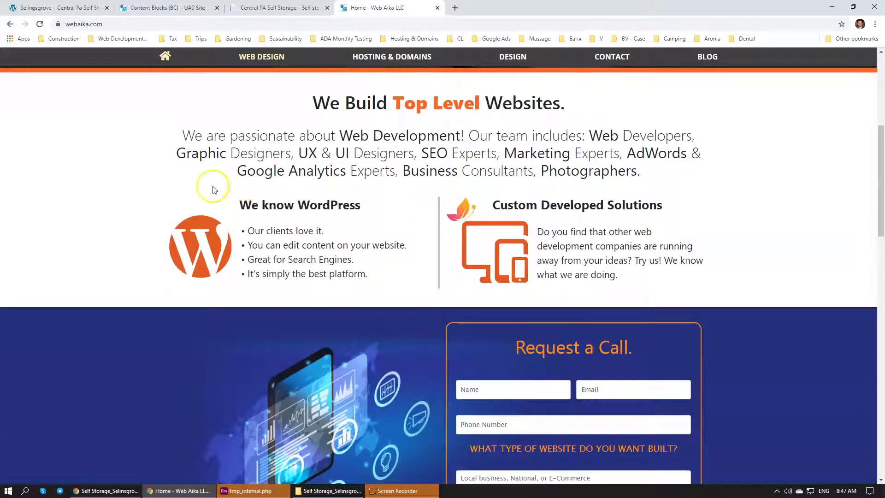
Bring up the Self Storage_Selinsgrove PA design mockup, examine its location map and contact form section, and move its window aside
click(106, 490)
drag(311, 142, 416, 89)
scroll(417, 184, down, 1)
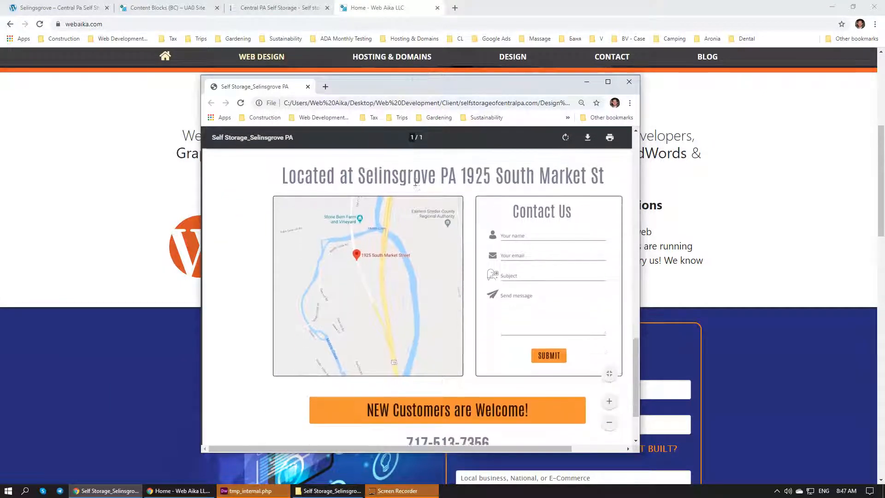
drag(513, 450, 525, 451)
scroll(468, 362, up, 1)
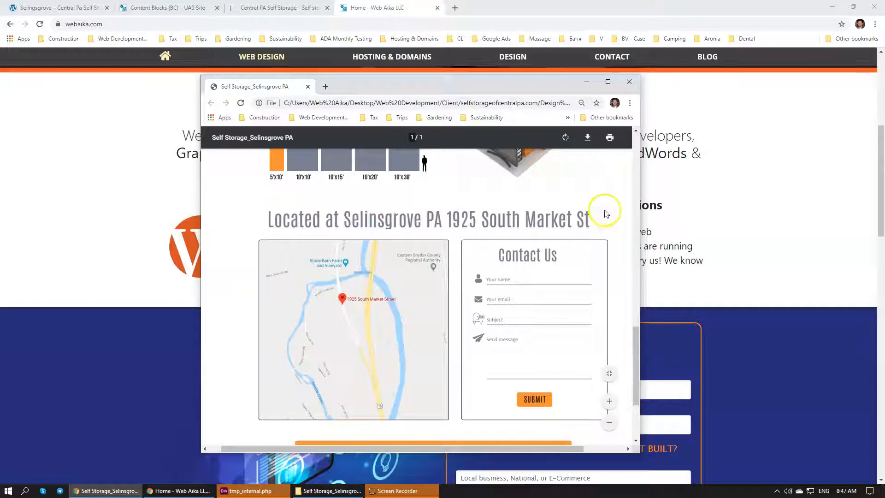
drag(460, 86, 0, 48)
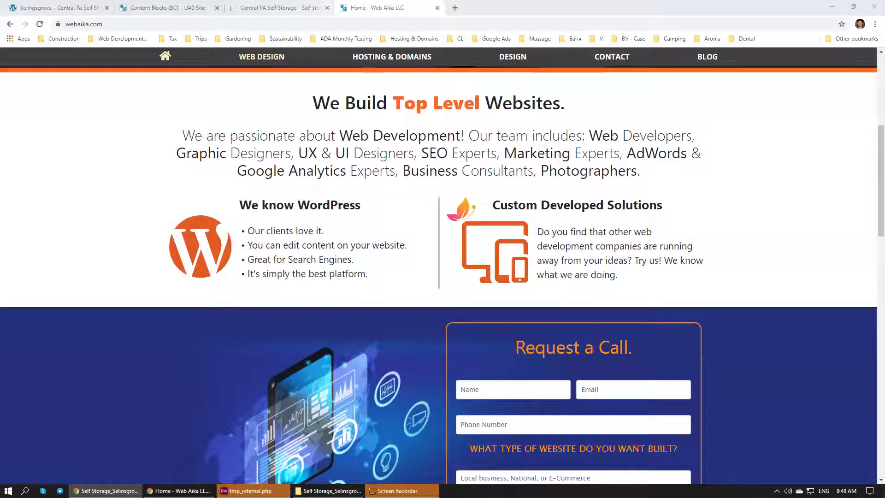
Browse the Content Blocks (BC) library and expand the three-services block to examine its HTML and CSS code
click(279, 8)
click(167, 8)
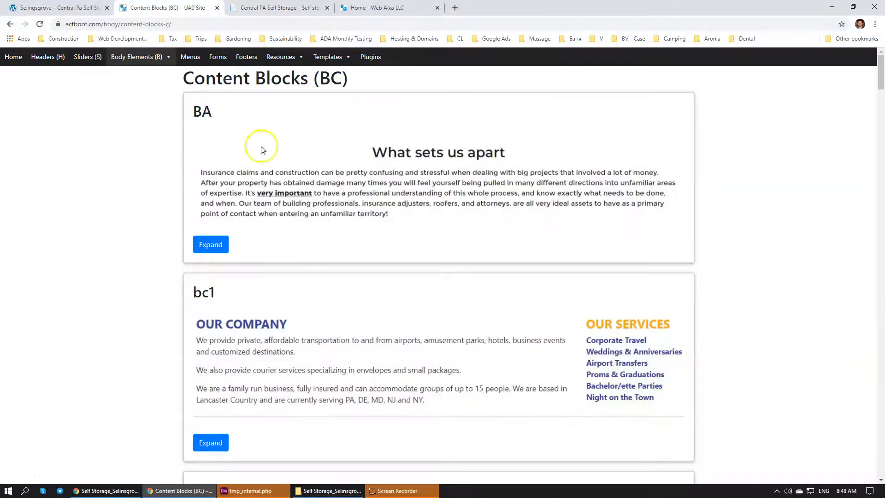
scroll(293, 194, down, 10)
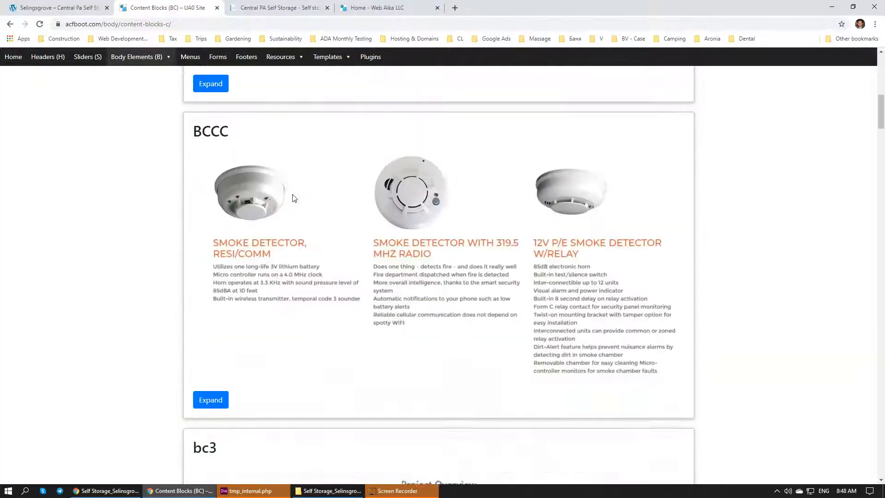
scroll(294, 198, down, 20)
scroll(305, 210, down, 10)
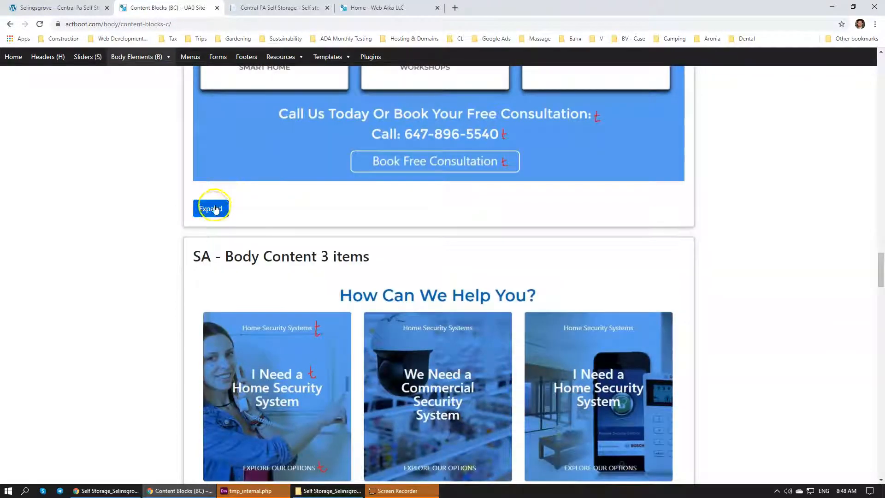
click(218, 208)
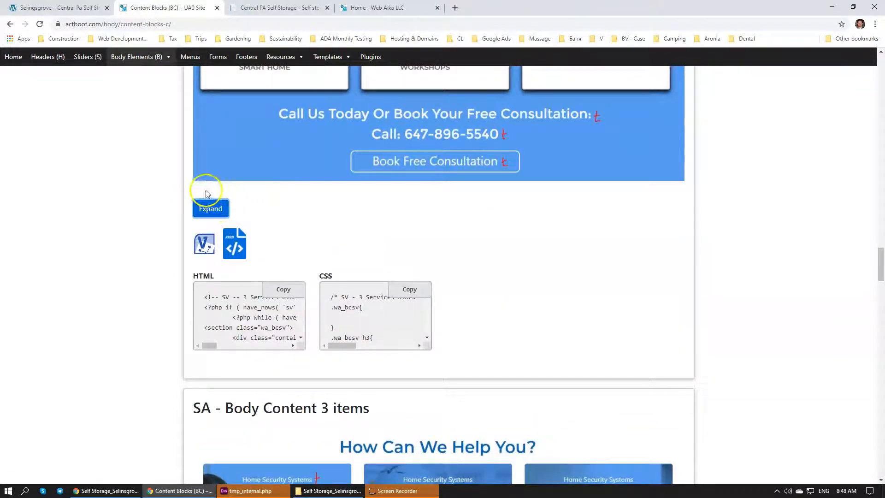
click(260, 327)
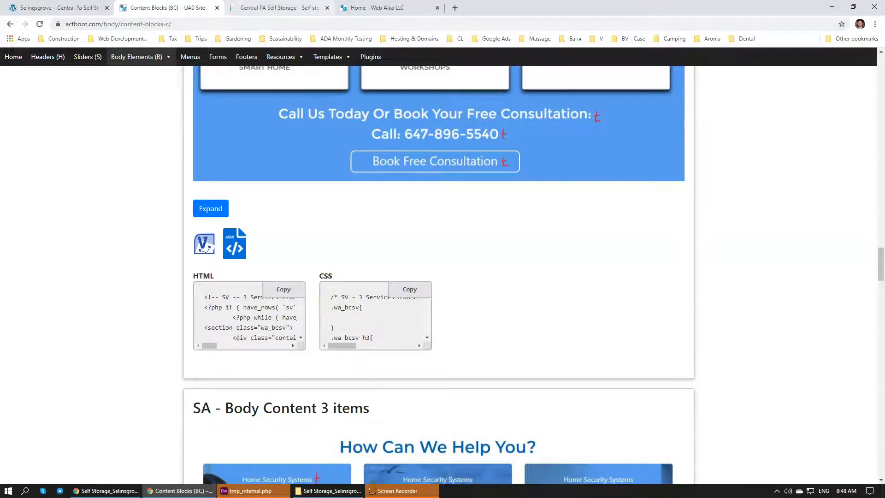
scroll(404, 243, up, 10)
scroll(405, 244, up, 20)
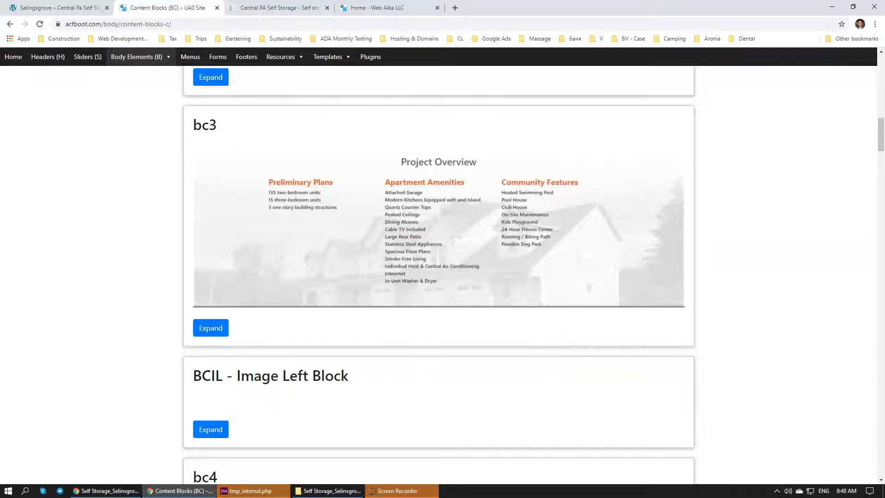
Bring the design mockup window back over the Content Blocks page to view its map and contact form section
click(276, 8)
click(187, 7)
drag(0, 100, 489, 85)
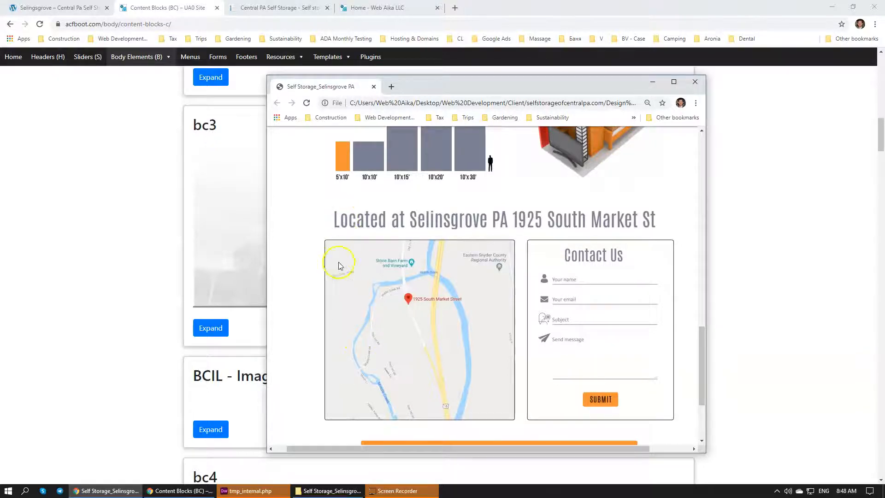
Check the lease application page and review the built Selinsgrove page from its unit sizes down to the photos and welcome banner
click(277, 8)
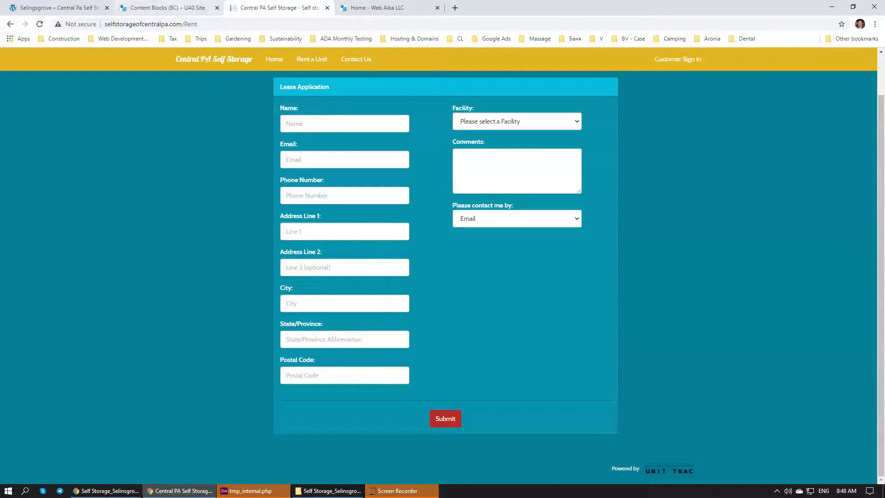
click(65, 8)
scroll(502, 370, up, 6)
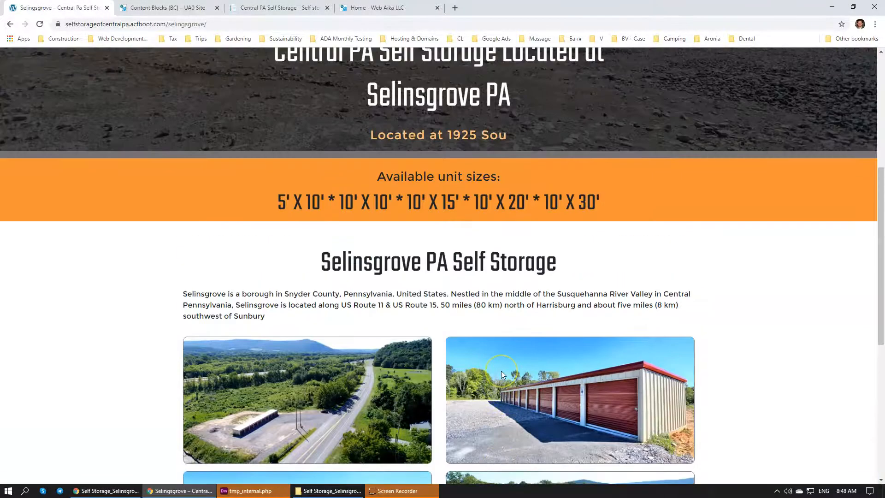
scroll(502, 371, down, 3)
scroll(501, 371, down, 2)
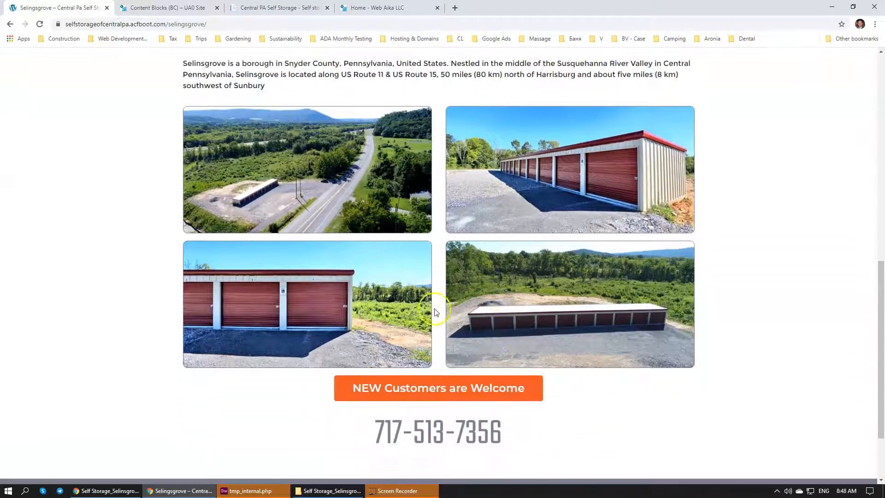
Examine the Selinsgrove mockup's photo, unit size, map and contact form sections against the built page
click(113, 492)
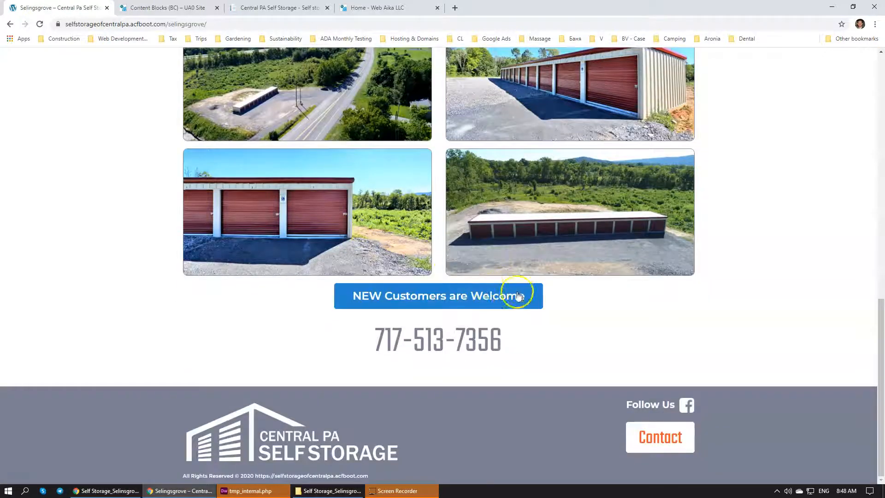
click(127, 492)
click(128, 492)
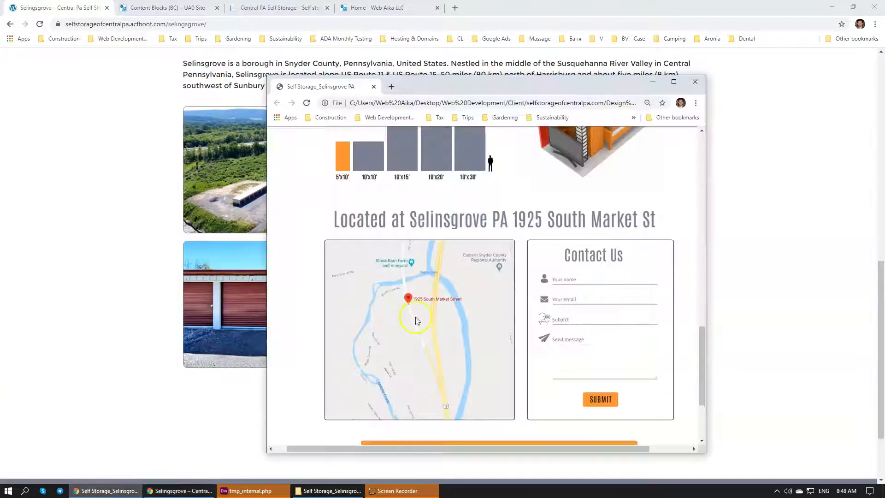
scroll(645, 317, up, 15)
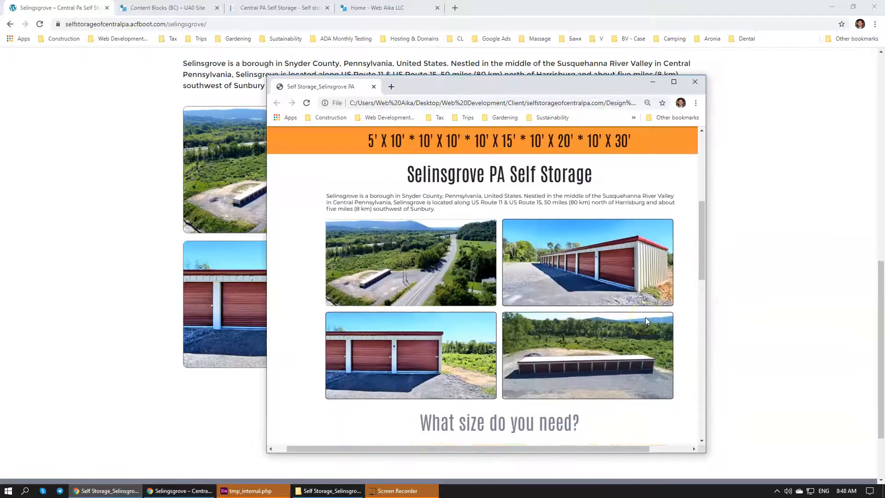
scroll(647, 320, up, 2)
scroll(648, 319, down, 8)
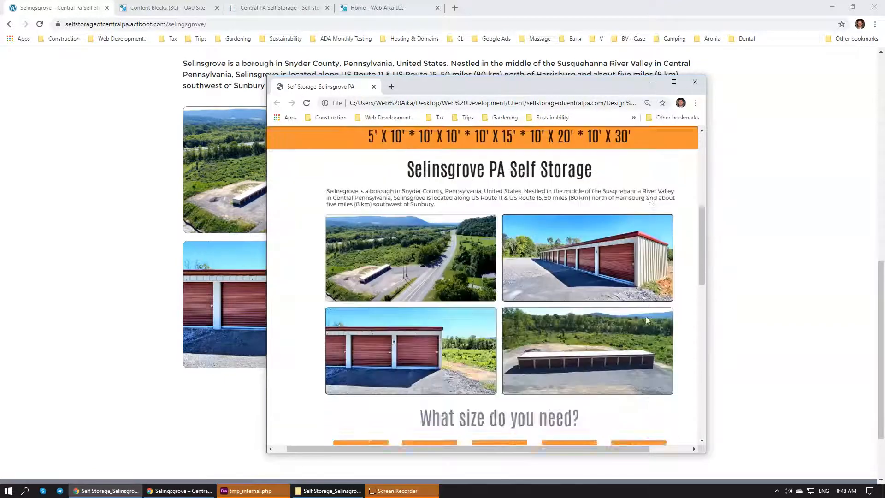
scroll(646, 318, down, 10)
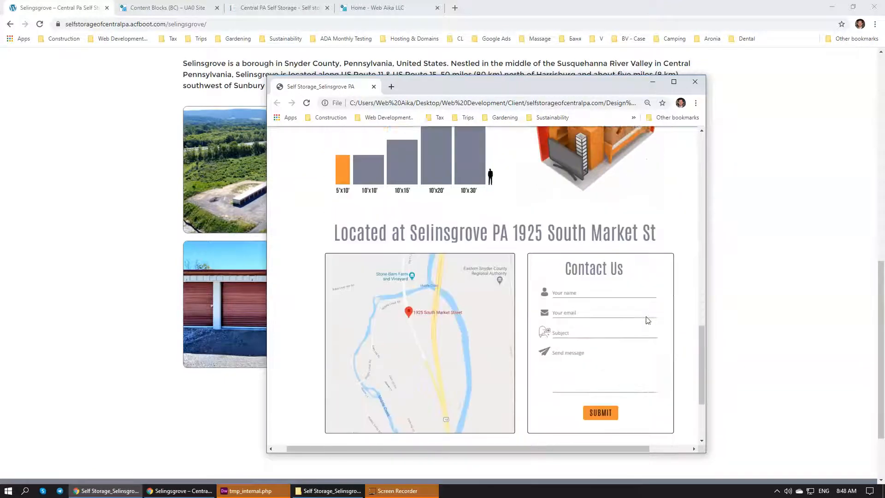
scroll(608, 216, up, 3)
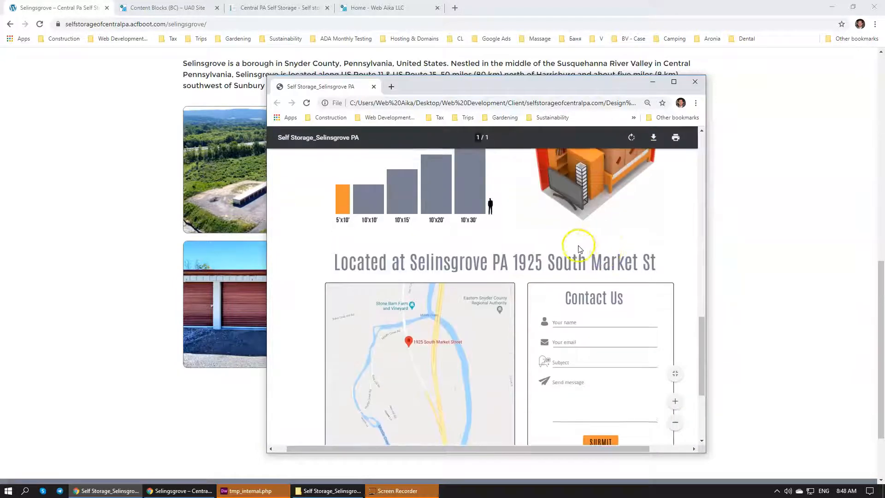
scroll(544, 221, down, 2)
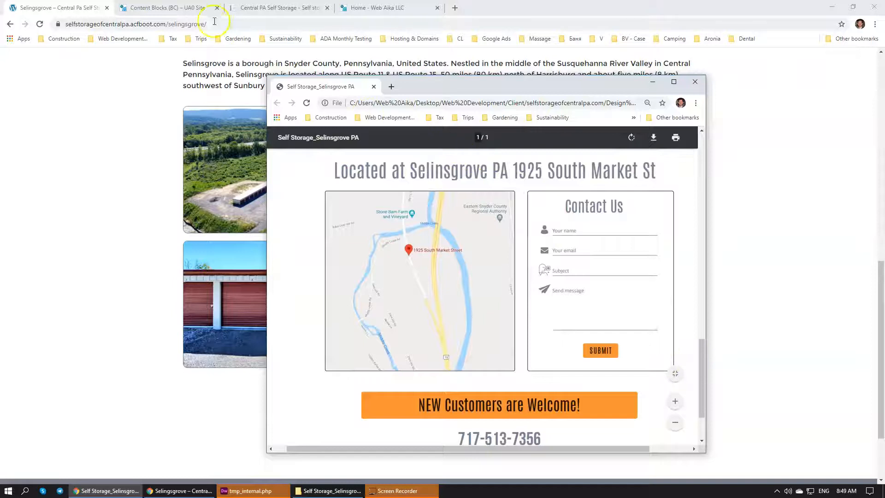
View the existing site's lease application form, and compare it with the mockup's Contact Us form
click(194, 7)
click(276, 8)
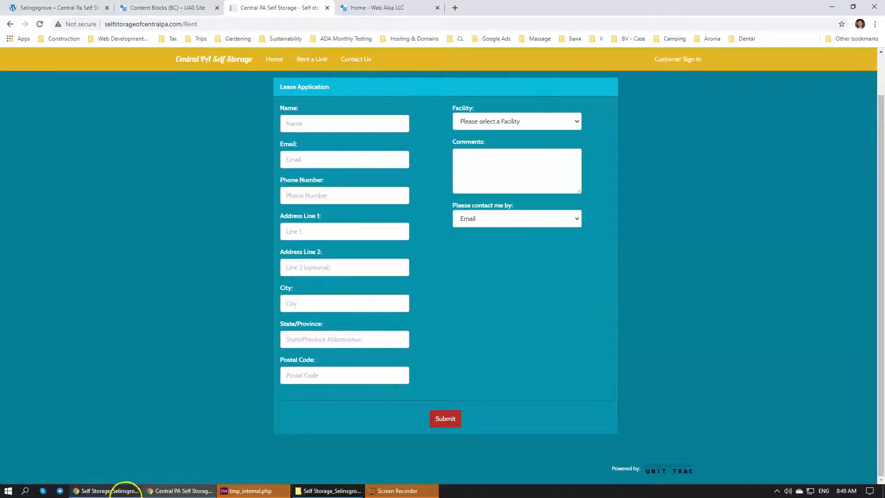
click(115, 489)
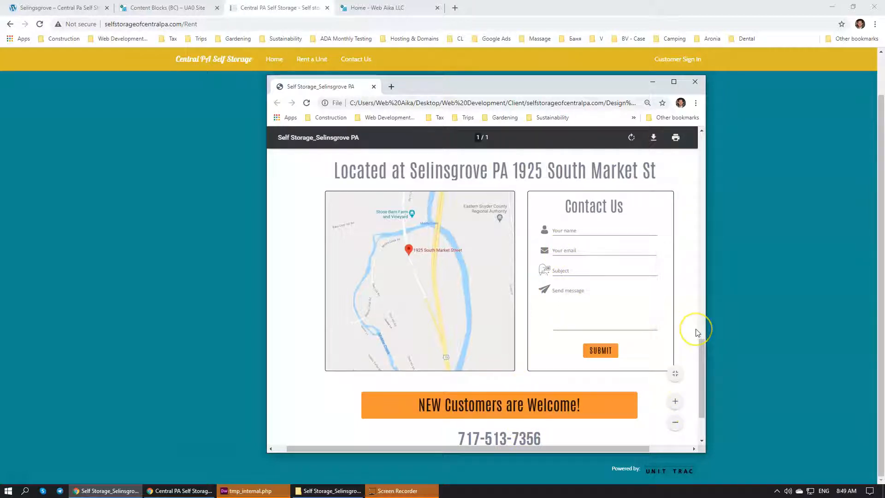
click(581, 207)
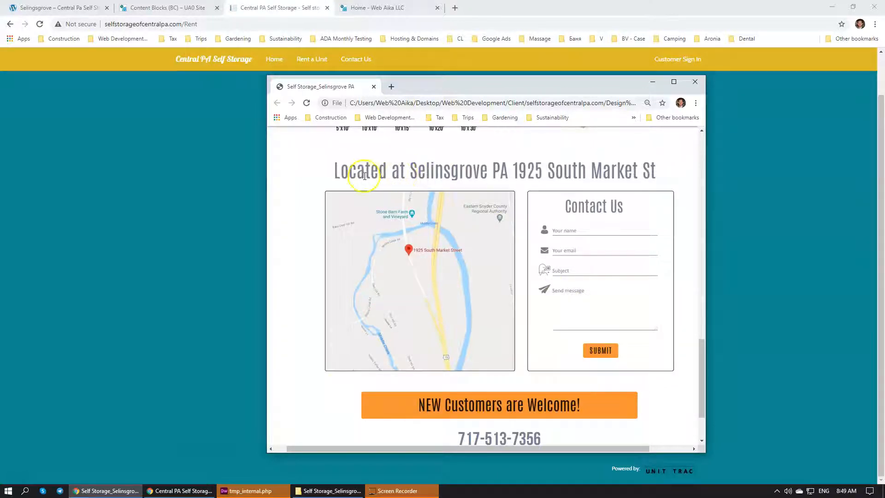
Go to the wp-admin address of the Selinsgrove site and log in with the saved credentials
click(156, 7)
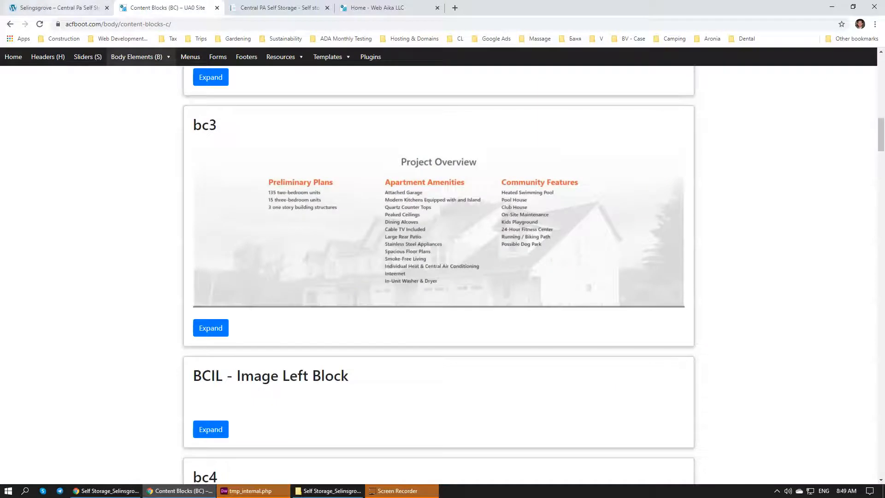
key(ctrl+shift+Tab)
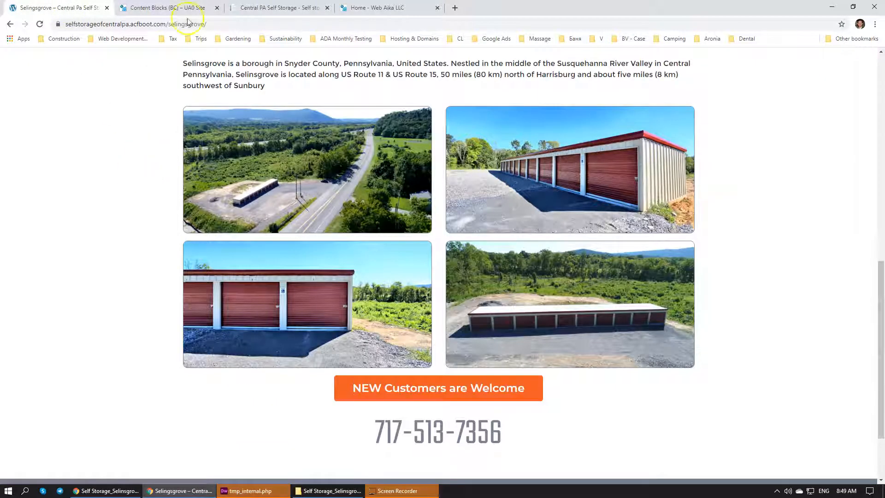
drag(209, 25, 171, 23)
text(w)
key(Return)
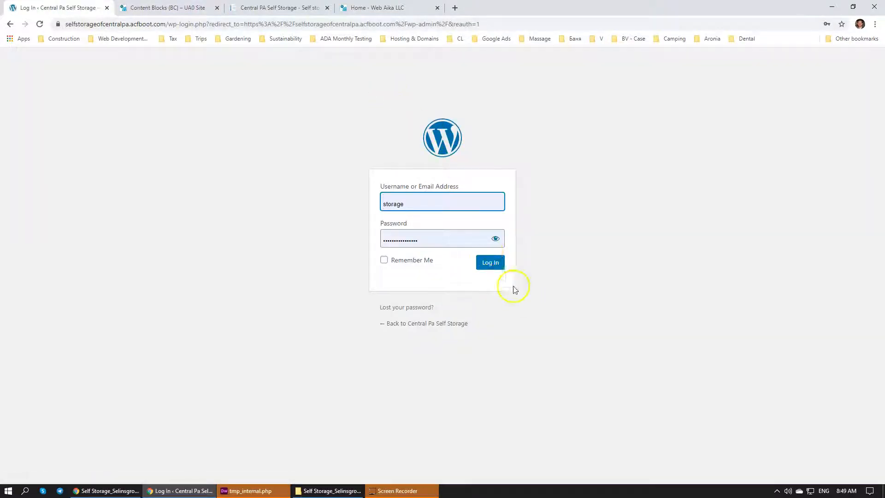
click(491, 262)
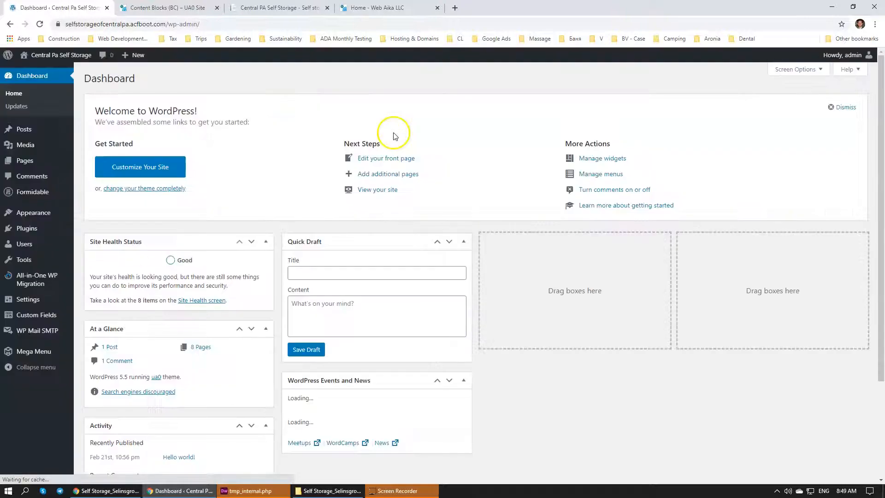
Open the McVeytown page for editing and review its Slider internal and 4 Image Block custom fields
click(28, 164)
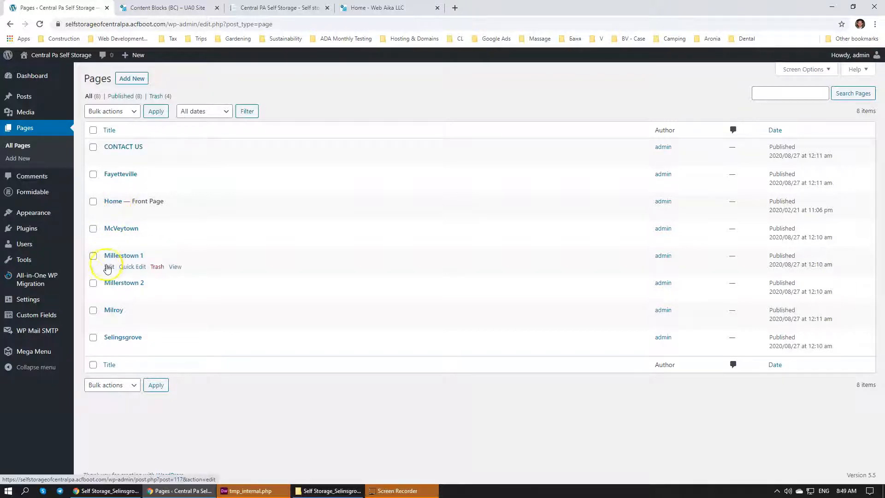
click(119, 229)
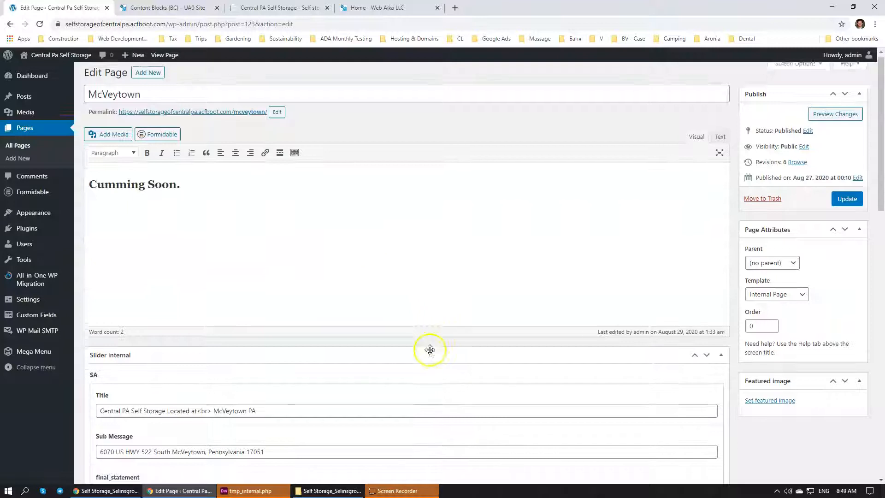
scroll(427, 348, down, 4)
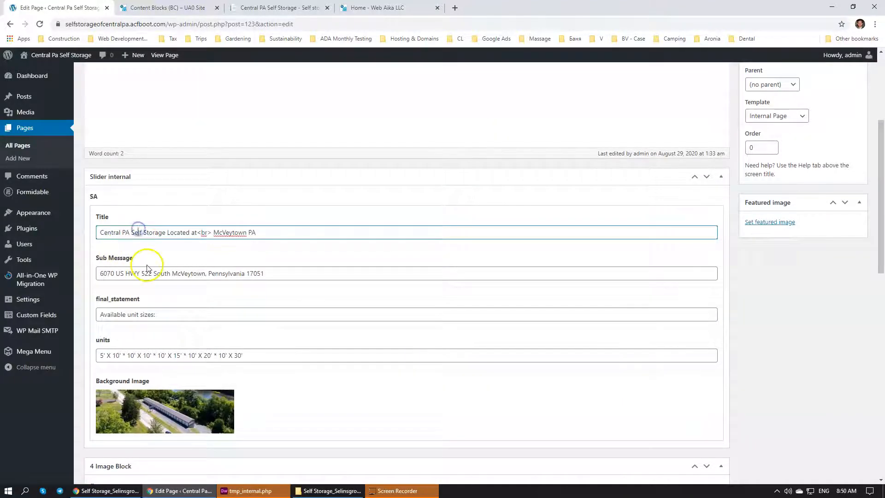
scroll(148, 271, down, 9)
scroll(148, 270, down, 1)
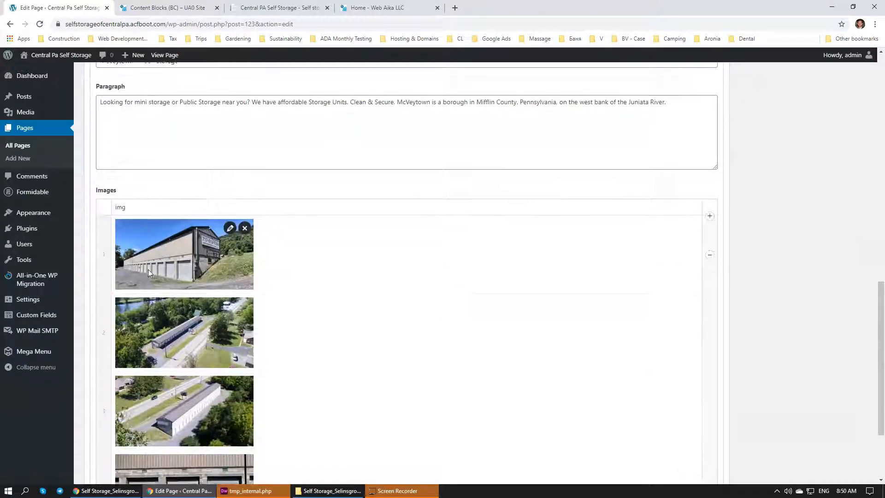
scroll(148, 270, up, 2)
scroll(231, 268, down, 5)
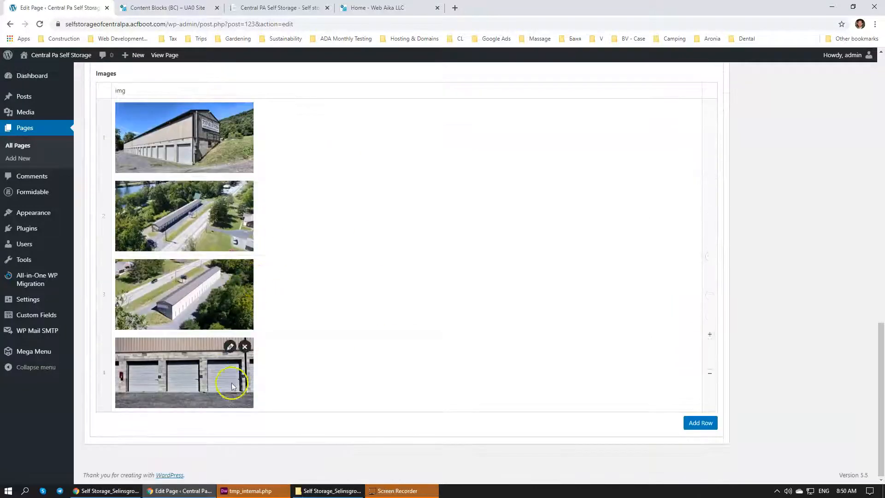
Recheck the mockup's map and contact form section, and return to the existing site's lease application page
click(180, 496)
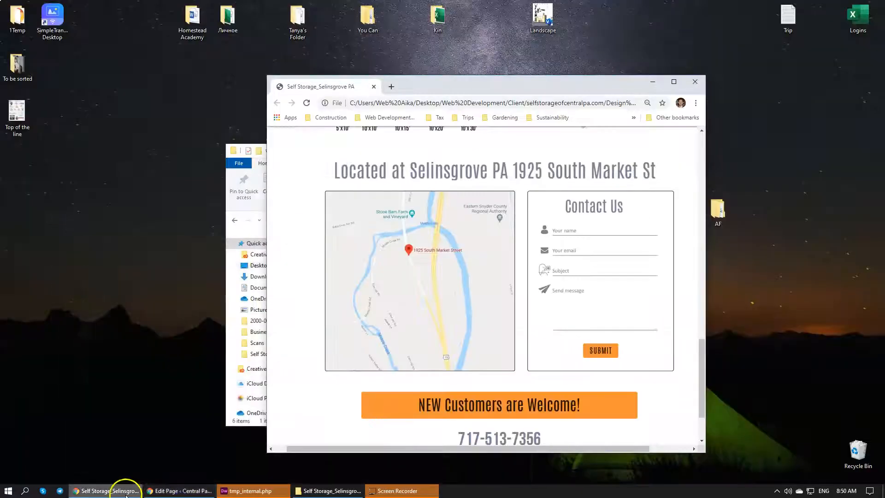
click(108, 491)
click(97, 490)
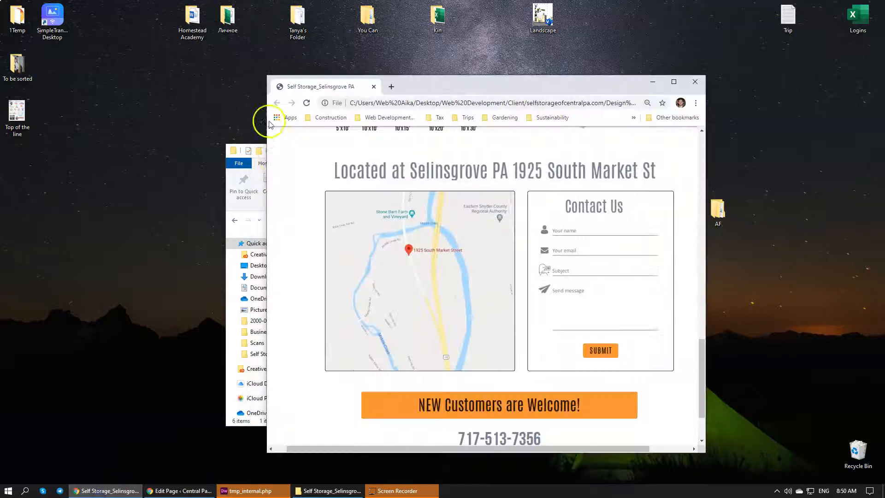
click(170, 490)
click(276, 8)
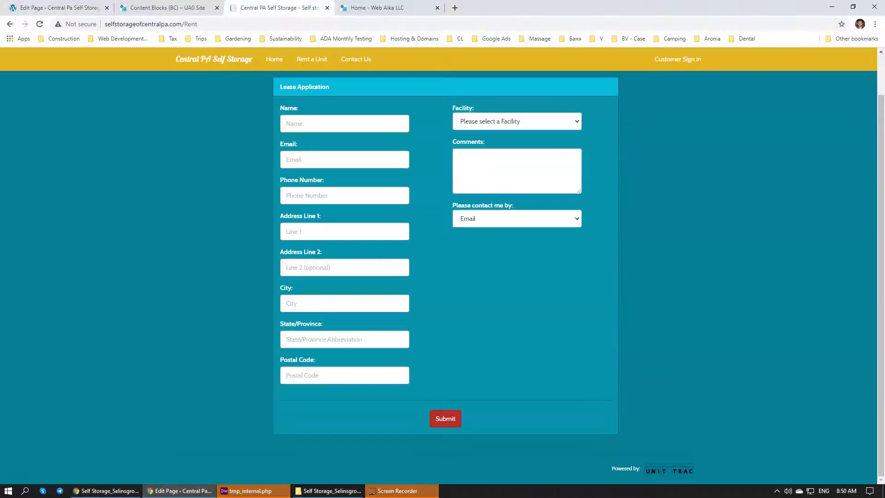
Copy the site's base address from the McVeytown edit page's URL and open it in a new incognito window
click(168, 8)
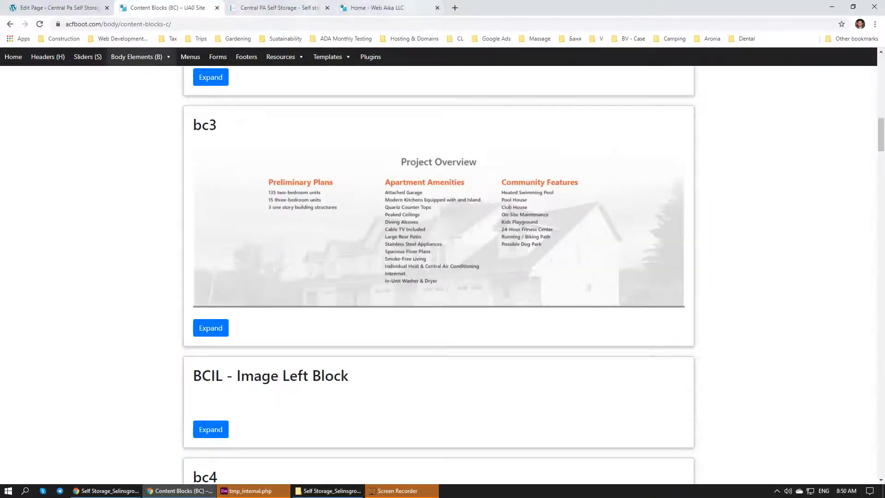
click(396, 8)
click(69, 7)
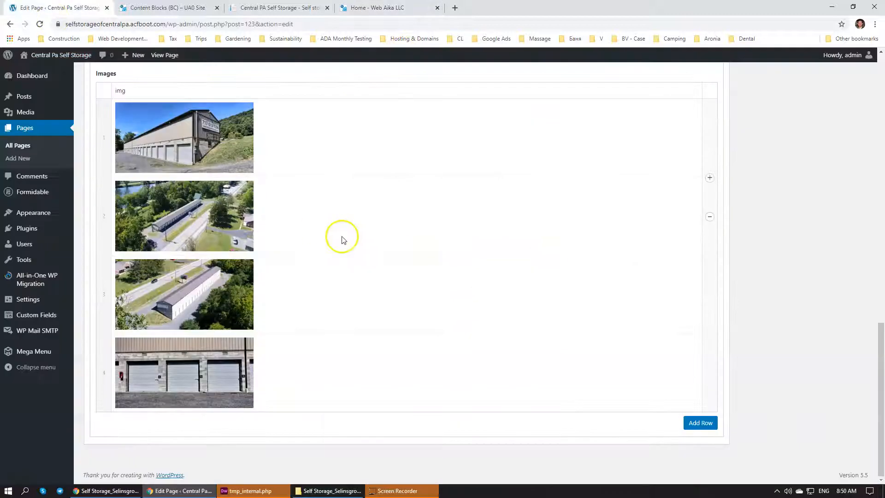
drag(168, 23, 59, 24)
key(ctrl+c)
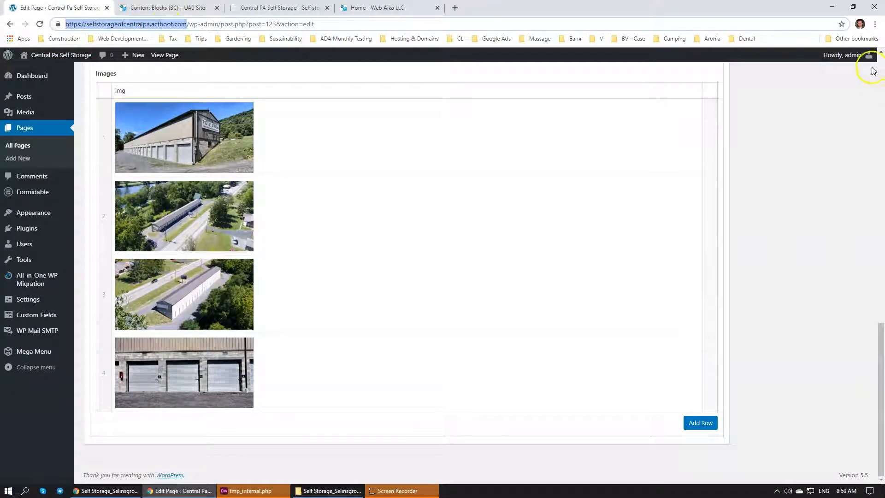
click(874, 23)
click(839, 59)
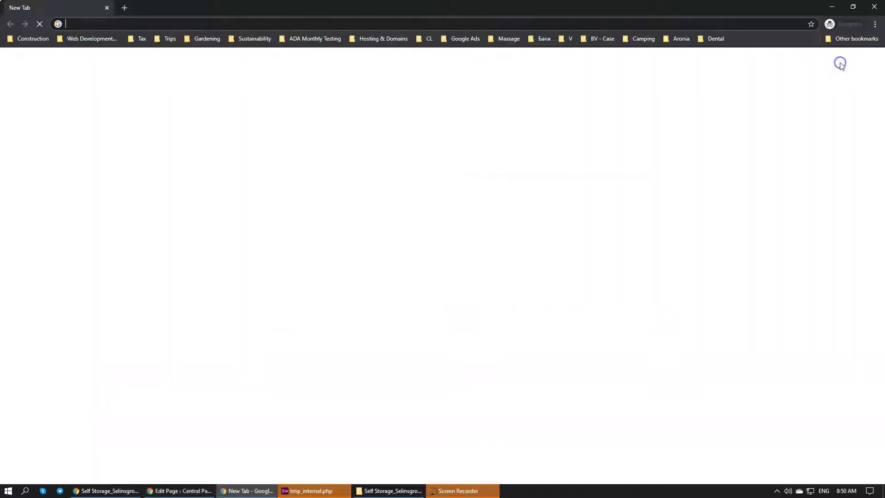
key(ctrl+v)
key(Return)
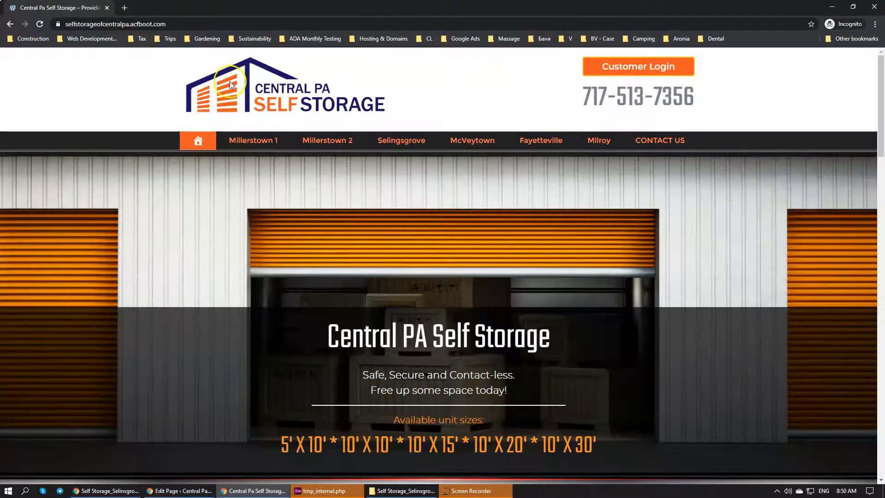
Open the public McVeytown page and review its heading, paragraph and four-image section
click(466, 139)
scroll(309, 238, down, 10)
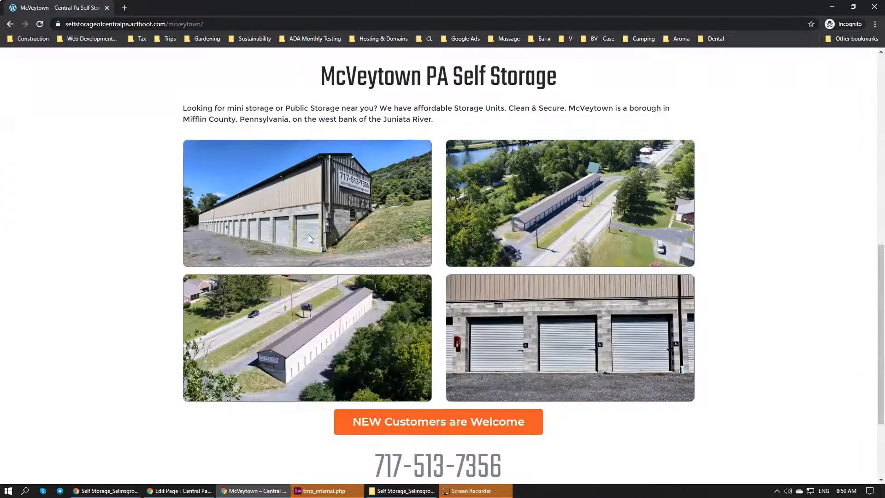
scroll(309, 238, up, 2)
scroll(308, 238, down, 2)
Return to the McVeytown edit page and review the header, paragraph and images fields of its 4 Image Block
mouse_move(215, 488)
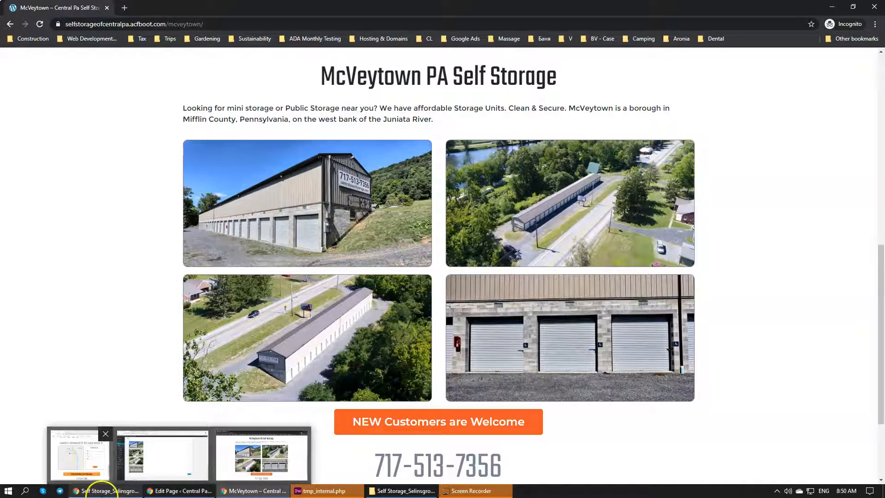
click(154, 490)
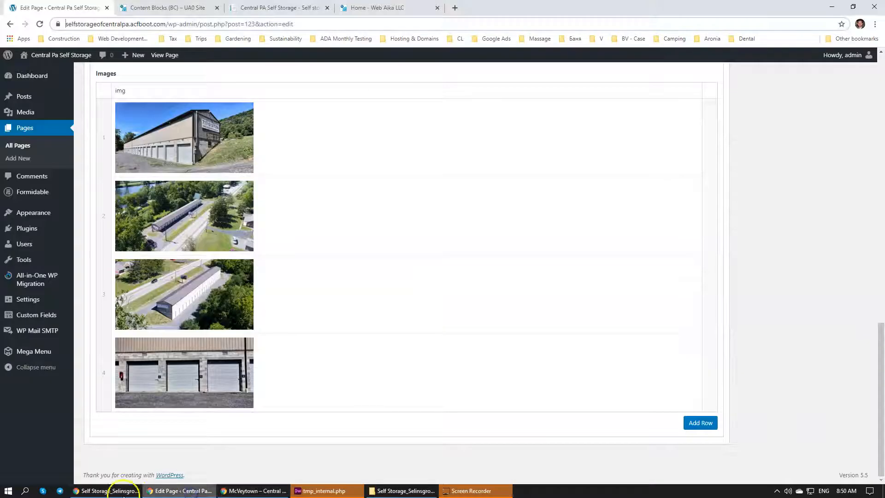
scroll(279, 278, up, 3)
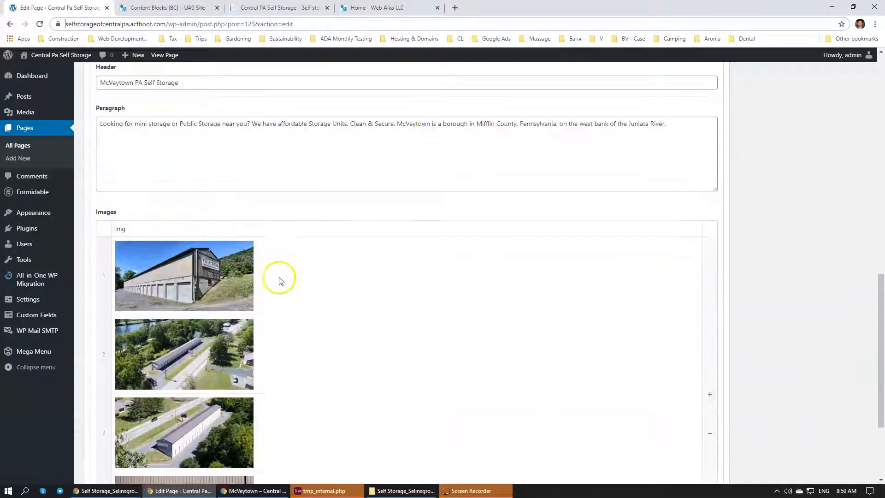
scroll(106, 233, up, 2)
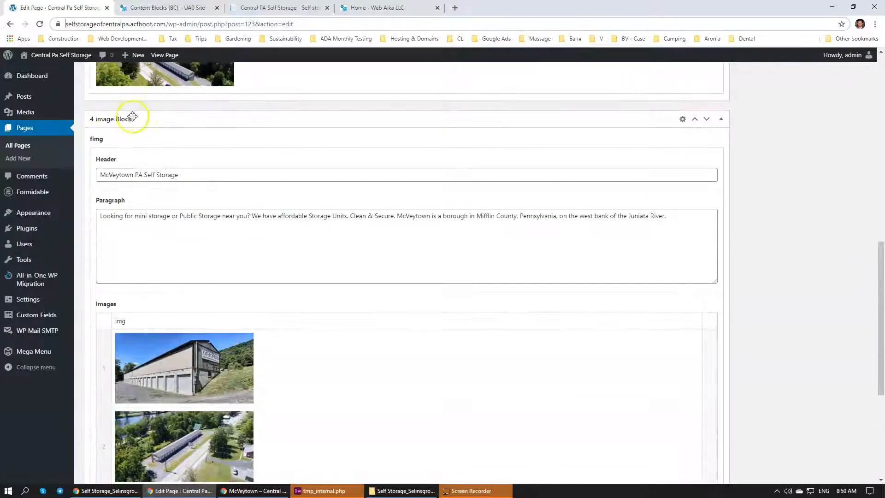
mouse_move(47, 305)
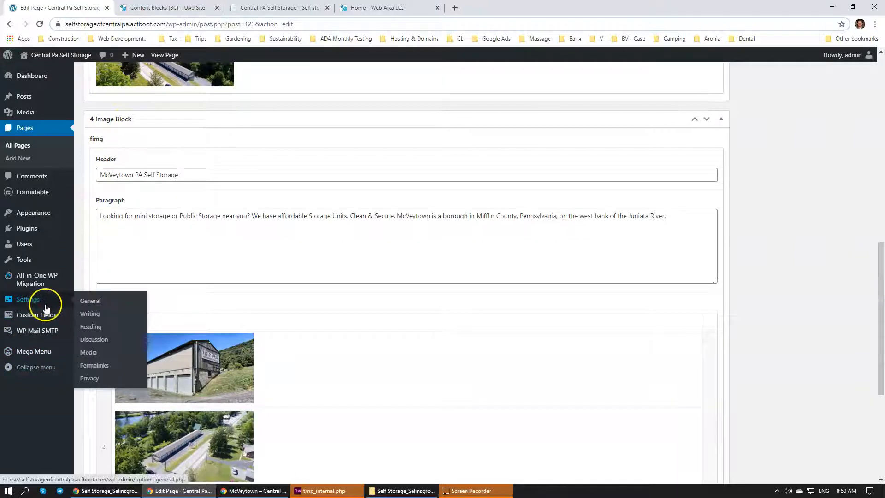
scroll(327, 173, down, 1)
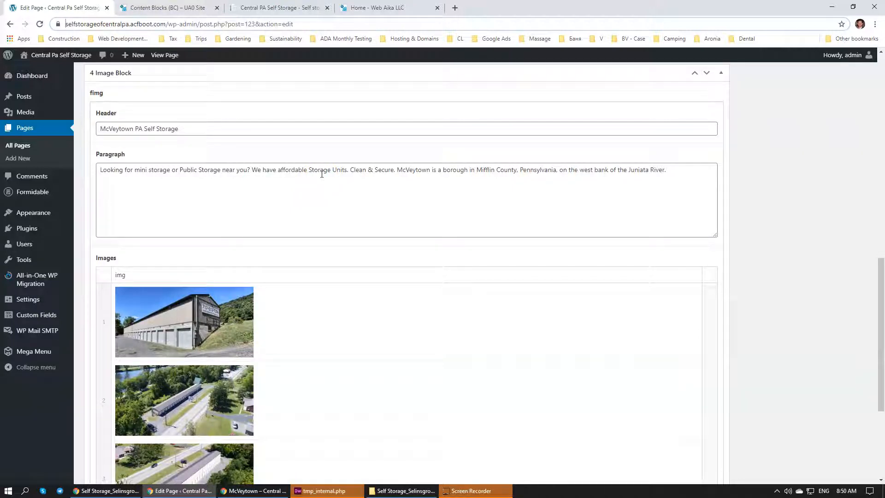
click(328, 170)
Switch to tmp_internal.php in Dreamweaver and begin an HTML comment between the fimg block and the BA section
click(327, 490)
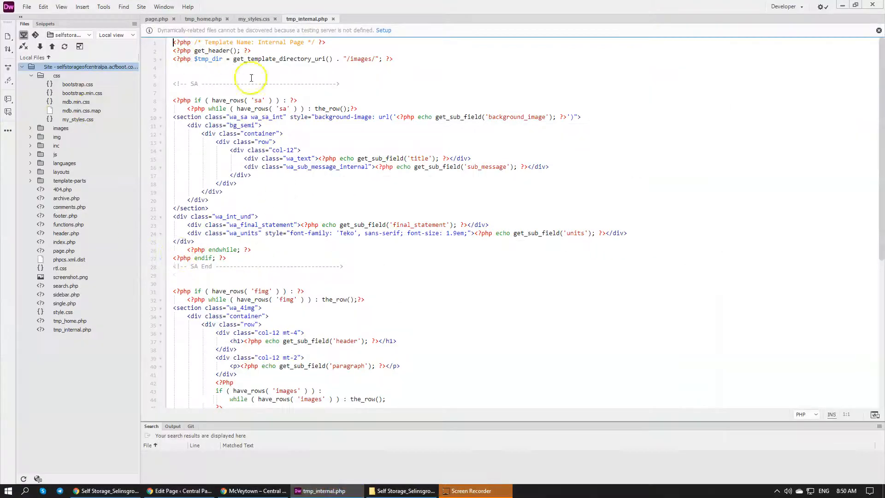
scroll(317, 182, down, 10)
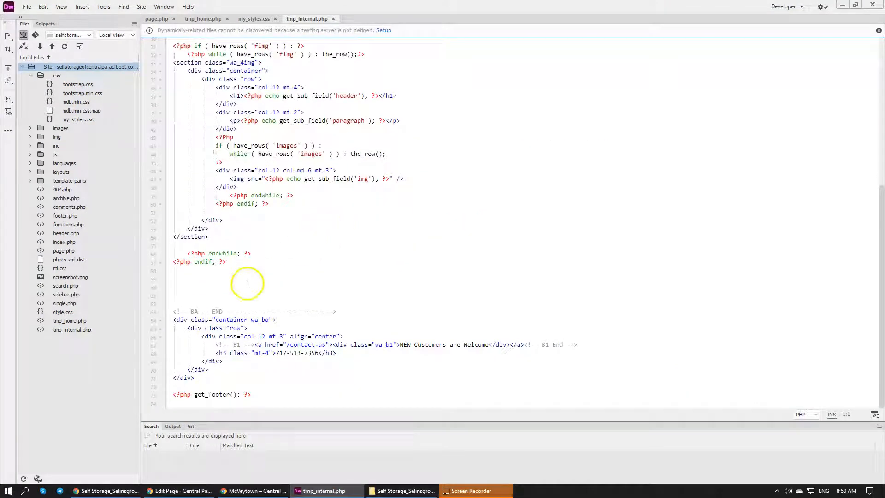
scroll(241, 290, up, 10)
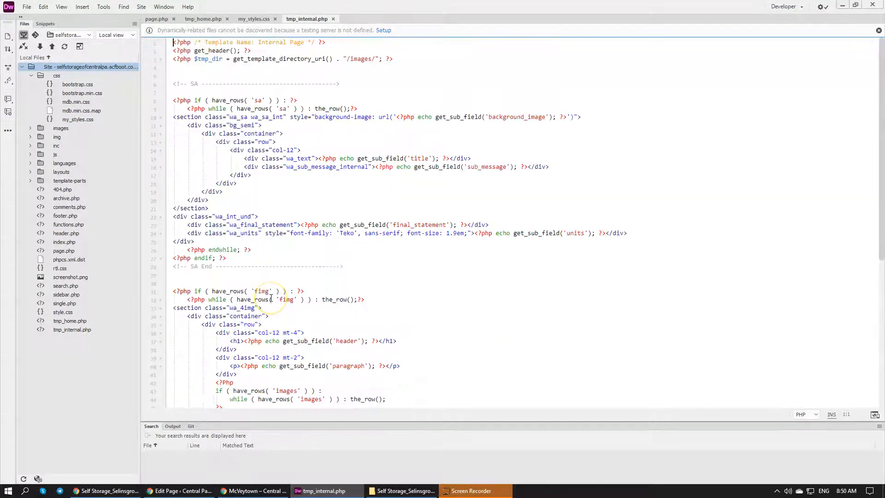
scroll(271, 297, down, 9)
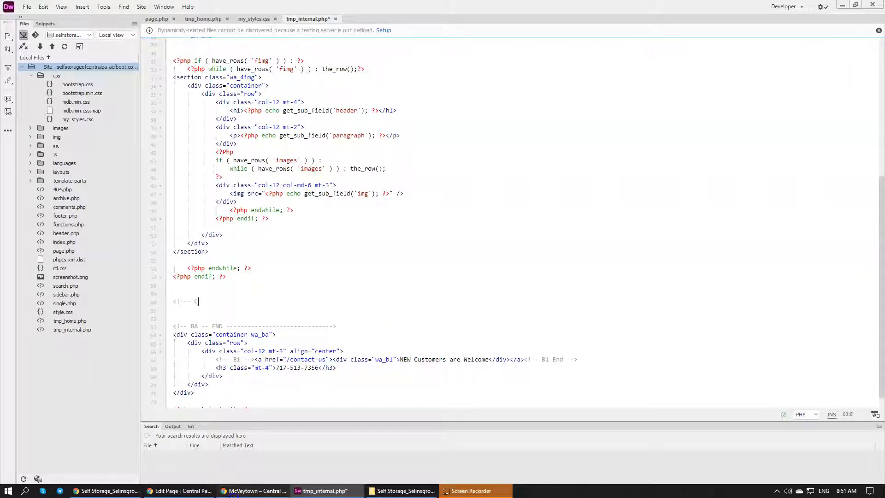
Check the mockup's contact form, and look up the existing form block names on the acfboot.com Forms page
click(249, 490)
click(127, 491)
click(130, 493)
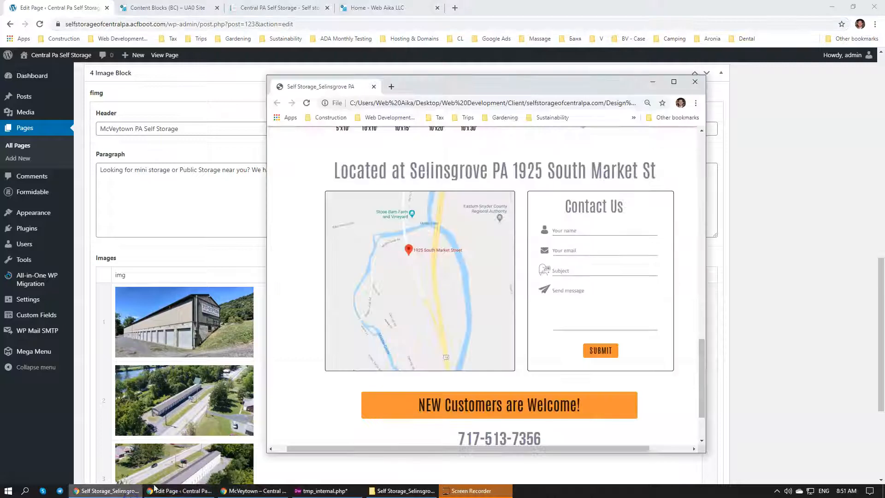
click(368, 8)
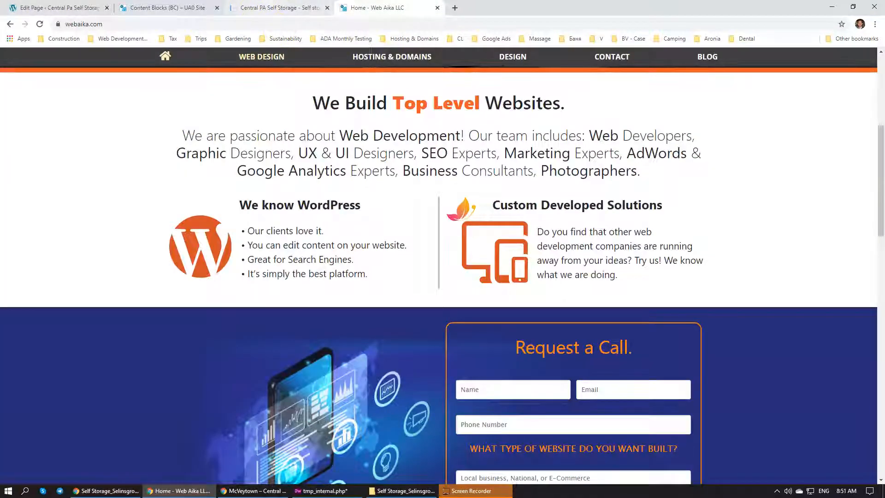
click(277, 8)
click(166, 7)
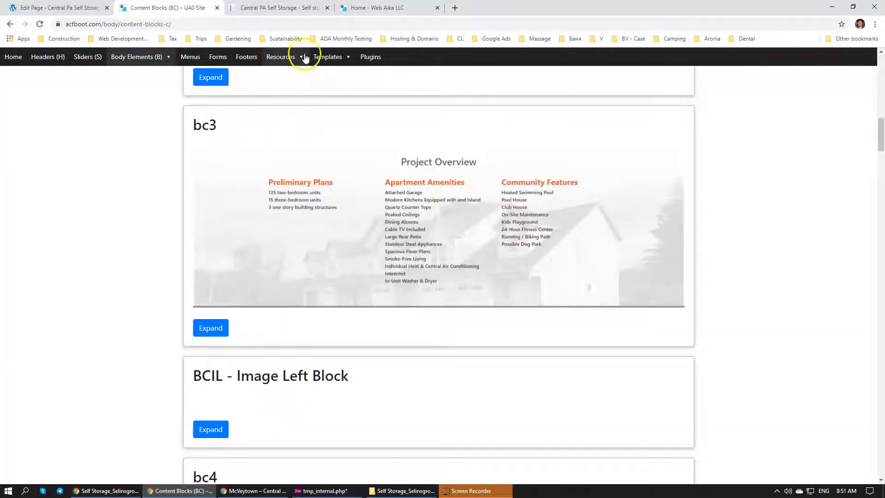
mouse_move(288, 61)
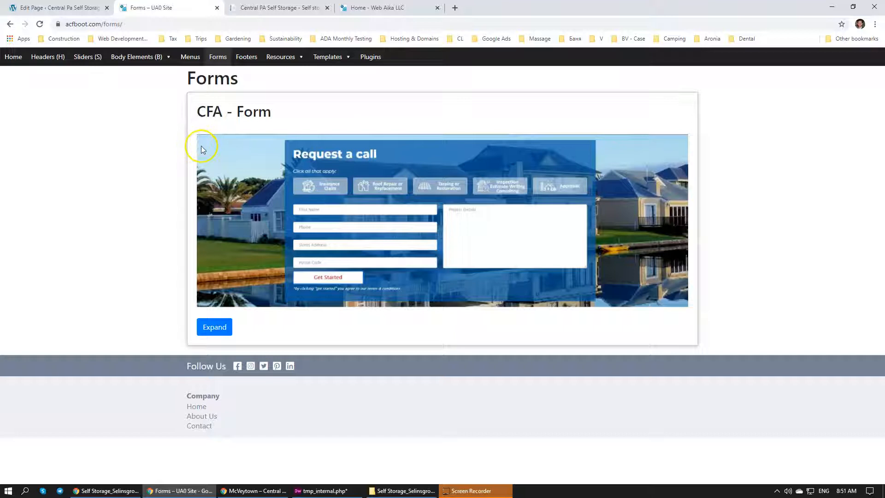
click(471, 492)
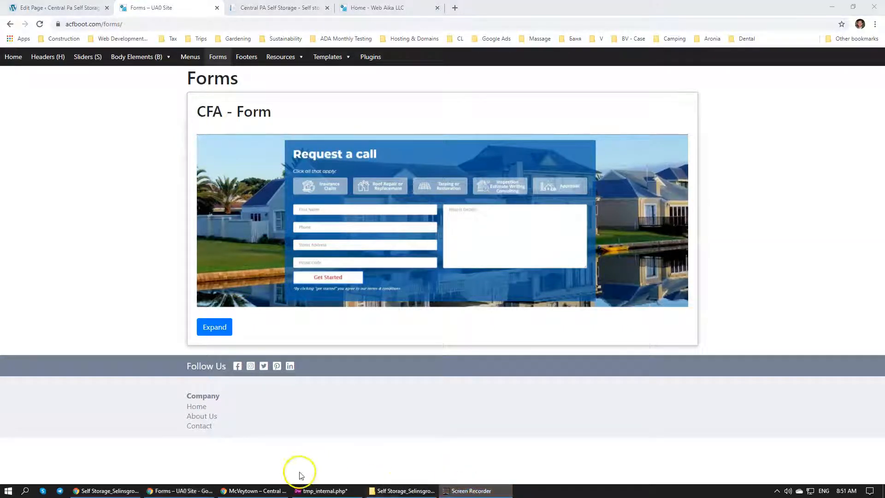
Switch back to tmp_internal.php and complete the comment as a dashed CFB opening marker with blank lines below it
click(321, 491)
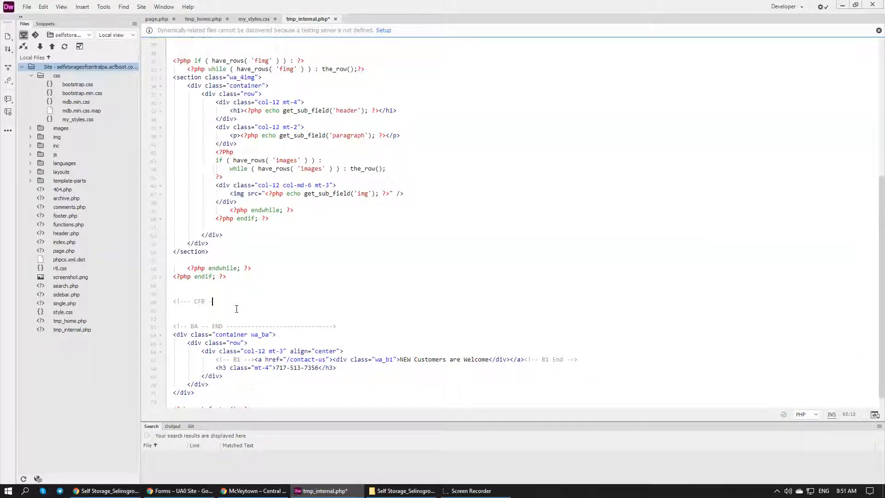
text(>)
key(Return)
key(Return)
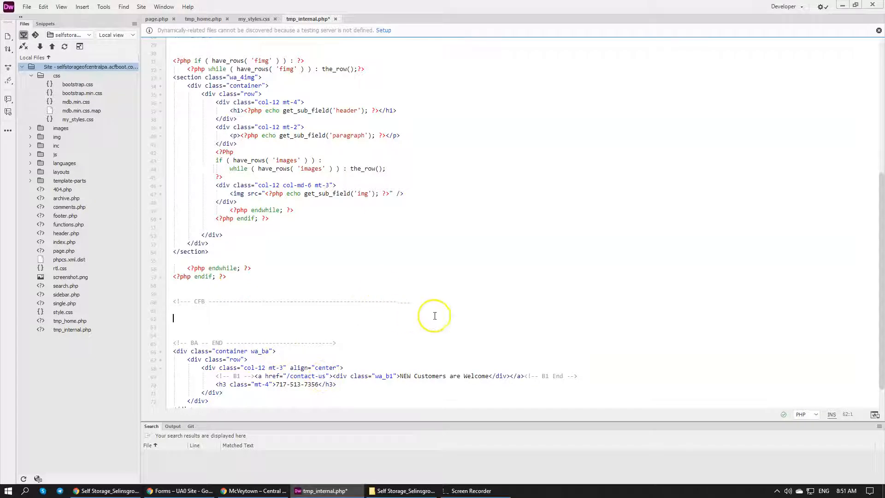
Duplicate the CFB comment below as a CFB END marker, and trim its dashes to the opening marker's length
drag(409, 303, 185, 302)
key(ctrl+c)
click(174, 326)
key(ctrl+v)
click(205, 327)
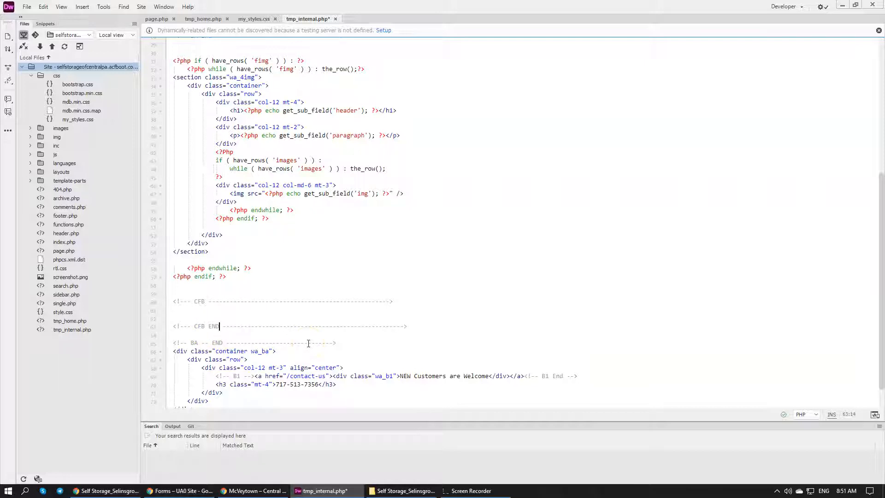
click(437, 327)
click(276, 315)
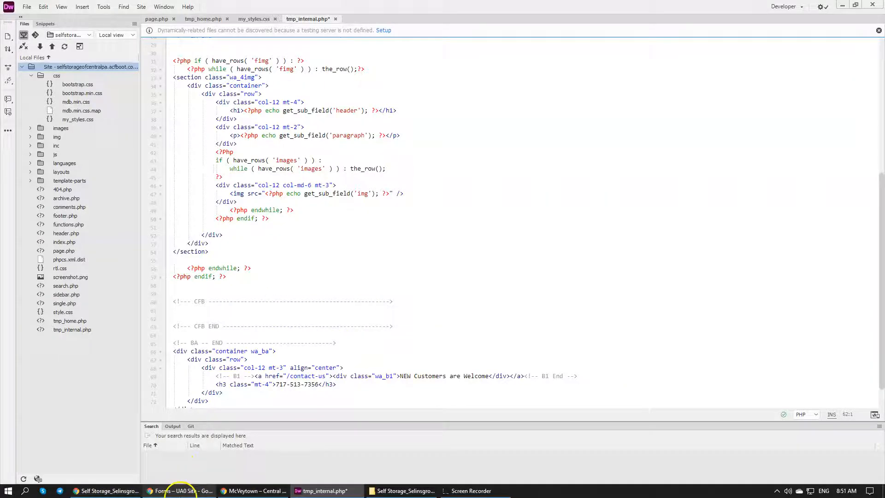
Compare the public McVeytown page with the mockup's location heading, map and Contact Us form, and recheck the CFA form example
click(233, 489)
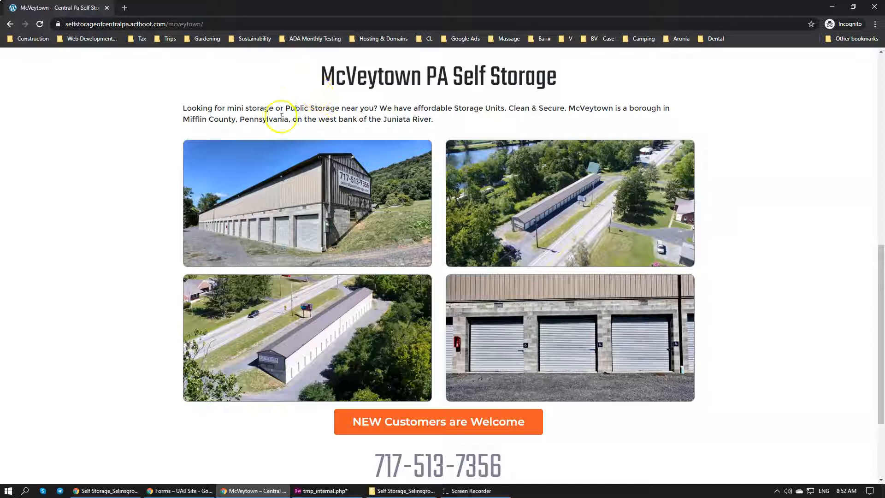
scroll(311, 210, up, 1)
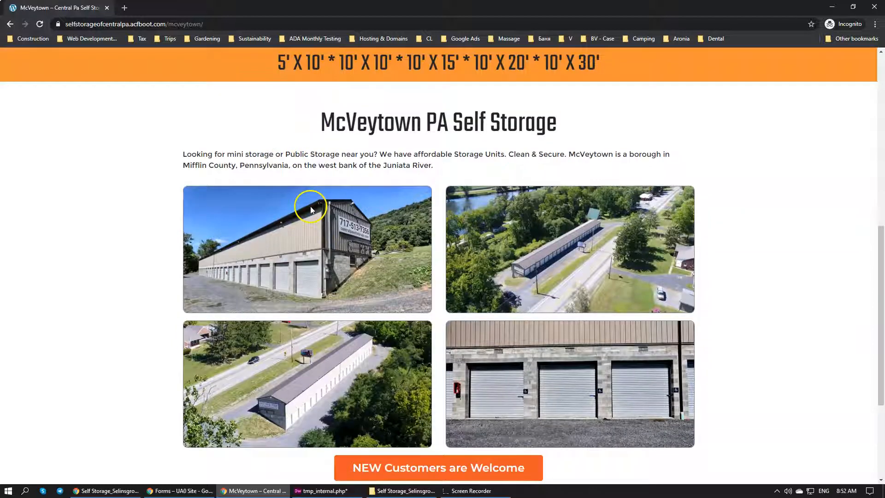
scroll(305, 210, down, 1)
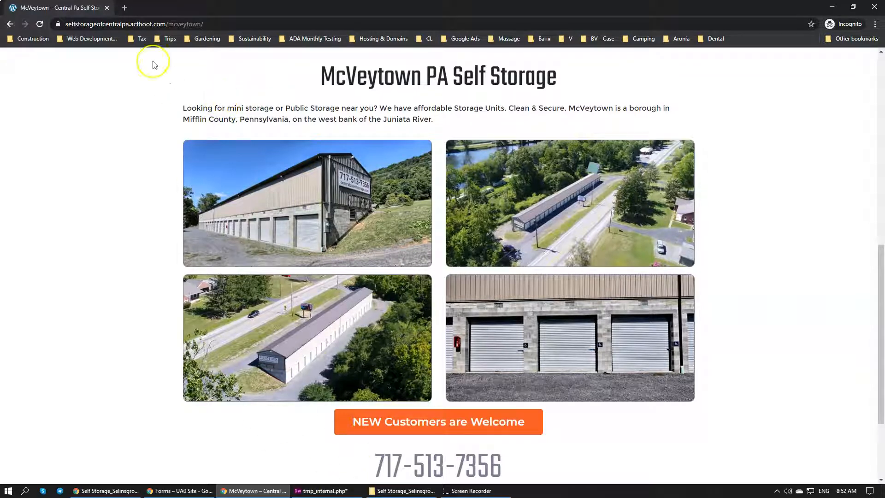
click(106, 490)
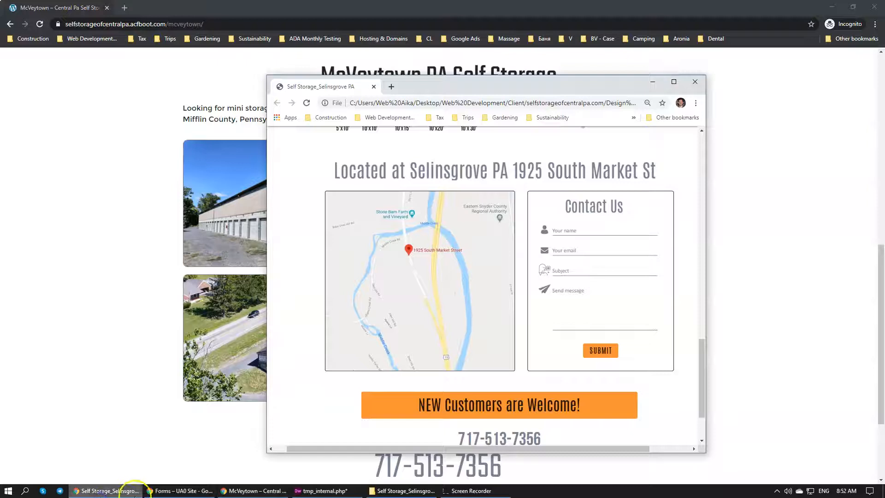
drag(392, 175, 688, 174)
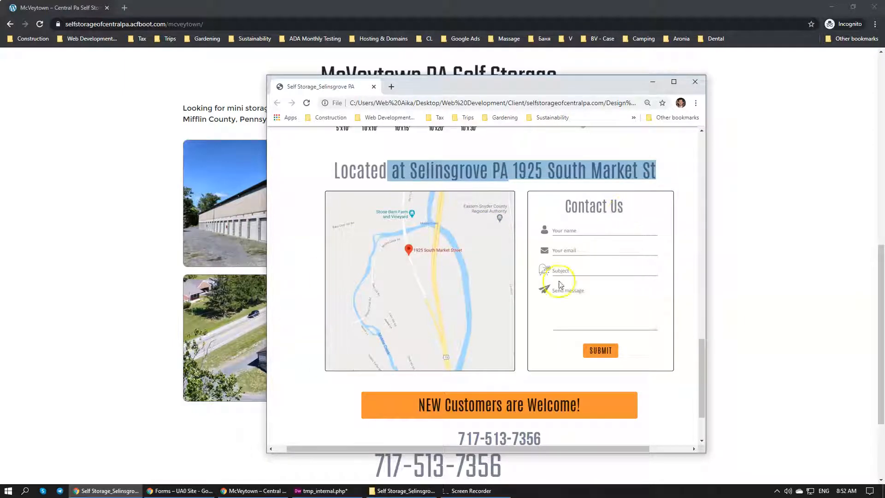
click(185, 490)
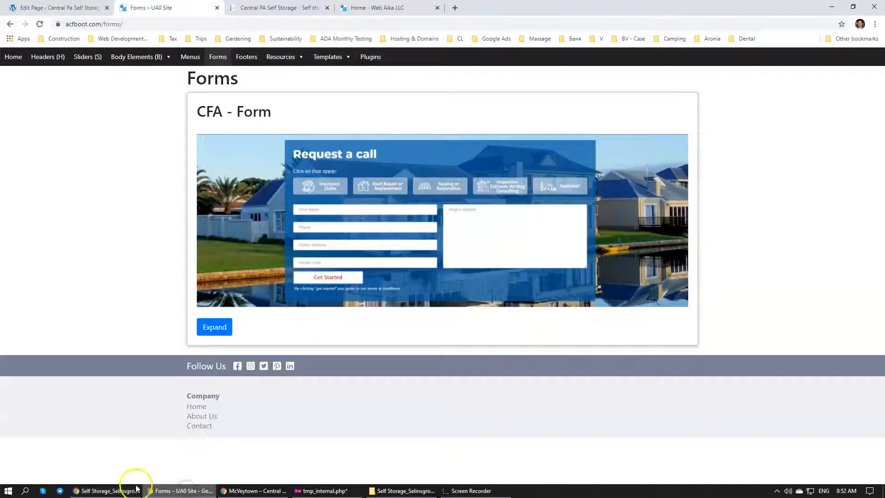
click(111, 491)
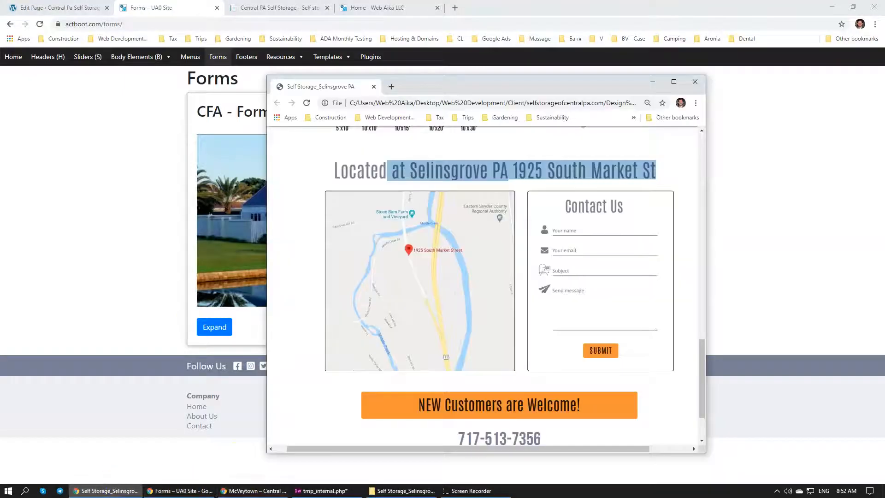
Return to the McVeytown edit page and open the site's Custom Fields field groups
click(278, 8)
click(55, 8)
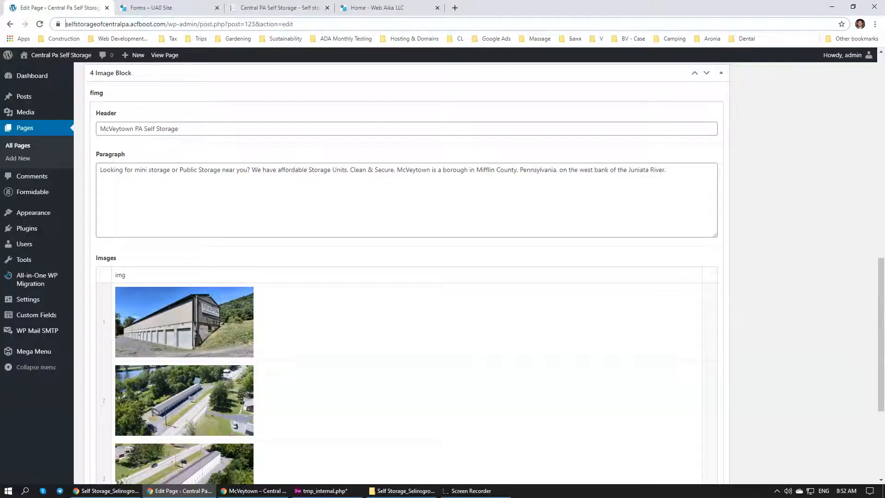
scroll(280, 234, down, 4)
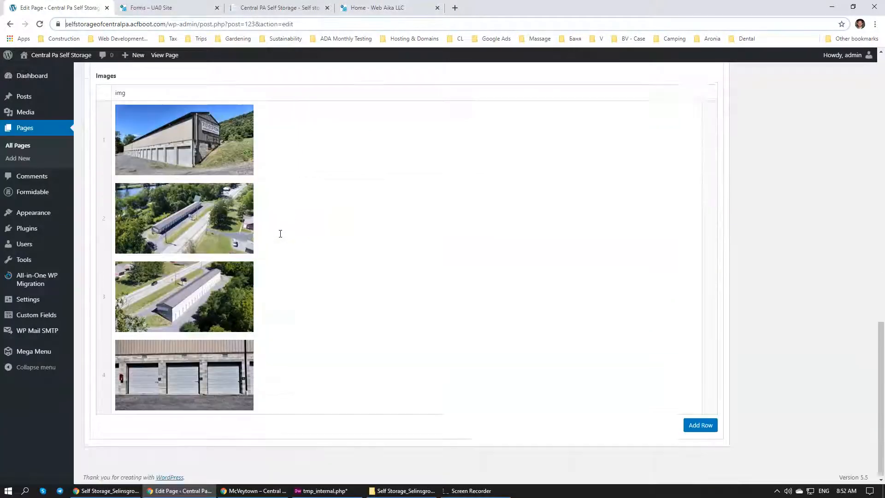
click(43, 315)
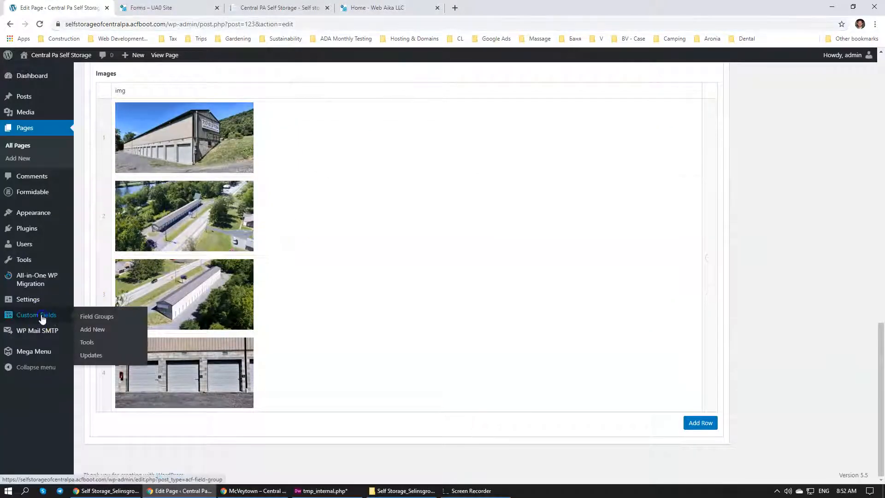
Start a new custom field group and title it "Contact CFB", checking the CFB marker name in tmp_internal.php
click(170, 100)
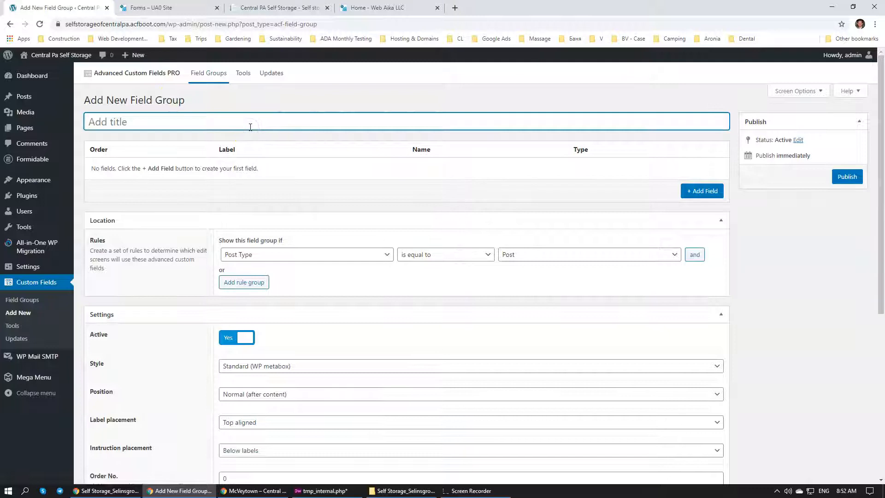
text(CFA)
key(BackSpace)
key(BackSpace)
key(BackSpace)
text(Contact)
click(323, 491)
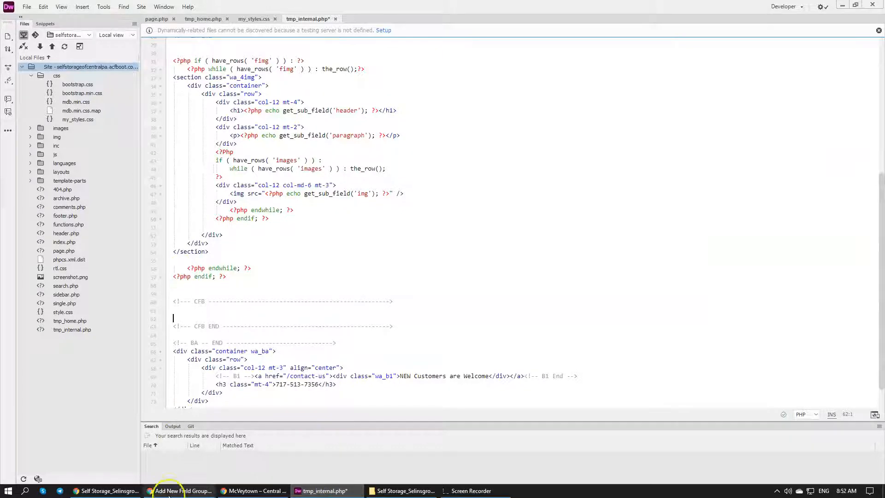
click(121, 491)
click(180, 490)
text(Contact CFB)
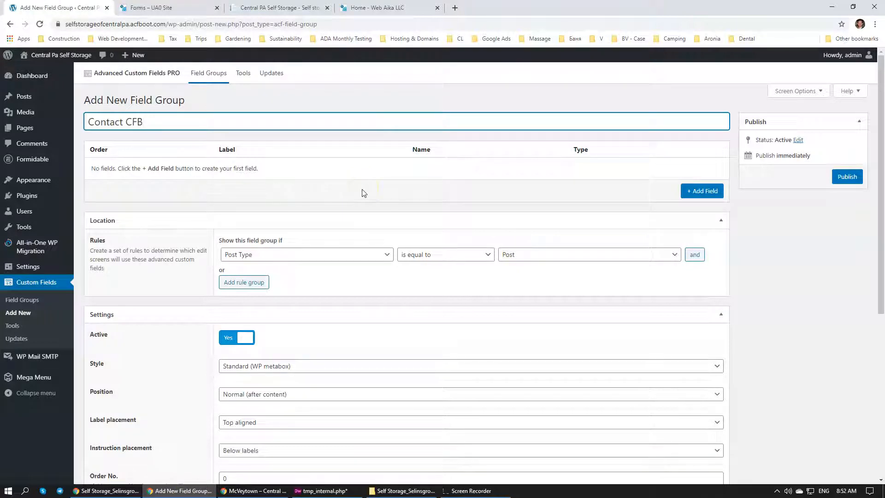
Add a field labelled CFB, named cfb, to the field group and set its field type to Group
click(700, 191)
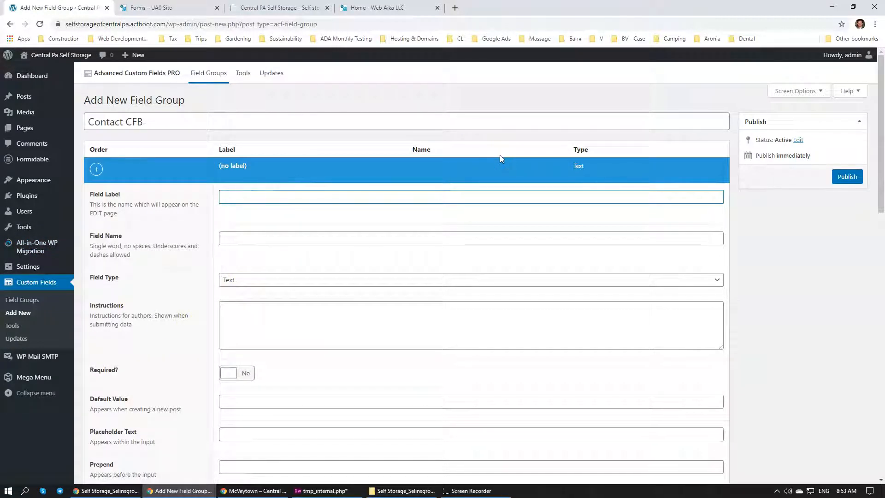
text(CFB)
click(326, 217)
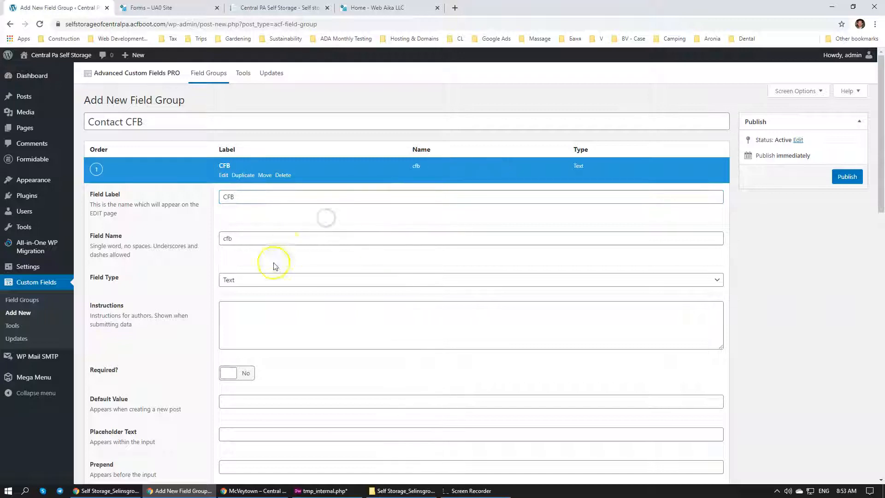
click(262, 278)
key(g)
key(o)
key(g)
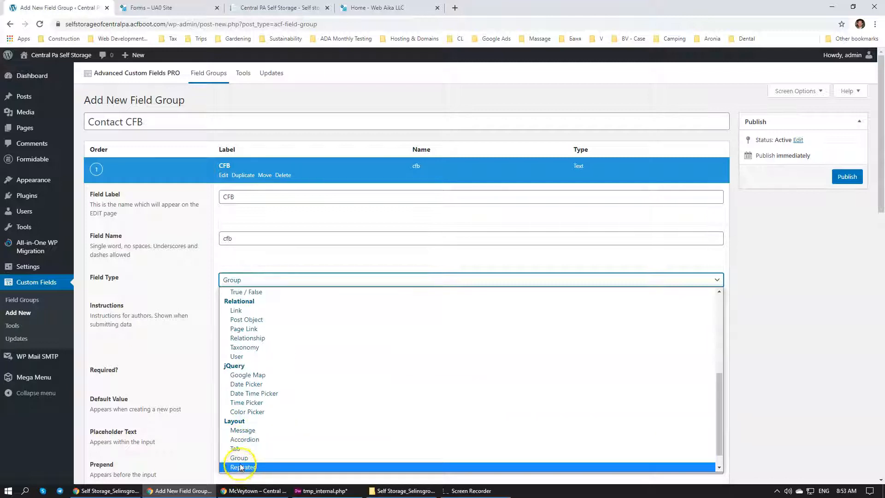
click(239, 458)
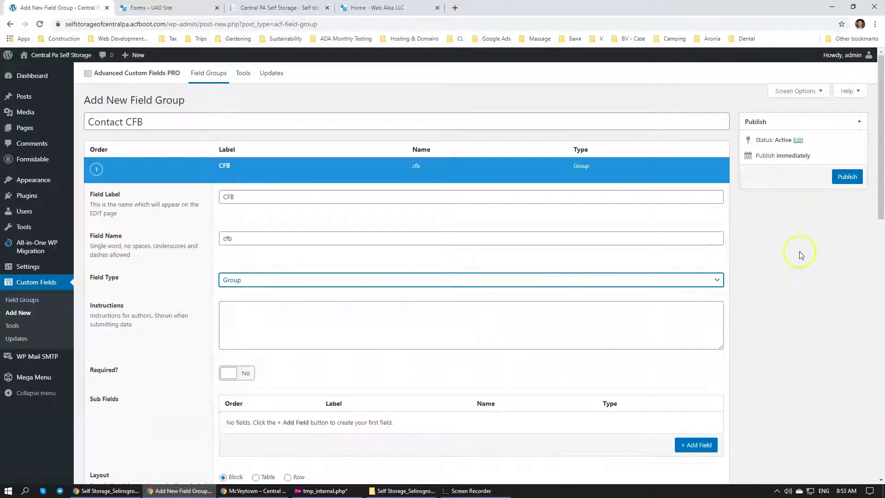
click(790, 309)
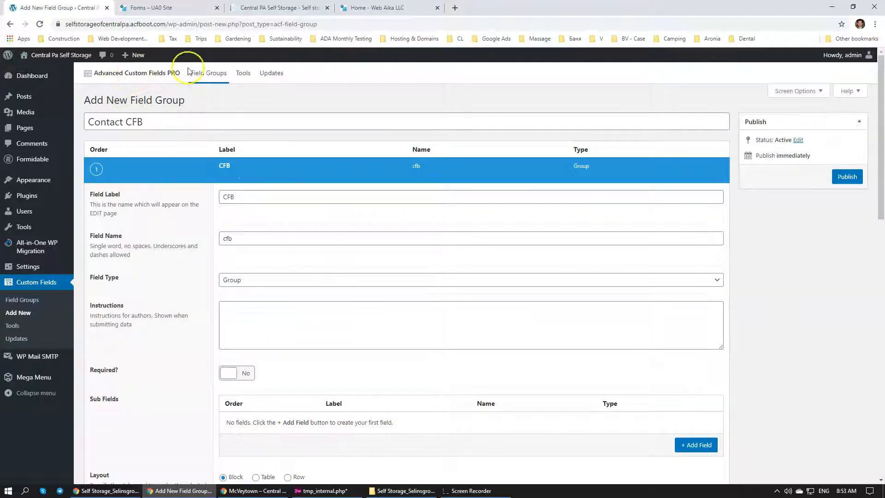
Review the public McVeytown page's heading and images and the mockup to see which sub fields the CFB group needs
scroll(289, 299, down, 2)
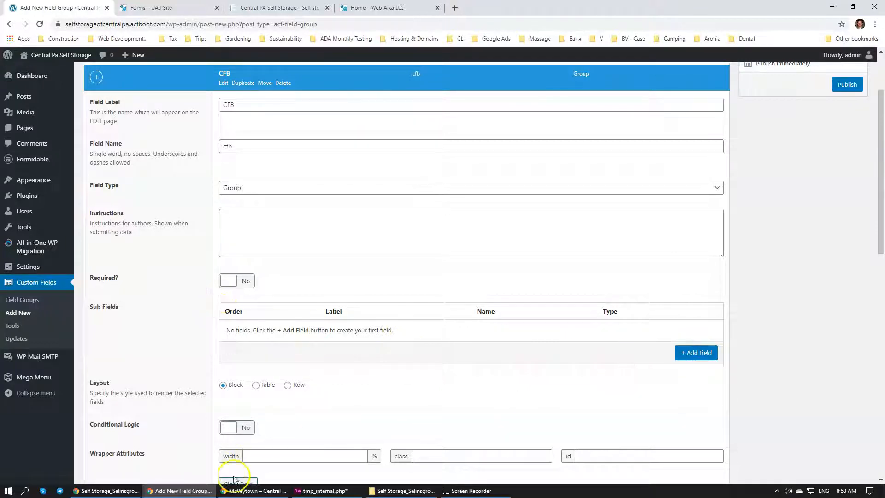
click(255, 490)
scroll(333, 224, up, 1)
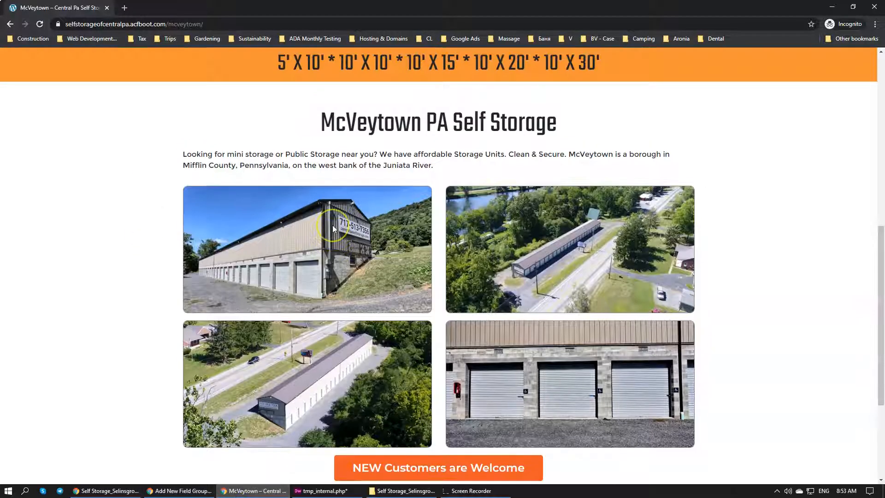
scroll(332, 225, down, 2)
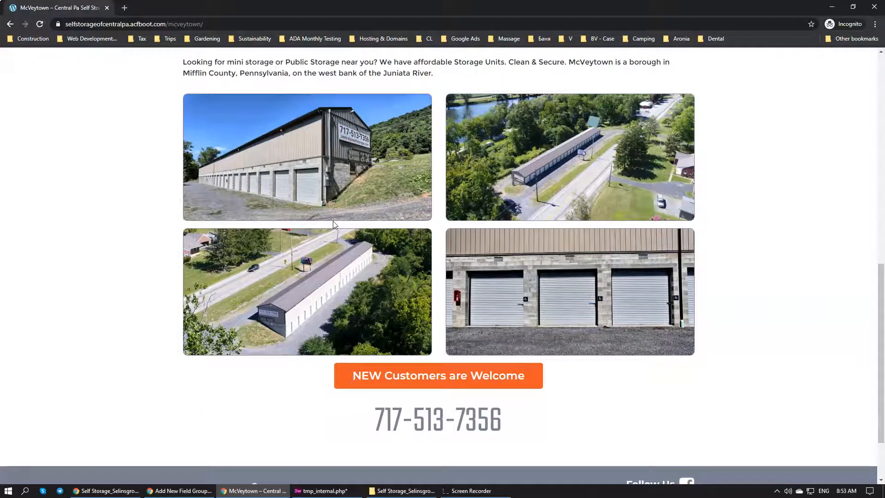
scroll(333, 224, up, 4)
scroll(333, 223, down, 3)
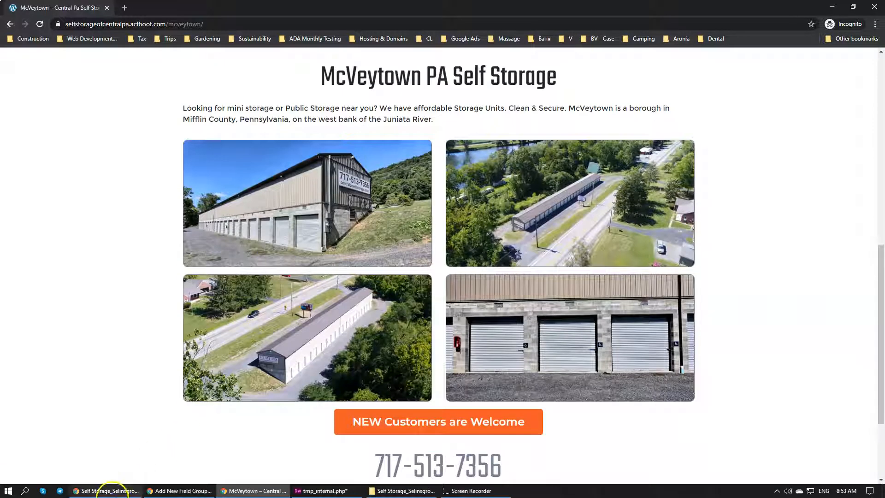
click(110, 490)
click(180, 490)
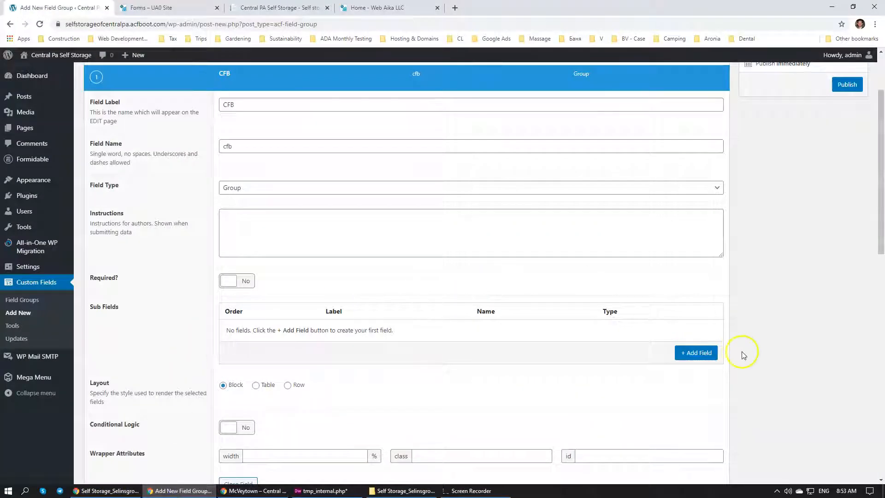
Add a text sub field labelled Header, named header, to the CFB group
click(701, 353)
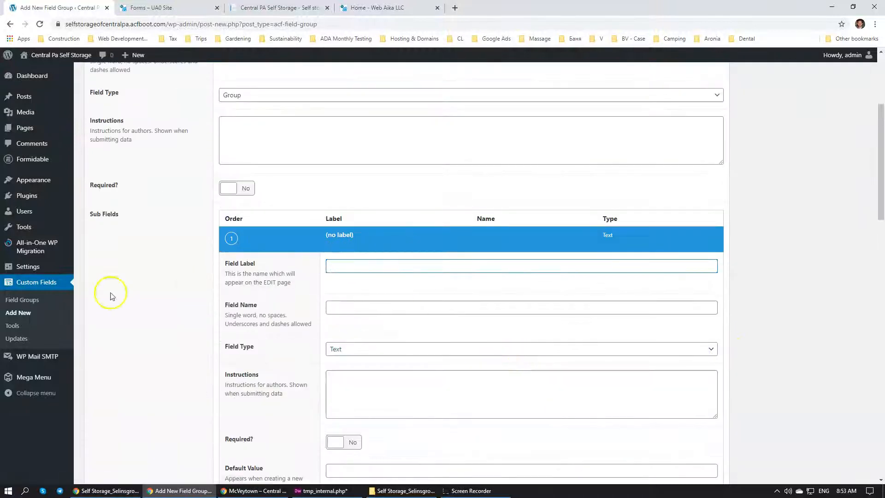
scroll(326, 292, up, 2)
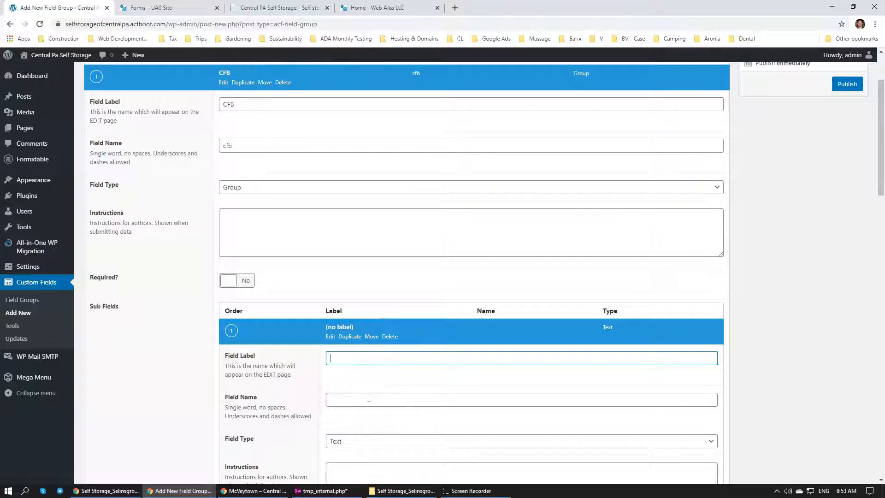
scroll(547, 346, down, 3)
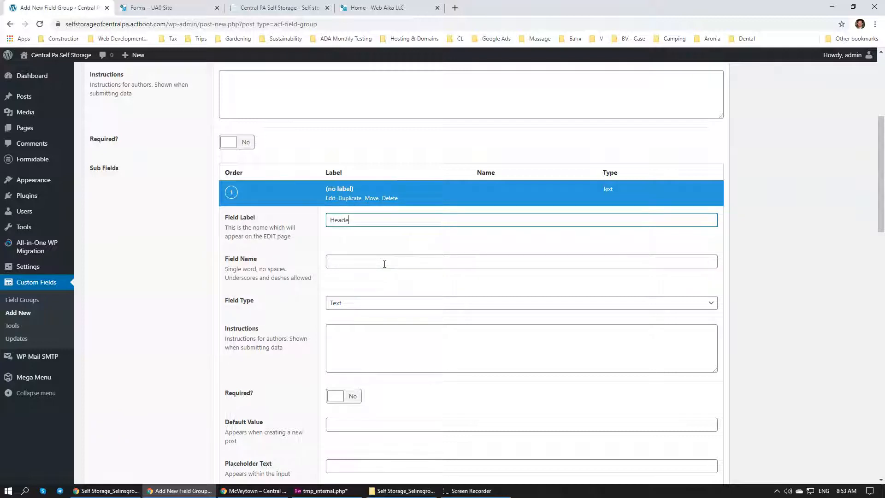
click(374, 261)
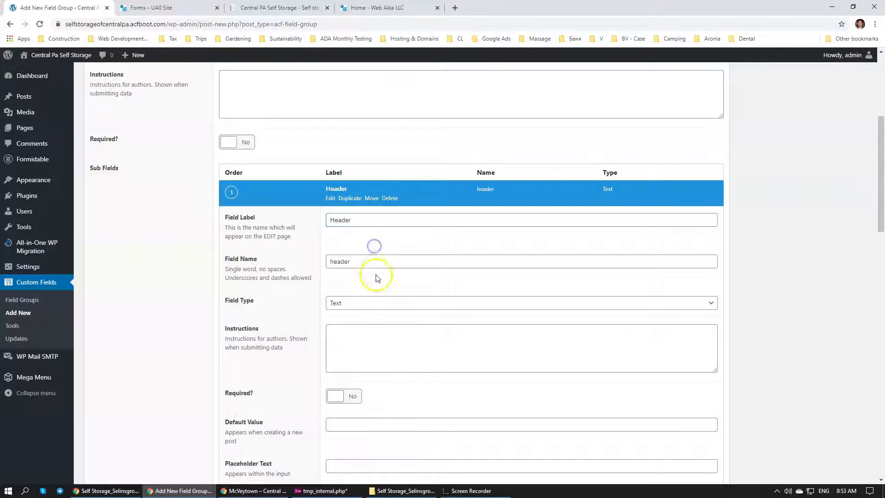
Add a second CFB sub field labelled Map, named map, after checking the mockup's map and contact form
scroll(374, 304, down, 6)
scroll(423, 323, down, 2)
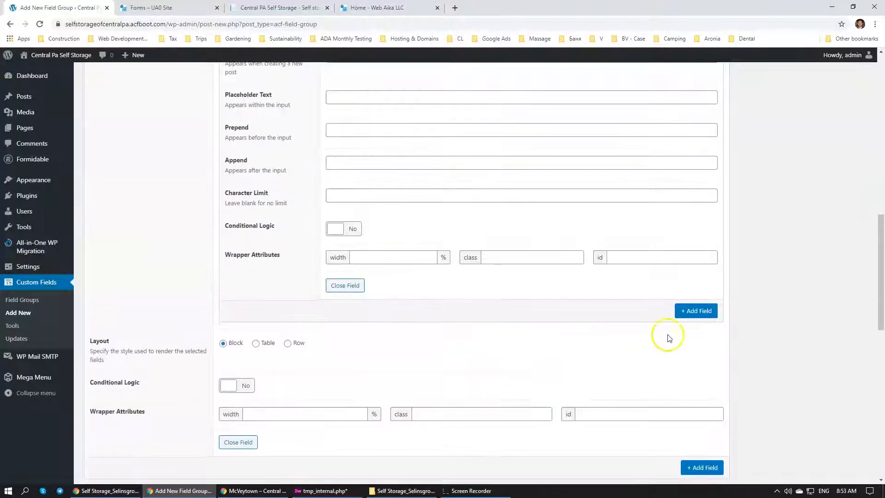
click(689, 312)
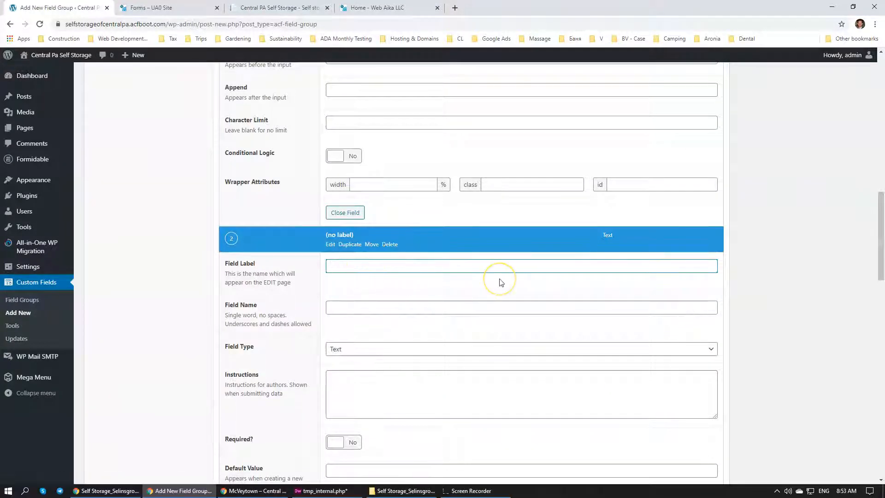
click(110, 491)
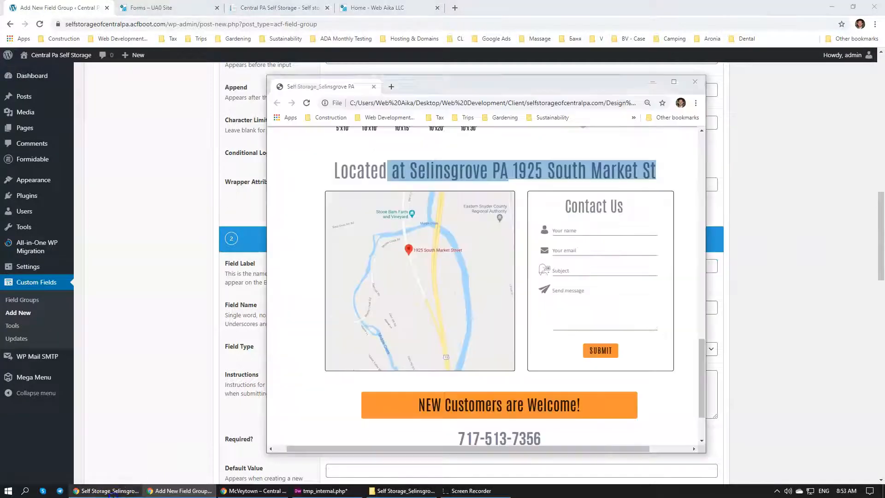
click(134, 378)
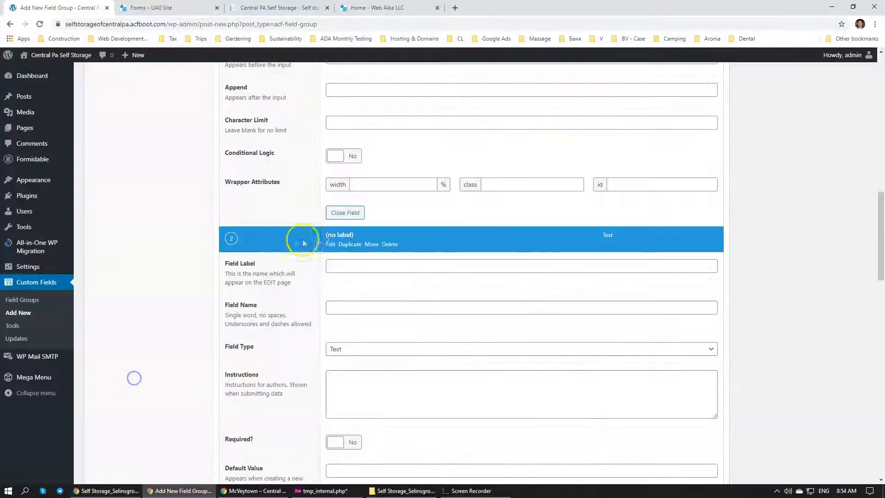
click(341, 272)
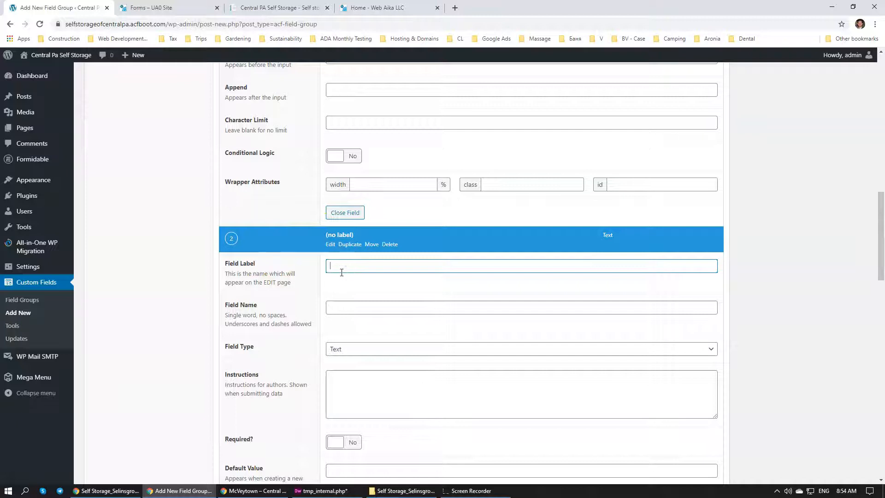
click(358, 281)
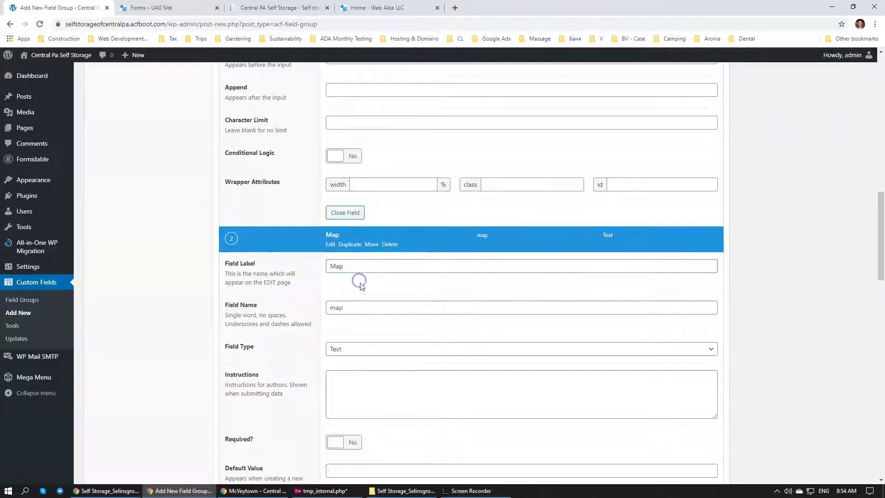
Look through the available field types and set the Map sub field's type to Wysiwyg Editor
click(358, 349)
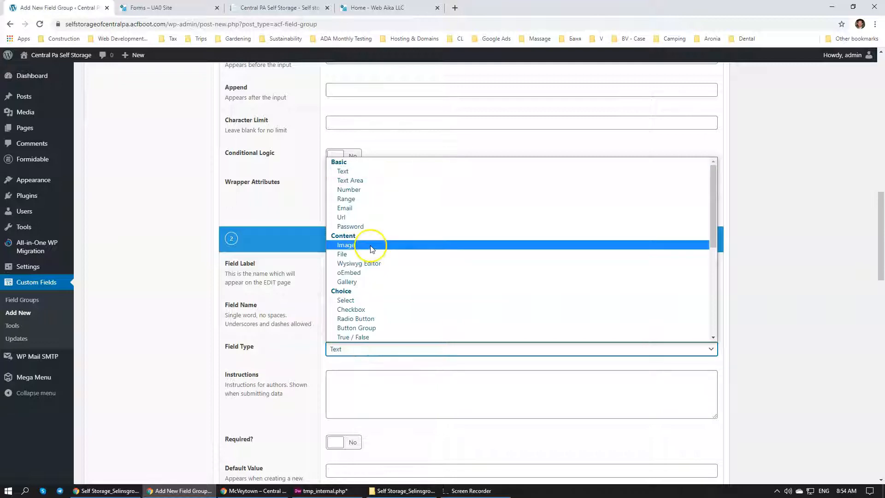
scroll(369, 258, down, 5)
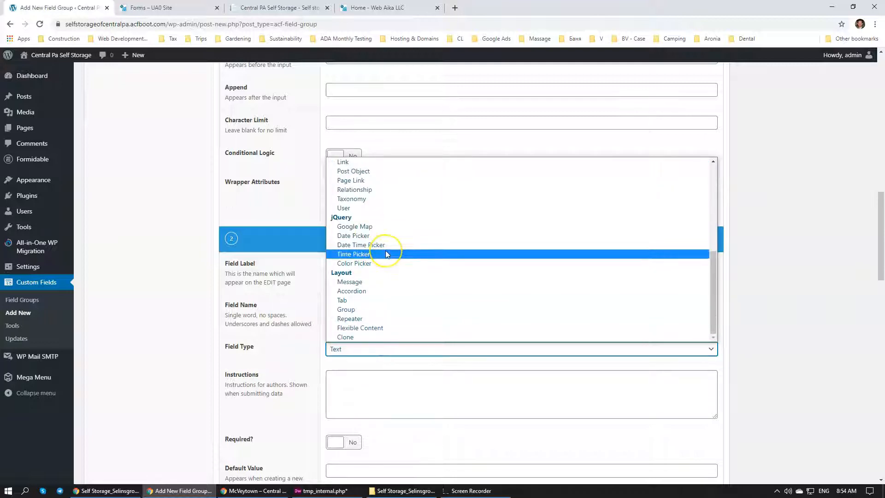
scroll(387, 254, up, 2)
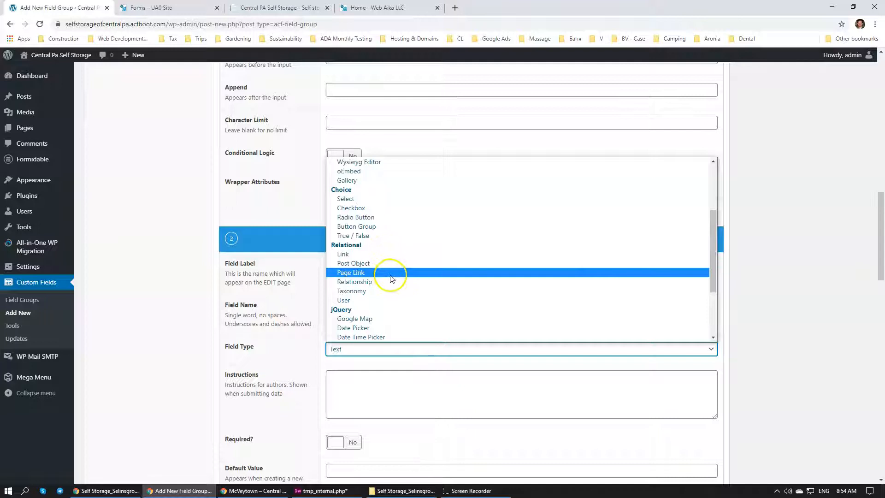
scroll(390, 275, up, 2)
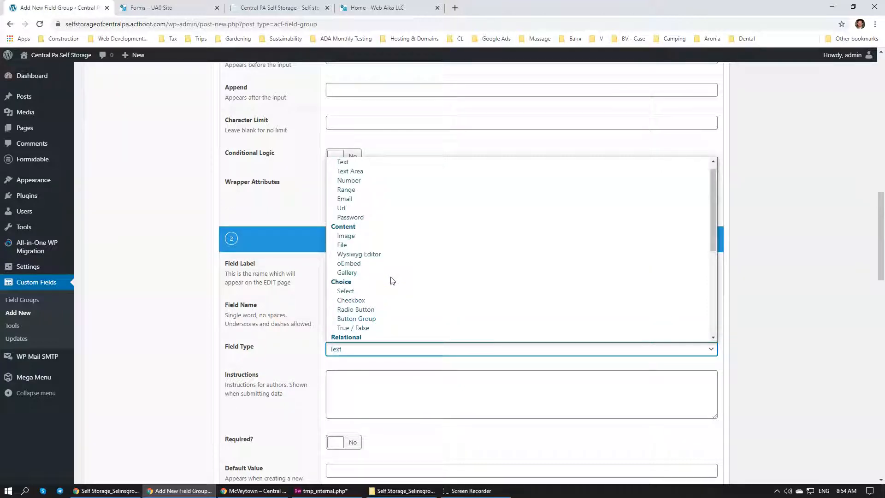
scroll(399, 307, up, 1)
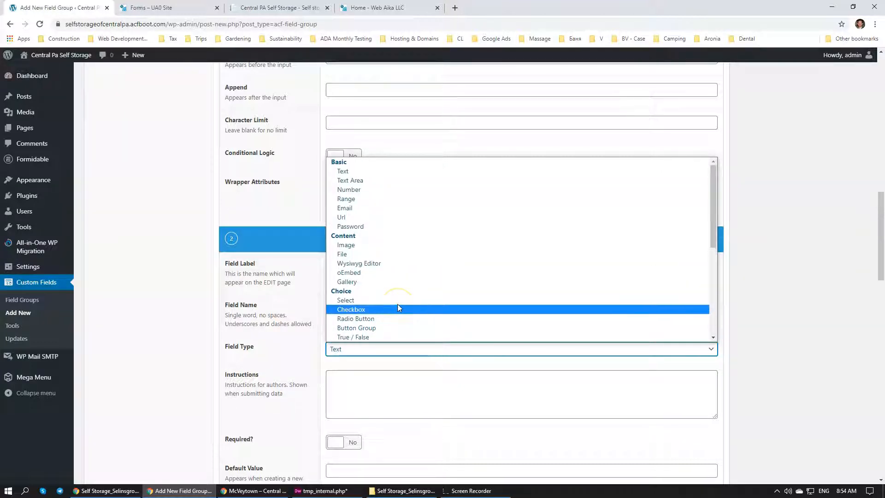
click(384, 257)
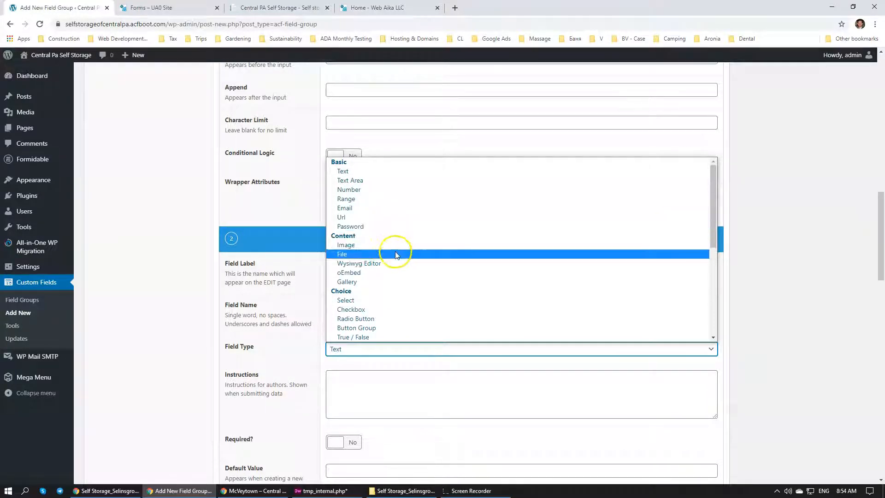
scroll(397, 257, down, 2)
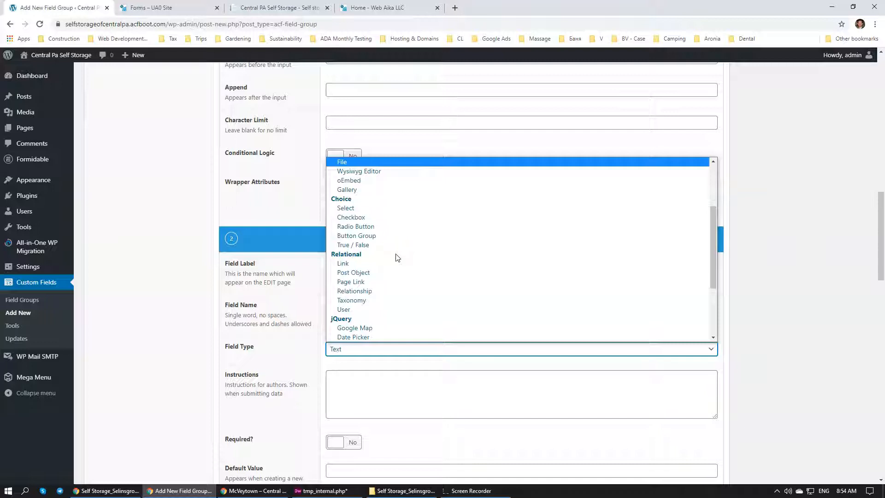
scroll(397, 257, down, 2)
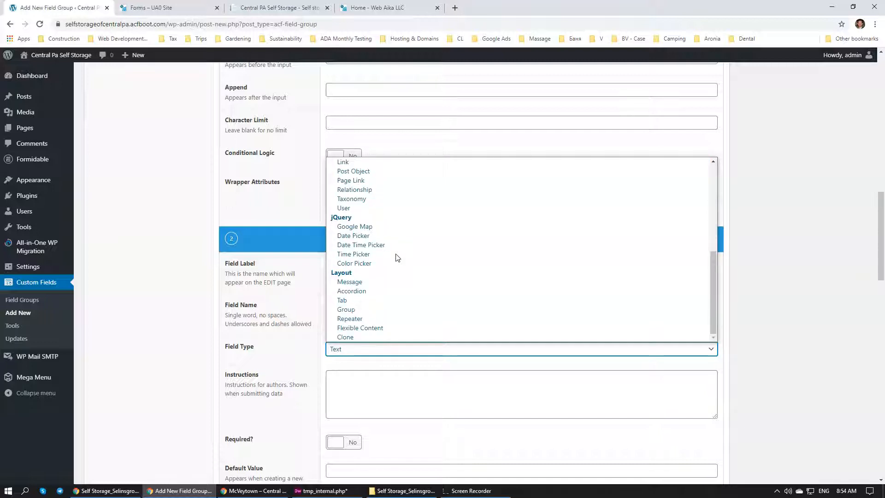
scroll(397, 257, up, 4)
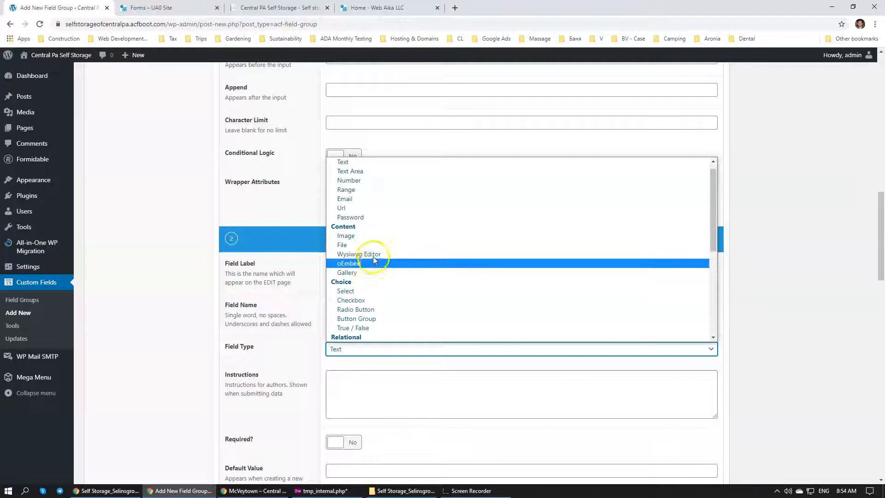
click(374, 258)
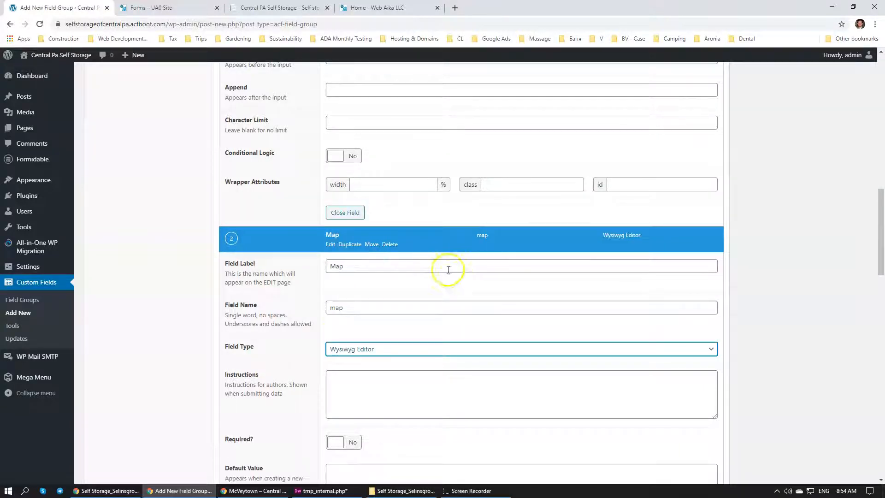
Set the Map sub field's editor tabs option to Text Only
scroll(307, 352, down, 4)
scroll(300, 340, down, 2)
click(345, 285)
click(361, 316)
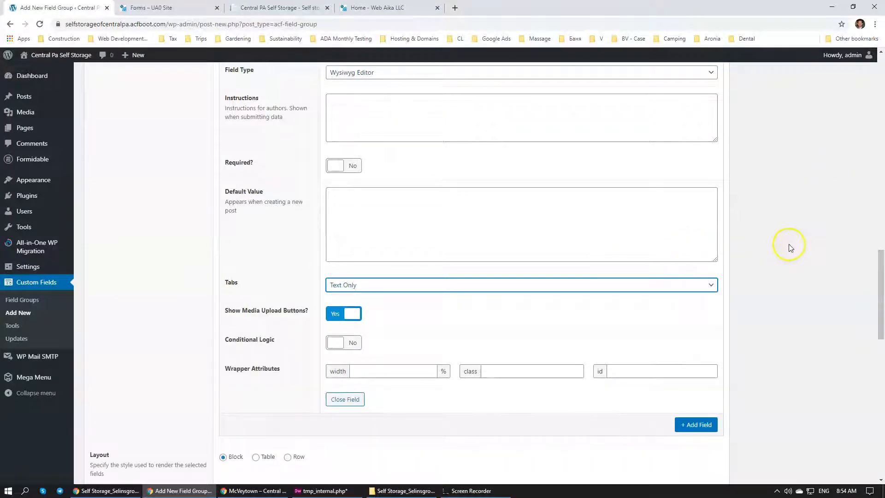
click(811, 247)
scroll(797, 244, up, 3)
scroll(797, 245, down, 4)
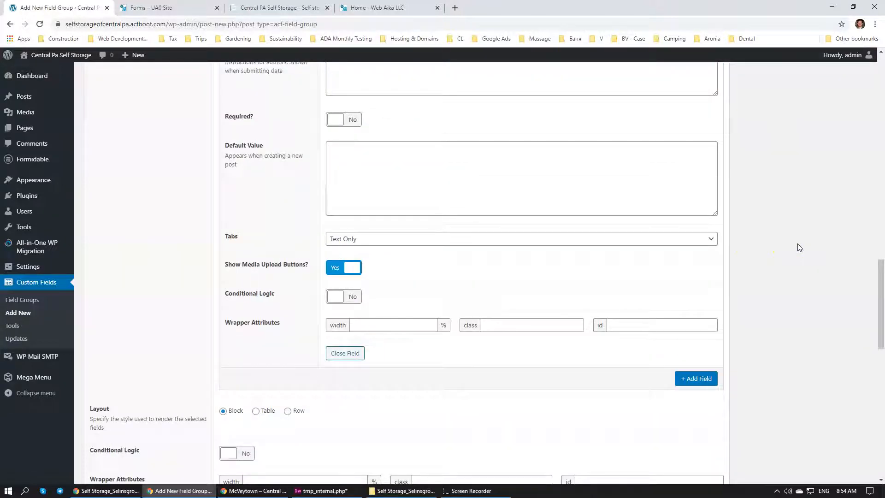
Add a third CFB sub field labelled Contact, named contact, with the Wysiwyg Editor field type
scroll(803, 242, up, 6)
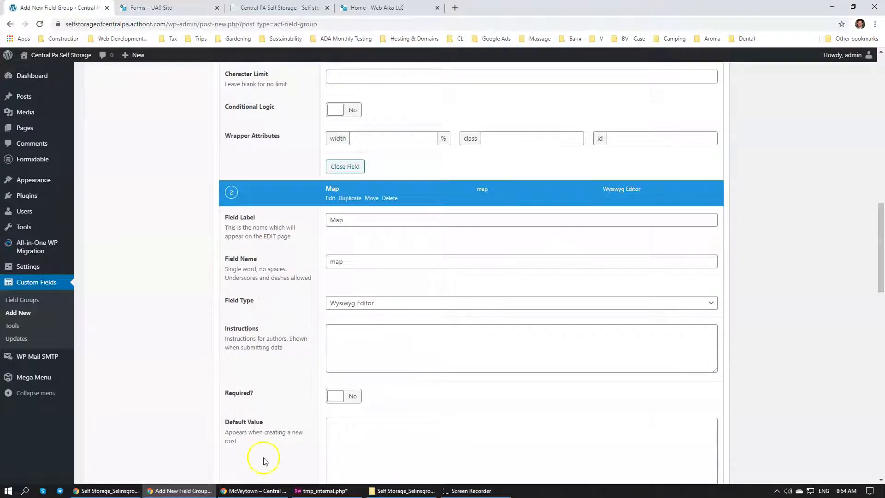
scroll(295, 338, down, 3)
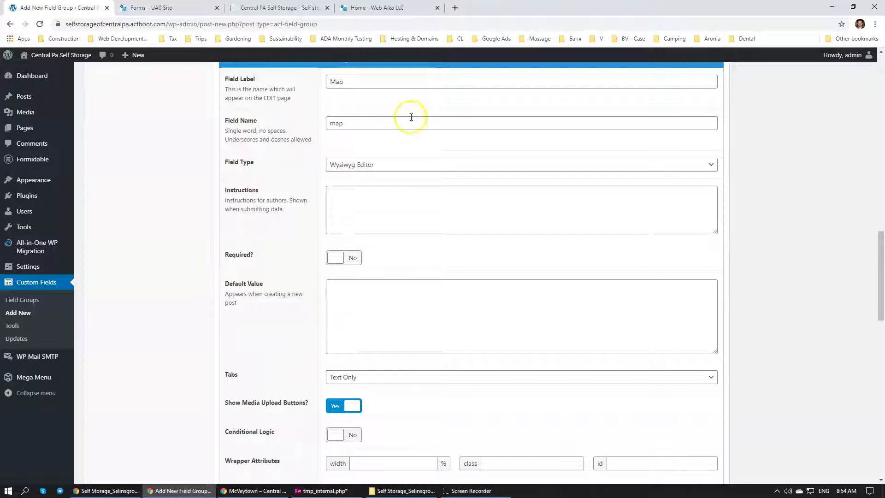
scroll(411, 117, down, 5)
click(696, 286)
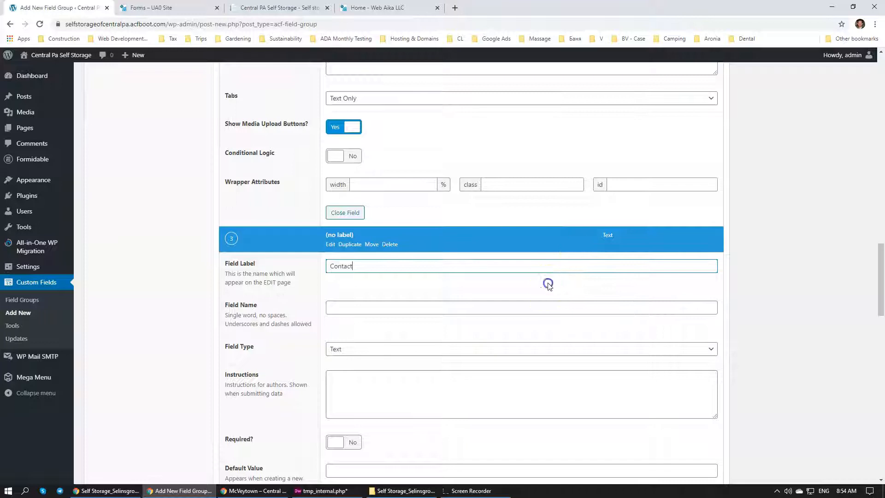
click(407, 348)
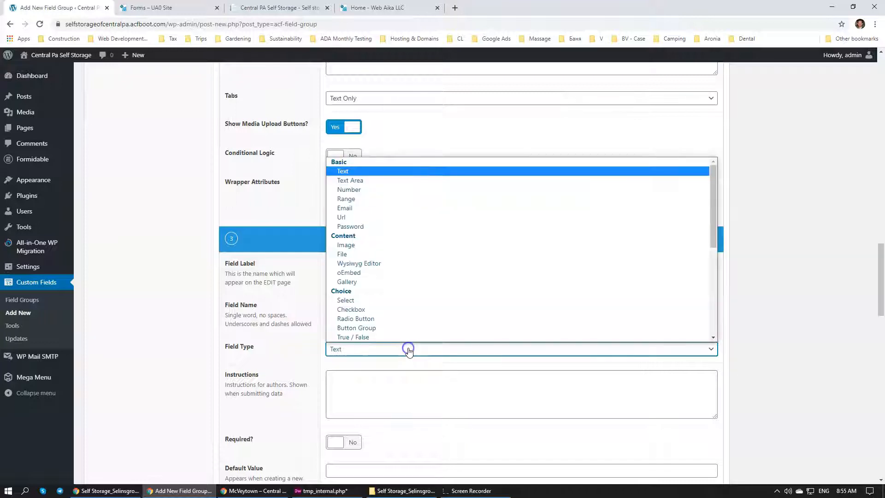
click(376, 264)
Set the Contact sub field's editor tabs to Visual Only and its toolbar to Basic
scroll(311, 318, down, 2)
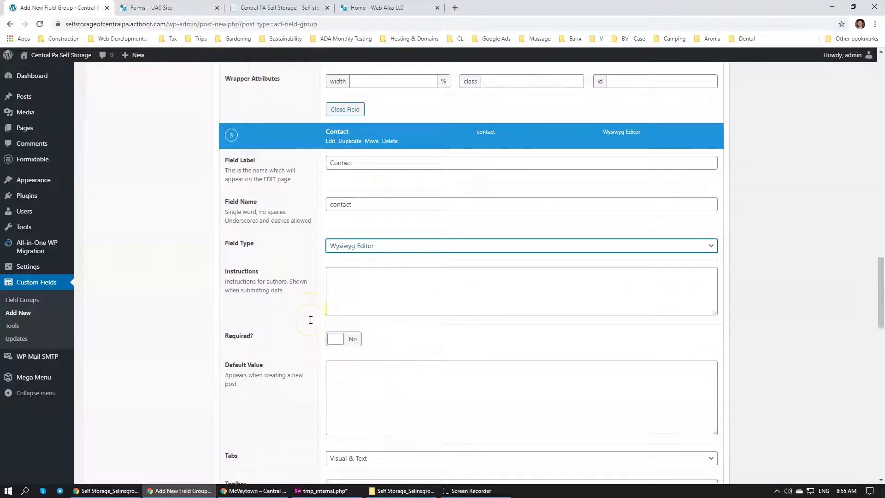
scroll(310, 319, down, 2)
click(361, 331)
click(362, 353)
scroll(290, 321, down, 2)
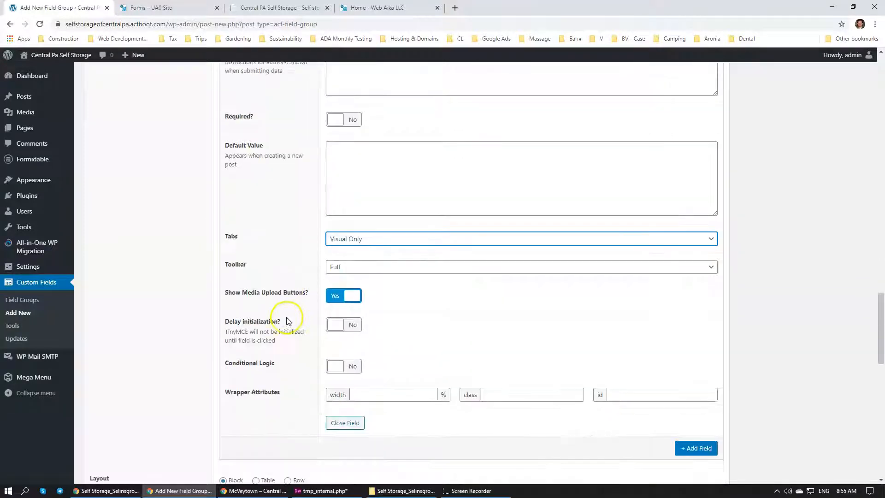
click(351, 267)
click(343, 289)
Publish the Contact CFB field group with its Header, Map and Contact sub fields
scroll(762, 266, up, 4)
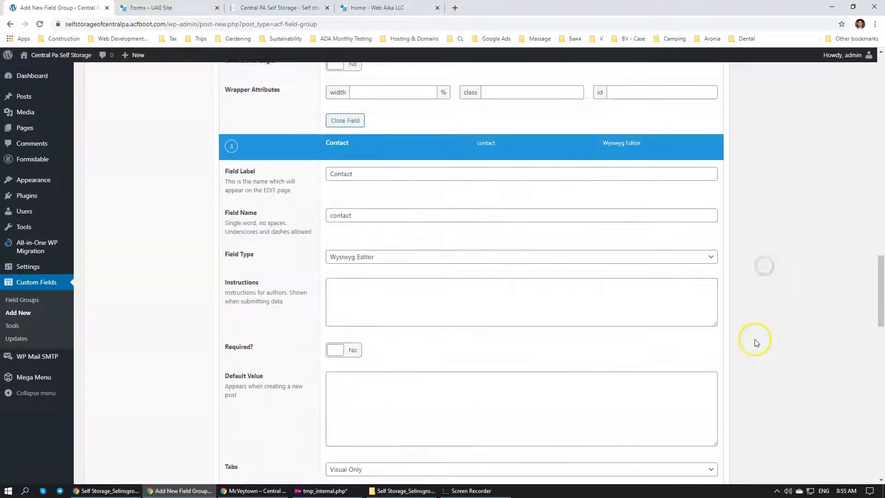
scroll(763, 336, up, 12)
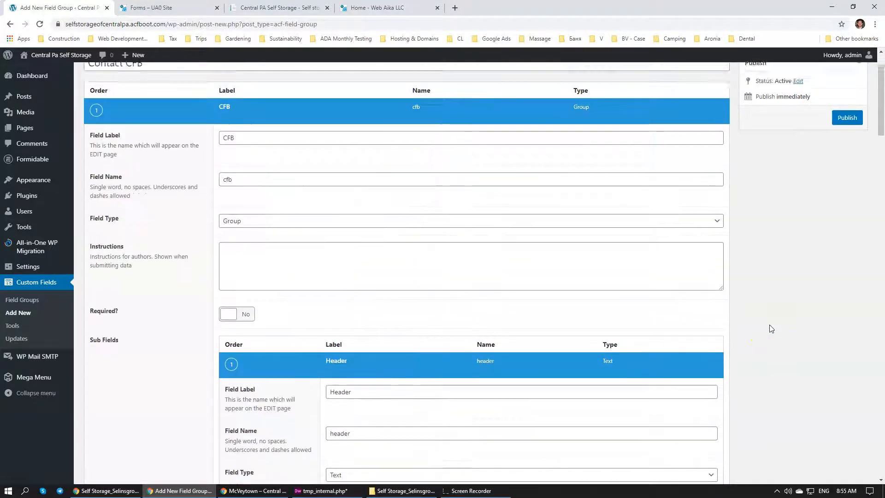
scroll(769, 328, up, 2)
click(856, 179)
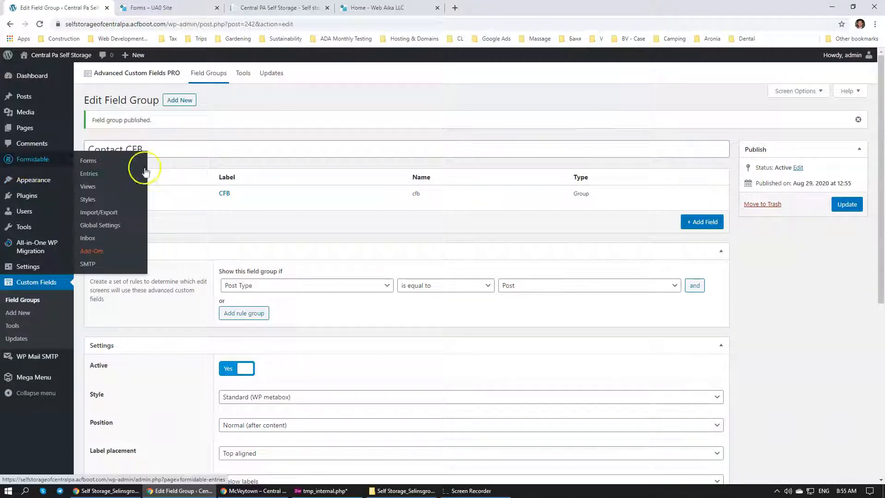
Set the Contact CFB location rule to Post Template is equal to Internal Page, and update the field group
mouse_move(325, 205)
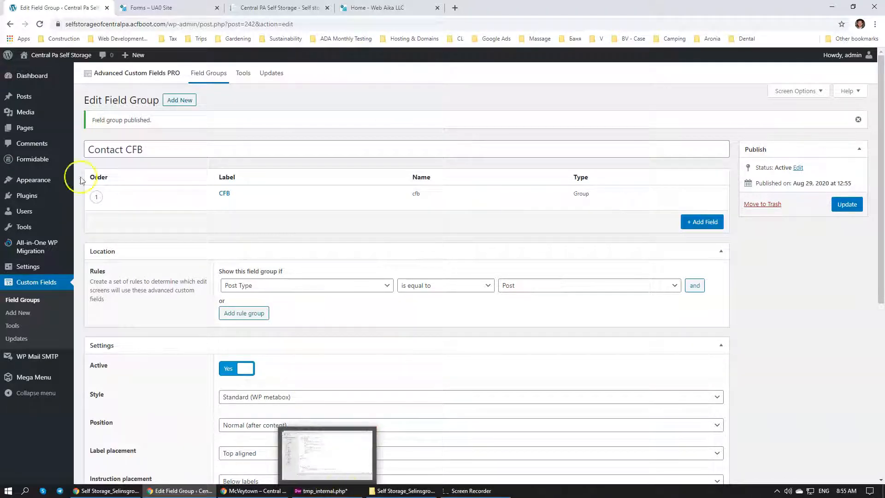
click(334, 290)
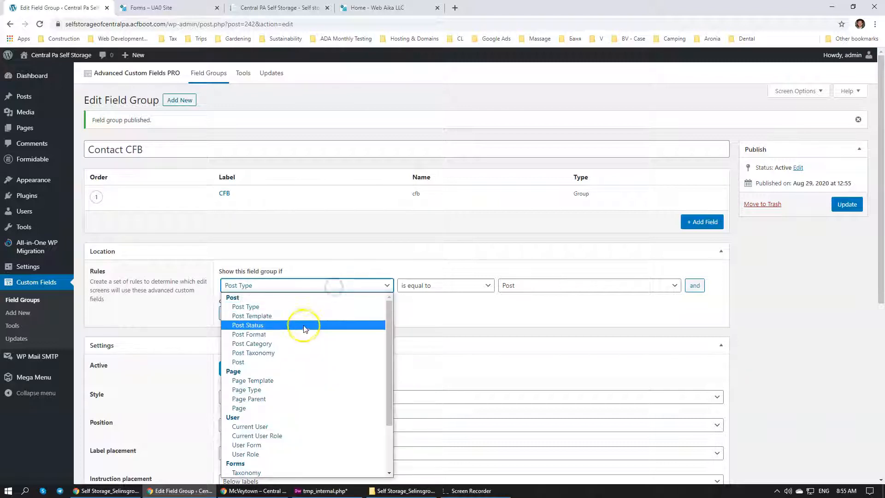
click(297, 316)
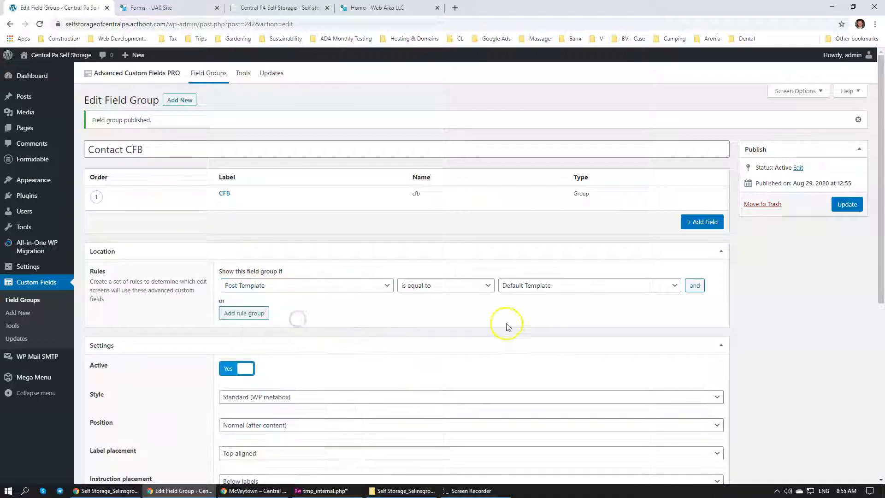
click(543, 287)
click(544, 324)
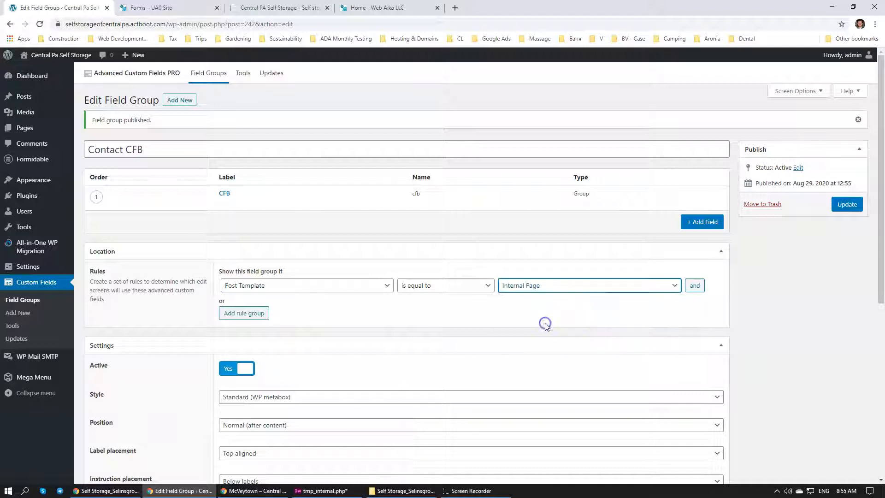
click(846, 204)
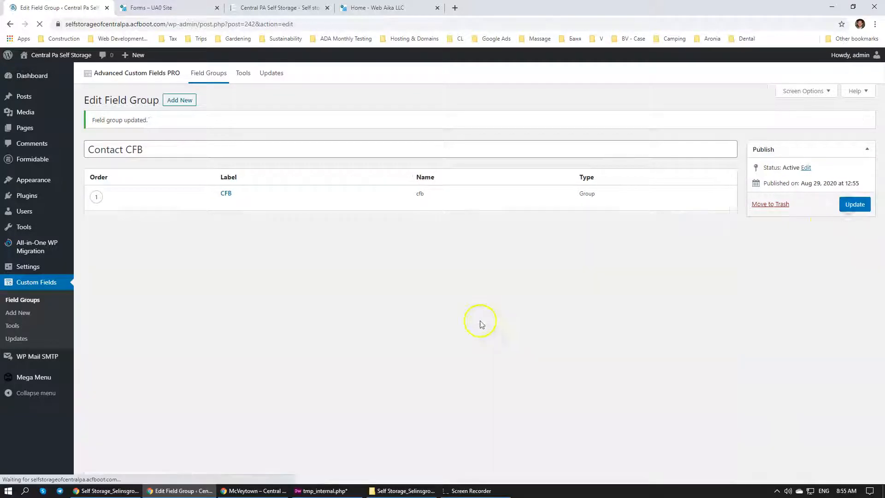
Check the tmp_internal.php template in Dreamweaver, and open the McVeytown page for editing in WordPress
click(320, 491)
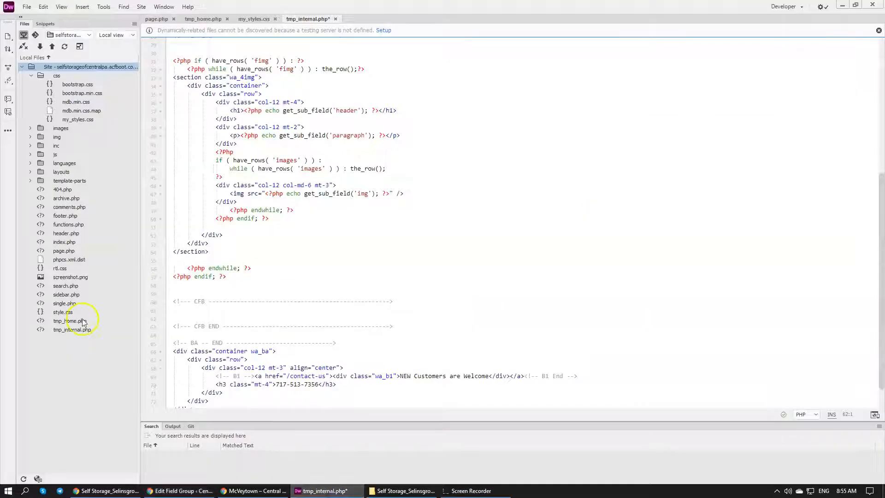
click(67, 331)
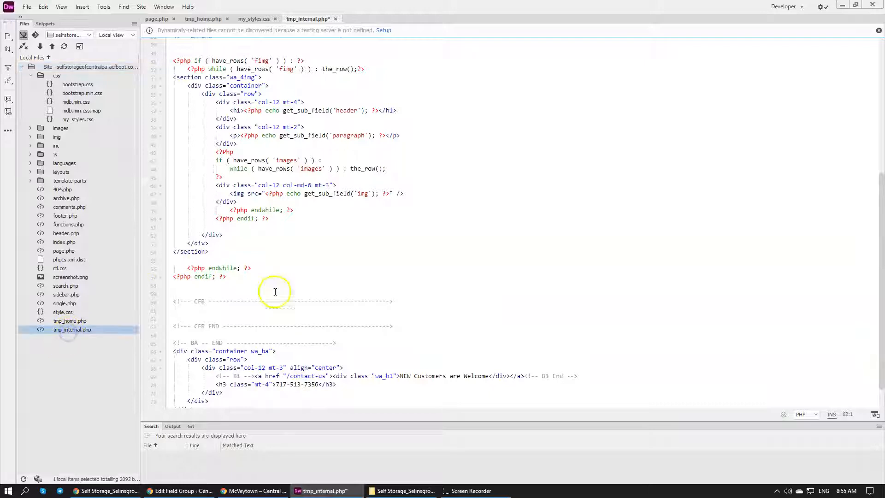
click(187, 489)
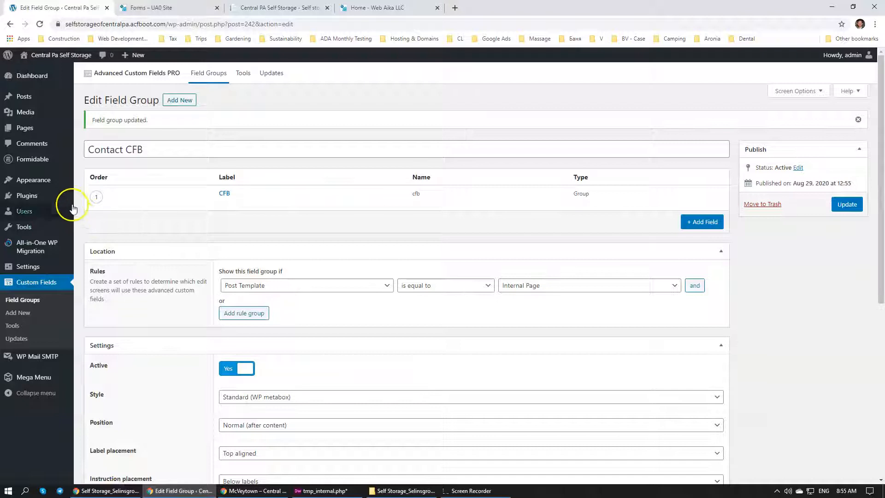
mouse_move(70, 197)
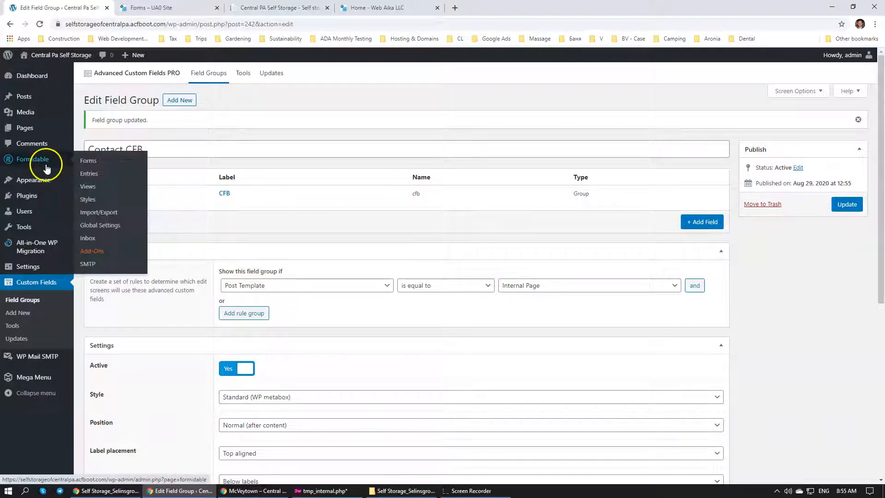
mouse_move(27, 135)
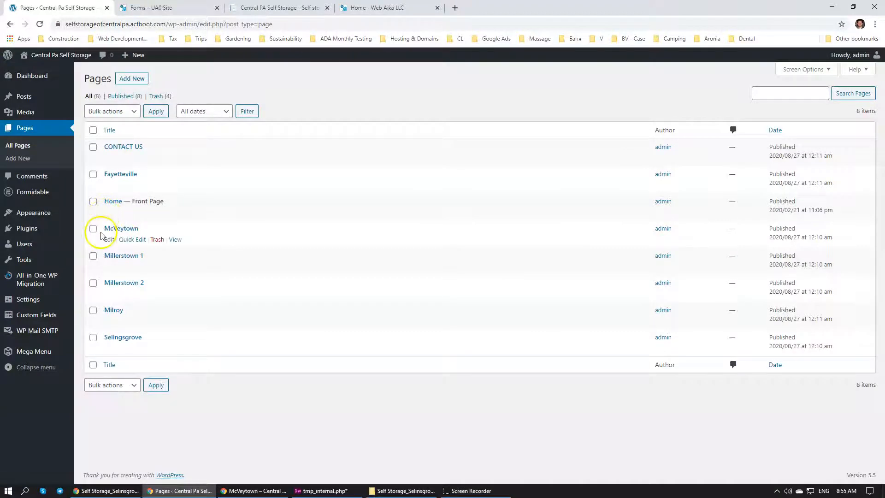
click(107, 228)
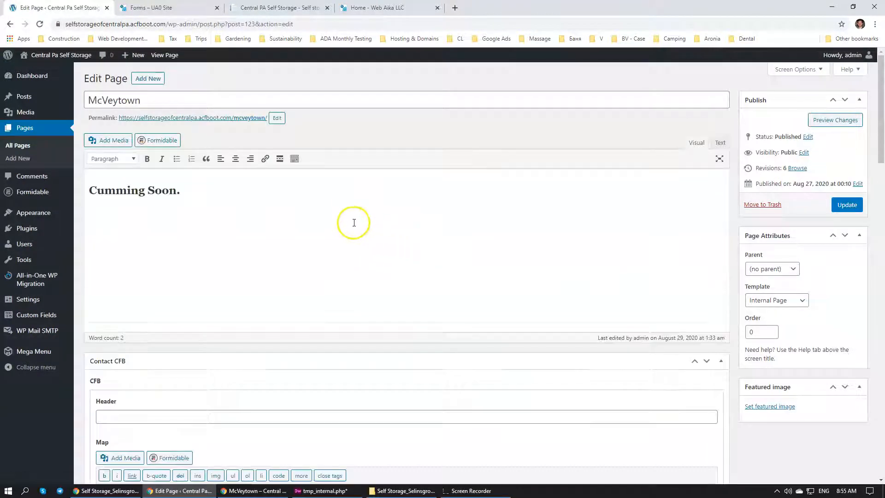
Move the Contact CFB box below the other field groups on the McVeytown page's edit screen
scroll(344, 219, down, 8)
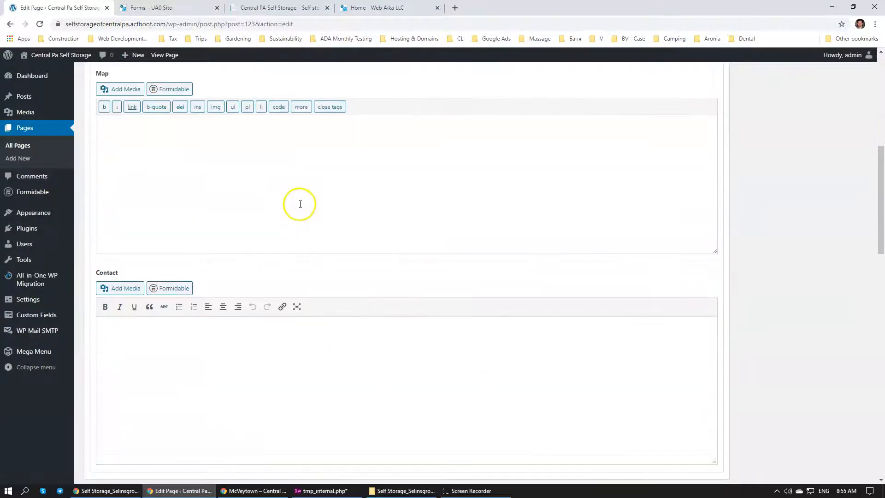
scroll(300, 204, down, 4)
scroll(300, 204, up, 10)
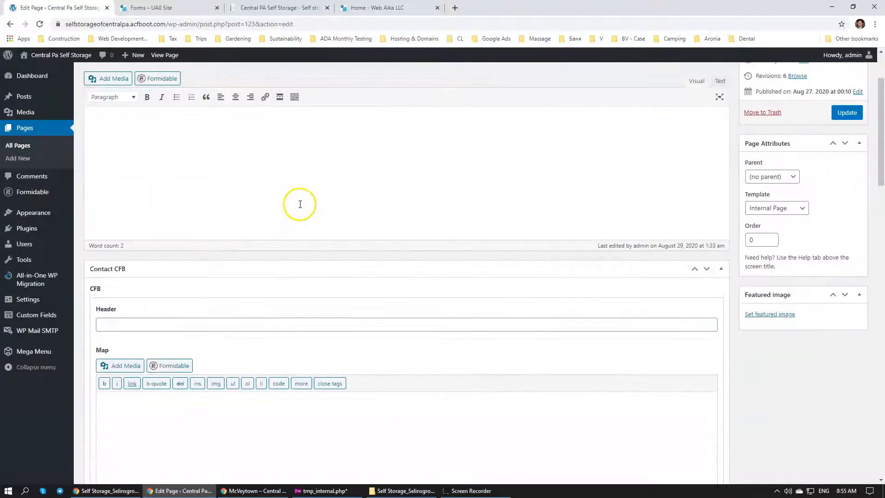
click(707, 270)
scroll(426, 248, down, 6)
scroll(426, 248, up, 10)
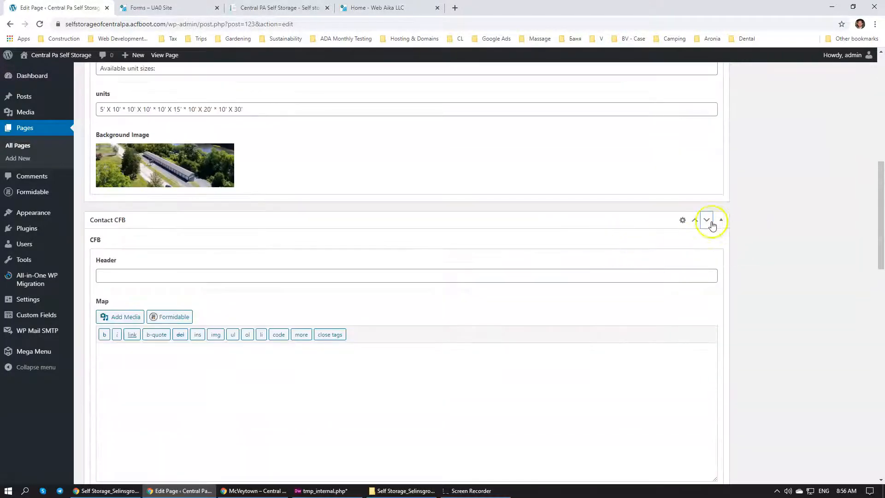
click(707, 223)
scroll(450, 284, down, 6)
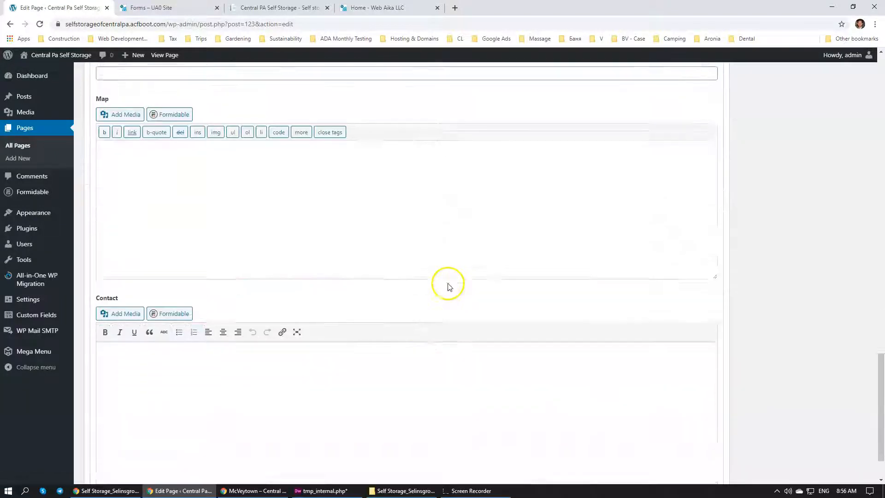
scroll(450, 286, up, 5)
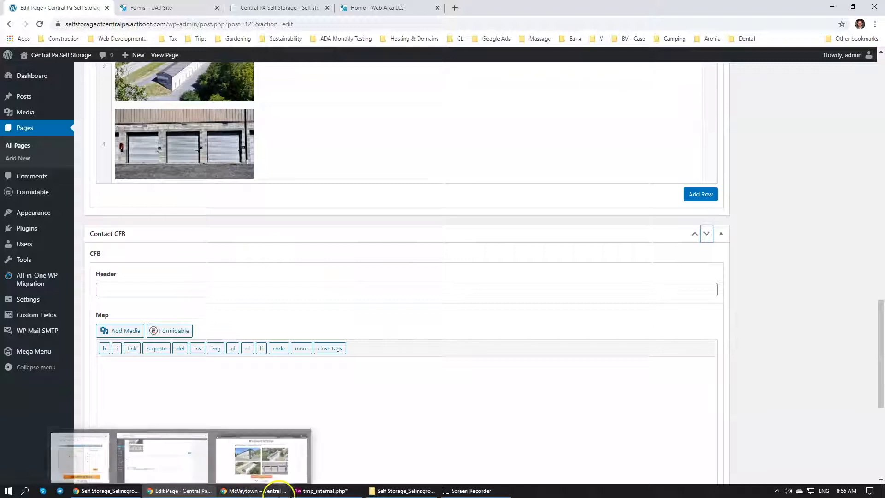
Compare the live McVeytown page with the Selinsgrove mockup's location heading, and close the mockup
click(254, 490)
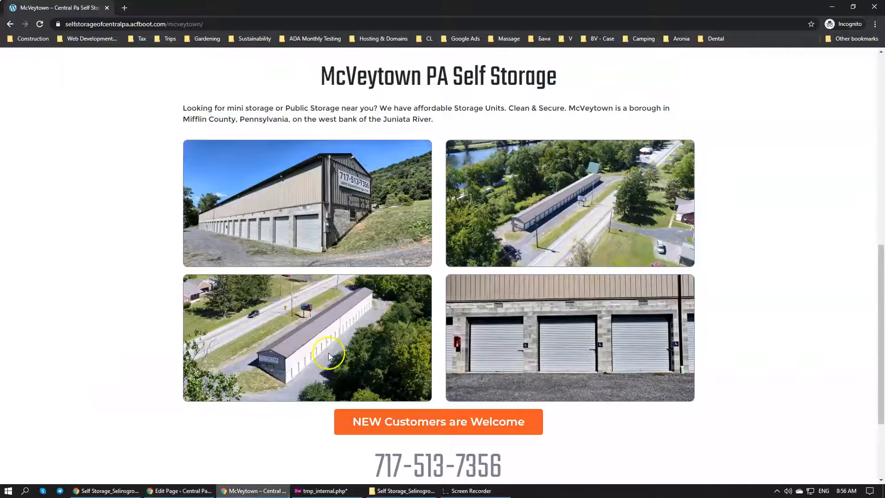
click(97, 490)
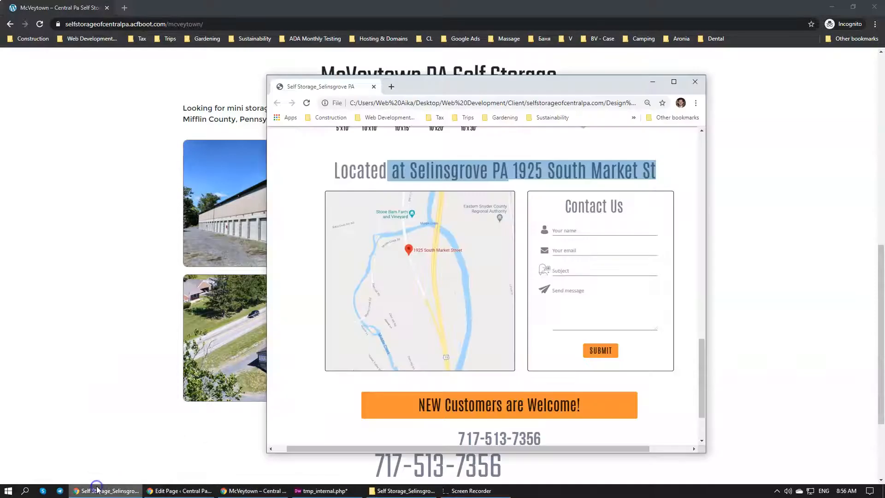
click(320, 173)
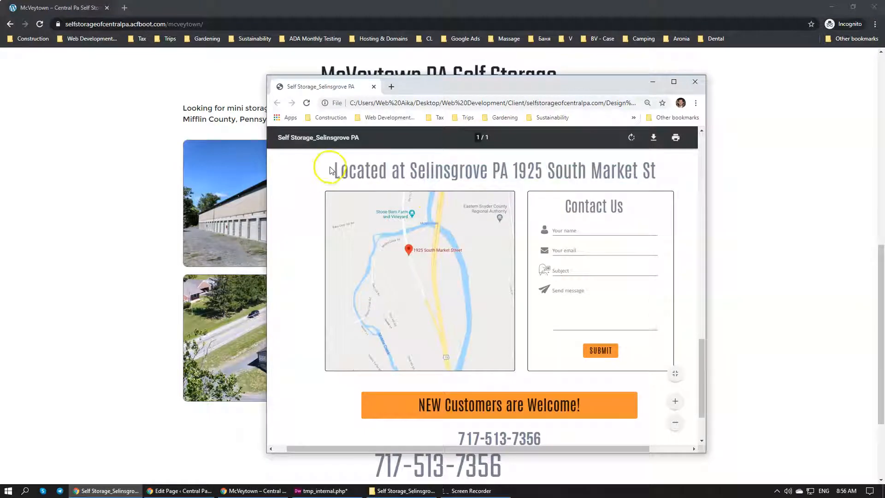
click(695, 82)
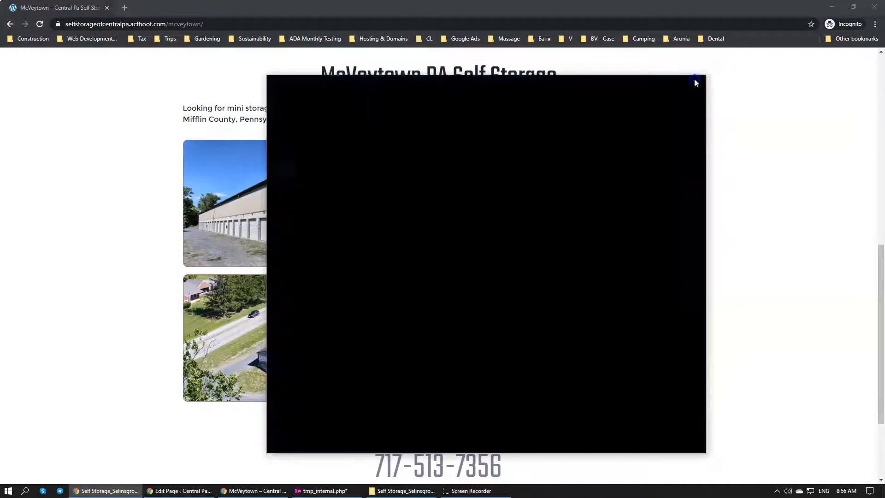
Open the Self Storage_McVeytown PDF mockup from the Self Storage_McVeytown design folder
click(318, 490)
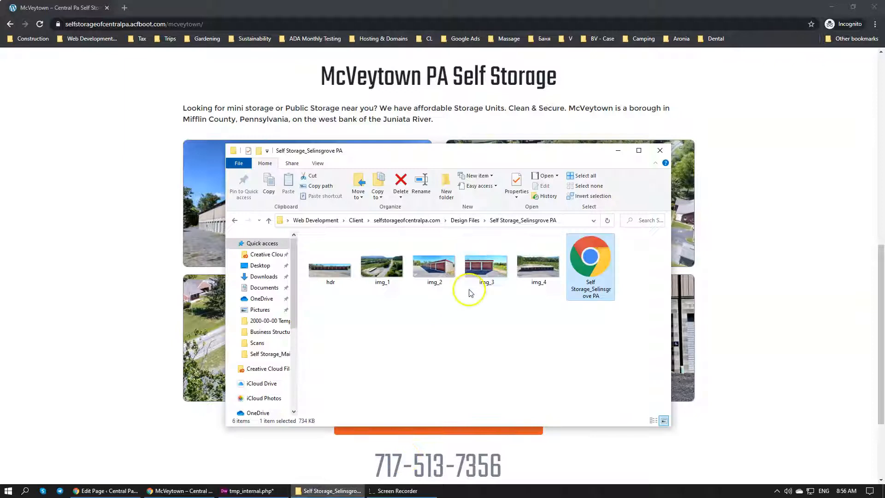
key(BackSpace)
double_click(363, 261)
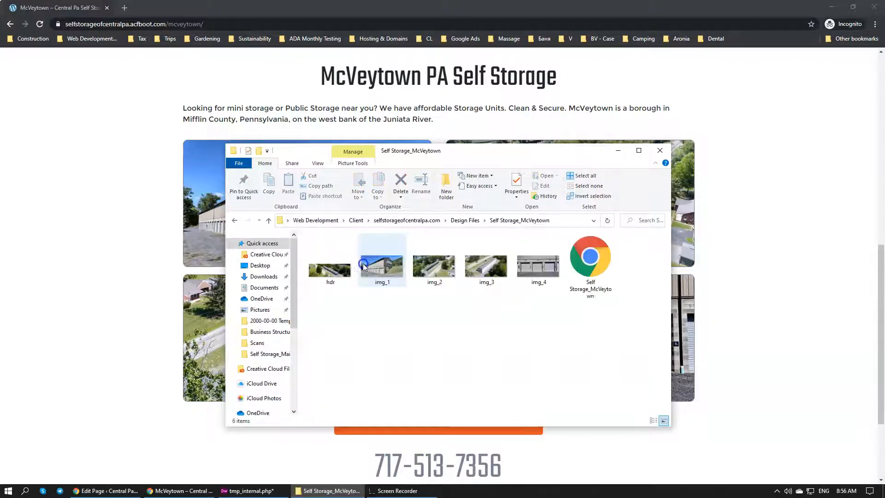
click(582, 265)
double_click(583, 265)
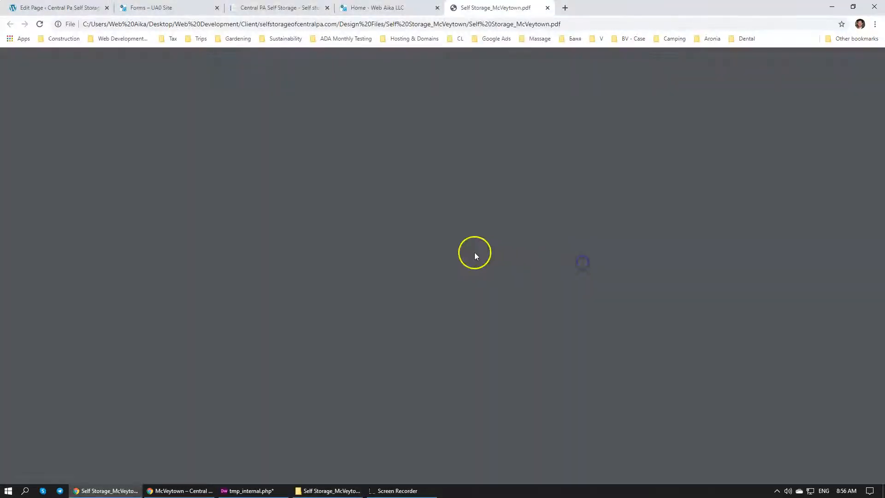
Select the full "Located at" address heading above the map in the McVeytown mockup
scroll(241, 229, down, 15)
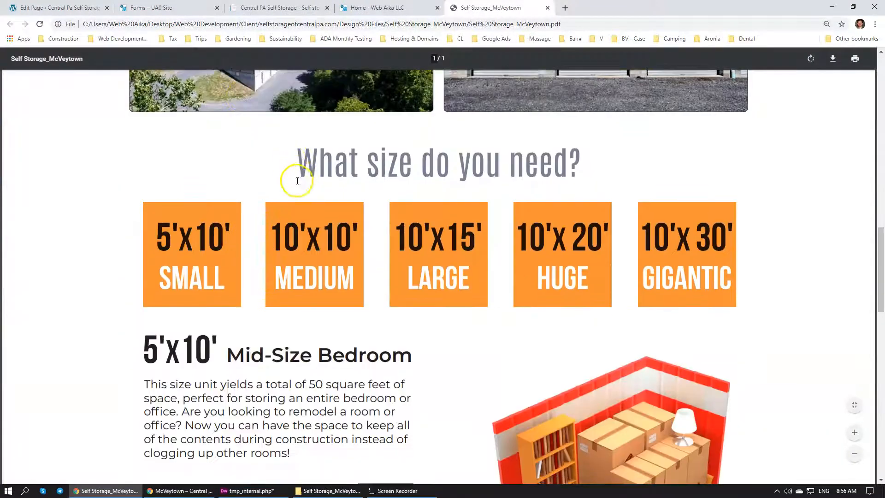
scroll(295, 182, down, 10)
drag(134, 198, 726, 197)
key(ctrl+c)
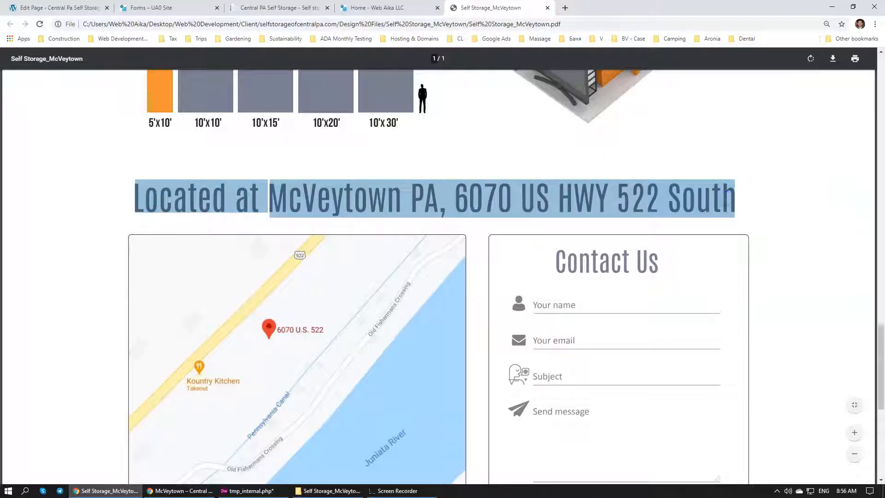
key(alt+Tab)
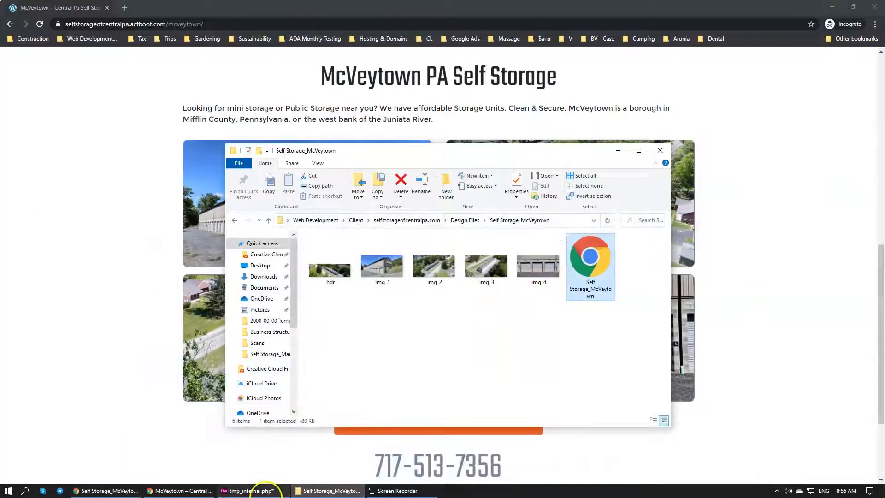
Bring up the McVeytown mockup PDF and move it into its own browser window
click(189, 491)
click(109, 490)
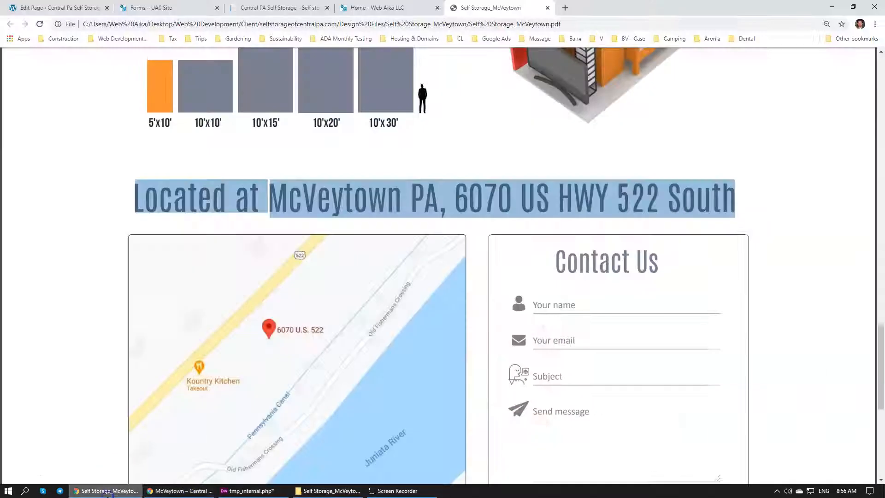
drag(645, 7, 884, 1)
drag(807, 10, 645, 1)
drag(517, 4, 161, 495)
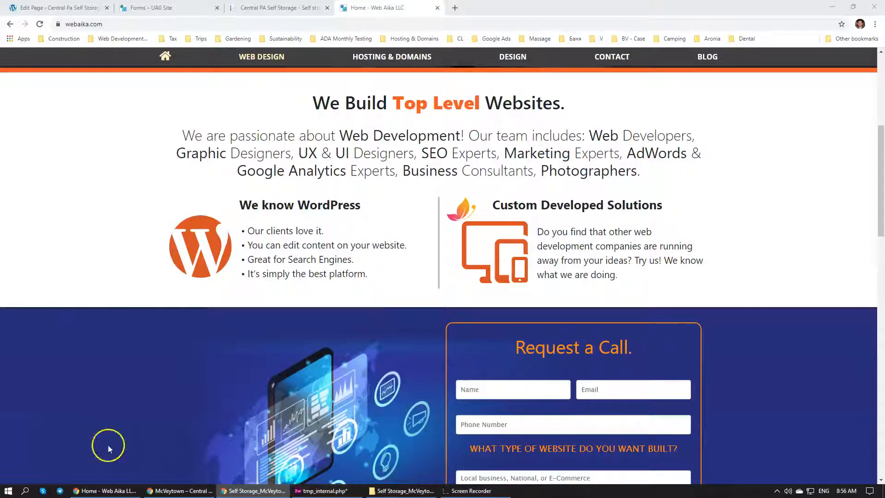
Fill the Contact CFB Header field on the McVeytown page with the copied "Located at" address heading
click(106, 490)
click(299, 488)
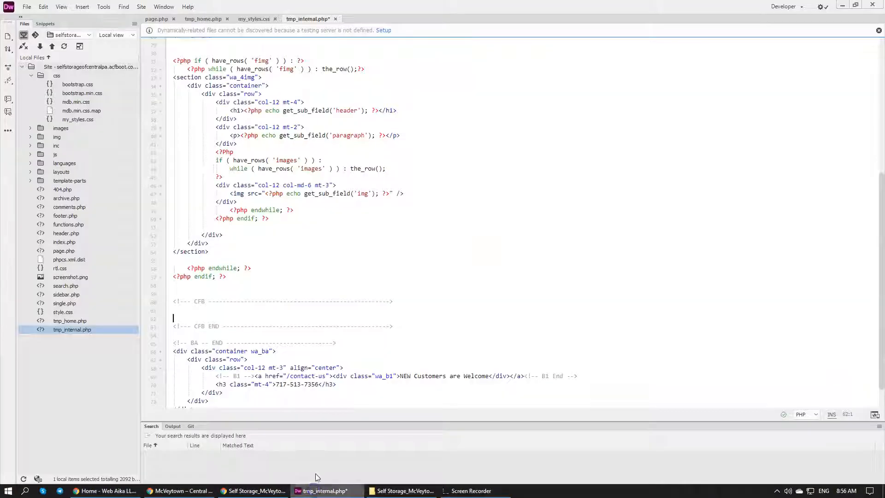
click(111, 491)
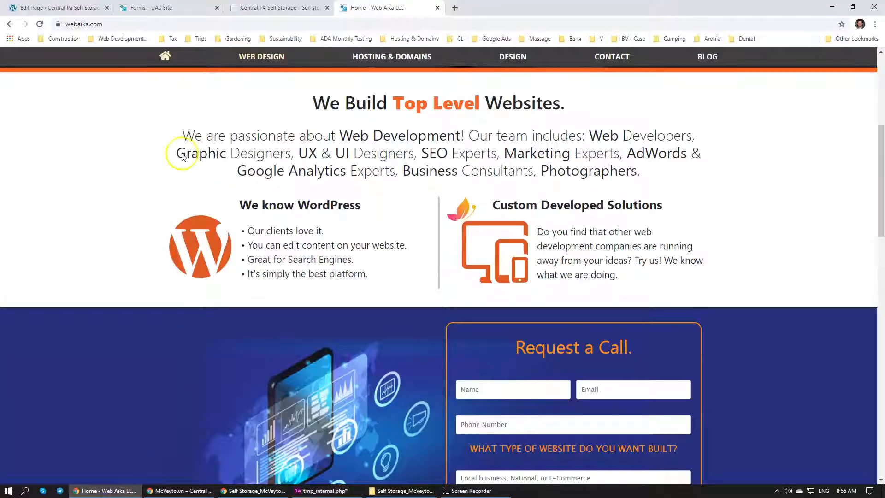
click(262, 7)
click(152, 8)
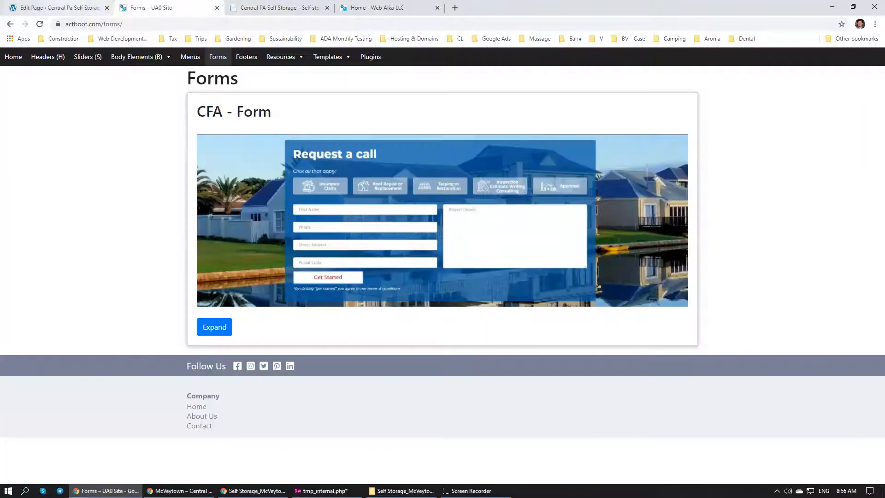
click(60, 8)
click(146, 287)
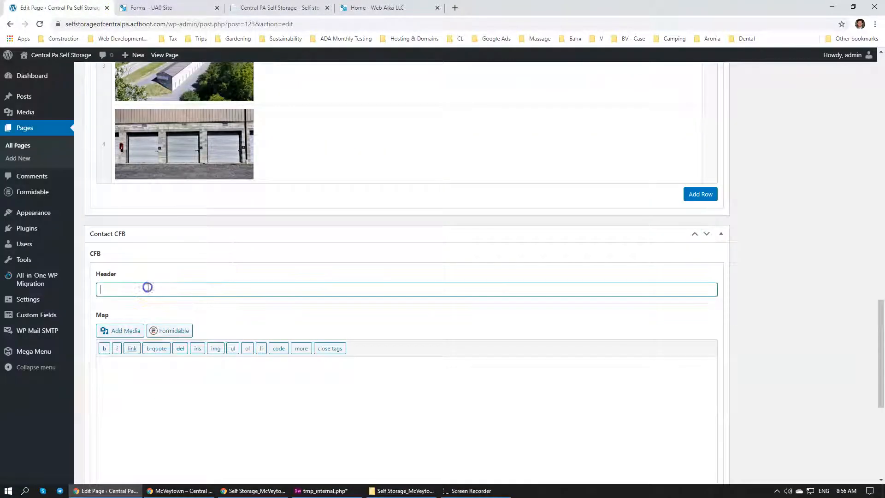
key(ctrl+v)
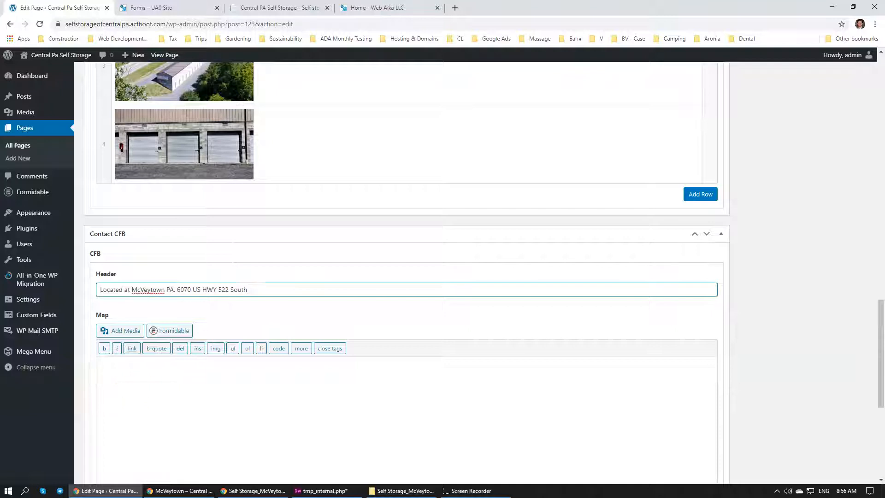
Search for google maps in a new browser tab and open the Google Maps site
click(200, 409)
scroll(194, 383, down, 3)
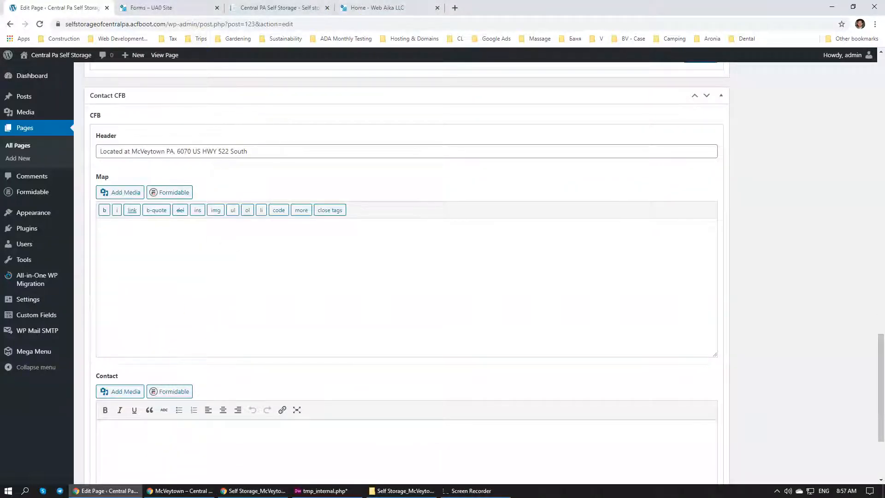
click(455, 8)
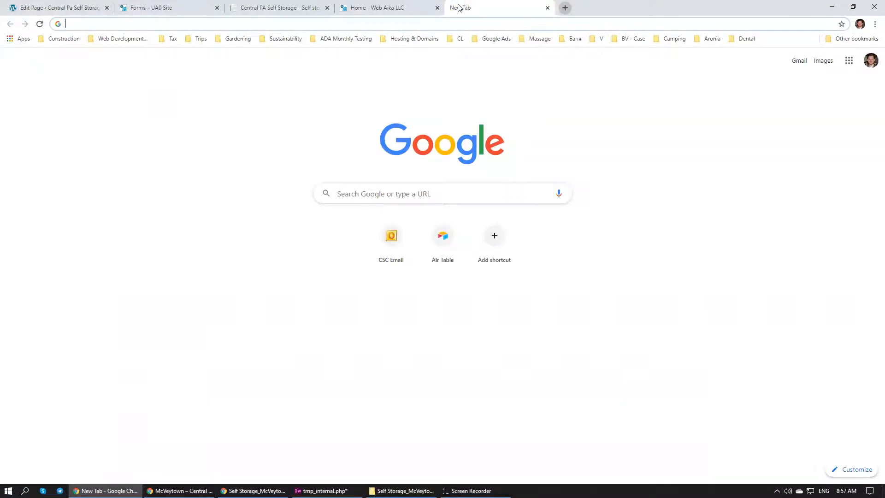
text(you)
key(BackSpace)
key(BackSpace)
key(BackSpace)
key(BackSpace)
text(google maps)
key(Return)
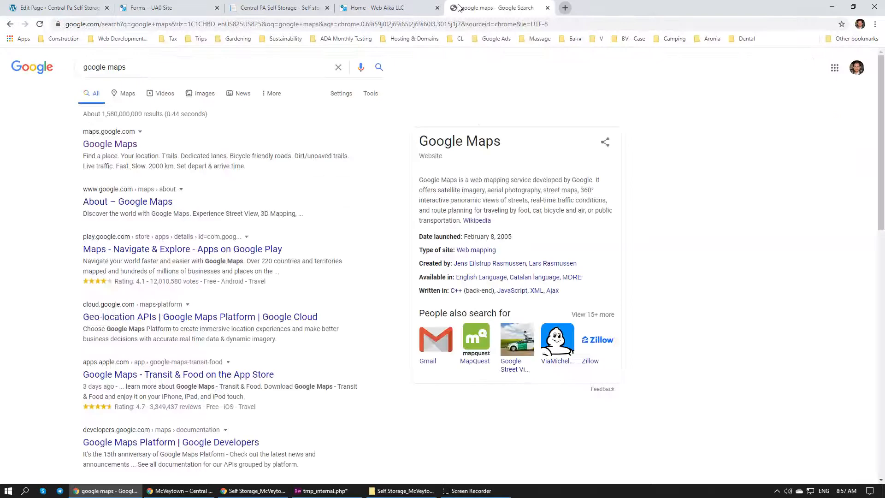
click(96, 144)
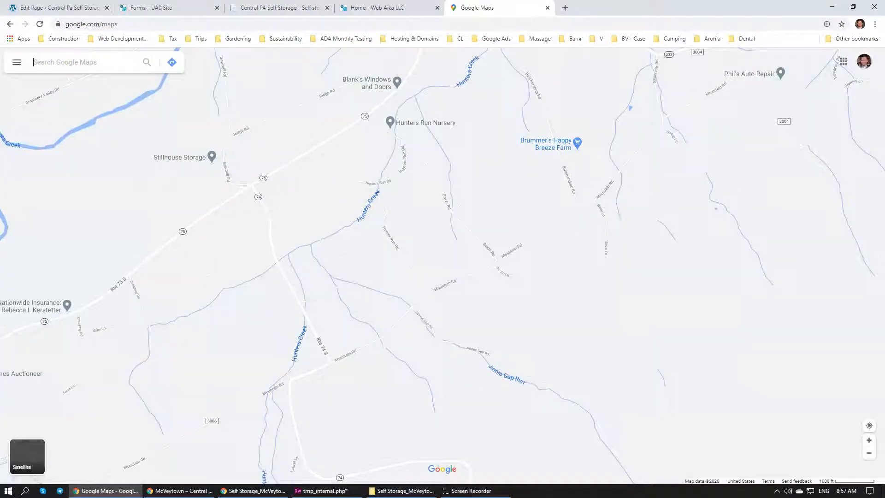
Look up the McVeytown storage facility's street address from the mockup in Google Maps
key(alt+Tab)
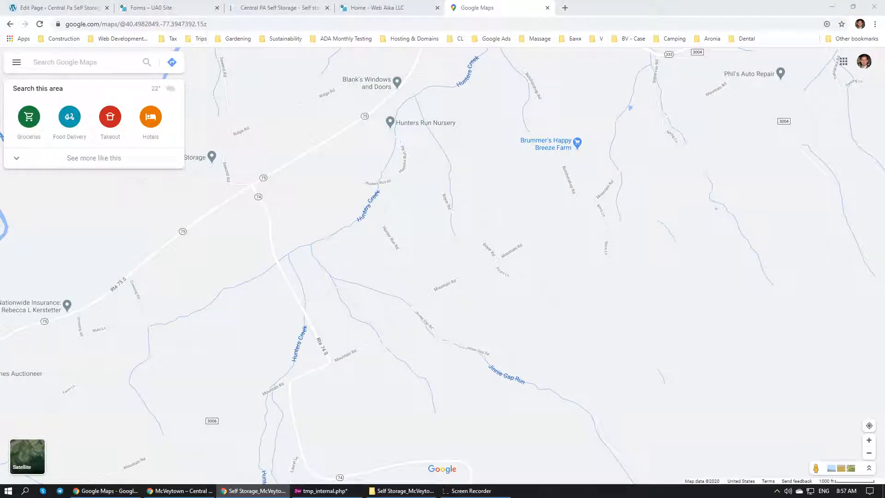
click(98, 65)
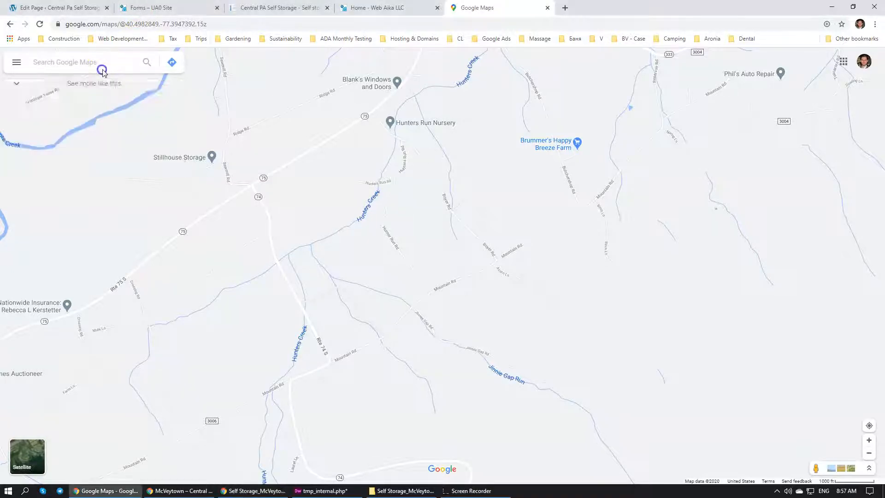
text(6070 US HWY 522 South)
key(Return)
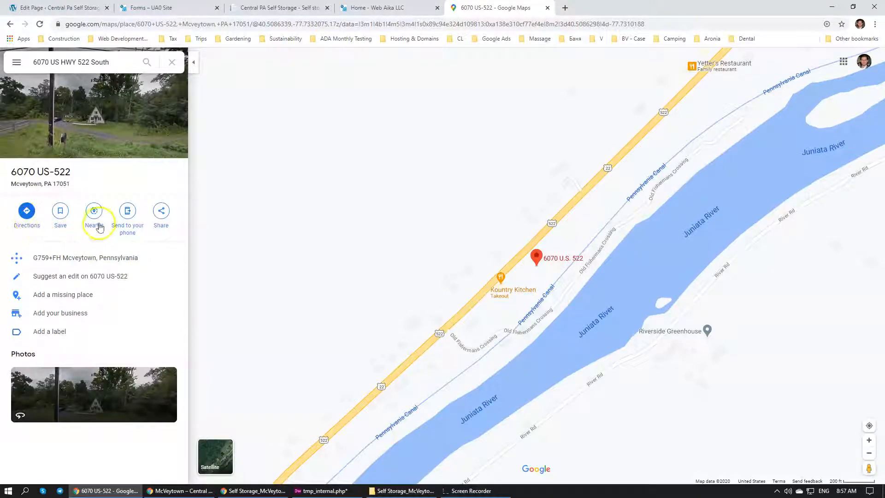
Examine the Street View imagery around the McVeytown address to check the storage facility's location
click(159, 214)
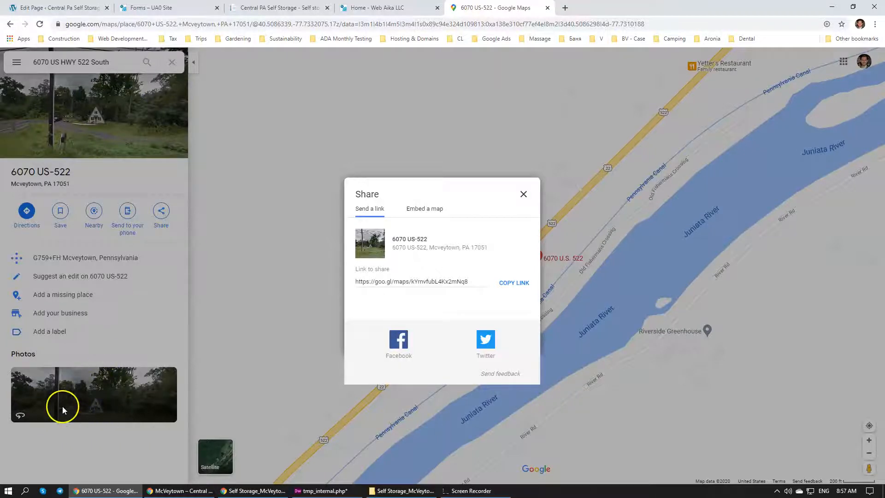
click(522, 194)
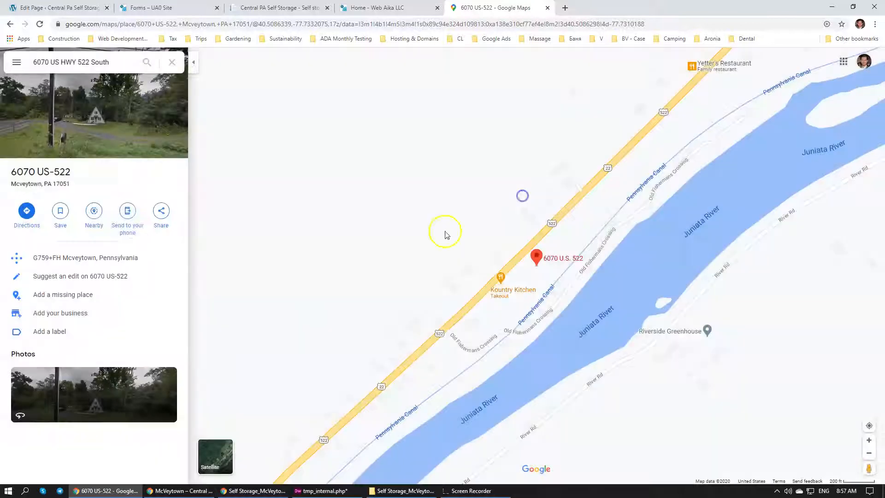
click(79, 420)
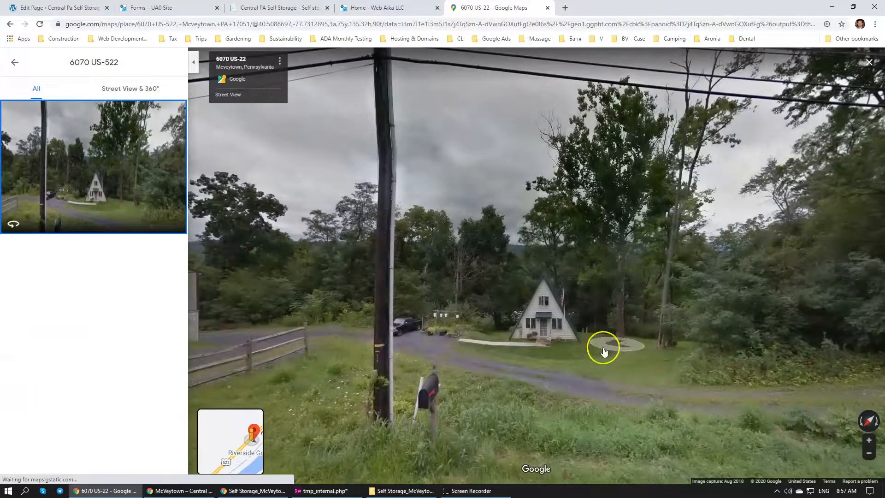
drag(738, 337, 43, 209)
drag(322, 220, 152, 189)
drag(393, 221, 146, 322)
drag(698, 322, 554, 320)
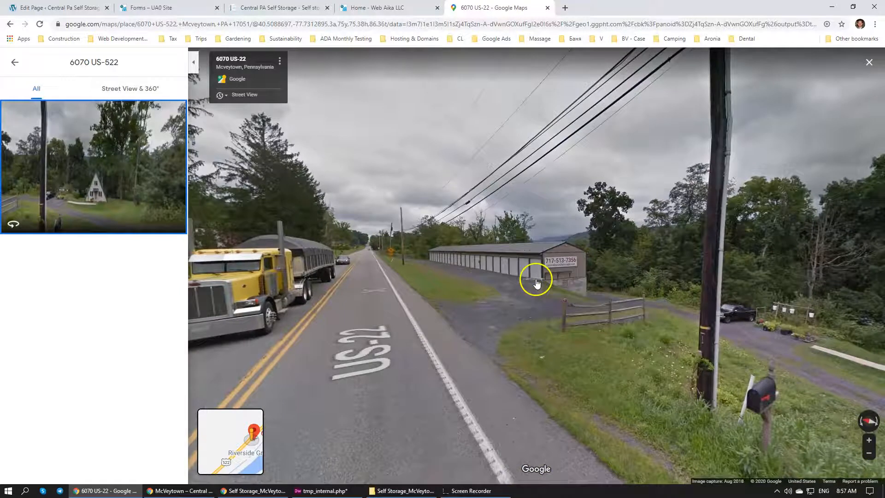
click(15, 65)
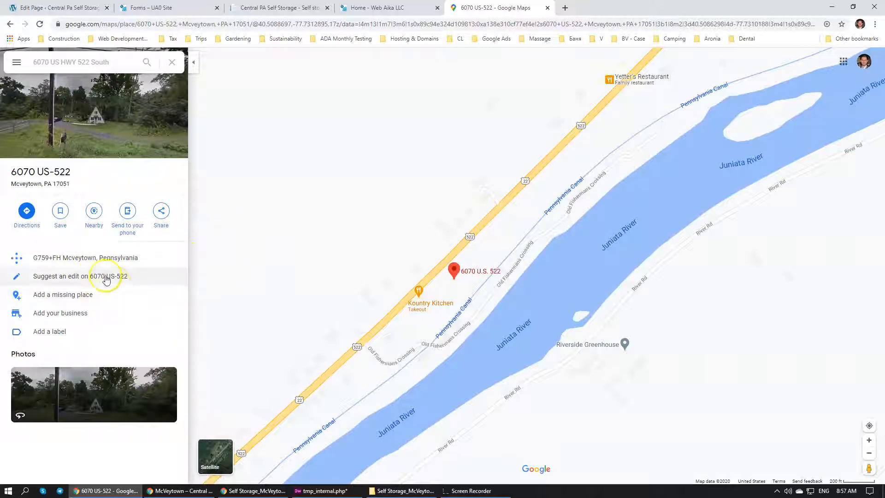
Copy the medium-size embed HTML for the McVeytown location from the map's sharing options
click(162, 212)
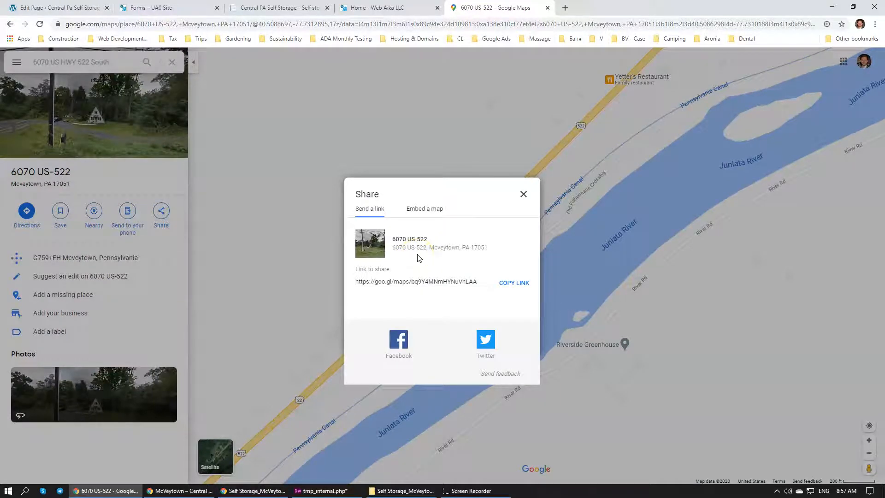
click(425, 213)
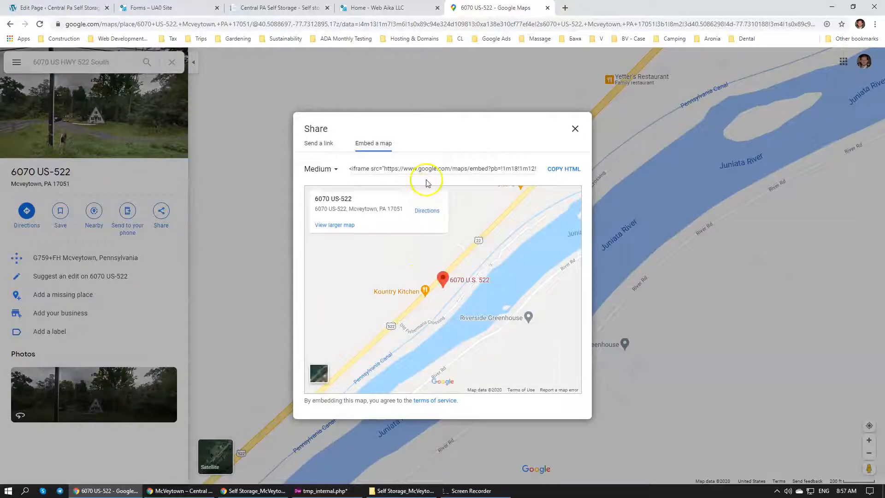
click(560, 171)
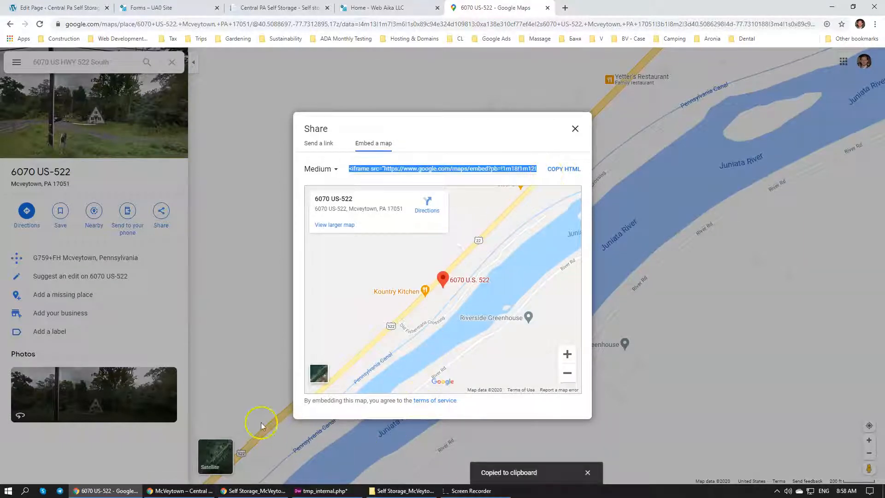
Paste the Google Maps iframe code into the Contact CFB Map field on the McVeytown edit page
click(319, 490)
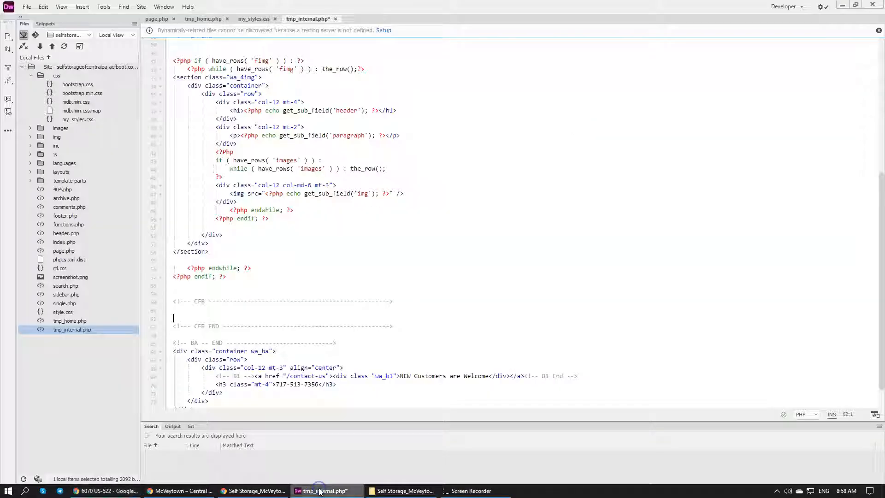
click(109, 490)
click(176, 490)
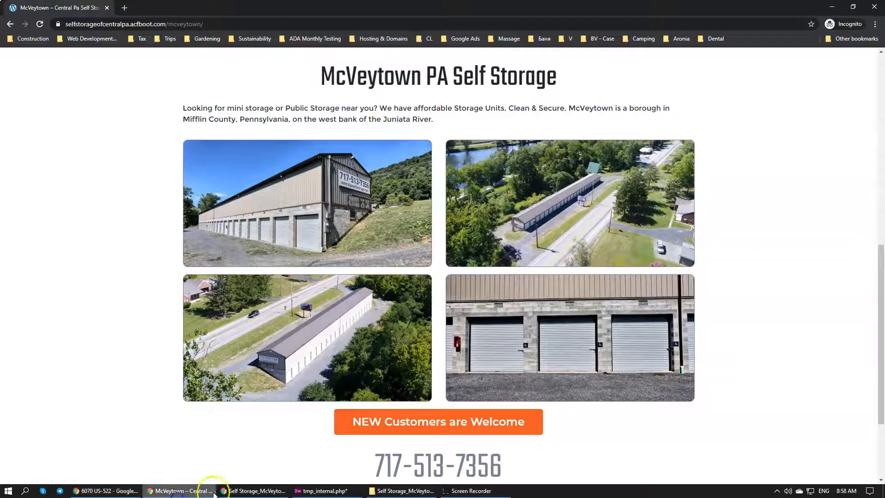
click(112, 491)
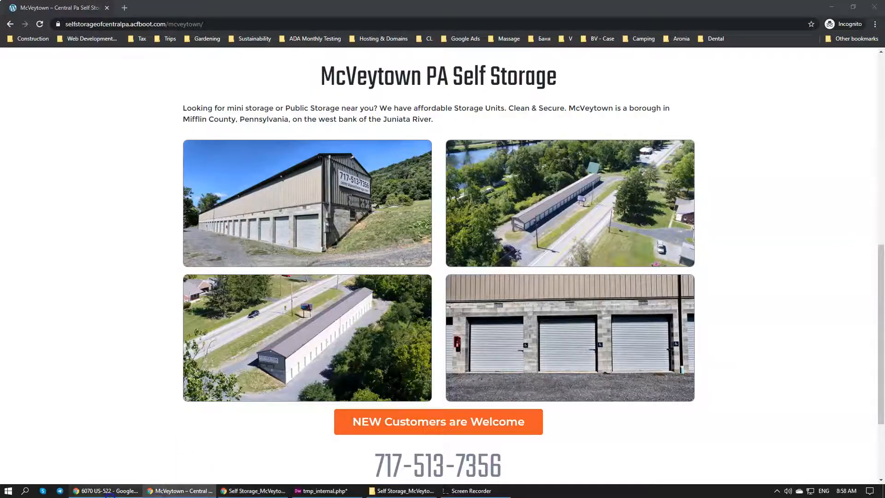
click(183, 8)
click(276, 8)
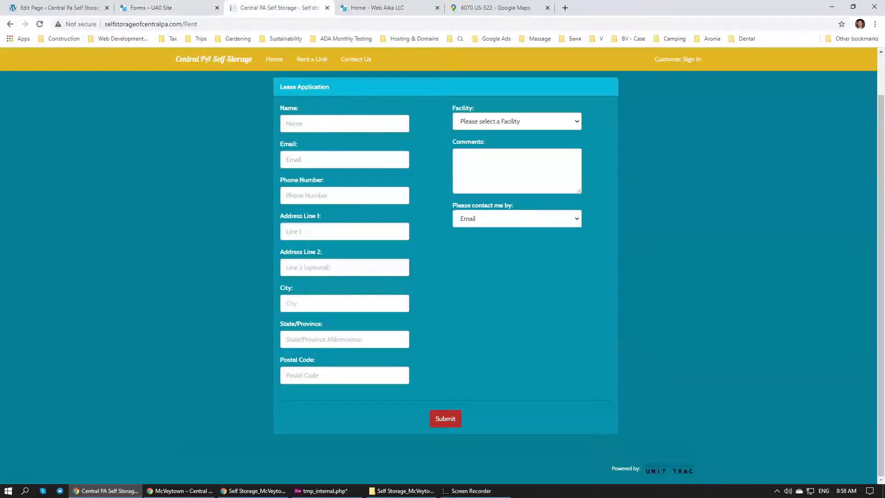
click(377, 8)
click(60, 8)
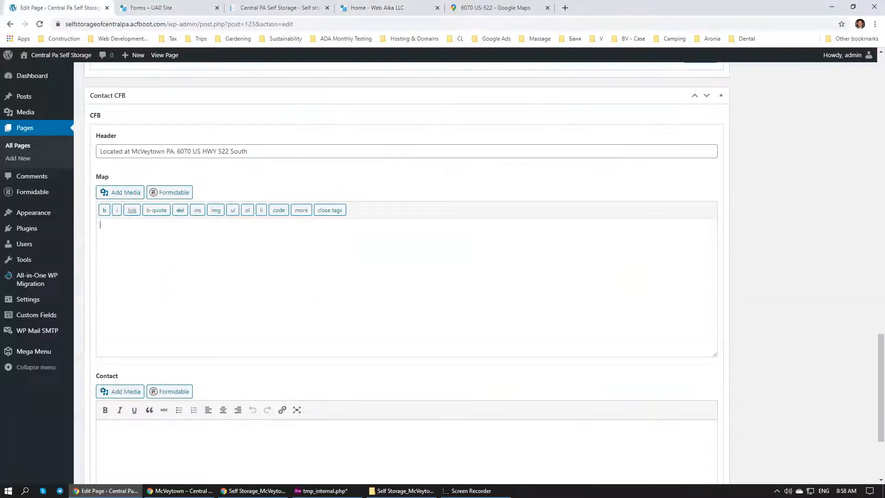
key(ctrl+v)
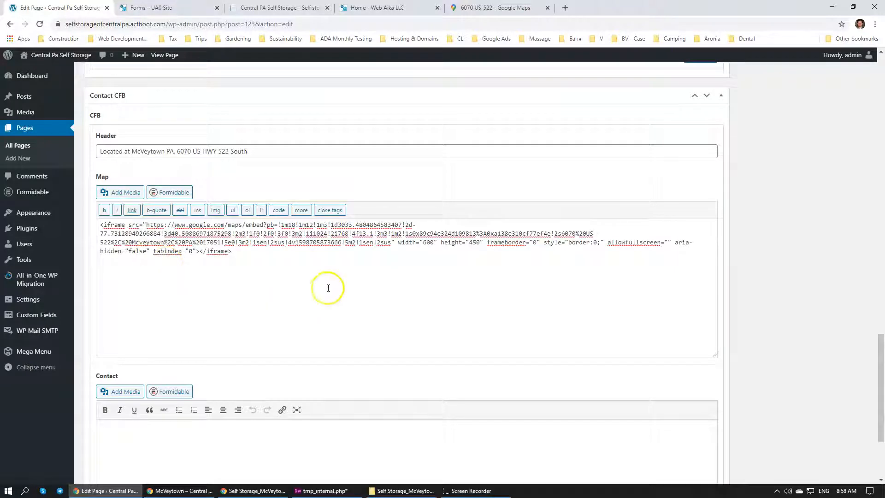
Check the iframe's size attributes and the empty Contact field, and update the McVeytown page
scroll(341, 286, down, 1)
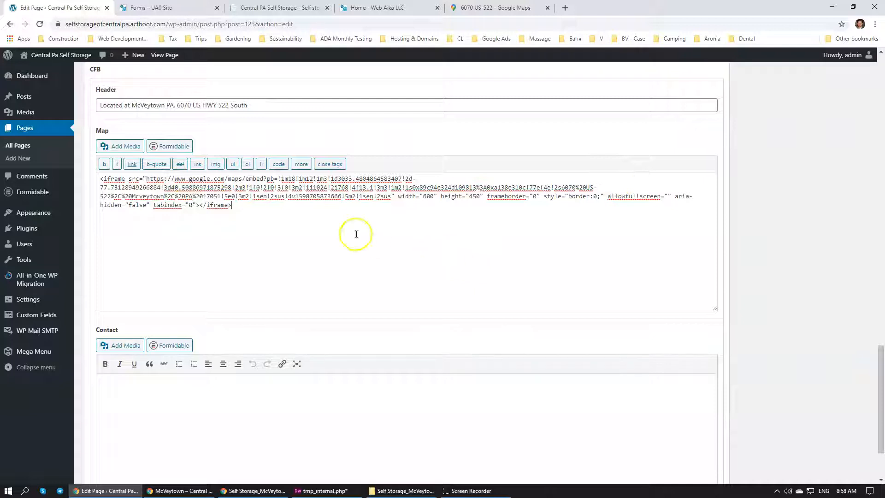
drag(423, 198, 475, 199)
click(475, 198)
click(201, 397)
scroll(194, 355, down, 2)
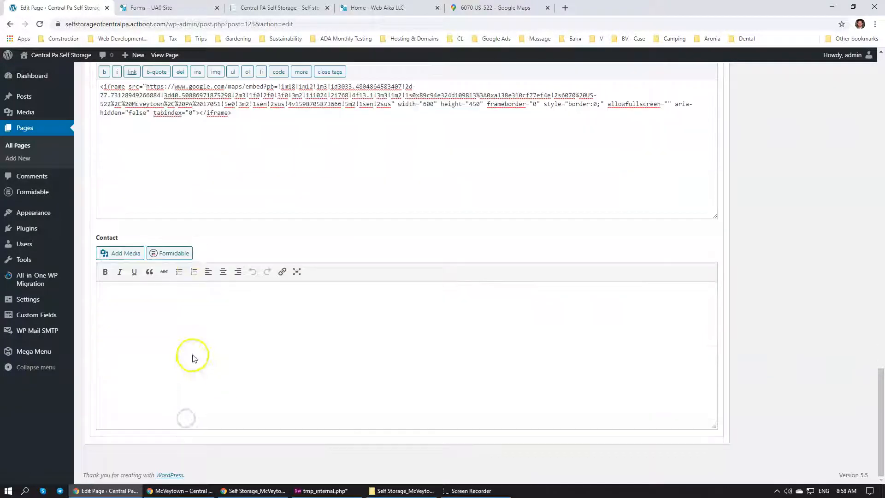
scroll(830, 281, up, 10)
scroll(834, 263, up, 15)
click(848, 204)
scroll(240, 332, down, 6)
scroll(253, 328, down, 15)
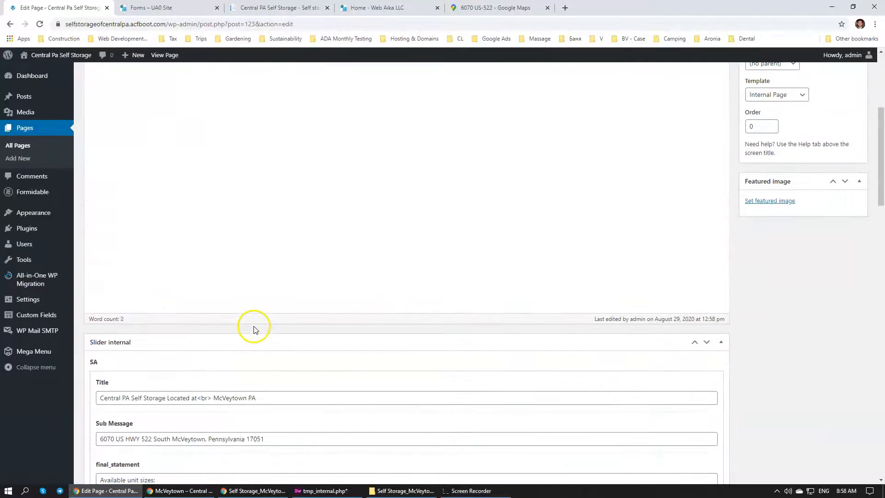
scroll(253, 328, down, 10)
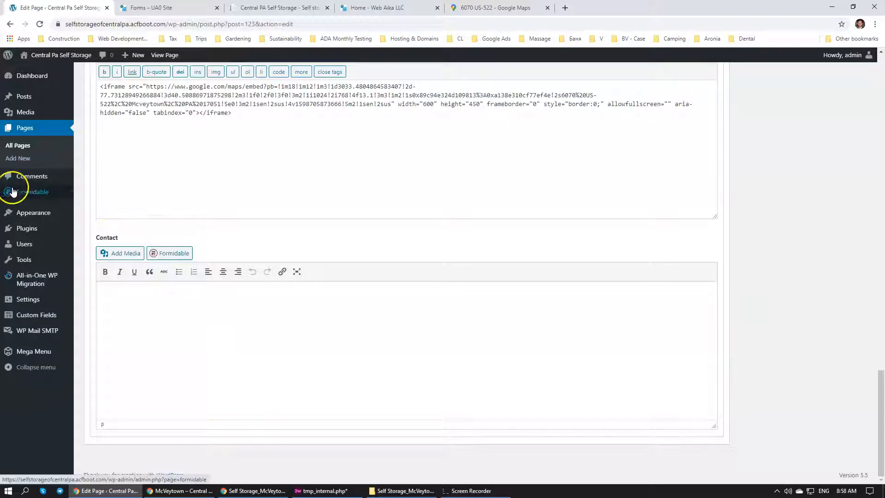
Open the Formidable forms list in a separate browser tab and start adding a new form
mouse_move(17, 196)
middle_click(95, 195)
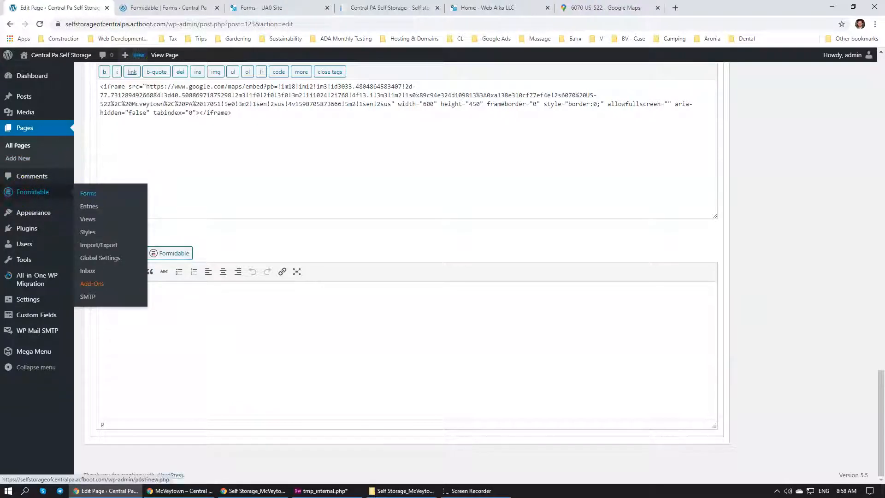
click(156, 7)
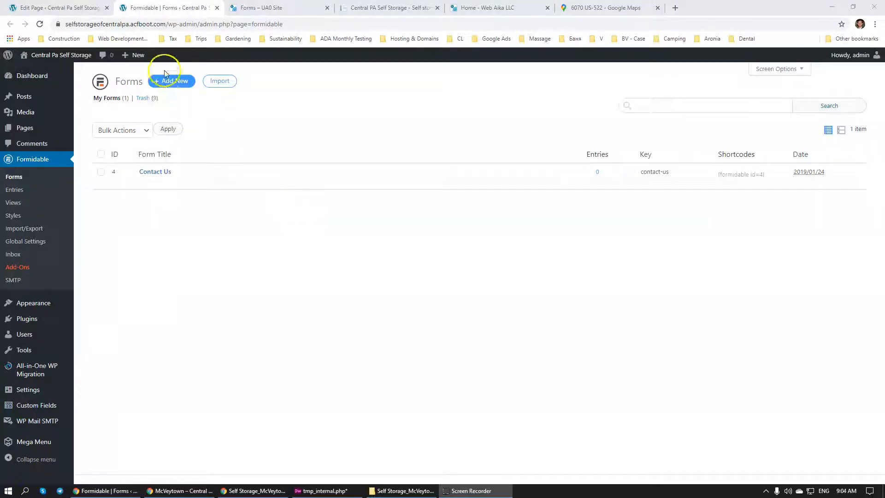
click(170, 90)
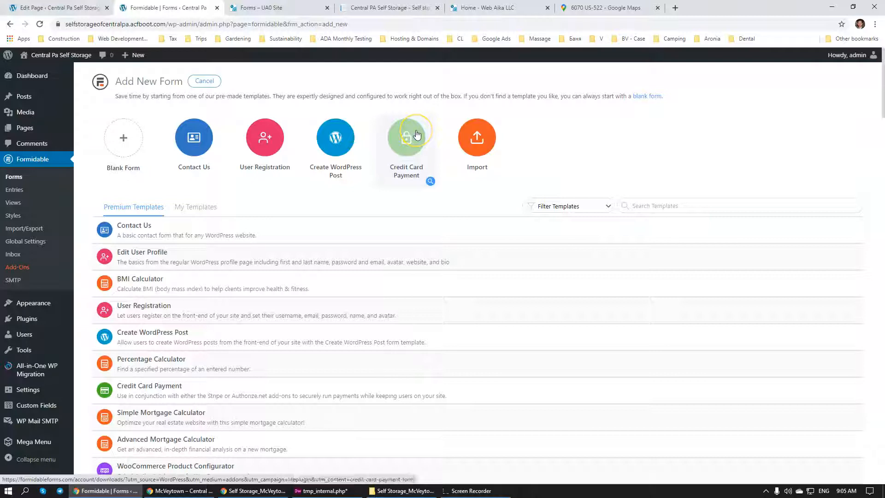
Create a blank Formidable form named Contact Internal
click(125, 128)
click(320, 229)
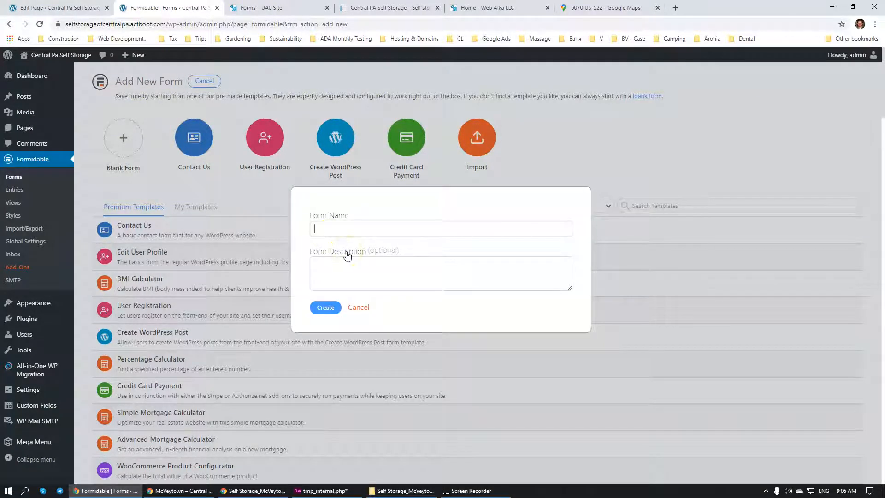
text(Contac)
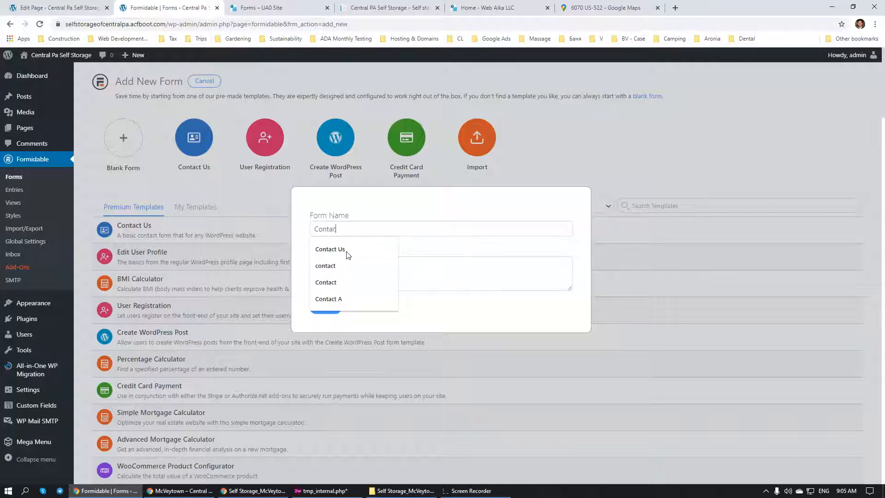
text(t Int)
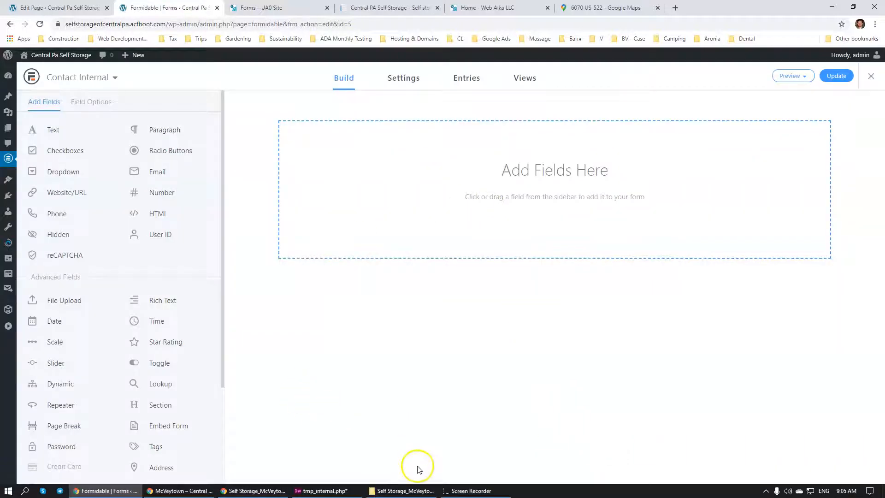
Move the Lease Application reference page into its own browser window and return to the Contact Internal form builder
click(210, 490)
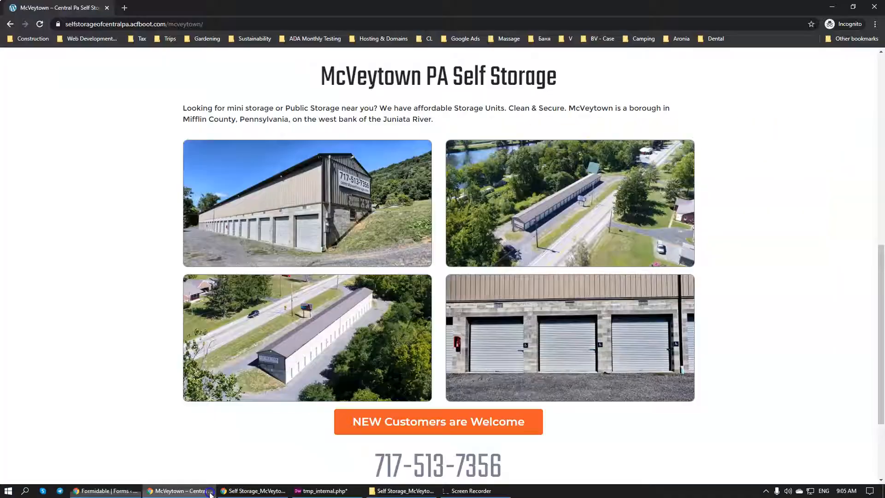
click(134, 492)
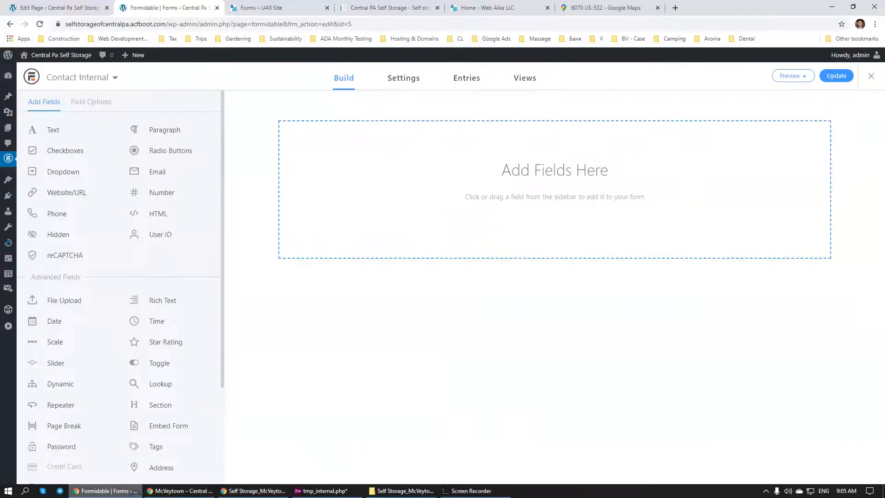
click(274, 8)
click(397, 8)
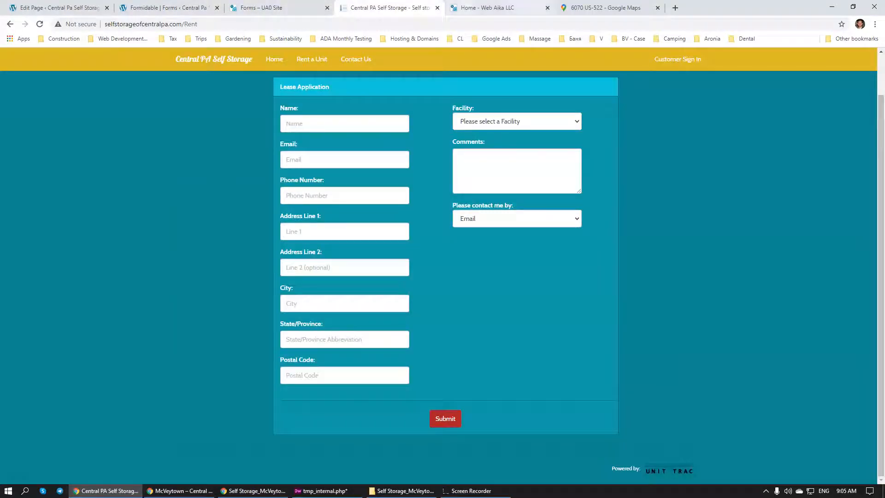
drag(399, 7, 0, 129)
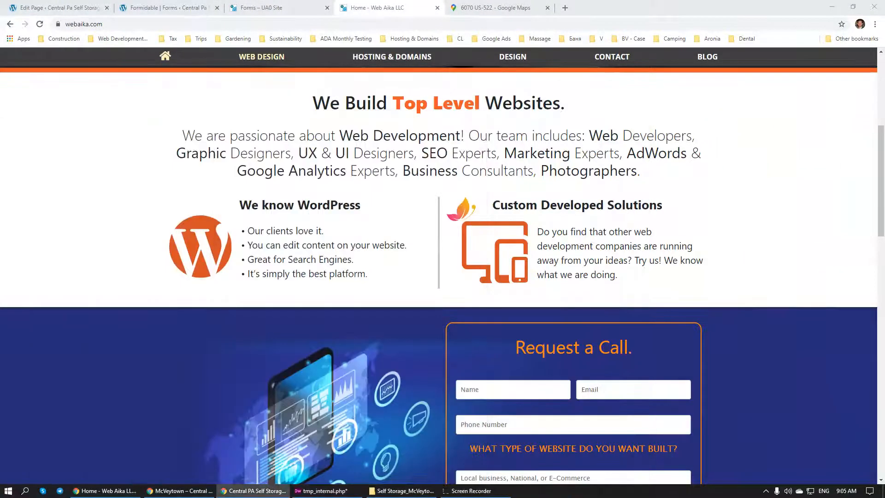
click(124, 491)
click(170, 494)
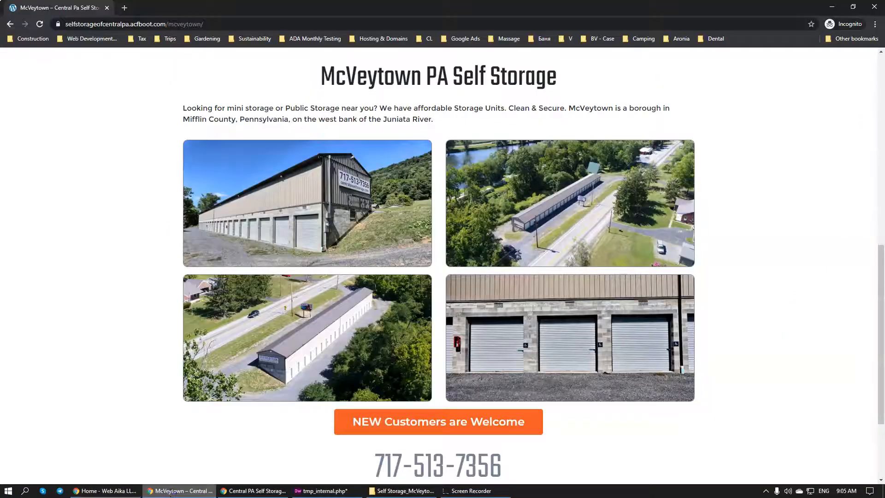
click(107, 489)
click(253, 5)
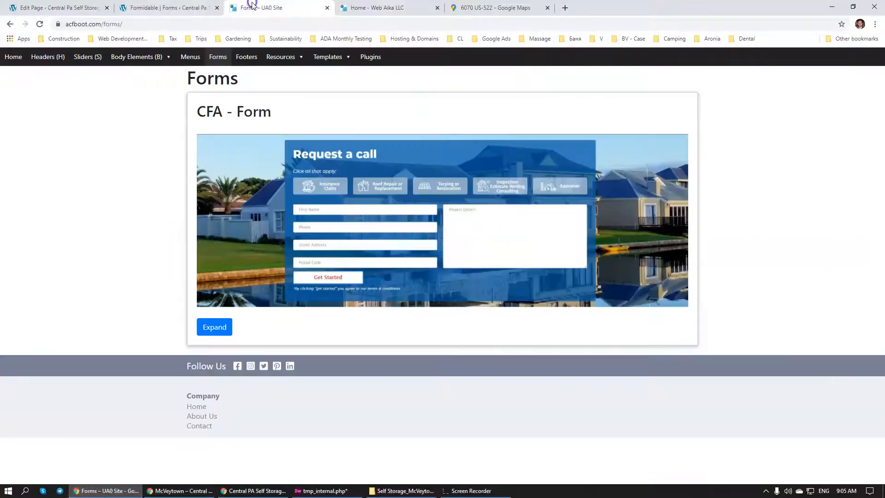
click(192, 9)
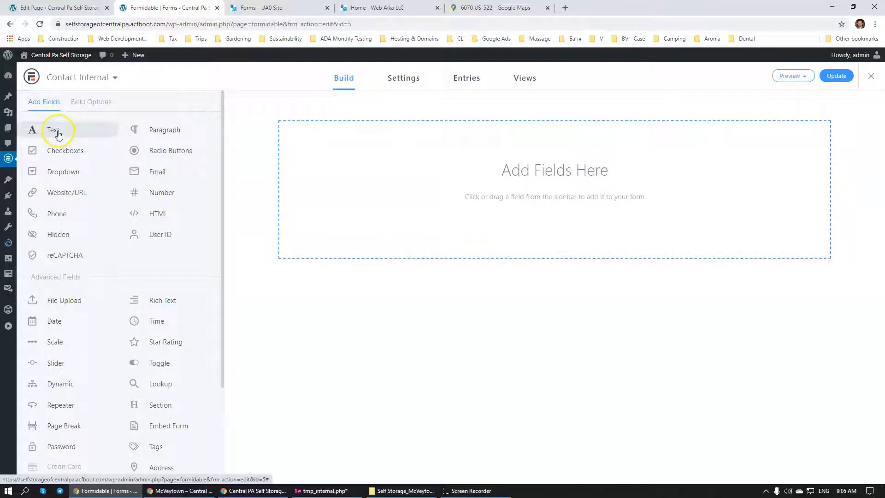
Add a text field labelled Full Name with the layout classes frm_first frm_half, and update the form
drag(58, 134, 454, 164)
click(259, 133)
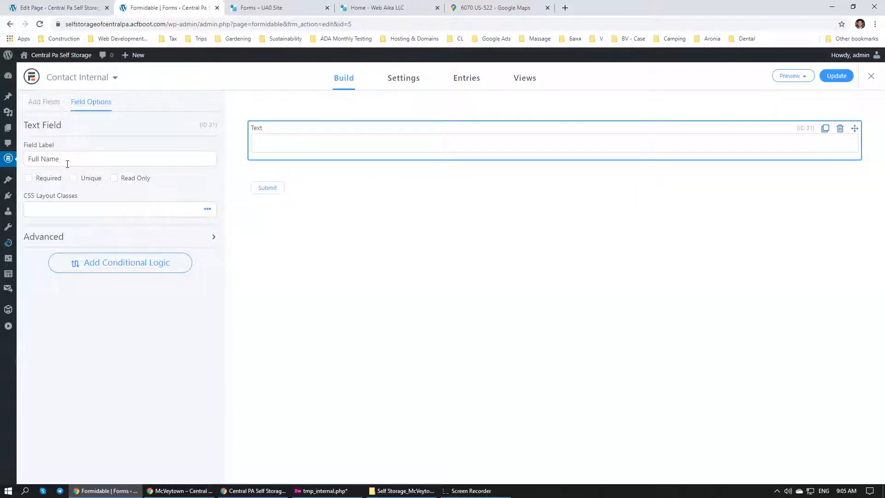
click(204, 208)
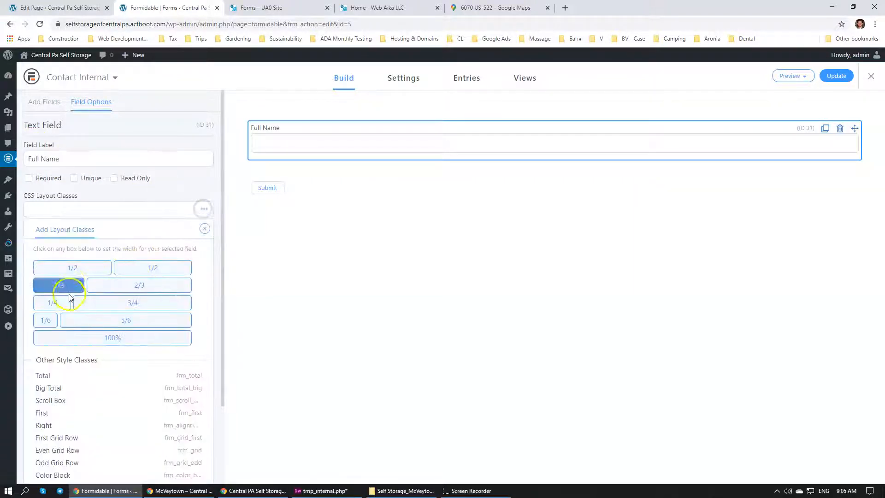
click(44, 412)
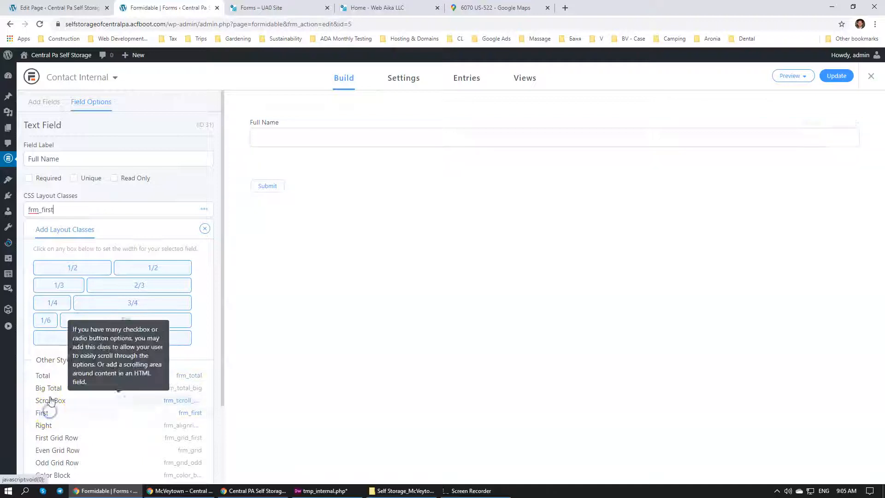
click(82, 267)
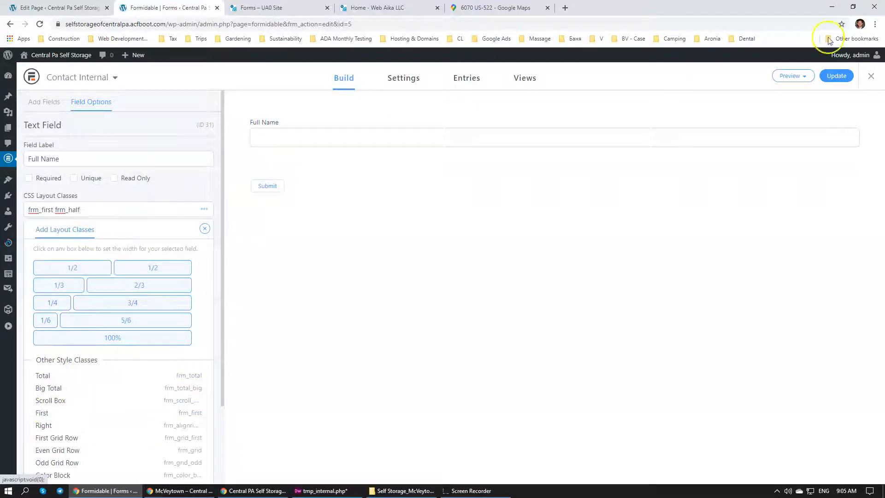
click(839, 79)
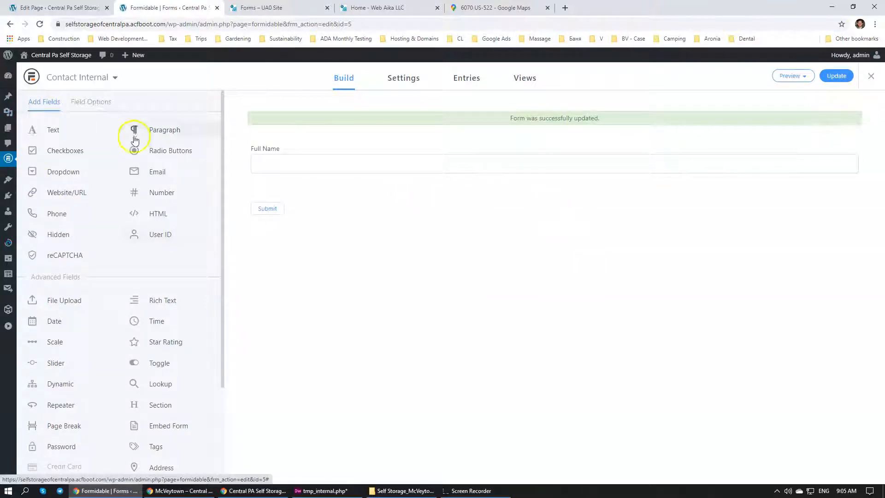
Add an Email field below Full Name and give it the half-width layout class frm_half
drag(147, 172, 474, 186)
click(269, 205)
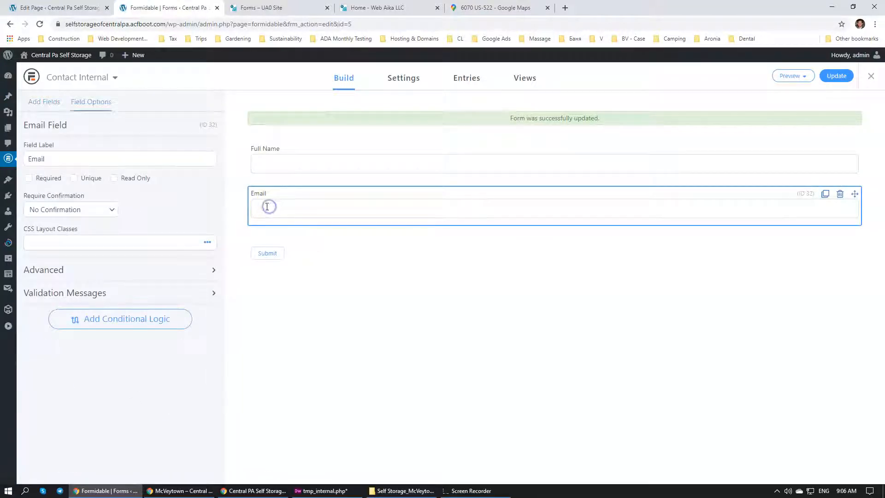
click(207, 243)
click(72, 301)
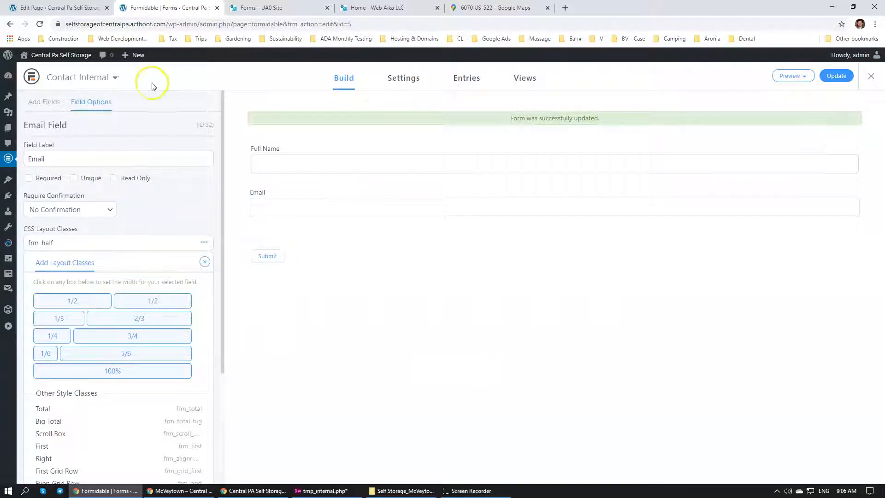
Add a Phone field below Email with the layout classes frm_first frm_half
click(44, 102)
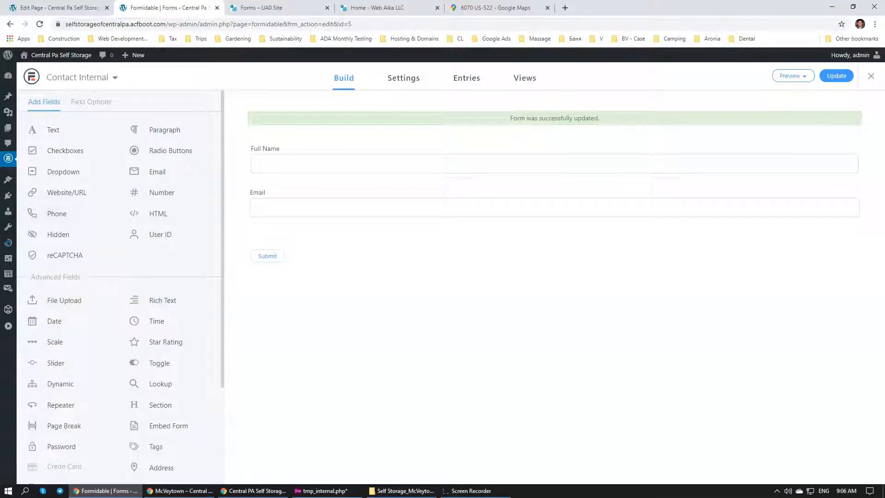
drag(56, 213, 309, 240)
click(293, 247)
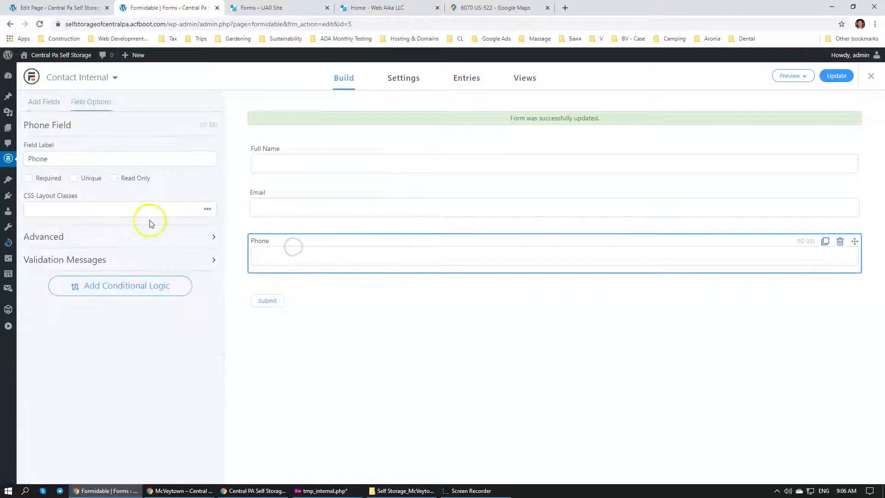
click(199, 211)
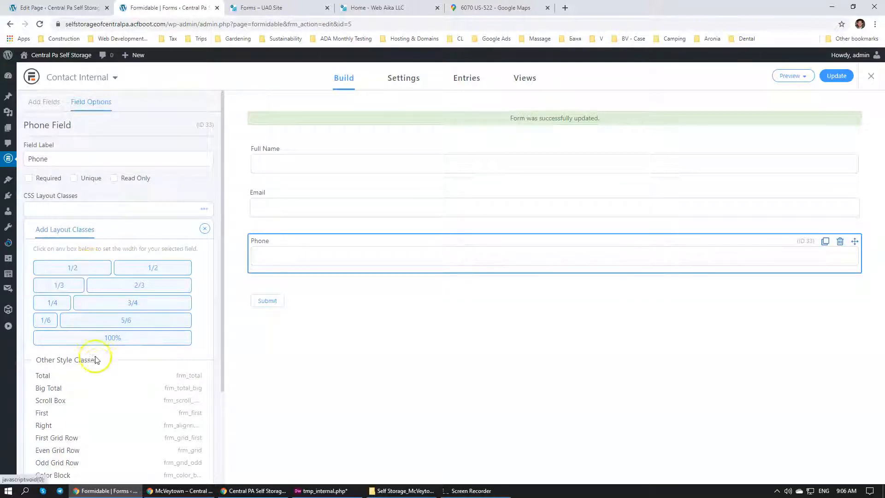
click(51, 412)
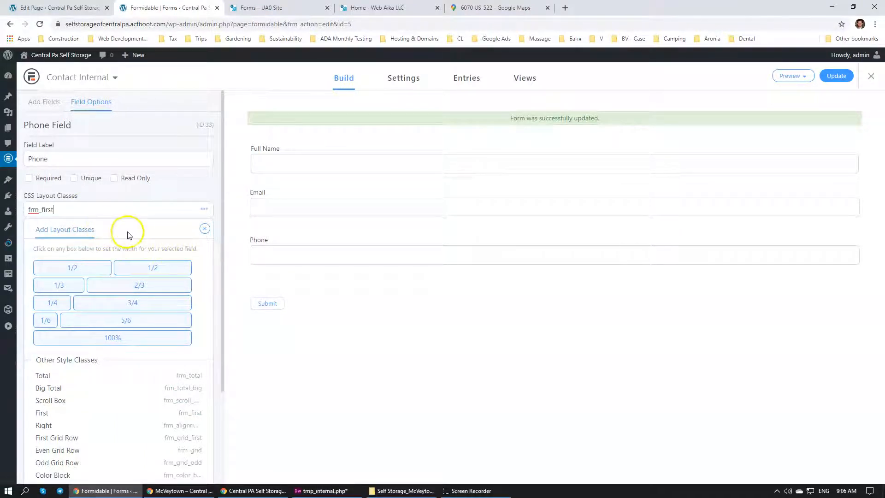
click(78, 263)
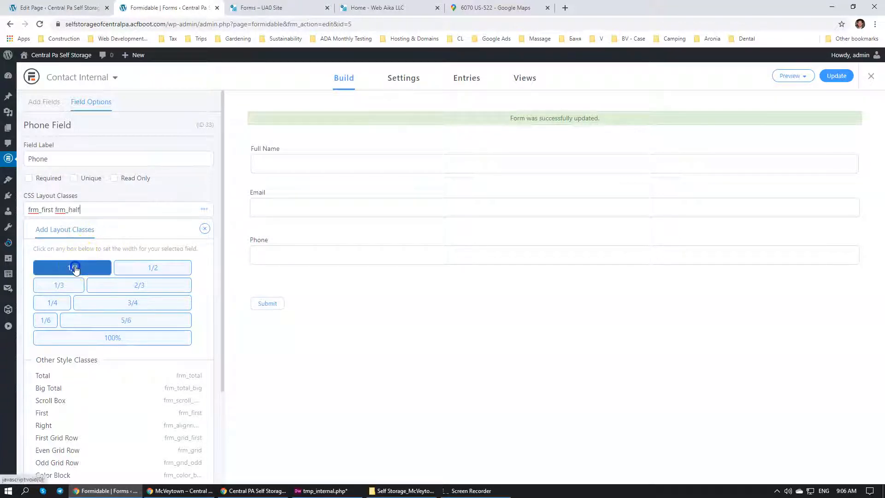
click(416, 376)
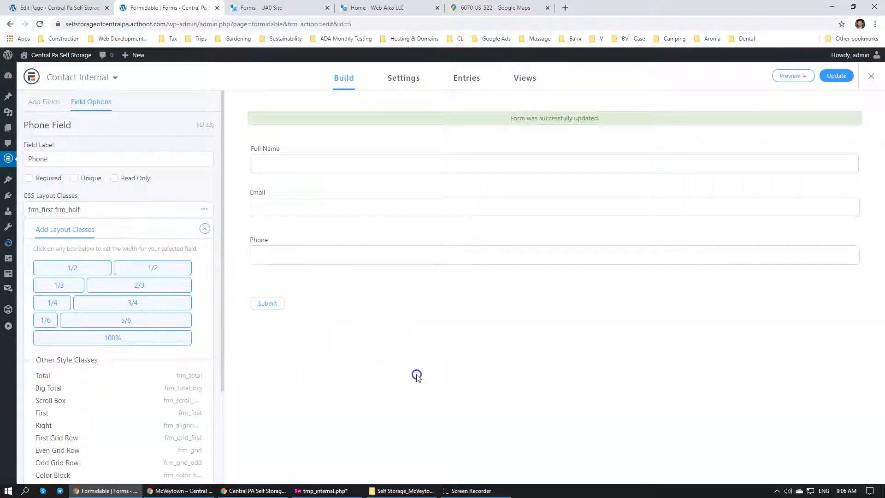
Add a dropdown field below Phone labelled "Please contact me by:" with the layout class frm_half
click(42, 101)
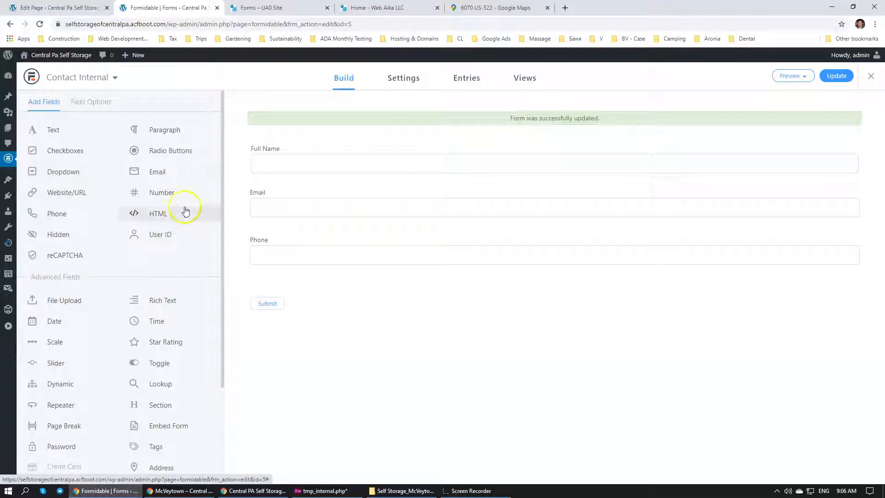
scroll(92, 332, down, 1)
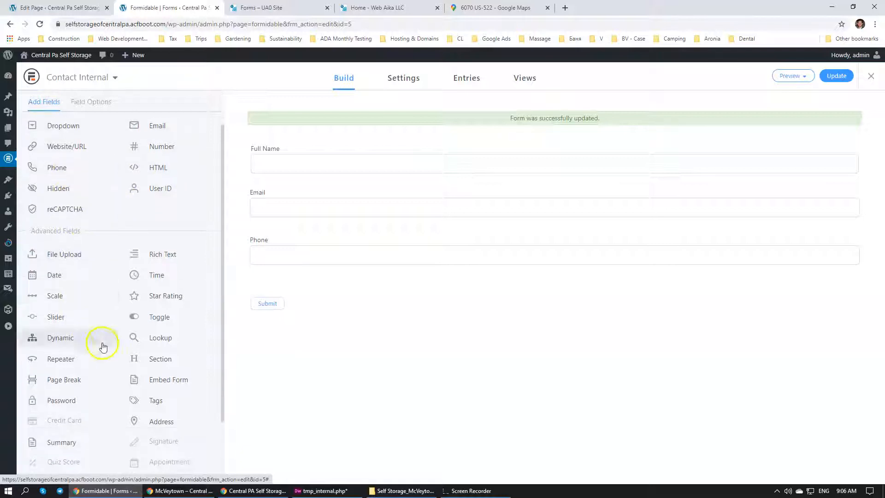
scroll(108, 258, up, 1)
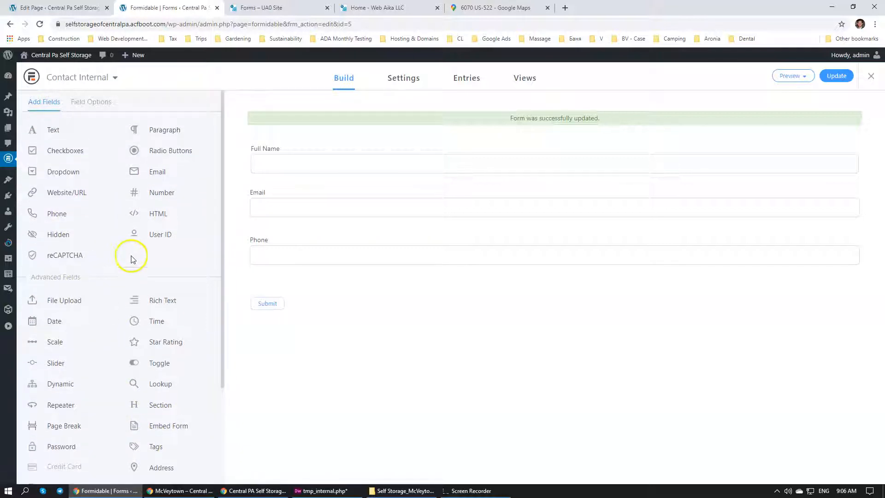
drag(71, 174, 329, 284)
click(292, 300)
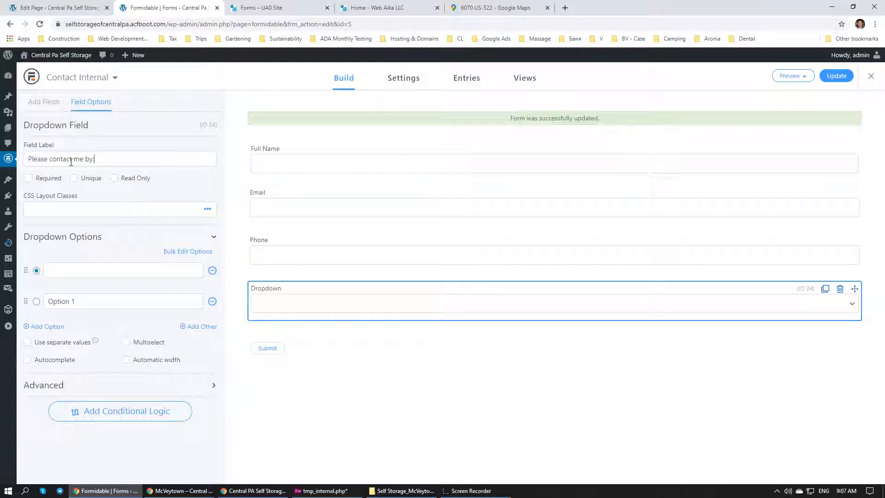
click(311, 386)
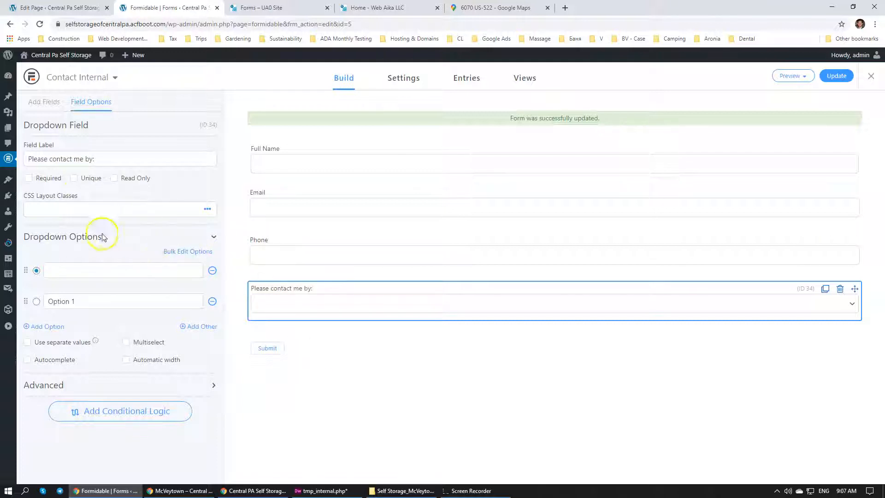
click(213, 215)
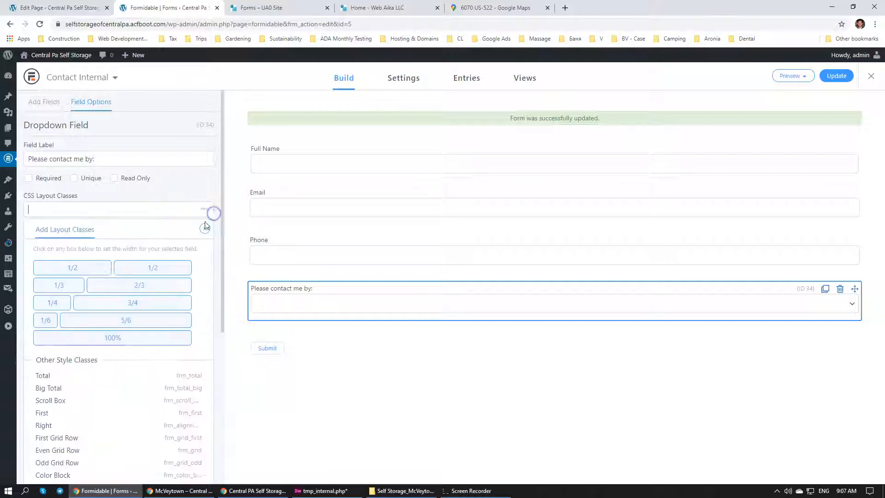
click(46, 321)
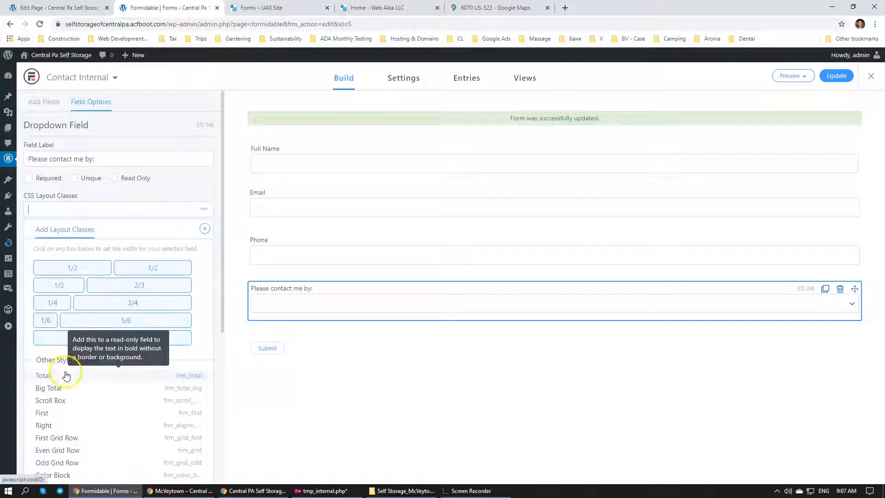
click(74, 267)
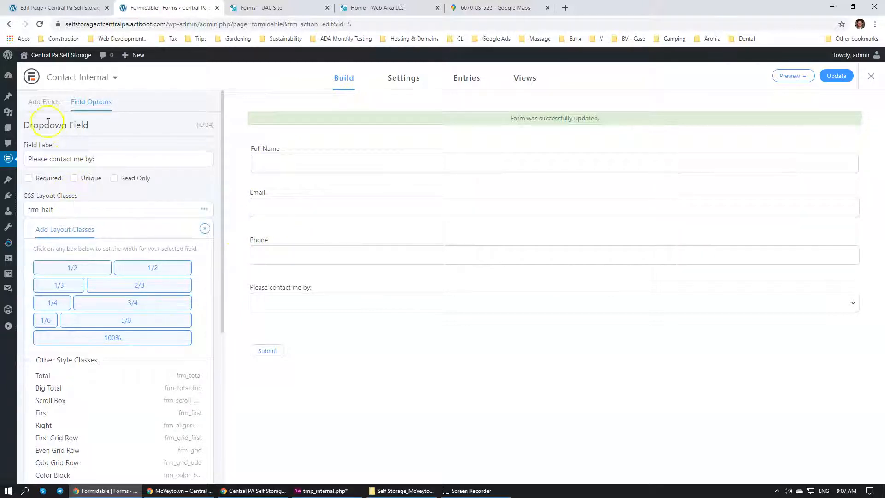
Add an Address field below the contact-method dropdown and a Paragraph field beneath it
click(44, 102)
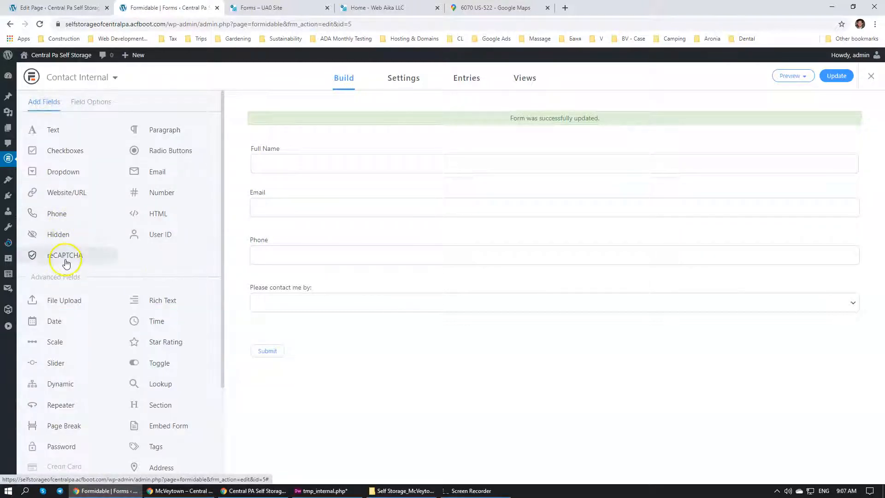
scroll(120, 276, down, 3)
drag(170, 339, 393, 322)
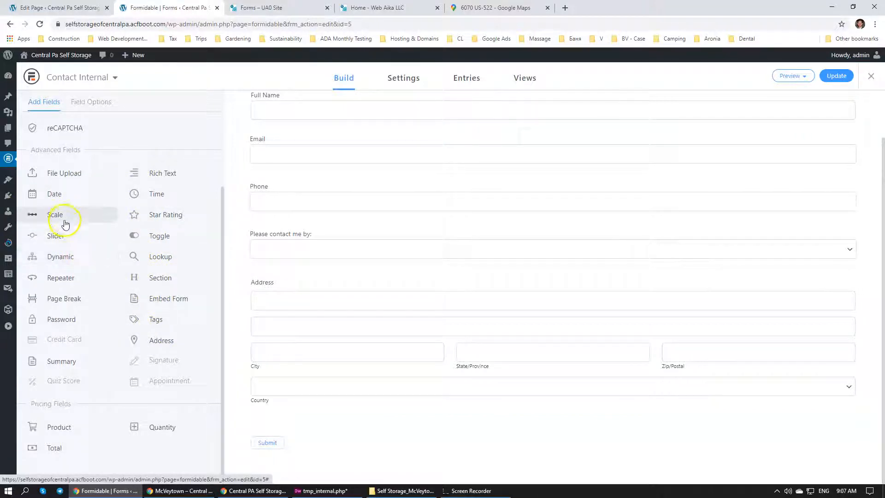
scroll(65, 222, up, 3)
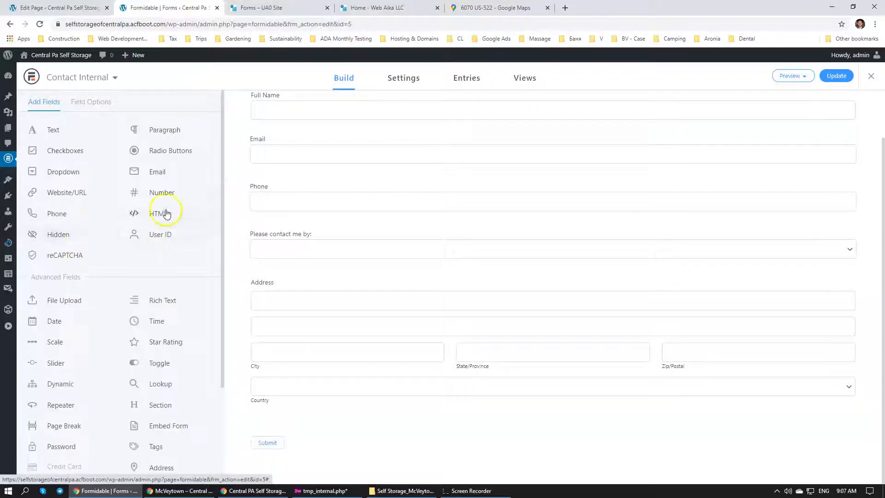
drag(174, 129, 375, 399)
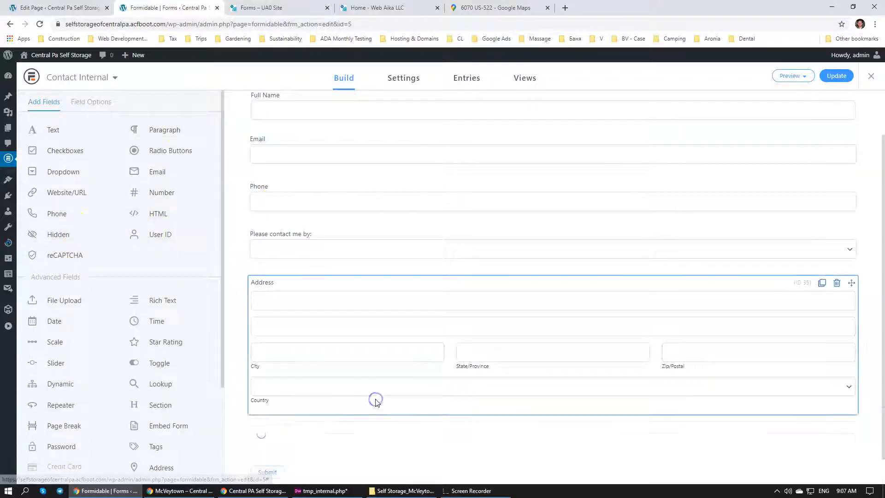
Label the Paragraph field Comments, update the Contact Internal form, and open its general settings
click(286, 431)
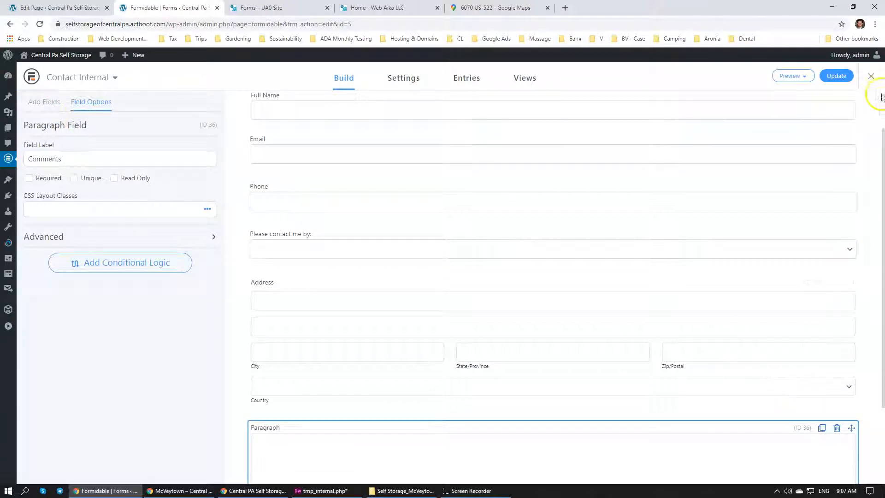
click(828, 68)
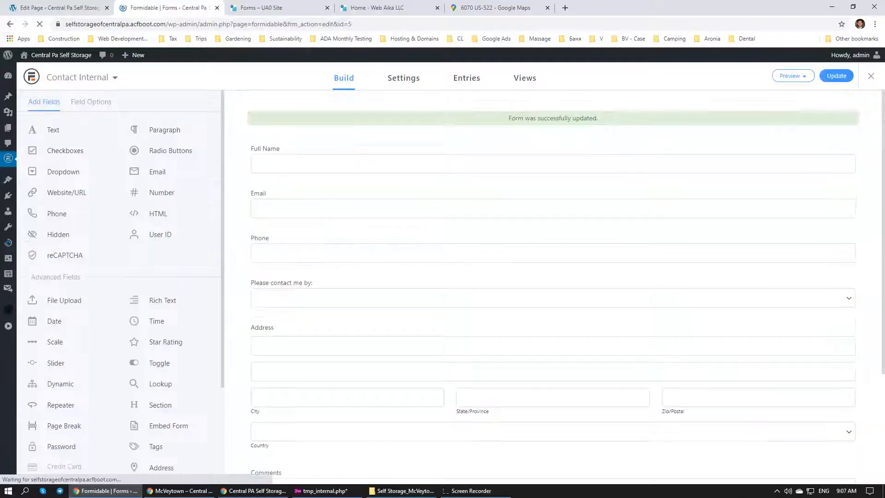
click(391, 80)
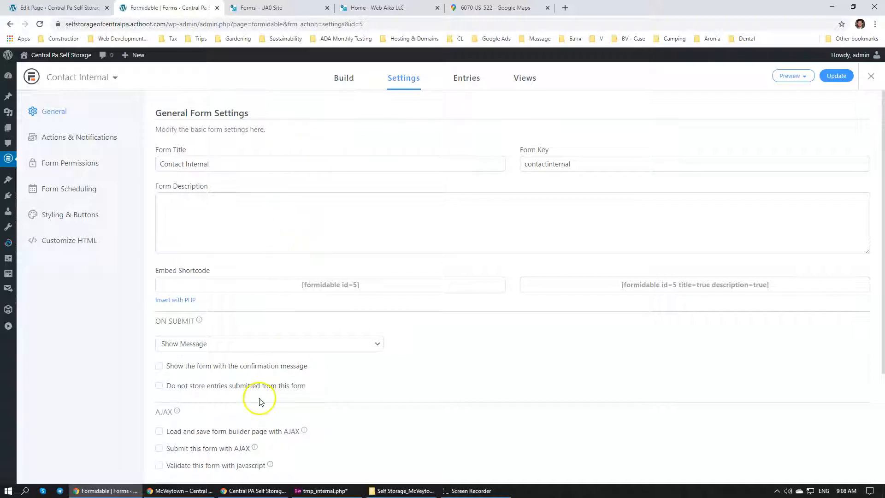
mouse_move(257, 494)
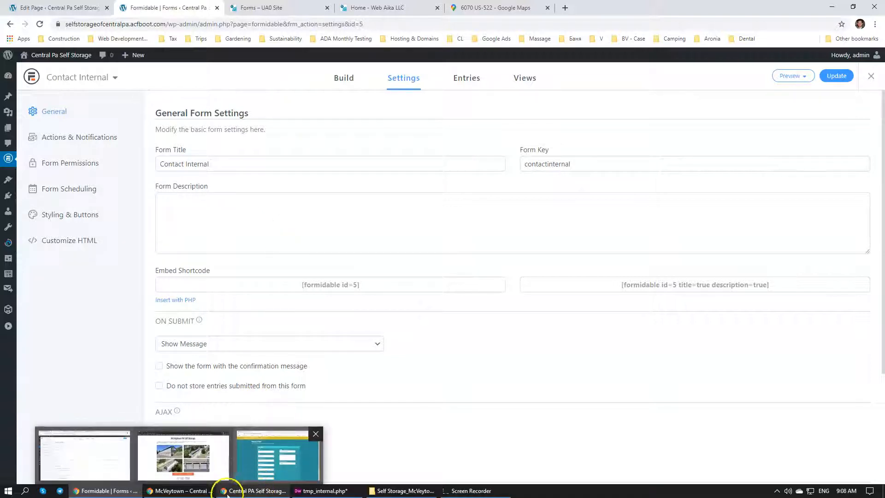
click(250, 494)
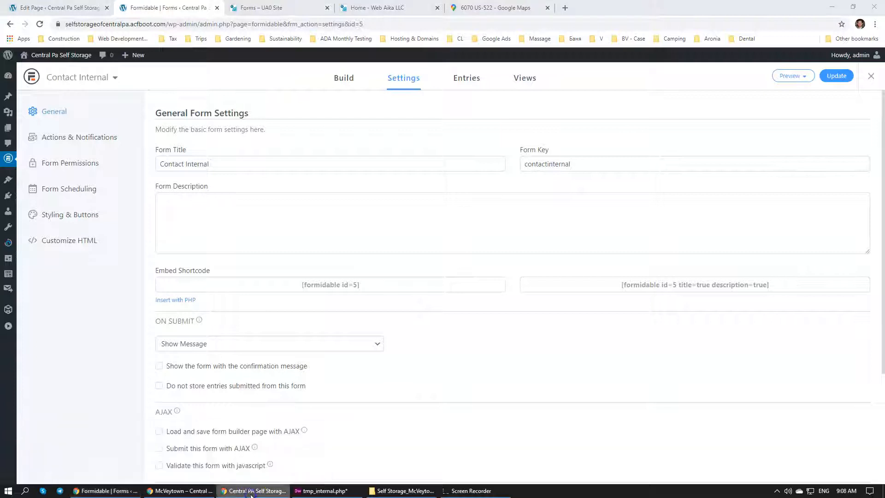
click(200, 494)
click(106, 495)
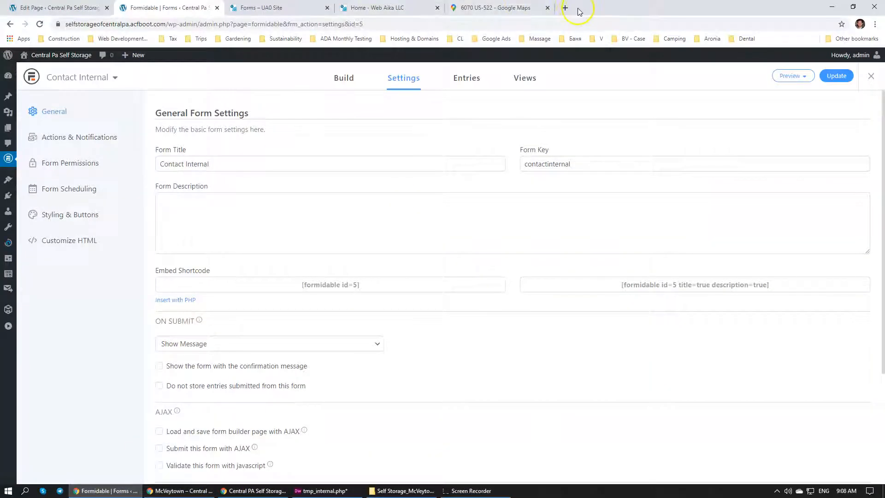
Open maximizeclaims.acfboot.com in a new browser tab and select Insurance Claim, Tarping or Restoration, and Appraisal in its request form
click(567, 9)
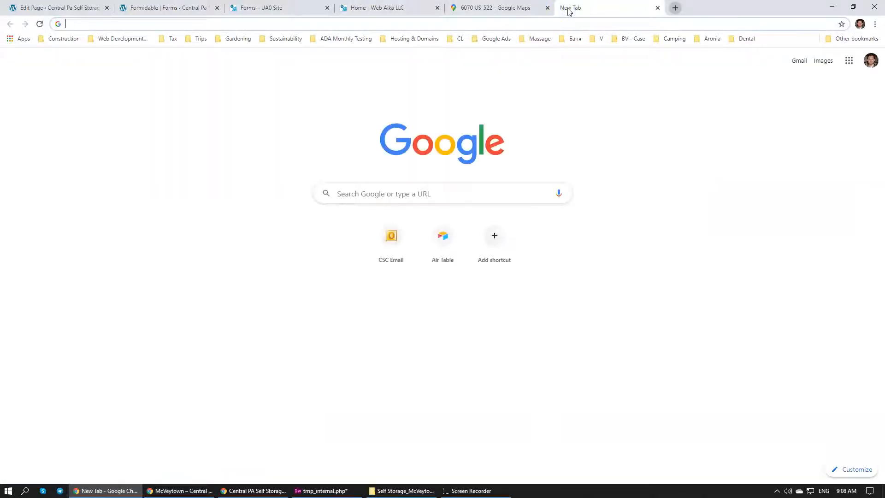
text(max)
key(Return)
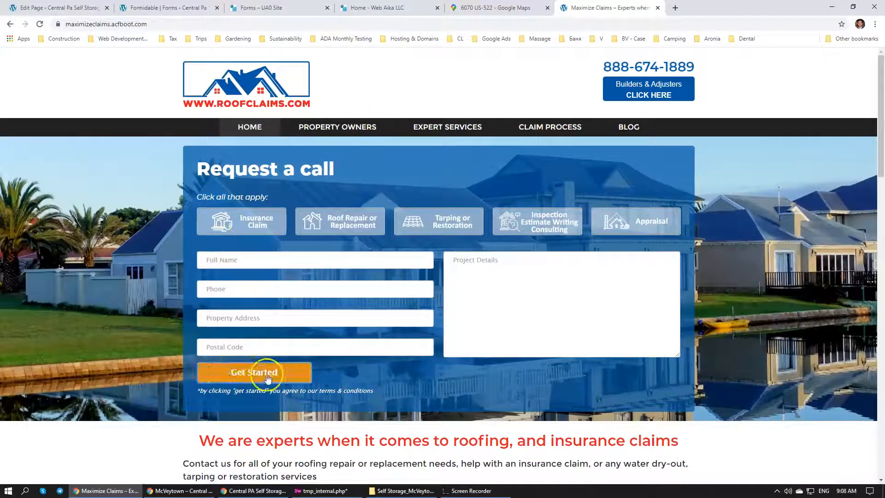
click(265, 221)
click(636, 222)
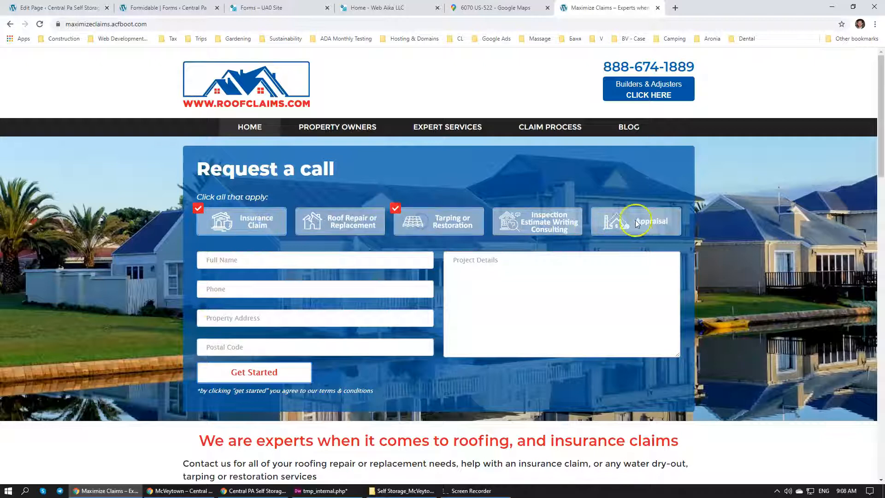
Try the request form's Full Name, Phone and Project Details fields with sample text, and close the reference site
click(298, 266)
text(asf)
click(291, 290)
text(777)
click(289, 314)
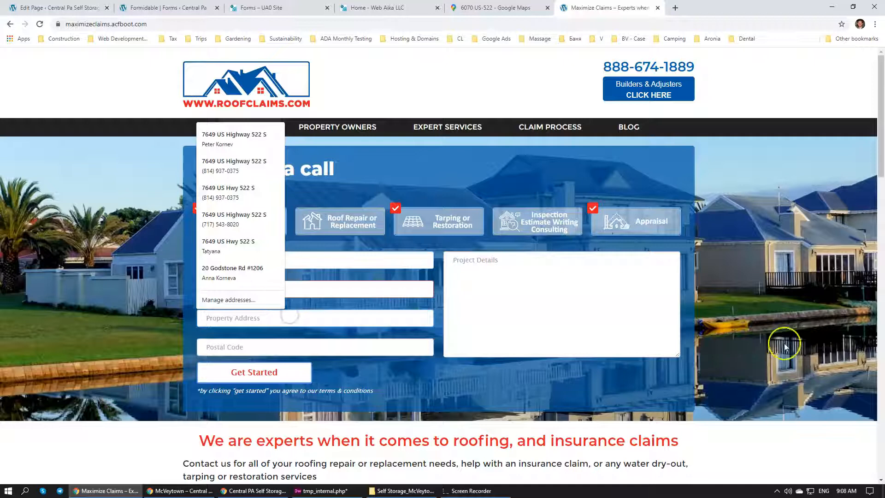
click(810, 323)
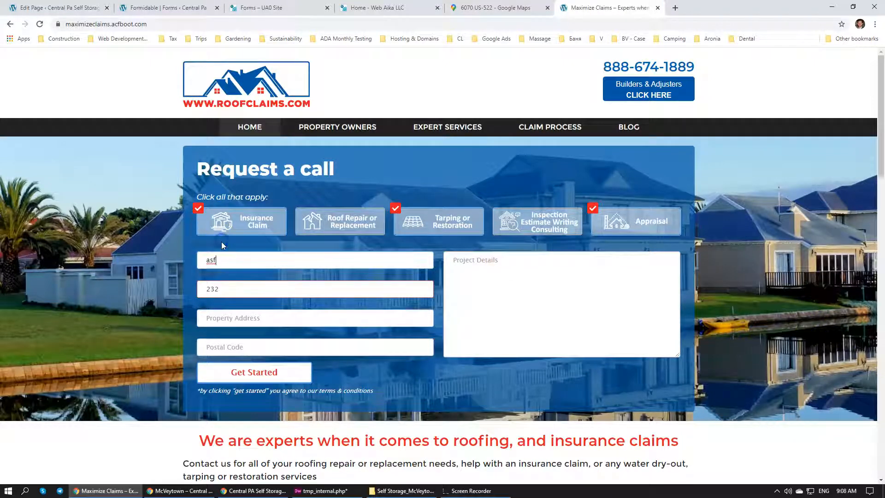
click(496, 289)
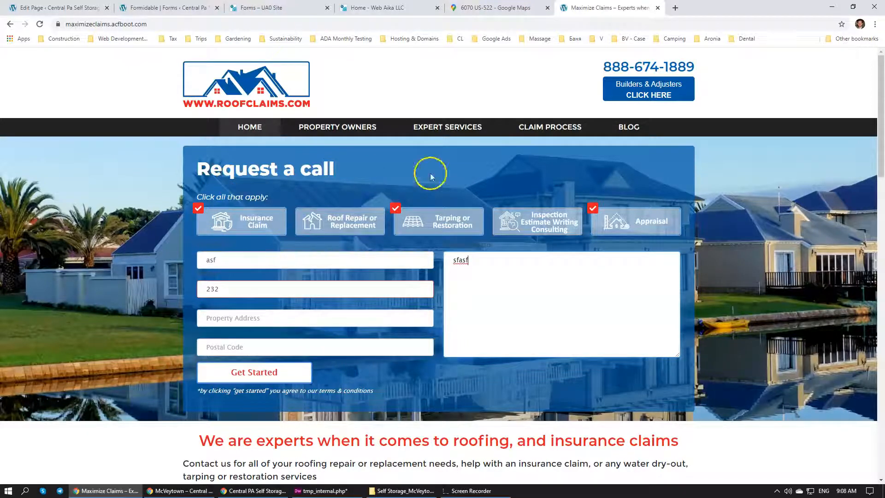
click(657, 8)
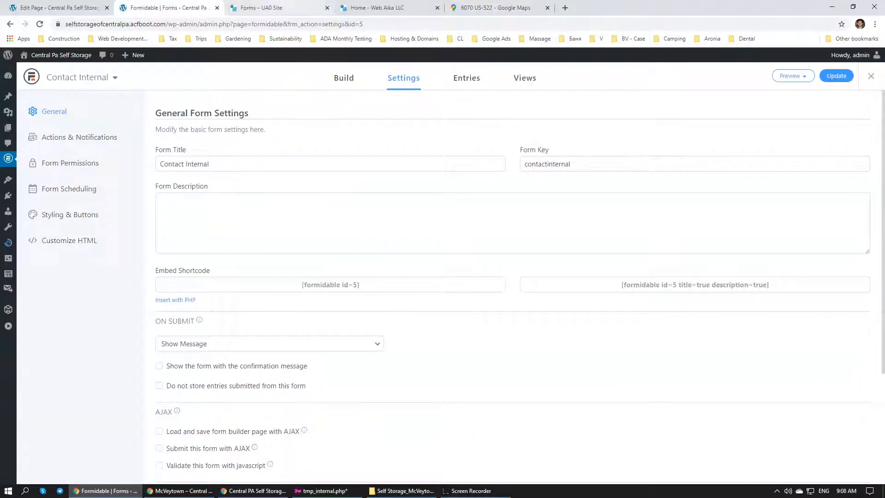
Return to the Contact Internal form settings, copy the embed shortcode [formidable id=5], and close the form editor
click(261, 8)
click(375, 7)
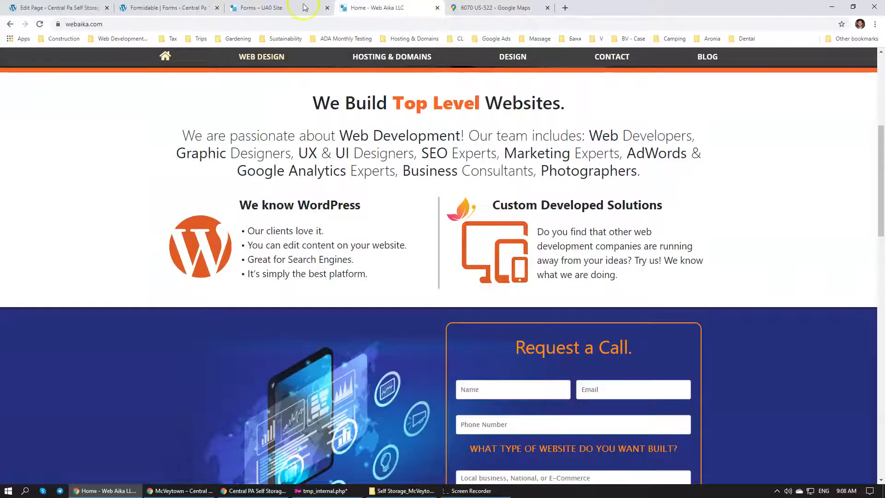
click(166, 7)
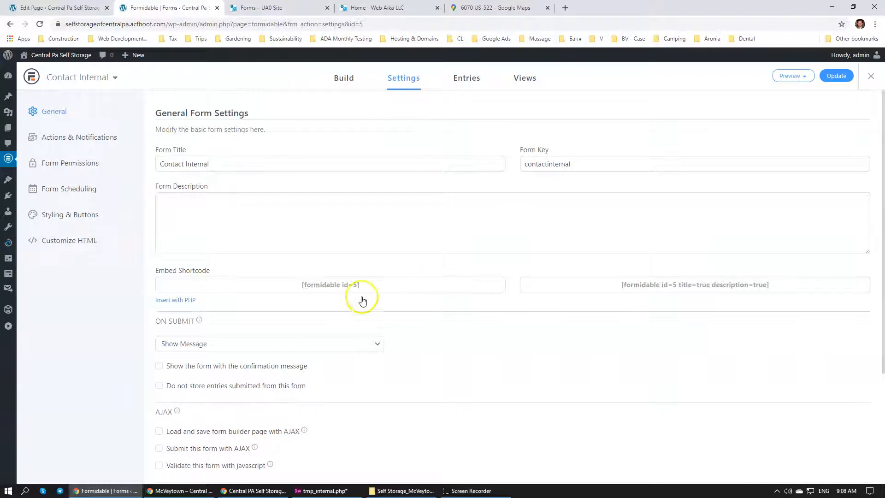
scroll(361, 301, down, 3)
scroll(361, 302, up, 3)
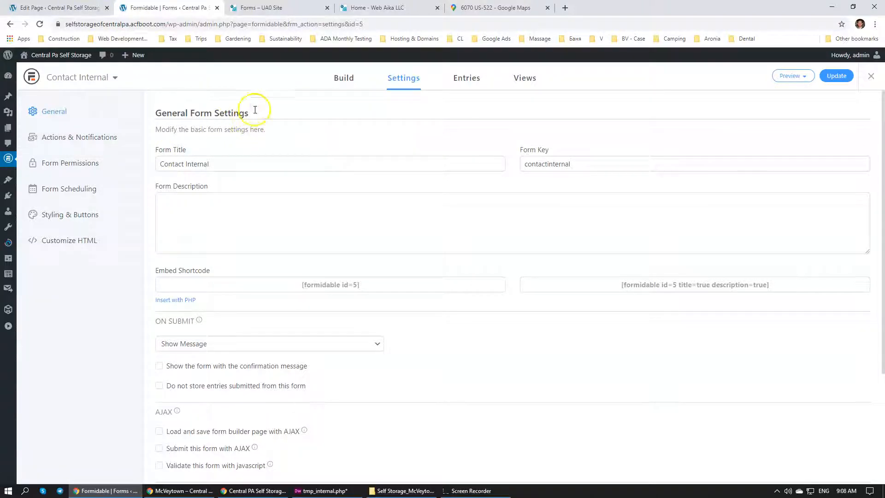
click(367, 278)
key(ctrl+c)
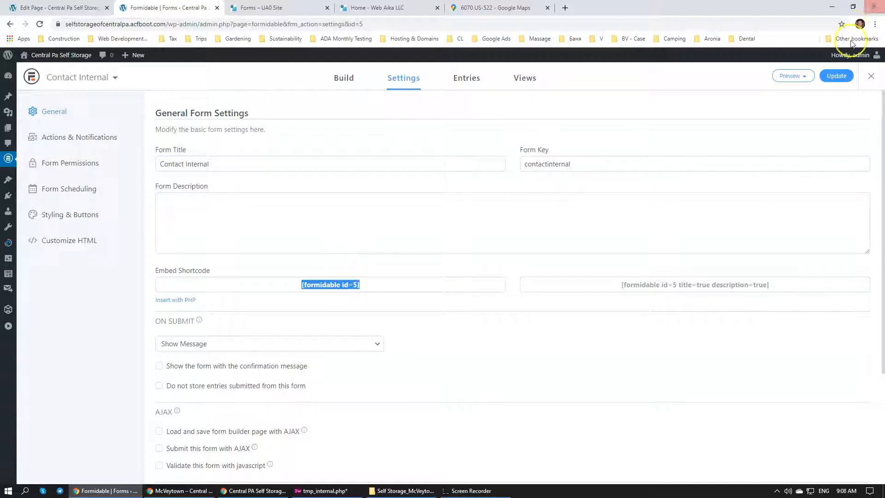
click(870, 78)
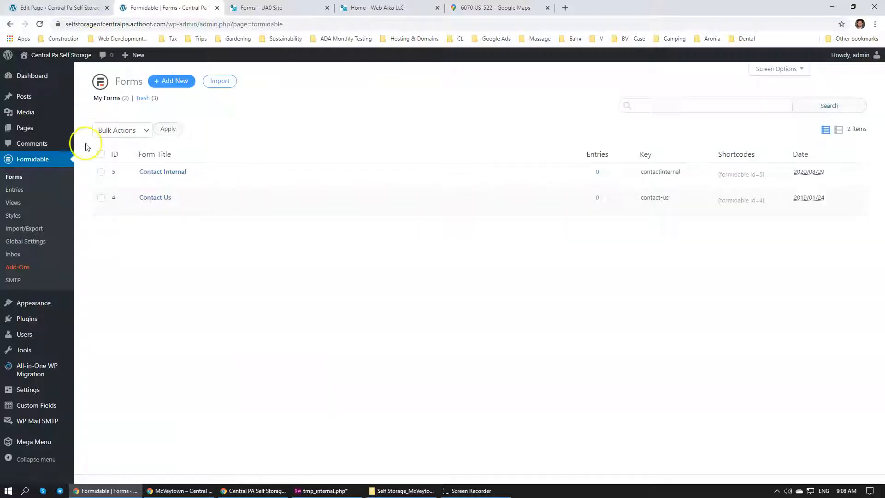
Insert the shortcode [formidable id=5] into the Contact field of the McVeytown page and update the page
key(ctrl+shift+Tab)
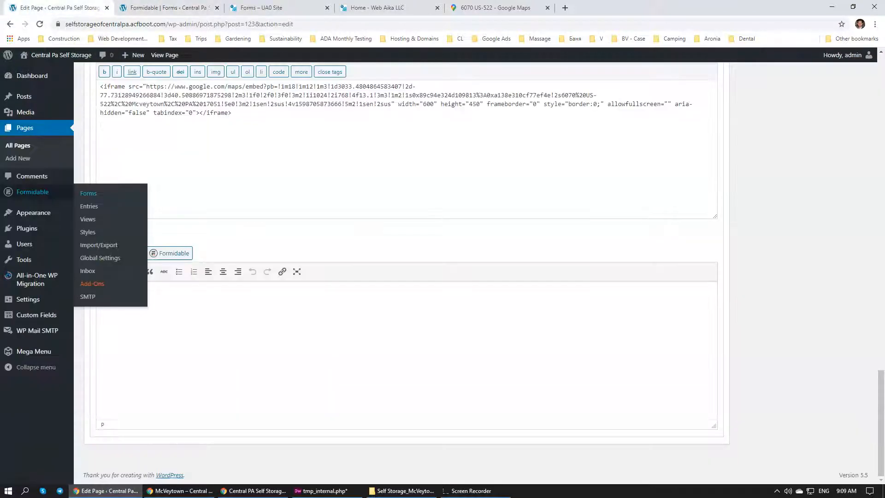
click(212, 313)
key(ctrl+v)
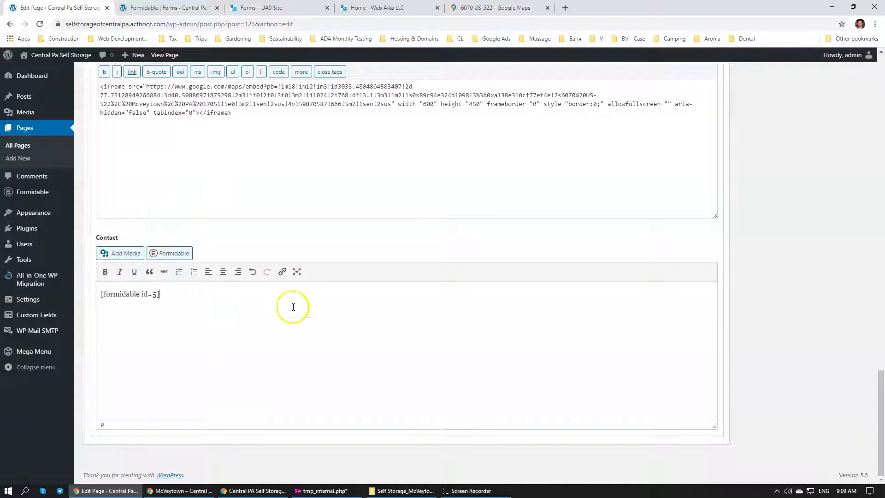
scroll(804, 239, up, 15)
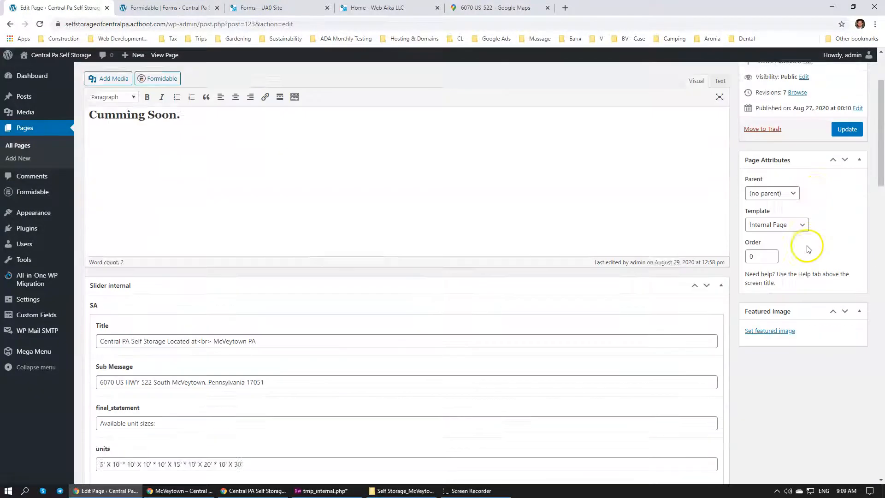
scroll(807, 249, up, 2)
click(847, 233)
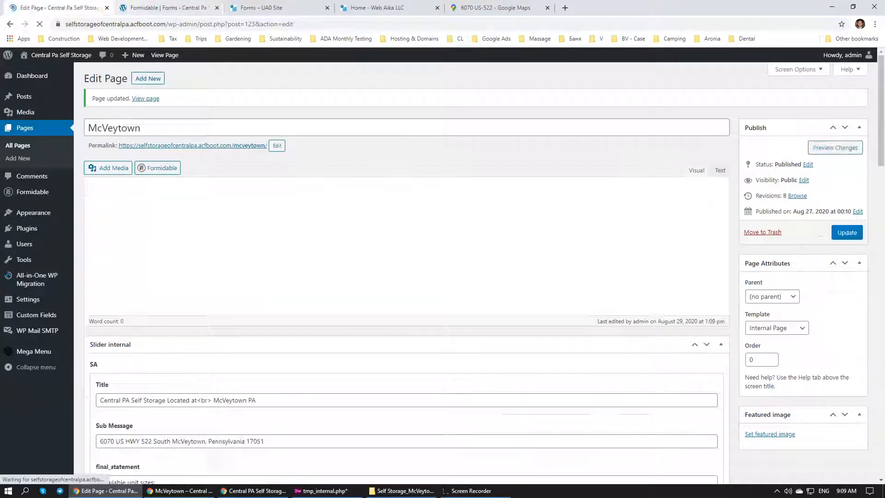
Close the Formidable, Forms, Web Aika and Google Maps pages, keeping only the McVeytown page editor open
key(ctrl+Tab)
click(216, 8)
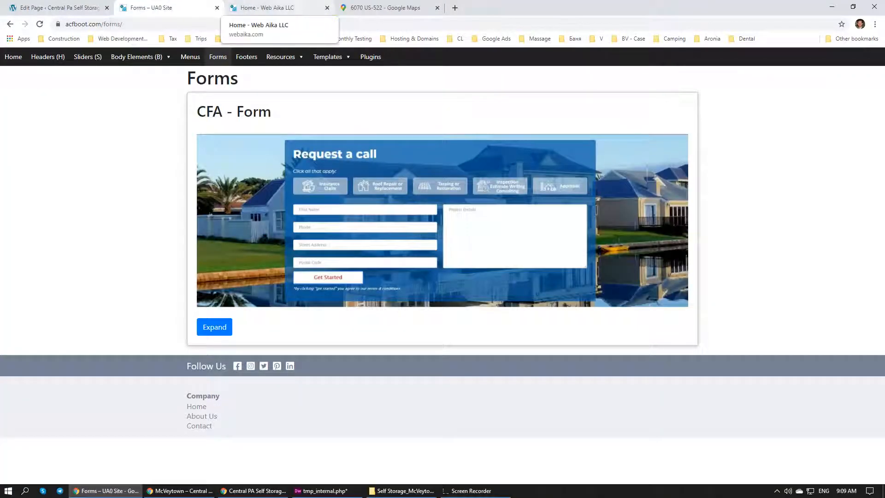
click(217, 7)
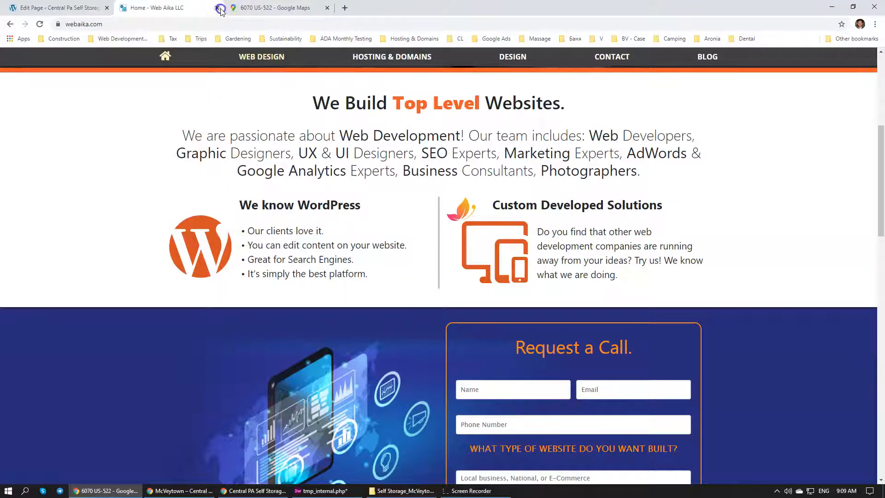
click(217, 8)
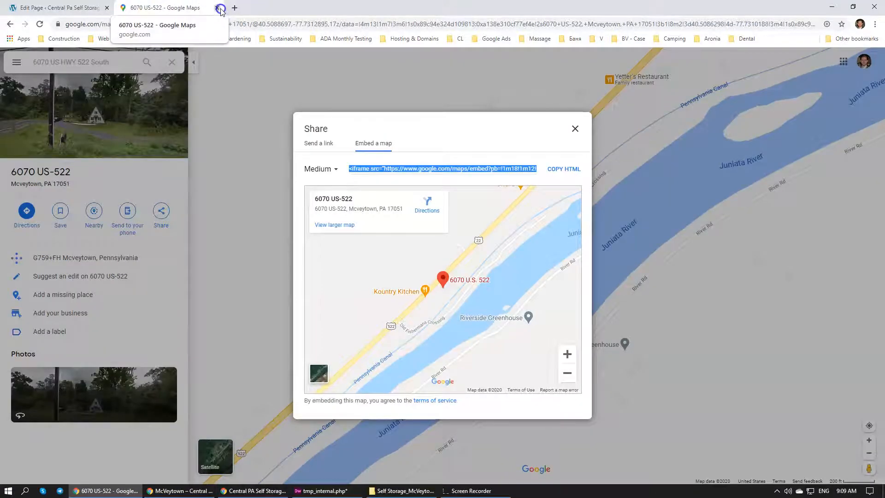
click(219, 8)
Review the lower part of the live McVeytown page and the CFB map and contact fields in its editor
click(177, 490)
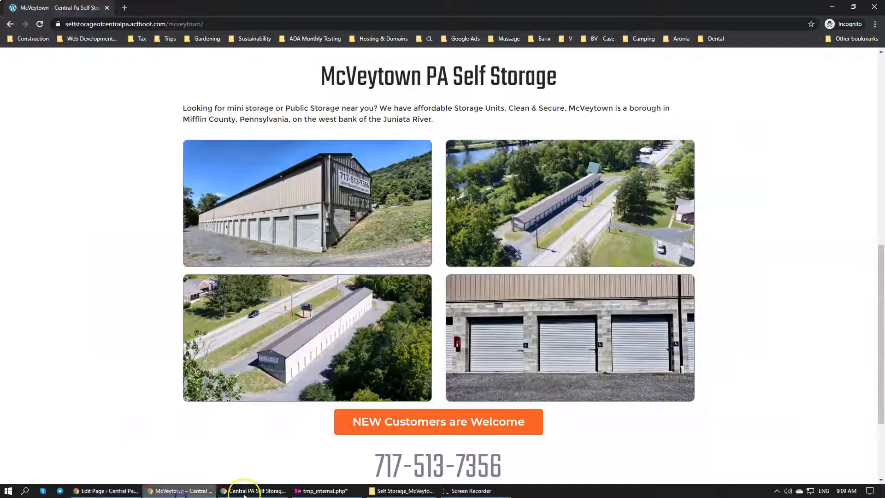
scroll(240, 330, down, 3)
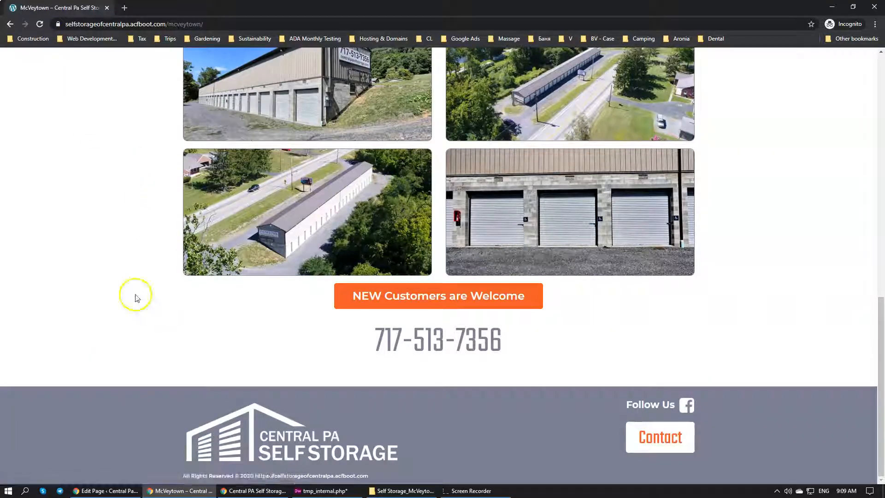
click(87, 489)
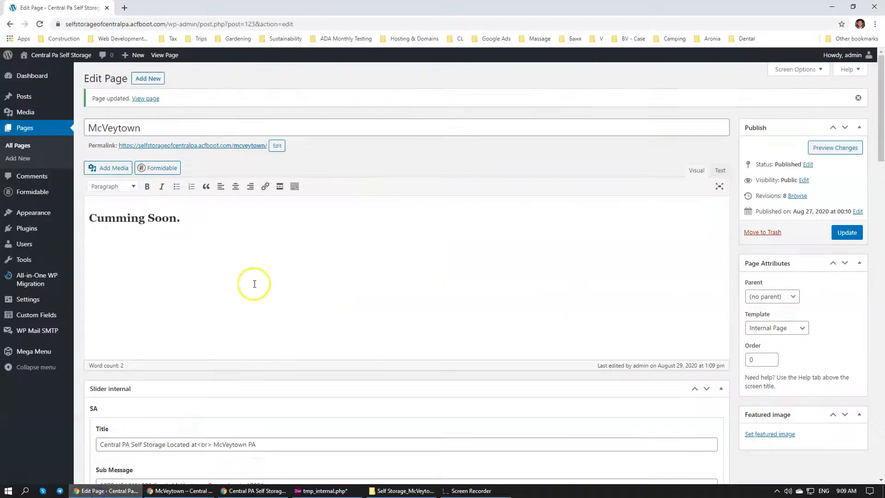
scroll(182, 322, down, 20)
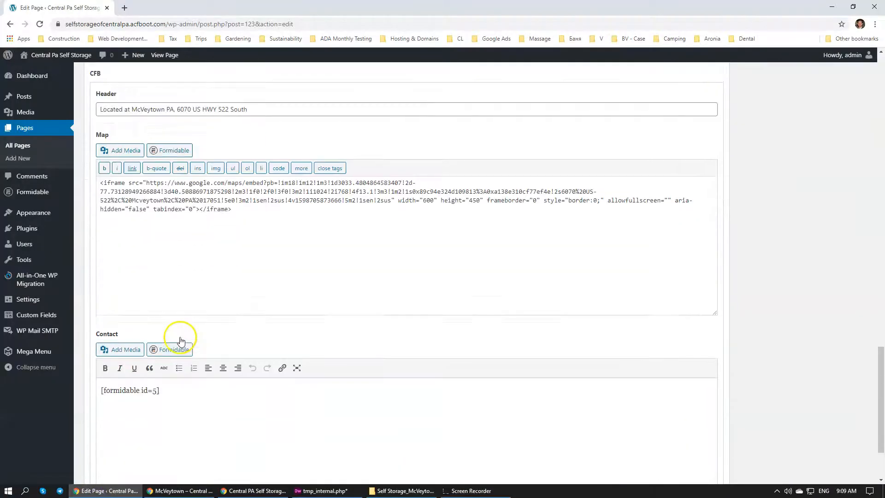
scroll(202, 296, down, 3)
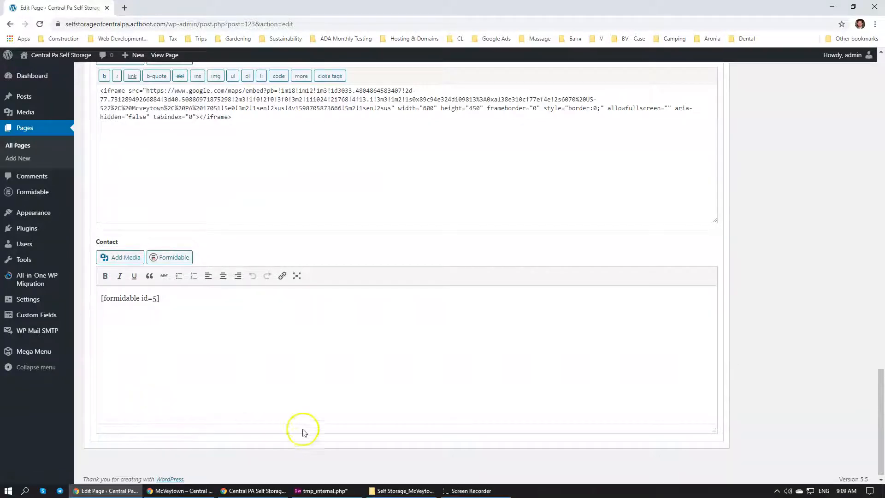
In Dreamweaver, save tmp_internal.php and copy the opening have_rows 'fimg' if and while lines into the CFB block
click(321, 491)
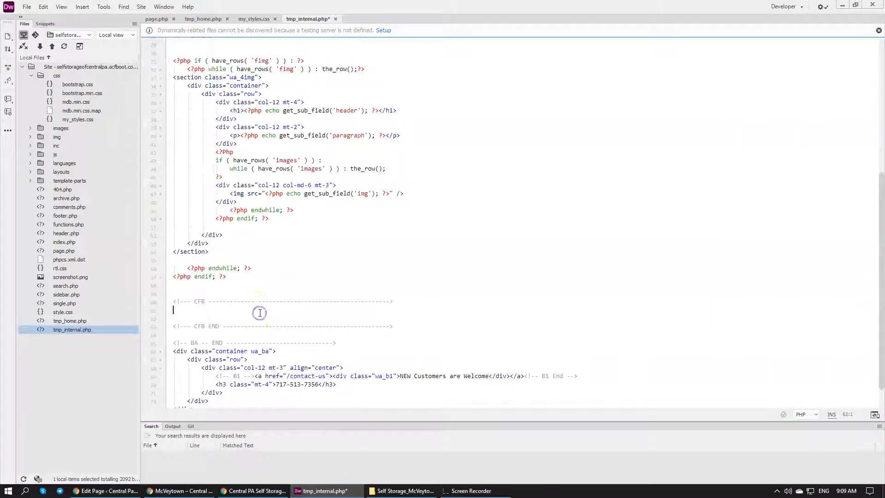
key(ctrl+s)
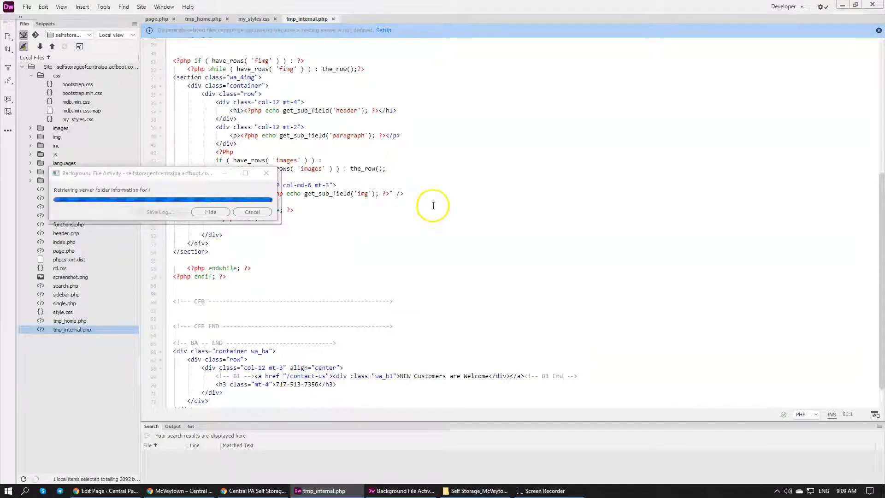
click(355, 237)
scroll(323, 194, up, 4)
drag(370, 158, 169, 155)
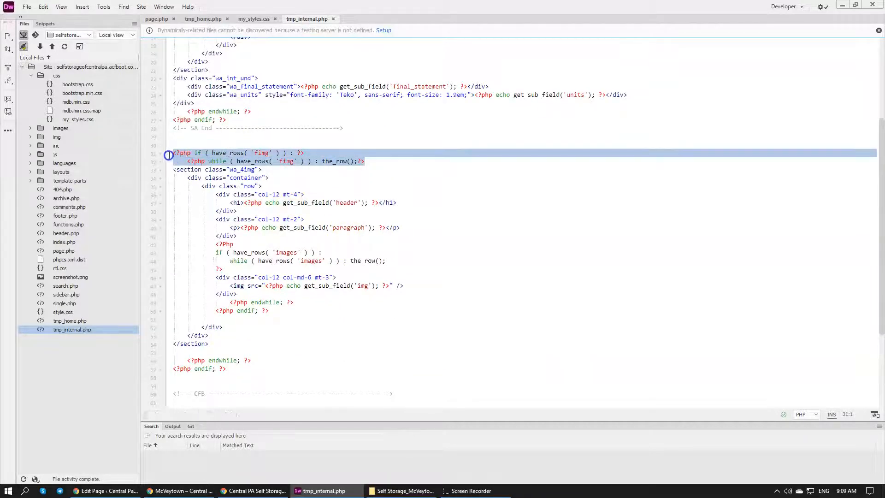
scroll(186, 343, down, 4)
click(199, 306)
text(<?php if ( have_rows( 'fimg' ) ) : ?>     <?php while ( have_rows( 'fimg' ) ) : the_row();?>)
Check the CFB group name in the McVeytown page editor and replace 'fimg' with 'cfb' in both have_rows lines of Dreamweaver's CFB block
click(105, 491)
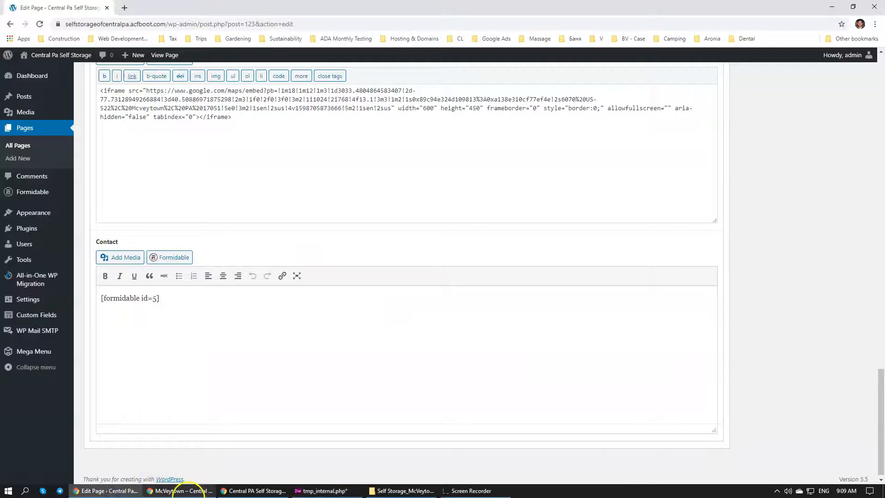
click(254, 490)
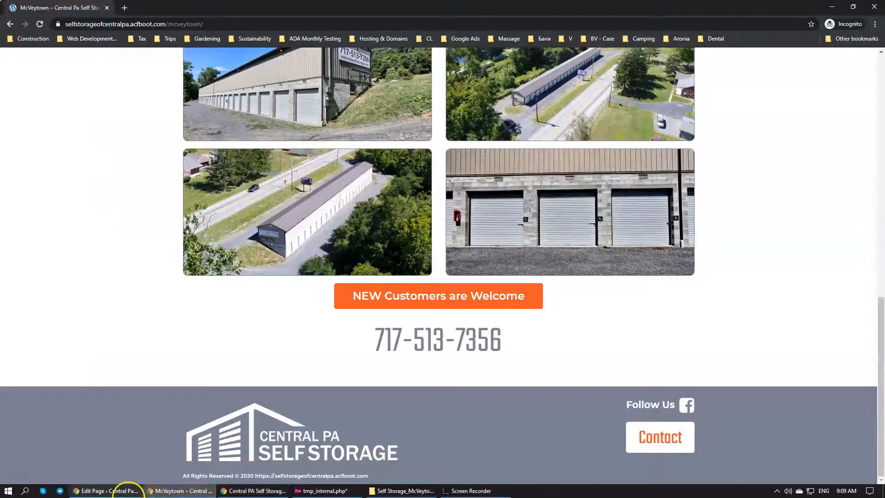
click(105, 491)
scroll(274, 270, up, 2)
scroll(274, 270, up, 2)
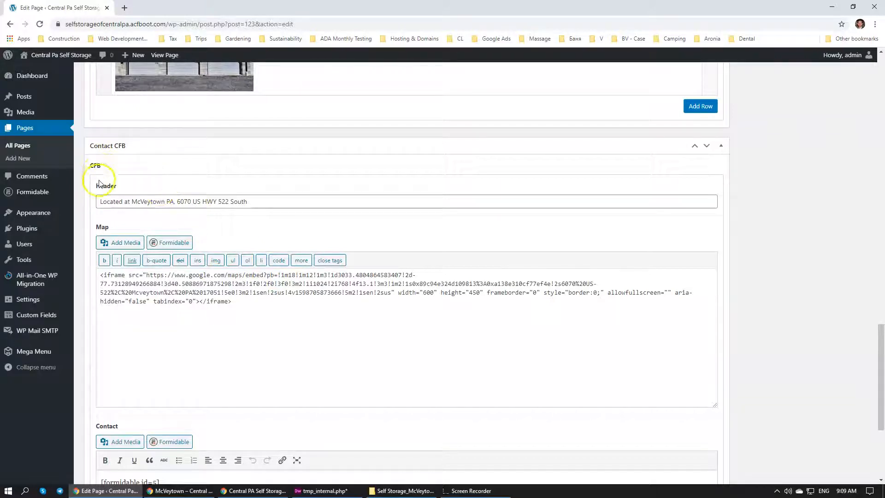
click(322, 491)
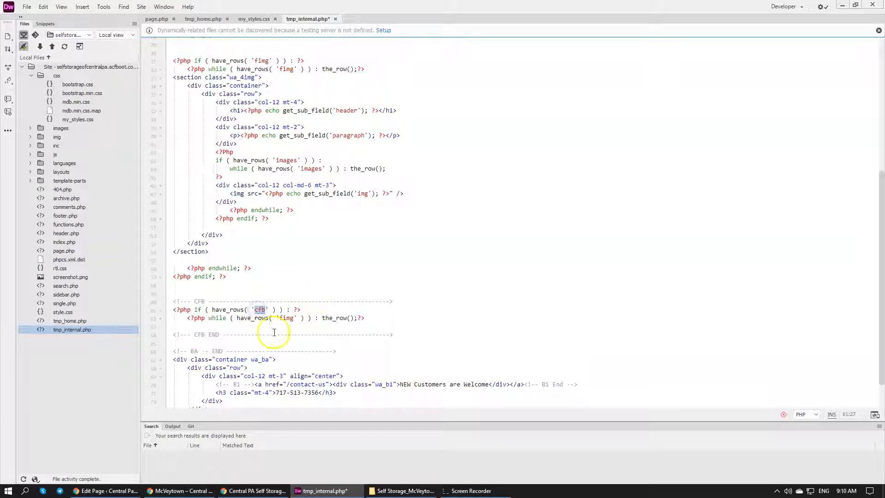
text(cfb)
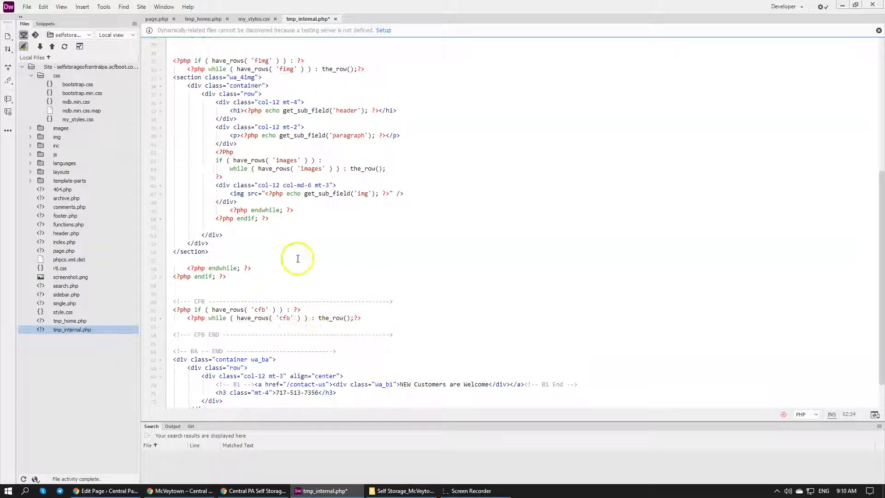
Copy the closing endwhile and endif lines from the fimg block to the end of the CFB block, leaving blank space between
drag(231, 277, 171, 260)
key(Delete)
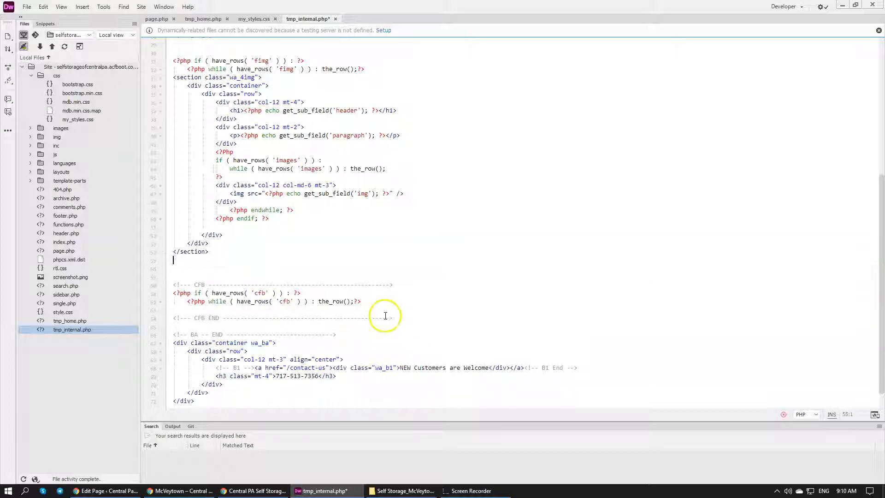
text(<?php endwhile; ?> <?php endif; ?>)
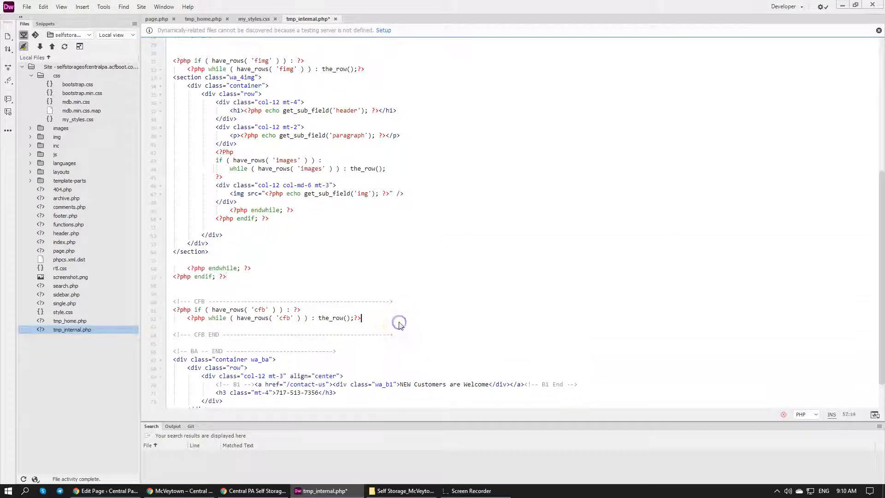
click(400, 326)
key(Return)
key(Return)
text(<?php endwhile; ?> <?php endif; ?>)
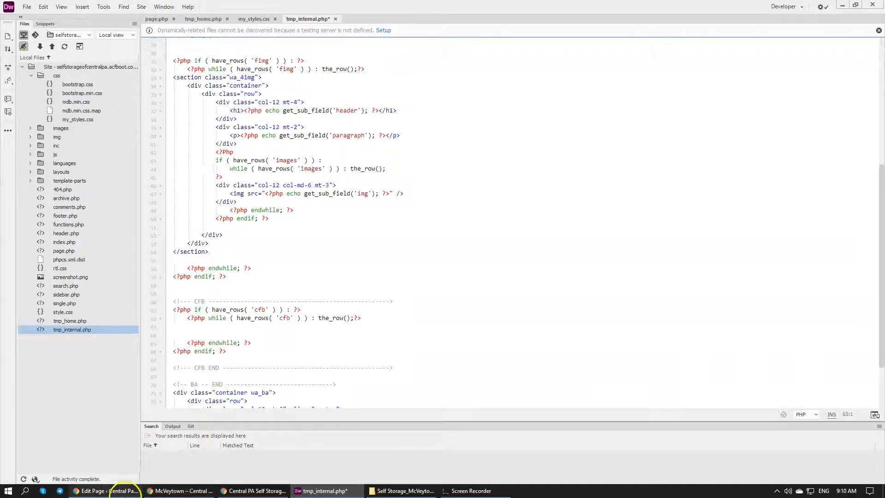
Review the Header, Map and Contact fields of the Contact CFB group in the McVeytown page editor in Chrome
click(121, 490)
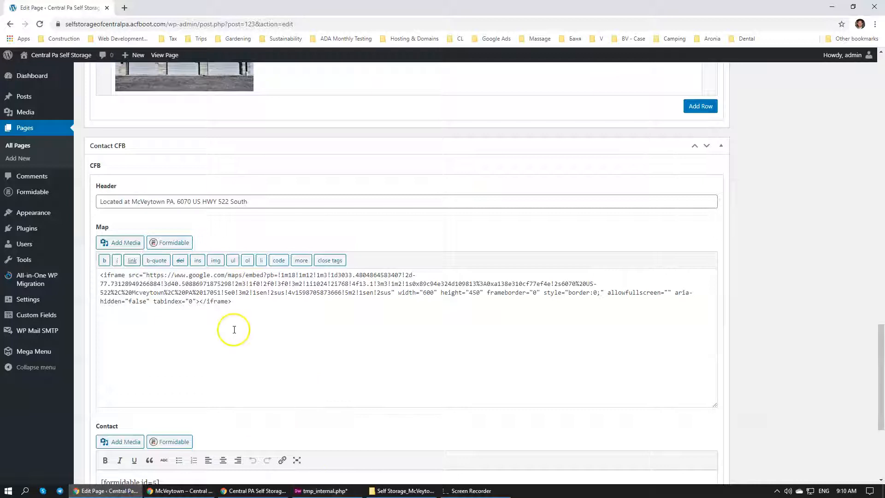
scroll(148, 315, up, 1)
scroll(141, 313, up, 1)
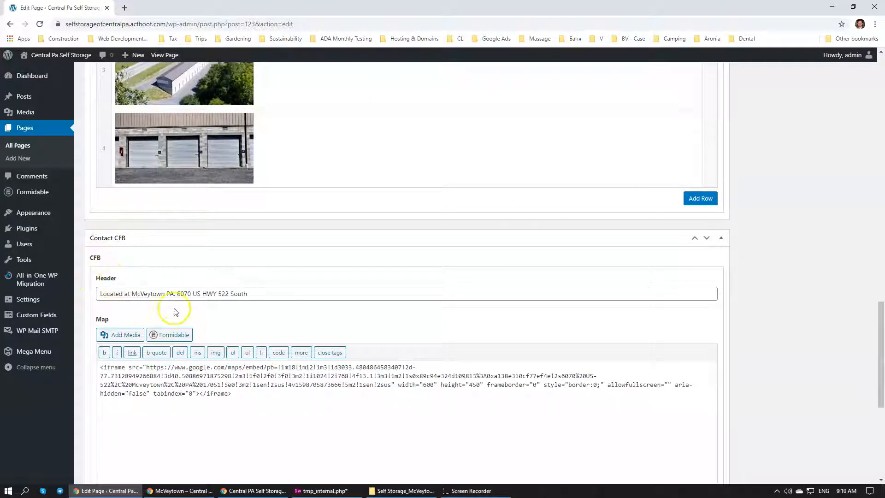
drag(266, 297, 136, 293)
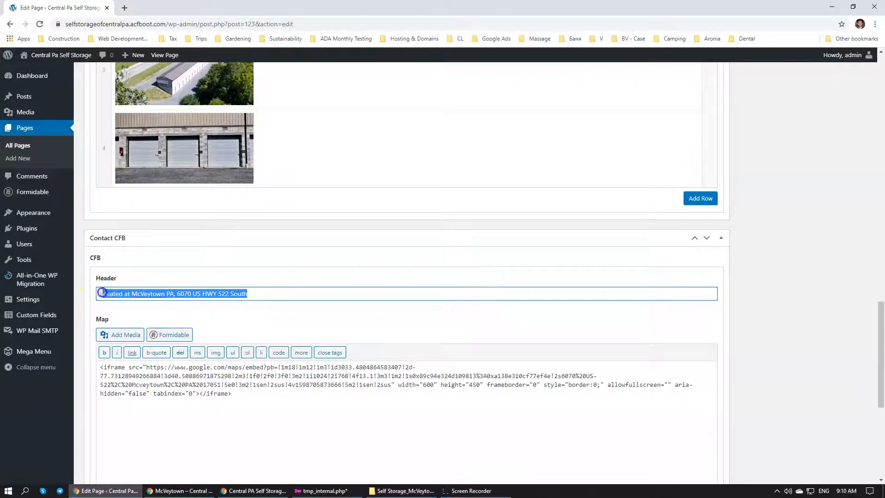
scroll(195, 304, down, 6)
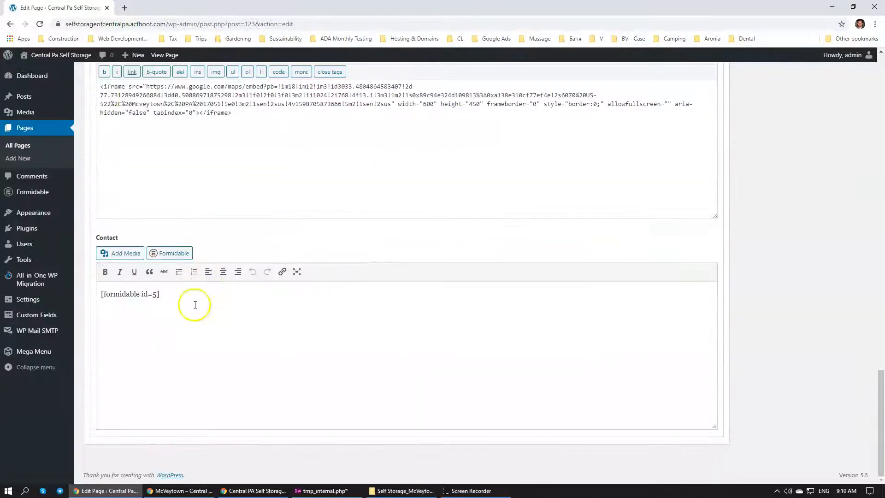
scroll(299, 384, up, 11)
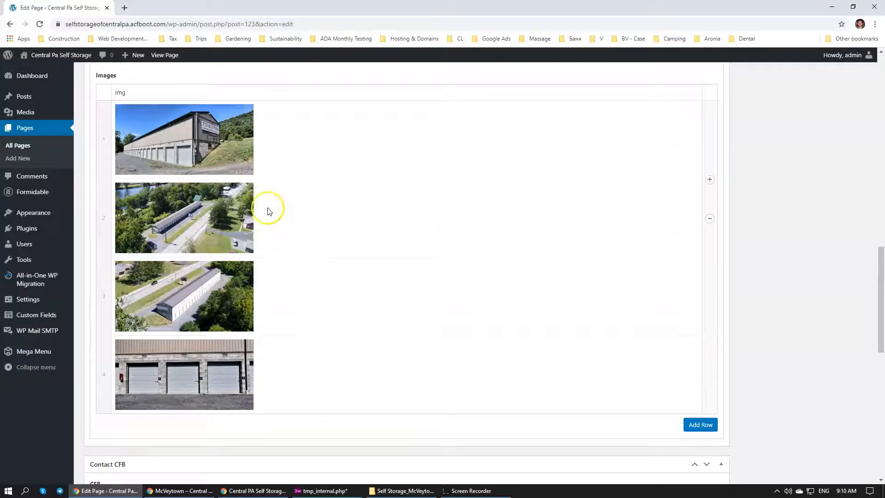
scroll(265, 249, down, 2)
scroll(262, 267, down, 2)
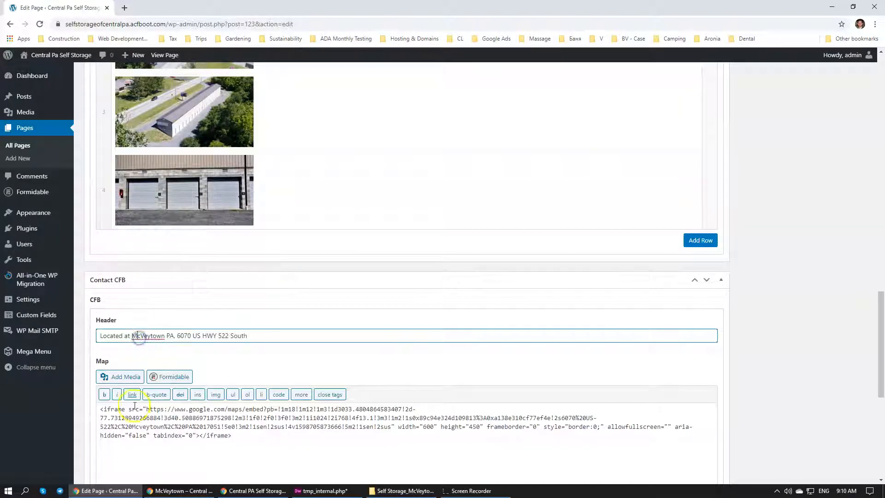
click(106, 316)
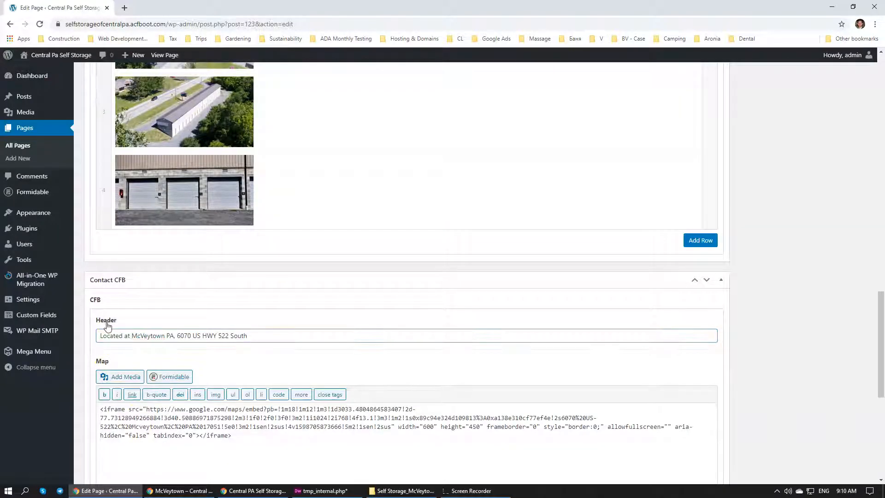
Compare the CFB block in tmp_internal.php with the live McVeytown page and the CFB fields in its editor
click(321, 490)
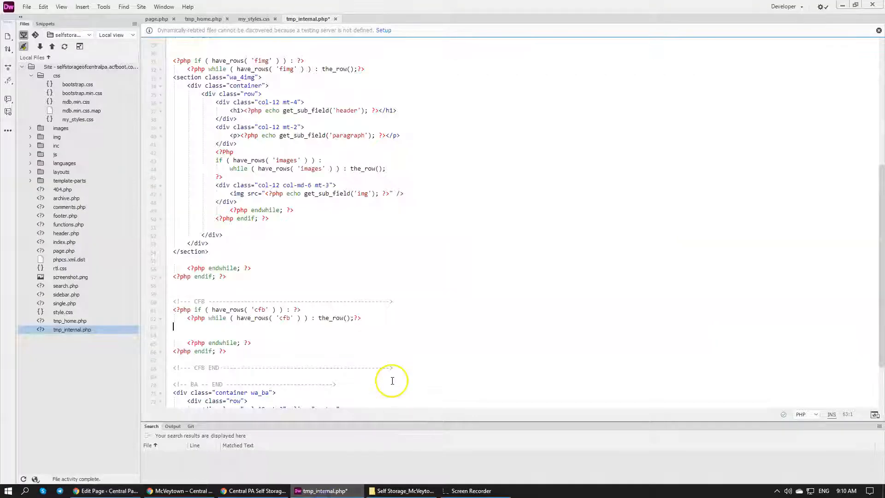
click(183, 491)
click(106, 490)
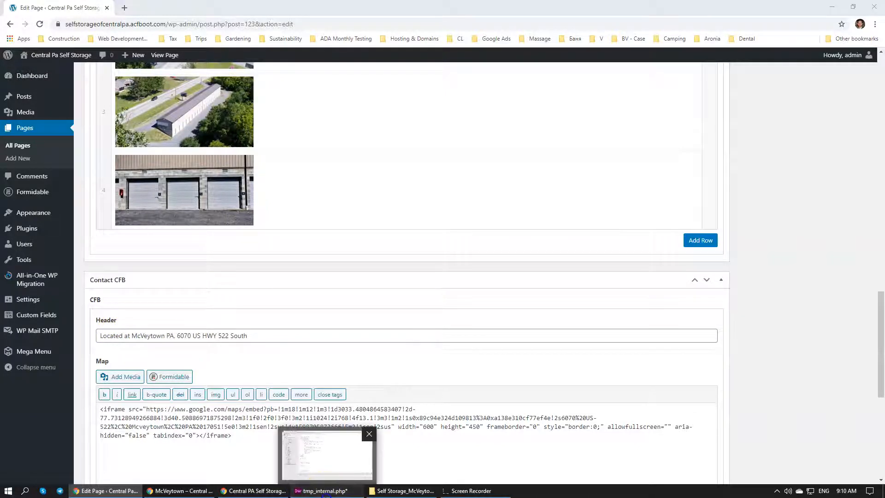
click(325, 491)
click(184, 491)
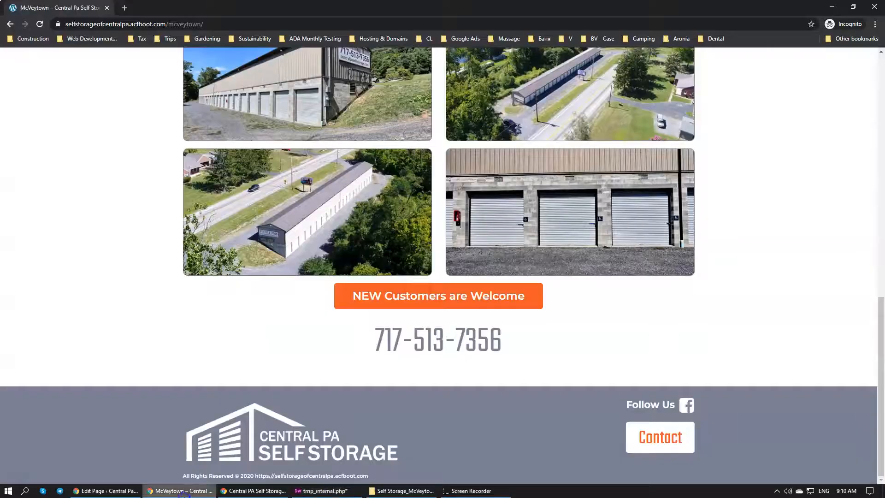
click(102, 492)
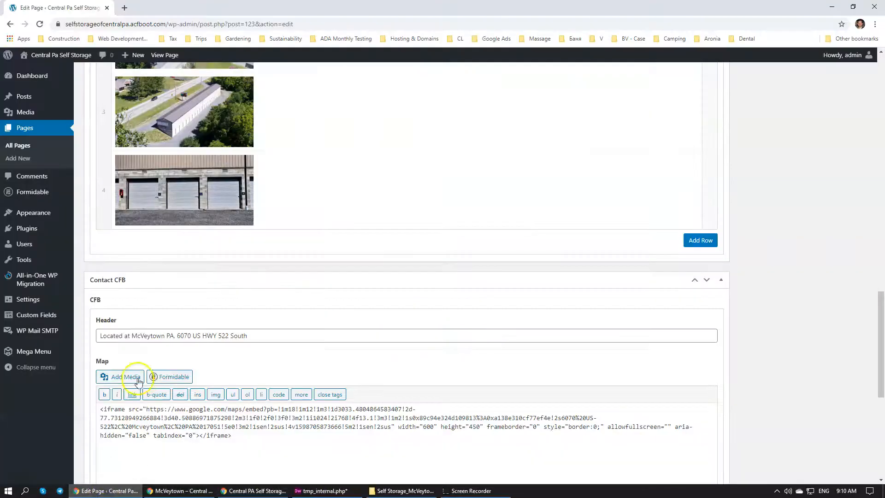
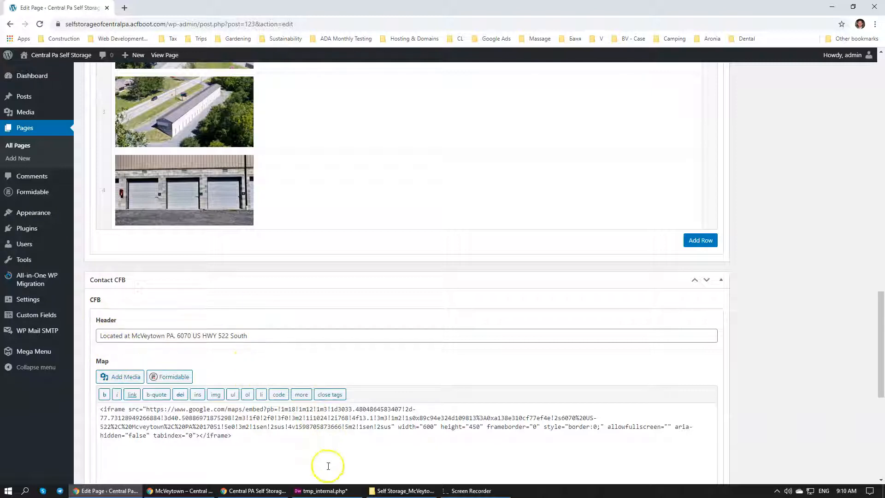
Switch to tmp_internal.php in Dreamweaver and remove the surplus blank line inside the CFB while loop
mouse_move(323, 491)
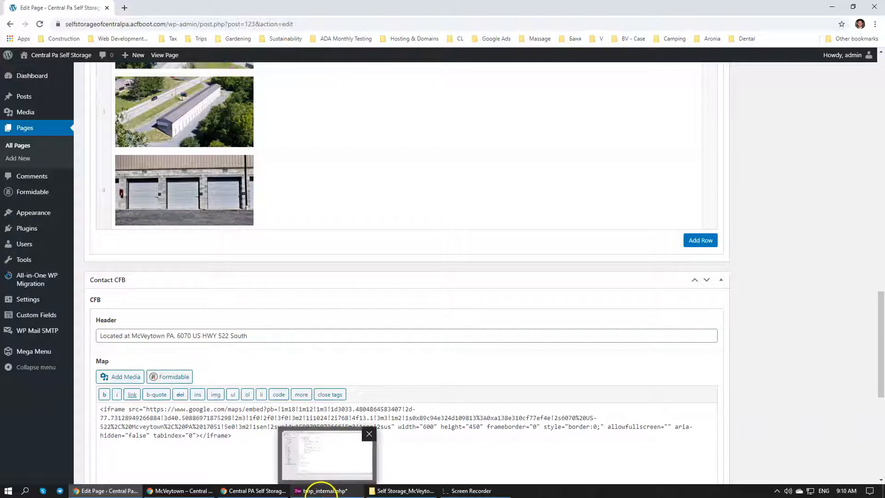
scroll(161, 341, down, 4)
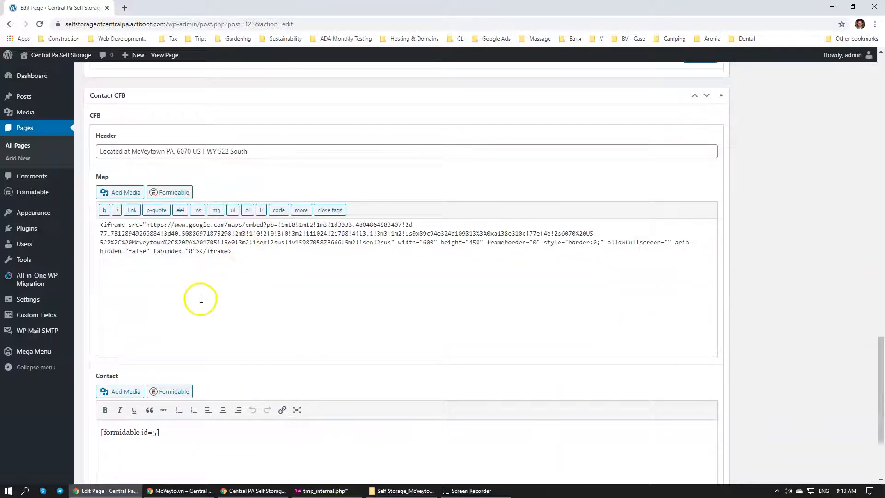
click(322, 491)
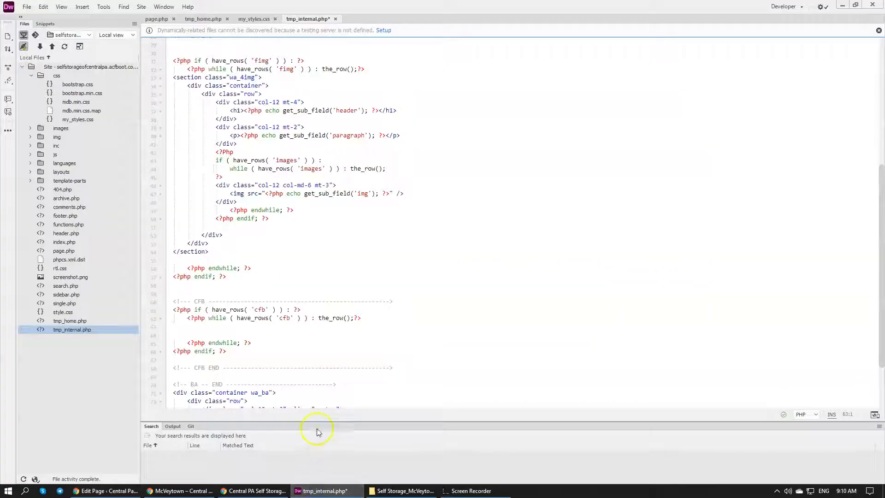
click(218, 335)
key(BackSpace)
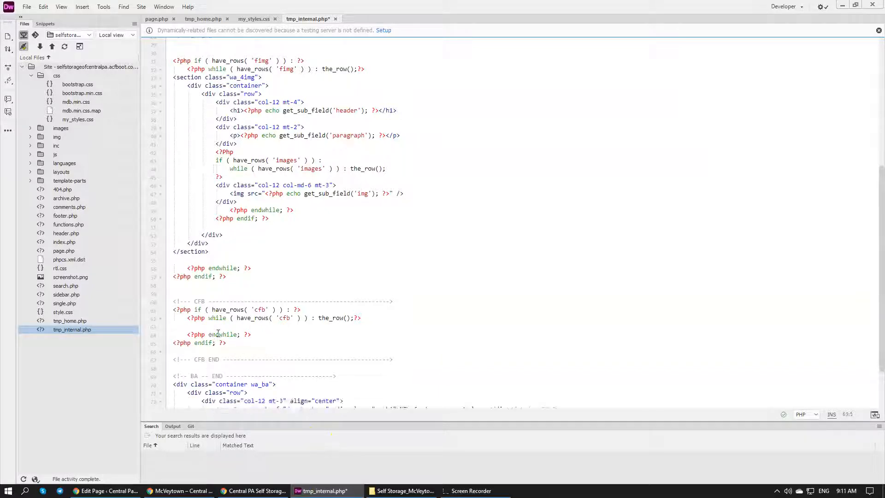
Compare the CFB block's have_rows lines with the section markup of the fimg block above
drag(258, 309, 296, 322)
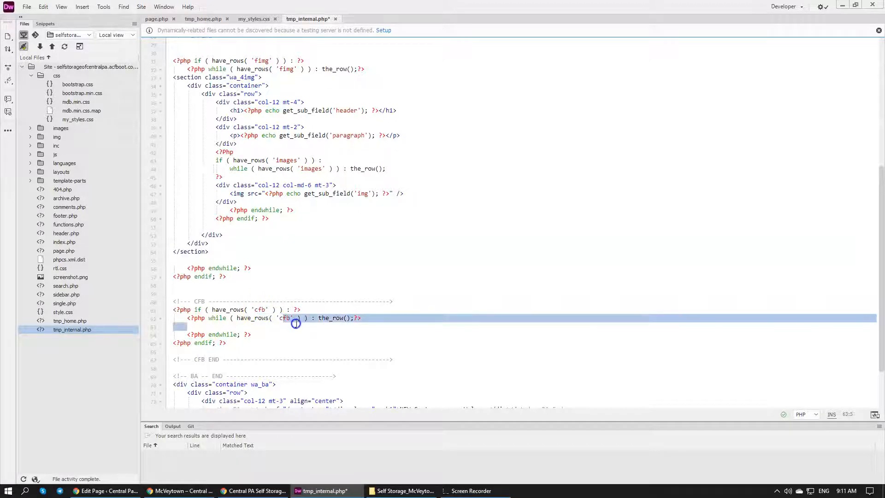
click(287, 318)
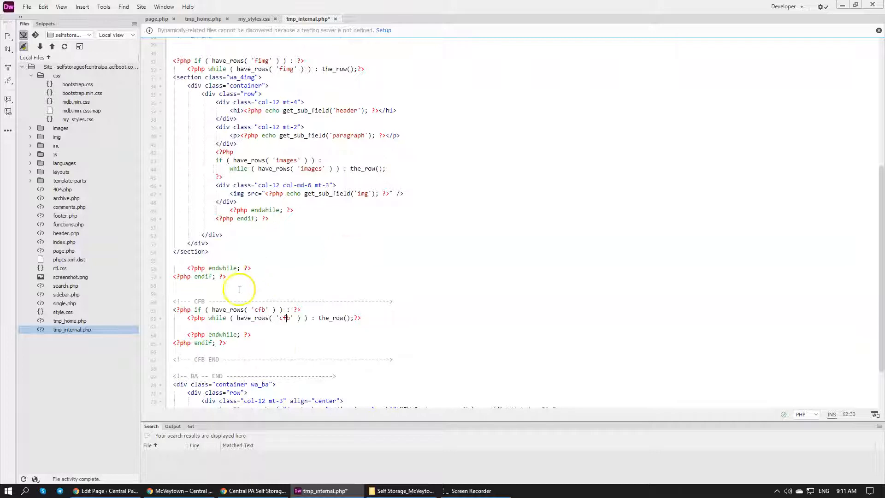
scroll(256, 325, down, 3)
click(268, 266)
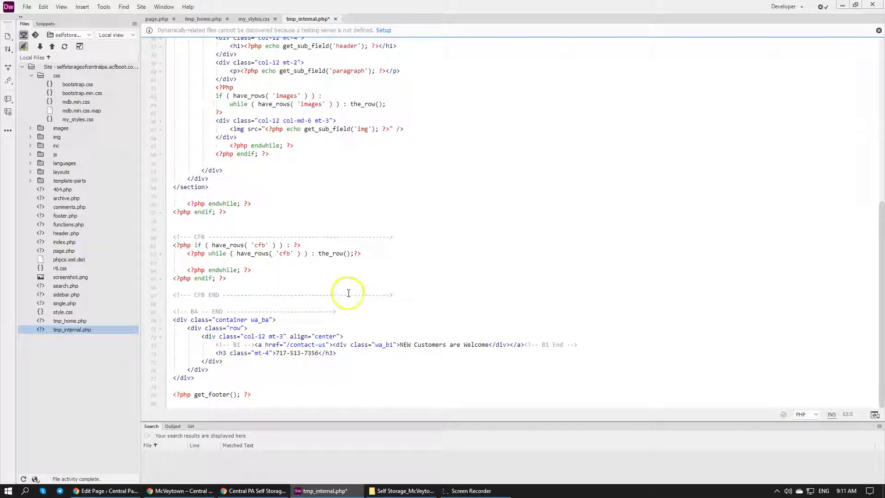
key(Tab)
scroll(337, 273, up, 6)
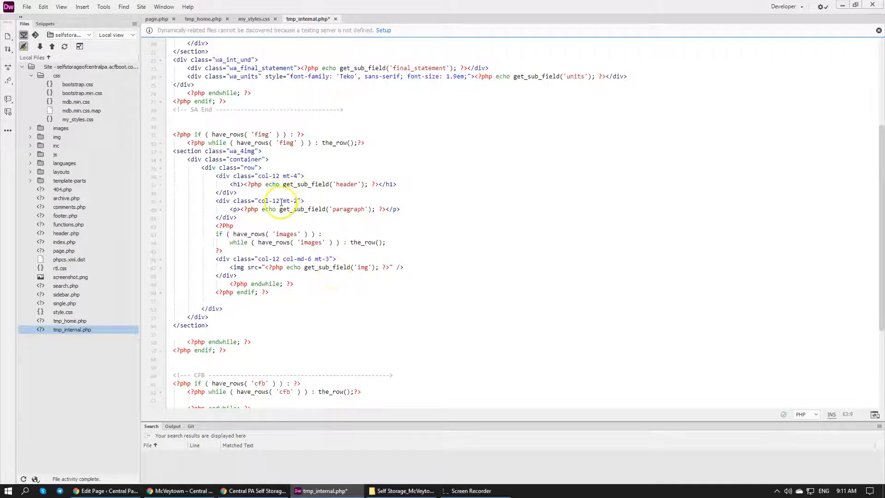
scroll(277, 176, down, 4)
scroll(258, 152, up, 4)
scroll(247, 229, down, 6)
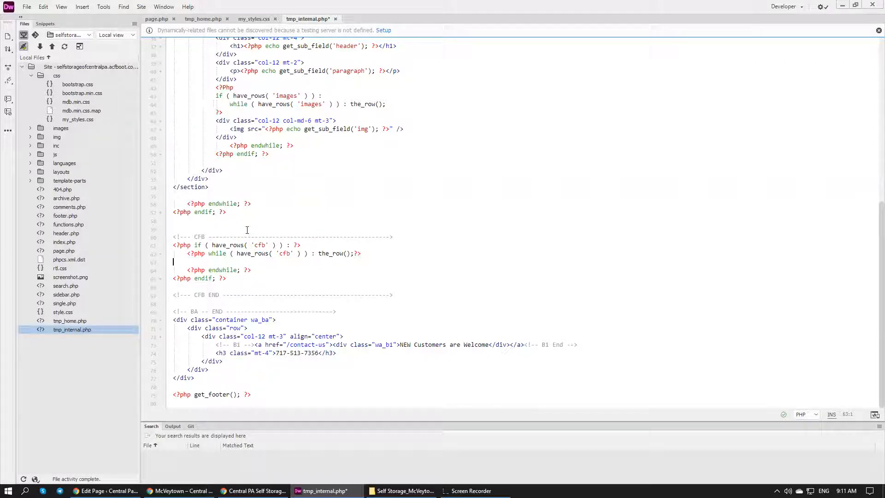
Add a section element with id "cfb" inside the CFB while loop, with an empty line between its tags
text(<)
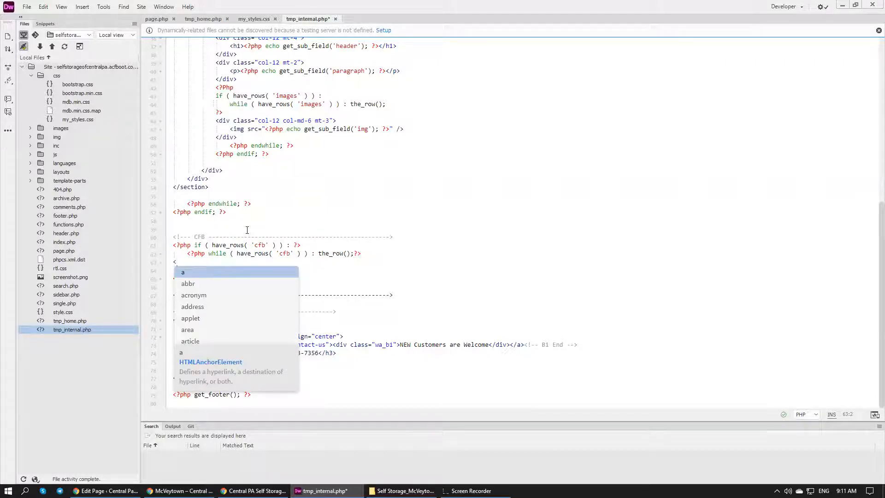
text(section id)
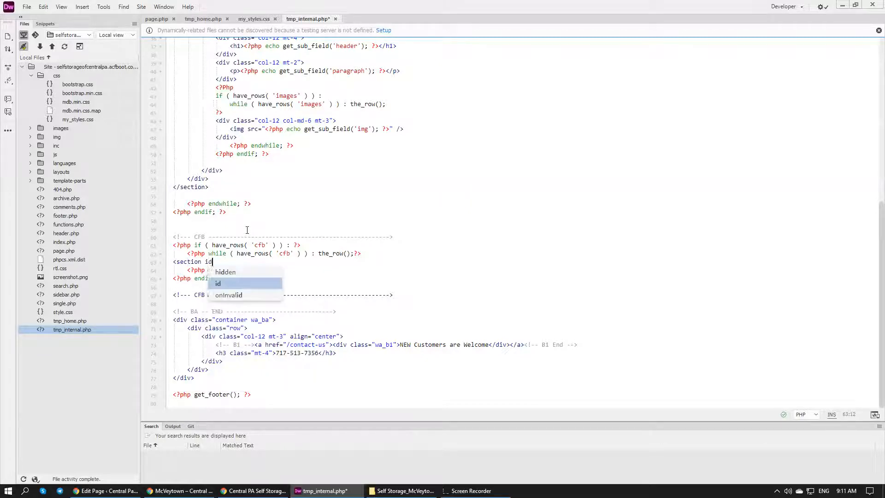
text(="#)
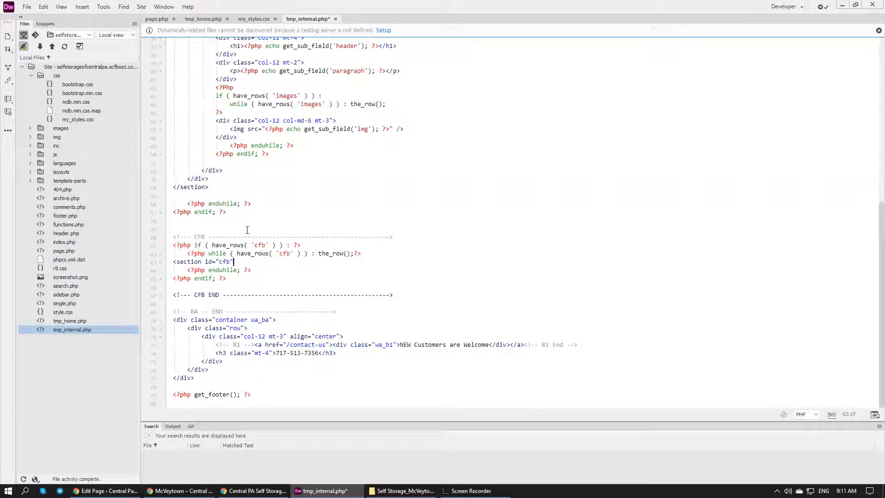
key(Return)
key(Return)
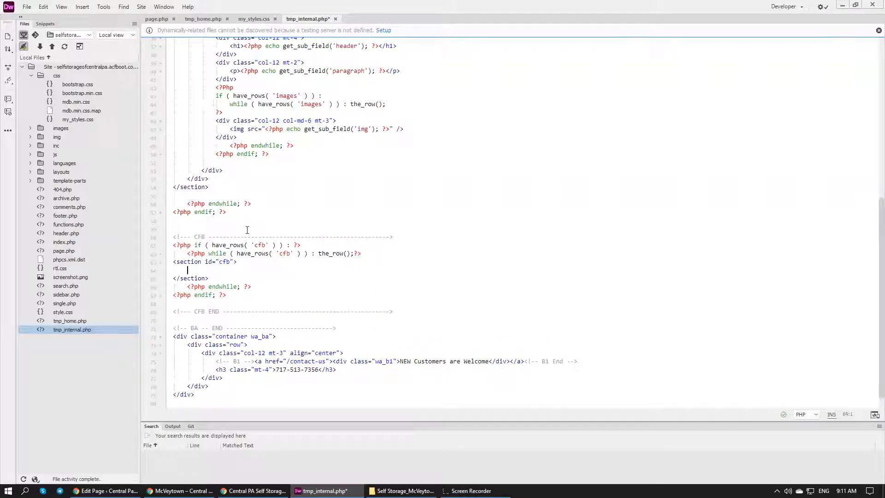
Check the live McVeytown page in Chrome and nest a "container" div holding a "row" div inside the cfb section in Dreamweaver
text(<)
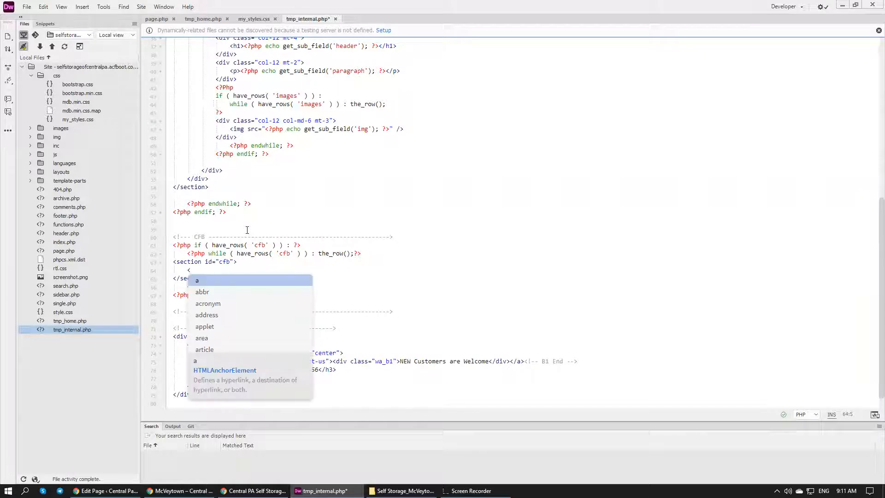
key(BackSpace)
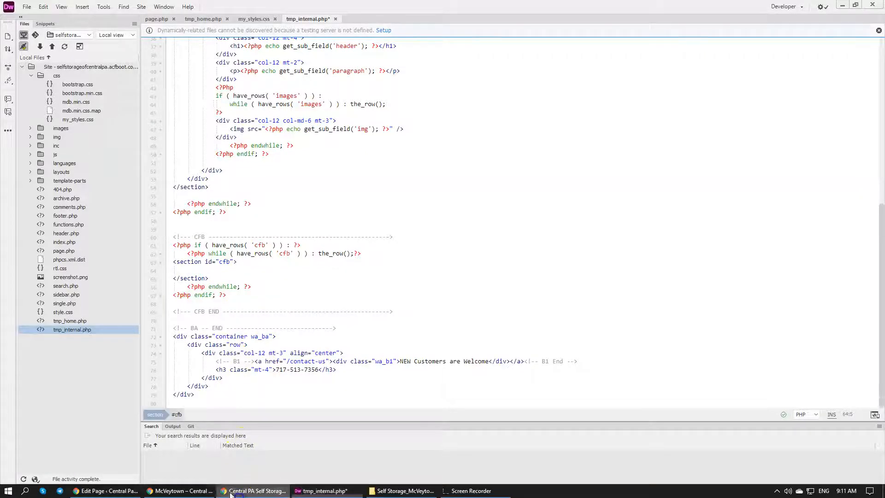
click(180, 490)
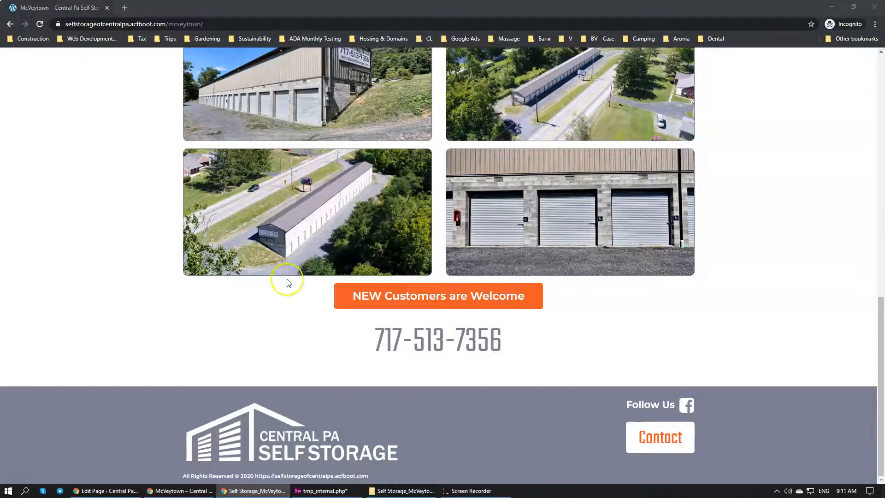
click(353, 492)
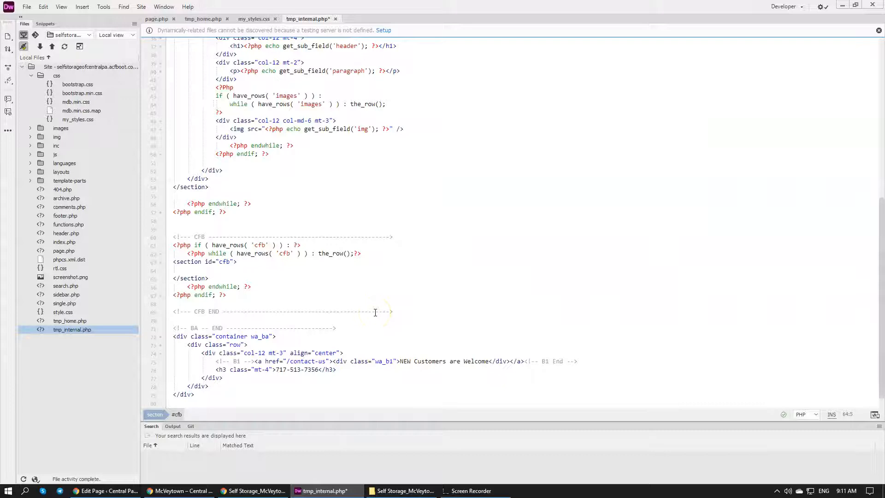
text(<dat)
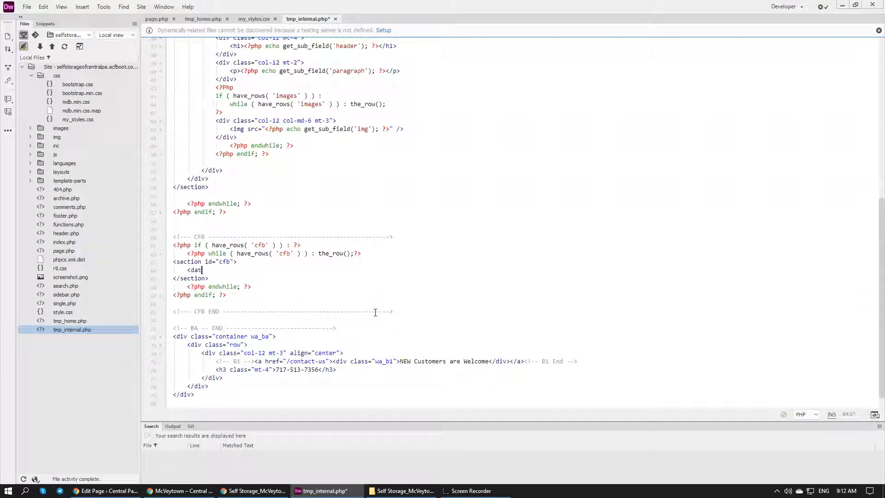
text(alist class="container)
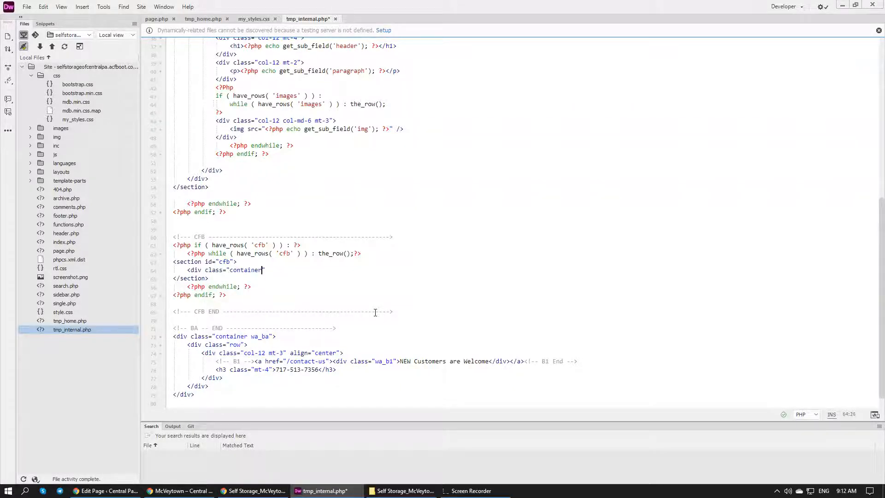
key(Return)
key(Return)
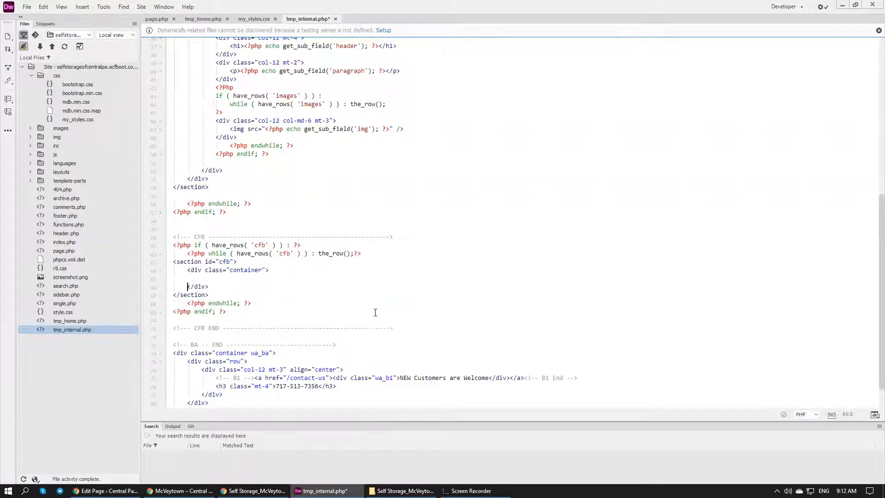
text(<div class=")
key(Return)
key(Return)
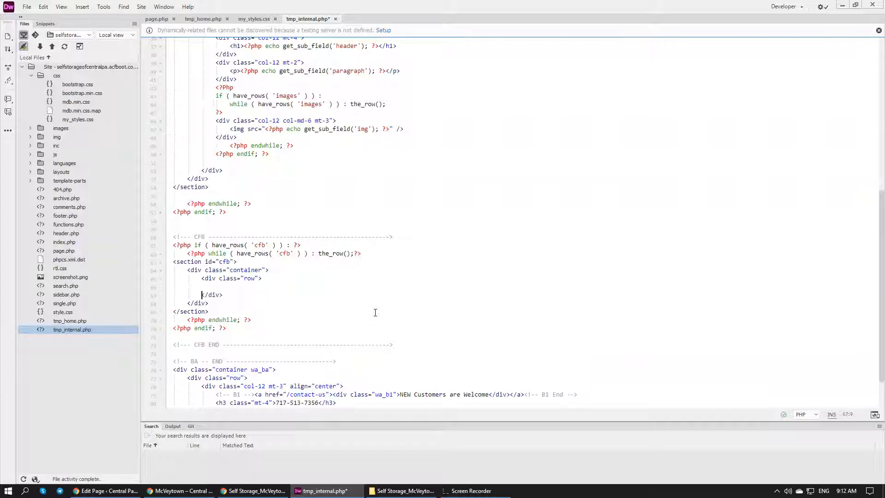
Add a div with class "col-12" inside the row div of the cfb section
text(<div class="col-12">)
key(Return)
key(Return)
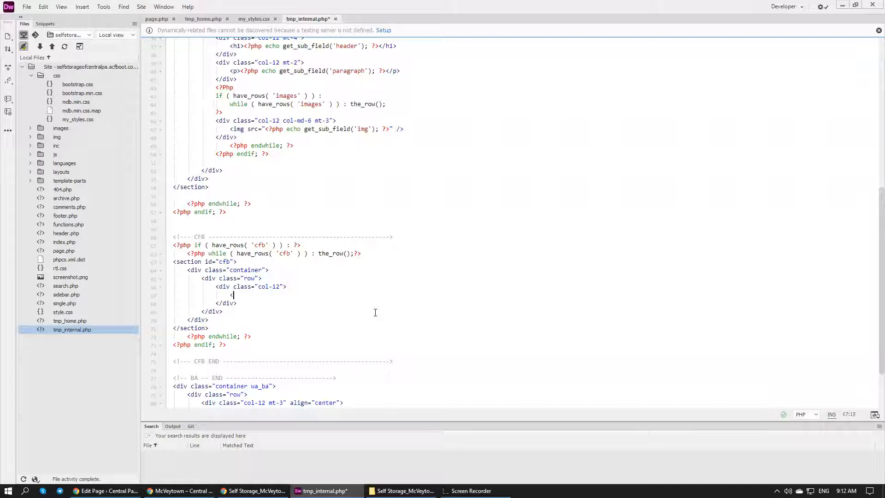
Copy the get_sub_field('img') PHP echo from the image tag into a new h2 heading inside the CFB block's col-12 div
click(408, 96)
drag(390, 128, 265, 129)
key(ctrl+c)
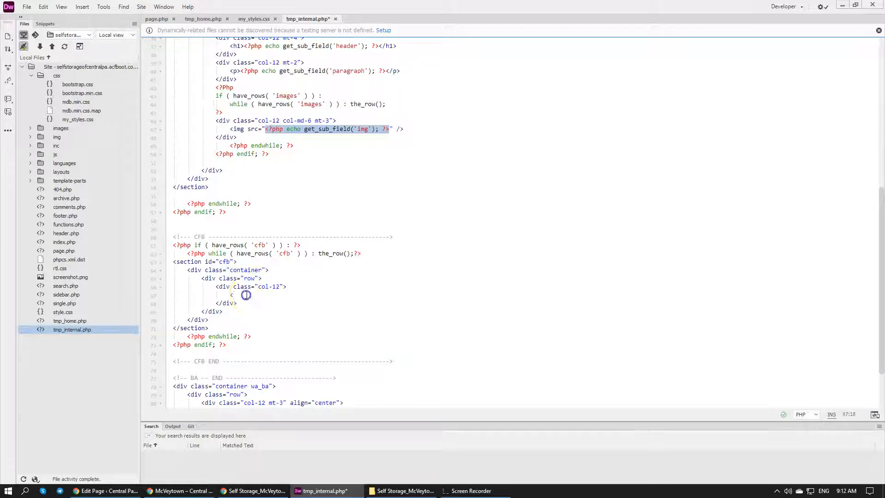
click(249, 295)
key(BackSpace)
key(BackSpace)
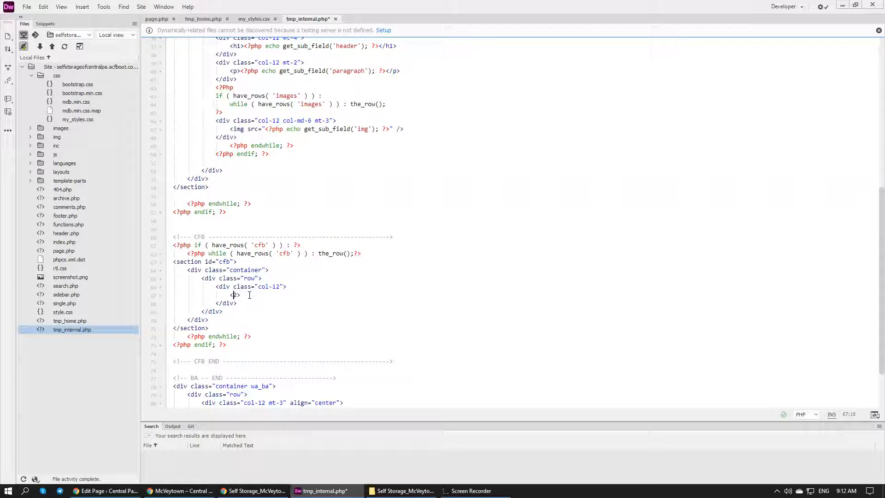
key(Delete)
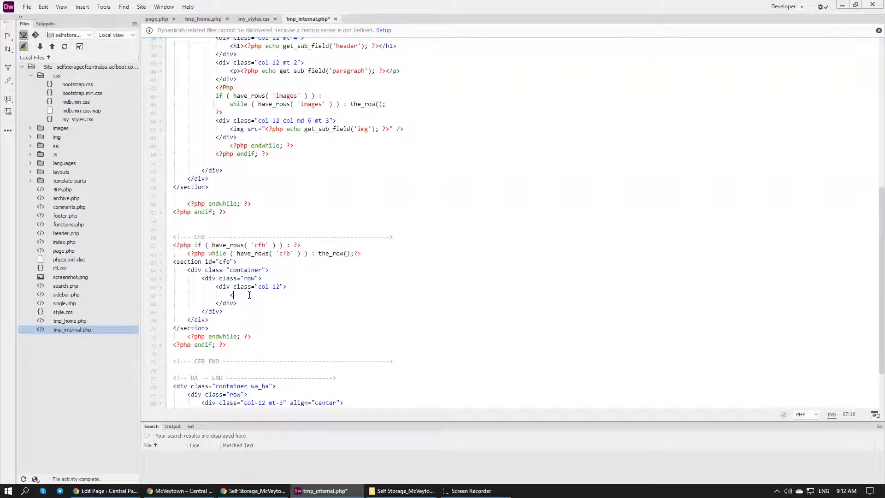
text(<h2></h2>)
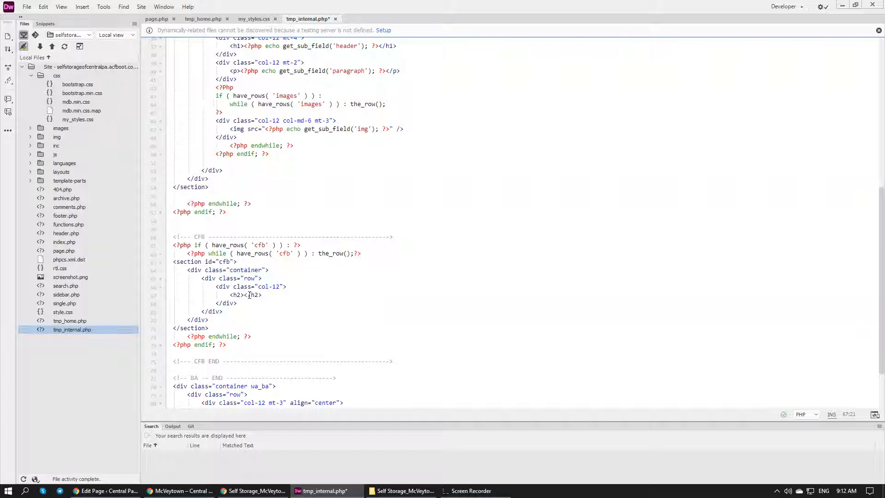
key(ctrl+v)
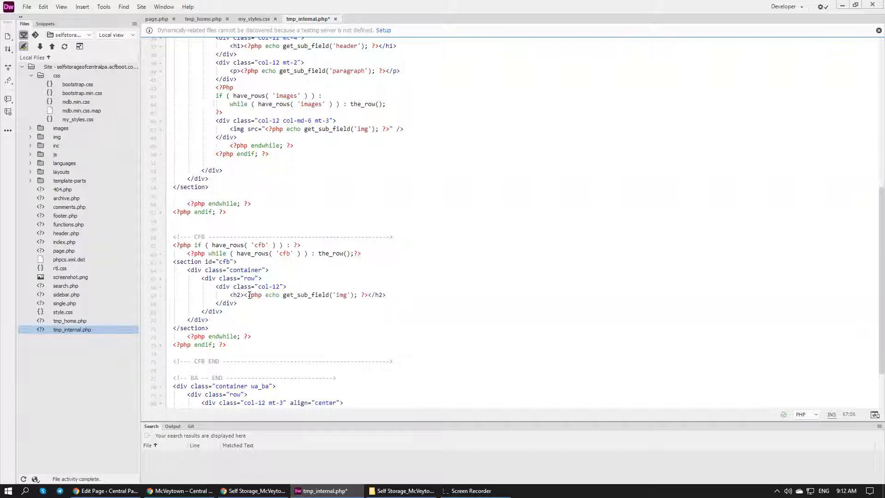
Check the CFB fields in Chrome's page editor, set the h2's sub-field name to 'header' in Dreamweaver, and save the file
click(106, 490)
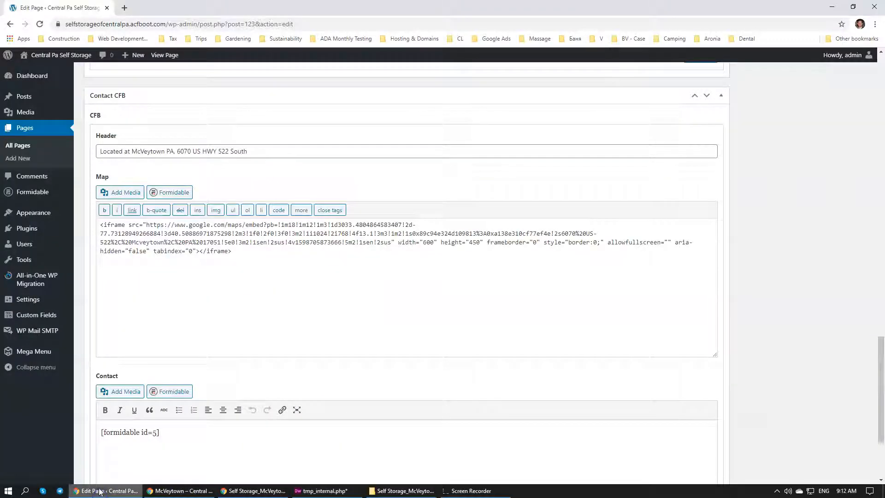
click(323, 490)
double_click(341, 294)
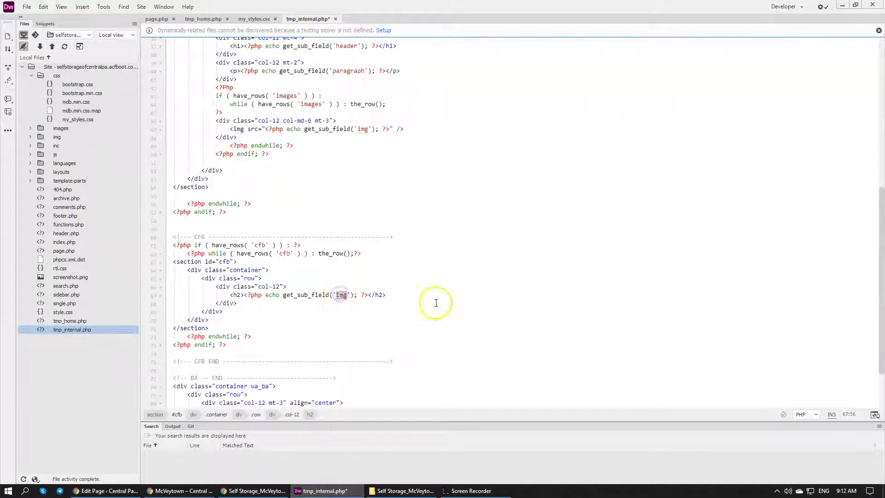
text(heade)
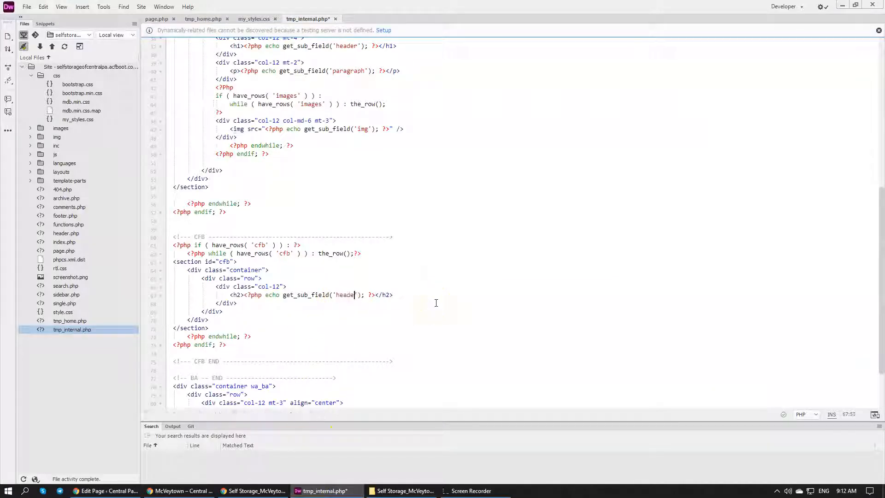
text(r)
click(345, 295)
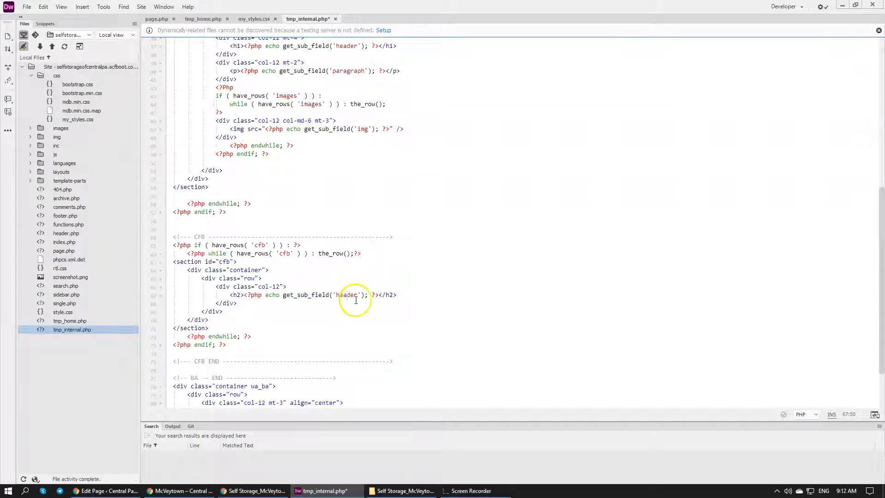
double_click(349, 294)
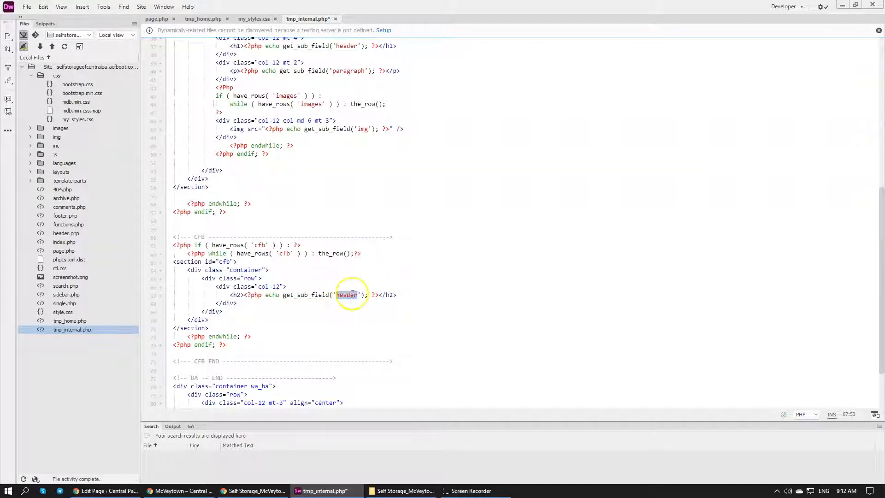
click(420, 294)
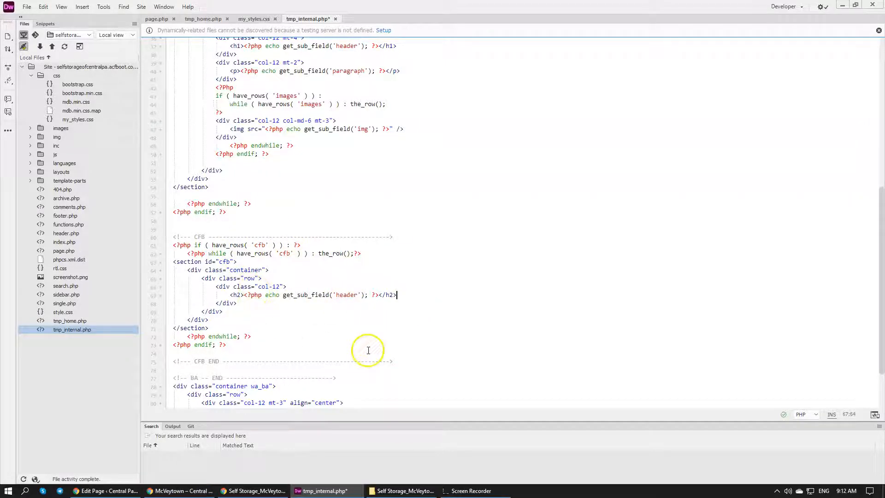
key(ctrl+s)
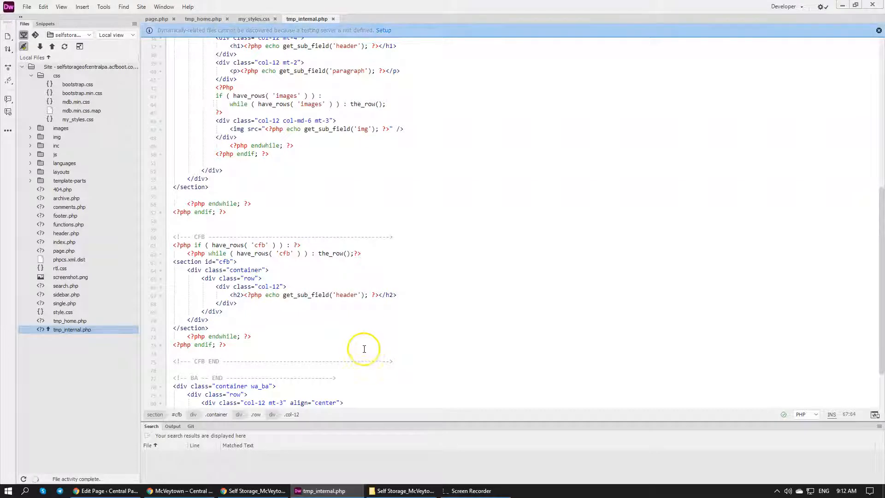
Compare the CFB group and Header field in Chrome's page editor with the 'cfb' and 'header' names in Dreamweaver's code
click(216, 489)
click(118, 489)
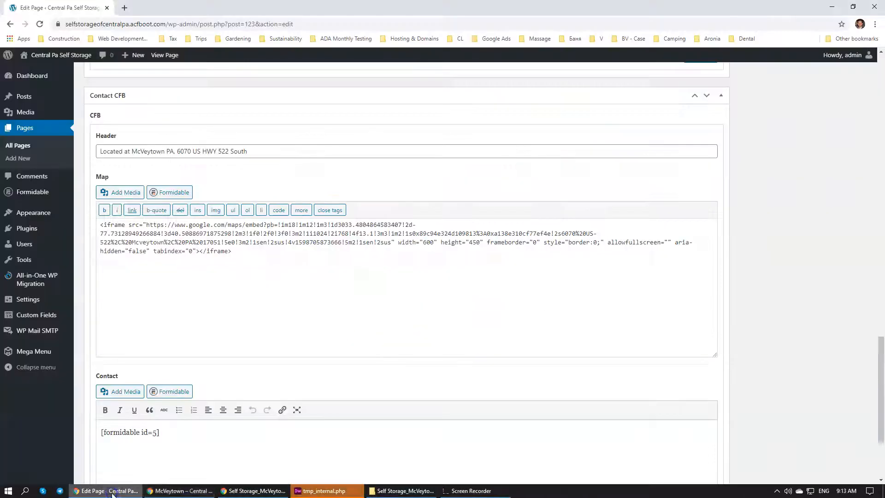
scroll(168, 321, down, 3)
scroll(166, 327, up, 5)
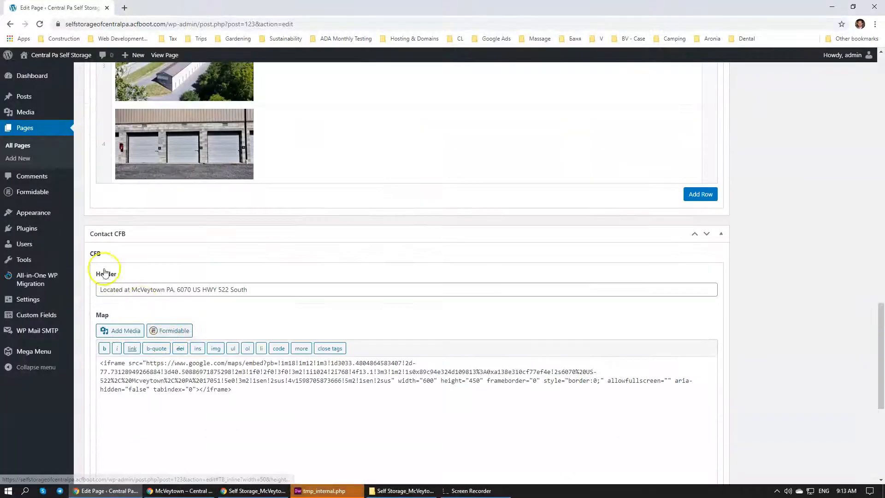
click(310, 490)
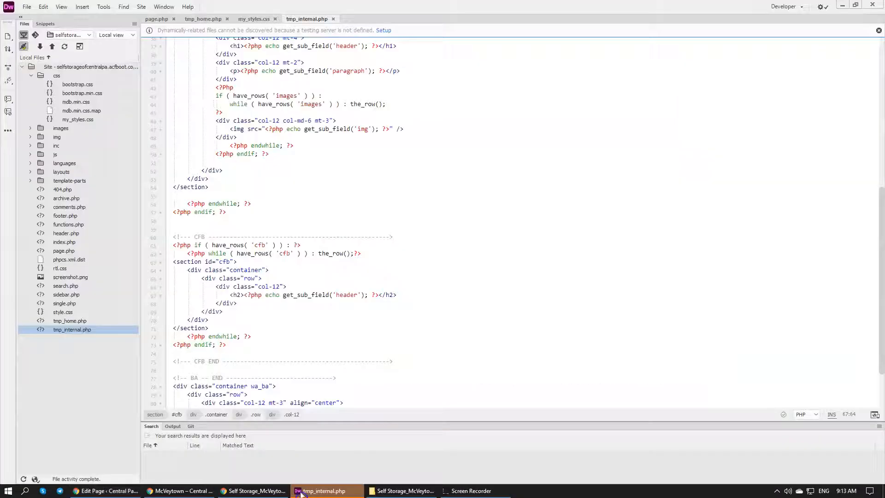
double_click(258, 244)
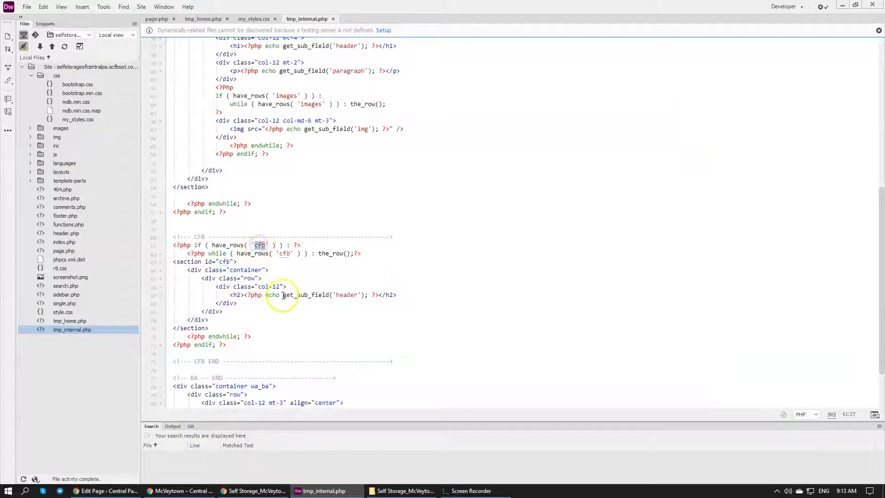
double_click(349, 295)
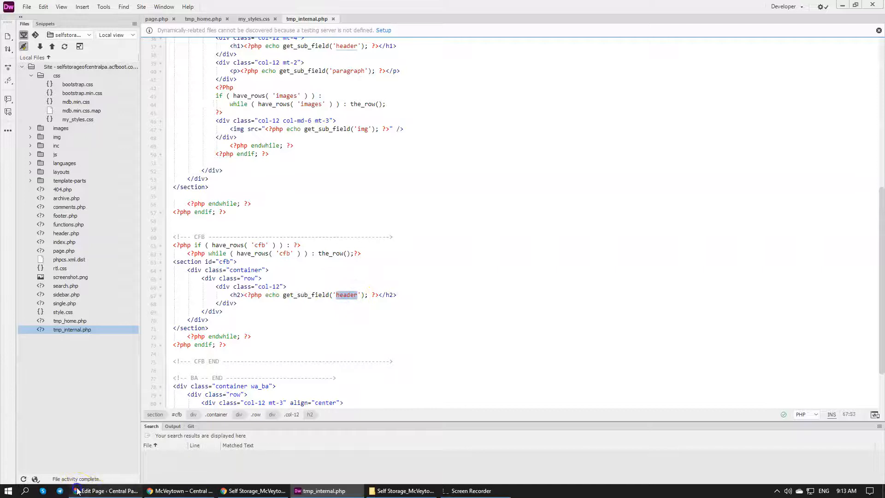
Reload the live McVeytown page in Chrome and examine the CFB heading below the photos
click(106, 490)
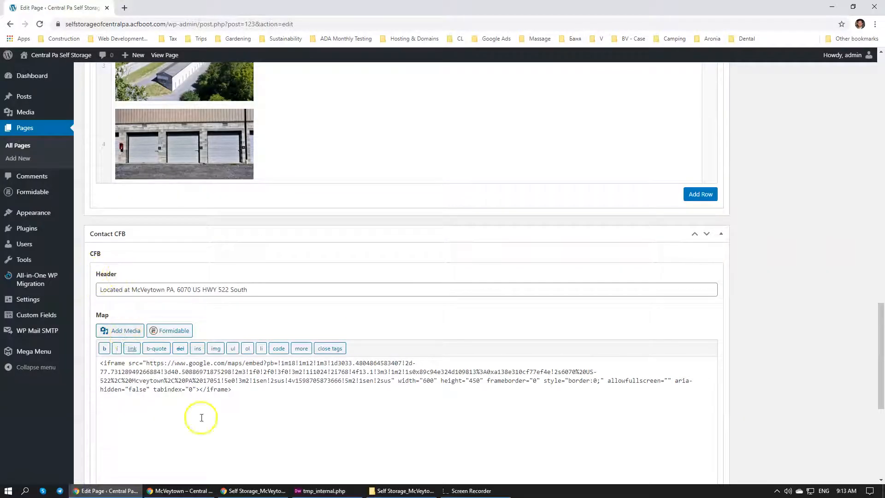
click(179, 490)
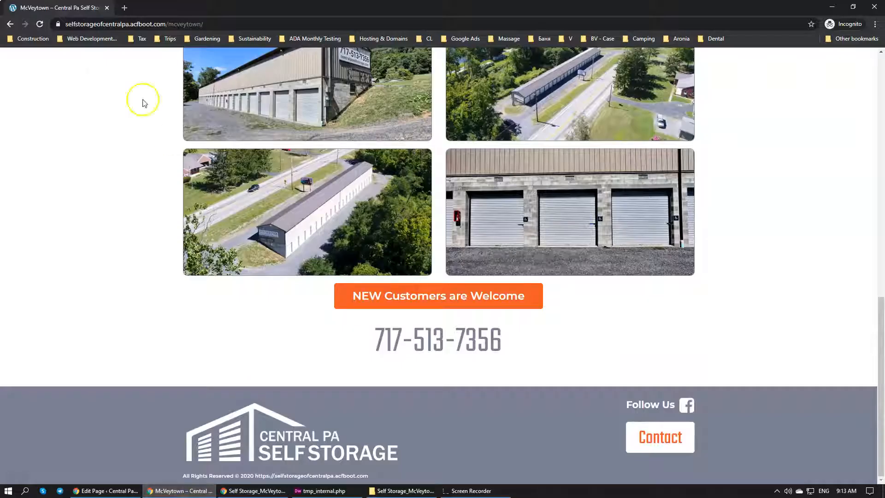
click(39, 24)
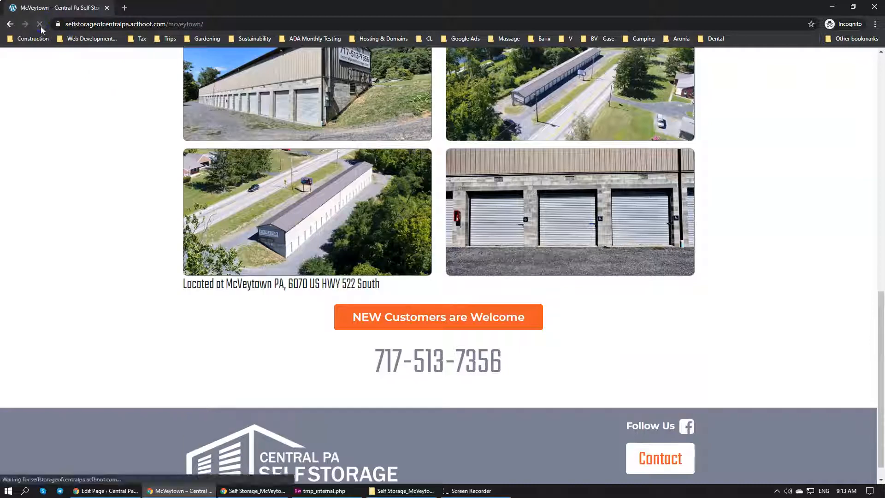
drag(329, 284, 254, 285)
drag(210, 284, 206, 284)
click(195, 283)
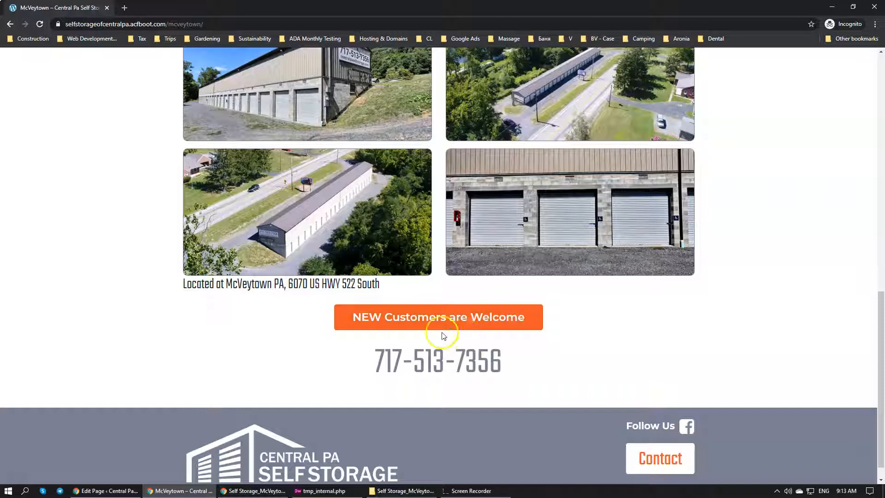
In Dreamweaver, add a second div with class "col-12" after the heading's div in the cfb section, with an empty line inside
click(315, 491)
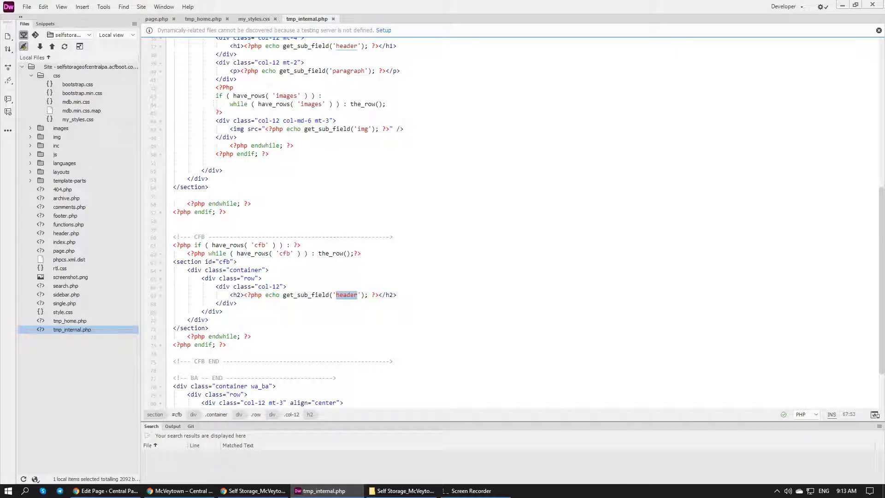
click(422, 295)
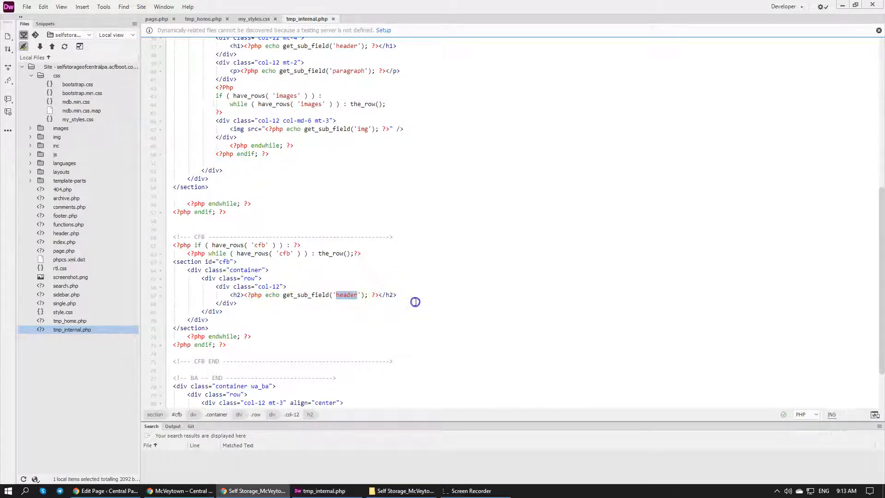
key(Return)
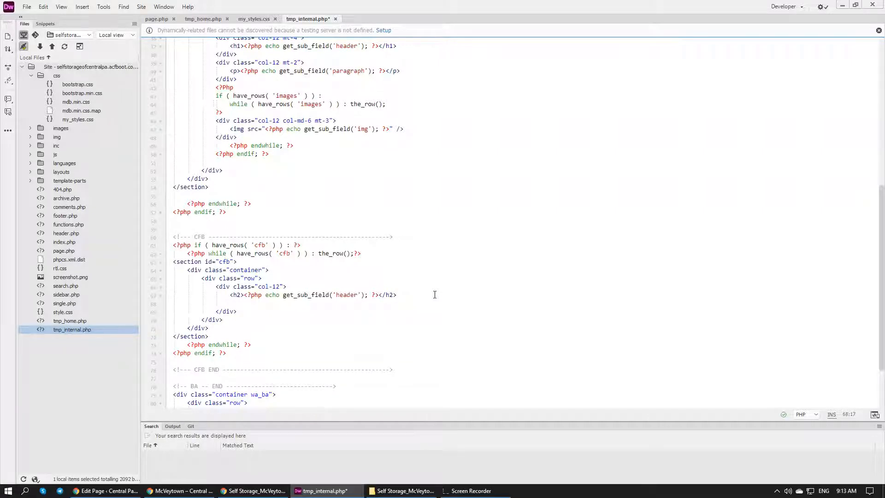
text(<)
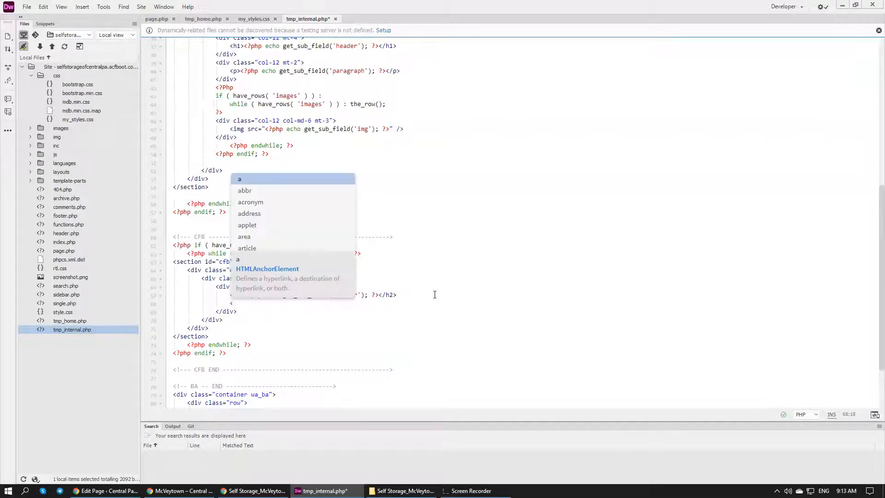
key(BackSpace)
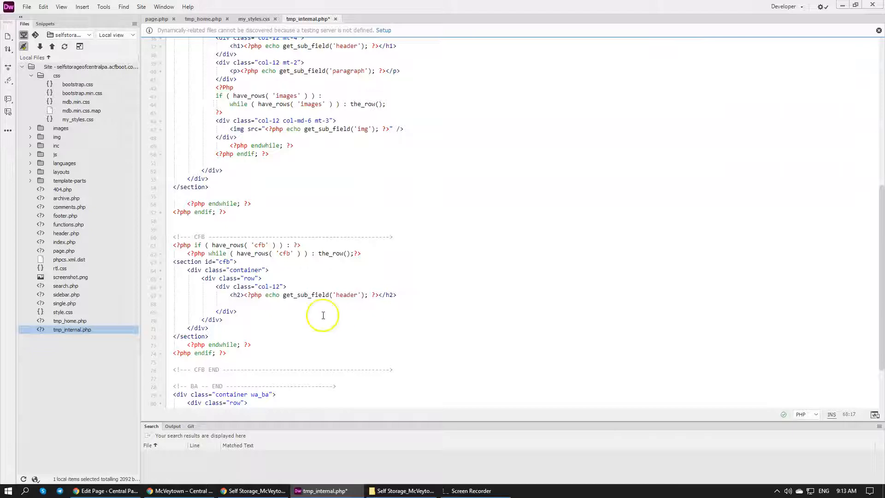
drag(330, 300, 458, 291)
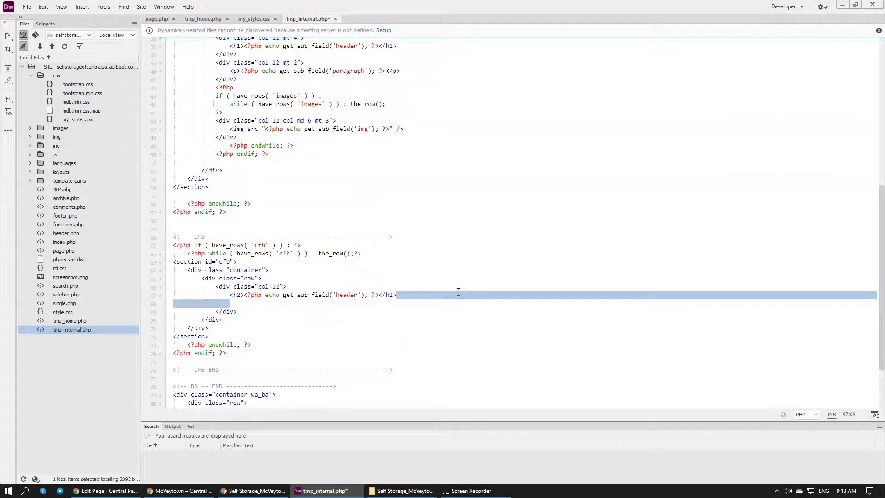
key(BackSpace)
key(Return)
text(<div class="col-12"></div>)
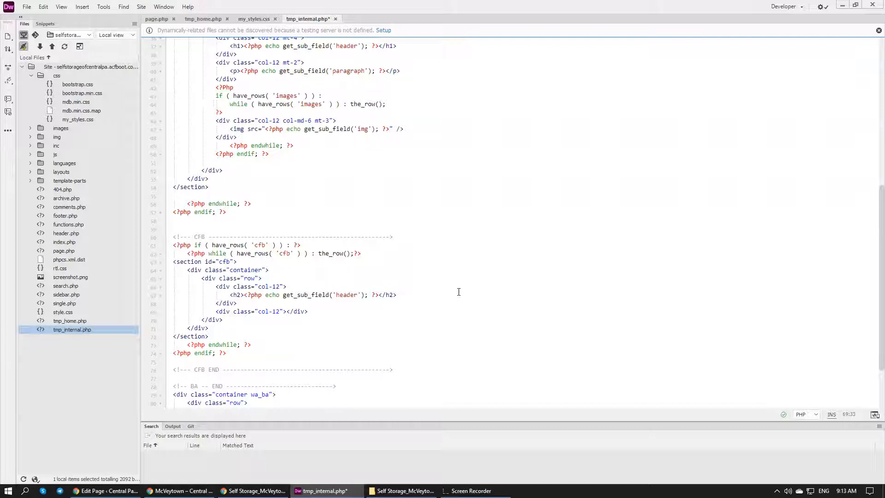
key(Return)
key(Return)
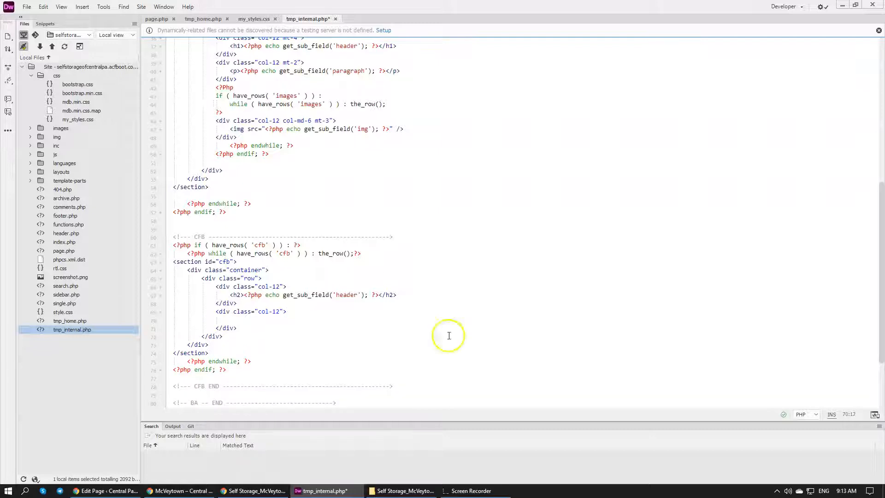
Add the "mt-4" class to both col-12 divs in the cfb section
click(280, 312)
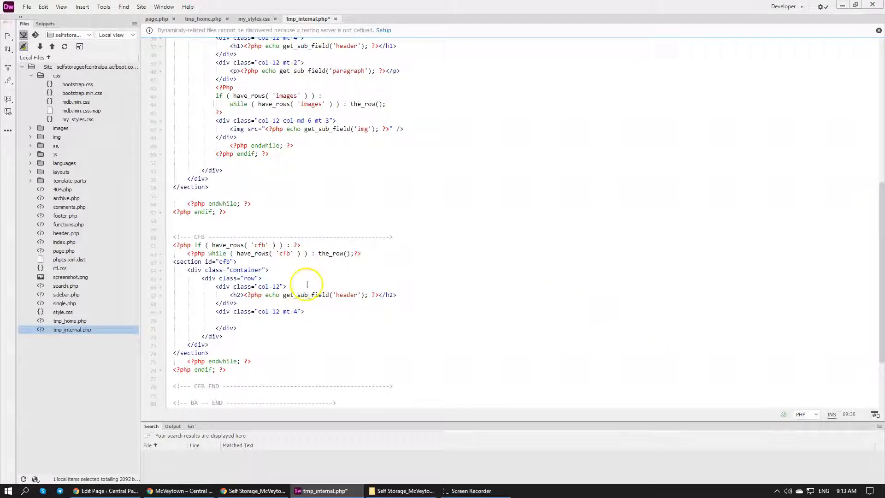
click(280, 286)
text(mt-4)
click(314, 318)
click(208, 299)
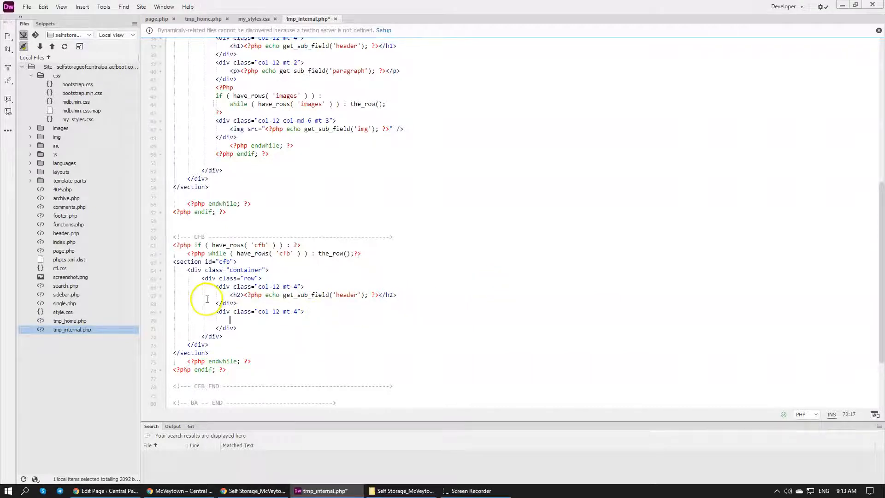
Duplicate the empty "col-12 mt-4" div directly below itself in the cfb row
drag(239, 328, 227, 313)
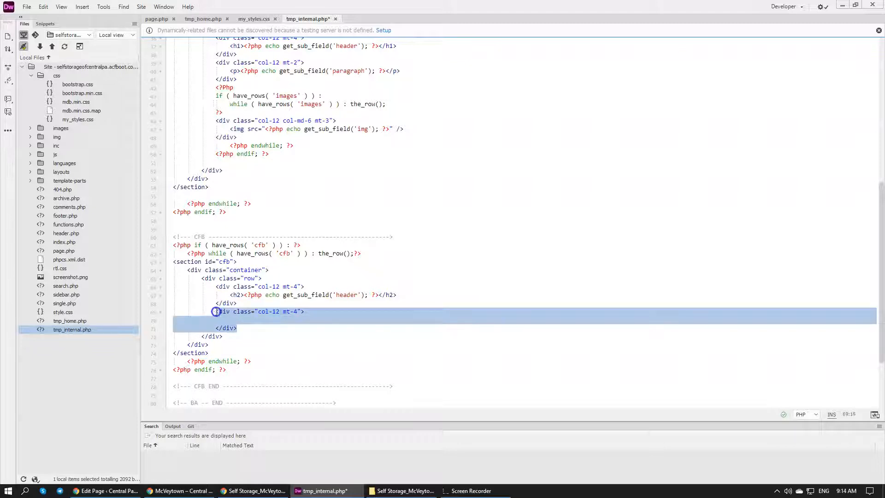
click(249, 332)
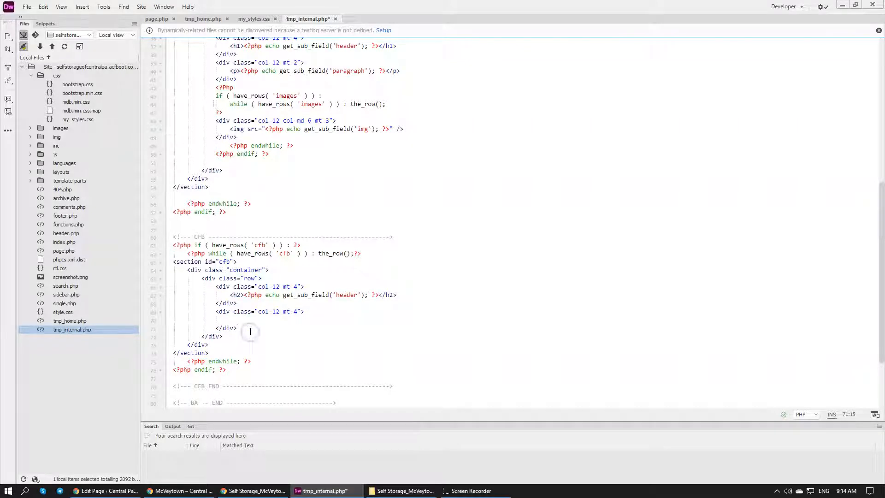
key(Return)
text(<div class="col-12 mt-4">  </div>)
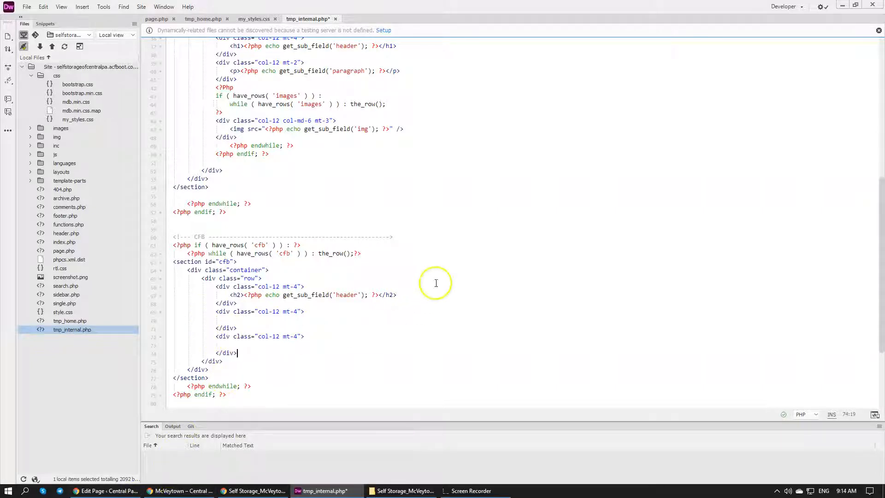
Copy the get_sub_field('header') PHP echo from the h2 into both empty "col-12 mt-4" divs
drag(379, 295, 244, 294)
key(ctrl+c)
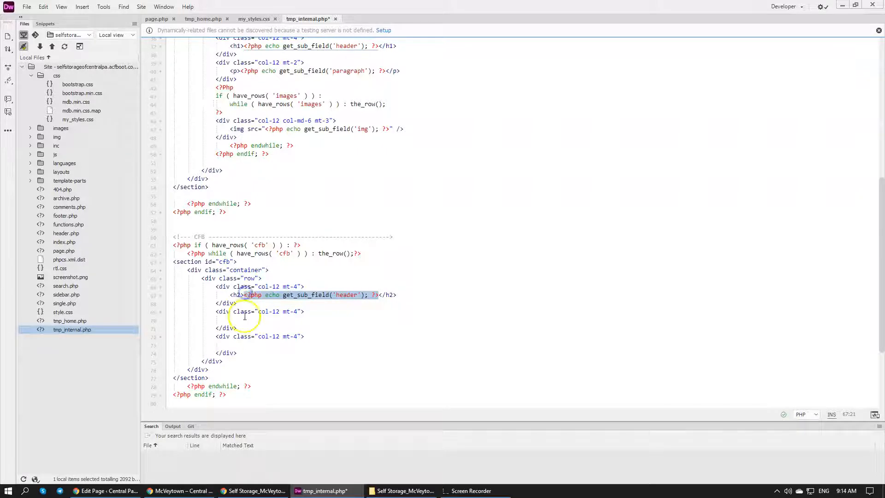
click(244, 320)
key(ctrl+v)
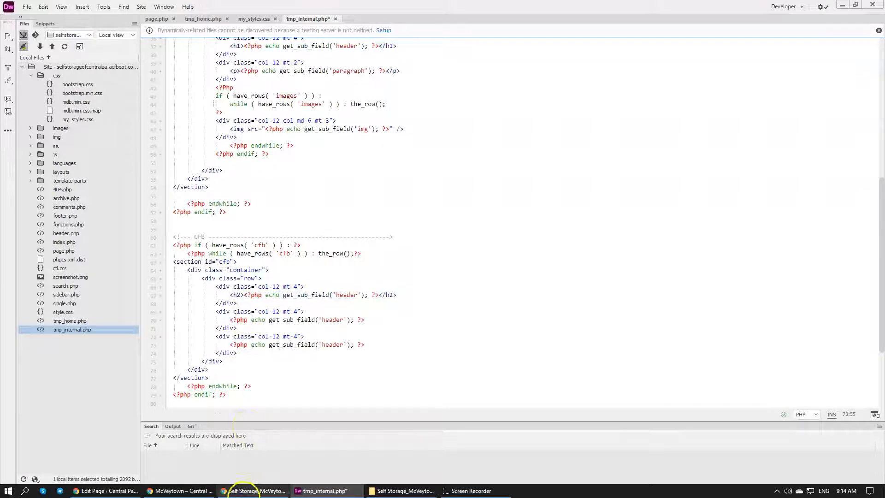
Check the CFB field names in Chrome's page editor and set the second div's sub-field name to 'map' in Dreamweaver
click(173, 490)
click(115, 491)
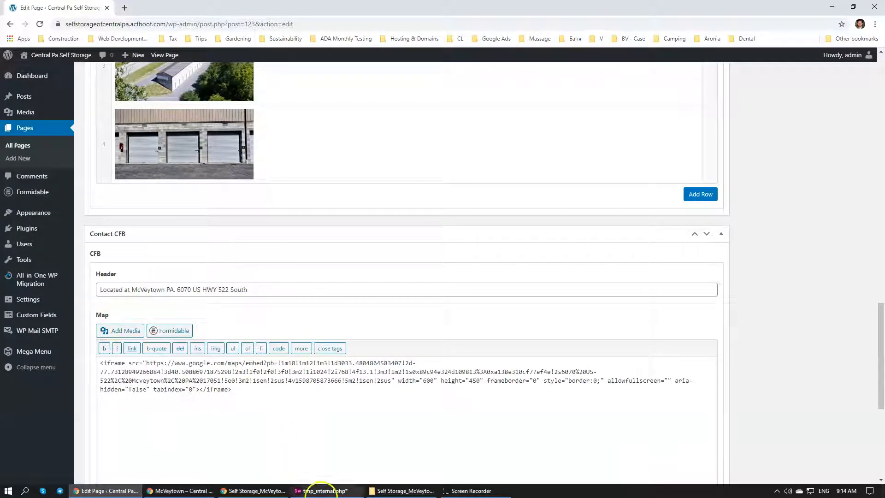
click(322, 490)
double_click(333, 320)
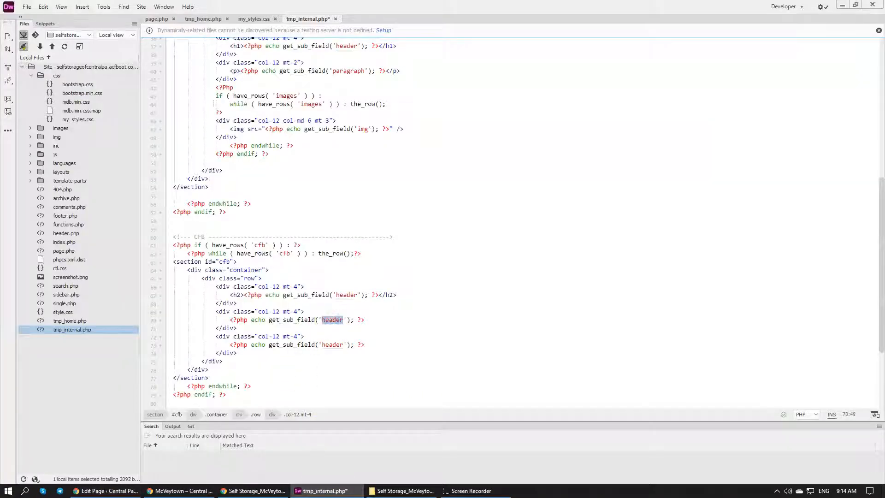
text(ma)
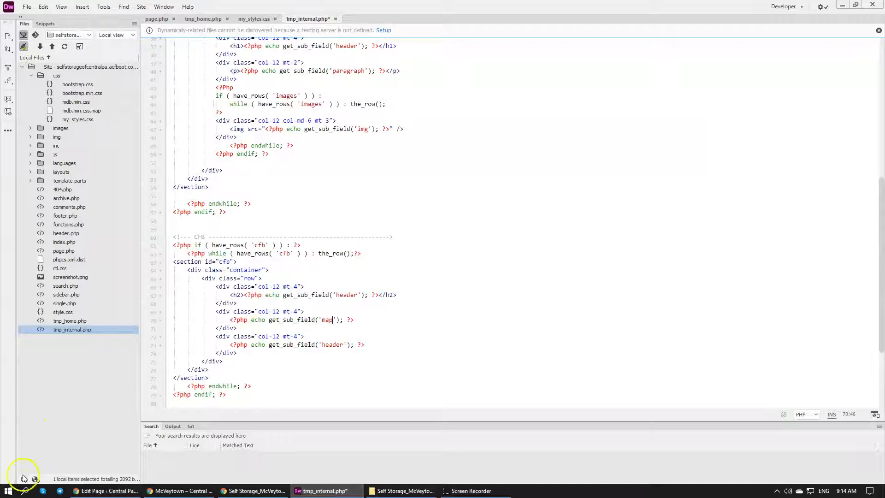
text(p)
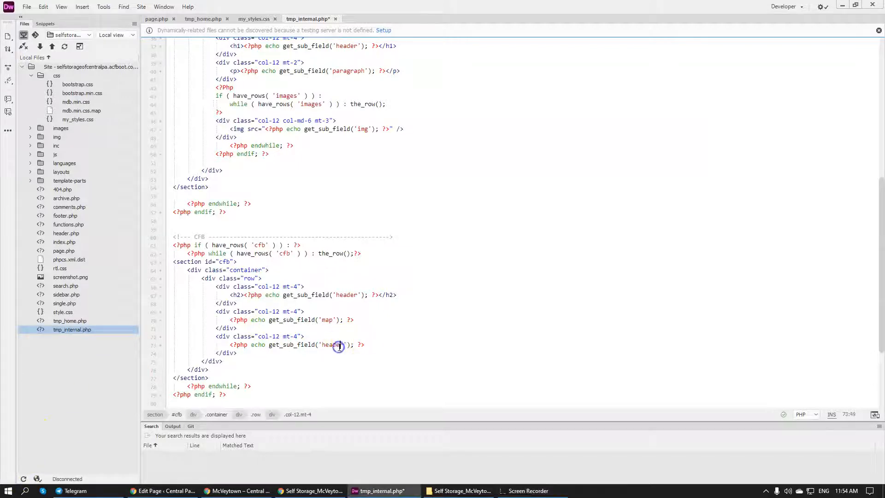
Check the Contact field in Chrome's page editor, set the third div's sub-field name to 'contact' in Dreamweaver, and save the file
double_click(332, 344)
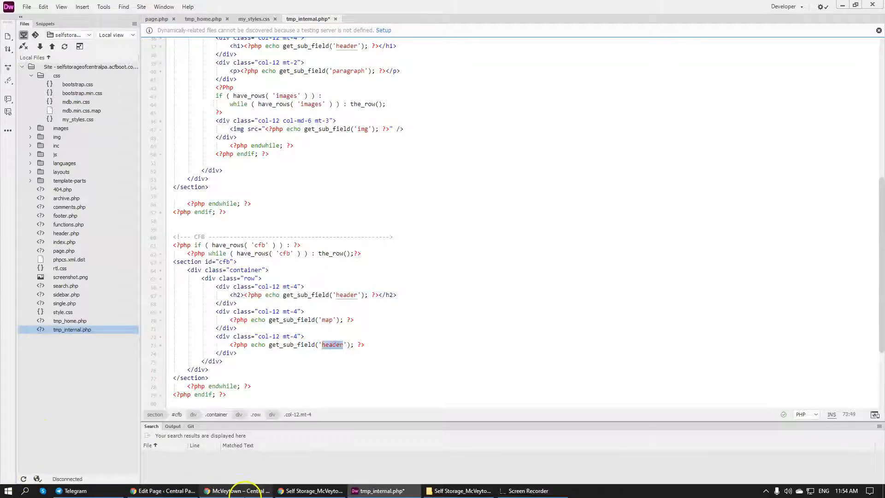
click(239, 490)
click(175, 490)
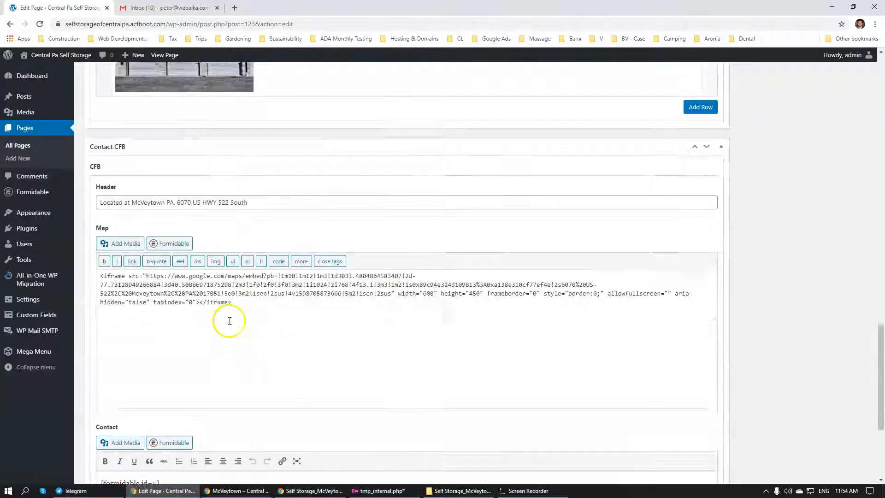
scroll(229, 321, down, 4)
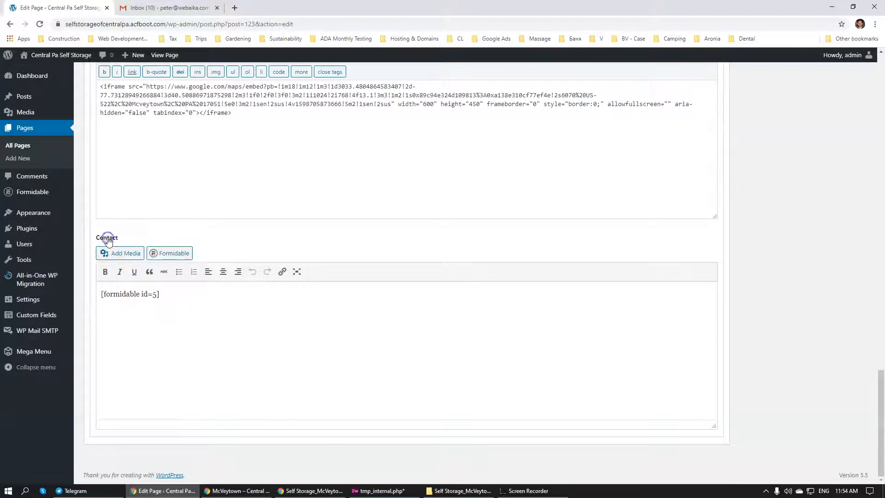
click(380, 490)
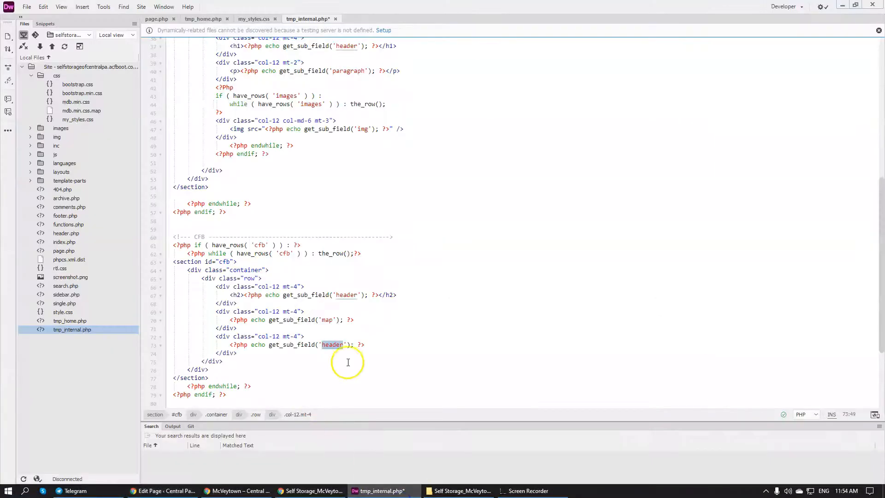
text(contact)
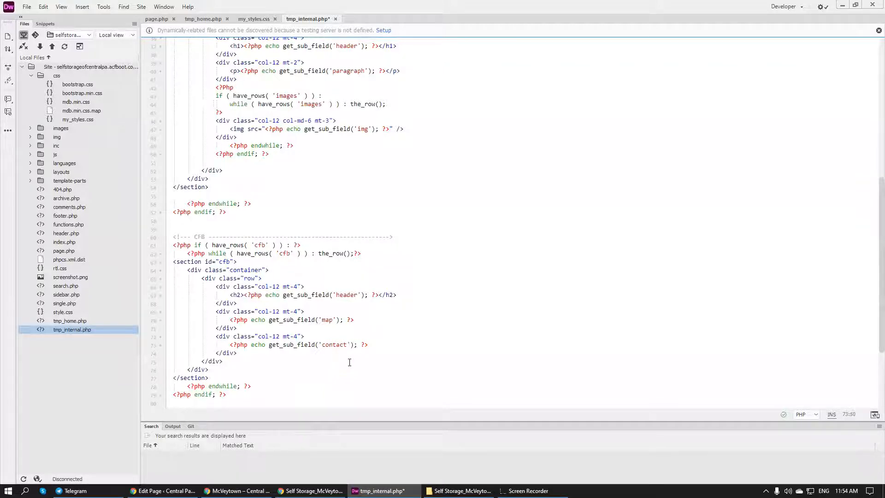
key(ctrl+s)
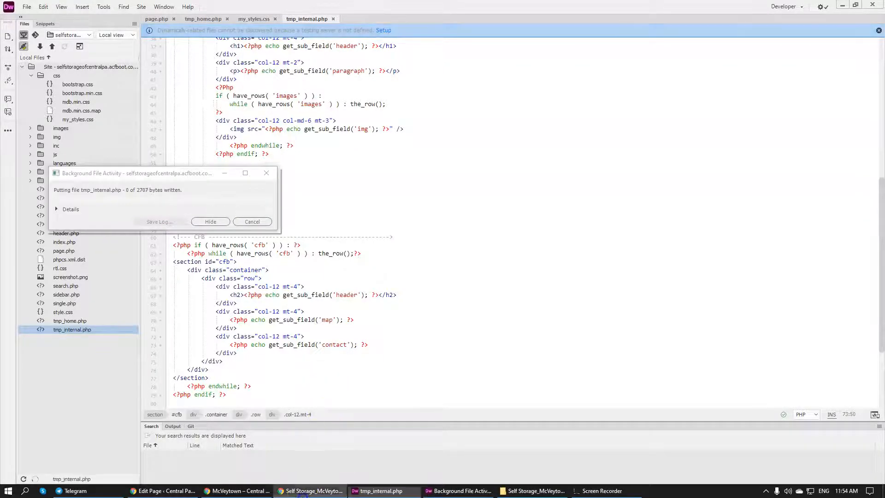
Reload the live McVeytown page in Chrome and examine the CFB heading, map and contact form
click(231, 490)
click(41, 25)
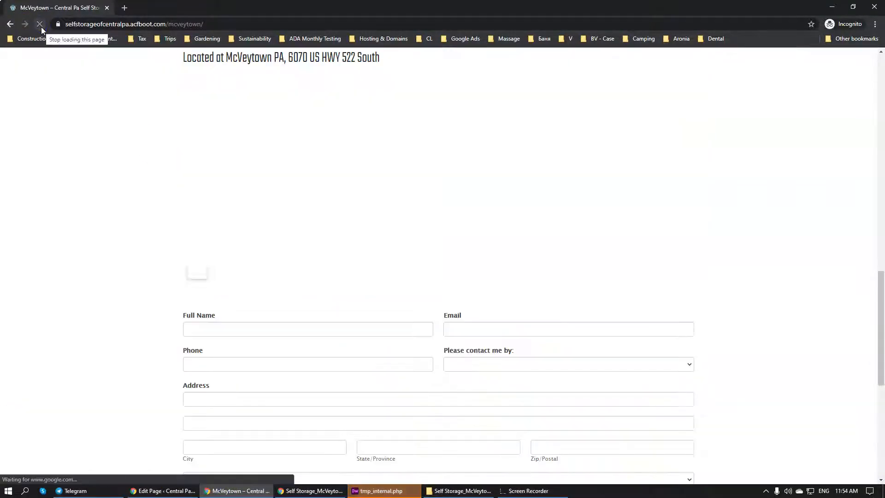
scroll(639, 179, up, 3)
scroll(638, 182, down, 3)
scroll(535, 174, up, 4)
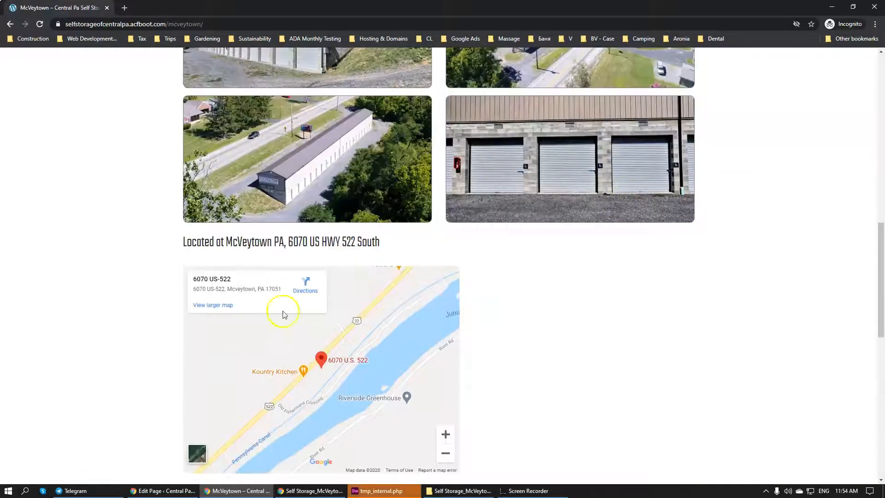
Examine the layout of the photos, map and contact form down the live McVeytown page
scroll(282, 310, down, 5)
scroll(316, 274, down, 3)
scroll(316, 285, down, 3)
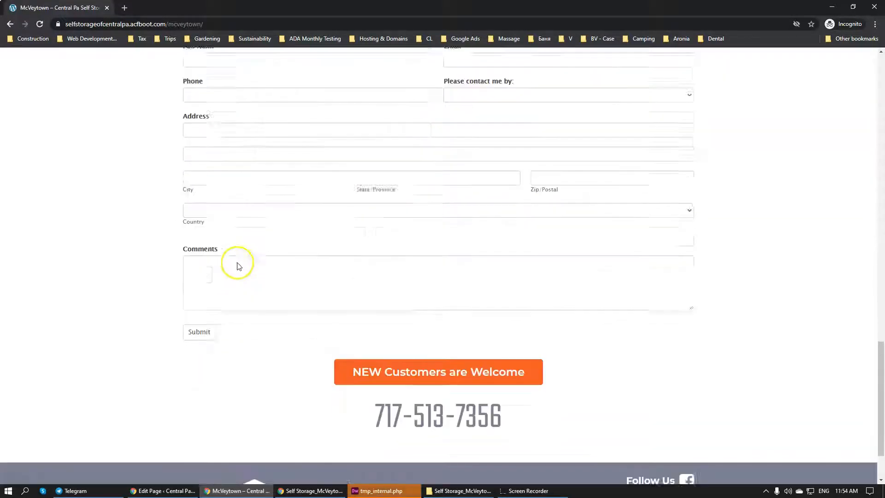
scroll(435, 312, up, 5)
scroll(436, 314, up, 6)
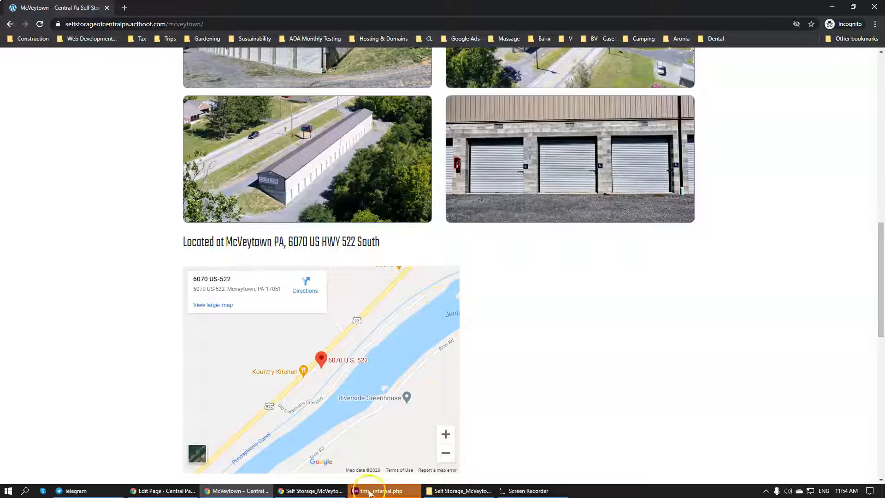
scroll(617, 318, down, 5)
scroll(618, 318, down, 5)
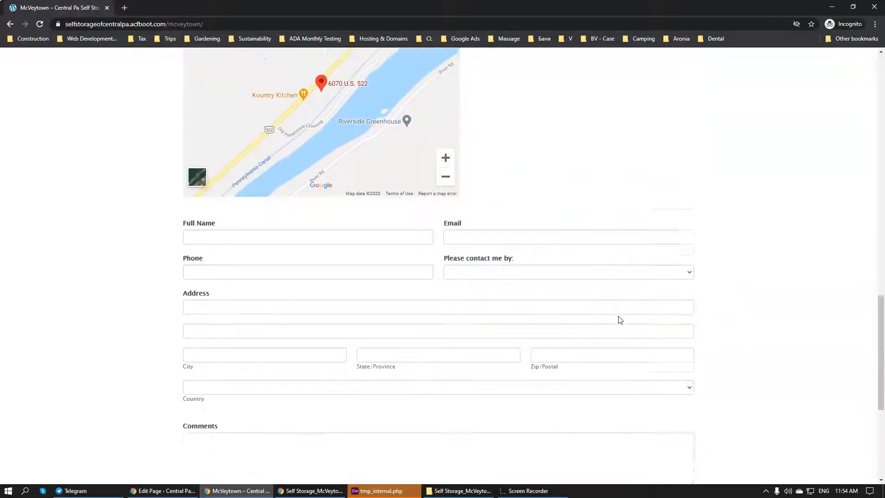
scroll(618, 318, up, 11)
scroll(618, 310, up, 2)
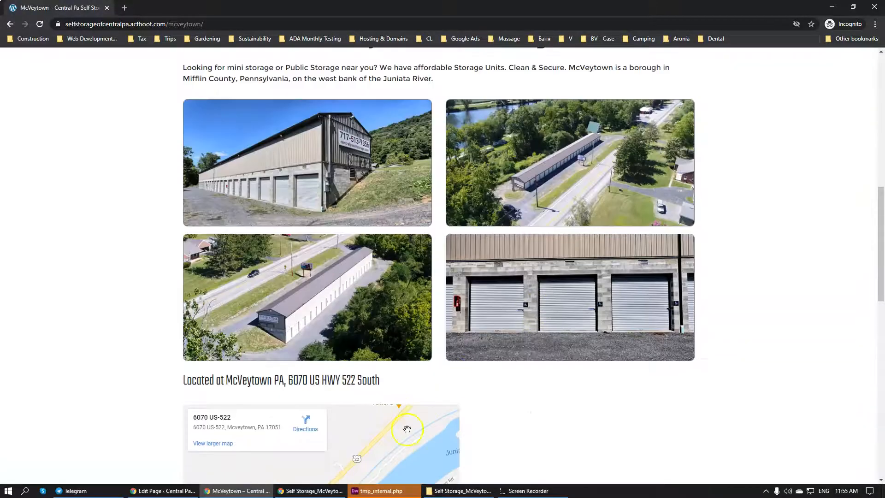
Copy the CFB comment line from tmp_internal.php in Dreamweaver and paste it below the FIMG END comment in my_styles.css
click(285, 493)
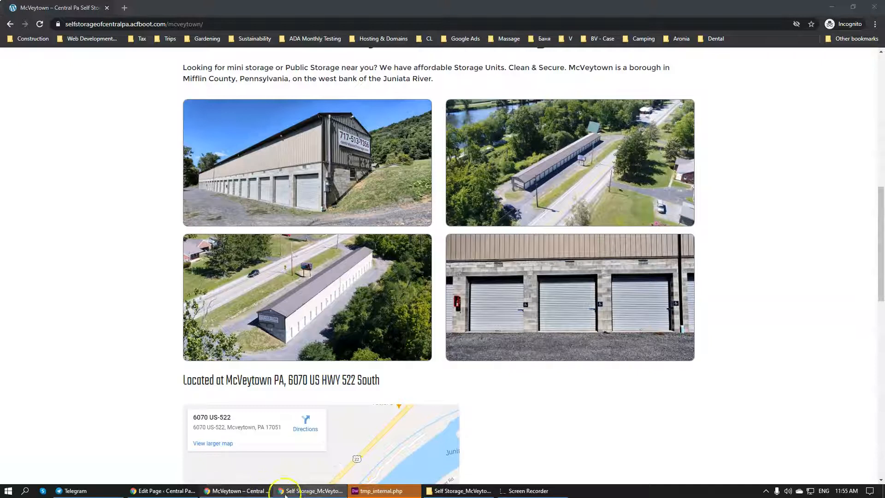
click(378, 490)
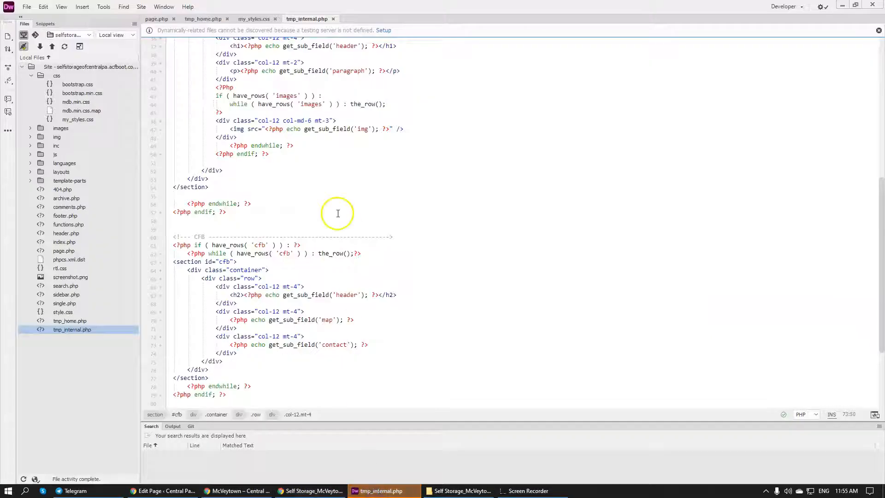
click(13, 481)
click(175, 238)
drag(175, 238, 401, 238)
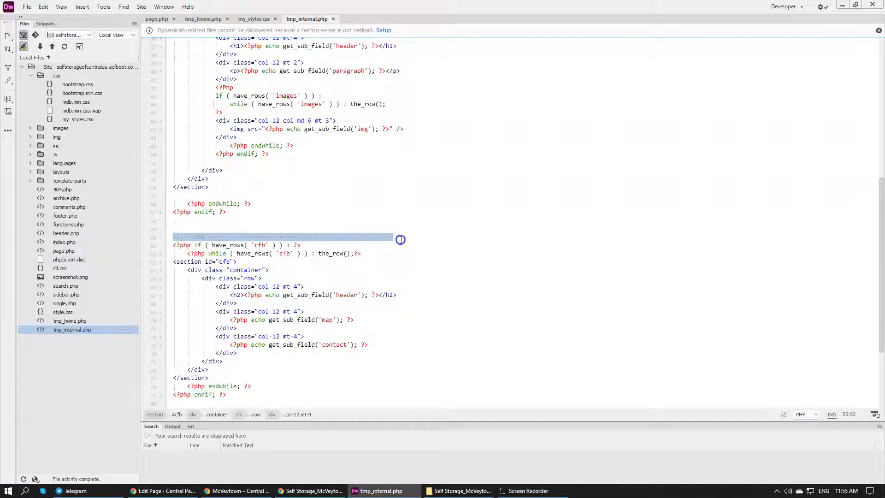
click(252, 20)
scroll(285, 237, down, 8)
scroll(289, 238, down, 20)
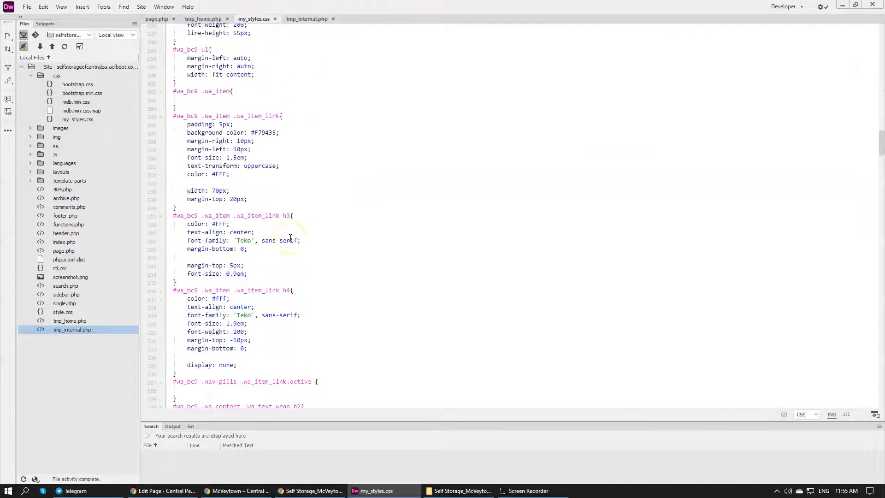
scroll(289, 222, down, 20)
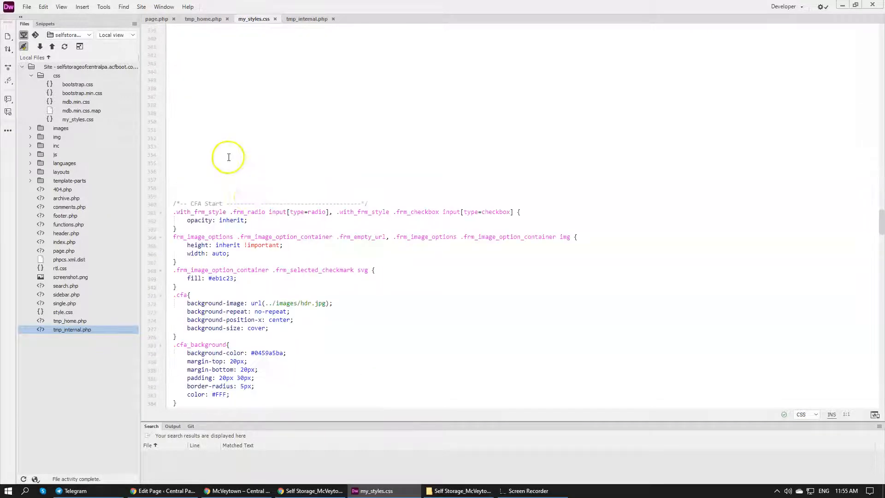
scroll(227, 157, up, 10)
click(198, 207)
text(<!--- CFB --------------------------------------------------->)
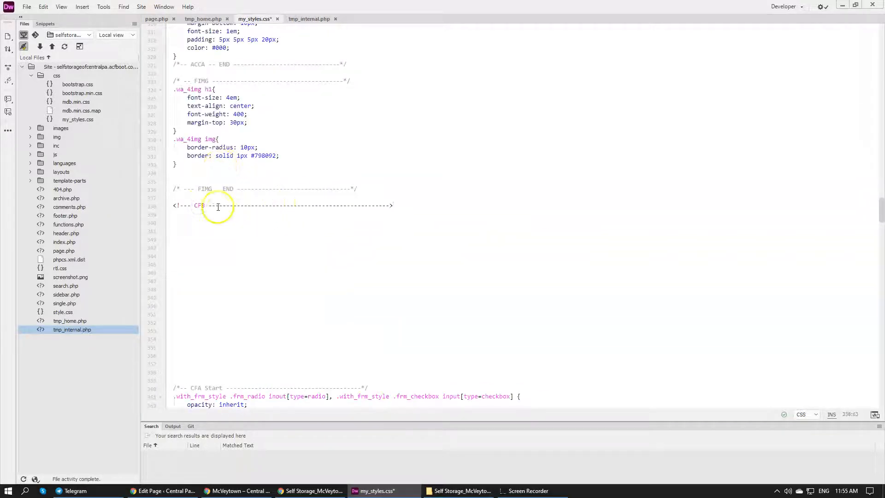
Convert the pasted CFB line into a CSS comment and add a matching "CFB END" comment several lines below it
click(174, 205)
click(181, 206)
drag(440, 206, 170, 198)
key(ctrl+c)
click(195, 275)
key(ctrl+v)
click(205, 273)
click(298, 262)
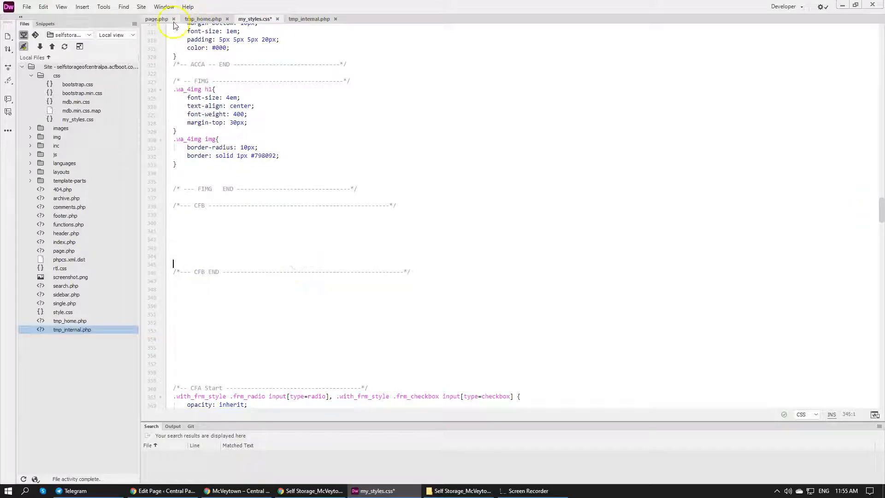
Check the section's id in tmp_internal.php and add an empty #cfb rule between the CFB comments in my_styles.css
click(307, 19)
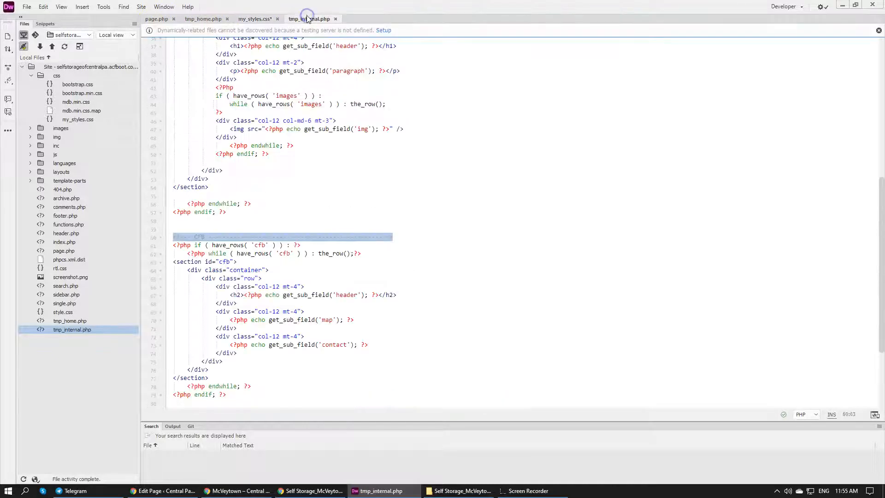
double_click(224, 261)
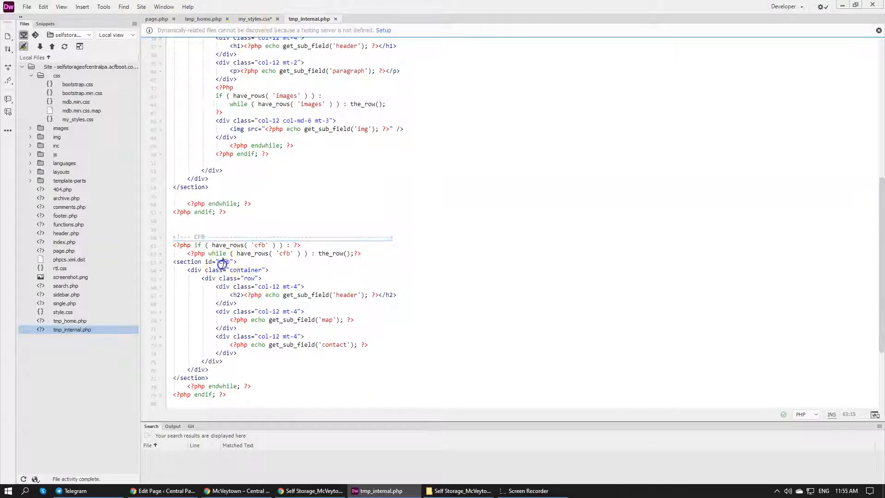
click(255, 19)
click(271, 222)
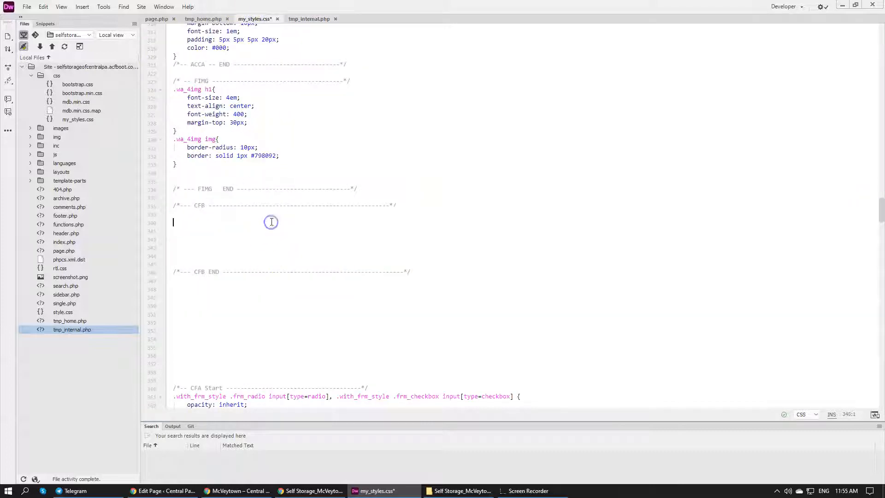
text({)
key(Return)
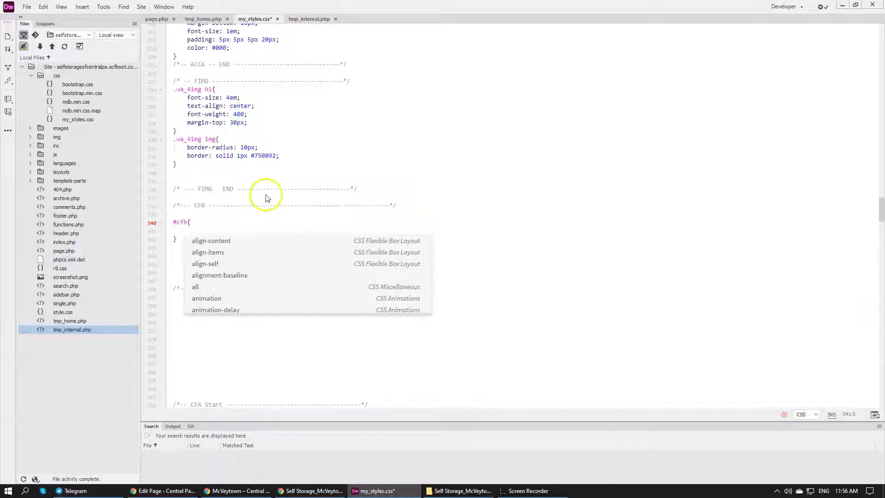
click(266, 198)
click(207, 20)
click(262, 19)
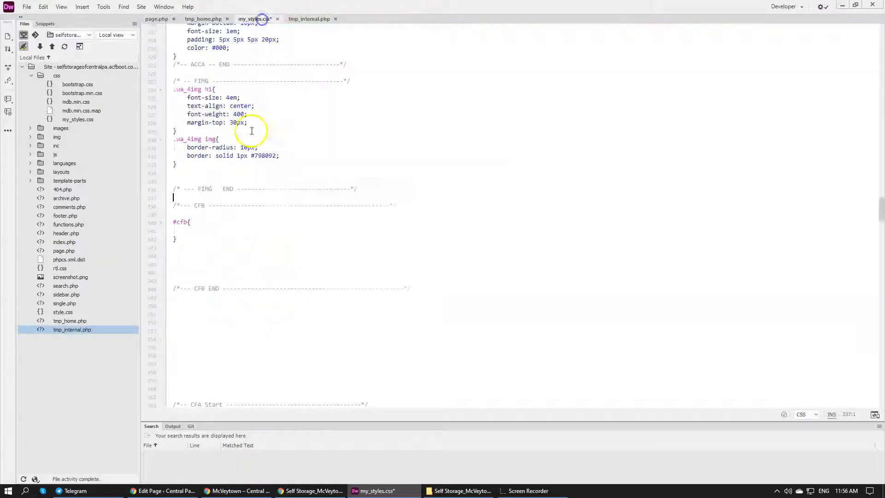
Check the heading tag in tmp_internal.php's CFB section and add an empty "#cfb h2" rule below the #cfb rule in my_styles.css
click(293, 20)
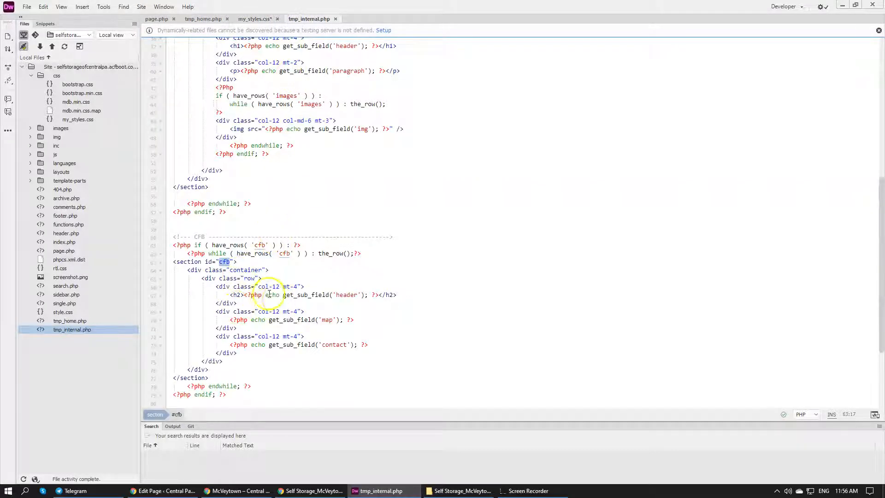
click(255, 19)
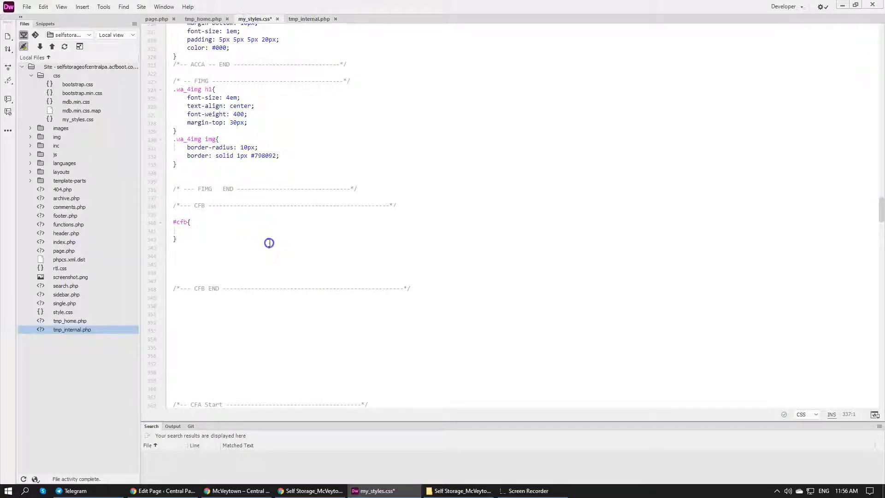
key(Return)
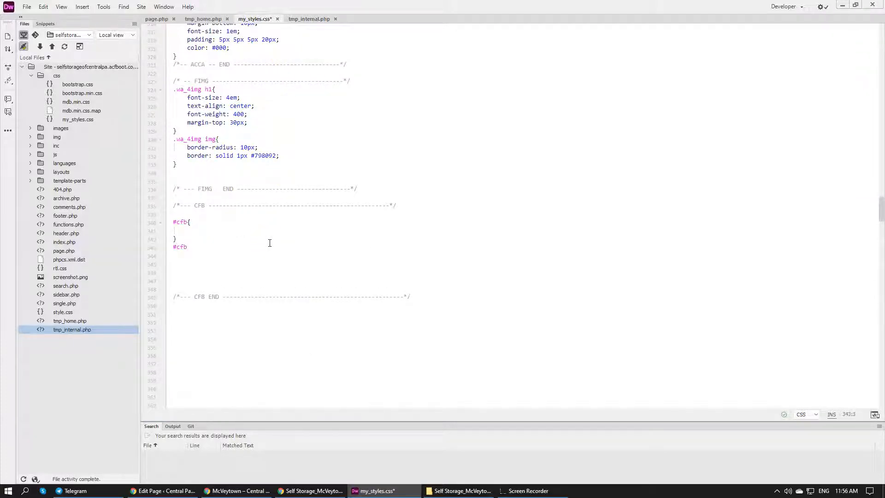
text(#cfb h2{)
key(Return)
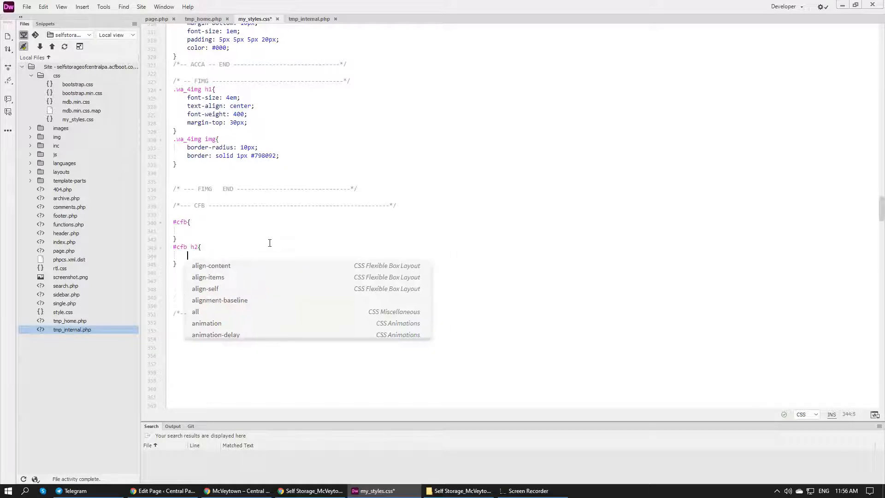
click(269, 241)
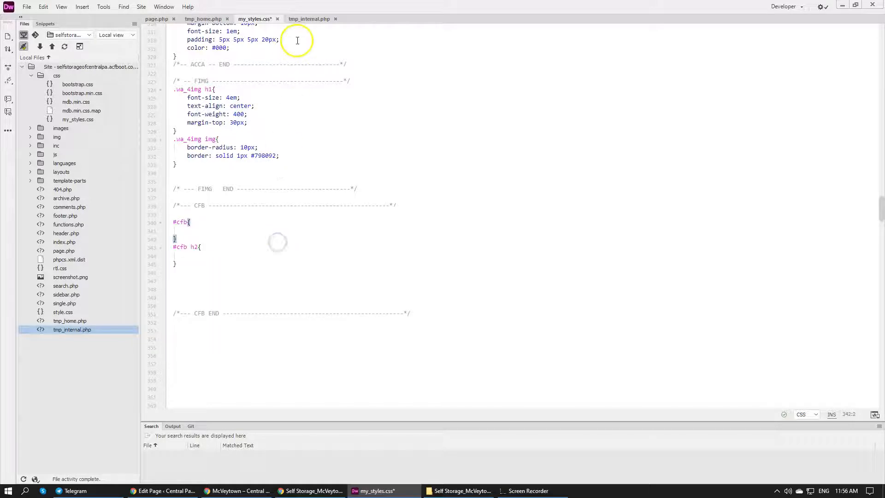
Check the map's embed tag in Chrome's page editor, then add an empty "#cfb iframe" rule in Dreamweaver's my_styles.css and save it
click(309, 18)
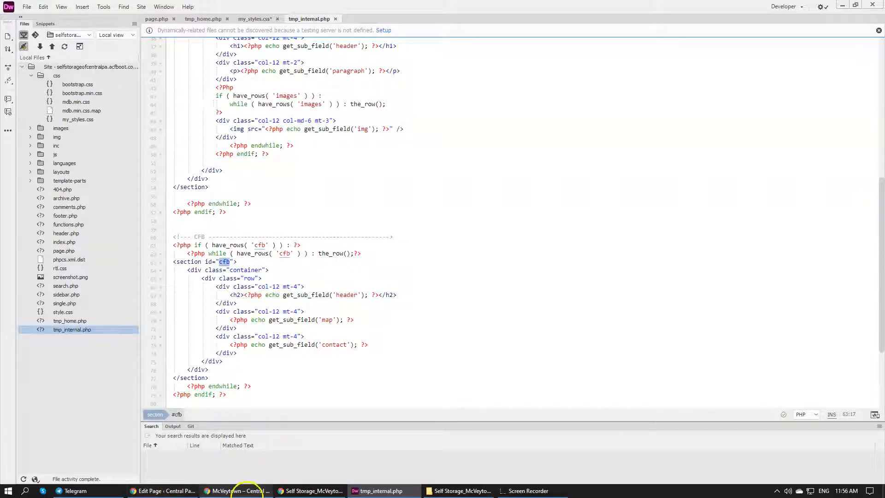
click(164, 490)
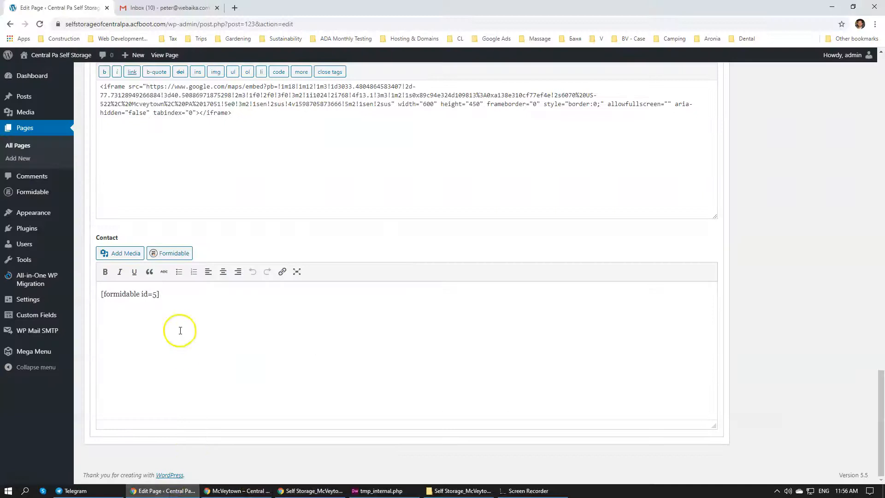
scroll(198, 319, up, 5)
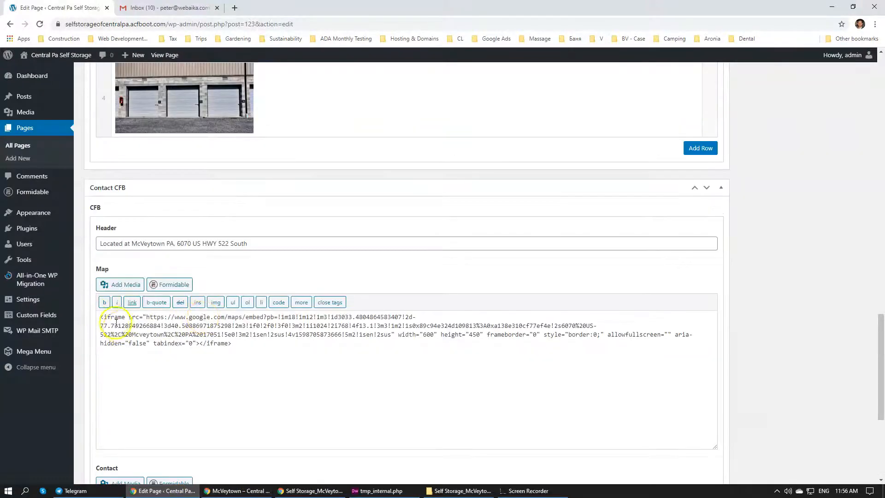
click(377, 491)
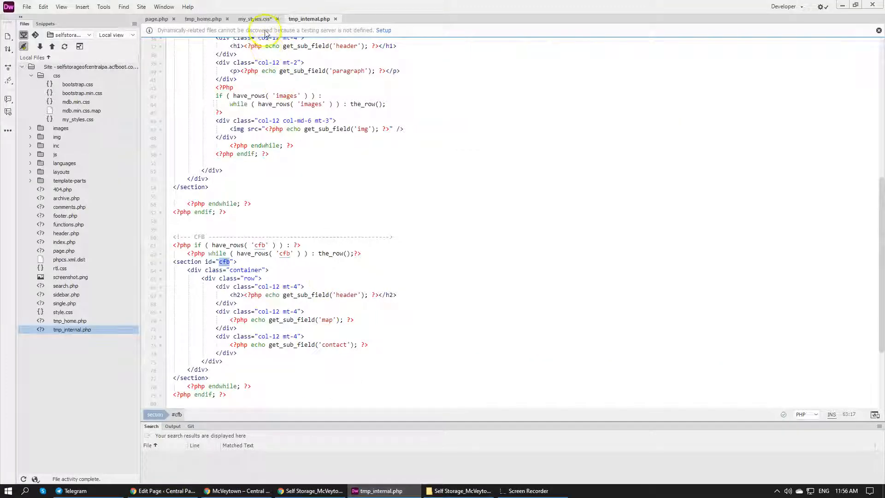
click(255, 18)
click(202, 265)
drag(174, 251, 168, 247)
click(191, 288)
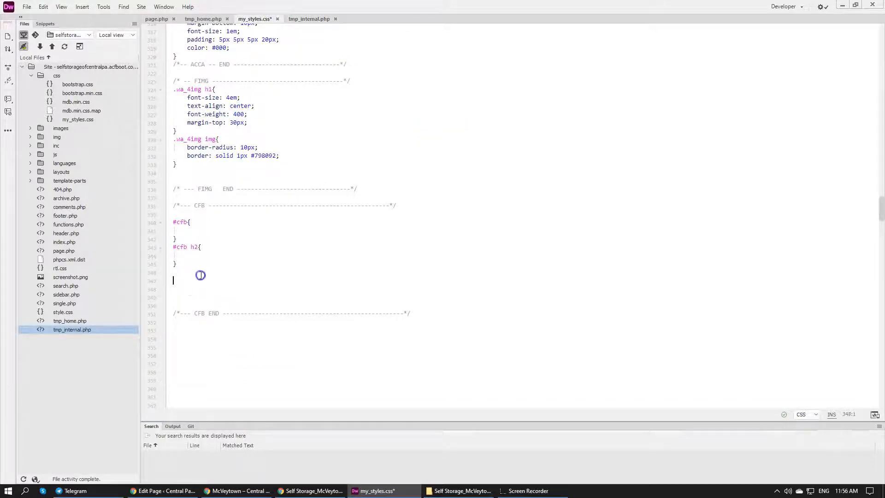
key(ctrl+v)
click(196, 267)
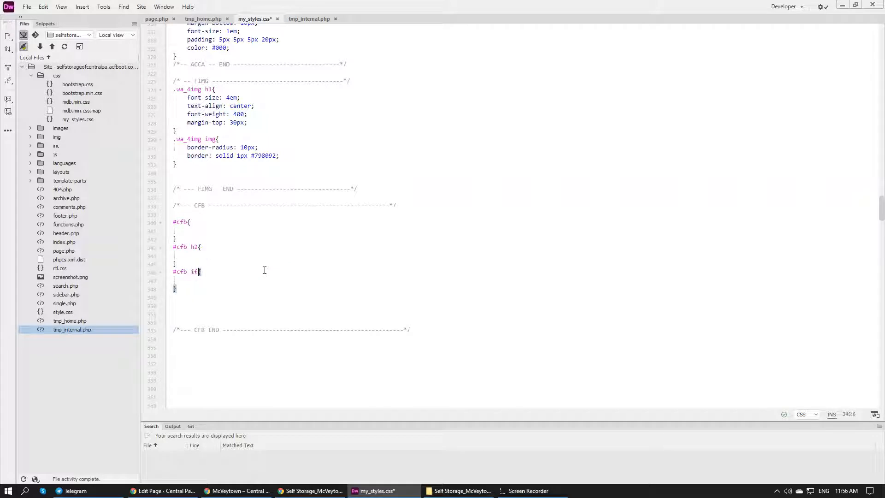
click(249, 272)
Add an empty div with class "wa_intcont" above the contact echo in the CFB section's third column of tmp_internal.php
click(208, 18)
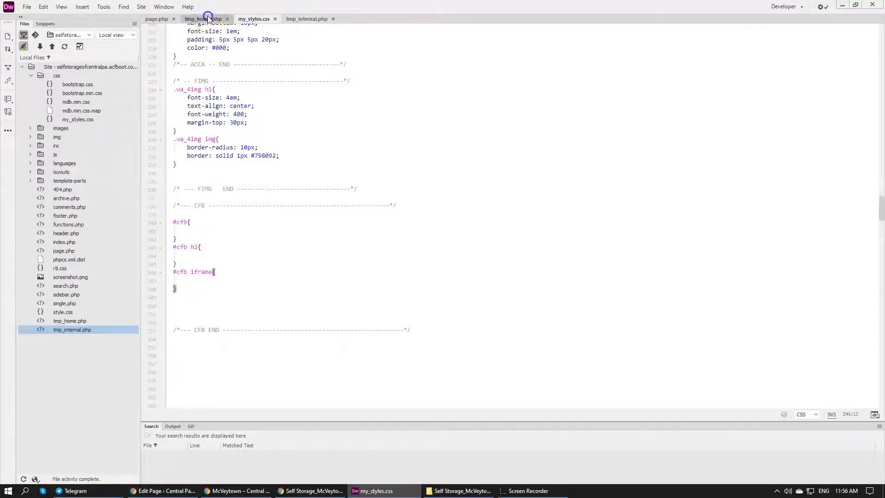
click(297, 21)
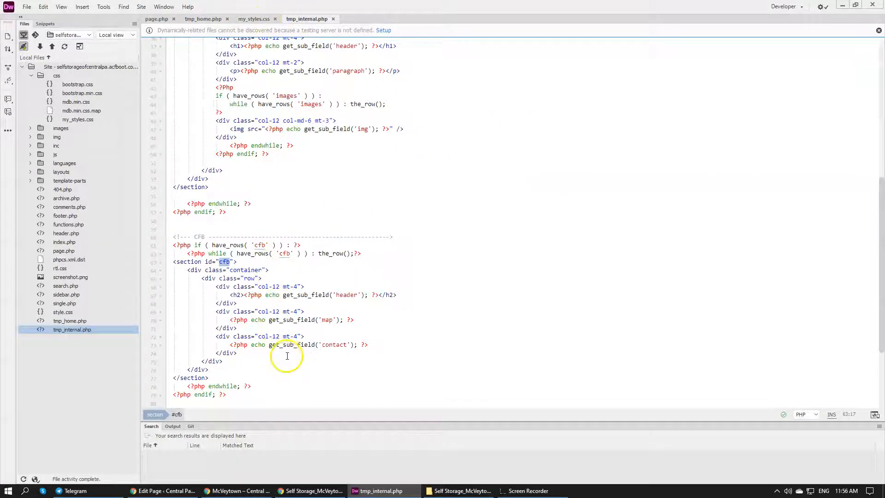
click(333, 336)
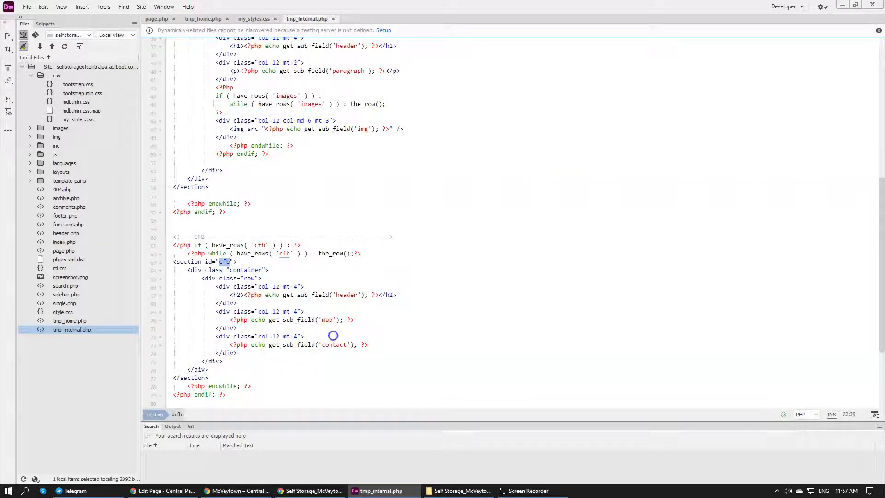
key(Return)
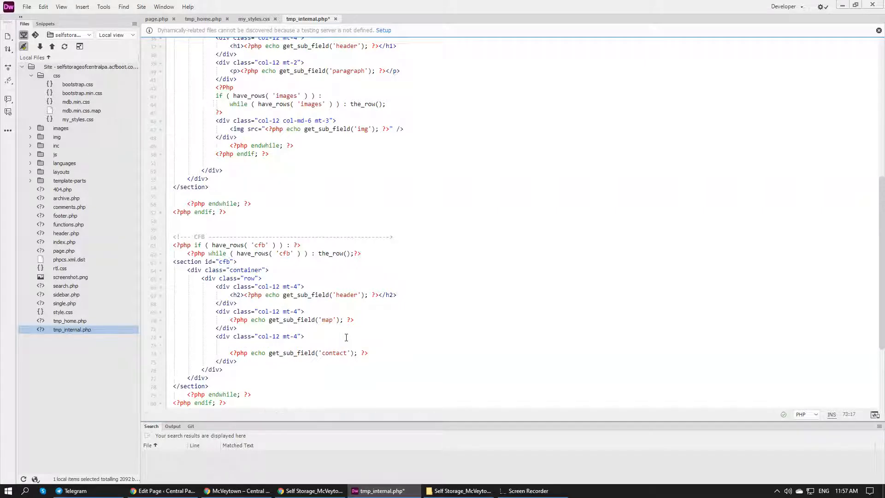
text(<div c)
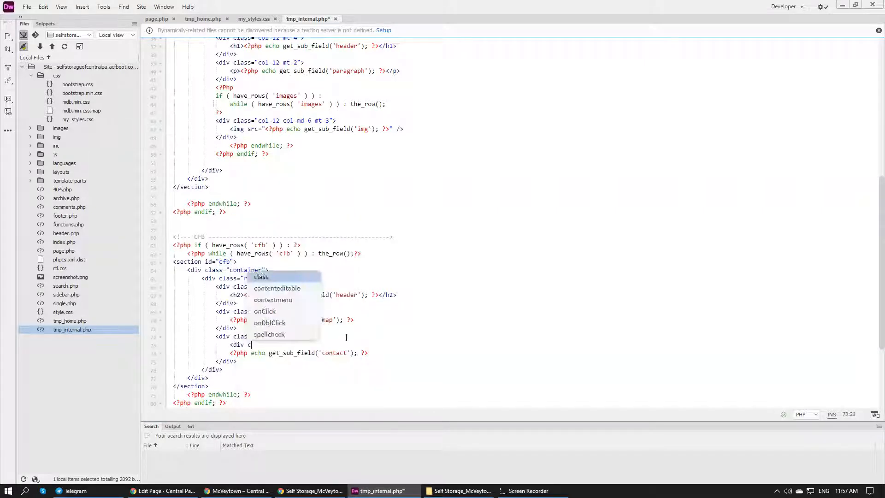
key(Return)
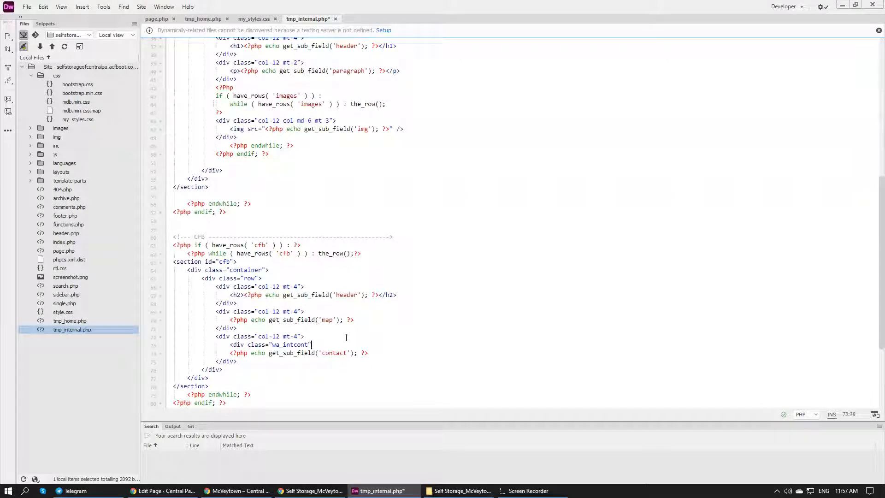
key(Return)
key(Return)
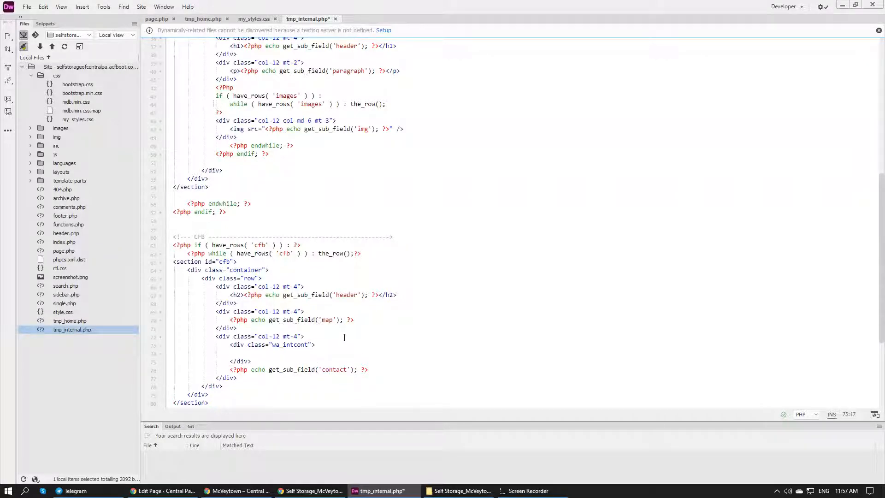
Move the contact field's PHP echo inside the wa_intcont div, remove the leftover blank line and save tmp_internal.php
click(230, 370)
key(shift+Home)
key(shift+End)
key(ctrl+x)
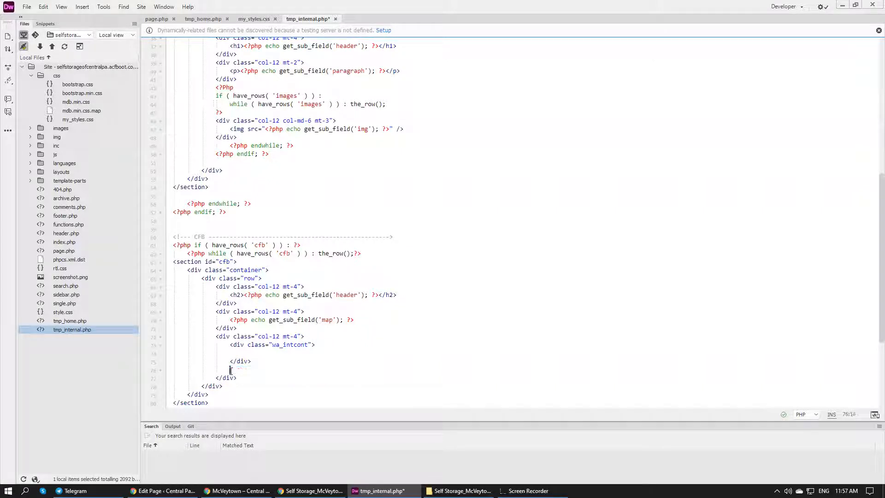
key(ctrl+v)
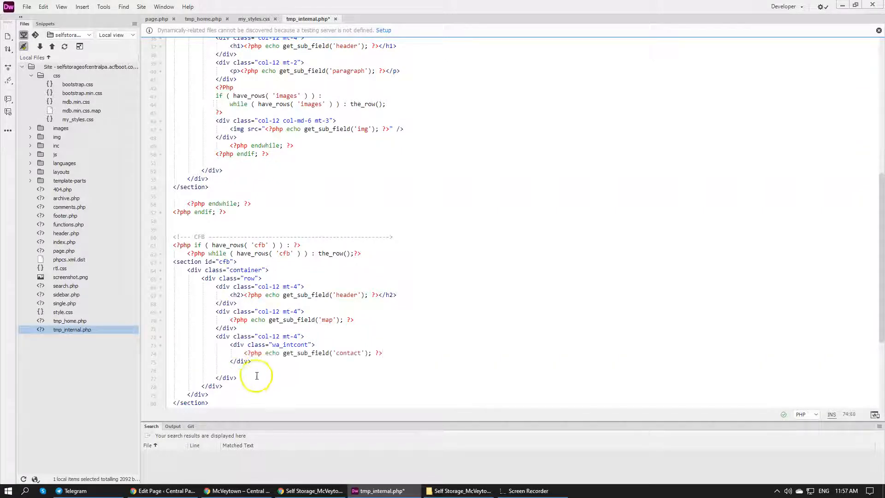
drag(257, 370, 282, 360)
key(Delete)
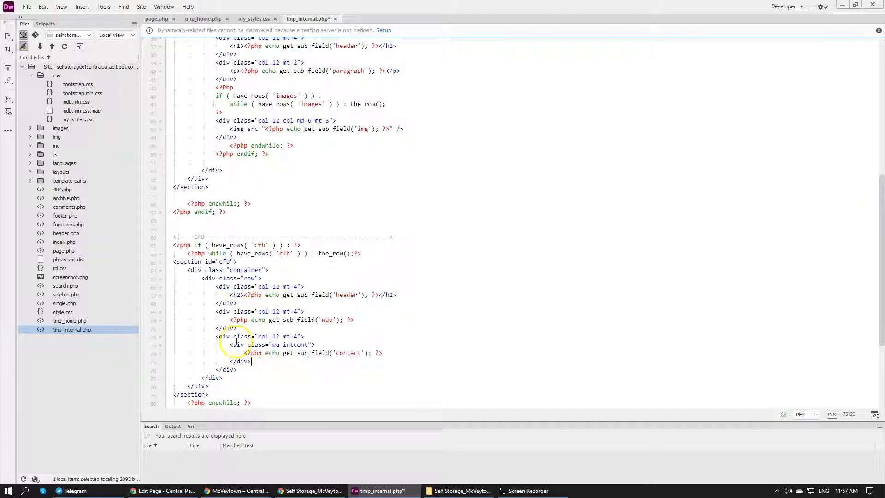
click(331, 338)
key(ctrl+s)
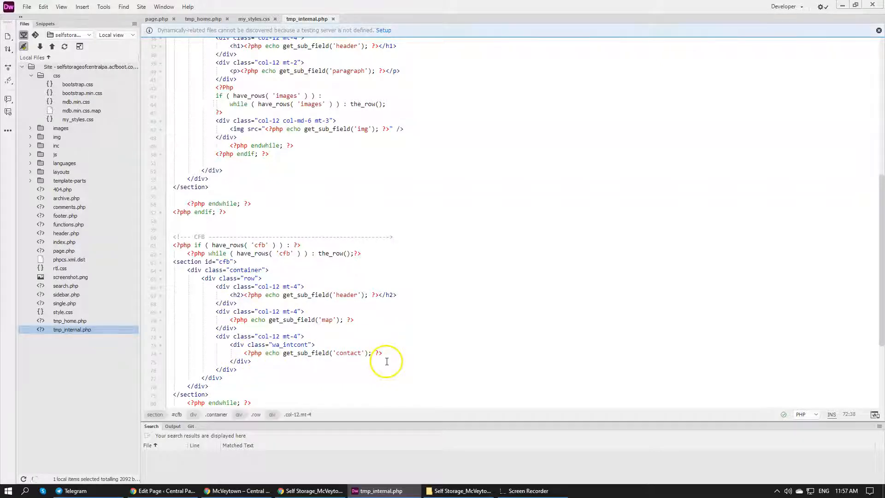
Add an empty "#cfb .wa_intcont" rule below the "#cfb iframe" rule in my_styles.css and save the file
double_click(297, 345)
click(254, 19)
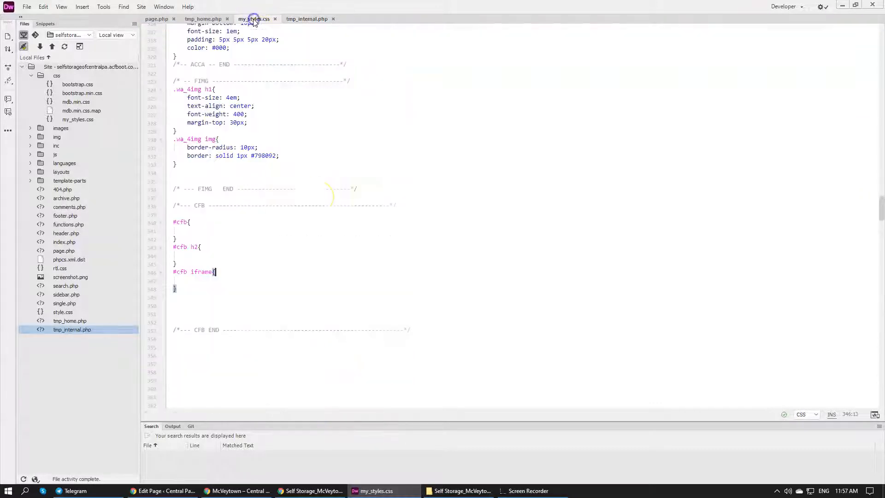
click(298, 304)
key(BackSpace)
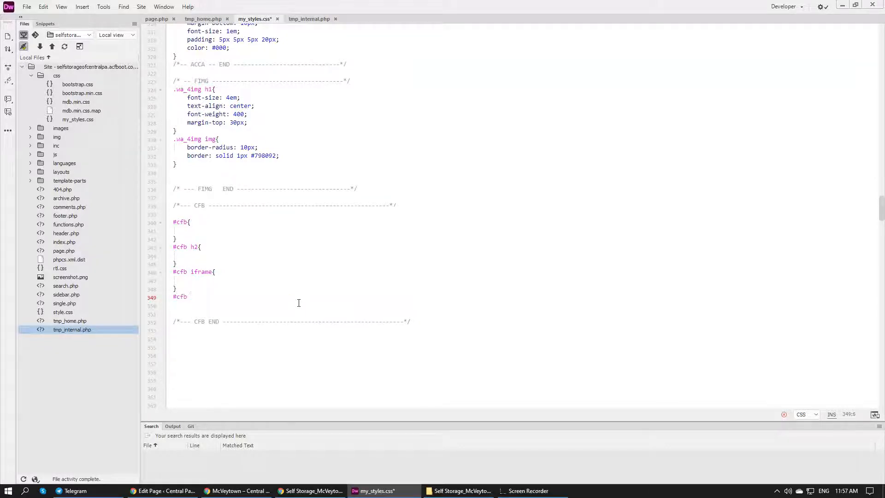
text(#cfb .wa_intcont{)
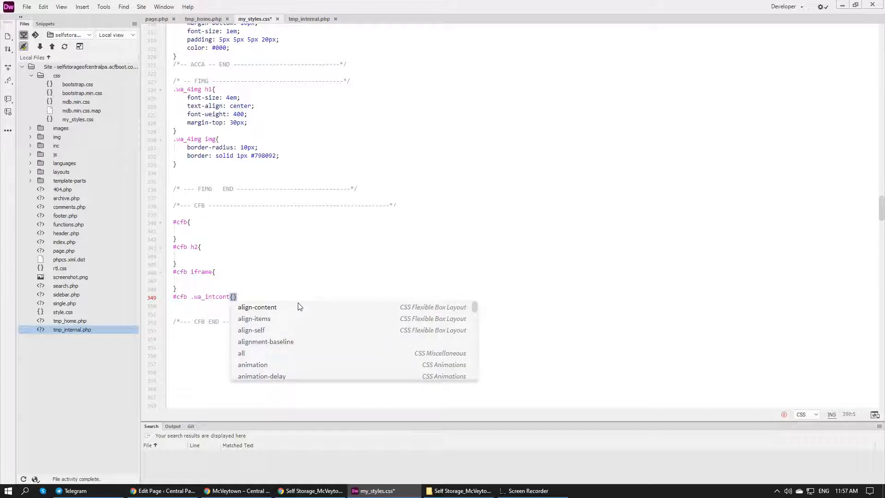
key(Return)
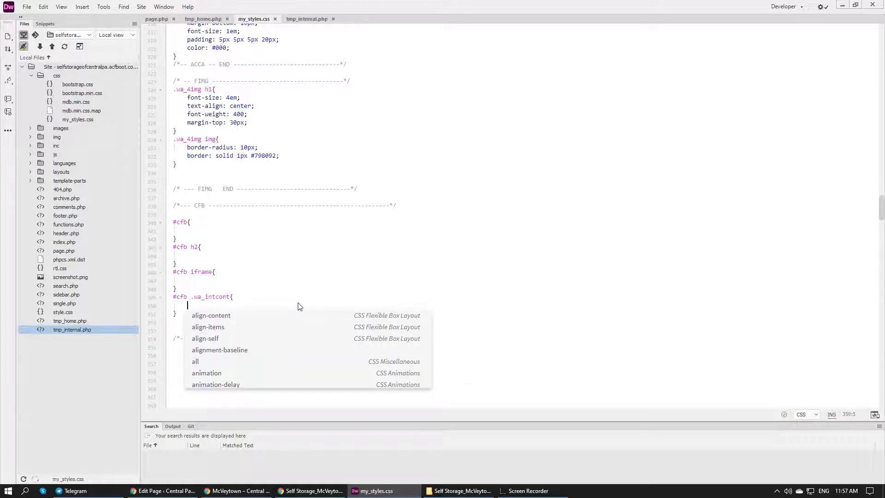
key(ctrl+s)
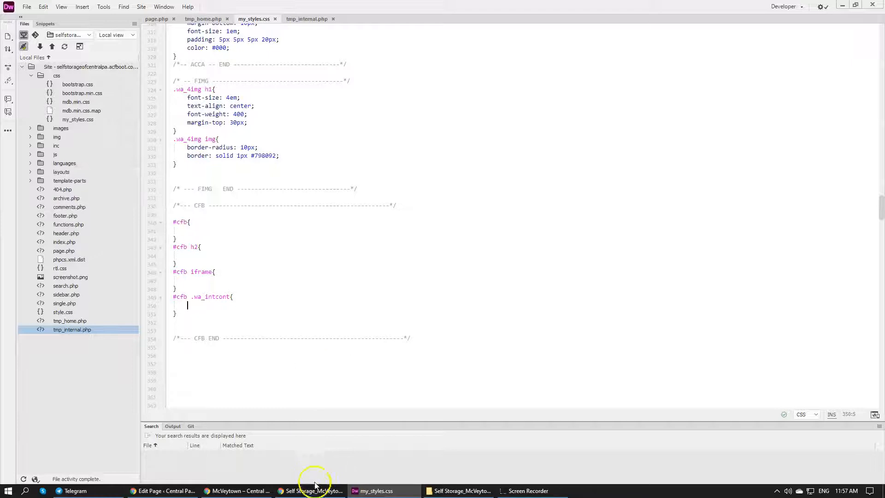
Switch to Chrome, open the site's home page and copy the ".wa_ac h2" style declarations of the "See Our Locations" heading
click(209, 490)
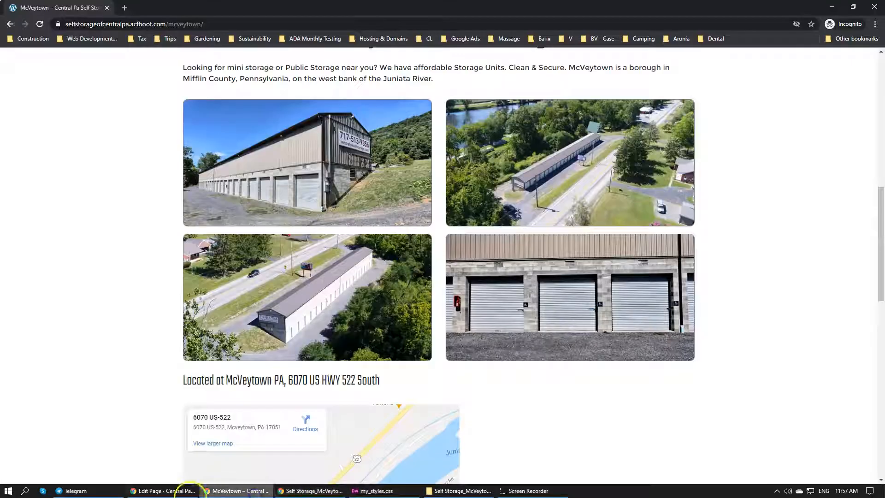
scroll(148, 341, down, 3)
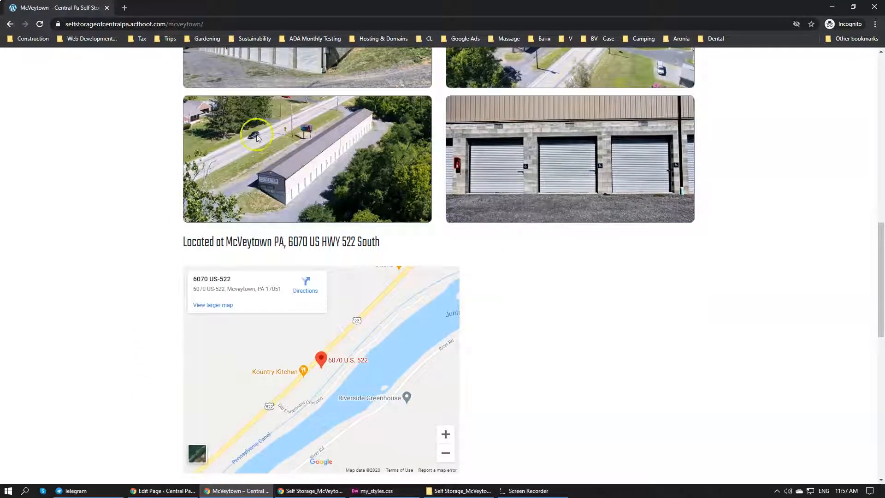
click(40, 24)
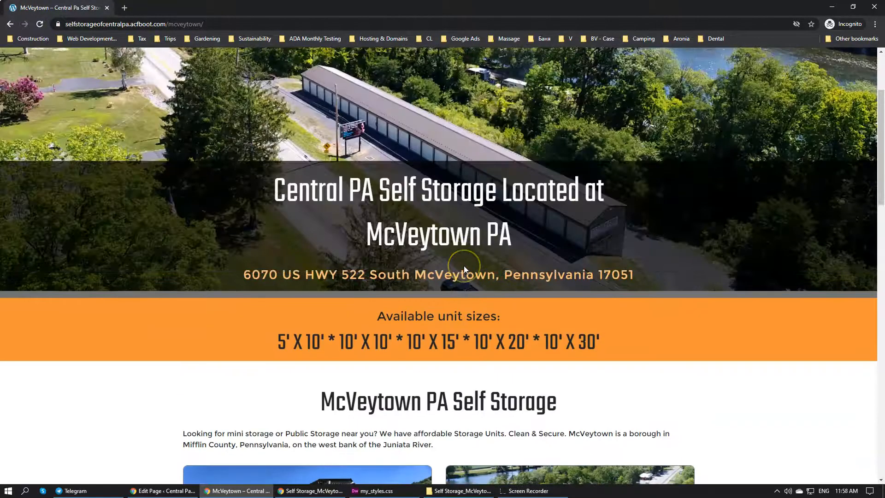
scroll(463, 266, down, 5)
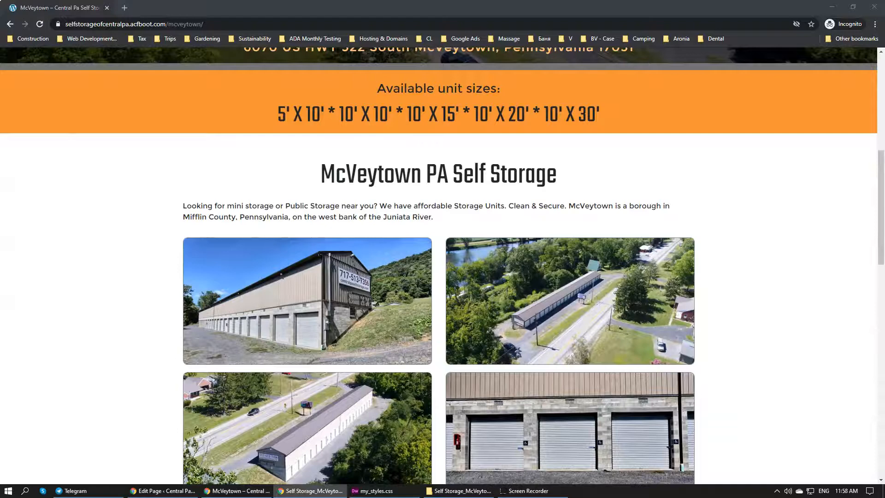
scroll(333, 237, up, 5)
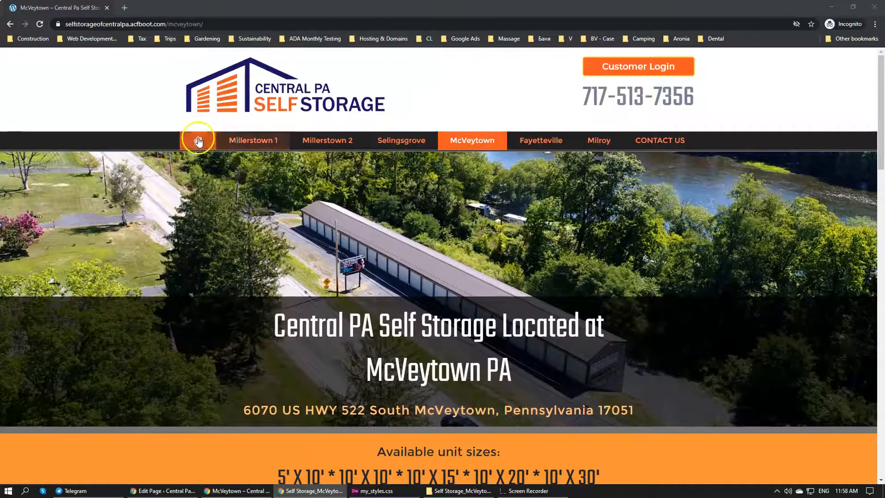
click(197, 139)
scroll(375, 356, down, 10)
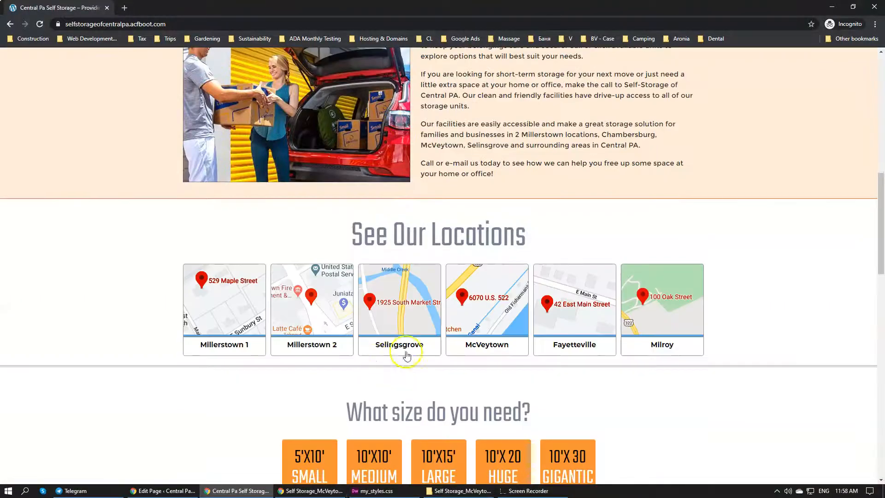
right_click(447, 241)
click(467, 346)
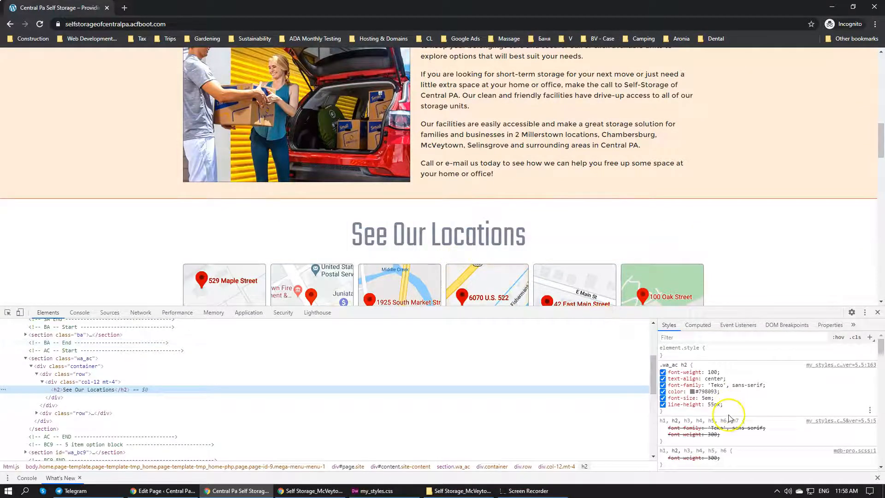
drag(730, 409, 673, 374)
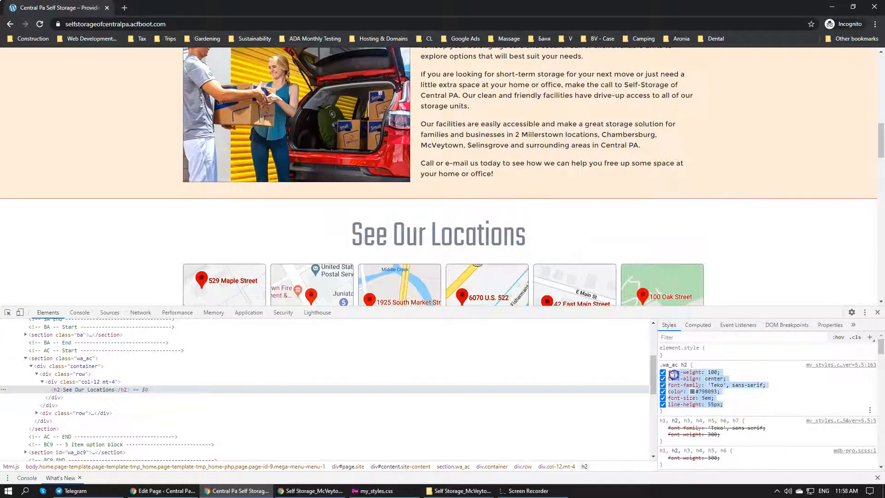
Paste the copied declarations into Dreamweaver's "#cfb h2" rule in my_styles.css, delete the line-height declaration and save
click(376, 490)
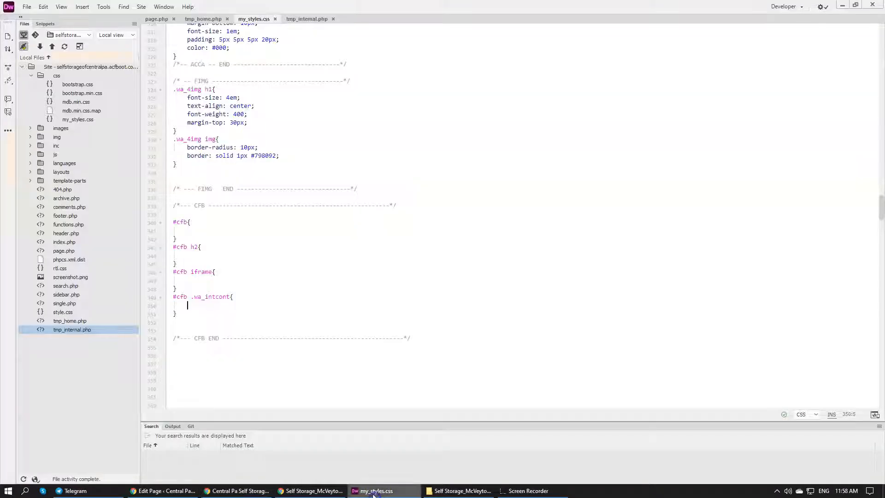
click(221, 248)
key(ctrl+v)
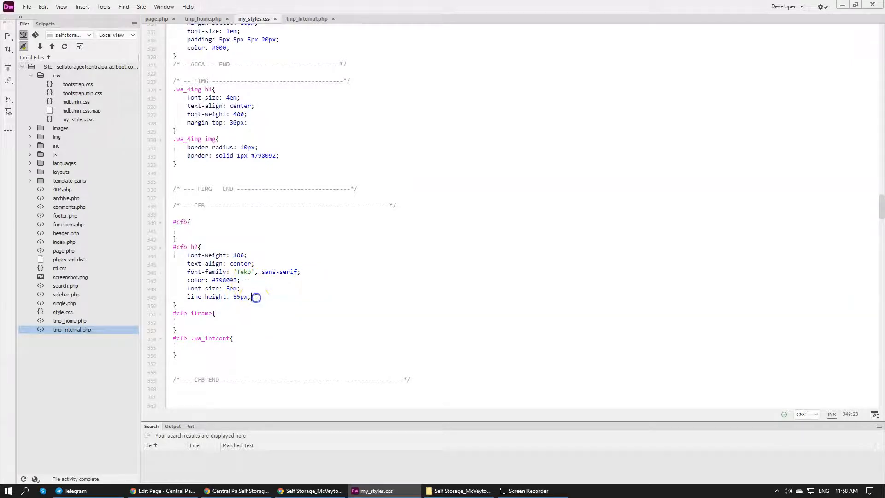
drag(256, 297, 260, 287)
key(BackSpace)
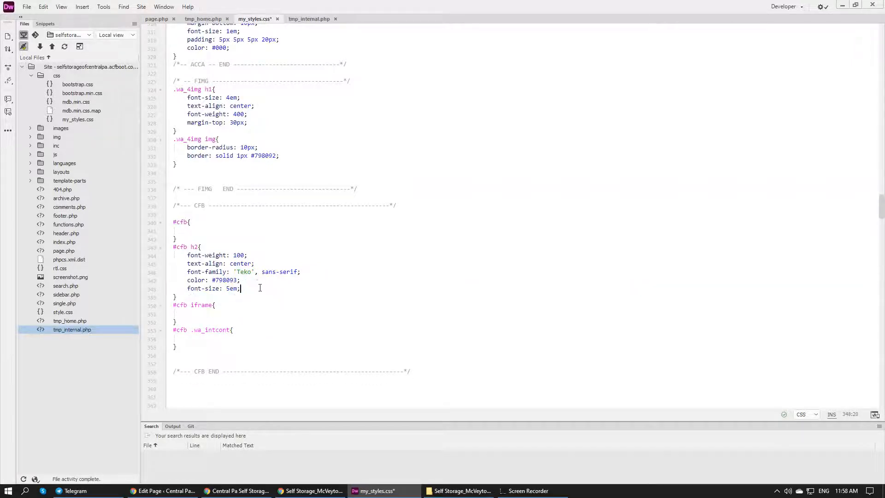
Switch to Chrome, open and reload the McVeytown page, and examine the styled location heading and the map below it
key(alt+Tab)
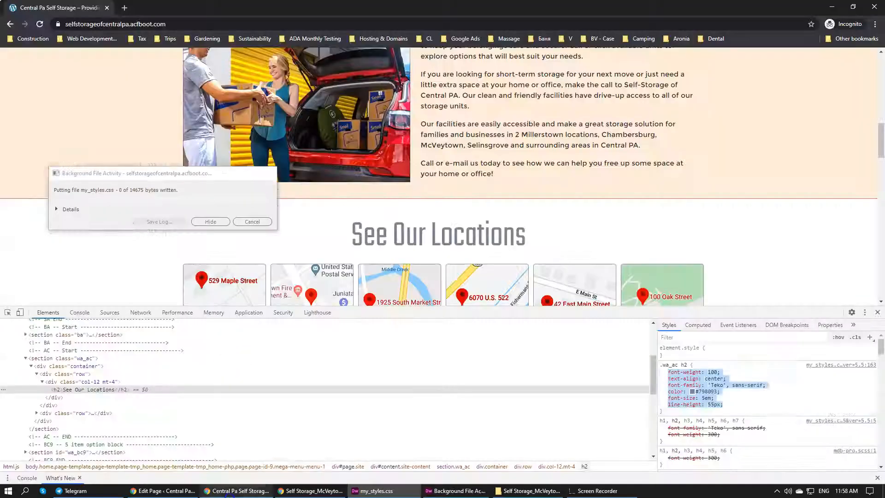
key(F5)
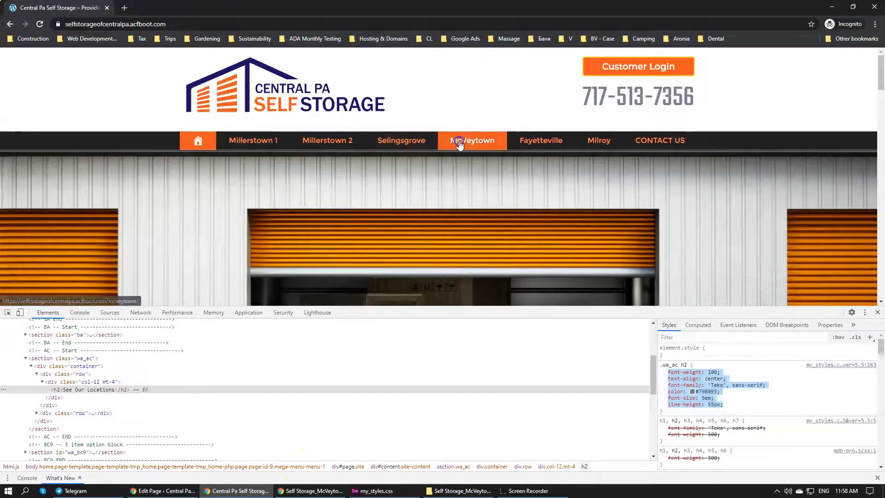
click(459, 143)
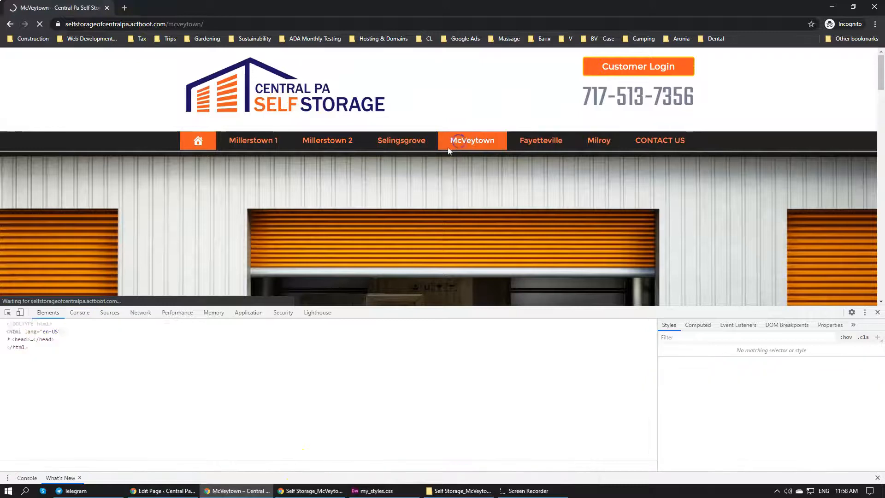
scroll(385, 184, down, 10)
scroll(335, 182, down, 2)
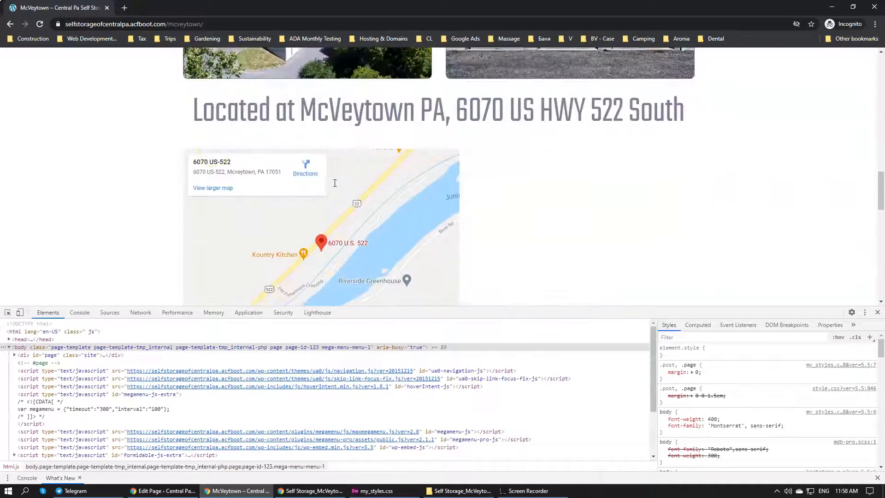
click(40, 24)
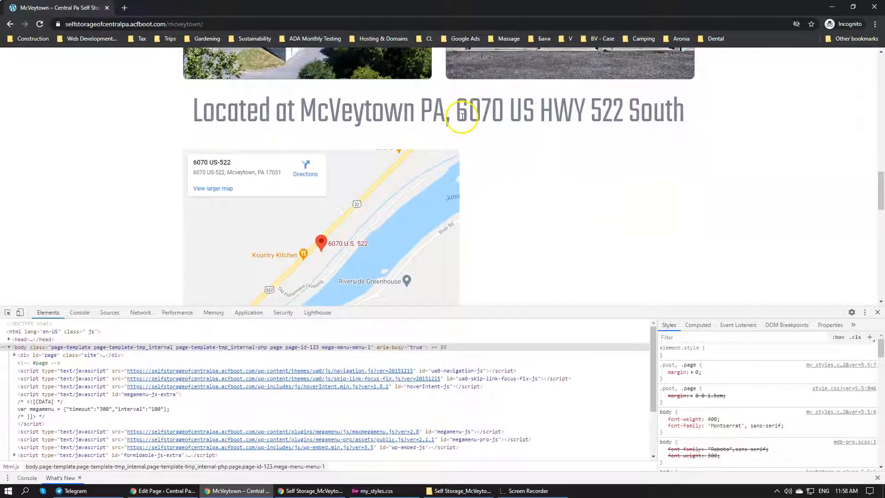
drag(404, 116, 613, 116)
click(617, 115)
scroll(716, 178, down, 1)
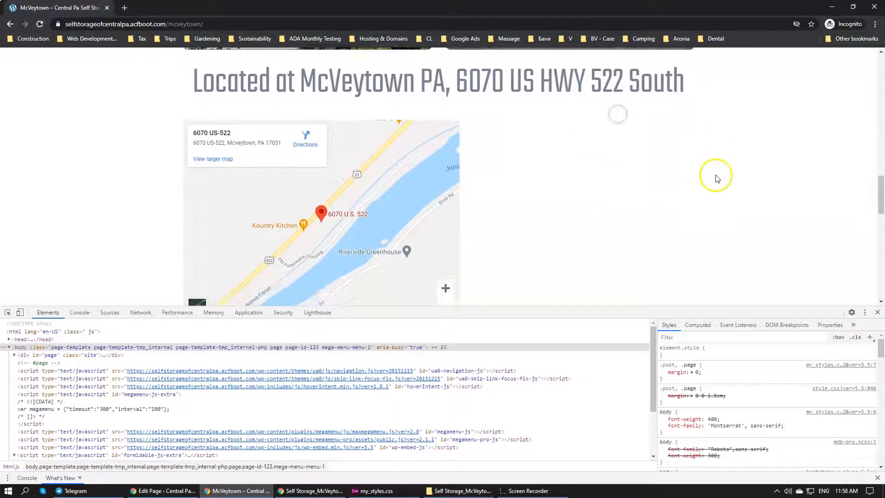
scroll(716, 179, up, 3)
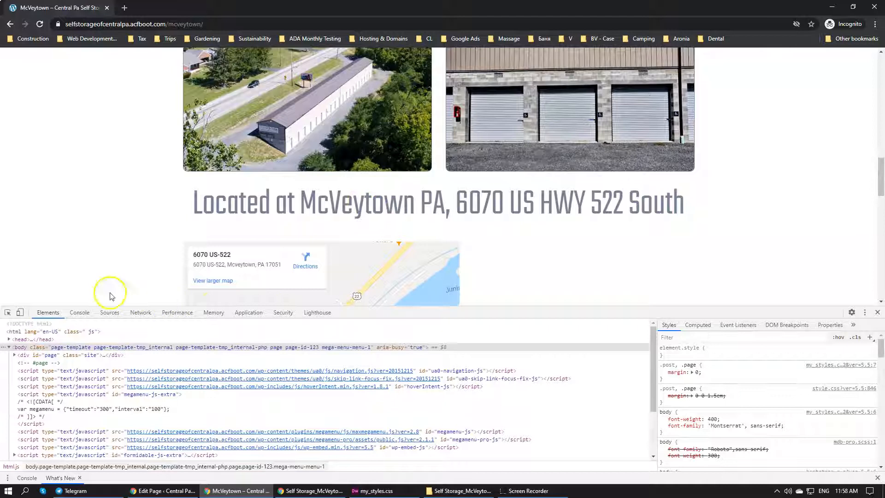
scroll(450, 223, down, 3)
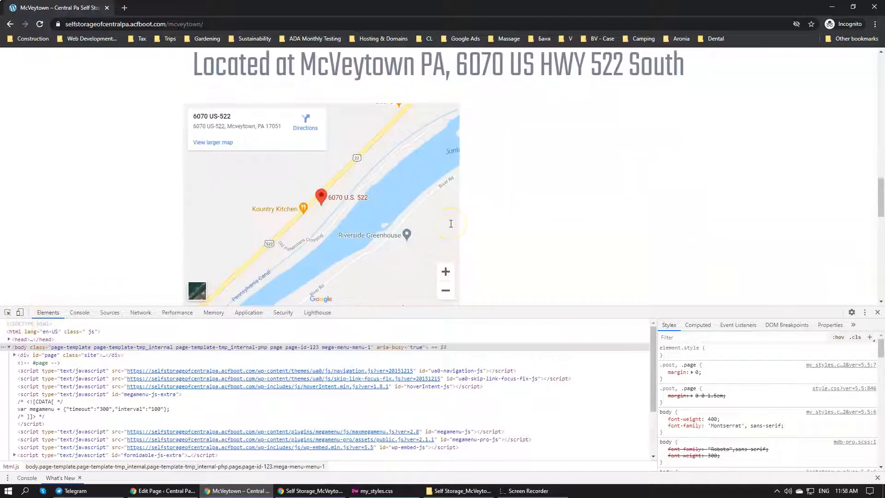
scroll(451, 223, up, 2)
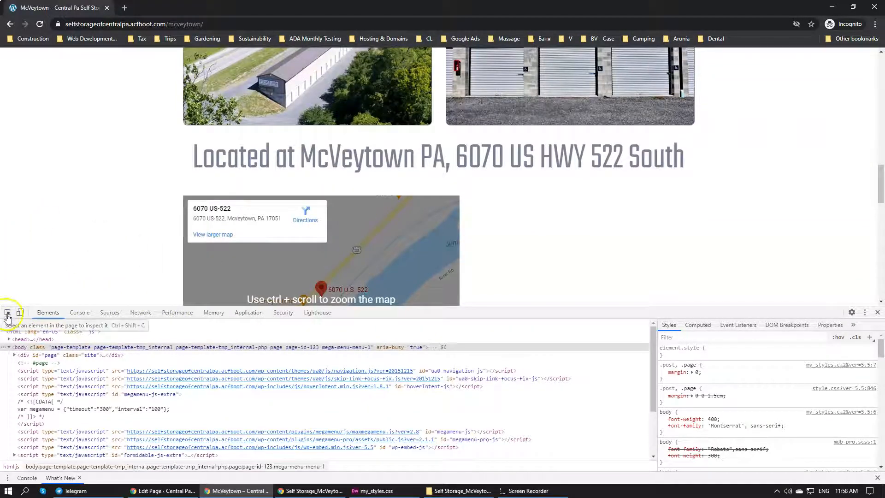
Inspect the embedded map and select its iframe element inside the CFB section's markup
click(8, 316)
click(453, 224)
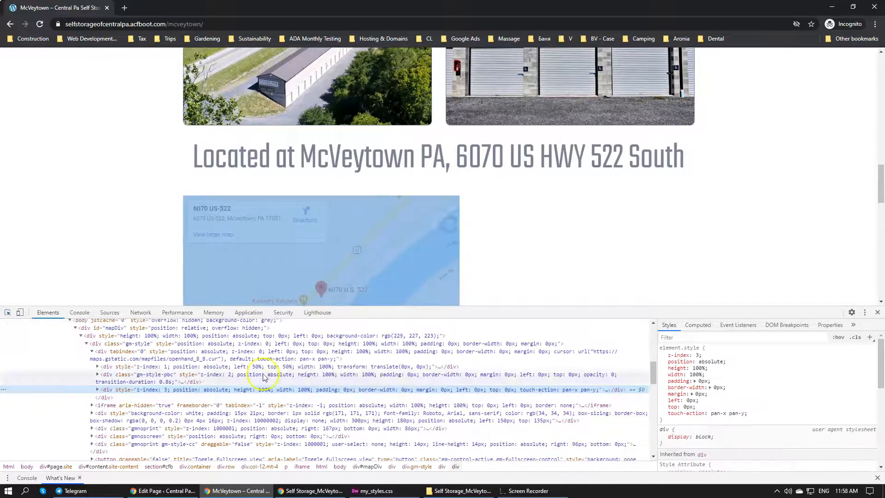
scroll(138, 378, up, 2)
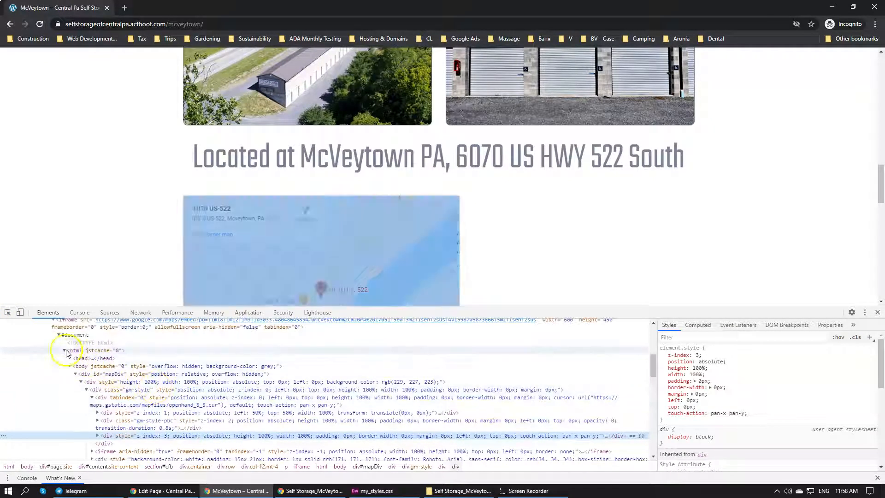
click(64, 350)
click(54, 365)
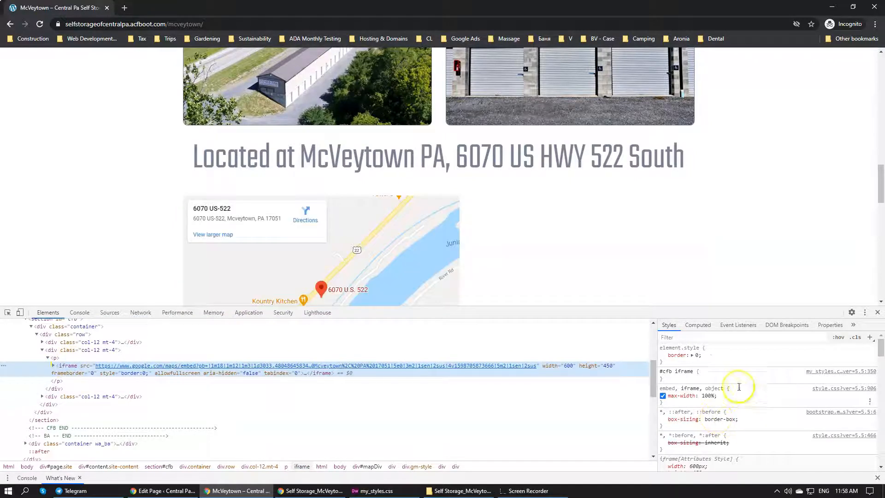
Add width: 100% to the "#cfb iframe" rule in DevTools and check the map on the page
click(725, 374)
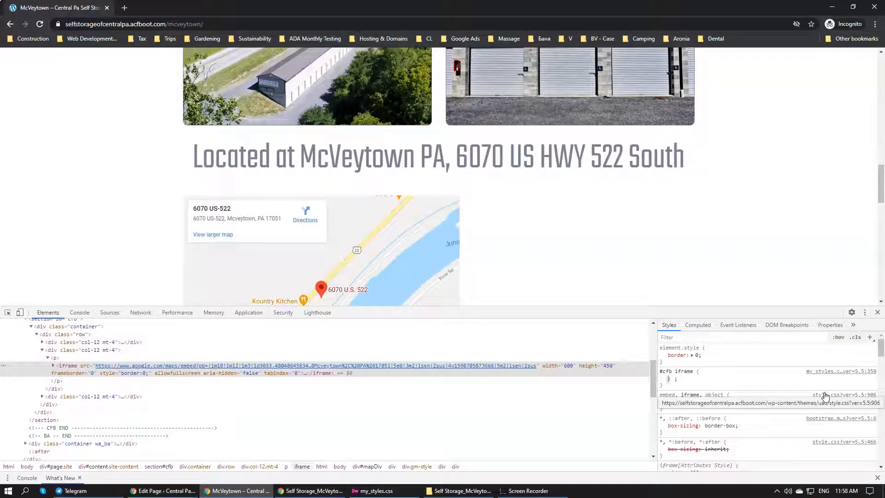
text(width)
key(Tab)
text(1)
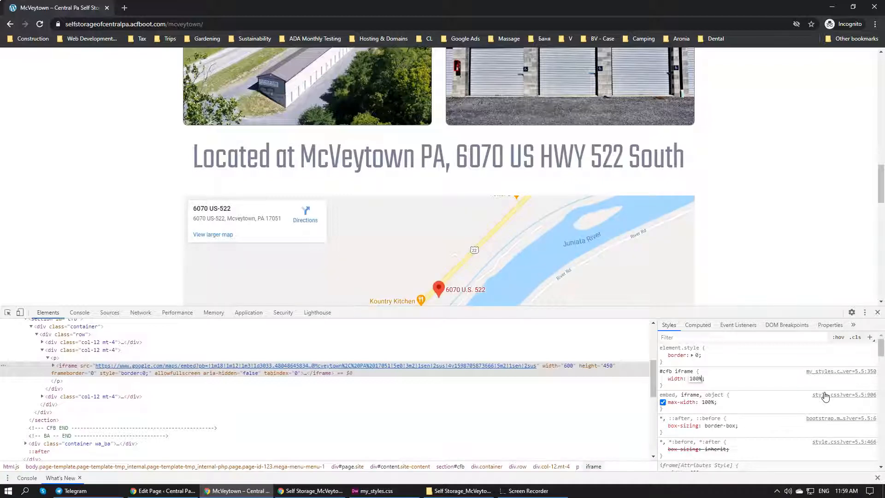
scroll(638, 192, down, 3)
scroll(637, 192, up, 2)
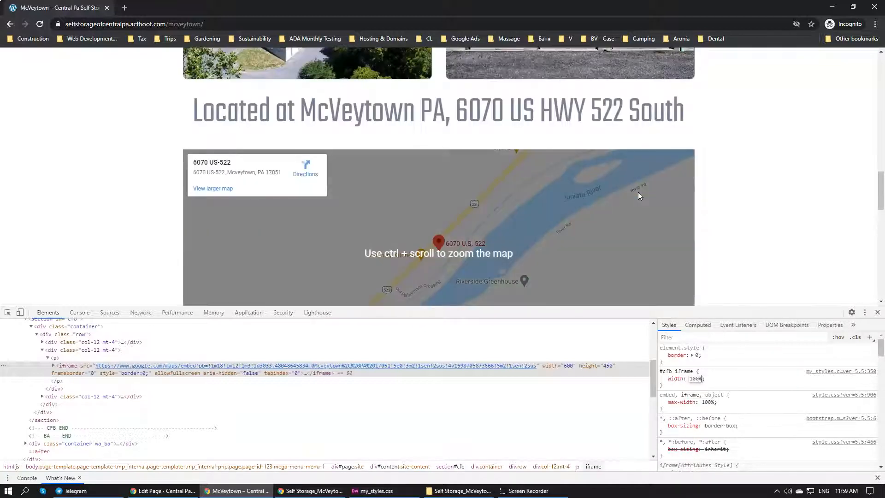
Add height: 400px to the "#cfb iframe" rule in DevTools and check the map's size on the page
click(726, 379)
click(727, 380)
text(height: 2;)
key(Tab)
text(2)
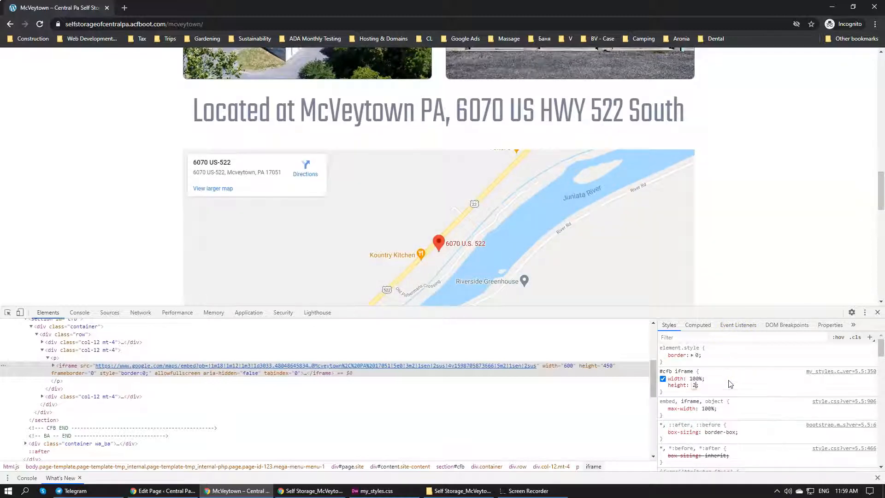
text(00px)
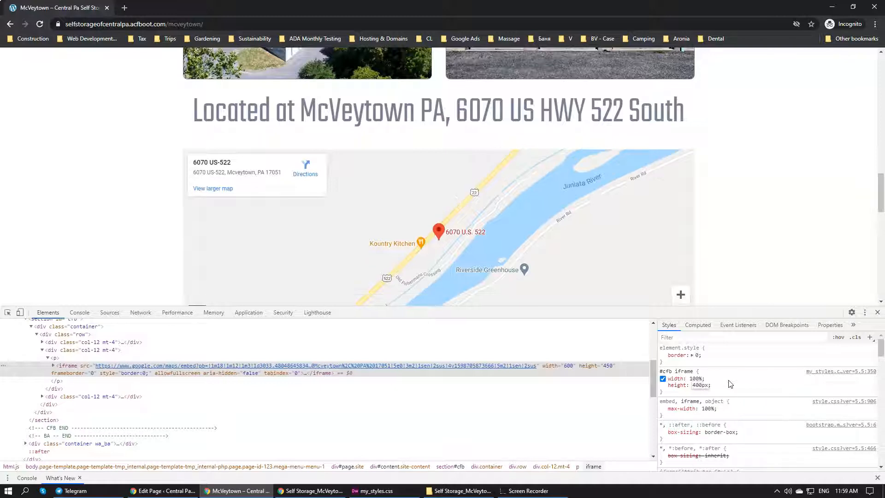
scroll(558, 242, down, 3)
scroll(527, 192, up, 2)
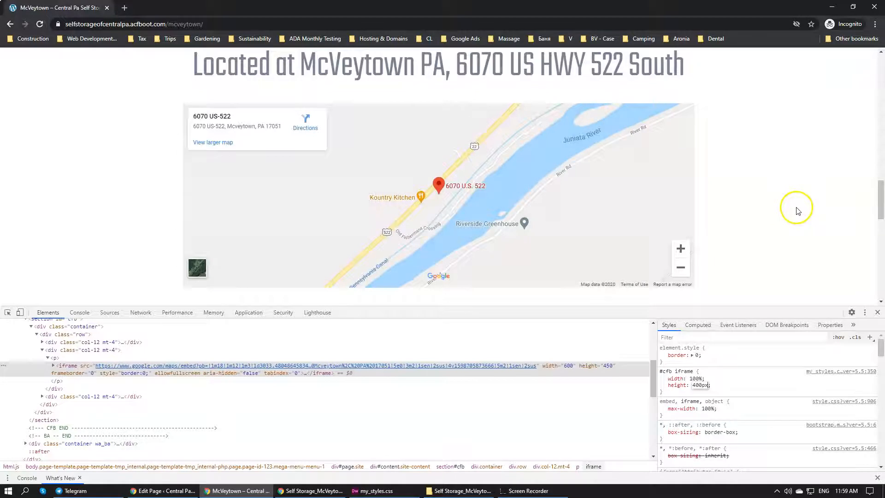
scroll(797, 208, down, 1)
scroll(790, 215, up, 2)
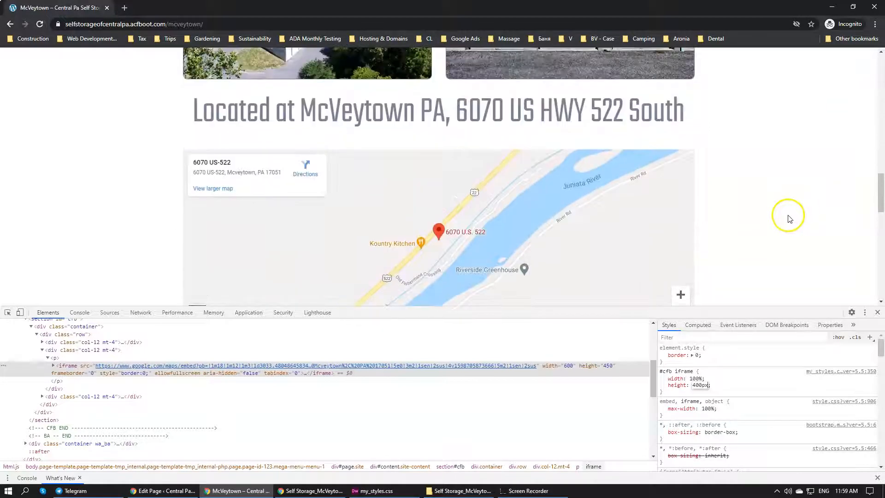
Add border: solid 1px #000 to the "#cfb iframe" rule and disable the inline border: 0 declaration in element.style
click(727, 387)
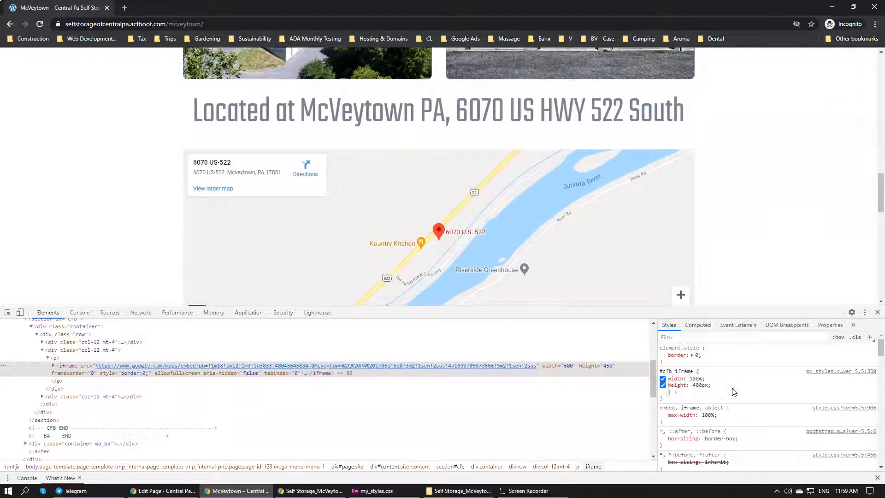
text(border:solid 1px #000;)
click(767, 387)
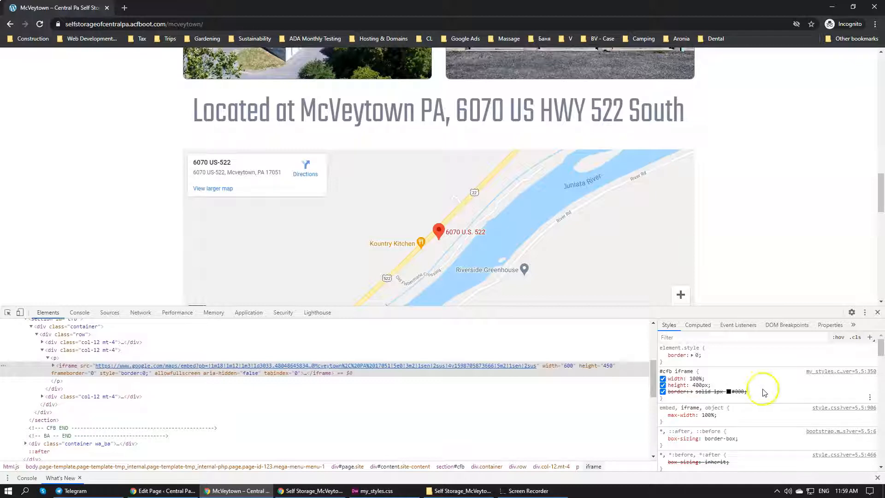
click(663, 356)
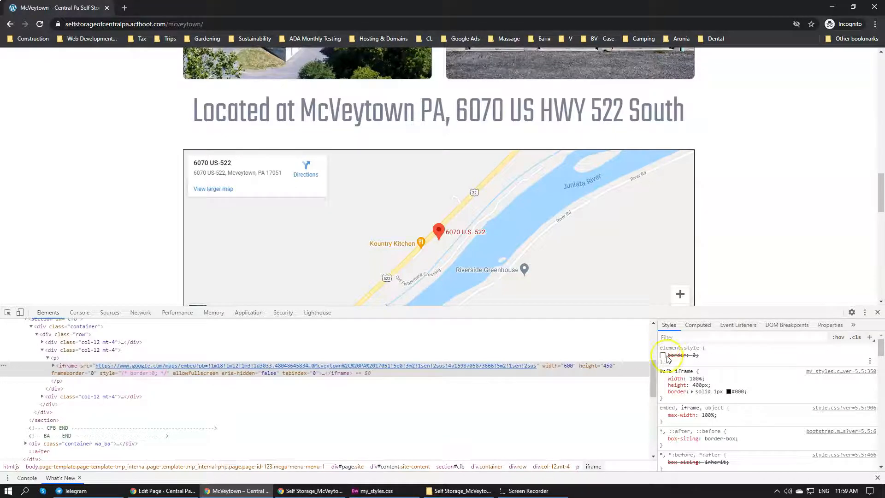
Switch to Dreamweaver and look through tmp_home.php, my_styles.css and the CFB section in tmp_internal.php for the map markup
click(390, 490)
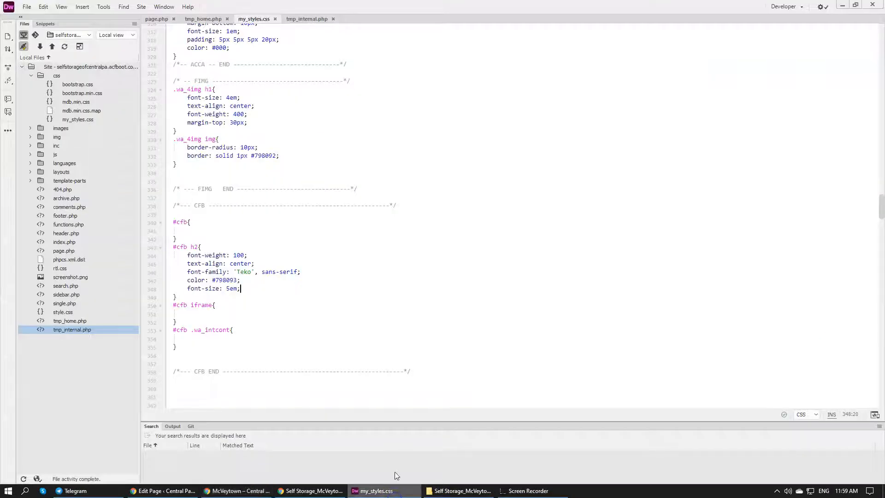
click(211, 19)
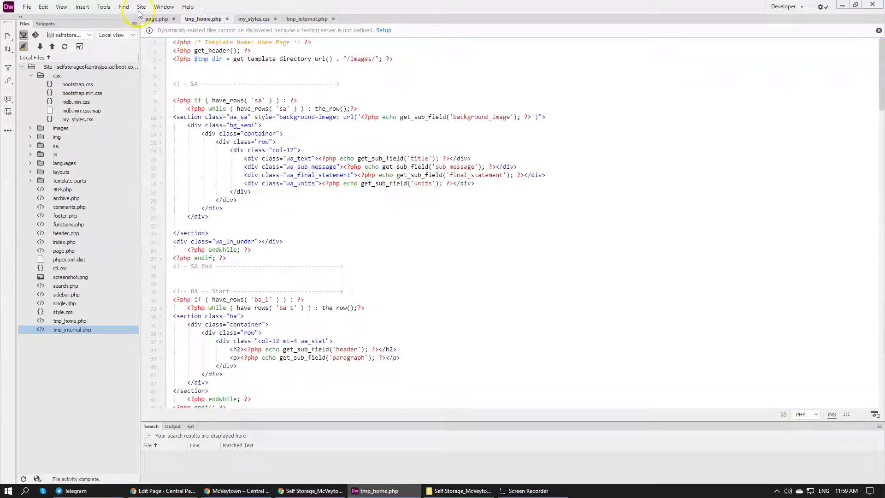
click(295, 18)
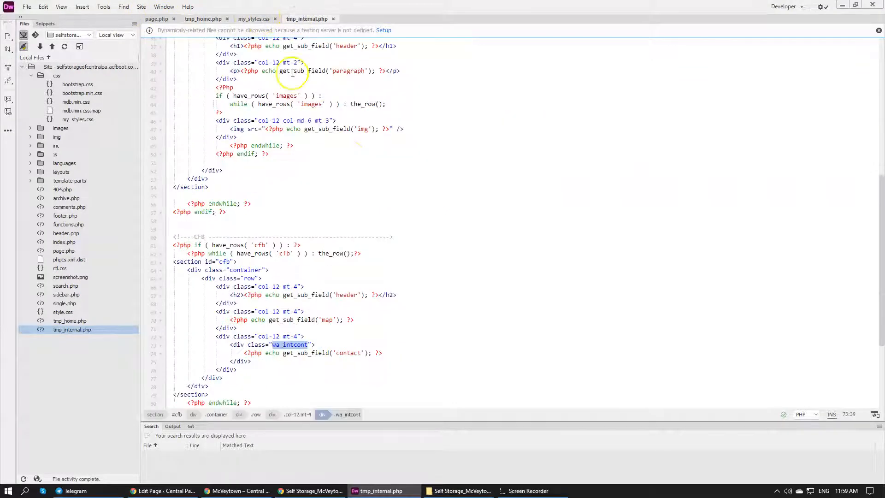
click(244, 19)
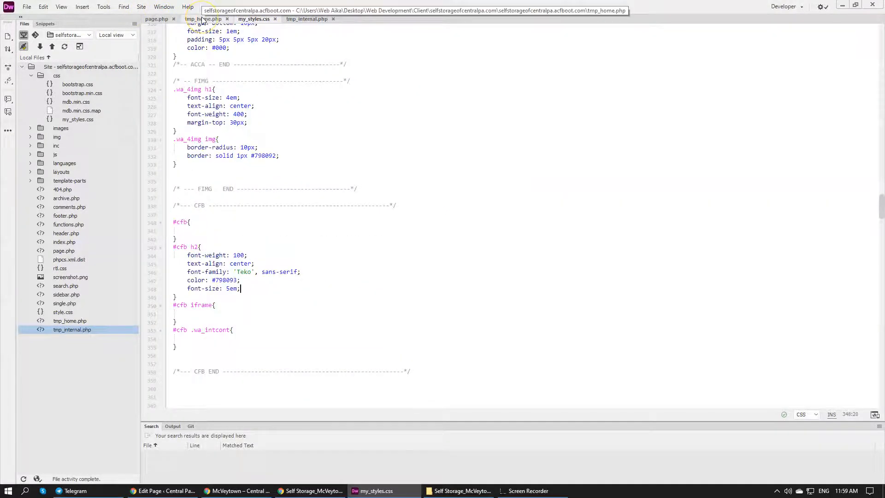
click(305, 18)
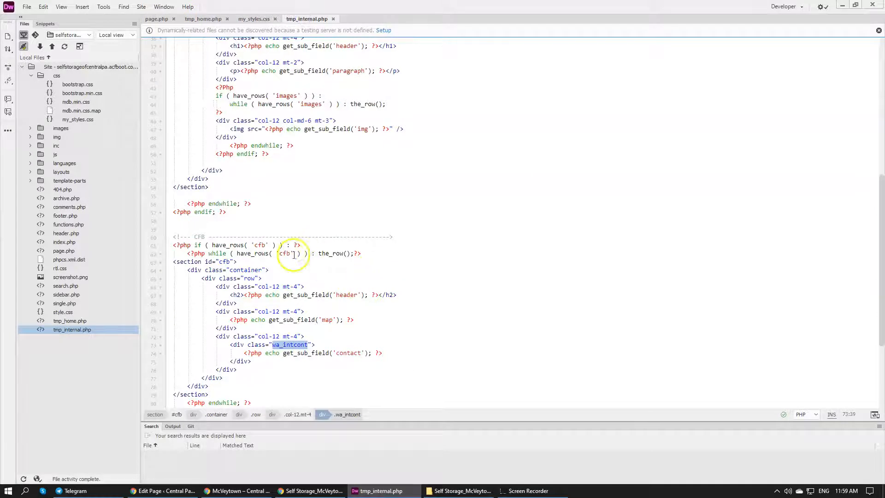
scroll(291, 254, down, 4)
Switch to the WordPress Edit Page window and delete the width, height, frameborder and style attributes from the Map field's iframe code
click(152, 491)
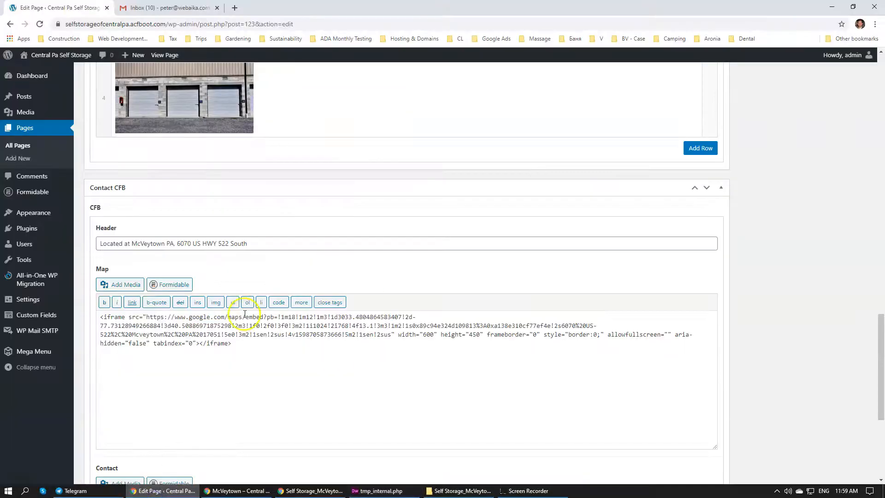
click(410, 335)
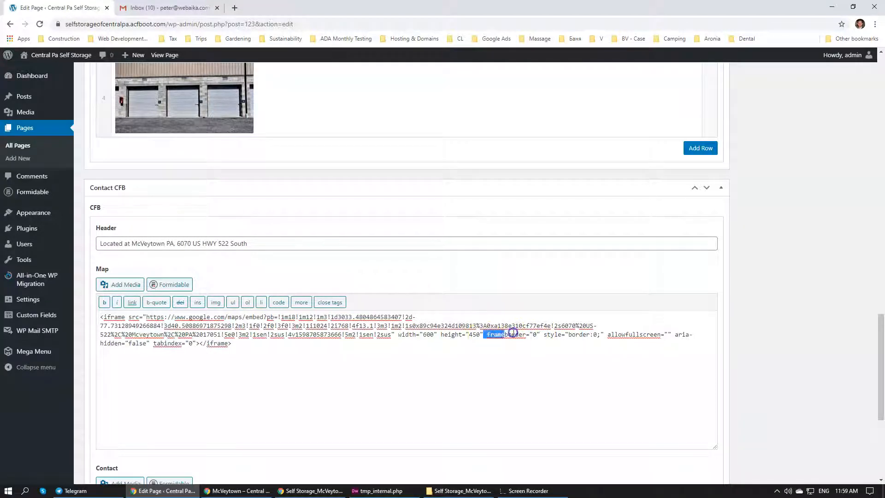
drag(512, 333, 588, 332)
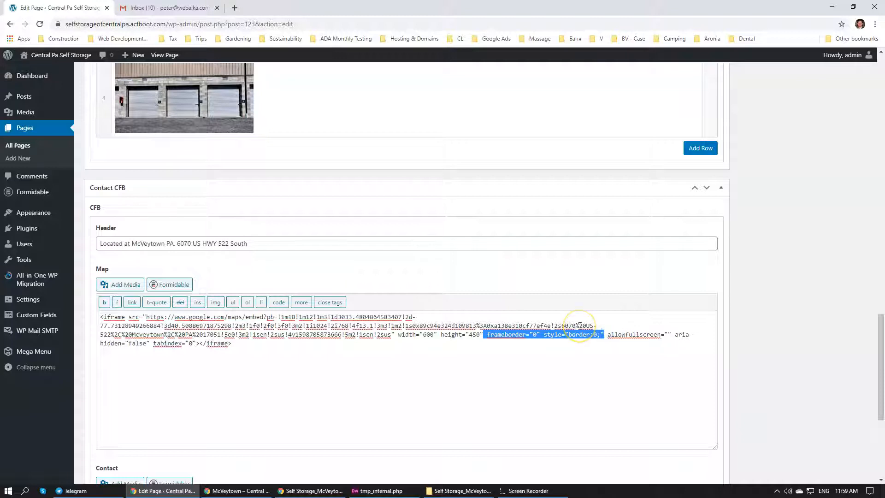
key(Delete)
key(BackSpace)
key(BackSpace)
key(BackSpace)
key(BackSpace)
key(BackSpace)
key(BackSpace)
key(BackSpace)
key(BackSpace)
key(BackSpace)
key(BackSpace)
key(BackSpace)
key(BackSpace)
key(BackSpace)
key(BackSpace)
key(BackSpace)
key(BackSpace)
key(BackSpace)
key(BackSpace)
key(BackSpace)
key(BackSpace)
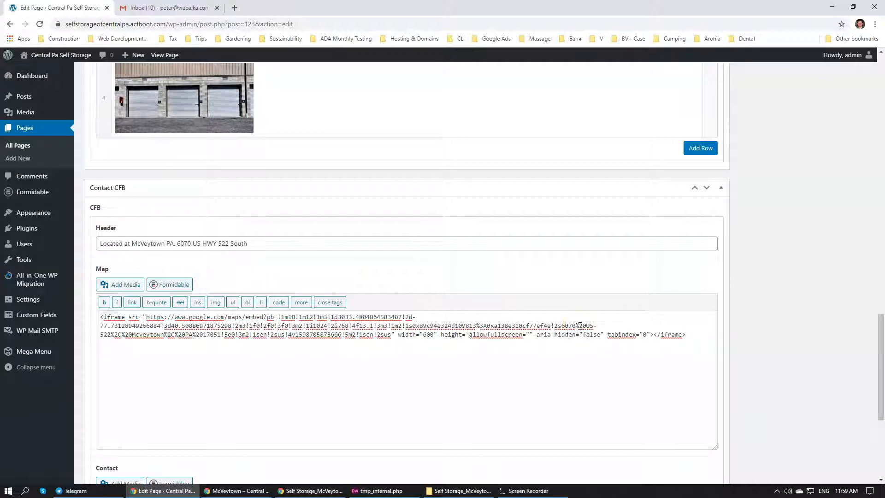
key(BackSpace)
key(BackSpace)
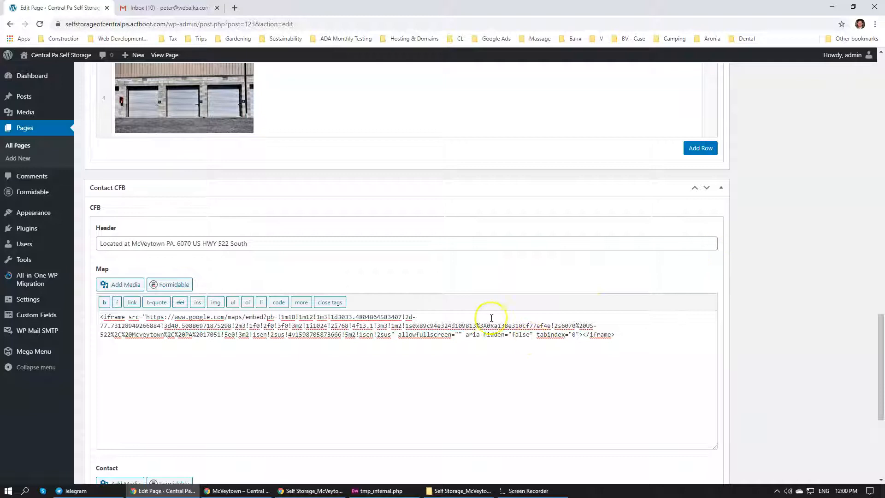
Update the McVeytown page in WordPress and switch back to the live page with DevTools open
scroll(825, 336, up, 20)
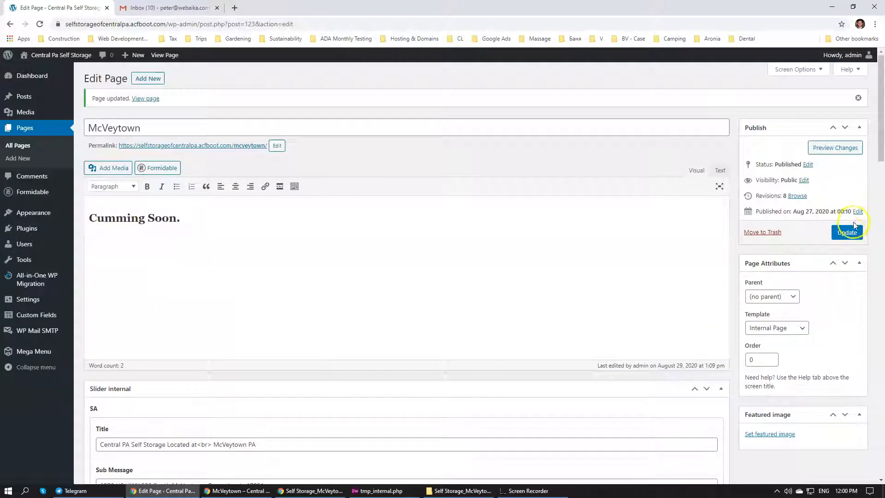
click(850, 230)
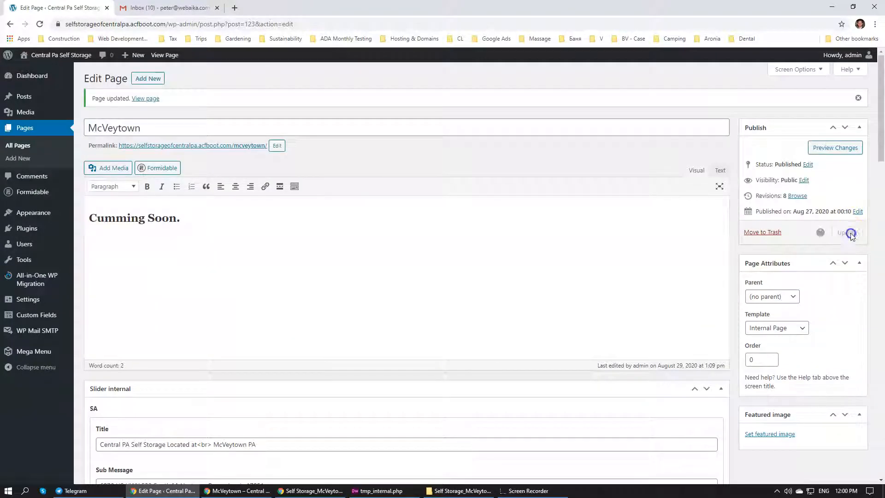
click(314, 491)
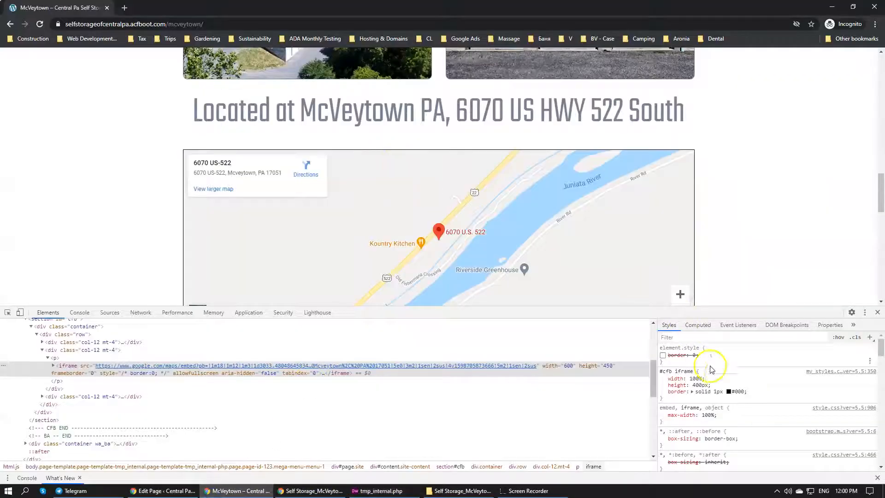
Set the map's border color to #737373 by sampling the grey strip above the orange unit sizes band
click(763, 391)
click(727, 392)
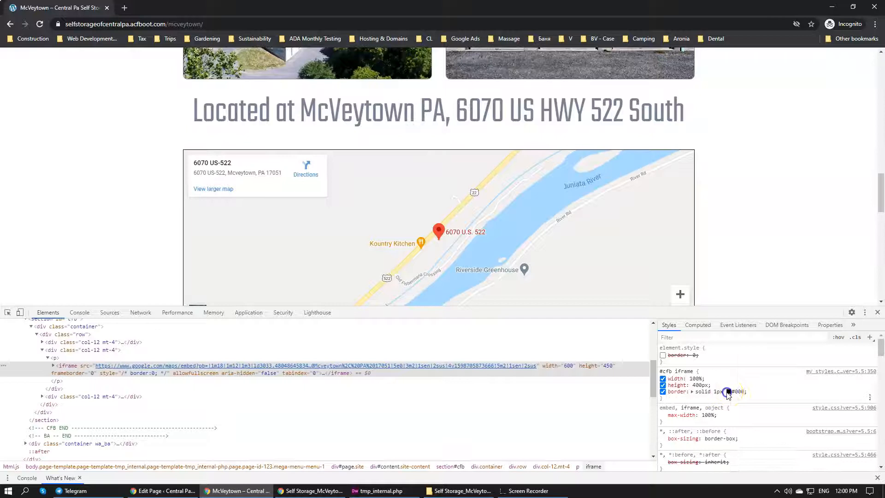
scroll(592, 258, up, 9)
scroll(592, 270, up, 4)
scroll(592, 270, down, 3)
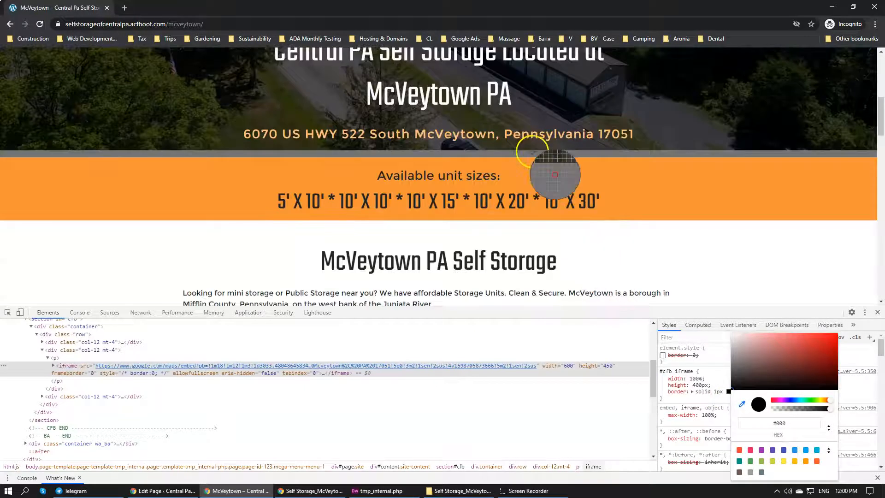
scroll(525, 191, down, 15)
scroll(526, 192, up, 5)
click(699, 399)
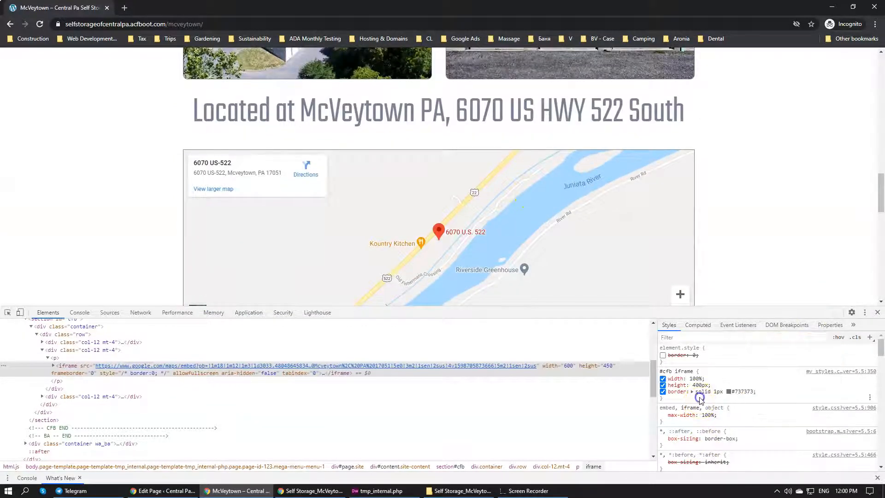
Add border-radius: 10px to the "#cfb iframe" rule and check the map's rounded corners
click(785, 394)
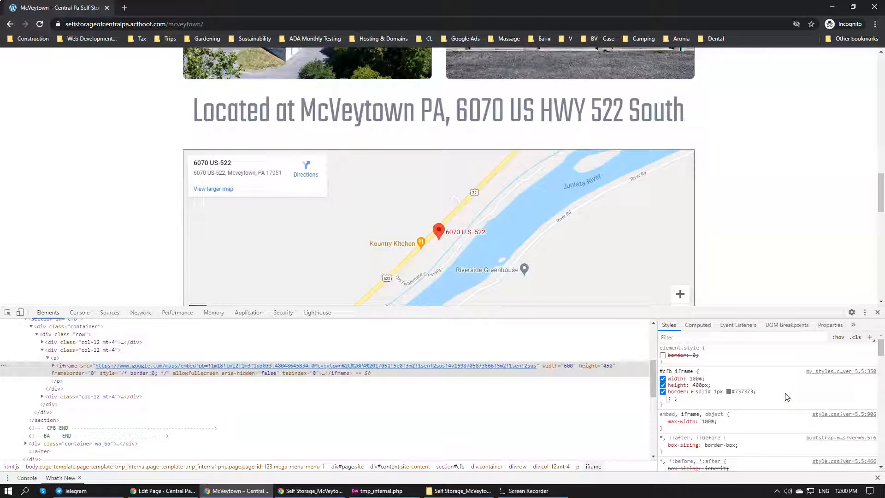
text(border-)
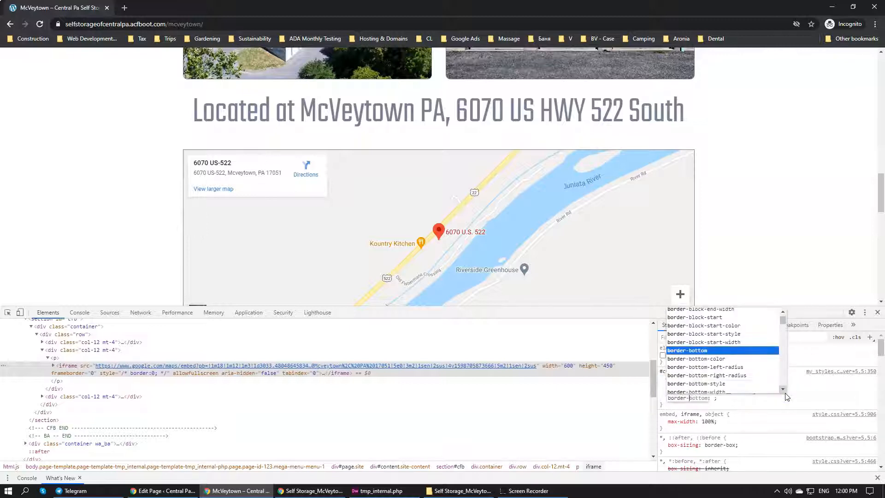
text(radius)
key(Tab)
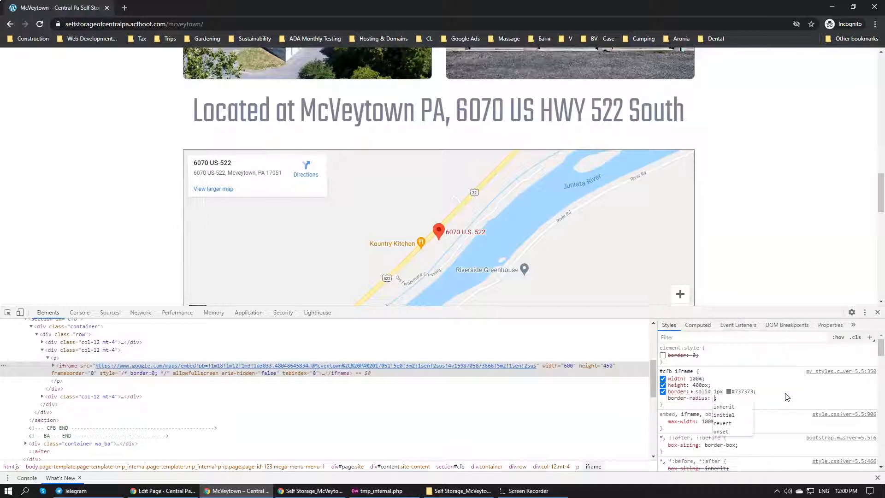
text(5)
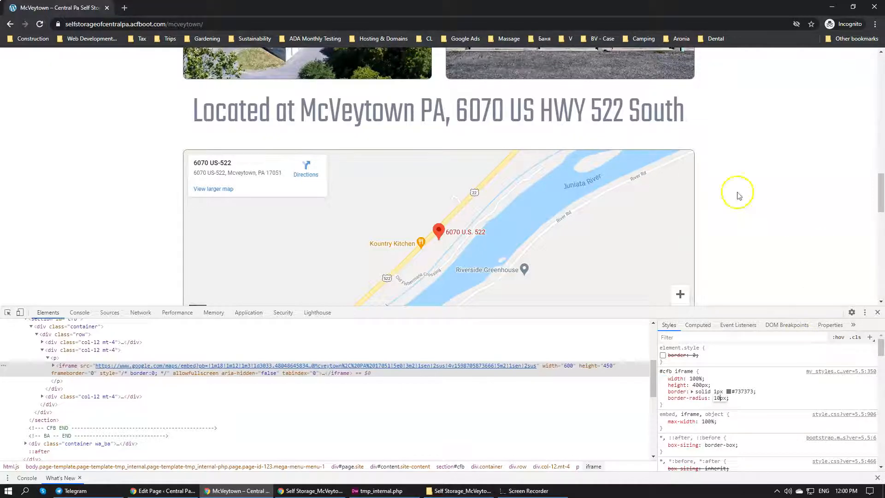
scroll(546, 191, down, 2)
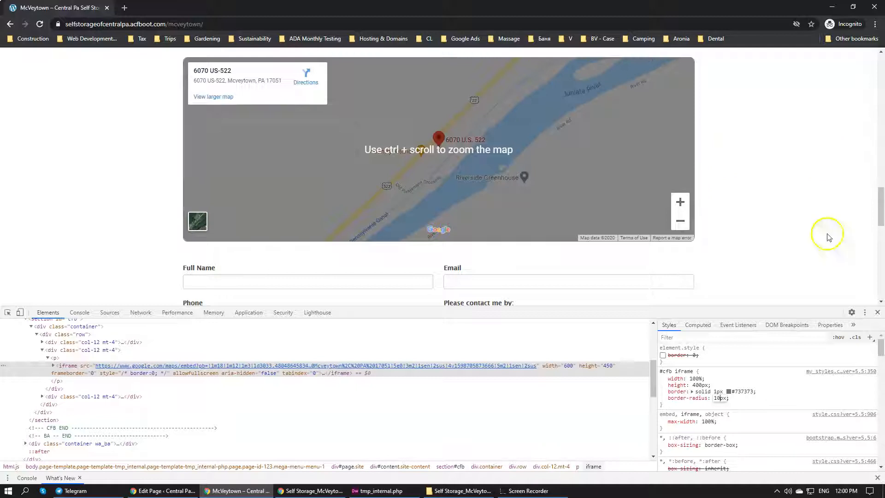
Set the border width in the "#cfb iframe" rule to 2px and check the map's outline on the page
click(713, 392)
click(714, 392)
key(BackSpace)
text(2)
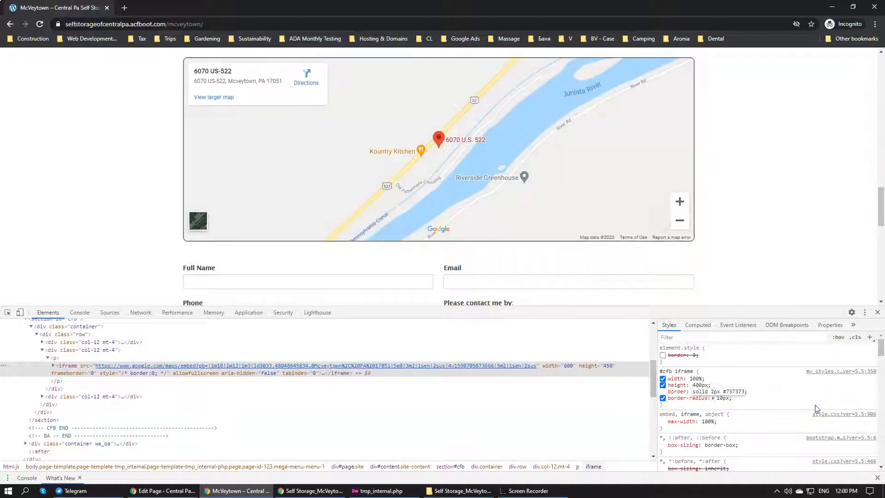
click(755, 253)
scroll(756, 249, up, 2)
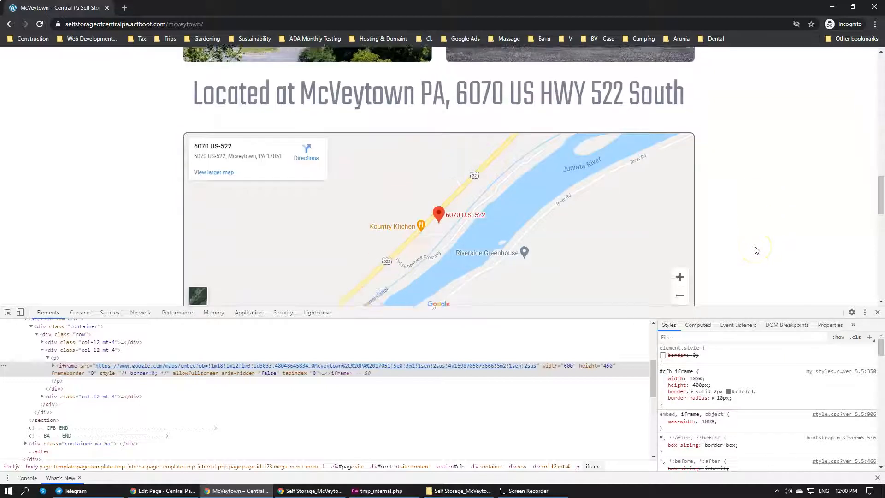
scroll(756, 249, down, 1)
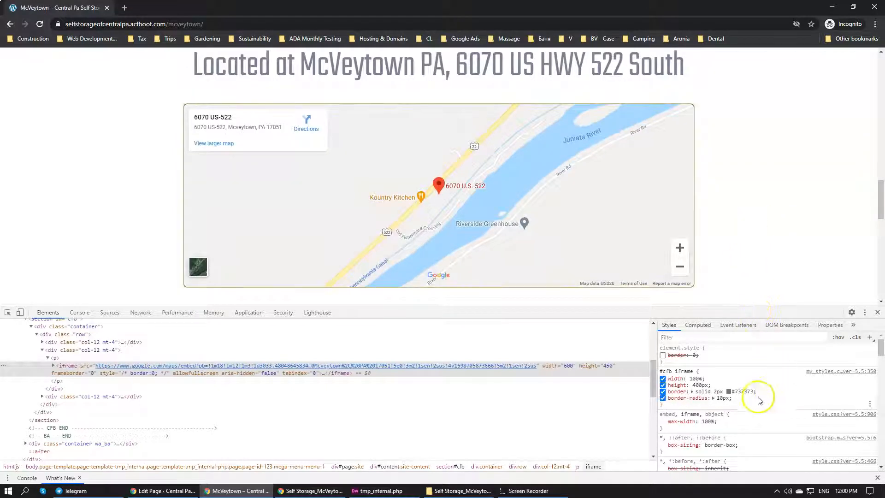
Lighten the map's border color to #c3c3c3 in the "#cfb iframe" rule and compare the map with the surrounding content
click(729, 389)
click(776, 390)
click(728, 391)
drag(743, 375, 726, 349)
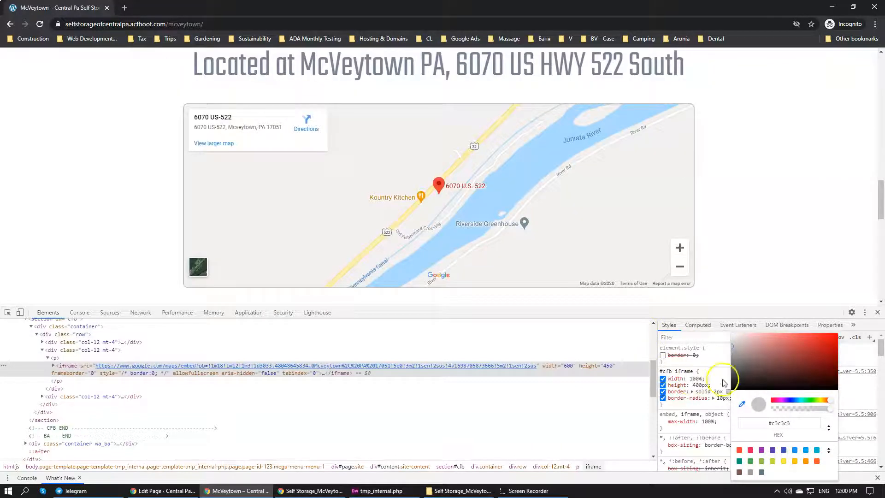
click(725, 373)
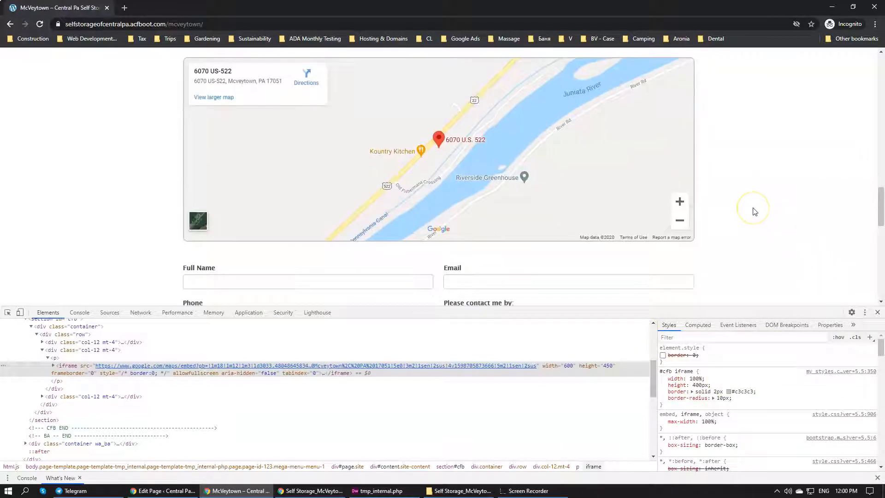
scroll(754, 212, up, 1)
scroll(753, 212, up, 2)
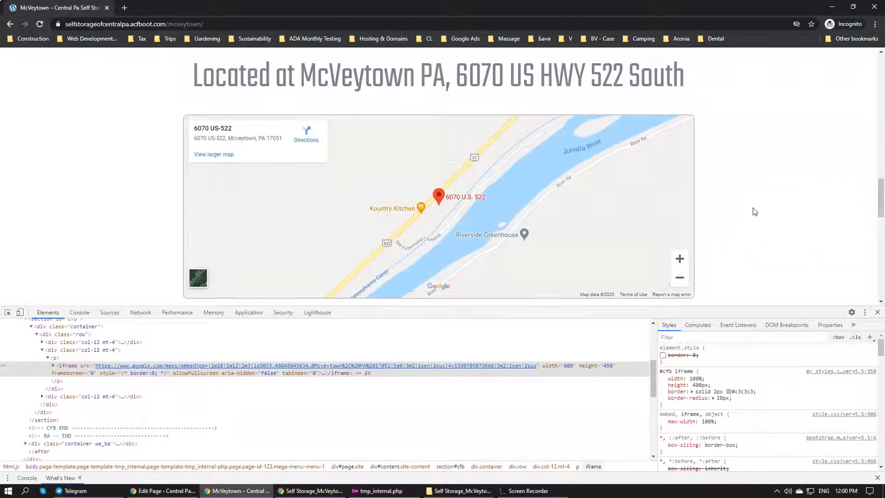
scroll(754, 212, down, 3)
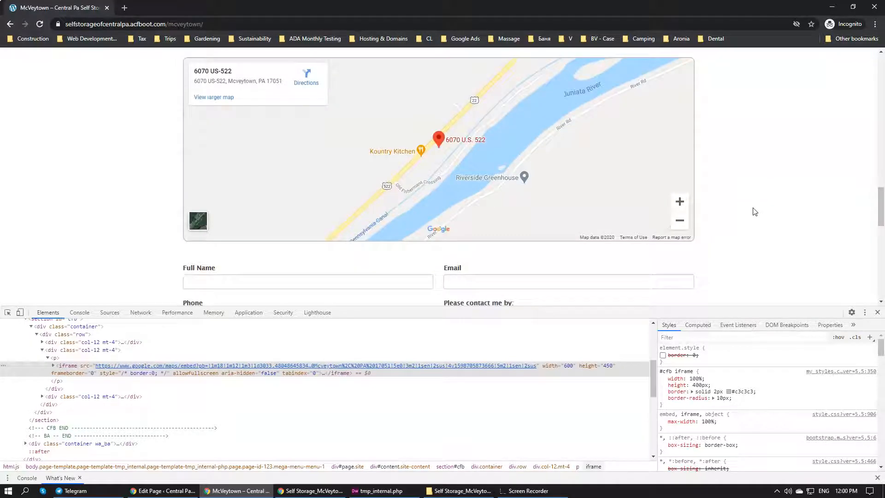
Copy the width, height, border and border-radius declarations into the "#cfb iframe" rule in my_styles.css in Dreamweaver and save the file
scroll(754, 211, down, 1)
scroll(365, 115, up, 2)
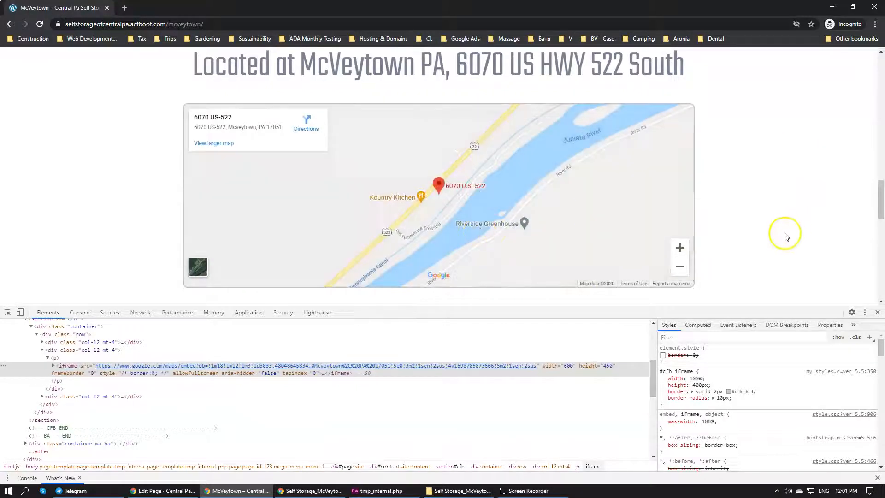
drag(735, 399, 669, 378)
key(ctrl+c)
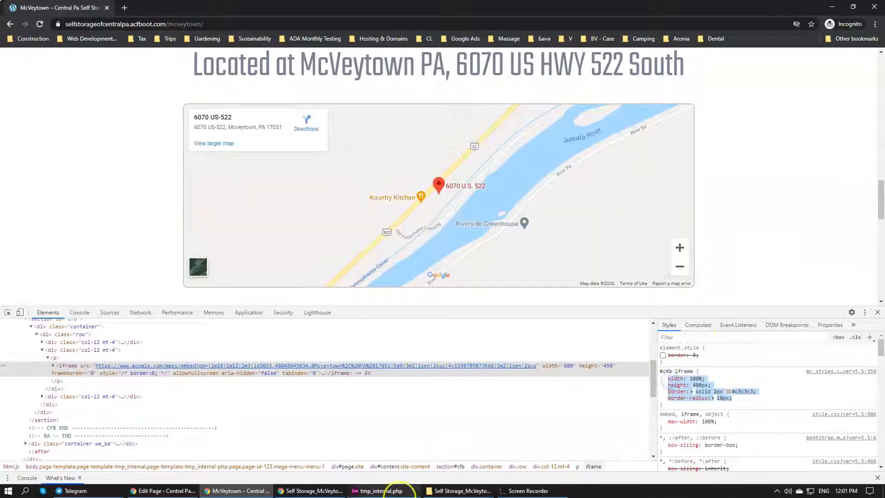
click(390, 490)
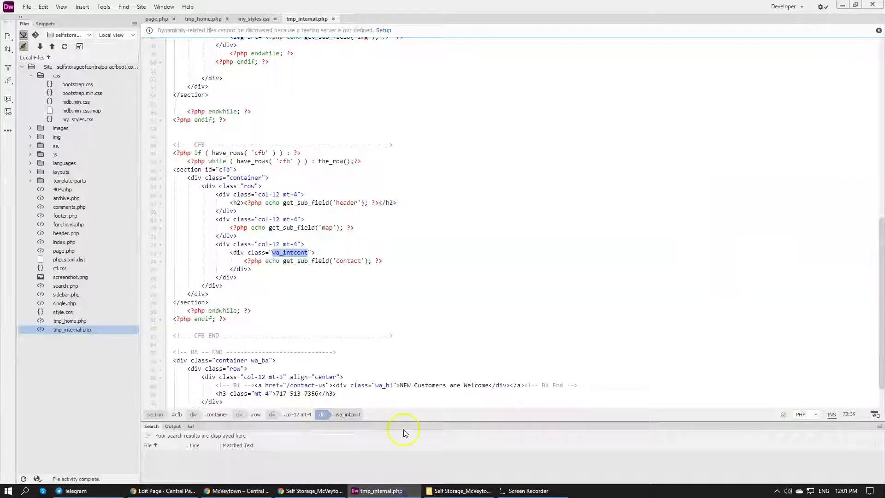
click(252, 19)
shift+click(168, 264)
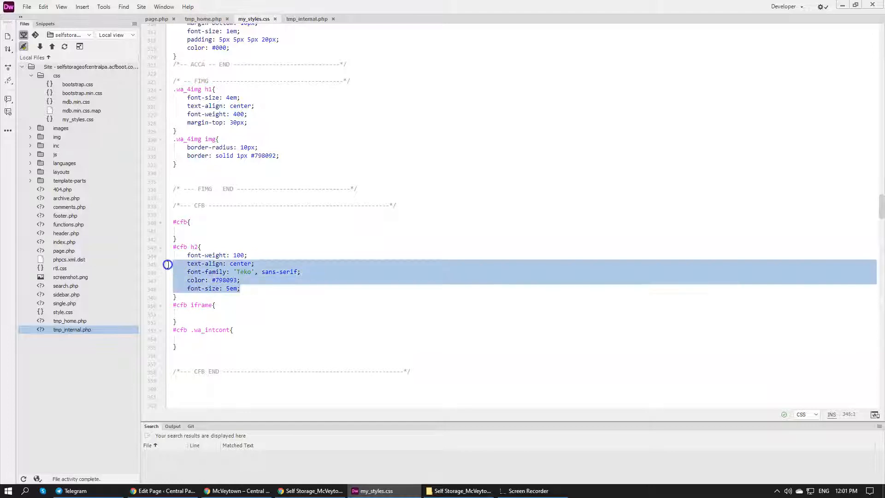
click(228, 312)
key(ctrl+v)
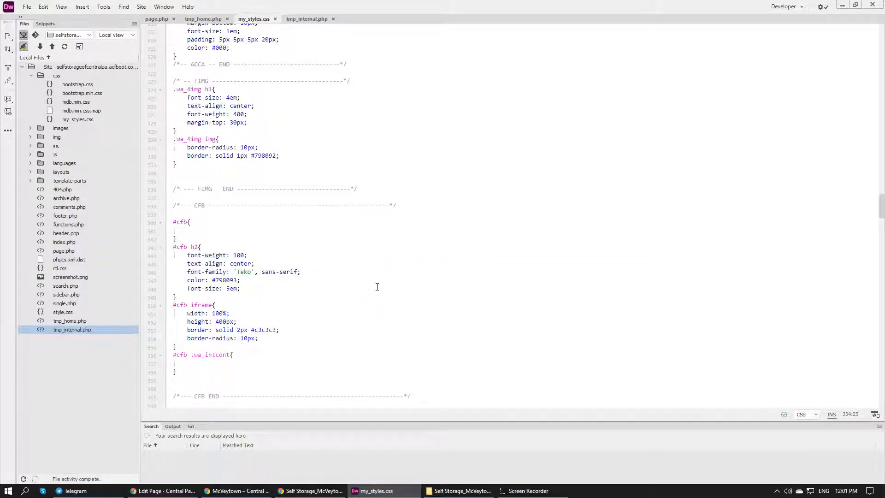
key(ctrl+s)
Switch back to the McVeytown page in Chrome and inspect the contact form's "wa_intcont" wrapper and its "#cfb .wa_intcont" rule
click(237, 490)
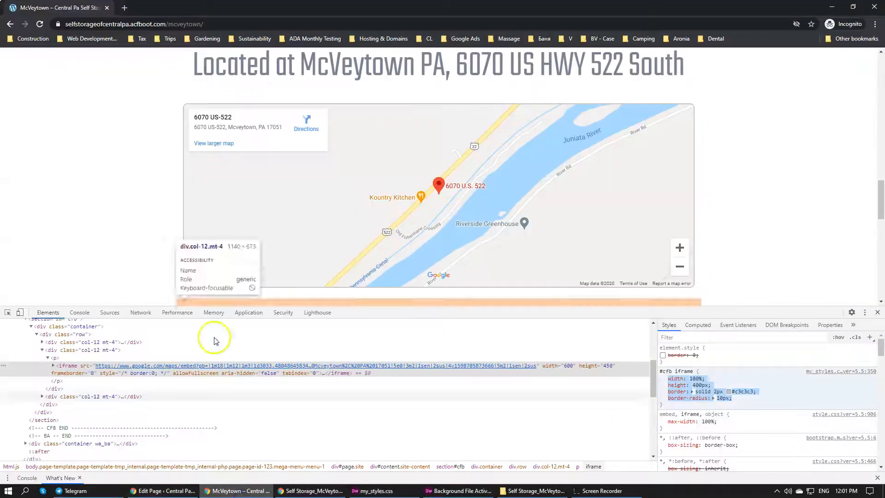
scroll(123, 233, down, 3)
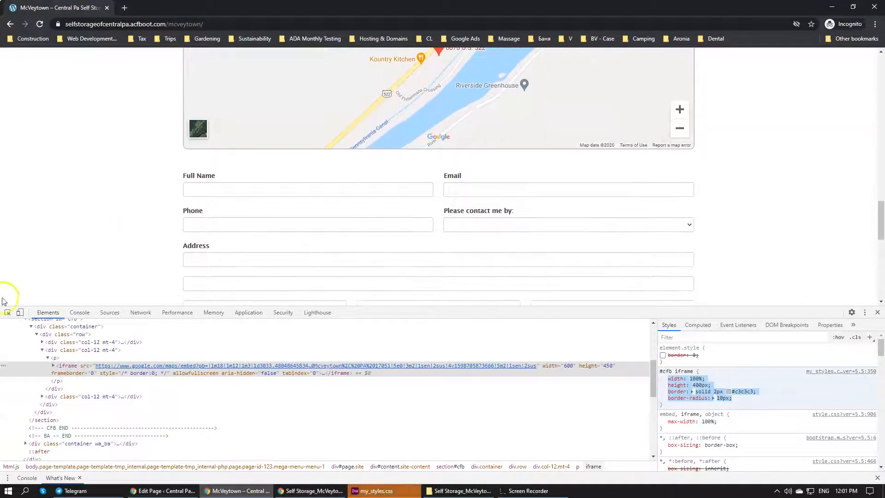
click(7, 312)
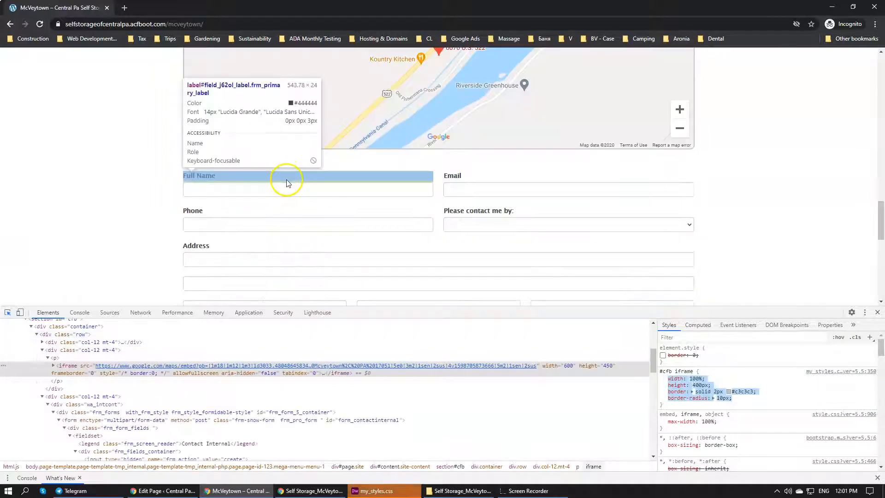
click(286, 178)
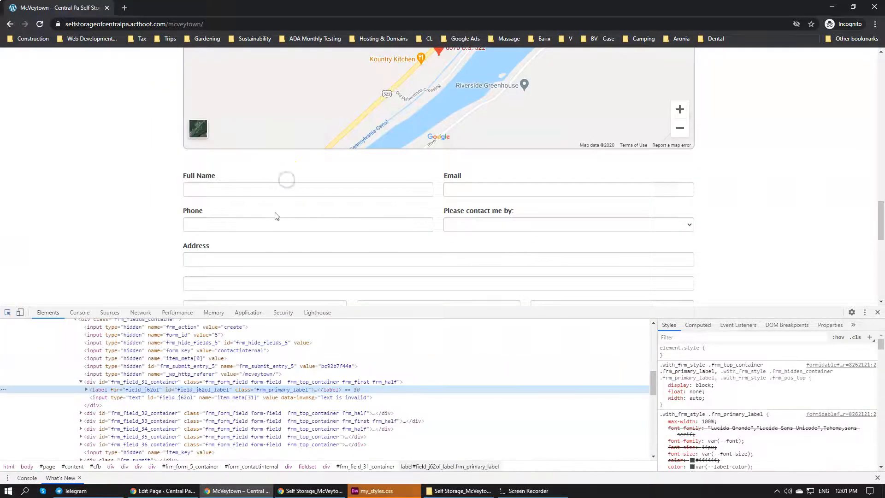
scroll(193, 369, up, 3)
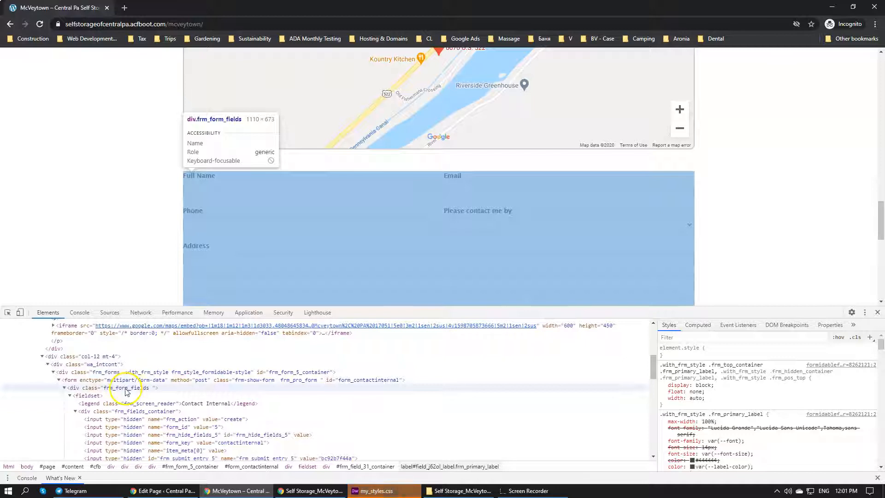
click(127, 392)
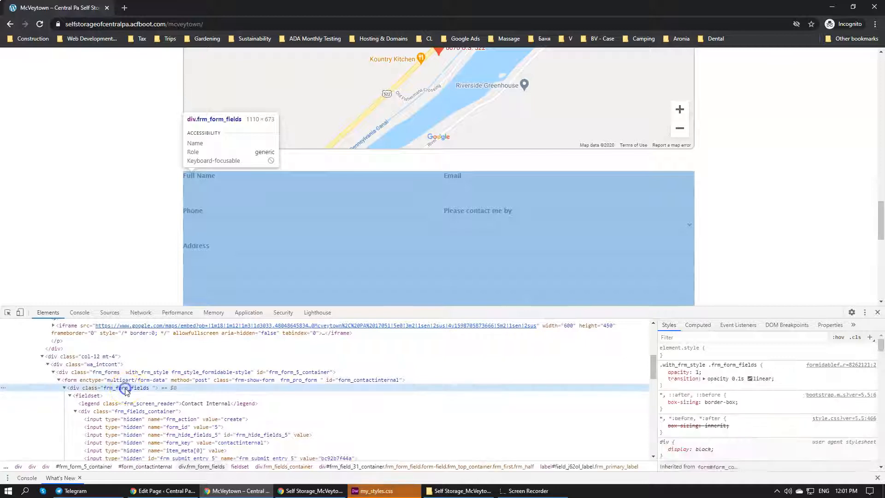
click(118, 364)
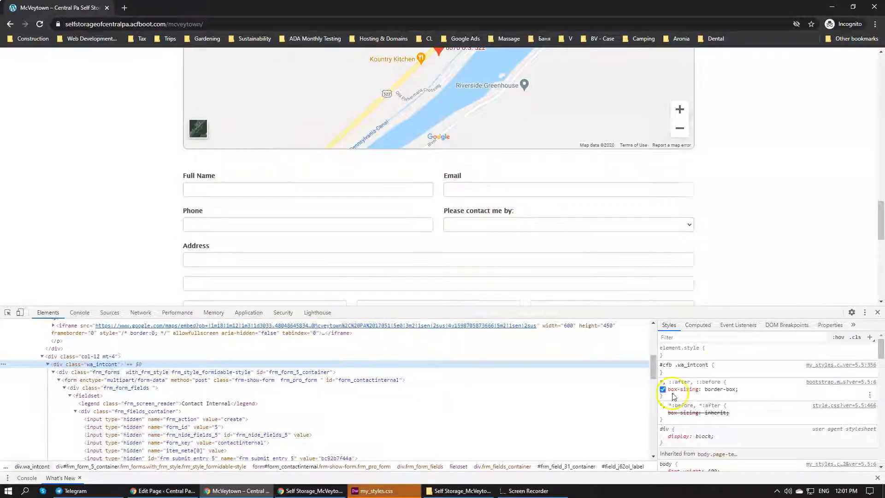
click(718, 366)
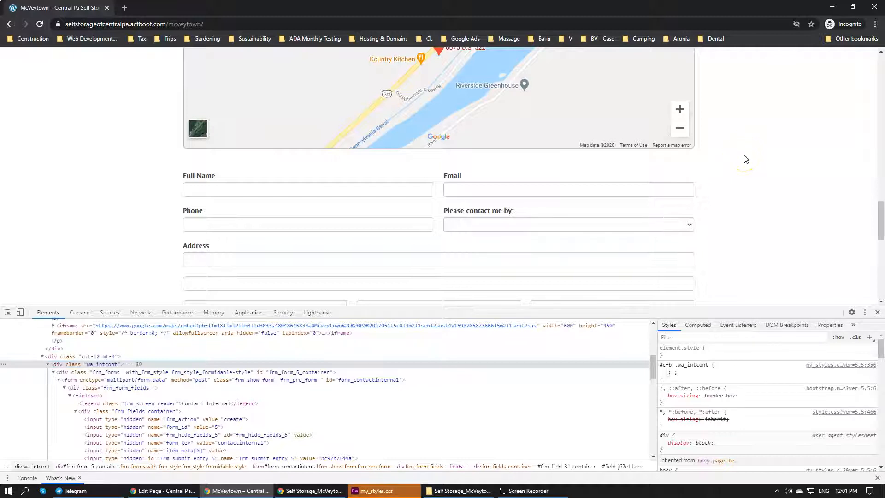
Inspect the map's iframe and copy the border and border-radius declarations from its "#cfb iframe" rule
click(8, 312)
click(217, 150)
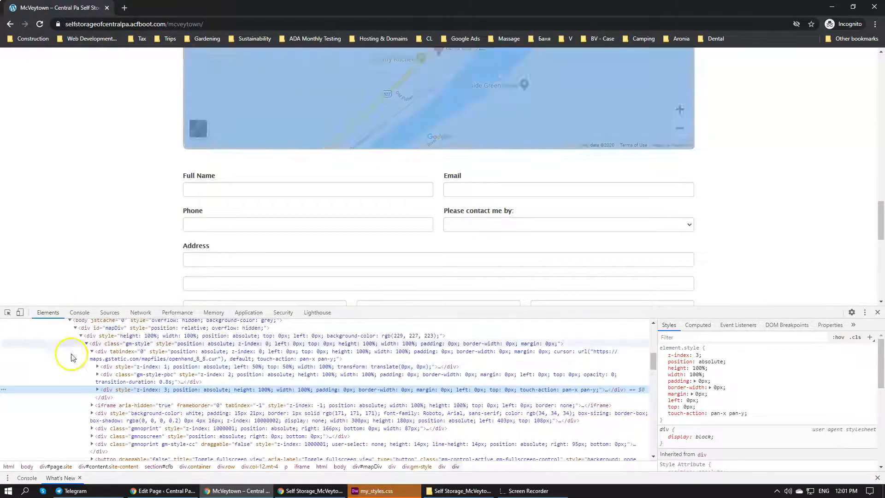
scroll(105, 358, up, 5)
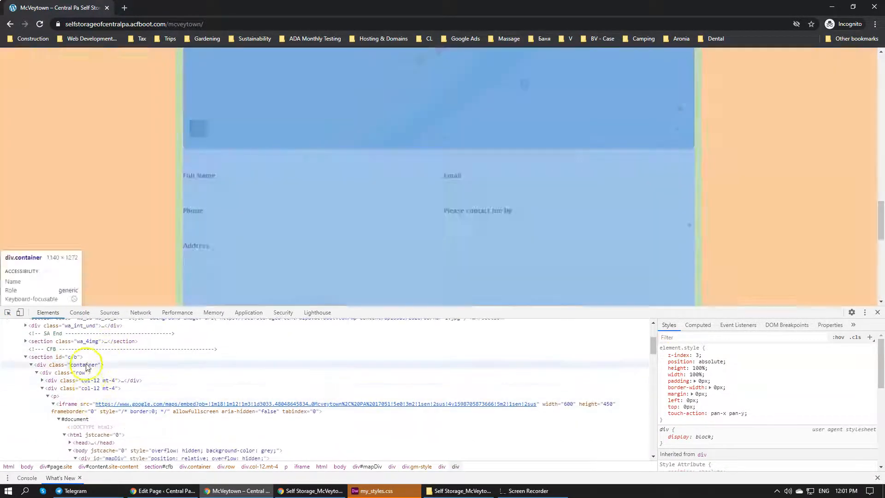
scroll(95, 373, down, 3)
click(72, 359)
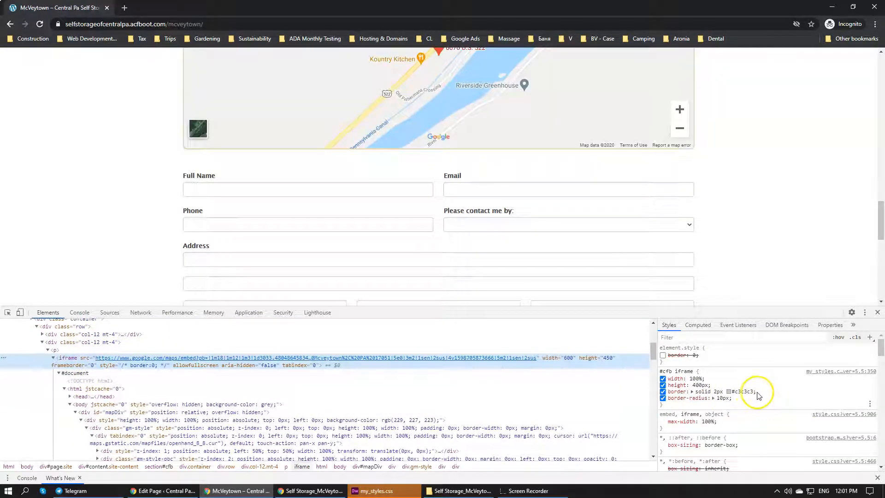
drag(731, 398, 668, 391)
key(ctrl+c)
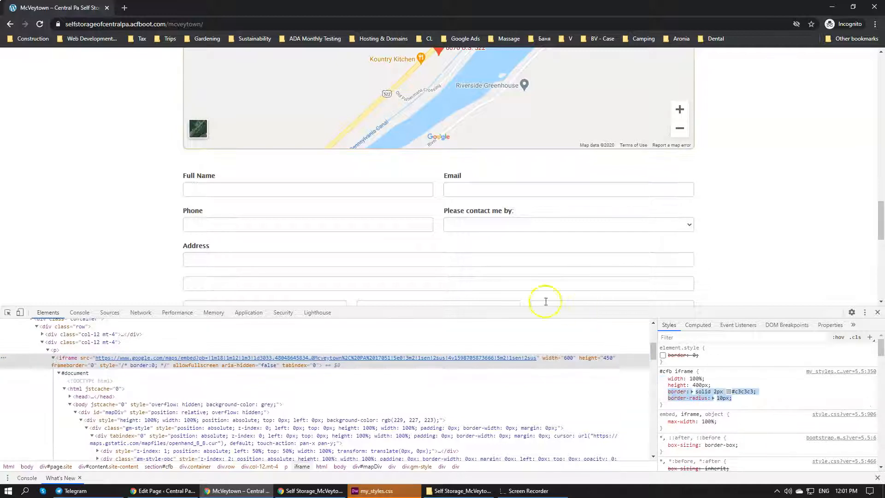
Add border: solid 2px #c3c3c3 and border-radius: 10px to the "#cfb .wa_intcont" rule and check the contact form's outline
click(8, 312)
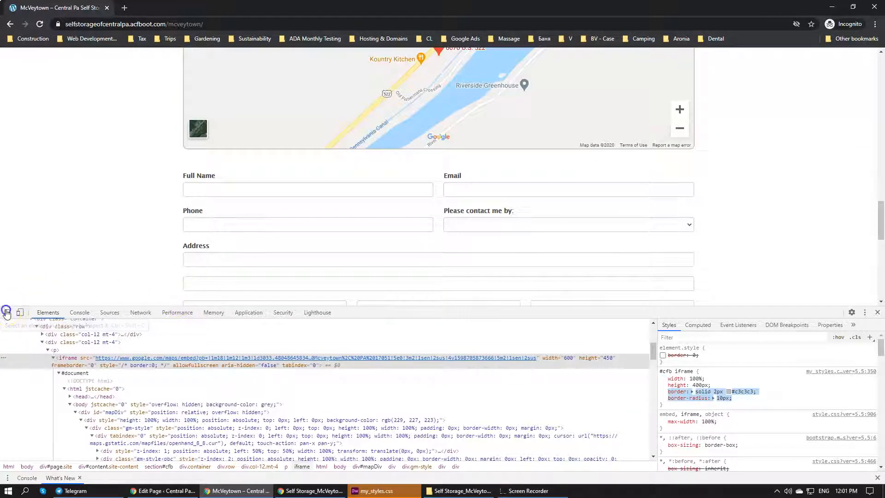
click(280, 171)
scroll(185, 369, up, 5)
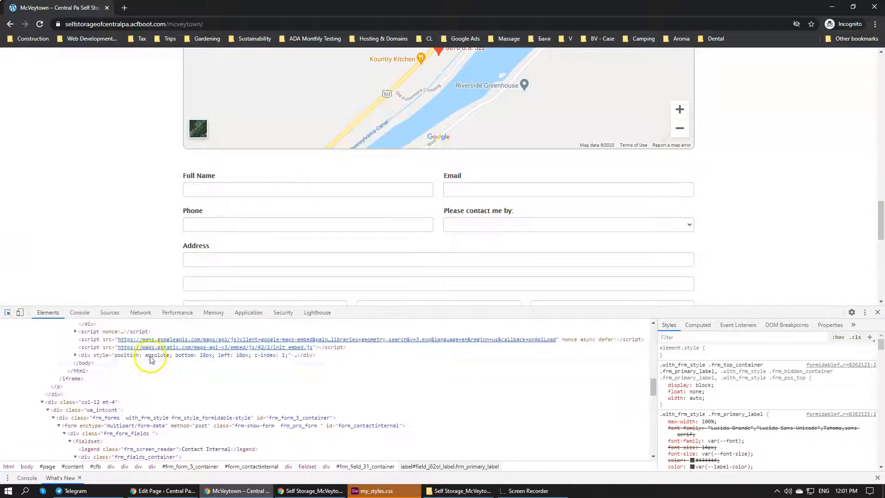
click(128, 365)
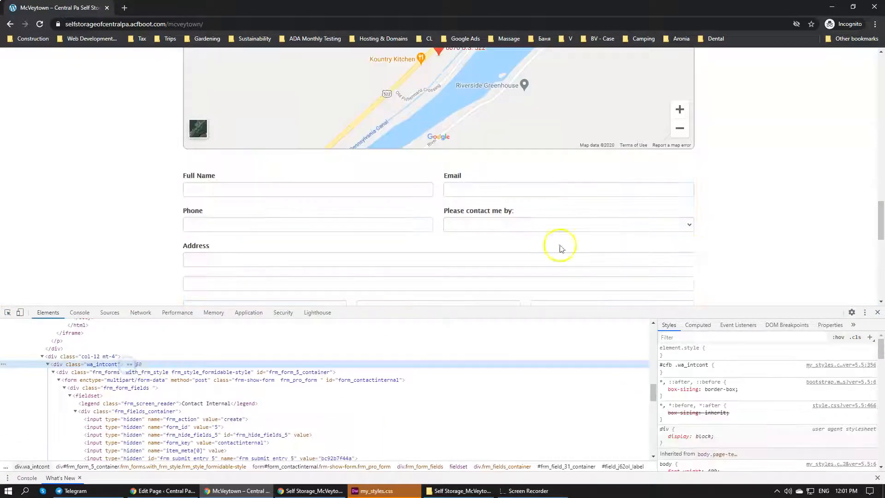
click(742, 376)
key(ctrl+v)
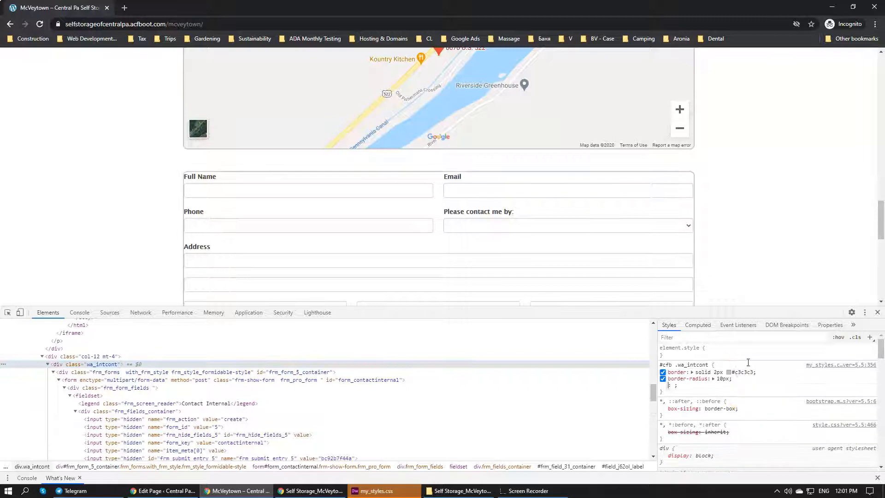
scroll(454, 155, down, 4)
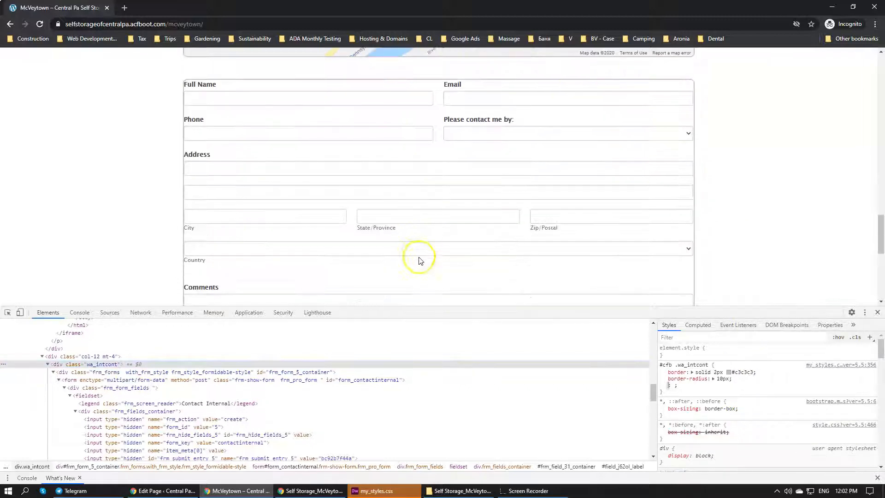
scroll(267, 203, up, 3)
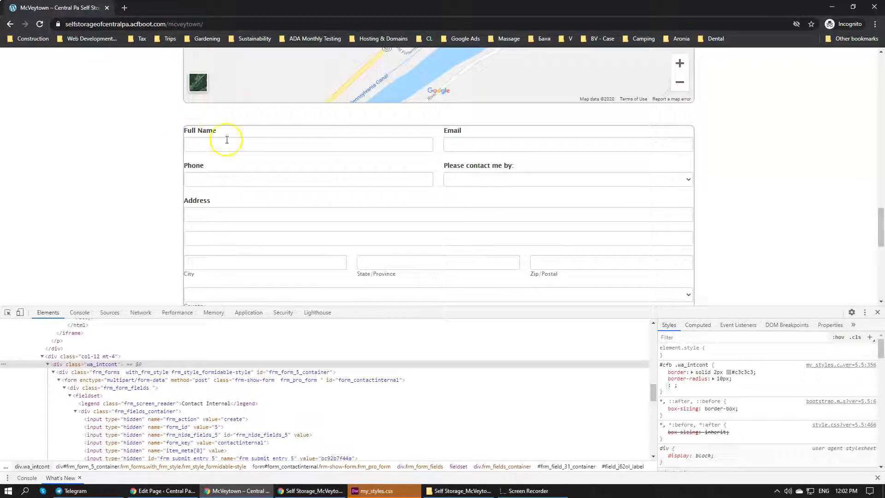
Add padding: 20px to the "#cfb .wa_intcont" rule and compare the form's spacing with the map and photos above
click(747, 381)
click(755, 380)
text(padding)
key(Tab)
text(20px)
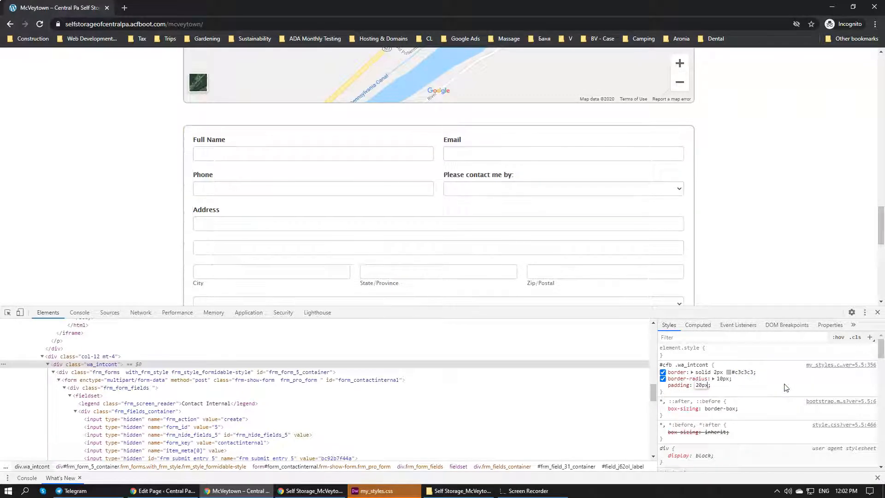
click(738, 228)
scroll(739, 228, down, 4)
scroll(738, 228, up, 4)
scroll(739, 228, up, 5)
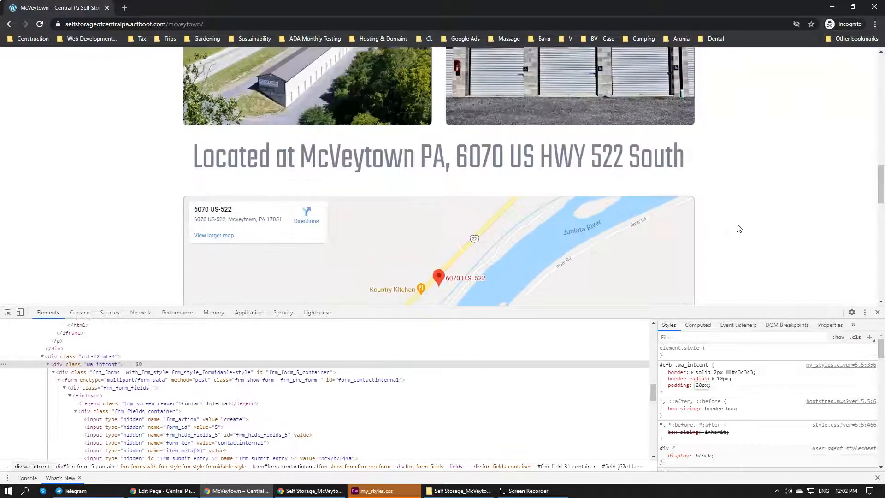
scroll(739, 228, down, 5)
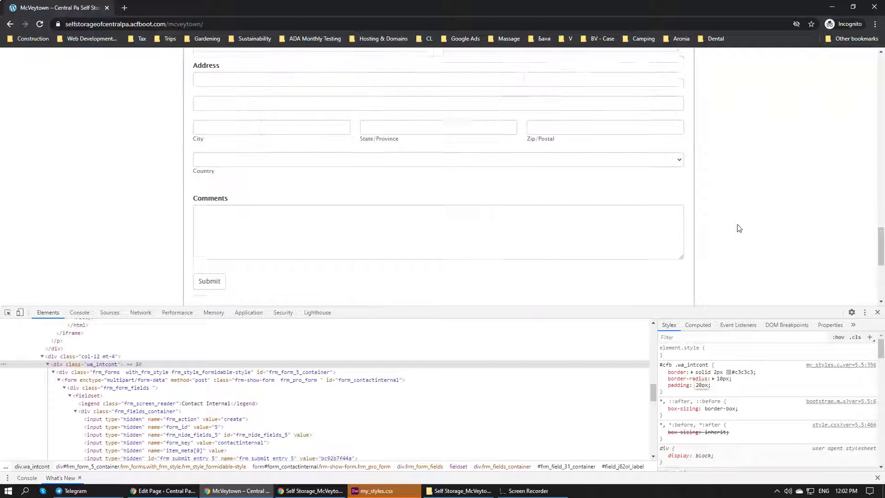
scroll(739, 228, up, 2)
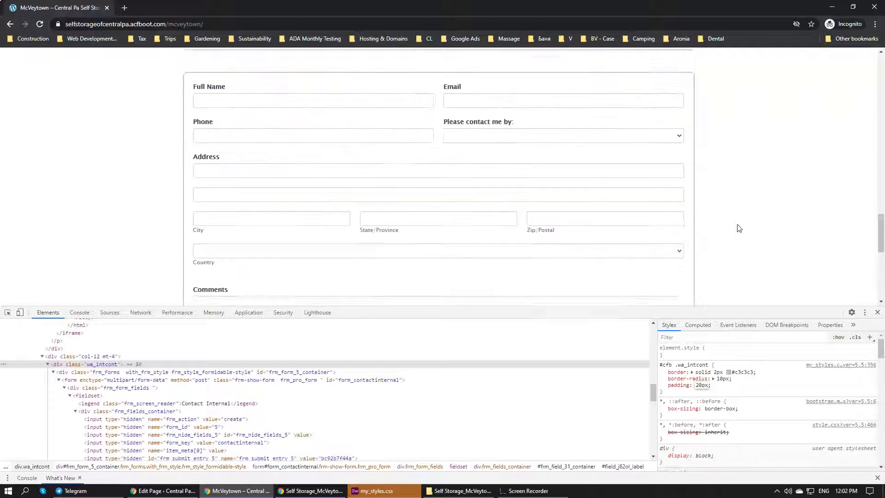
Add background-color: #000 to the "#cfb .wa_intcont" rule of the contact form
click(732, 389)
text(background: ;)
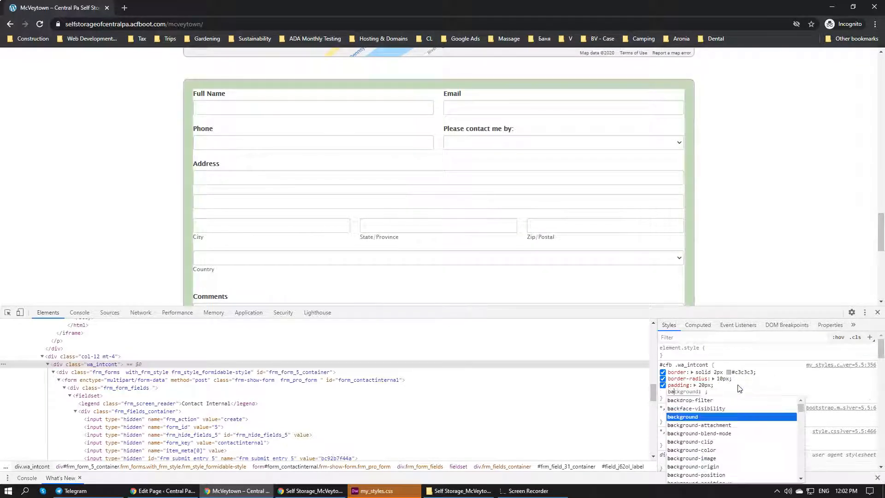
key(Down)
key(Down)
key(Down)
key(Down)
key(Tab)
text(#)
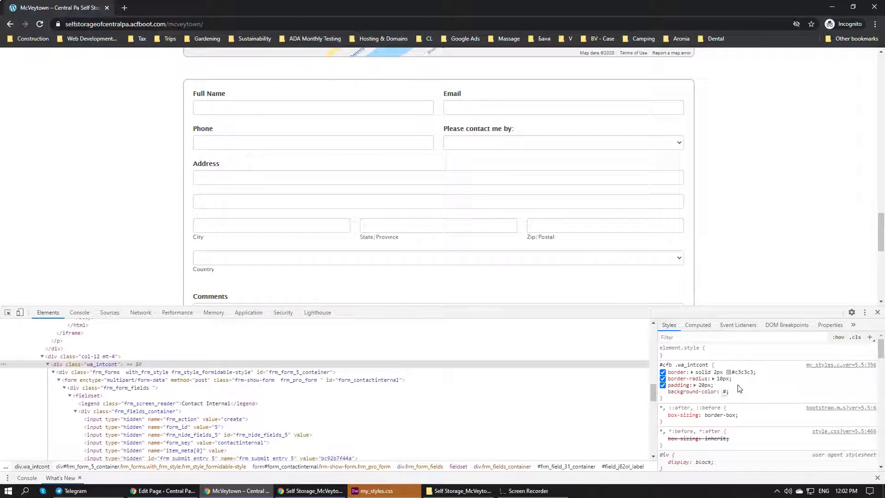
text(000)
key(Return)
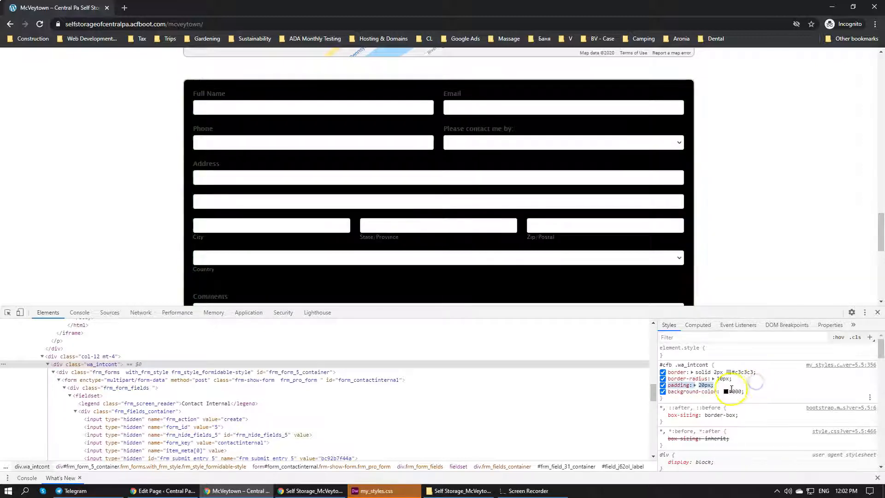
Change the contact form's background color to the light grey #ece9e9 in the "#cfb .wa_intcont" rule
click(727, 391)
drag(729, 391, 722, 336)
scroll(725, 226, up, 7)
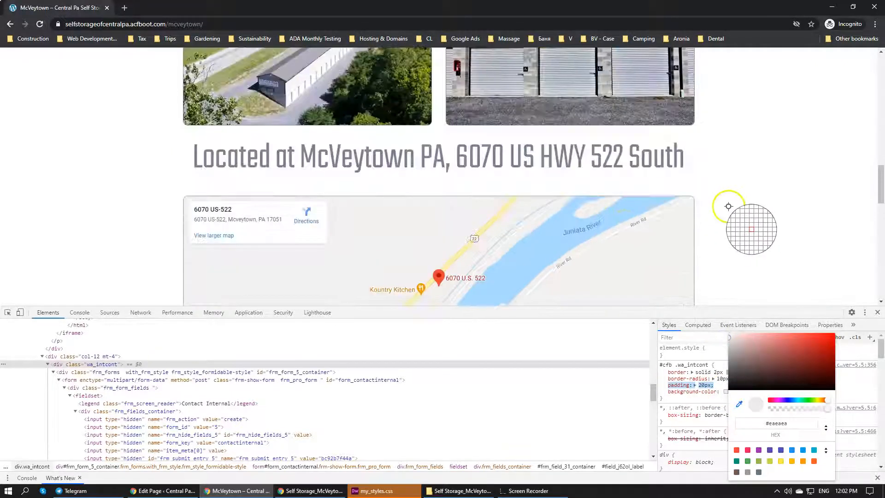
scroll(555, 233, down, 1)
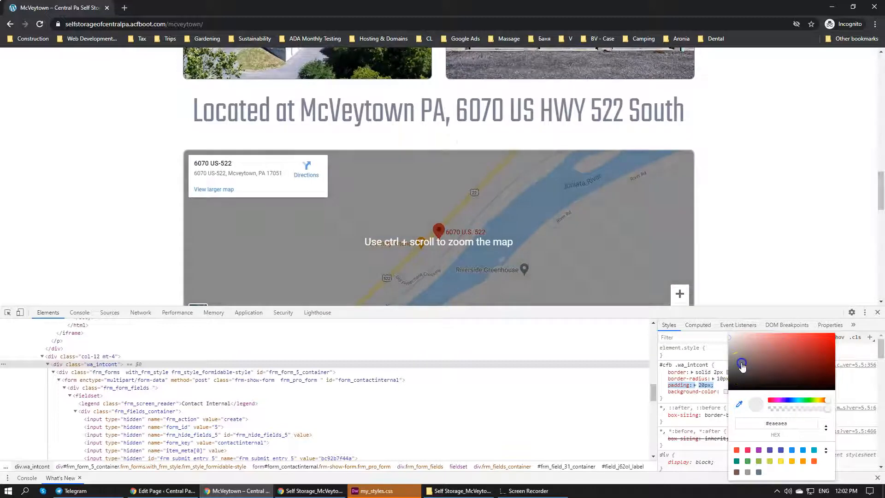
click(741, 365)
click(730, 340)
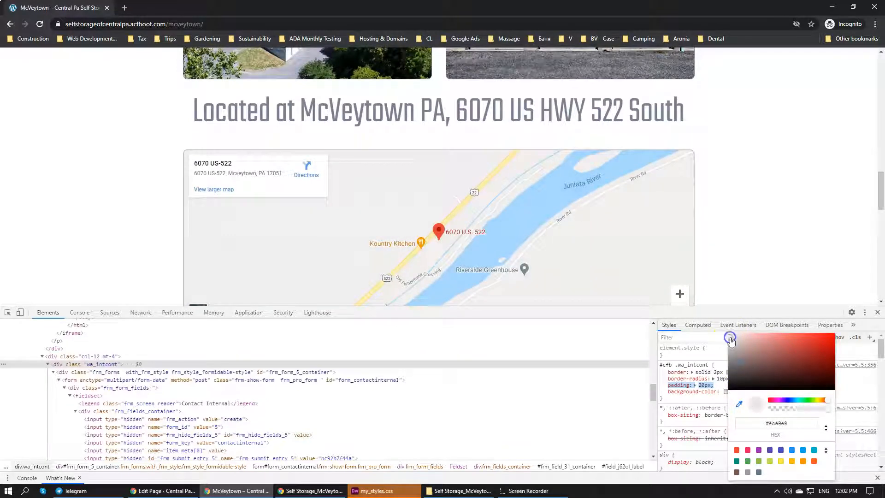
Sample the footer's slate grey #798092 as the background-color of the "#cfb .wa_intcont" rule
click(712, 384)
click(727, 392)
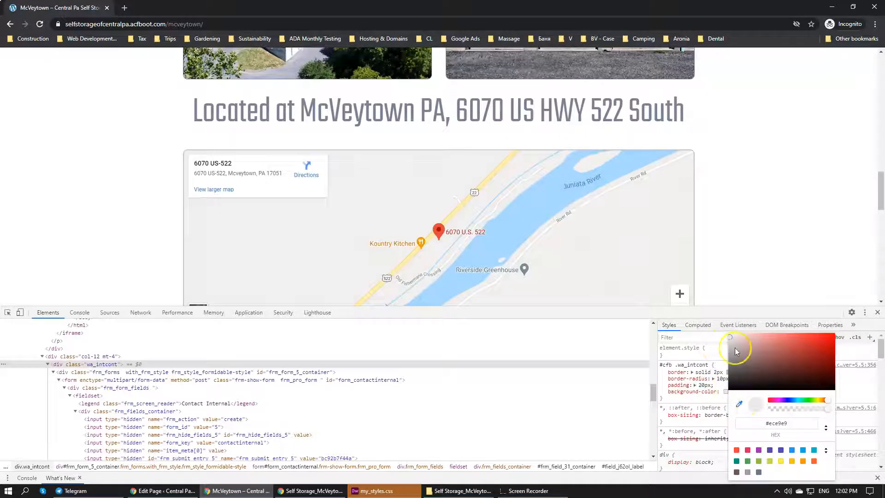
scroll(672, 106, up, 10)
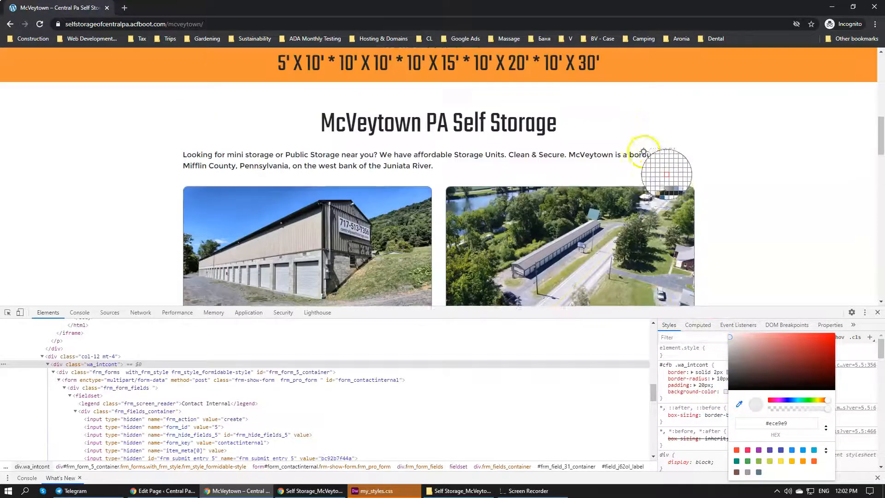
scroll(637, 166, up, 5)
scroll(546, 180, down, 15)
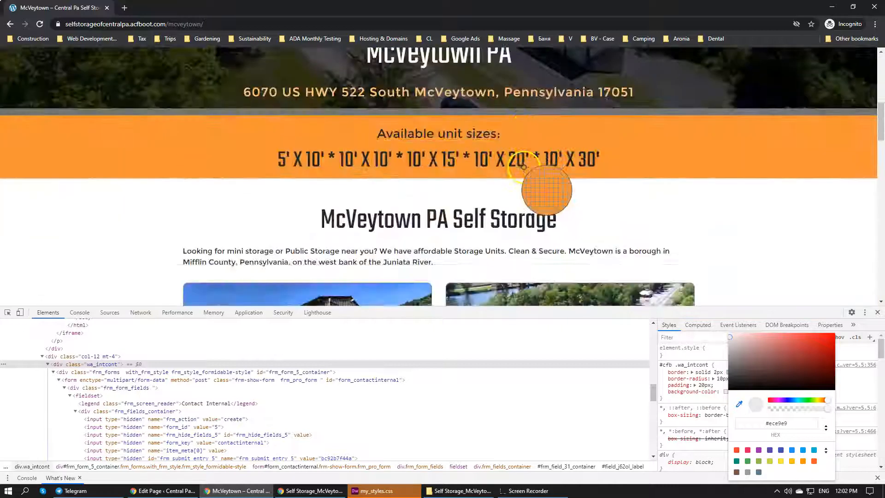
scroll(488, 205, down, 11)
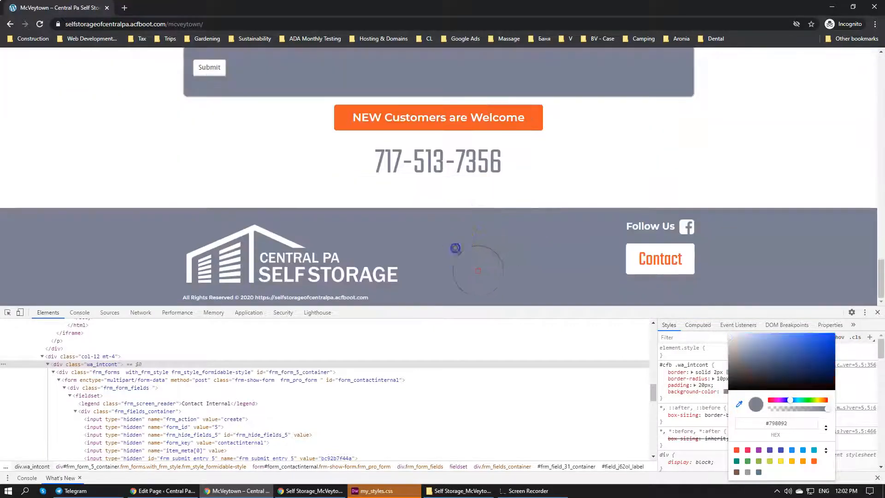
Lighten the contact form's background-color to the pale blue #f1f5ff in the "#cfb .wa_intcont" rule
scroll(454, 231, up, 4)
scroll(452, 221, up, 5)
scroll(484, 230, down, 2)
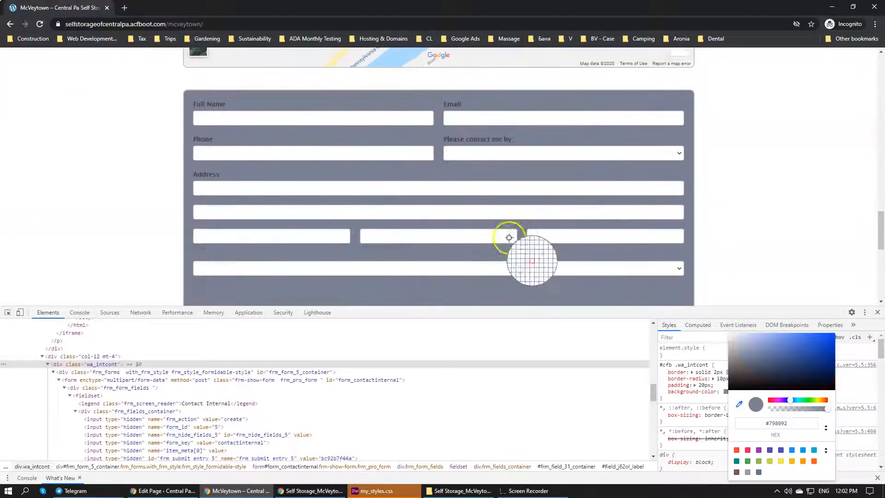
mouse_move(750, 364)
mouse_down()
mouse_move(746, 331)
mouse_move(727, 330)
mouse_up()
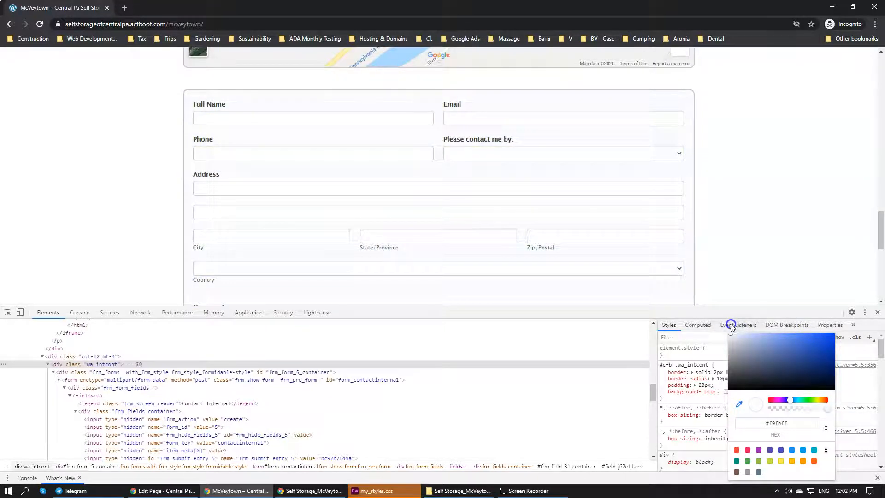
scroll(712, 201, up, 3)
scroll(712, 202, down, 7)
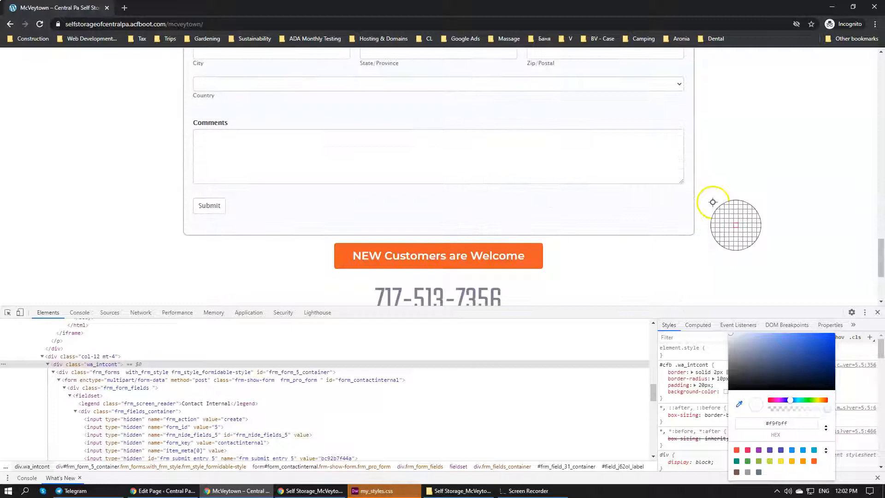
drag(739, 341, 735, 333)
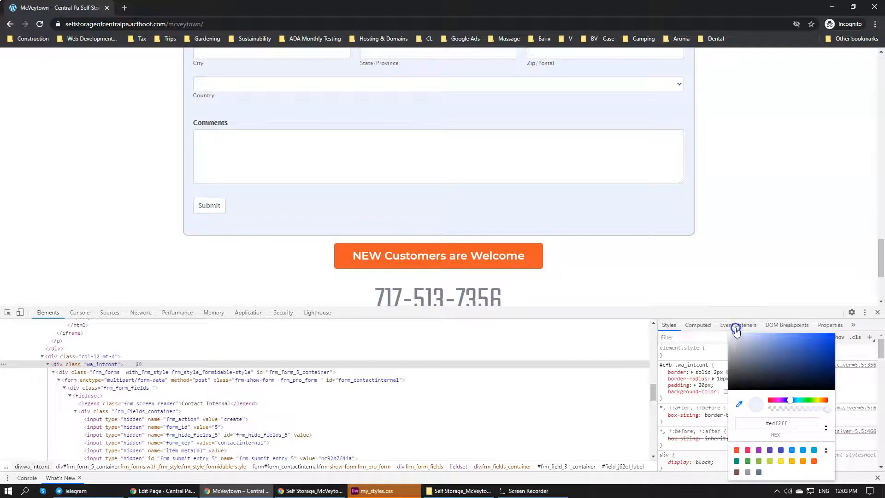
scroll(774, 254, up, 6)
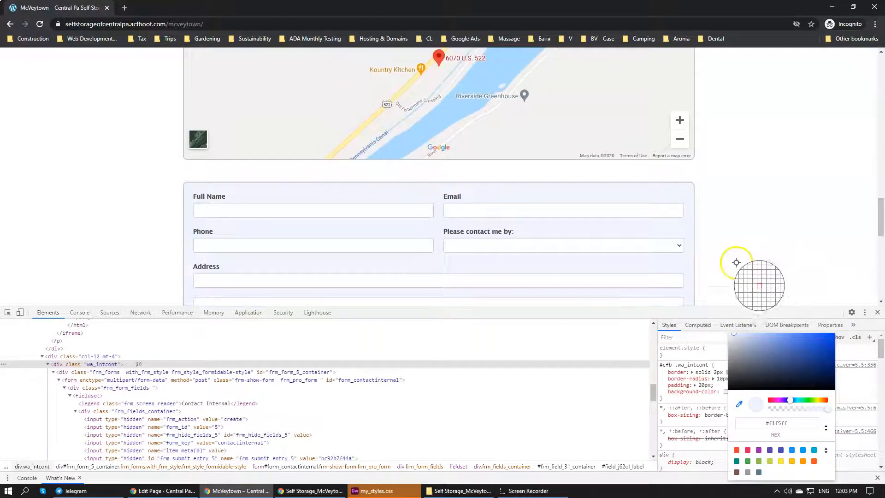
click(707, 386)
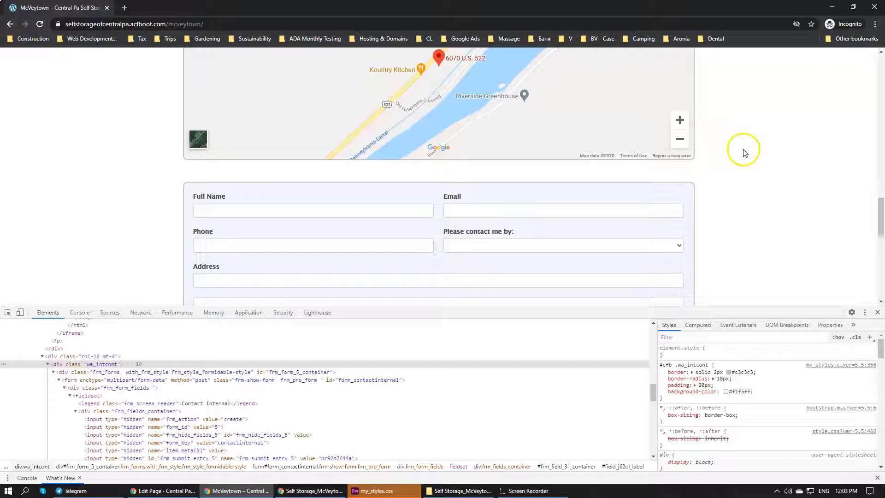
Examine the contact form's background against its input fields, the map above and the customer banner below
scroll(718, 145, down, 7)
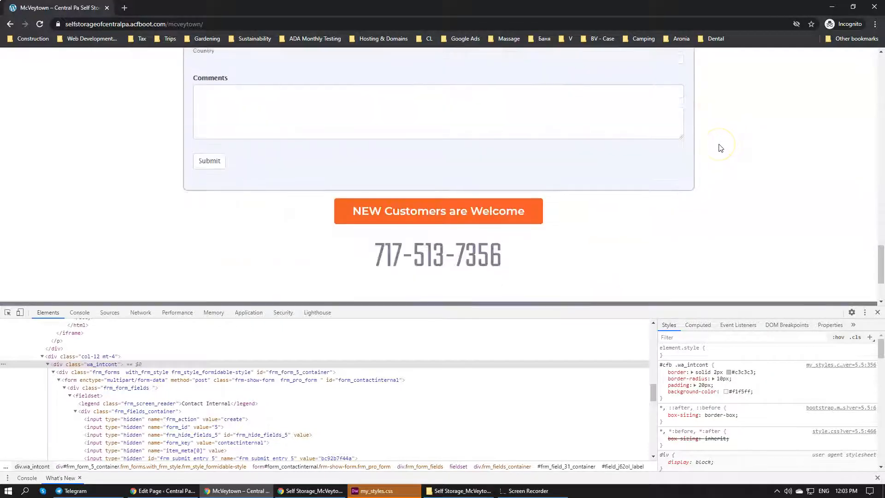
scroll(705, 161, up, 1)
scroll(701, 172, up, 1)
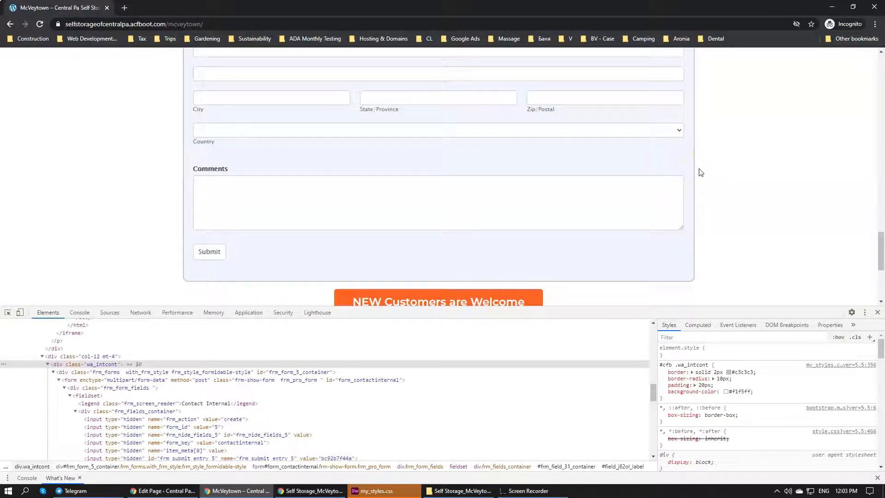
scroll(701, 170, up, 2)
scroll(699, 169, down, 2)
scroll(562, 177, up, 3)
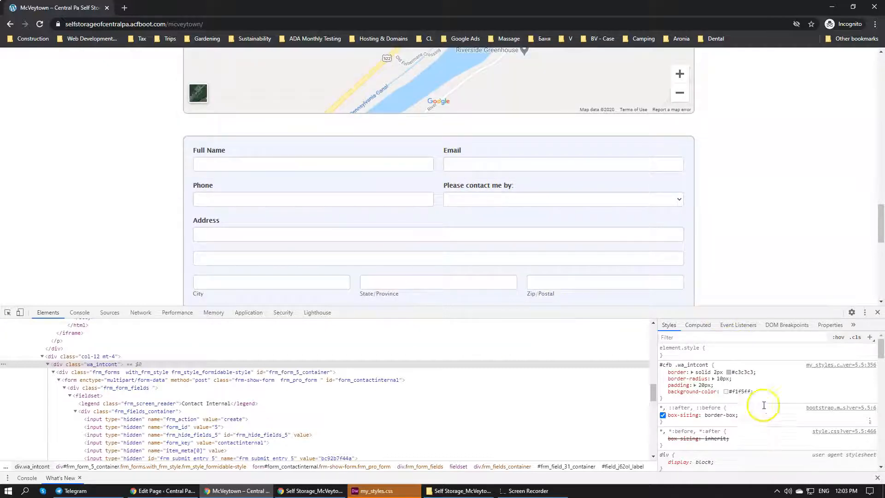
scroll(539, 229, down, 3)
scroll(539, 229, up, 4)
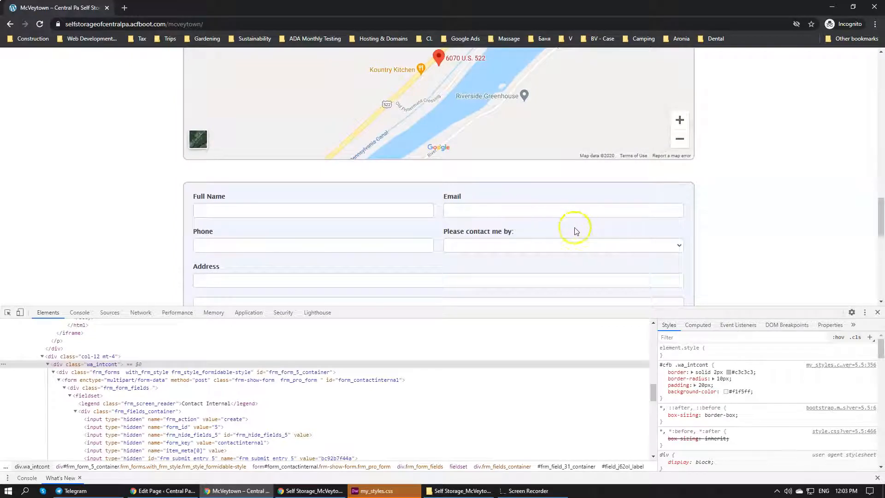
scroll(576, 231, down, 1)
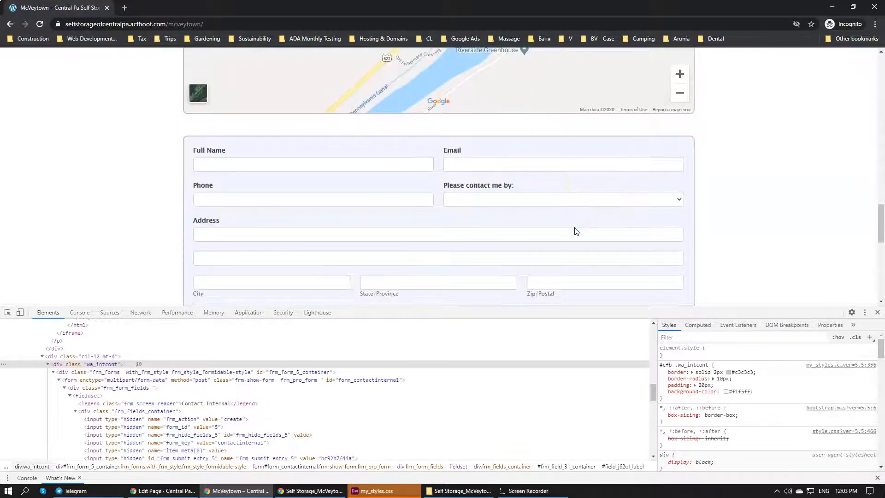
Copy the "#cfb .wa_intcont" declarations from the browser into the same rule in my_styles.css in Dreamweaver and save the file
drag(758, 392, 677, 366)
key(ctrl+c)
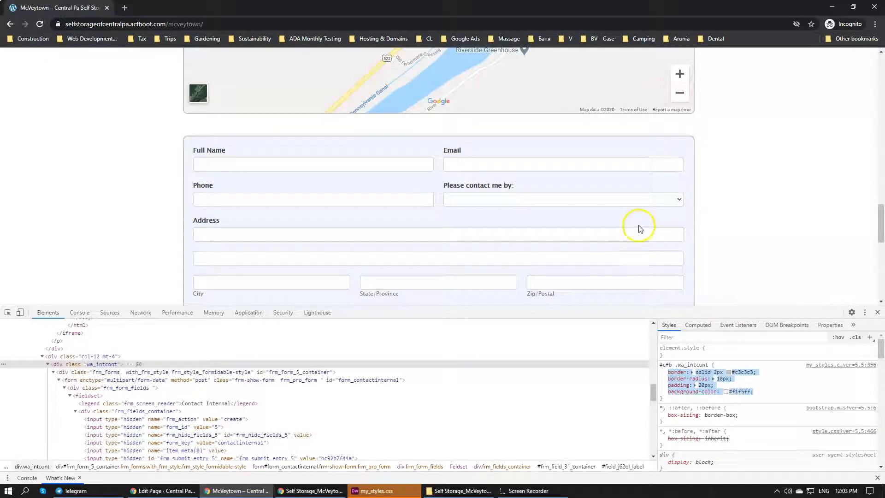
click(387, 491)
click(256, 357)
key(ctrl+v)
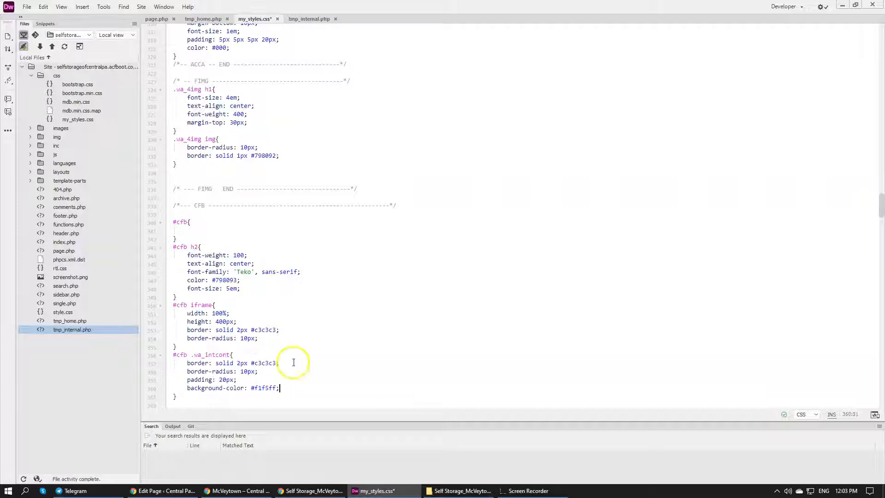
key(ctrl+s)
scroll(335, 358, down, 4)
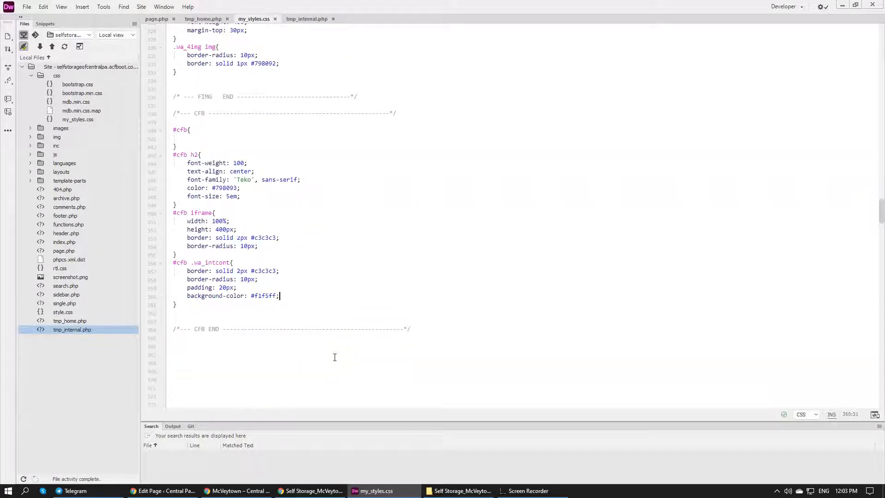
Switch to the McVeytown page in Chrome and check the contact form's layout from Full Name to Comments
click(237, 490)
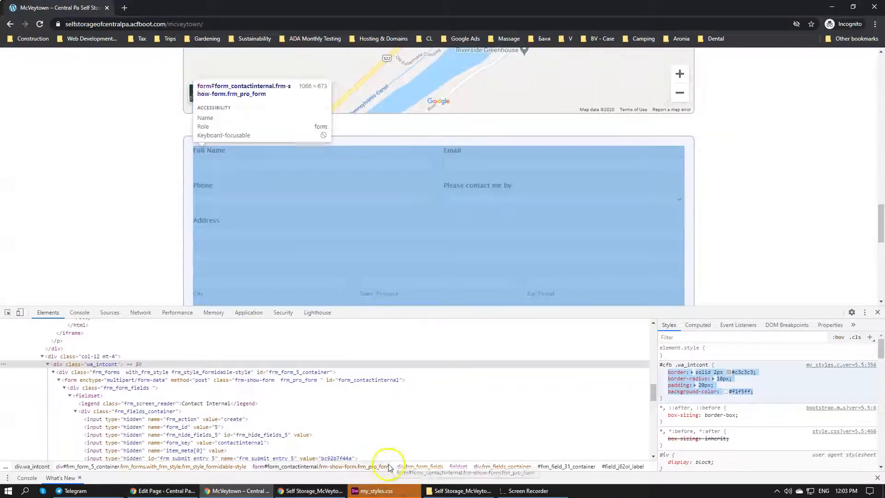
scroll(407, 248, down, 4)
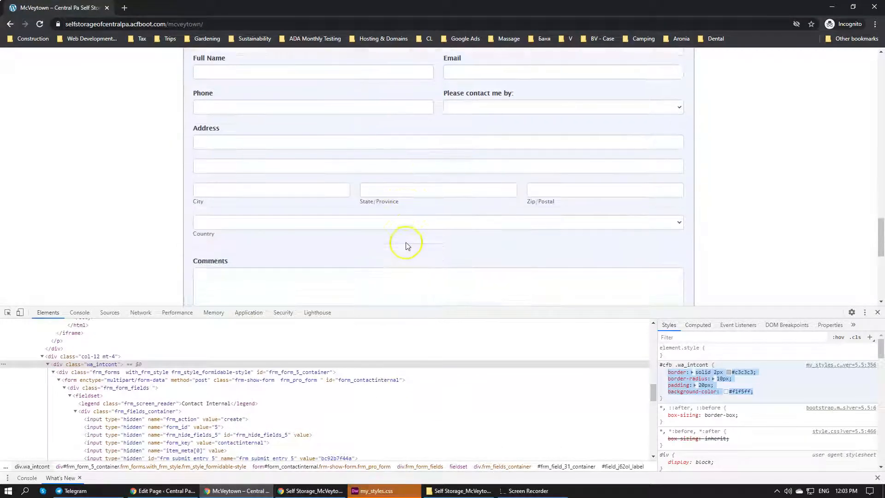
scroll(407, 242, up, 1)
scroll(406, 242, up, 1)
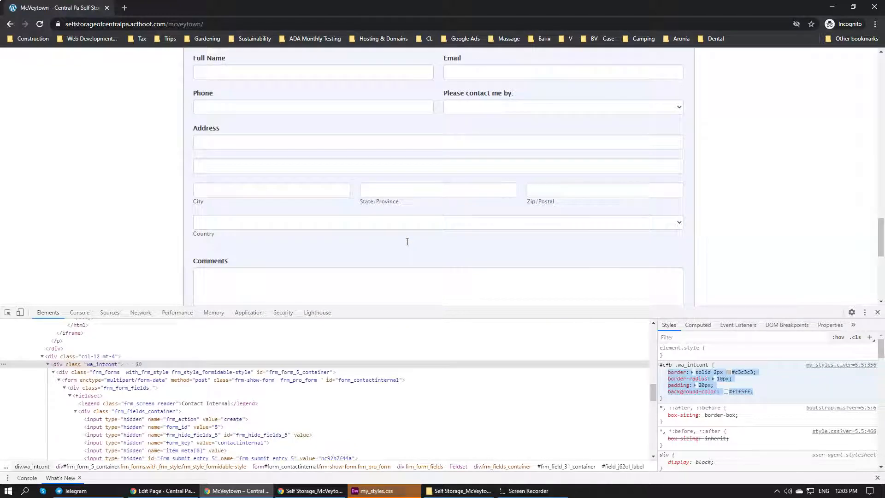
scroll(341, 194, up, 2)
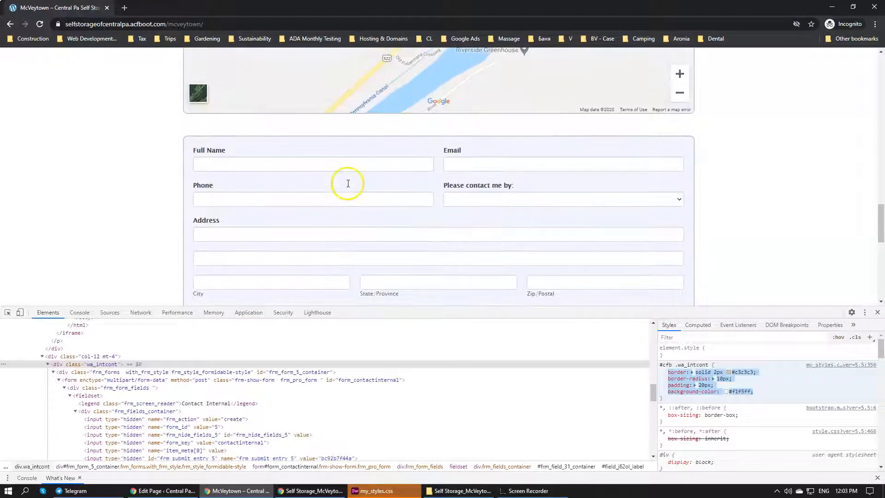
Switch to Dreamweaver and look over the section code in tmp_home.php and the CFB markup in tmp_internal.php
click(375, 490)
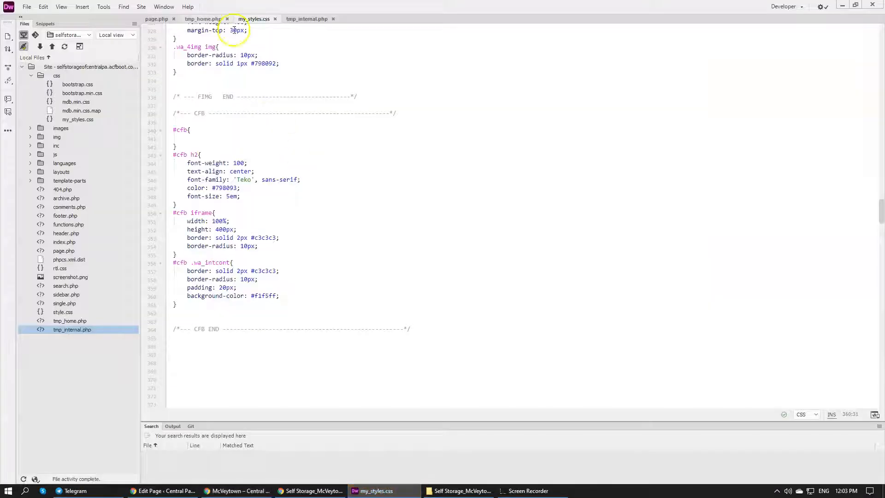
click(192, 19)
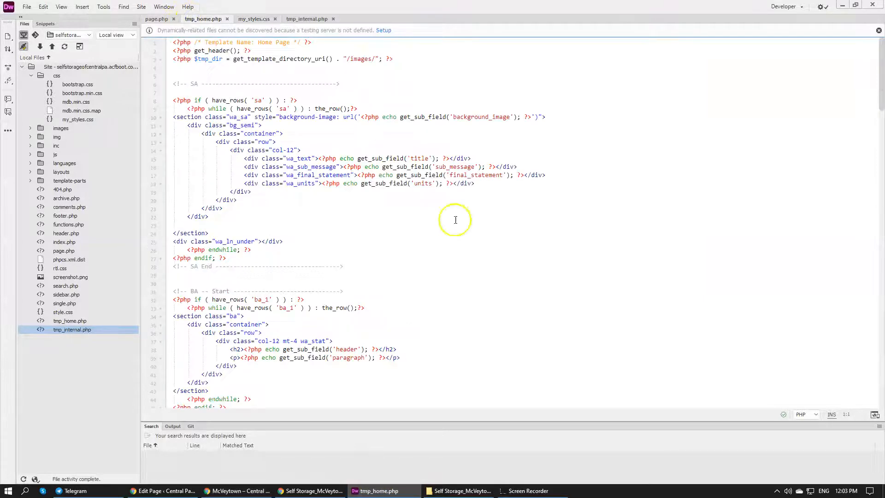
scroll(455, 219, down, 8)
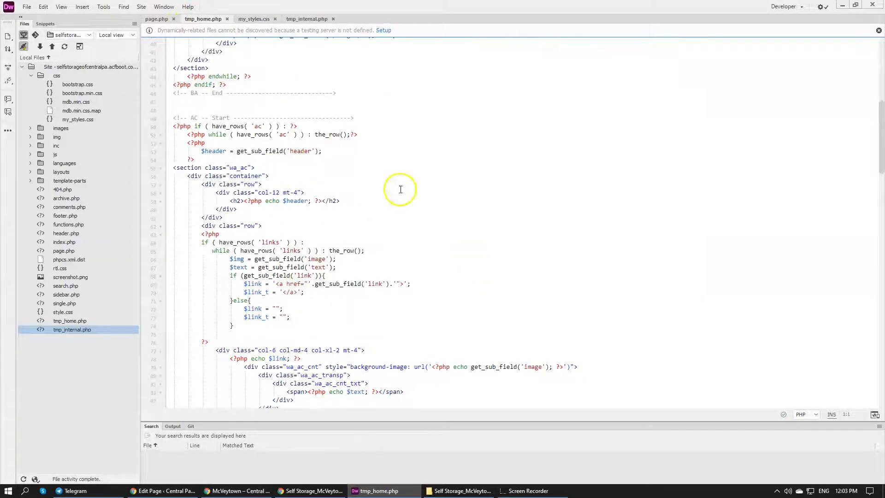
click(295, 19)
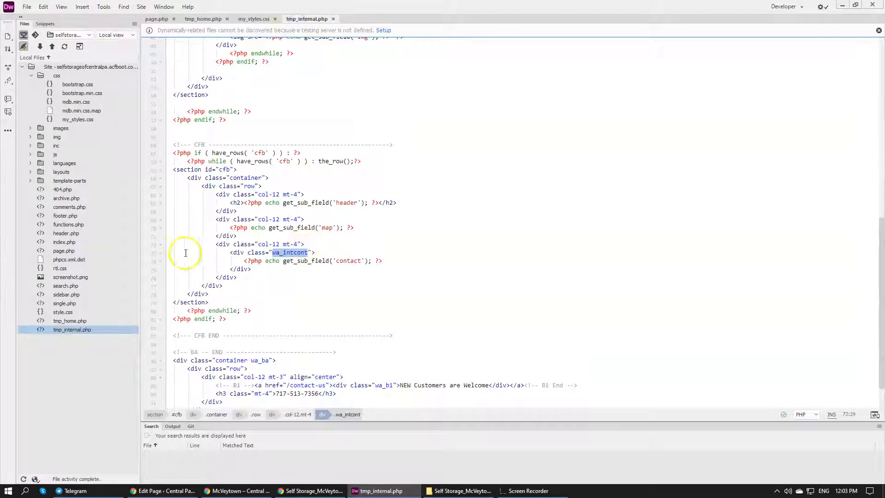
Review the McVeytown page in Chrome, covering the customer banner, photos, map and contact form with its Country list
click(236, 490)
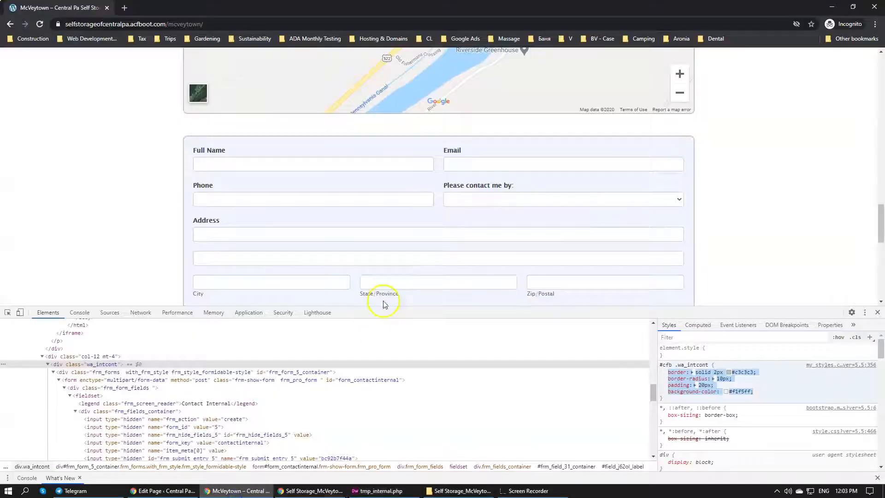
scroll(387, 110, down, 8)
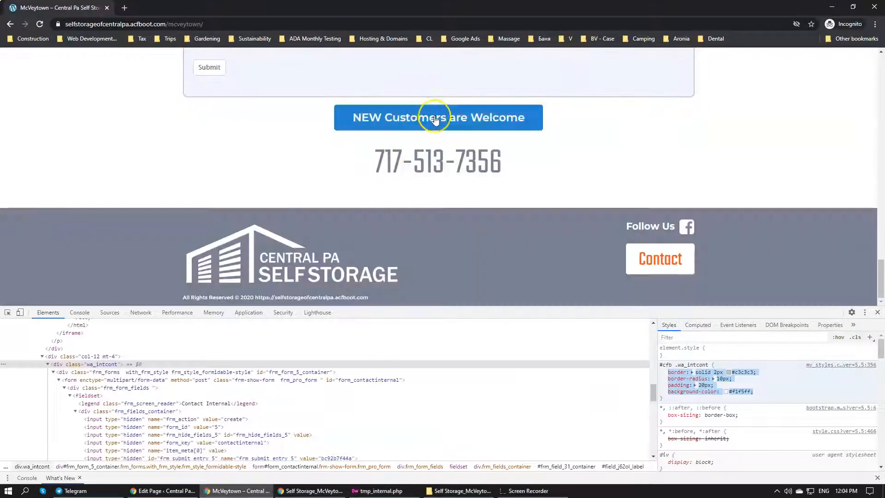
scroll(409, 162, up, 10)
scroll(409, 165, up, 5)
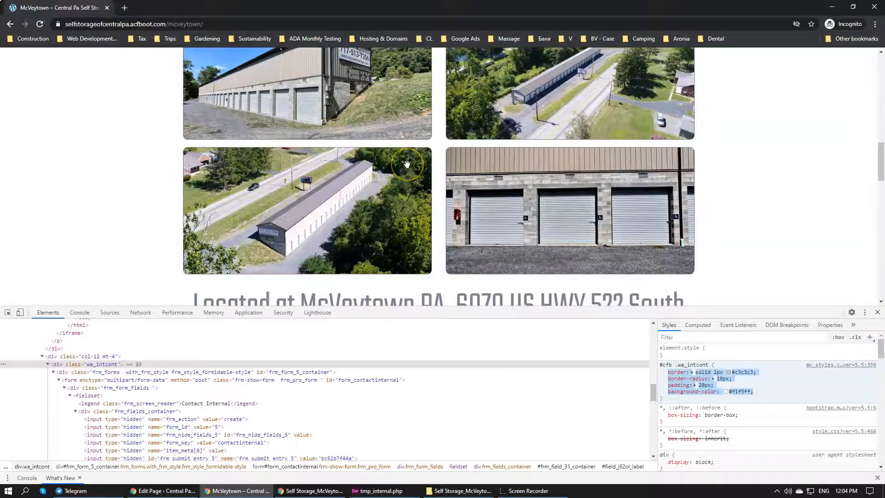
scroll(407, 164, down, 10)
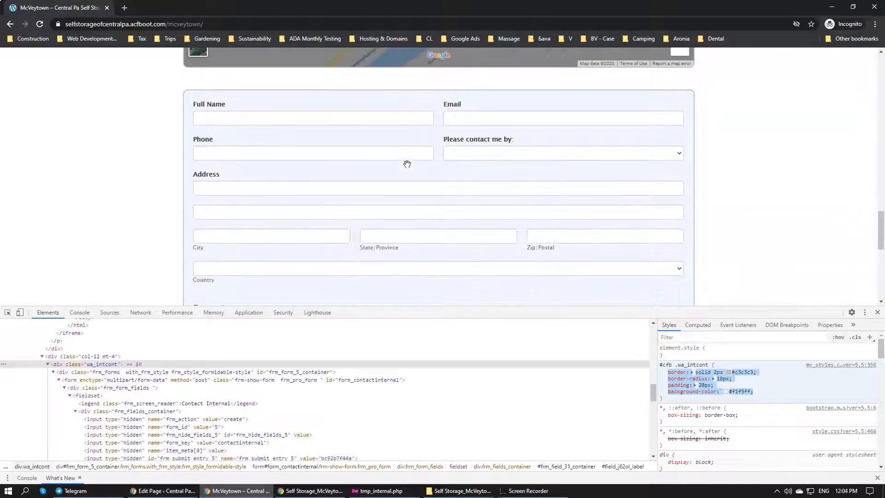
scroll(407, 164, down, 1)
click(289, 223)
click(289, 223)
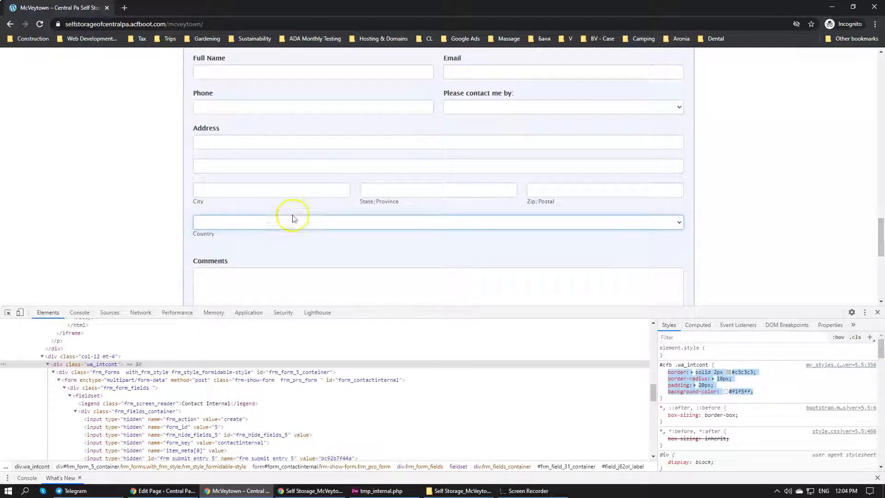
Open the site's home page from the McVeytown page's main navigation
scroll(291, 218, up, 8)
scroll(292, 215, up, 10)
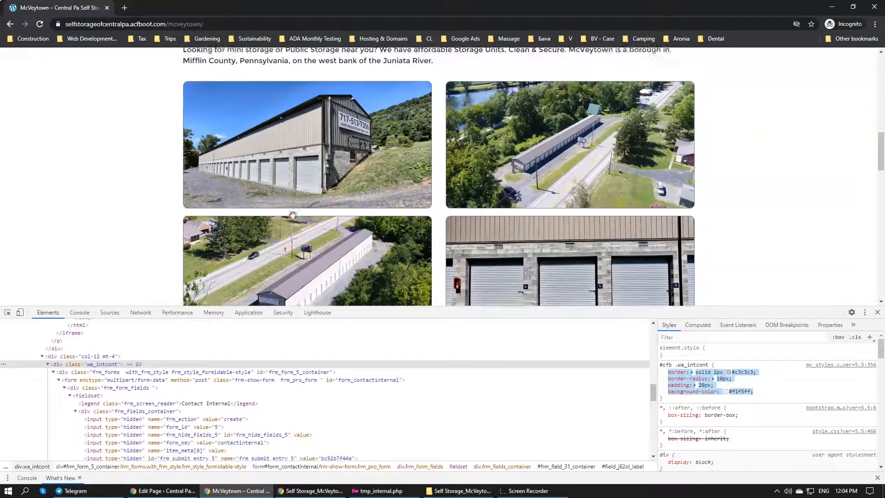
scroll(293, 215, down, 1)
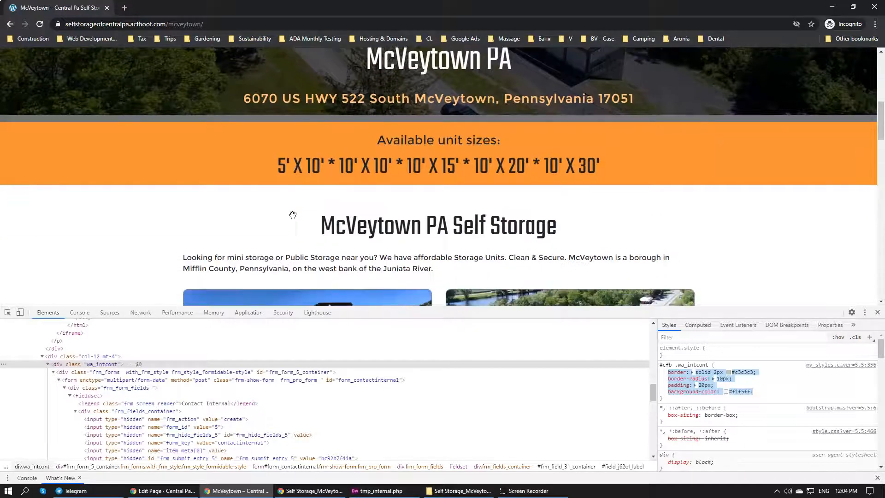
scroll(292, 215, up, 1)
scroll(293, 216, up, 1)
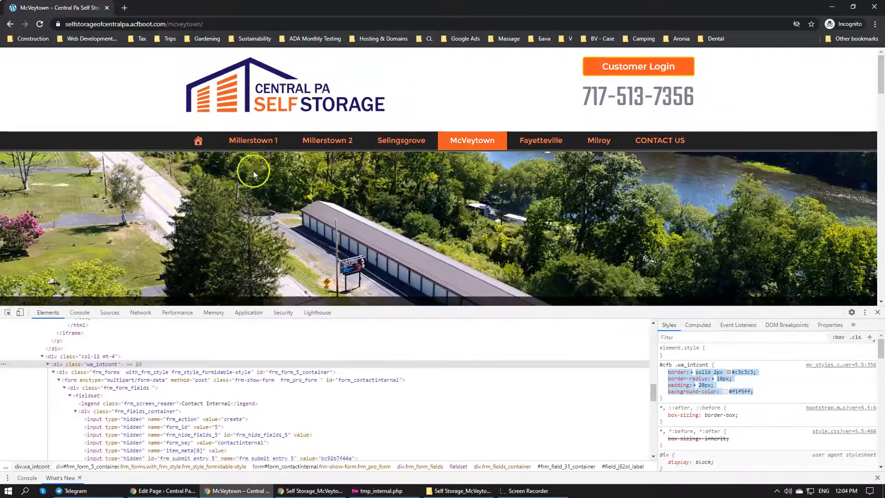
click(198, 140)
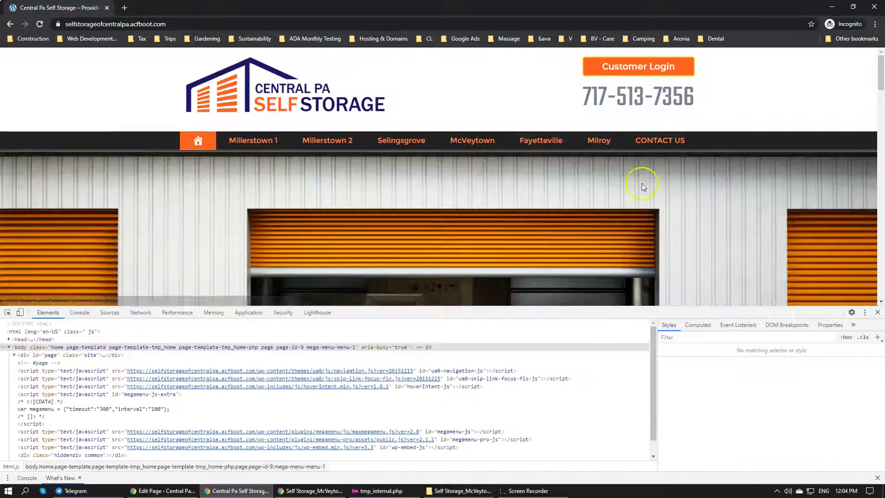
Look through the home page down to its footer and return to the McVeytown page's contact form
scroll(641, 184, down, 20)
scroll(681, 197, down, 1)
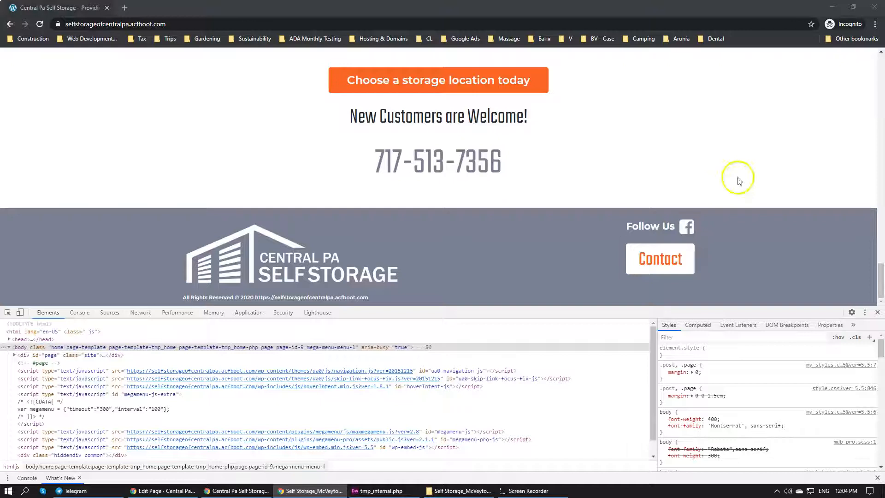
scroll(582, 182, up, 10)
key(alt+Left)
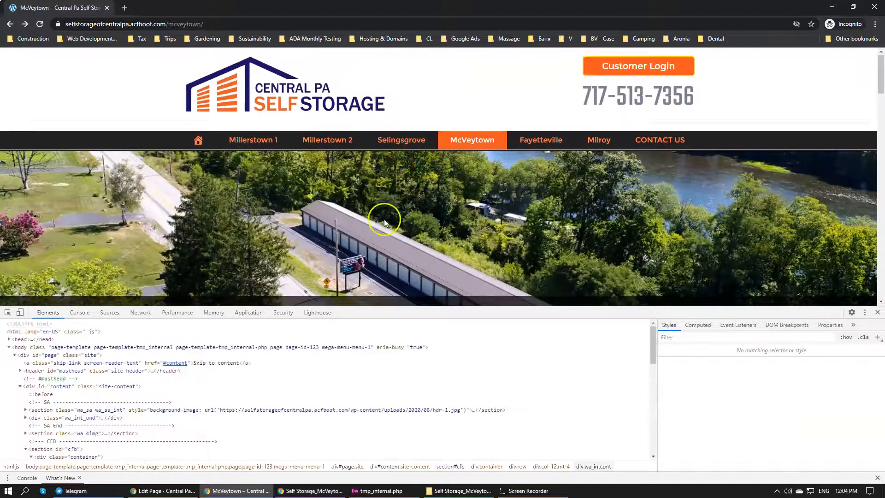
scroll(399, 217, down, 15)
scroll(400, 218, down, 5)
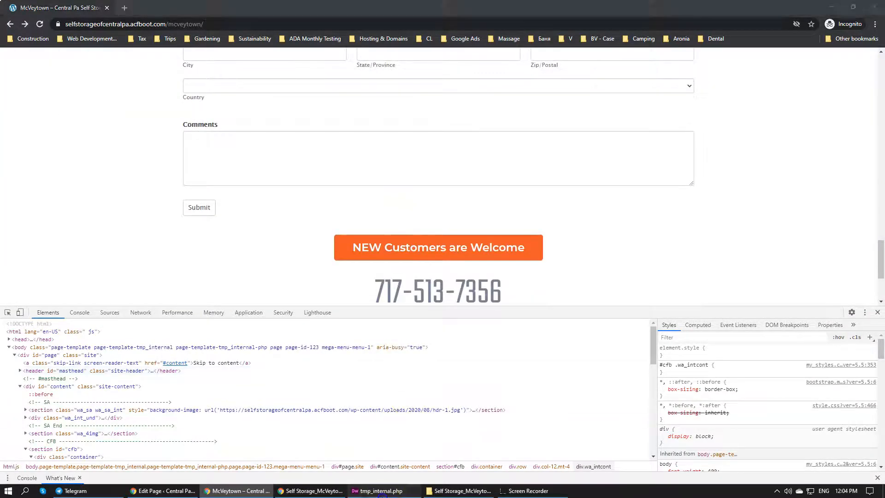
Switch to Dreamweaver and look over the CFB section markup in tmp_internal.php
click(380, 491)
click(380, 490)
click(381, 490)
click(608, 137)
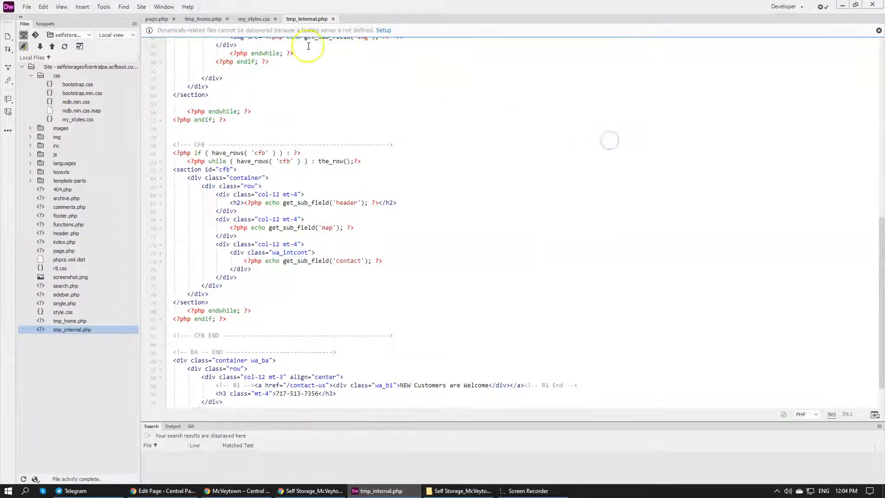
Switch to Chrome, reload the McVeytown page and check the styling of the map and contact form box
click(237, 491)
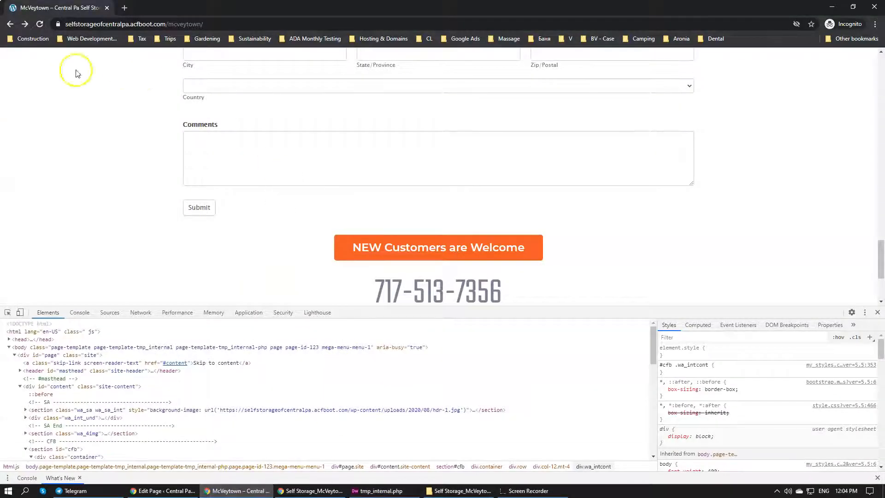
click(40, 24)
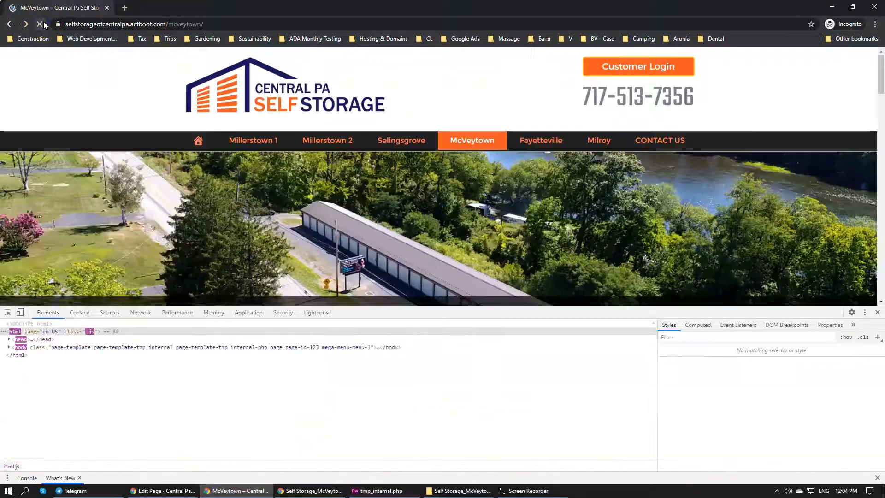
scroll(415, 232, down, 10)
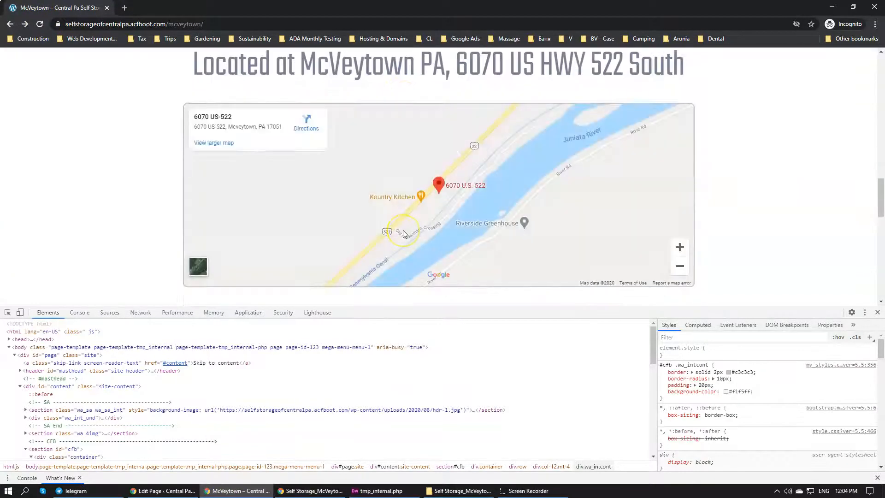
scroll(403, 234, down, 7)
scroll(404, 234, down, 2)
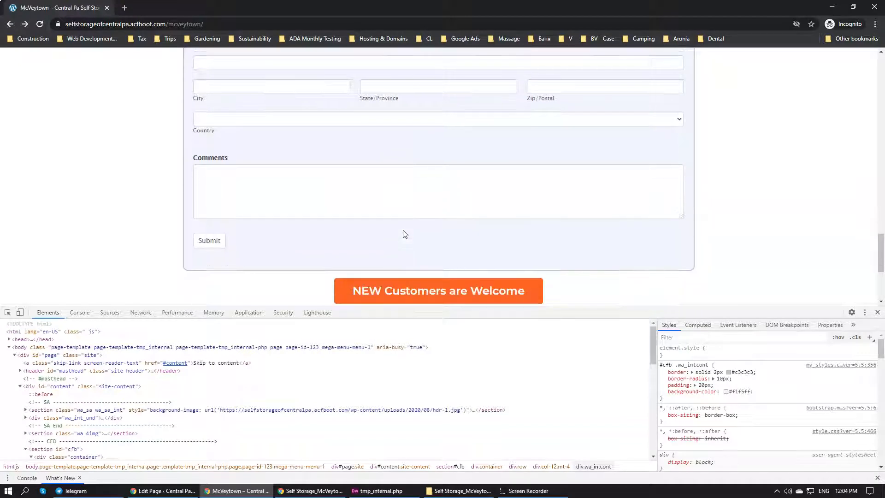
Switch to Dreamweaver and look over page.php, tmp_home.php and the CFB and closing sections of tmp_internal.php
click(376, 491)
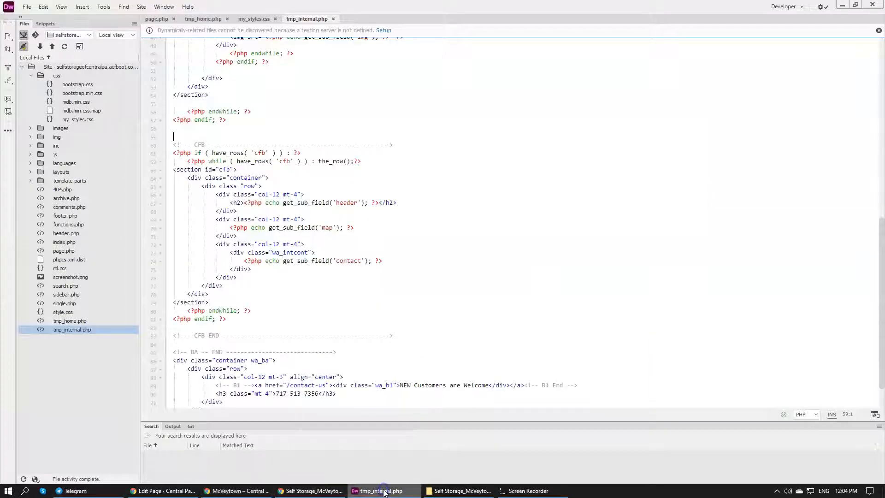
scroll(304, 307, down, 1)
scroll(304, 307, down, 1)
click(392, 336)
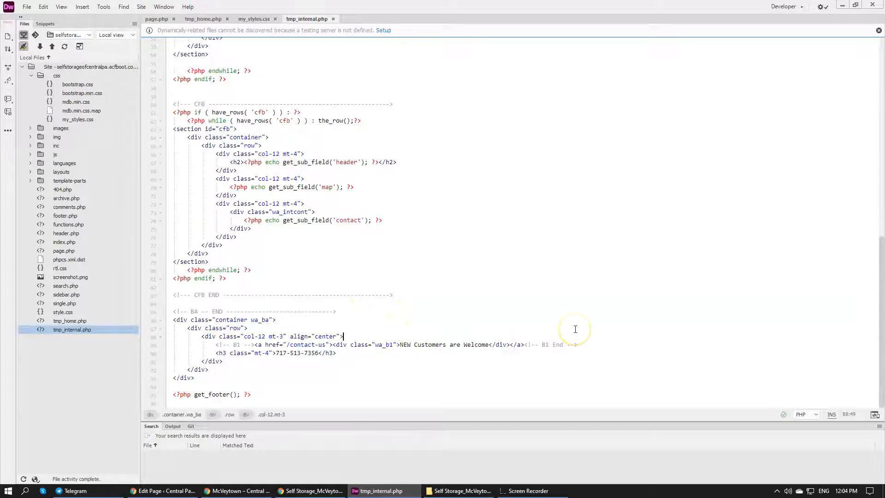
click(189, 18)
click(158, 19)
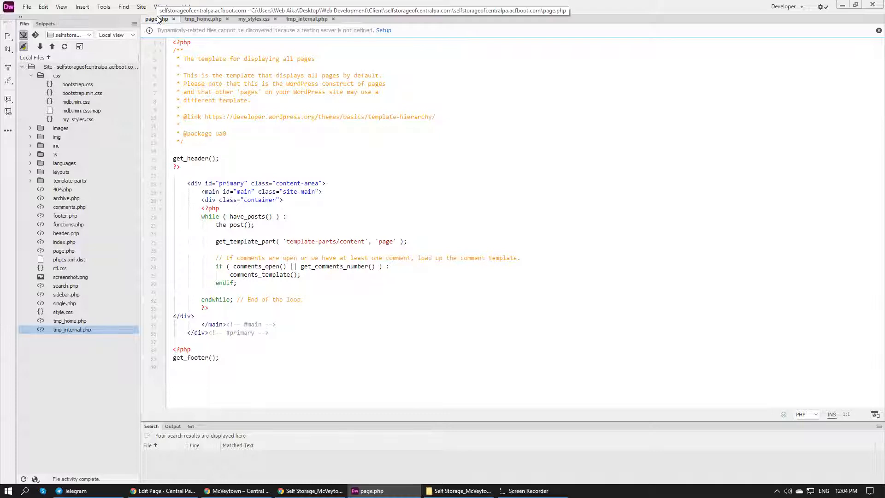
click(193, 19)
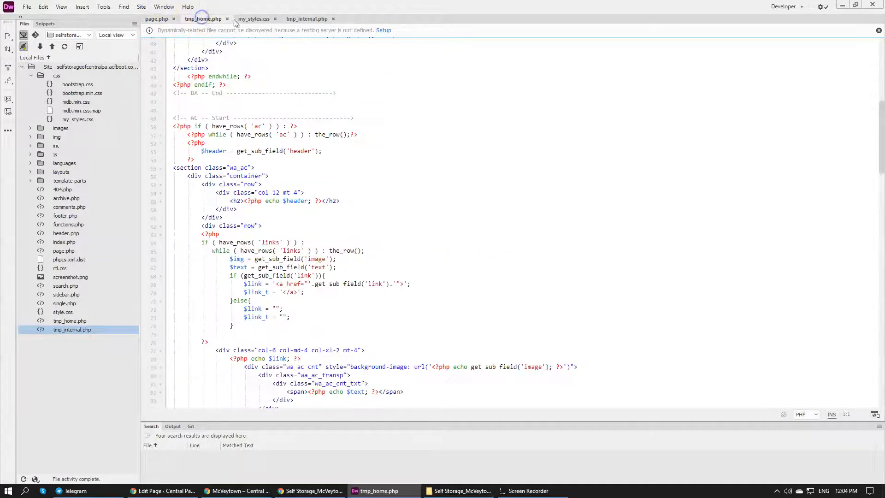
click(307, 19)
scroll(413, 249, up, 2)
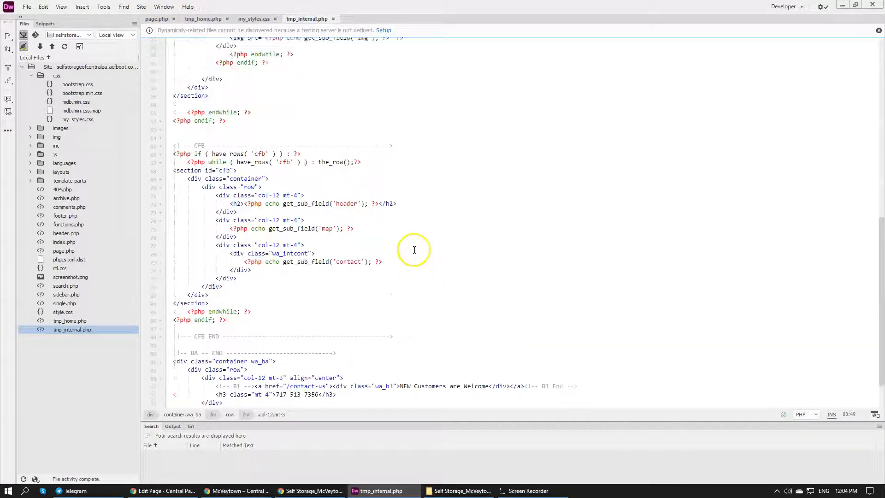
click(309, 191)
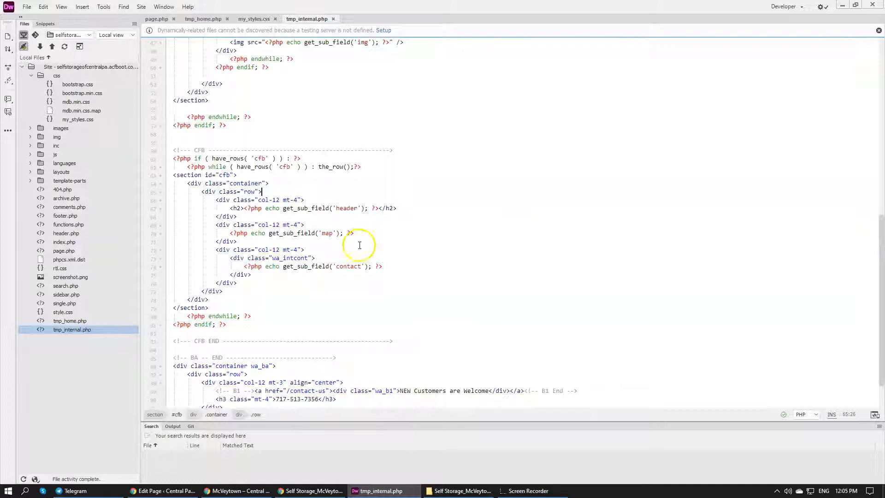
click(350, 264)
click(374, 257)
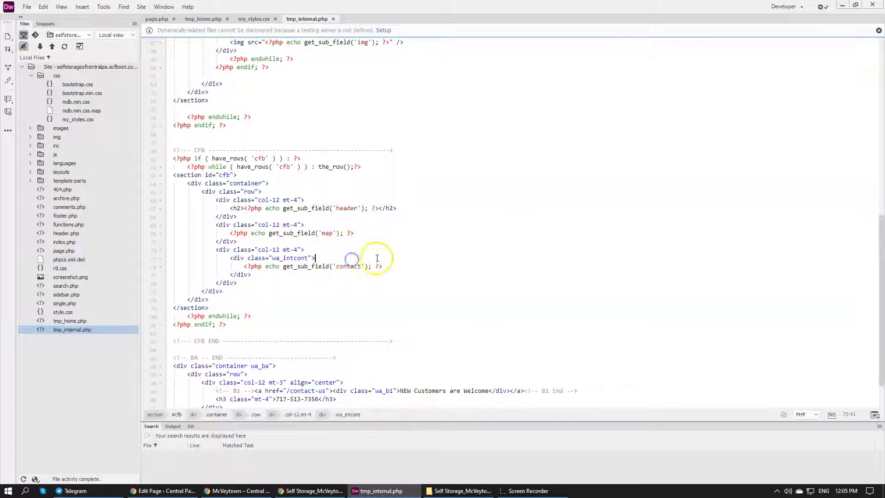
key(Return)
text(<h2></h2>)
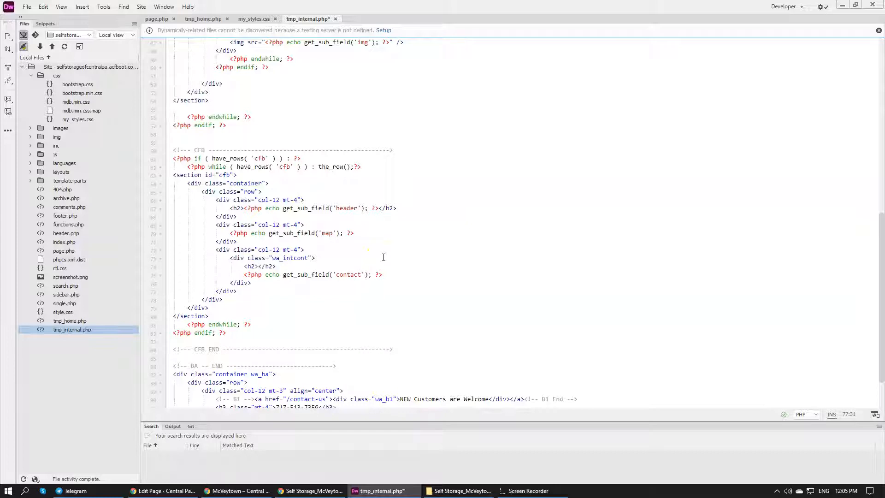
text(border: solid 2px #c3c3c3; border-radius: 10px; padding: 20px; background-color: #f1f5ff;)
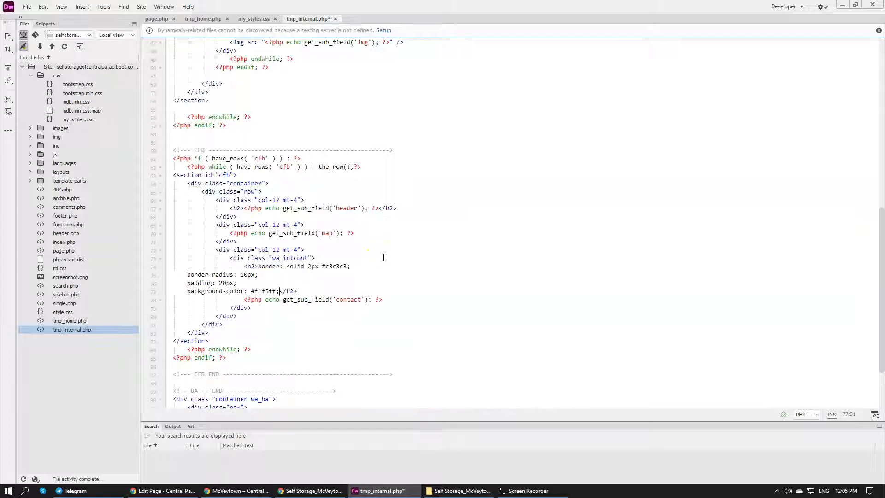
key(ctrl+a)
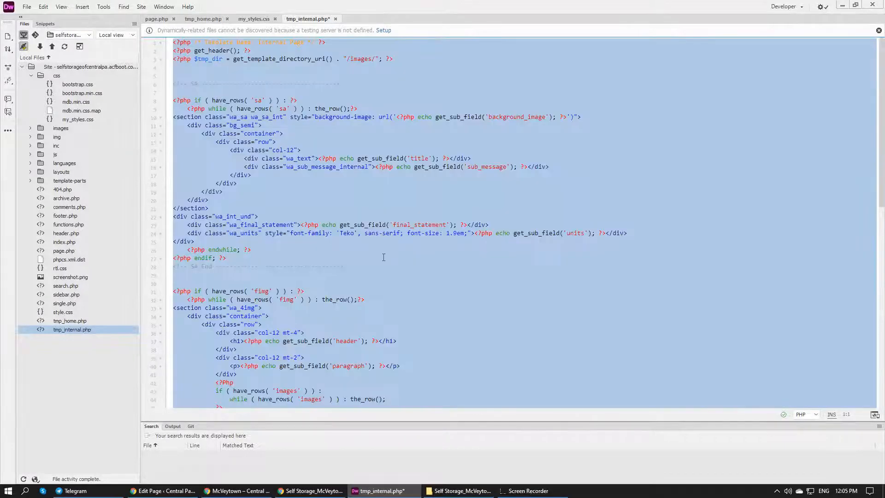
text(Y)
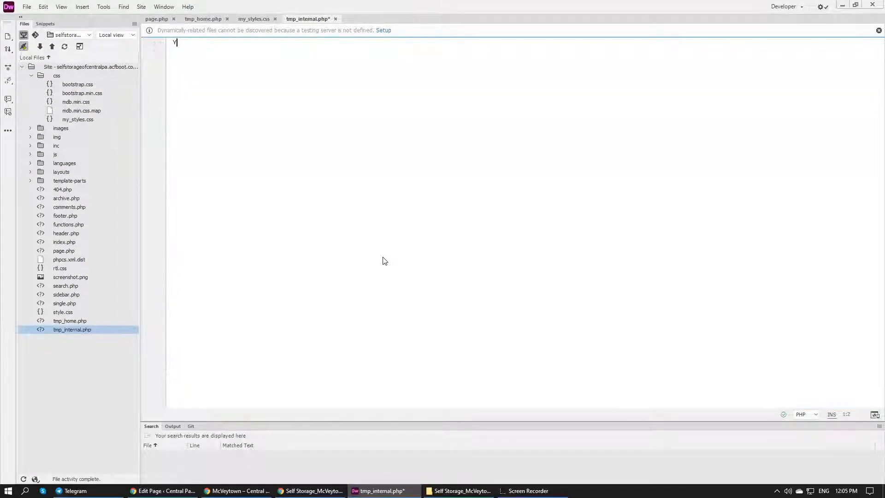
key(ctrl+z)
key(ctrl+z)
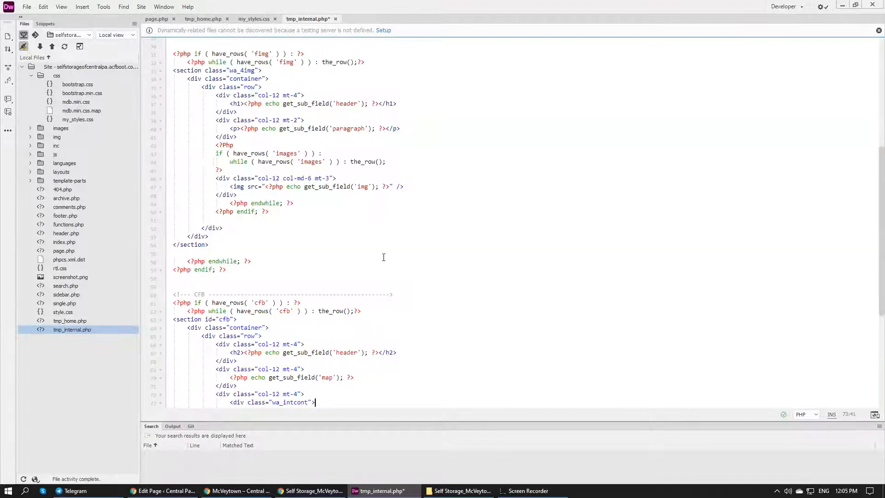
Add an h2 tag on a new line inside the wa_intcont div, above the contact field output in tmp_internal.php
scroll(383, 191, down, 5)
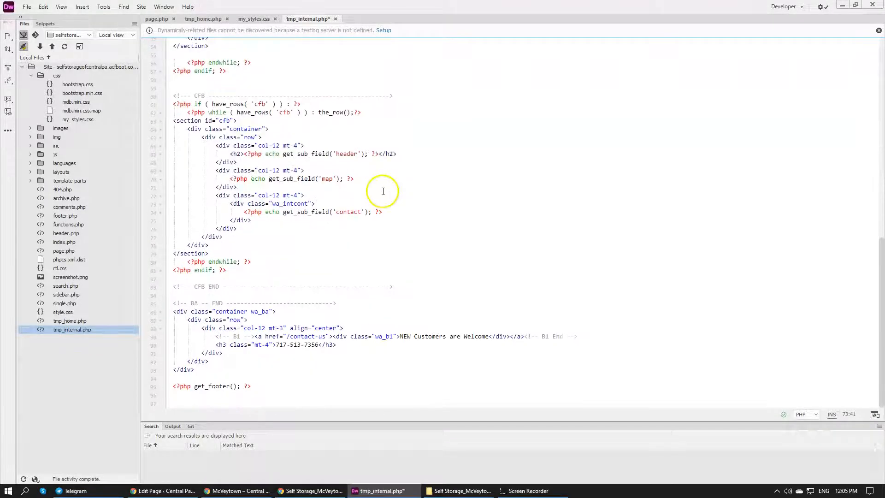
key(Return)
key(Up)
text(<h2>)
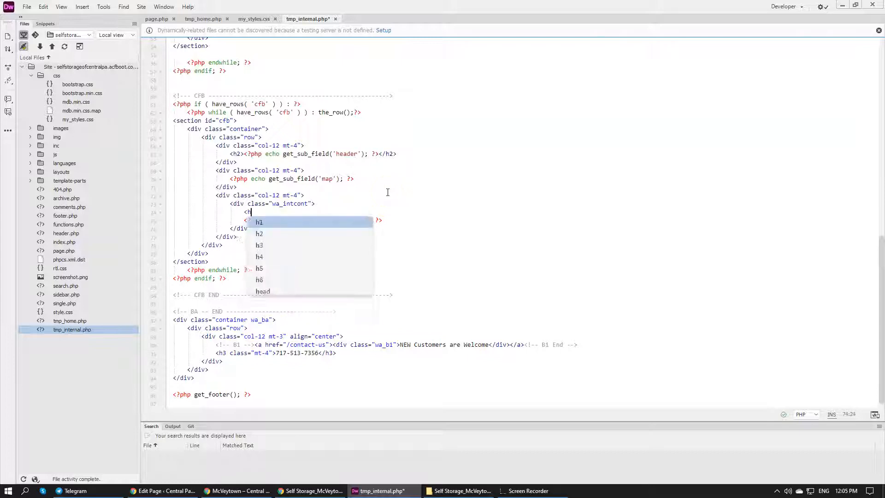
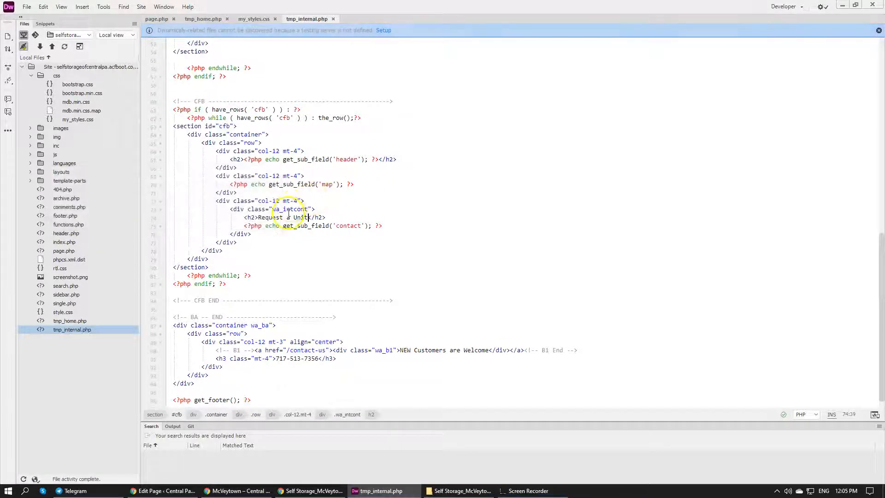
Open my_styles.css and paste a copy of the #cfb .wa_intcont rule directly below the original
double_click(289, 208)
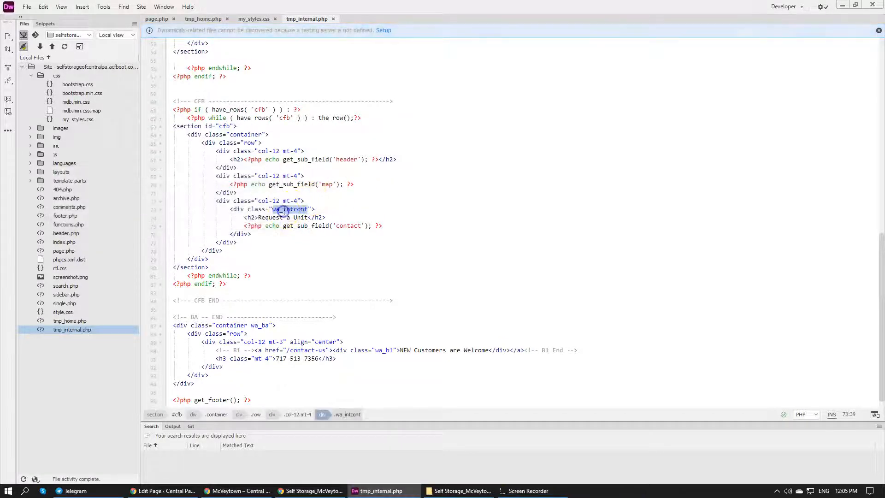
click(258, 15)
click(292, 303)
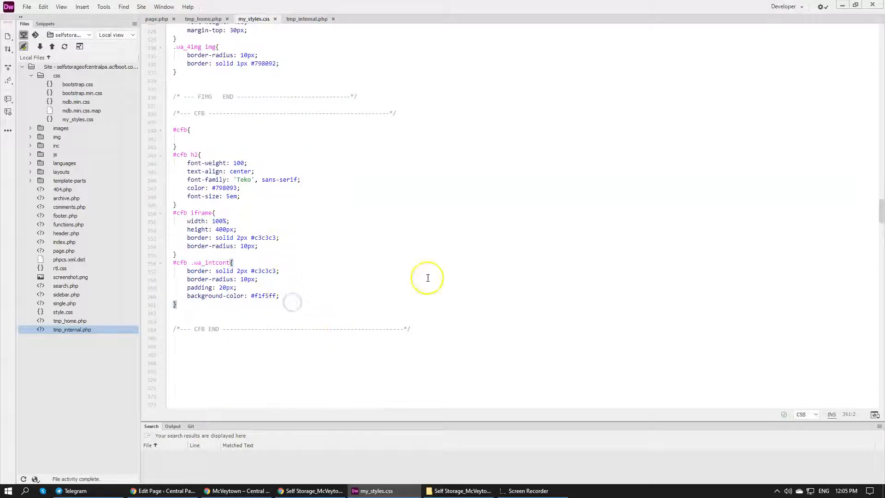
key(Return)
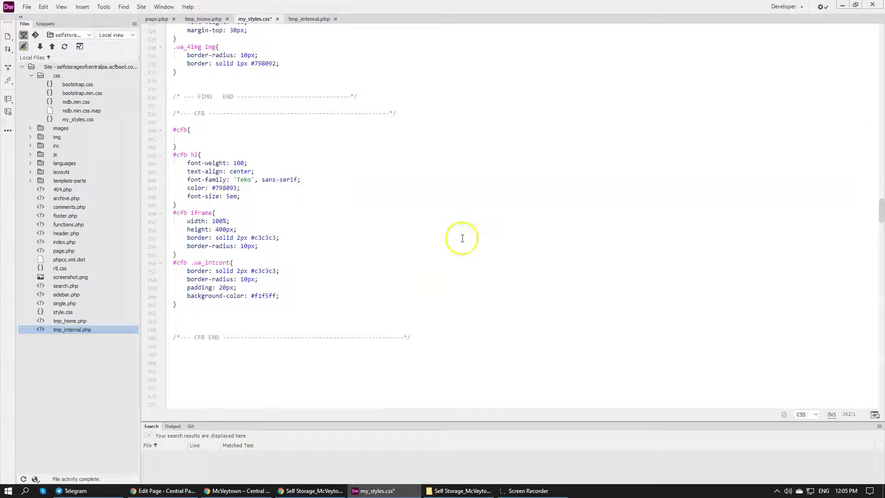
drag(205, 310, 174, 262)
key(ctrl+c)
click(191, 304)
key(ctrl+v)
Change the copied rule's selector to #cfb .wa_intcont h2, clear its declarations, leave one blank line inside and save my_styles.css
click(230, 313)
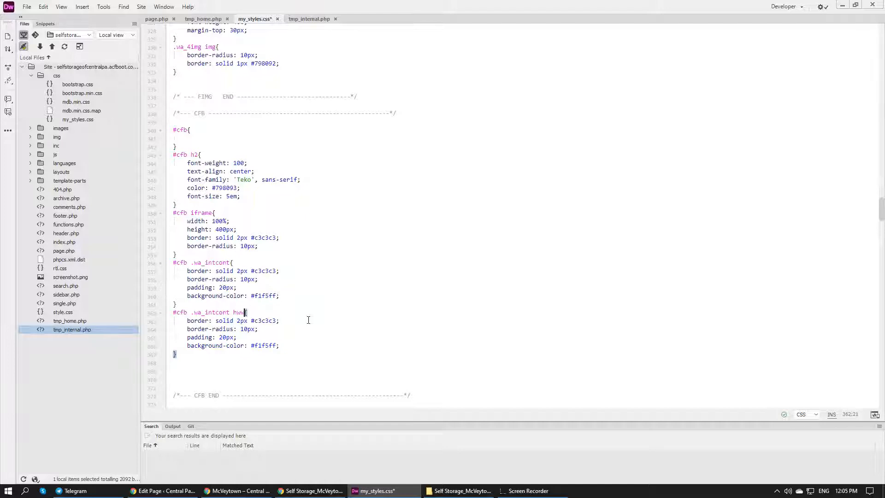
drag(292, 346, 297, 315)
key(BackSpace)
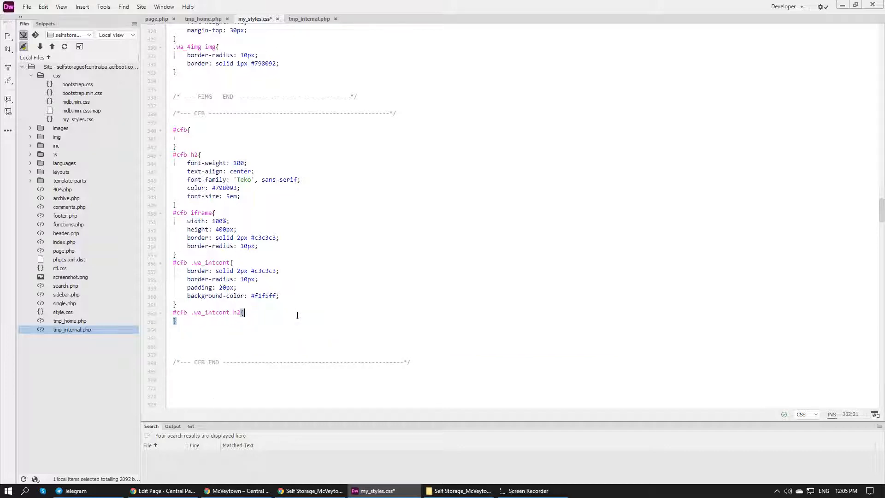
key(Return)
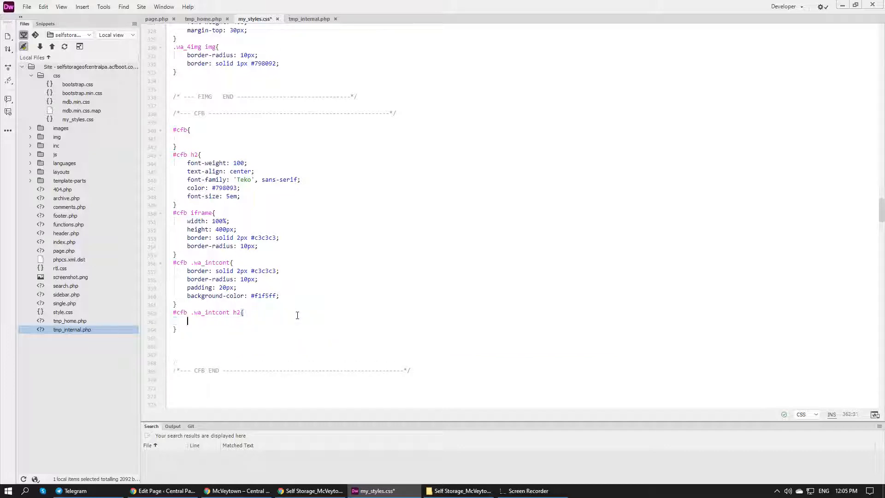
key(ctrl+s)
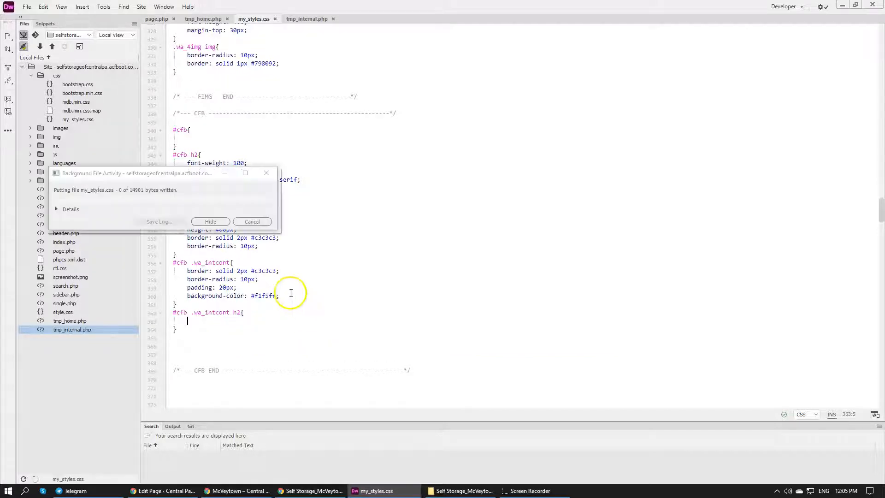
Switch to Chrome, reload the McVeytown page and check the Request a Unit heading in the form box
click(182, 491)
click(235, 492)
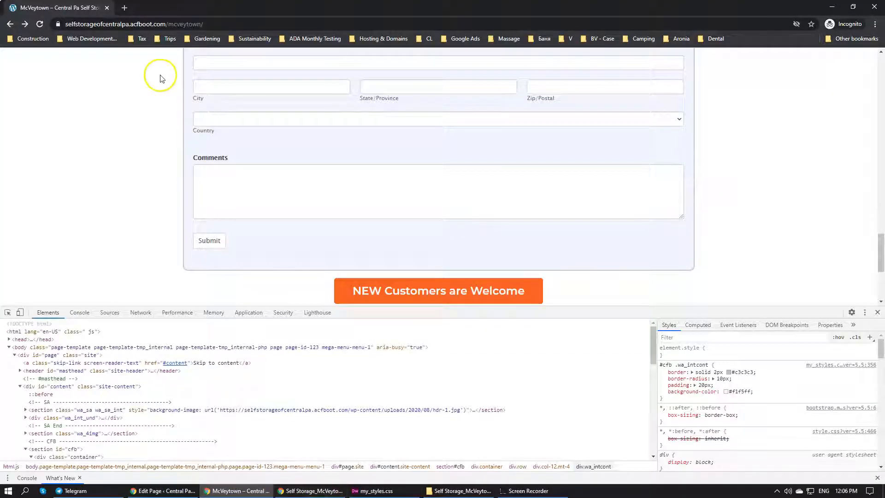
click(39, 24)
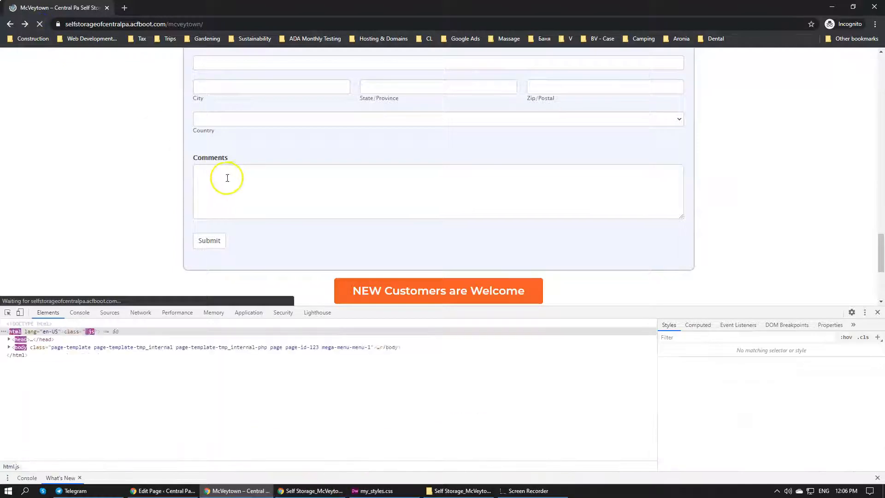
scroll(168, 174, up, 3)
scroll(168, 173, up, 2)
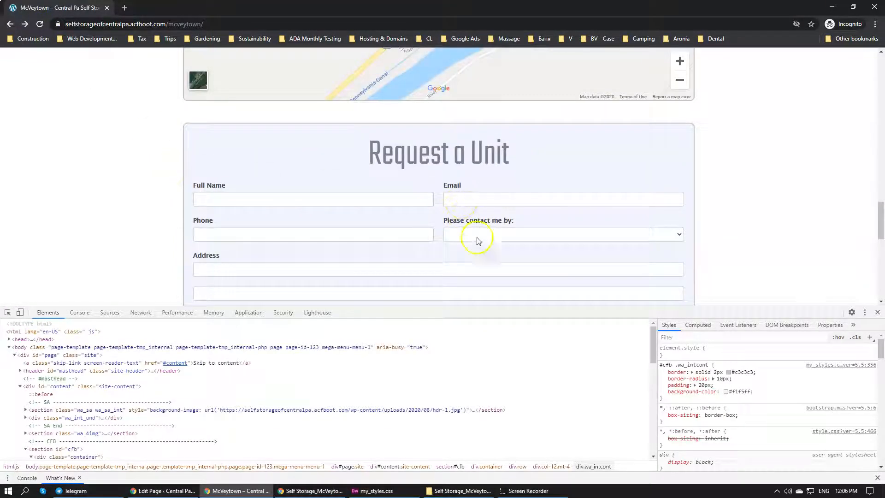
click(379, 490)
click(379, 491)
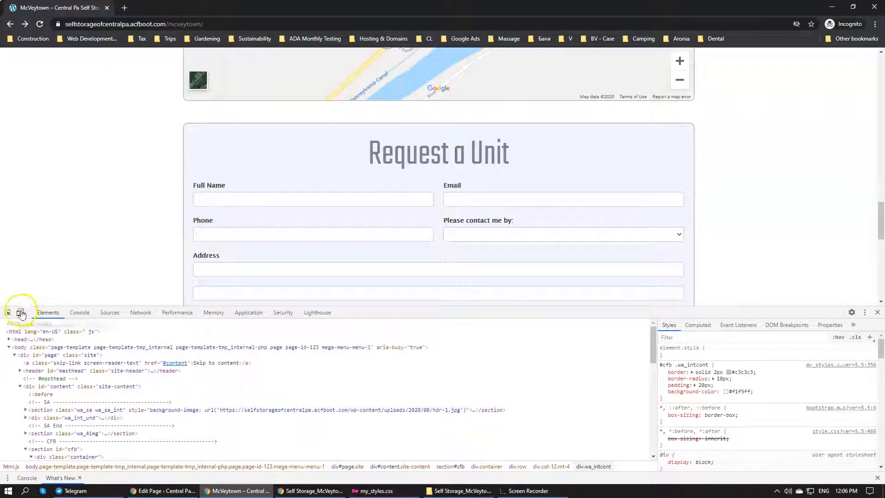
Inspect the Request a Unit heading and add a font-size to #cfb .wa_intcont h2, trying 3em and 2em before settling on 4em
click(11, 315)
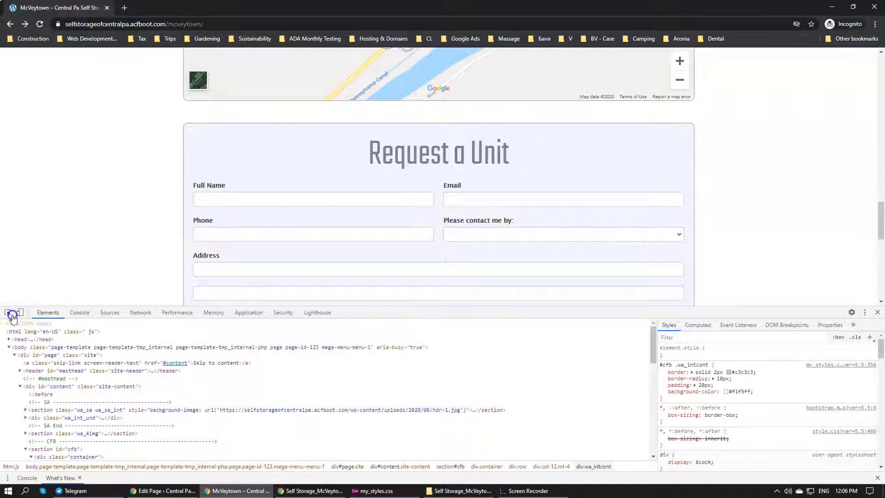
click(459, 147)
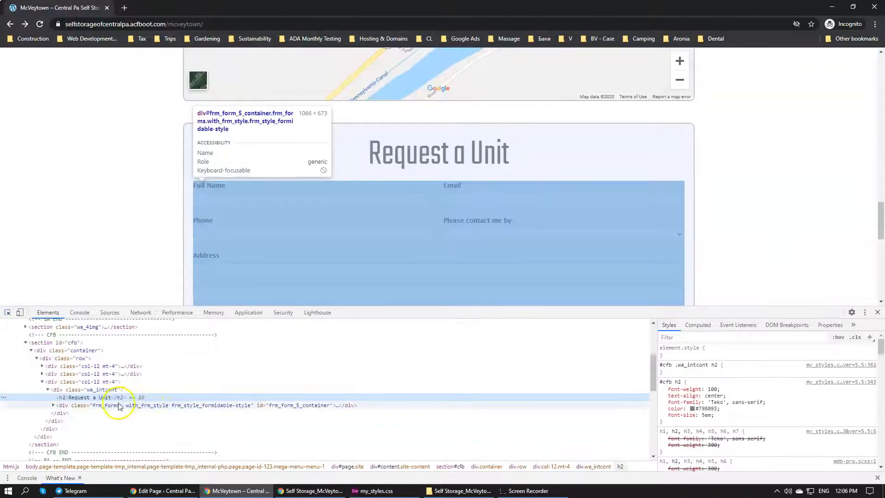
click(764, 372)
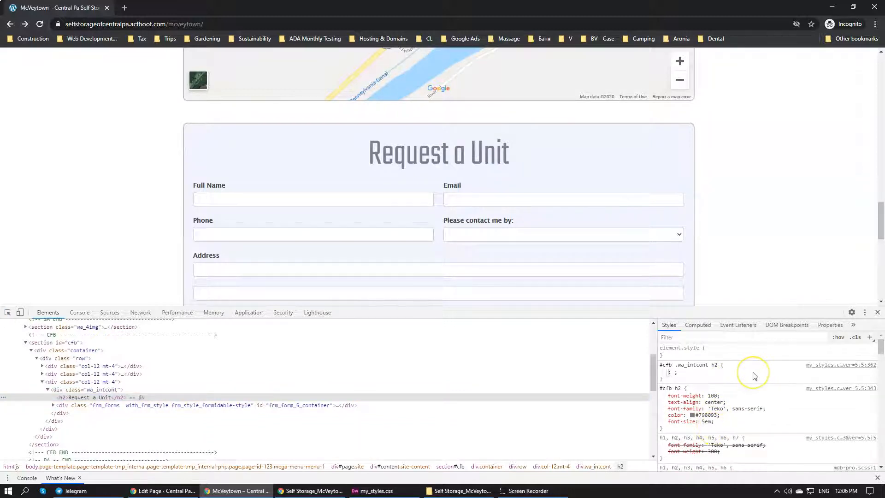
text(font-size)
key(Tab)
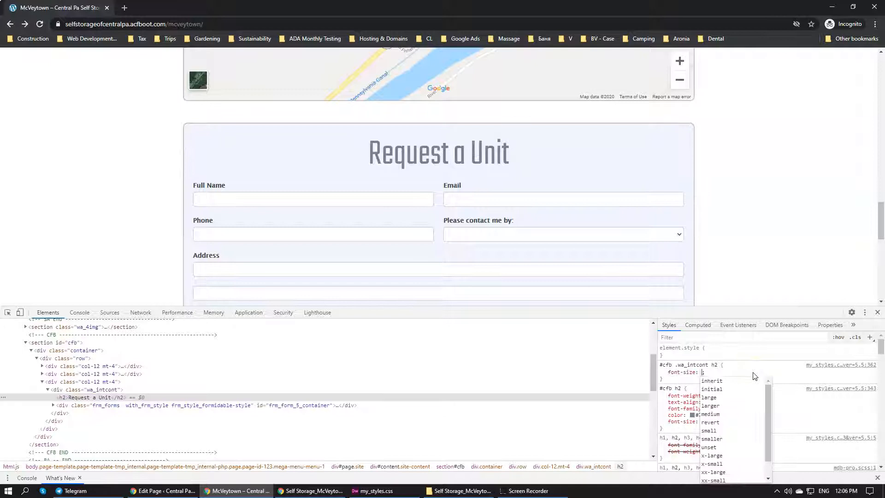
text(3)
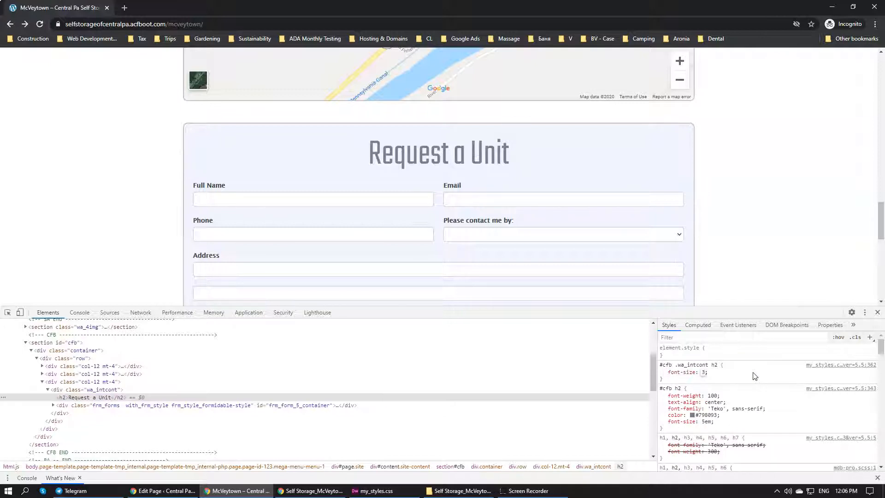
text(em)
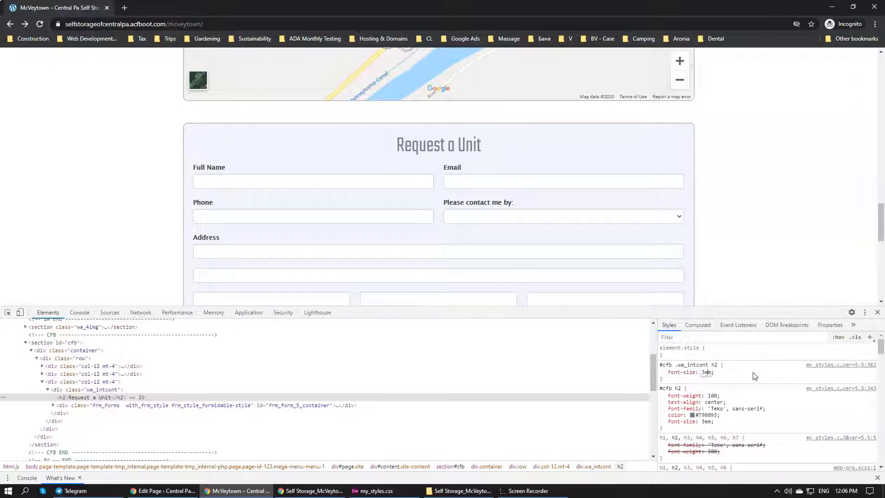
key(BackSpace)
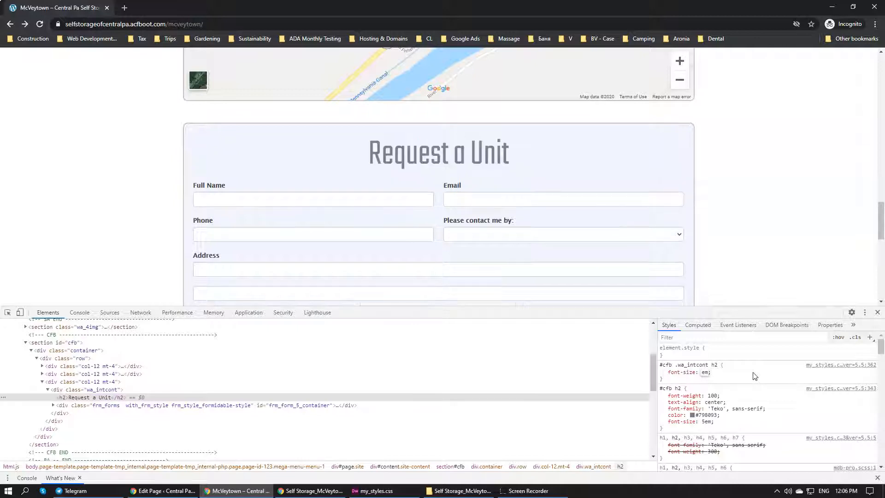
text(2)
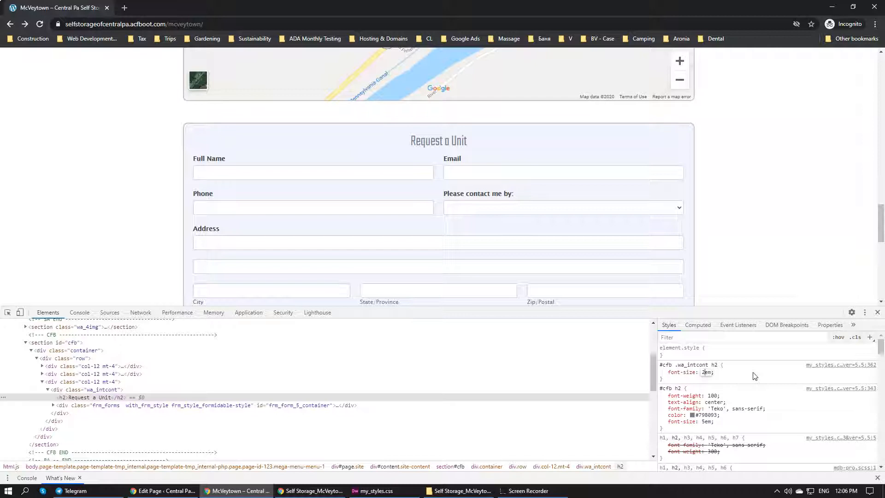
text(4)
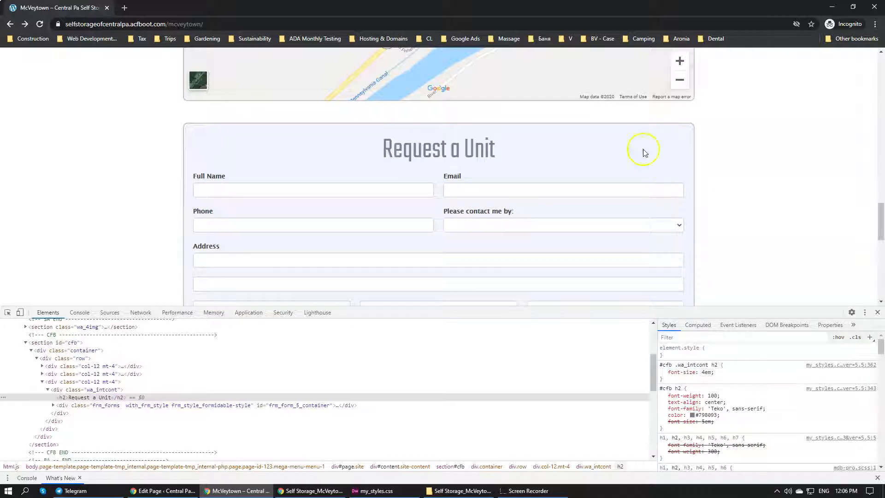
Add text-align: left to the inspected #cfb .wa_intcont h2 rule and look over the form box
click(732, 376)
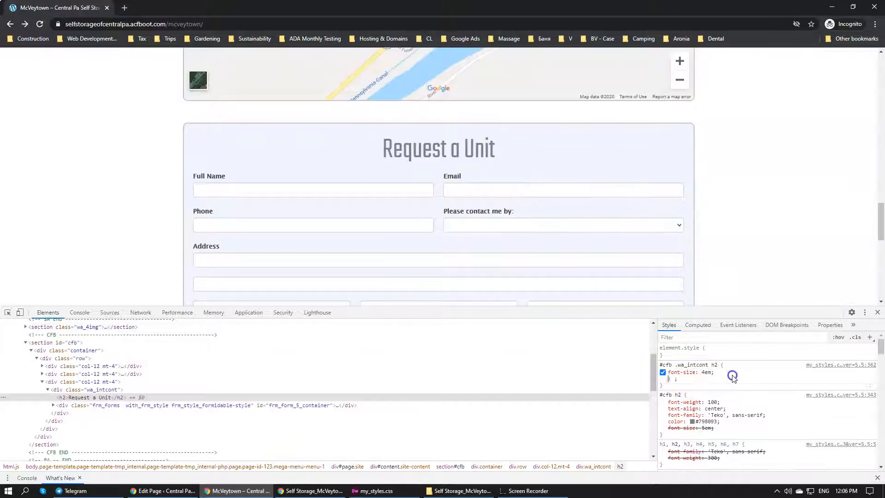
text(text-align)
key(Tab)
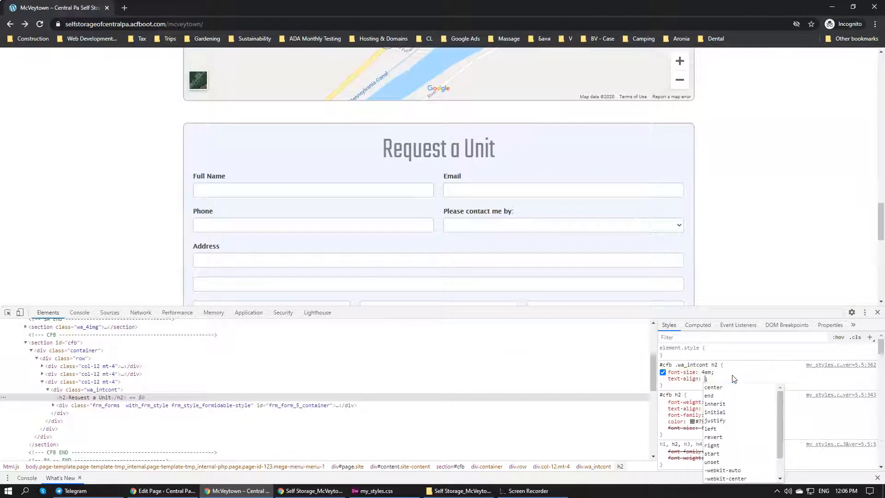
text(left)
key(Return)
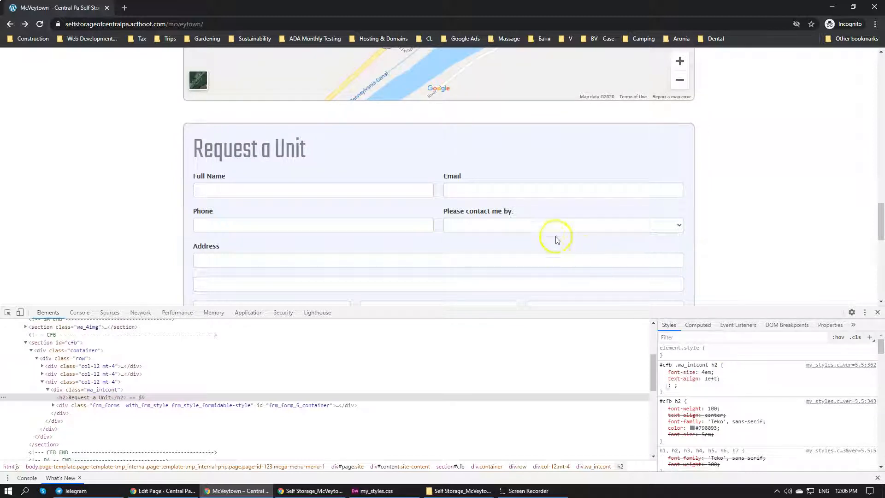
scroll(555, 236, down, 6)
scroll(553, 235, up, 6)
Copy font-size: 4em and text-align: left into the #cfb .wa_intcont h2 rule in Dreamweaver's my_styles.css, fix the indentation and save
click(717, 389)
drag(731, 381, 662, 373)
key(ctrl+c)
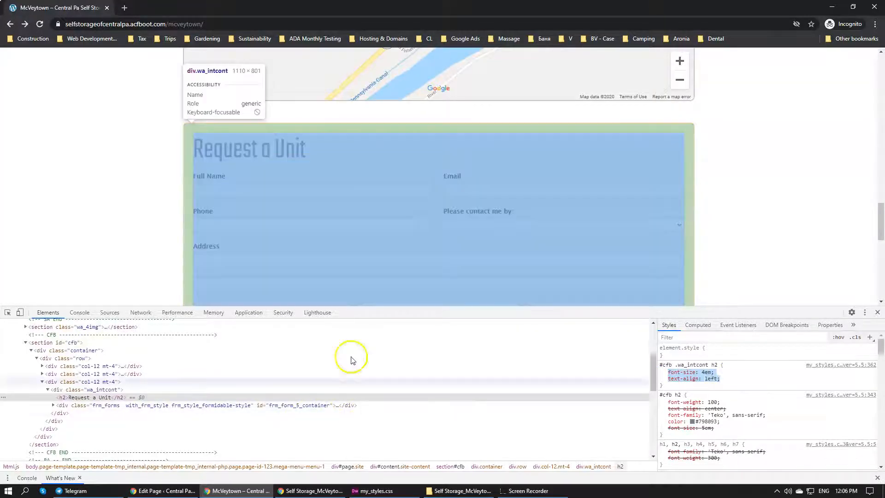
click(371, 491)
click(229, 322)
key(ctrl+v)
click(202, 319)
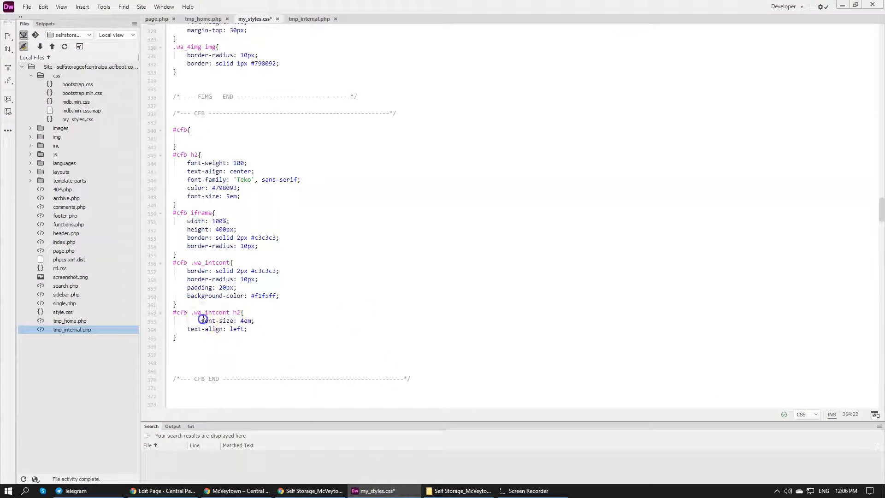
key(BackSpace)
key(BackSpace)
key(BackSpace)
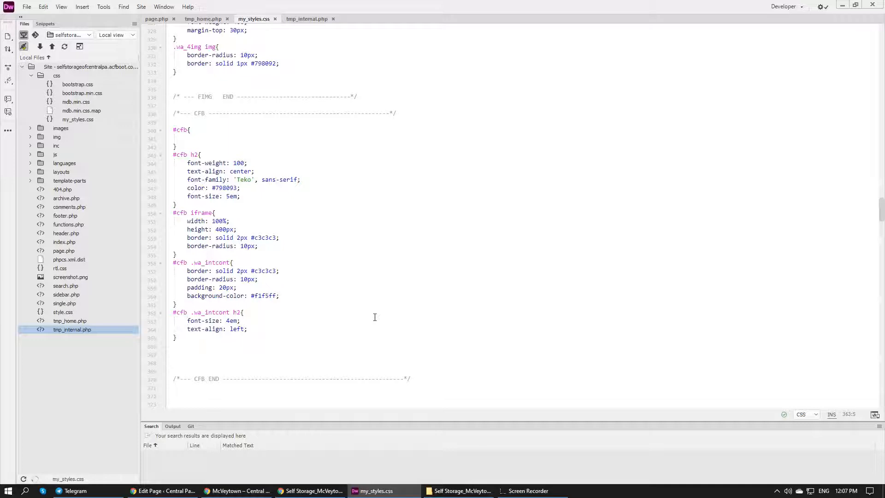
Switch to Chrome, reload the McVeytown page and review the contact form box from its heading down to the Submit button
click(189, 491)
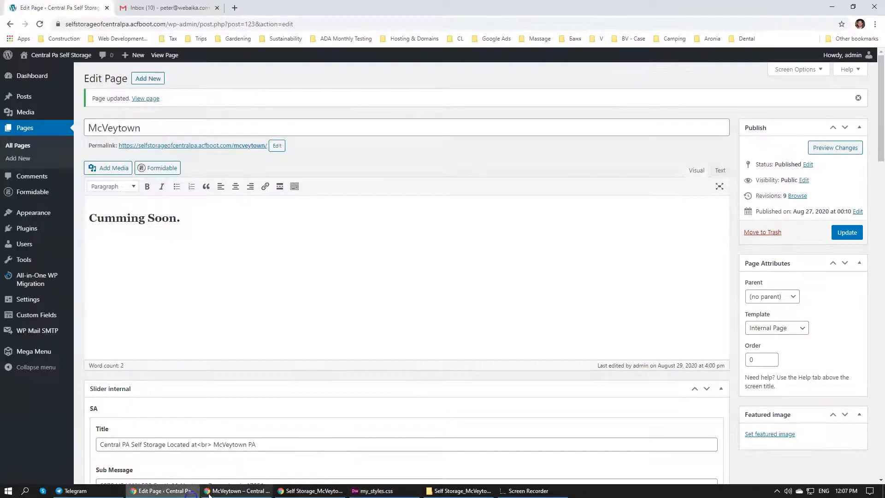
click(209, 493)
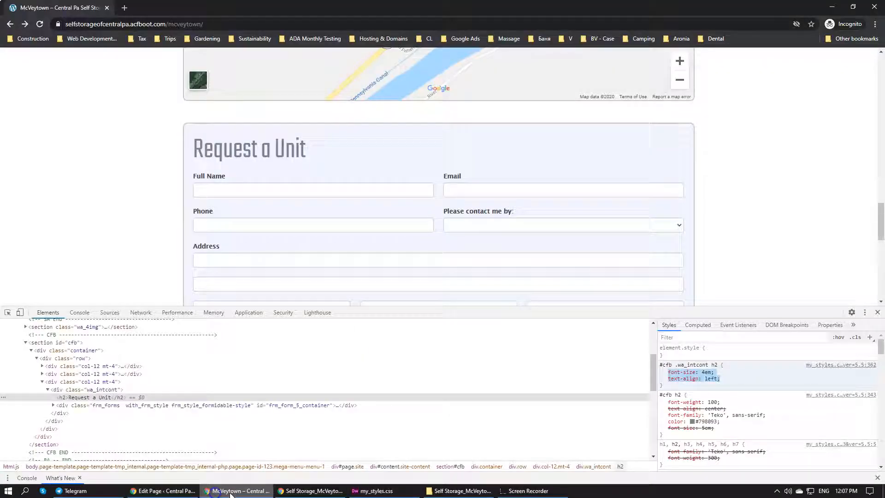
click(39, 25)
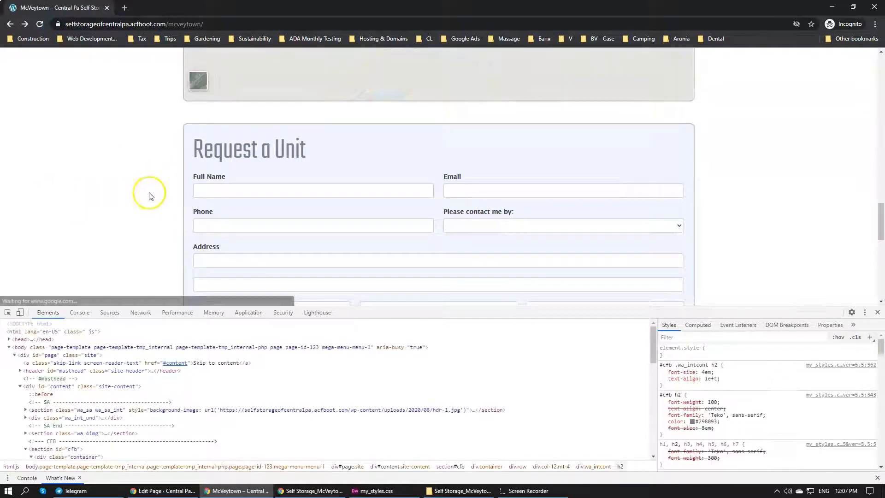
scroll(223, 223, down, 4)
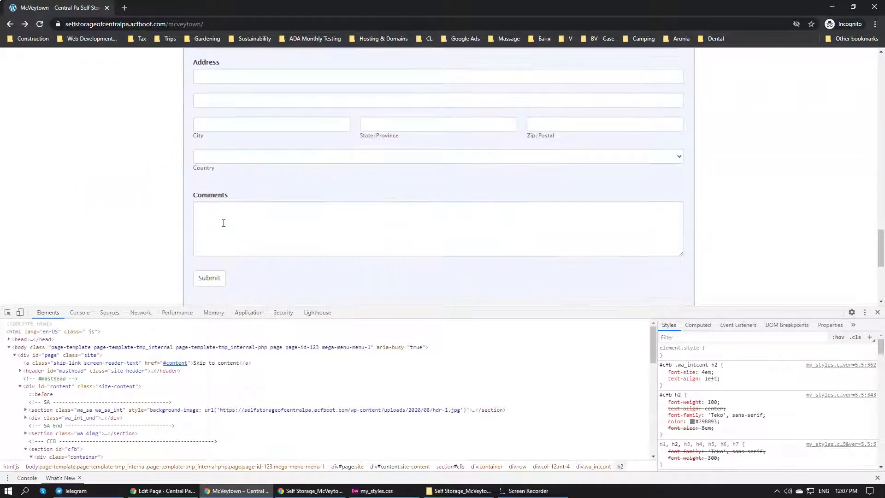
scroll(223, 222, down, 3)
scroll(223, 267, up, 1)
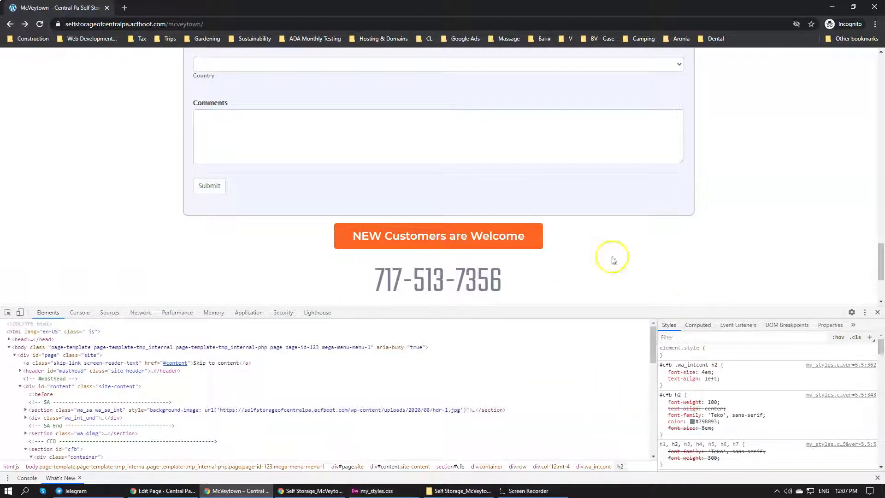
scroll(479, 233, up, 2)
scroll(480, 249, up, 3)
scroll(479, 251, down, 2)
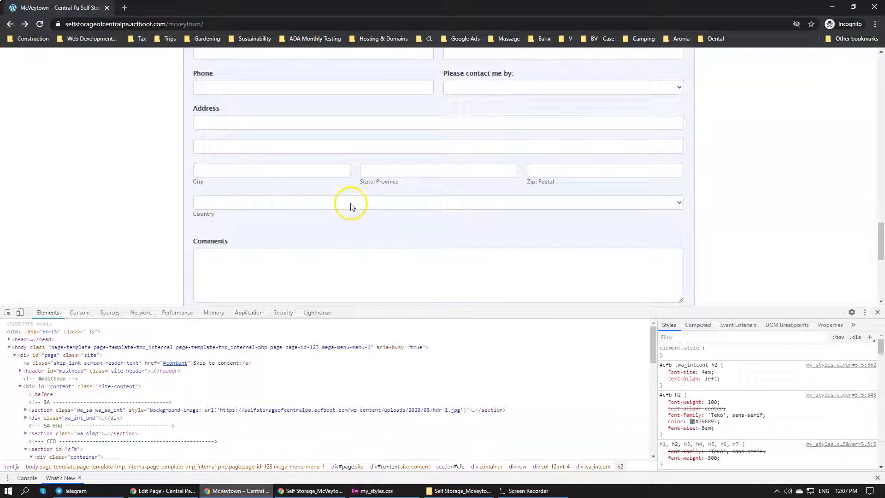
scroll(273, 272, down, 2)
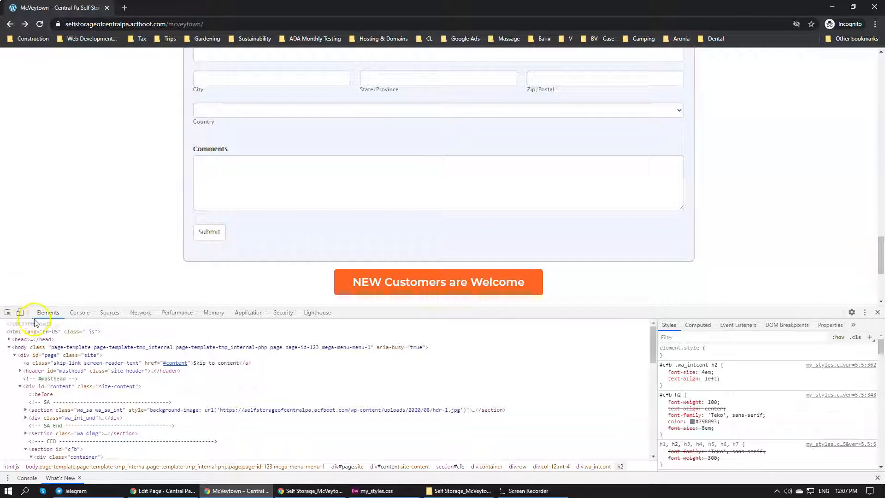
Inspect the contact form's Submit button styles and switch to the WordPress editor window for the McVeytown page
click(7, 312)
click(219, 233)
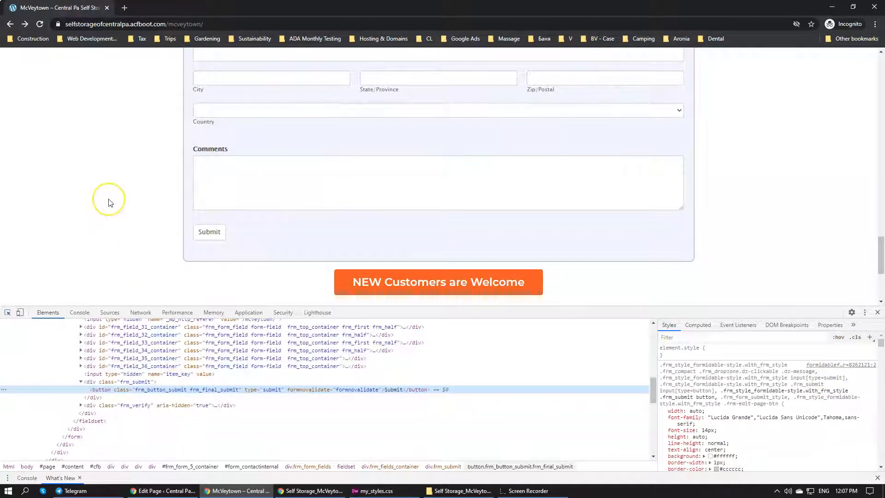
click(167, 490)
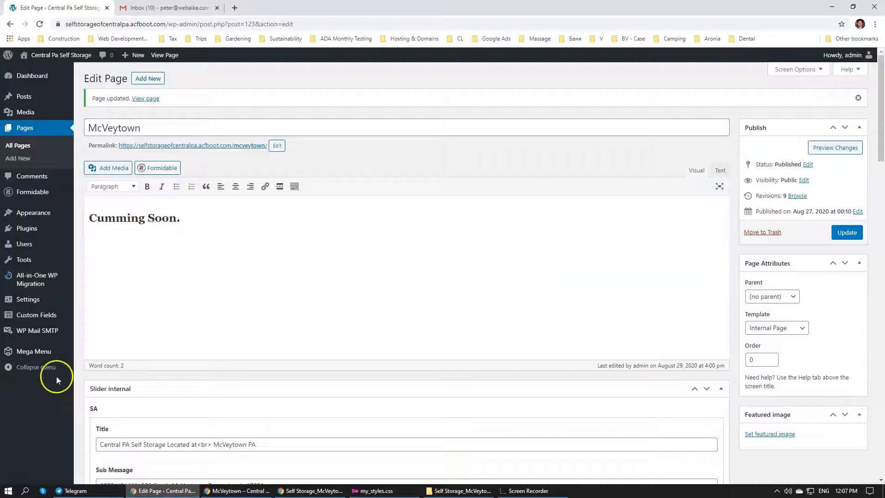
Open the Formidable form styles editor and expand the button styling settings
mouse_move(32, 336)
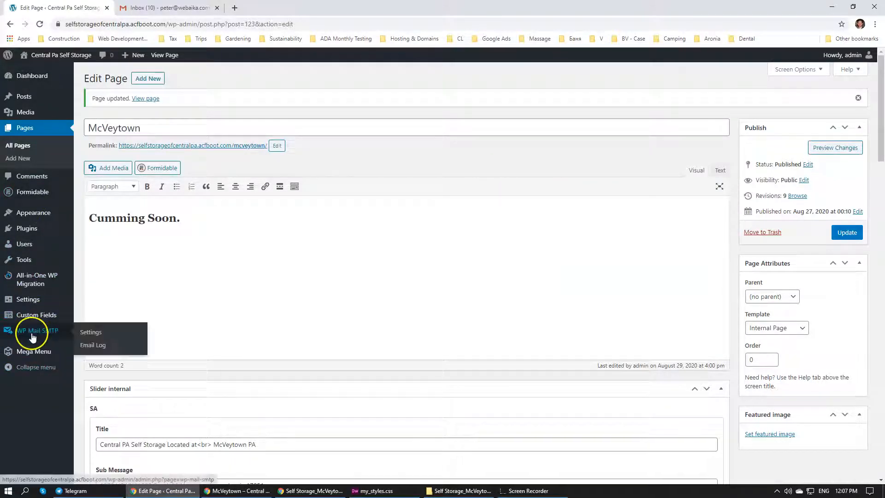
click(33, 322)
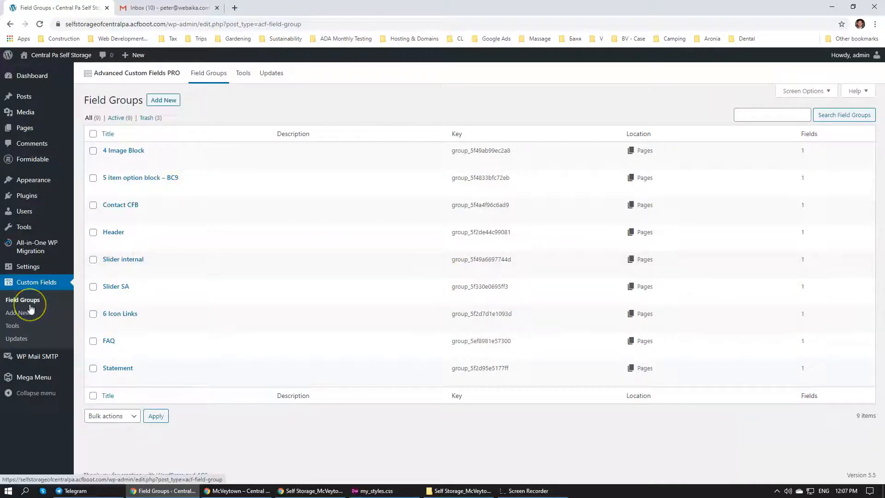
click(19, 162)
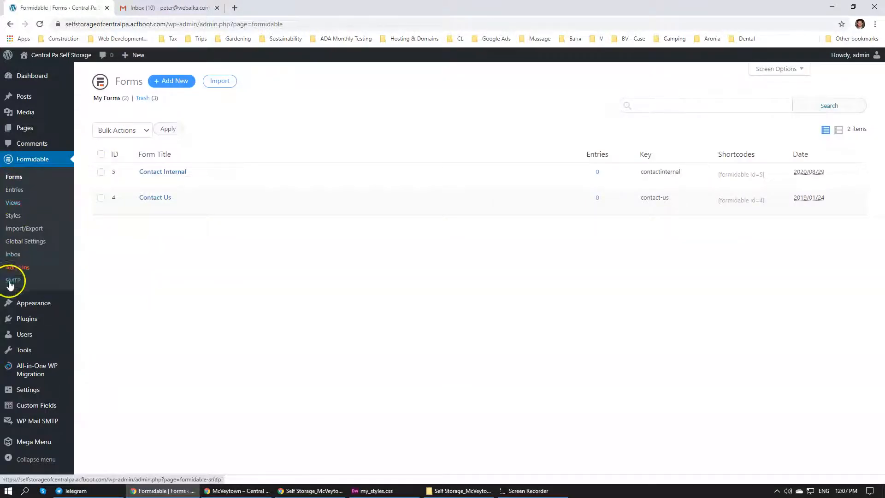
click(16, 217)
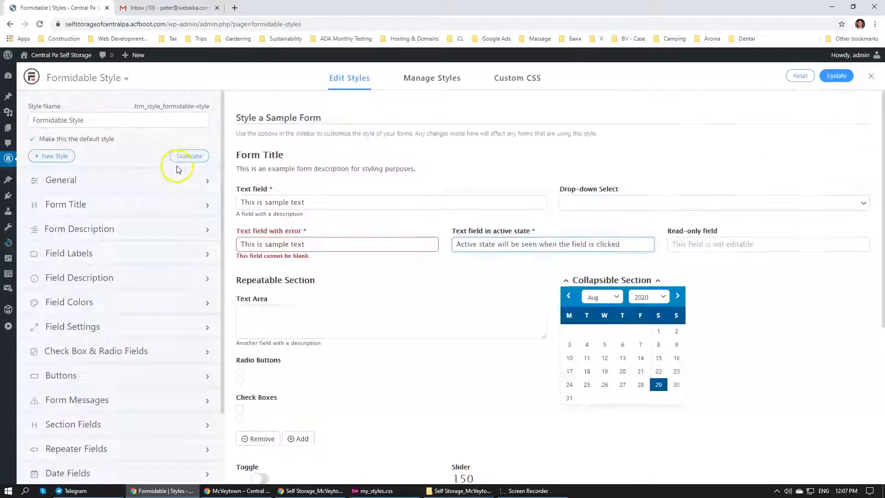
scroll(412, 187, down, 4)
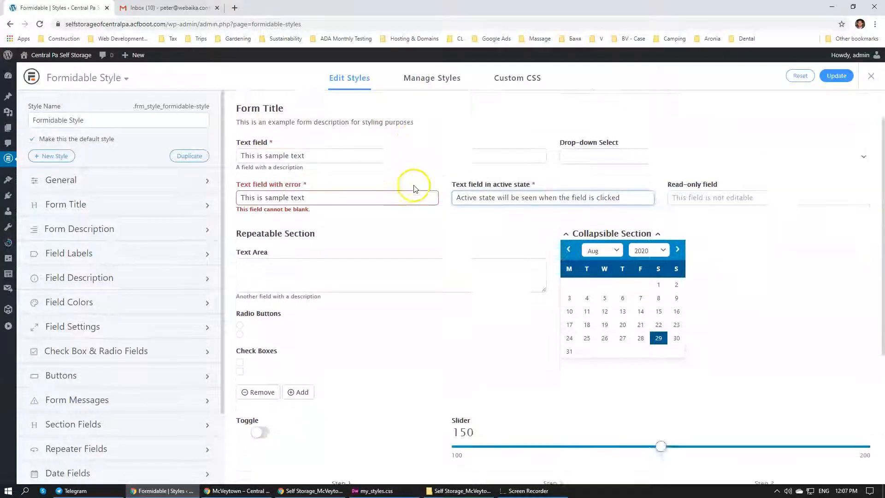
scroll(167, 194, down, 1)
scroll(167, 194, down, 1)
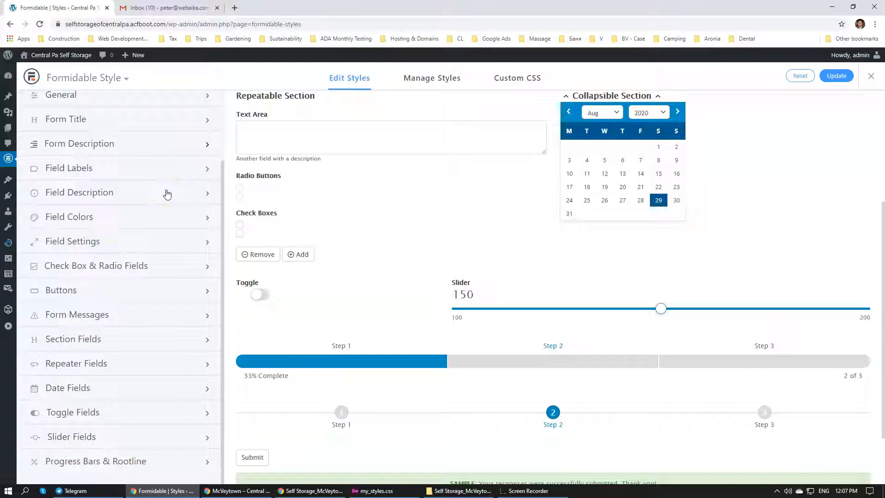
click(112, 300)
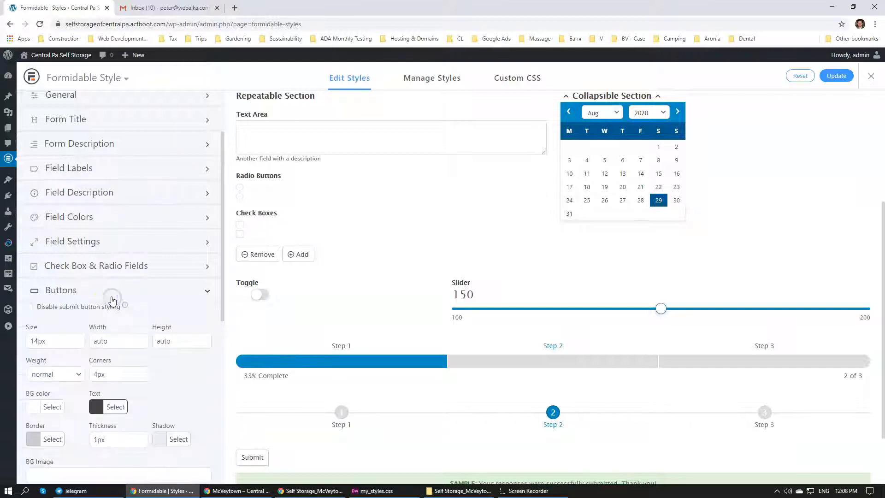
Set the form buttons' size to 18px and their padding to 6px 40px
scroll(264, 302, down, 2)
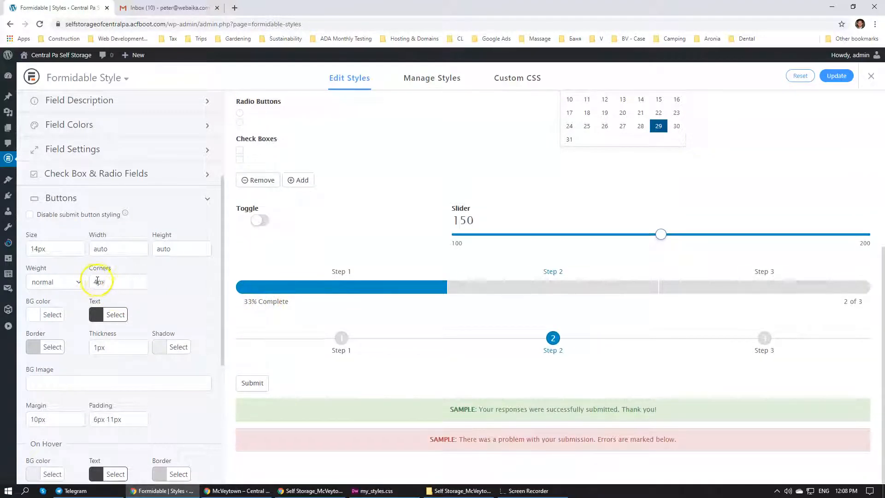
click(39, 249)
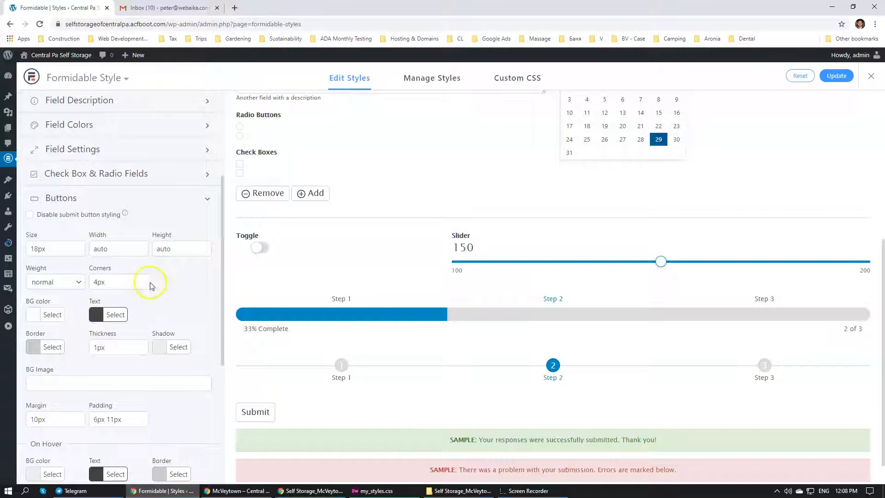
scroll(180, 292, down, 2)
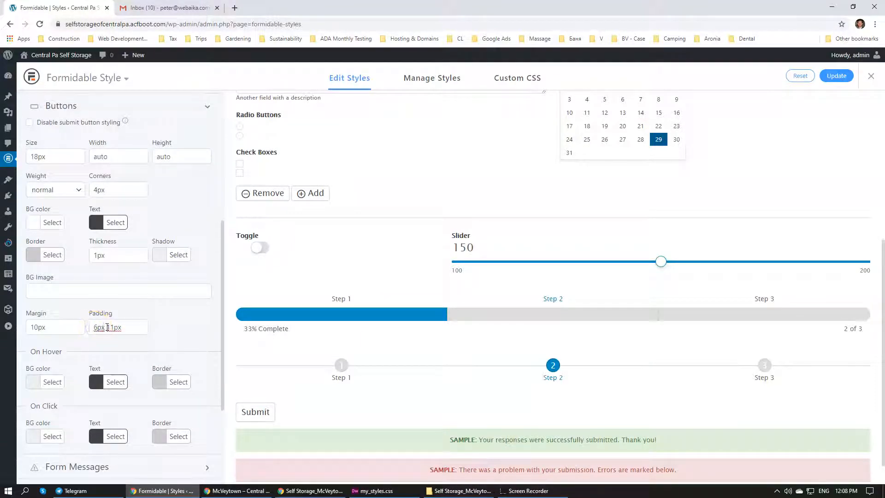
scroll(158, 323, down, 1)
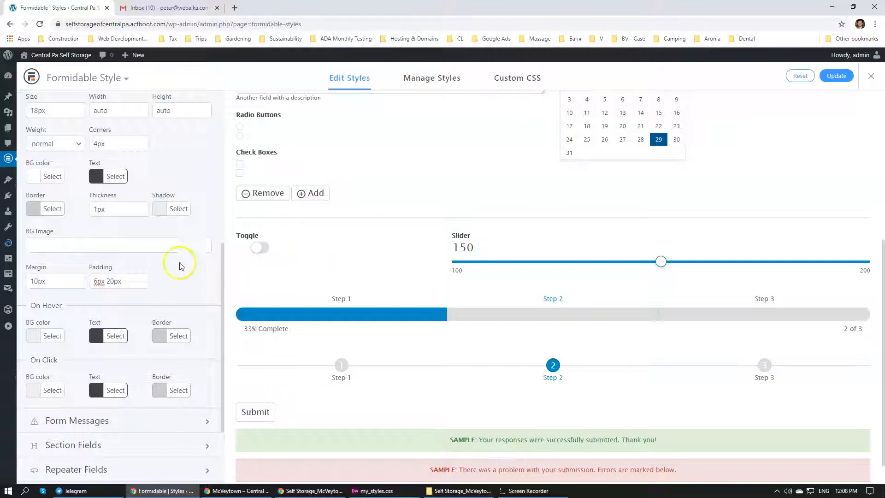
click(108, 281)
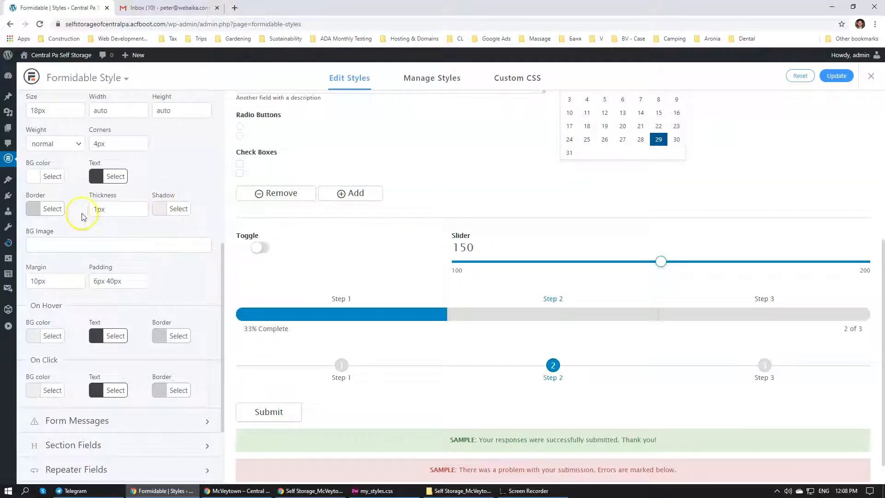
Set the form buttons' background color to blue #1e73be and their text color to white
scroll(198, 286, up, 1)
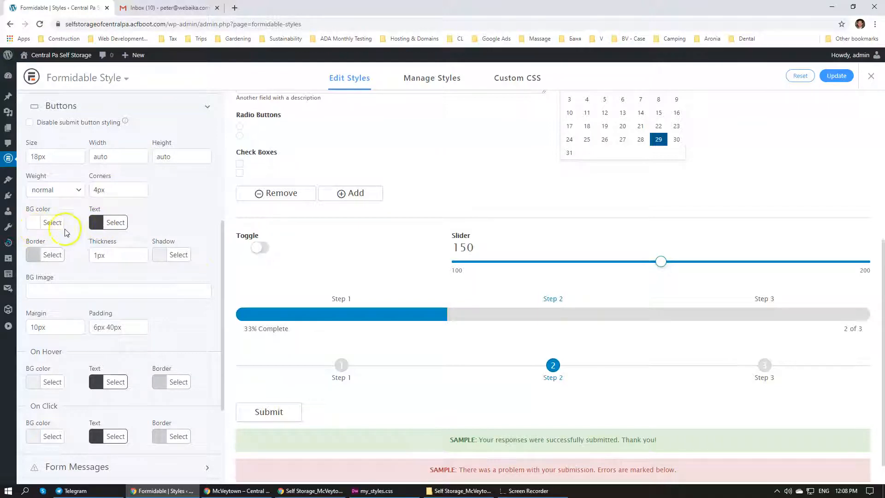
scroll(65, 232, up, 2)
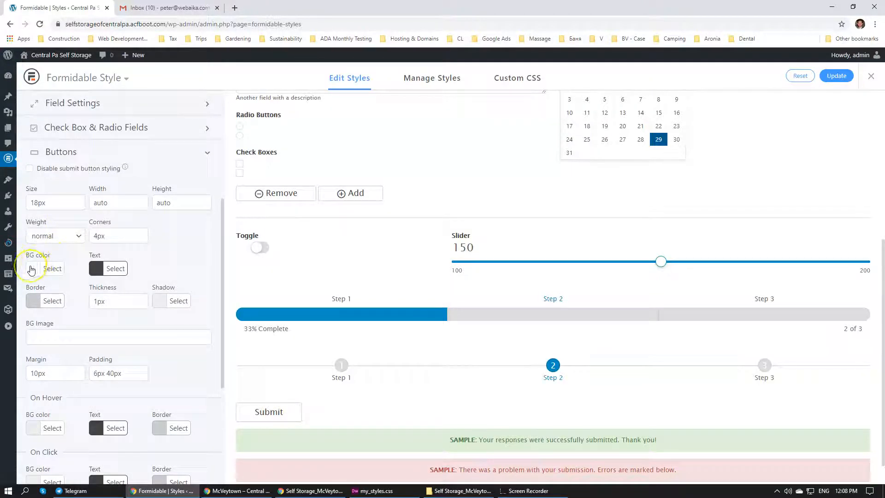
click(31, 268)
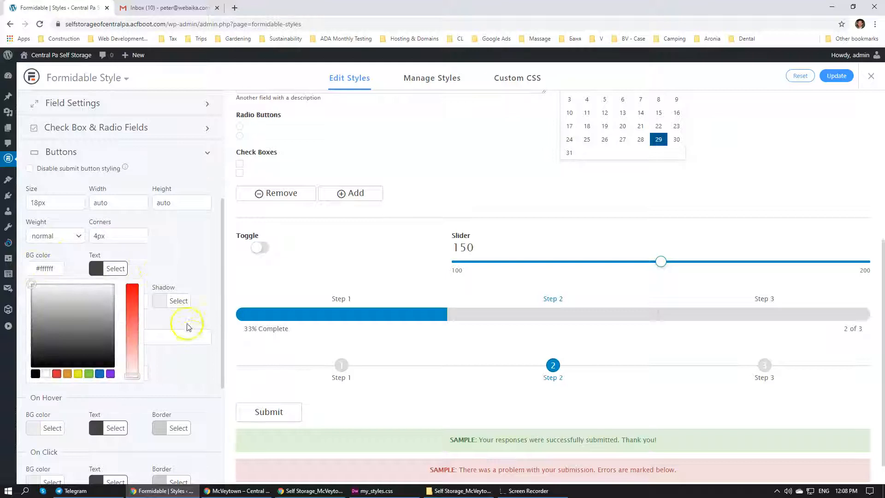
click(99, 374)
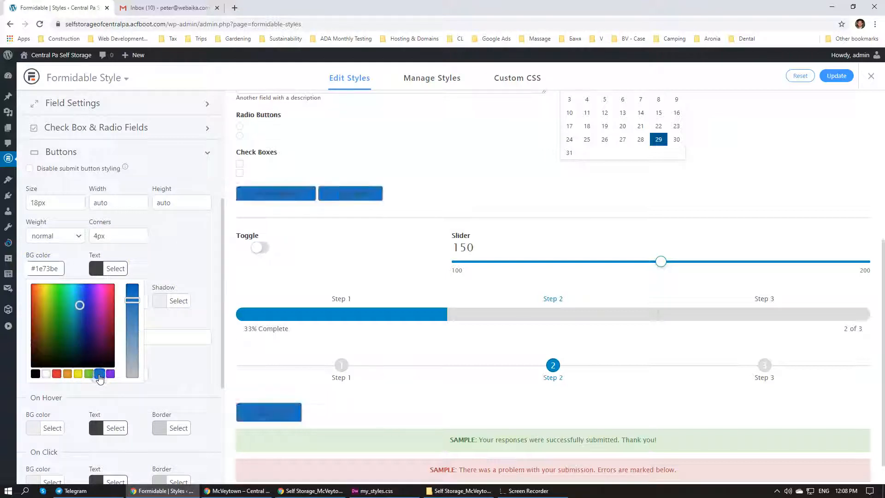
click(91, 270)
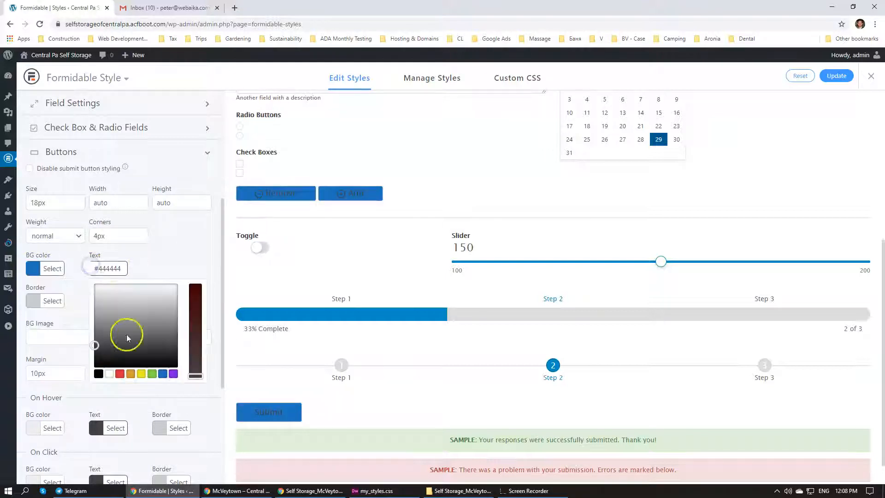
click(110, 373)
click(86, 273)
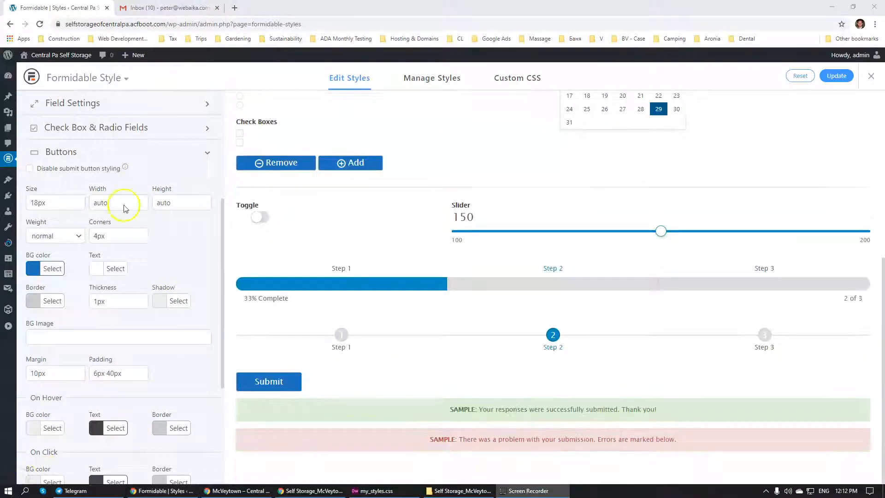
Look over the remaining button options, including the hover and click colors, and save the Formidable style
scroll(179, 292, down, 1)
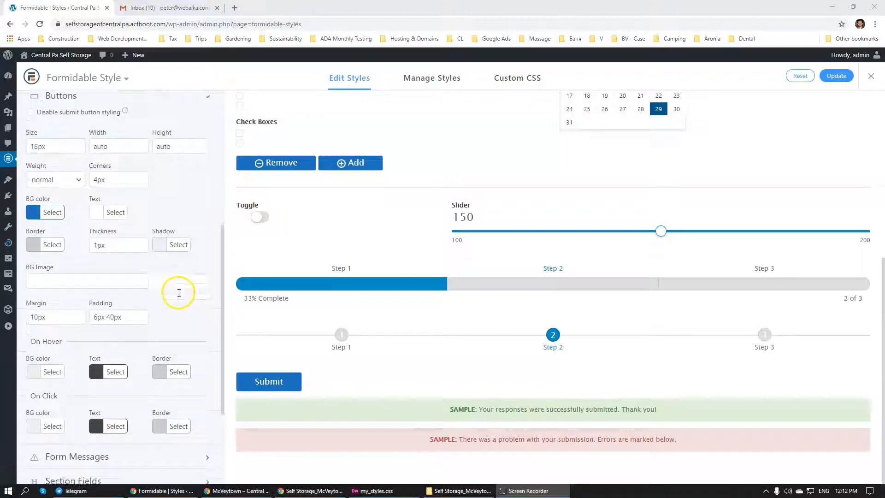
scroll(179, 292, down, 1)
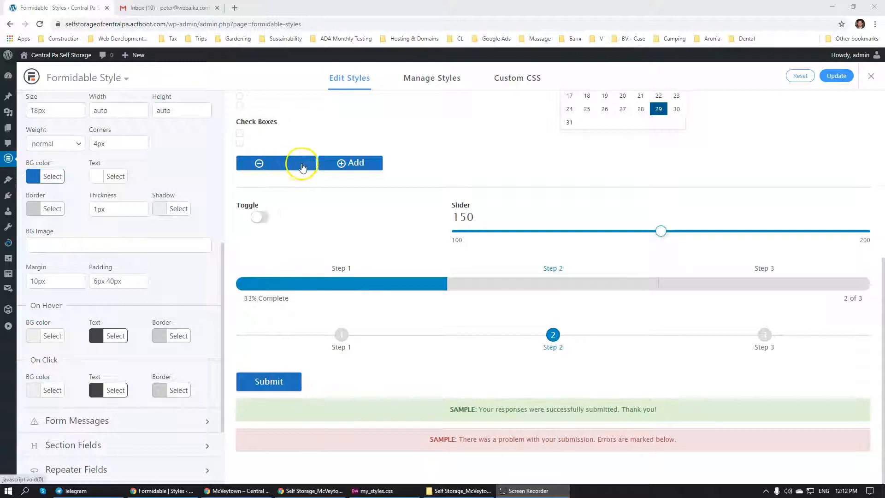
scroll(104, 334, down, 2)
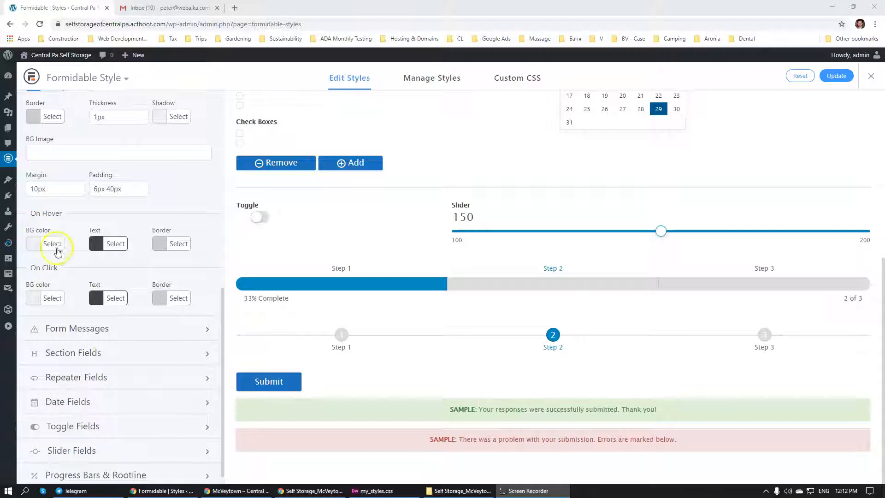
scroll(58, 254, up, 2)
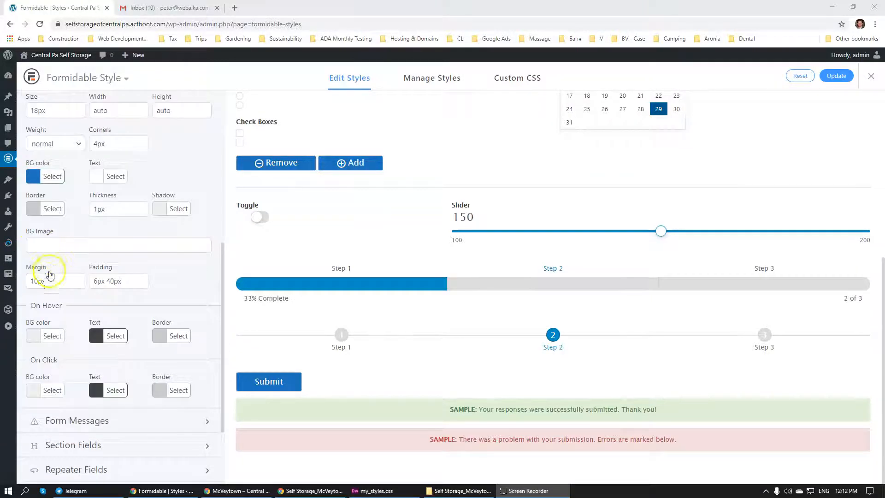
click(838, 79)
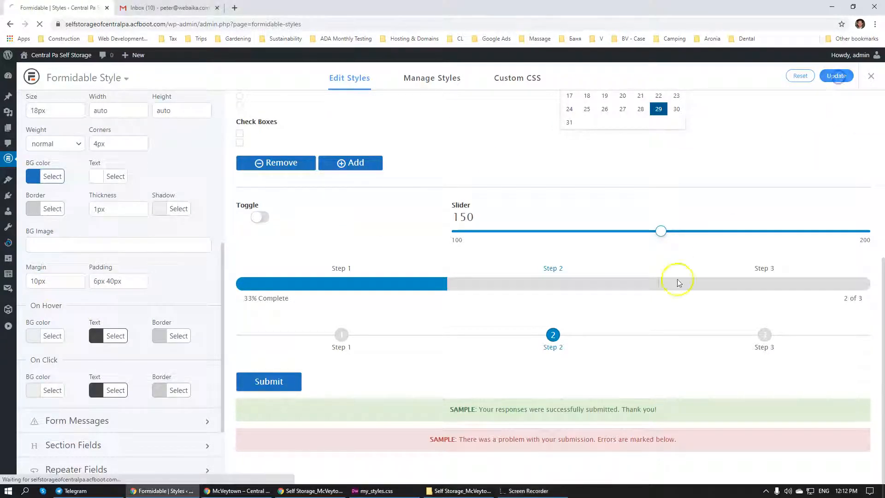
Switch to the incognito Chrome window, reload the McVeytown page and inspect the contact form's Submit button styles
click(241, 490)
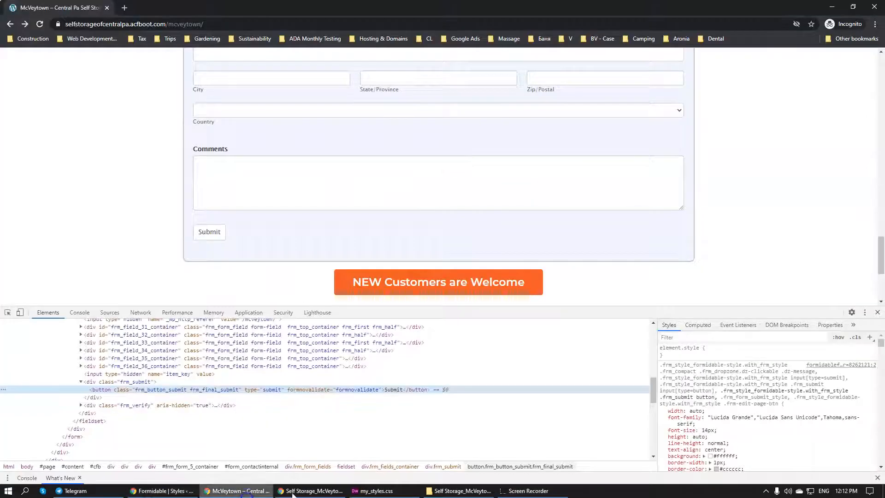
click(40, 24)
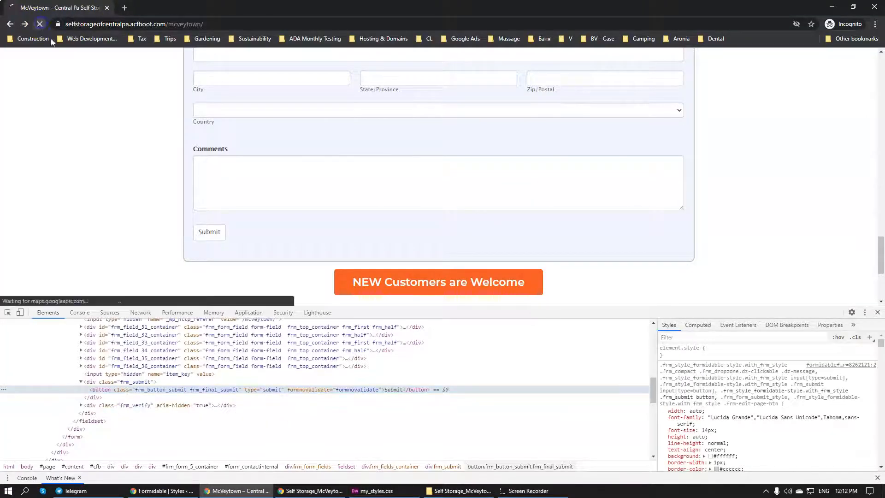
scroll(169, 204, down, 20)
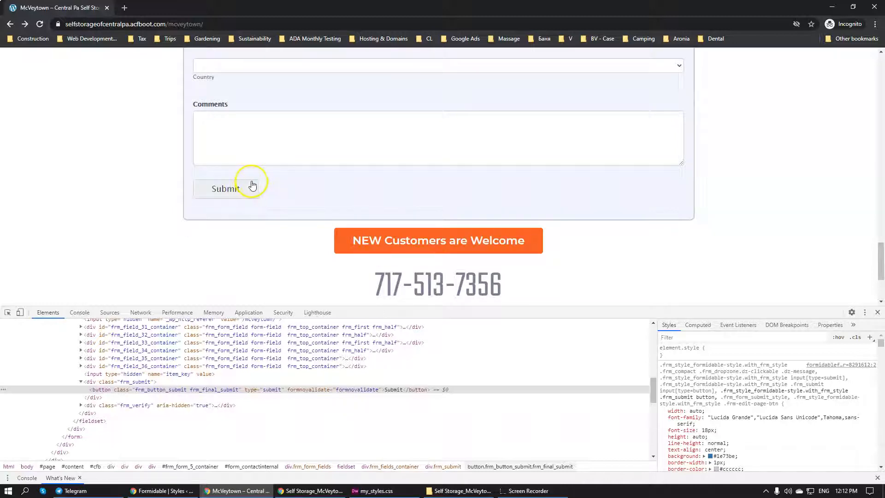
right_click(249, 187)
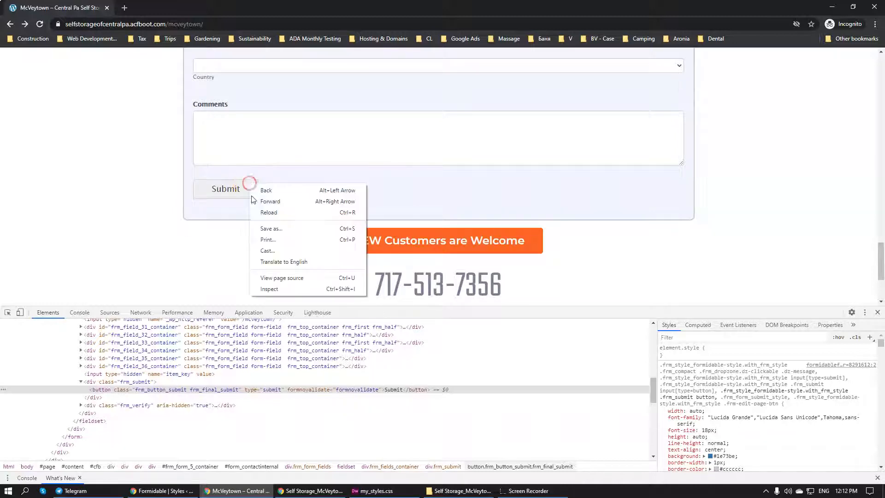
click(271, 283)
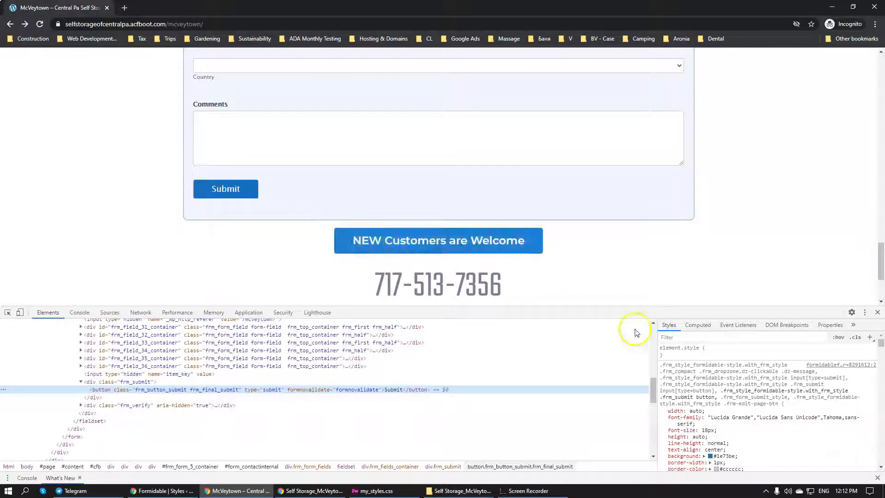
scroll(726, 418, down, 1)
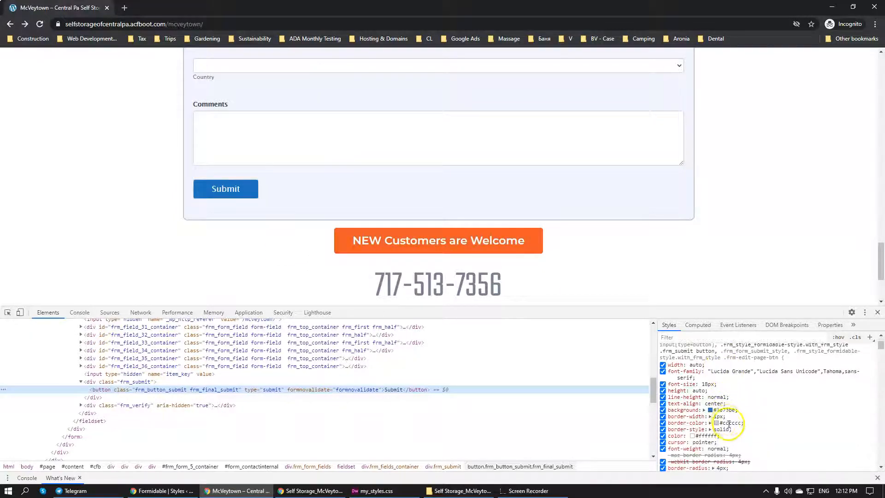
Force the hover state on the Submit button element and bring its :hover rule into view
right_click(219, 390)
mouse_move(269, 307)
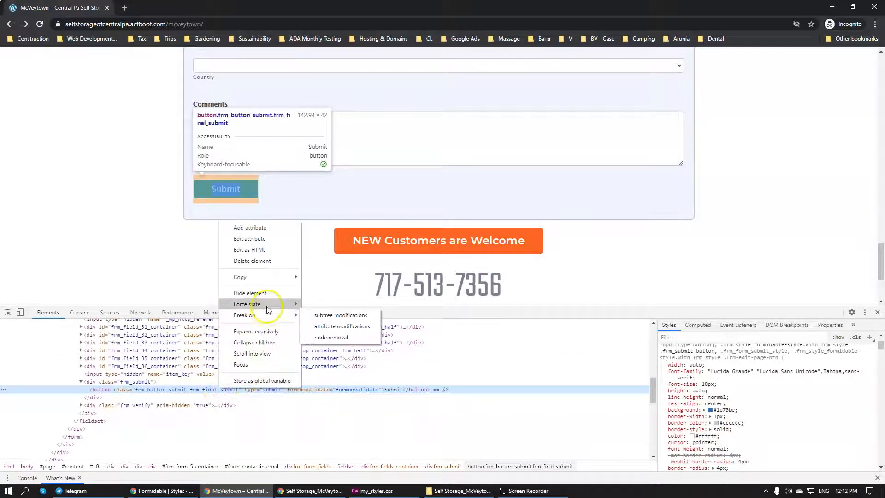
click(322, 314)
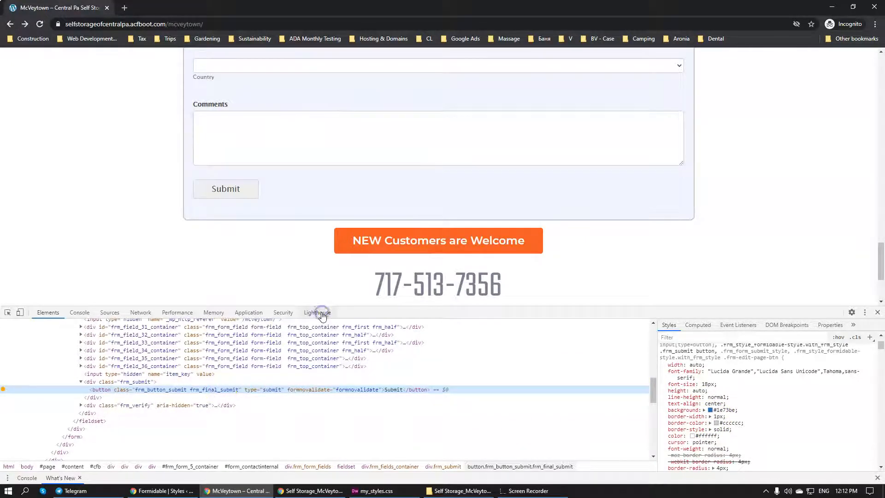
scroll(716, 366, up, 1)
scroll(716, 367, up, 1)
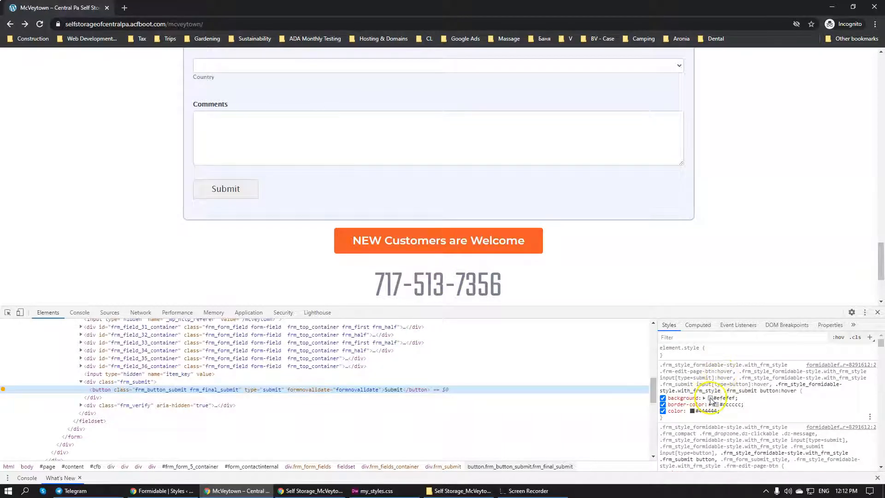
Try a light blue #6a94ff as the Submit button's hover background in the inspected styles
click(710, 398)
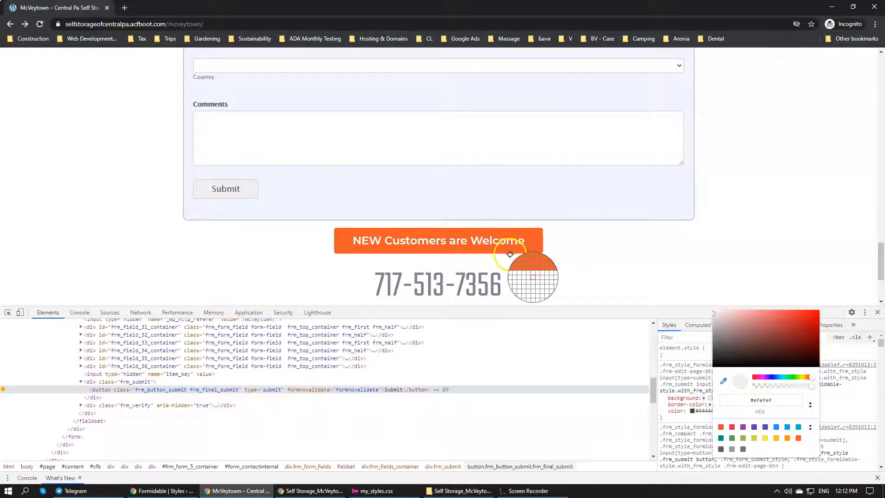
scroll(513, 212, up, 10)
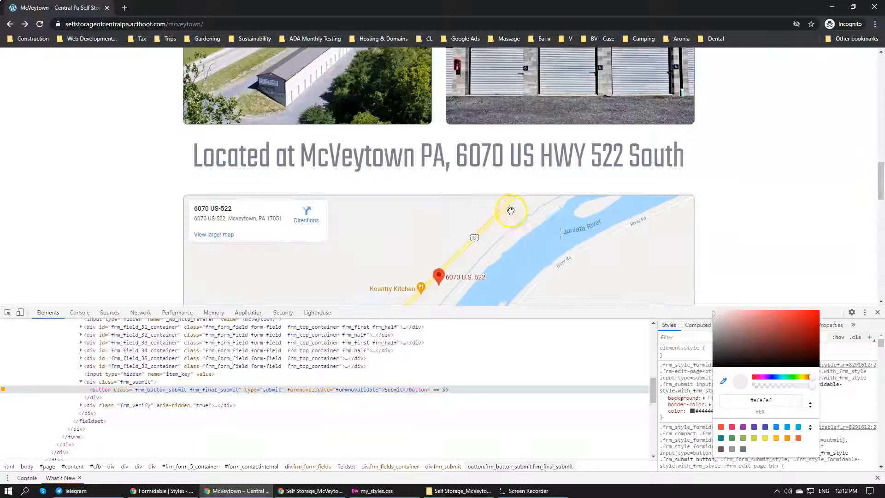
scroll(482, 101, down, 3)
scroll(661, 217, down, 9)
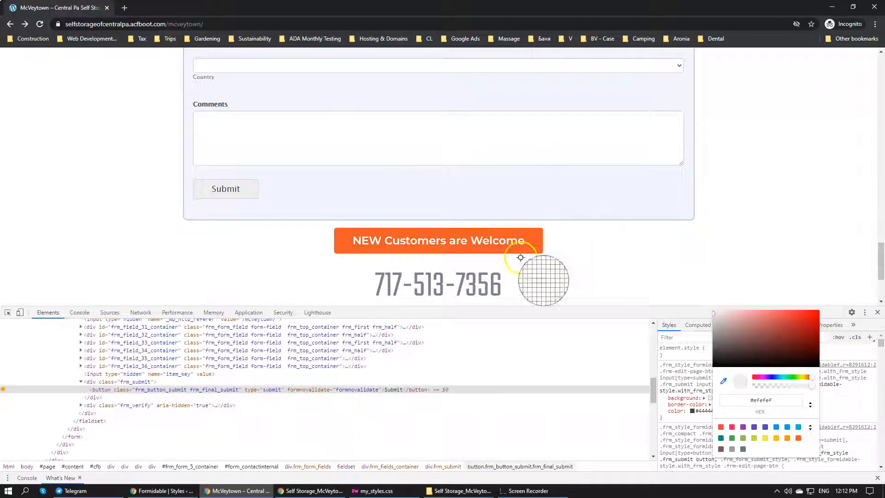
click(776, 377)
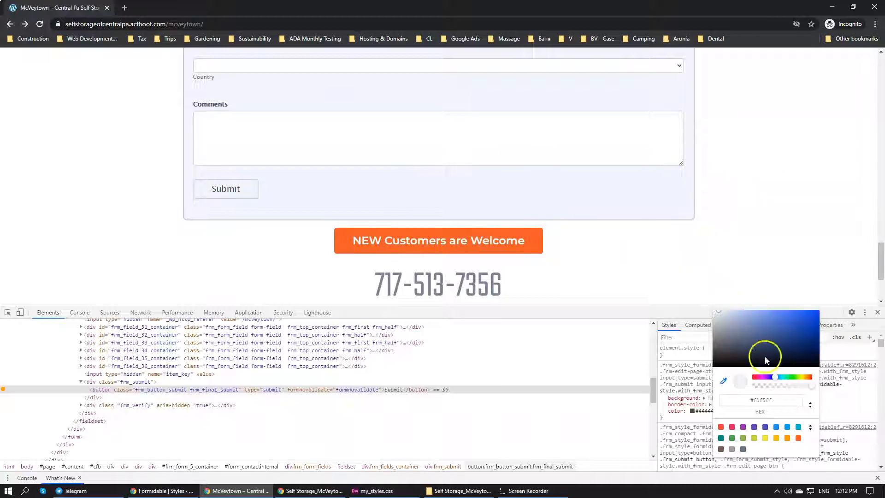
click(769, 318)
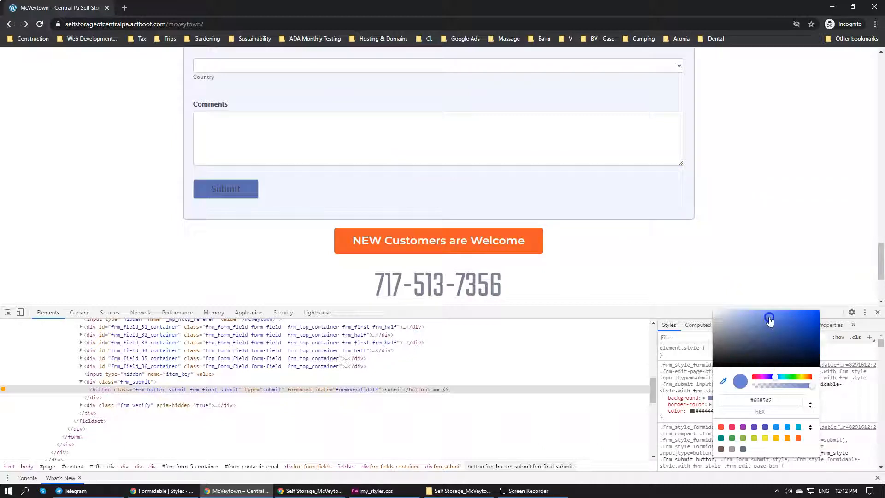
Set the inspected Submit button's hover background to green #30a735, starting from the palette's green swatch
click(731, 439)
mouse_move(752, 341)
mouse_down()
mouse_move(776, 306)
mouse_move(809, 314)
mouse_move(730, 313)
mouse_up()
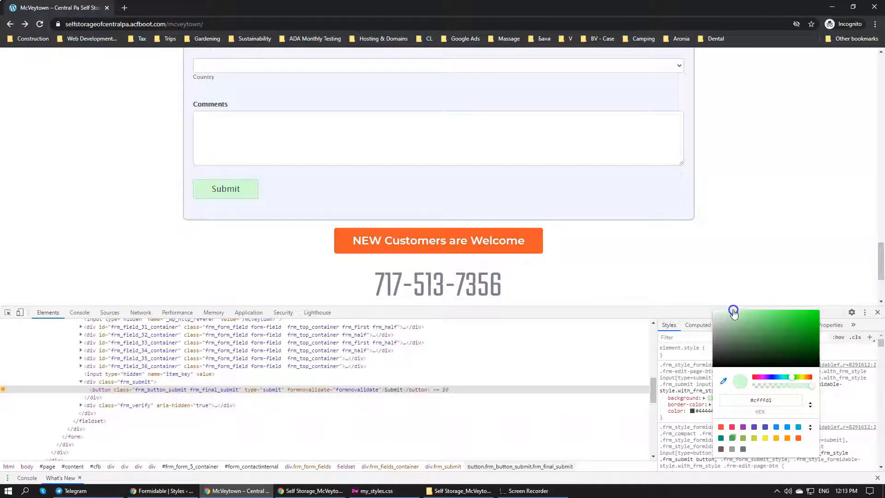
click(732, 438)
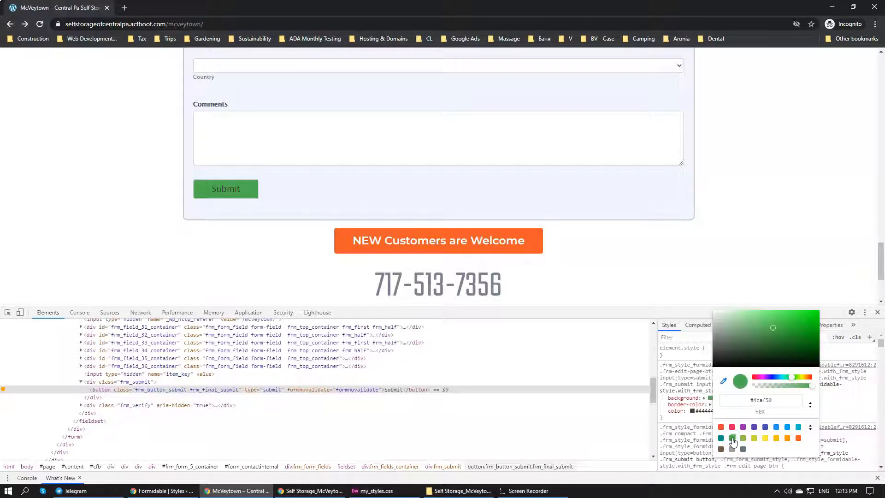
click(722, 381)
drag(775, 330, 785, 332)
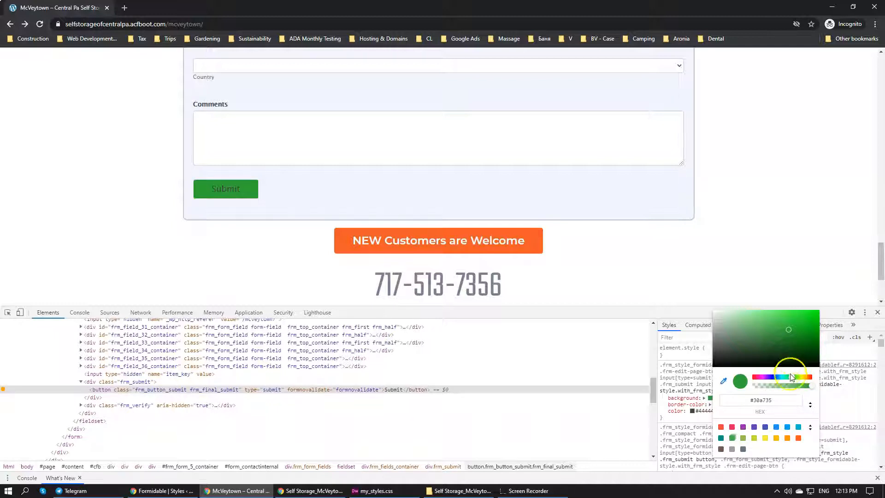
click(692, 406)
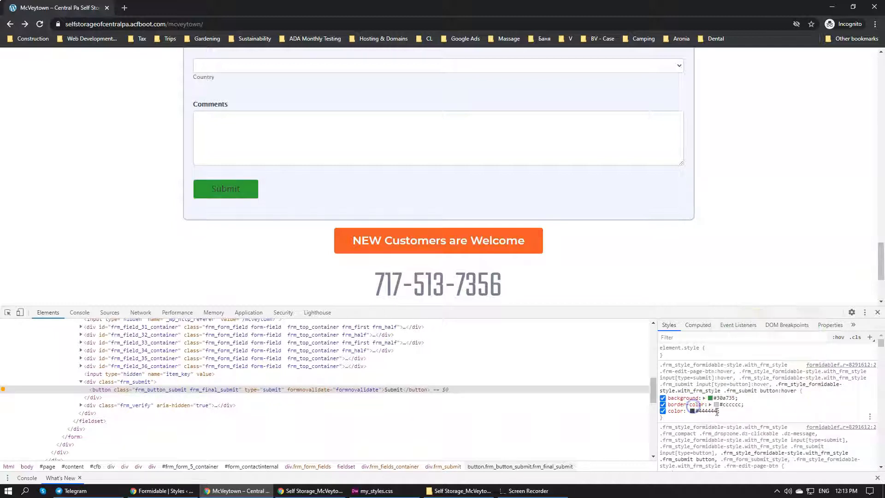
Set the inspected Submit button's hover text color to white #ffffff and copy the hover background's hex code
click(692, 410)
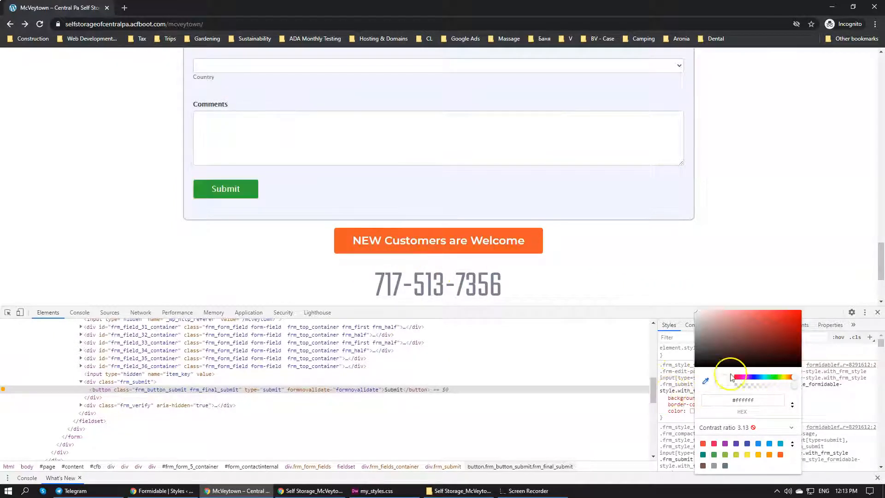
click(686, 403)
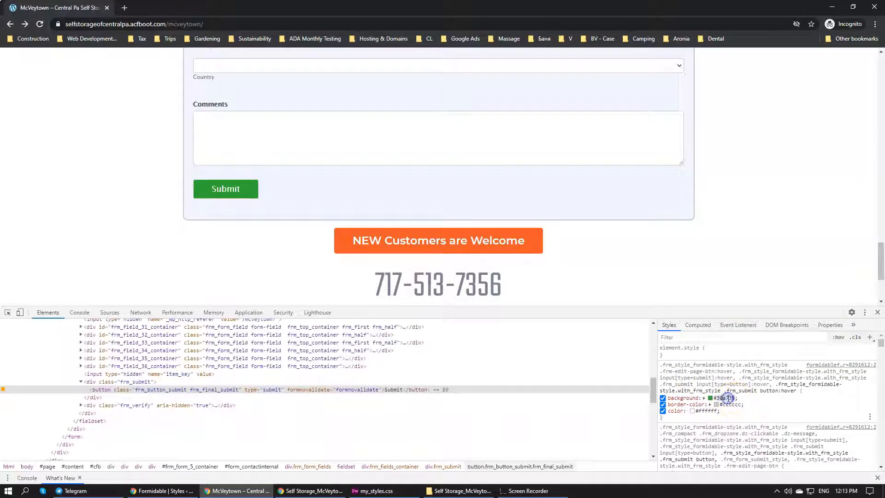
Switch to the Formidable Styles page and set the buttons' hover background color to the copied #30a735
click(373, 490)
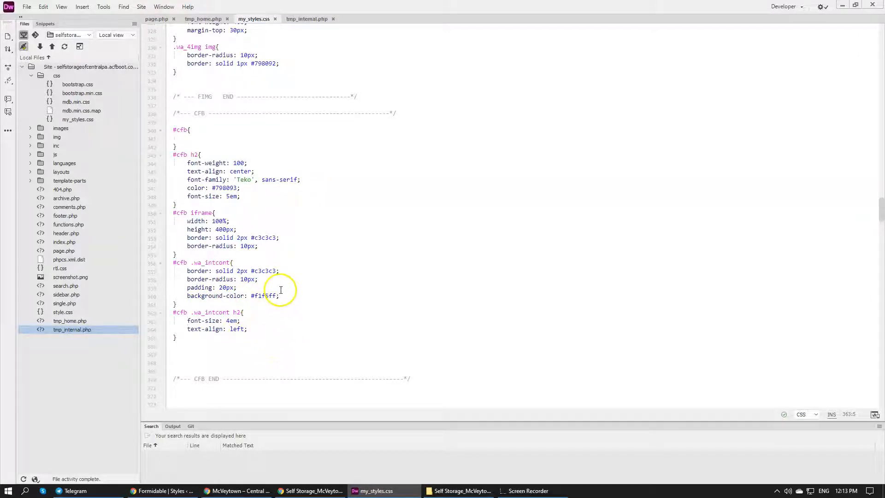
click(162, 490)
scroll(164, 323, down, 2)
scroll(290, 332, down, 3)
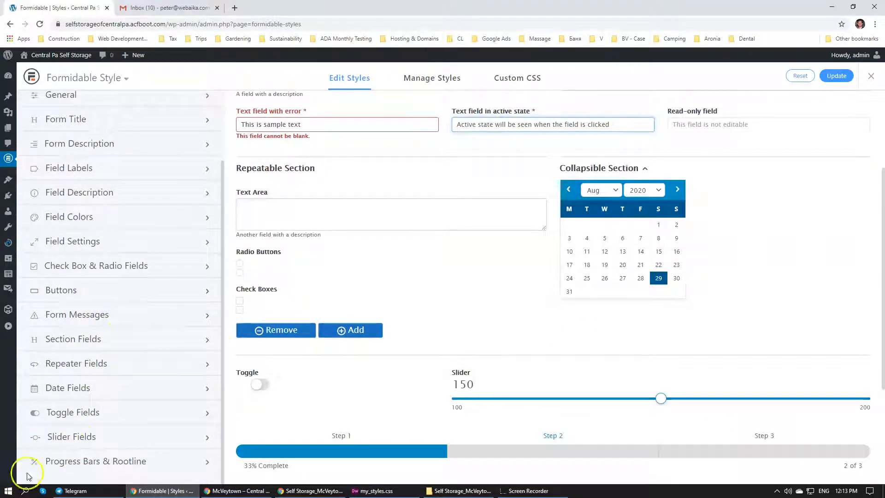
scroll(260, 350, down, 1)
scroll(258, 355, down, 3)
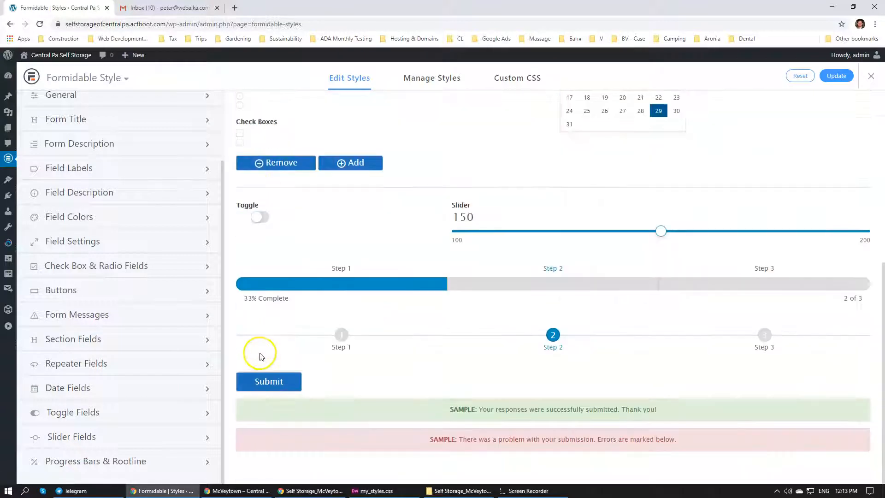
click(69, 289)
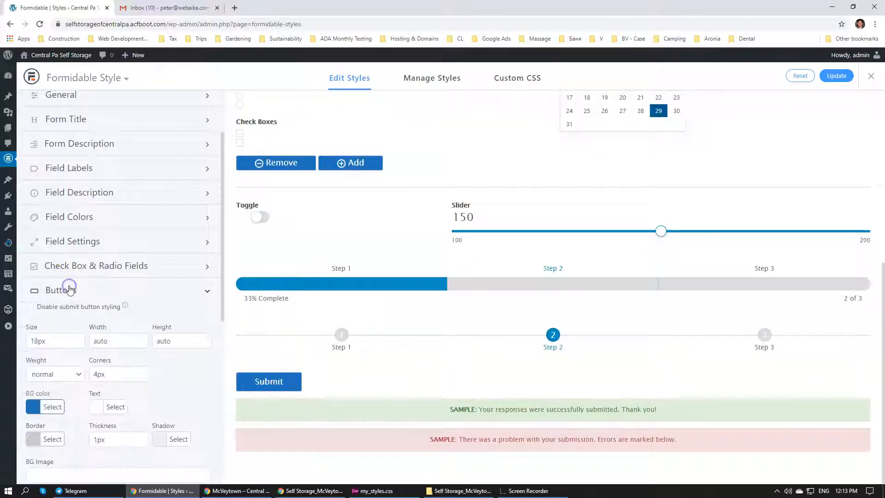
scroll(71, 290, down, 5)
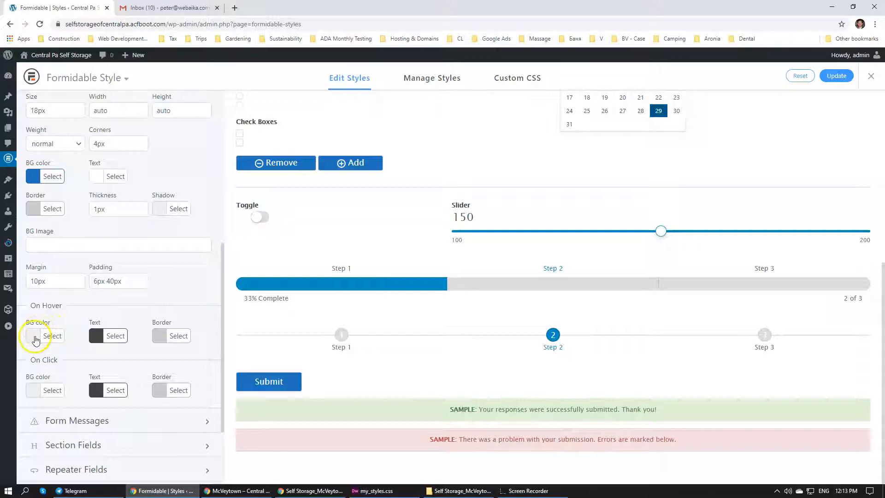
click(37, 339)
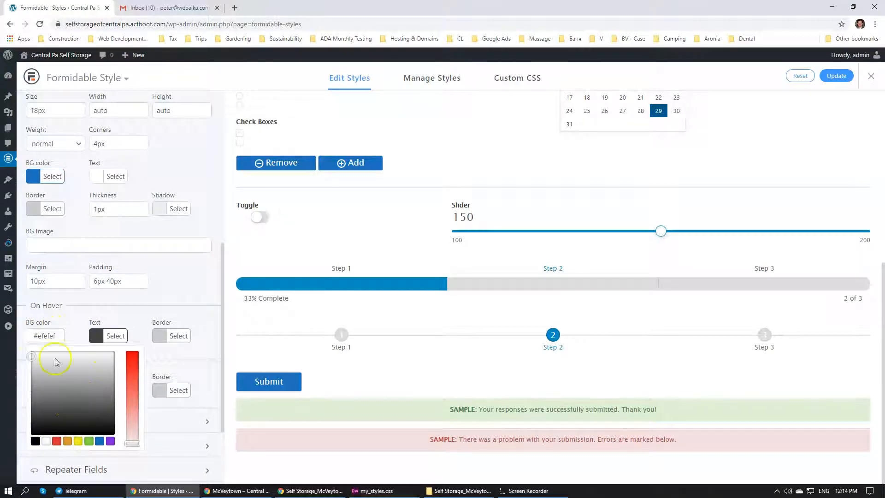
text(30a735)
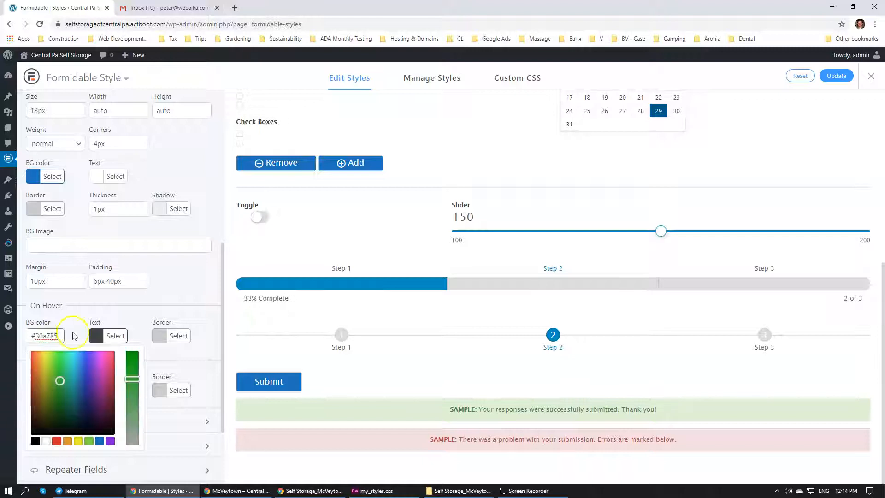
click(121, 312)
Set the buttons' on-click background color to #30a735 as well
click(37, 390)
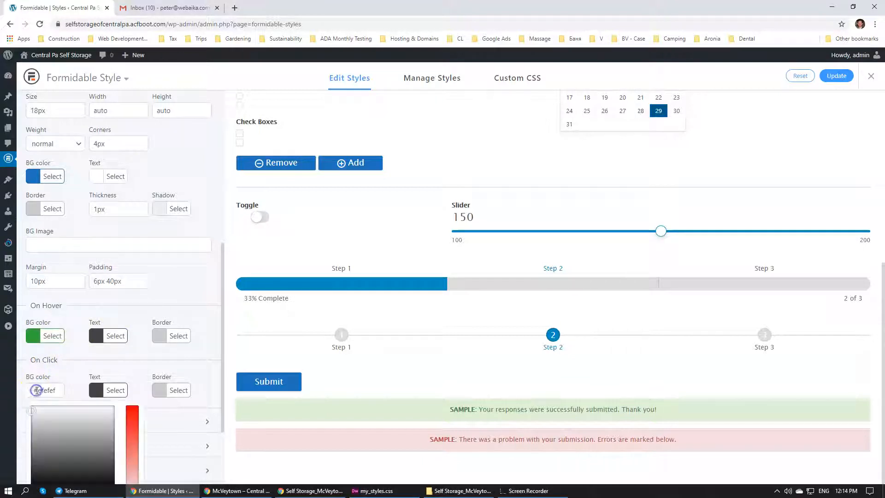
text(30a735)
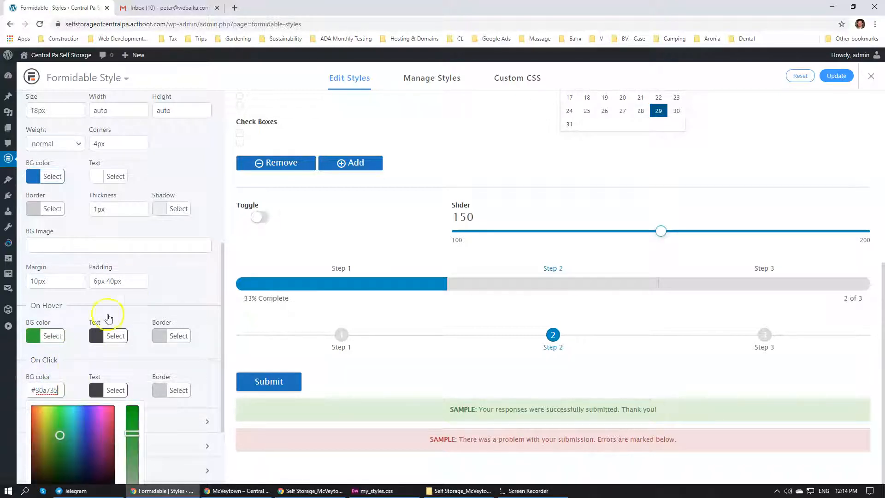
click(131, 298)
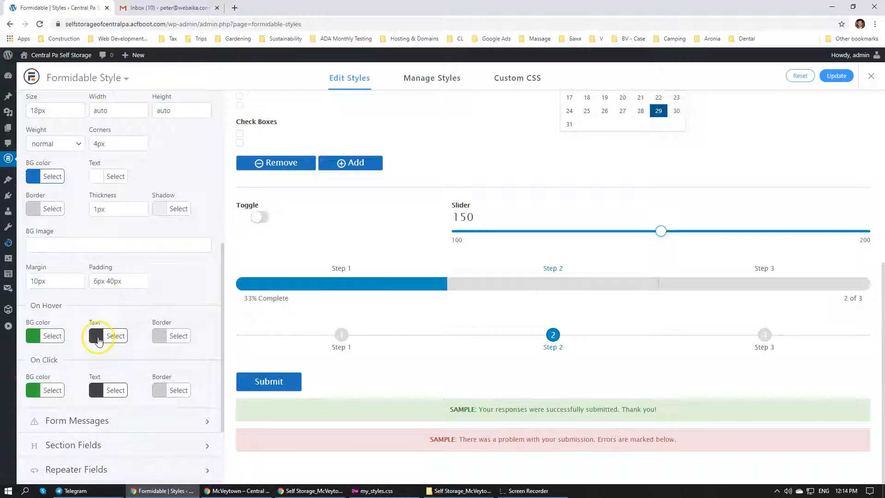
Set the buttons' text color to white for both the hover and click states
click(98, 336)
click(81, 341)
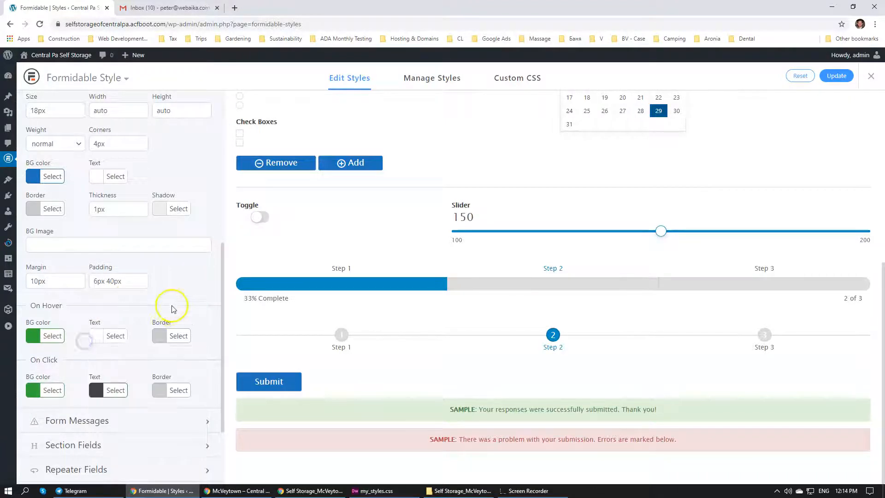
click(101, 388)
drag(107, 408, 86, 393)
click(184, 298)
scroll(184, 297, down, 3)
scroll(184, 247, up, 5)
scroll(168, 237, down, 1)
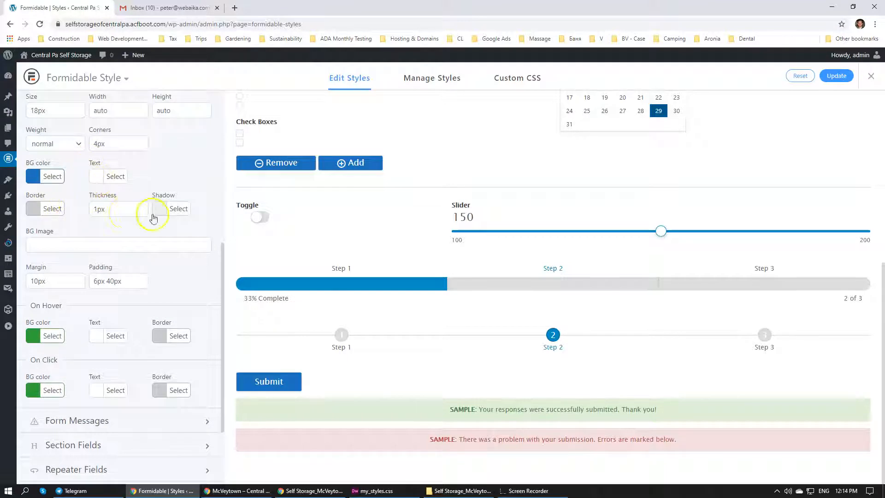
Set the buttons' border color to blue #1e73be for the normal, hover and click states, and save the style
click(39, 210)
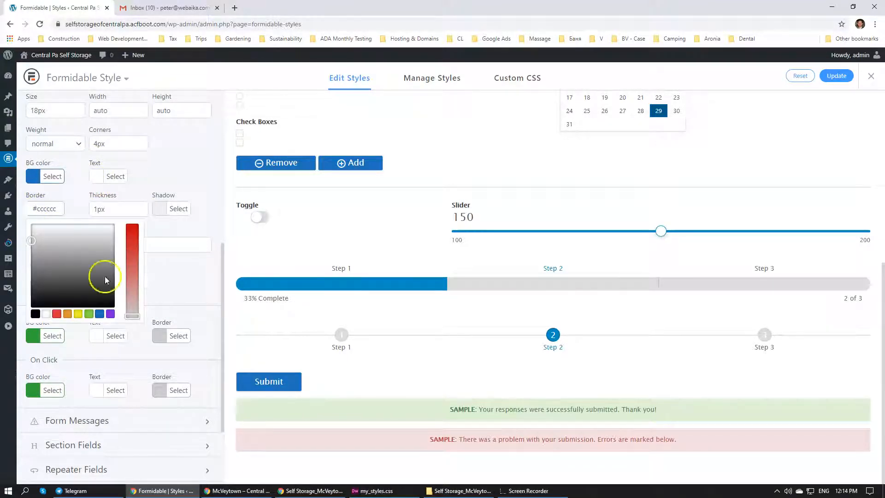
click(100, 313)
click(173, 284)
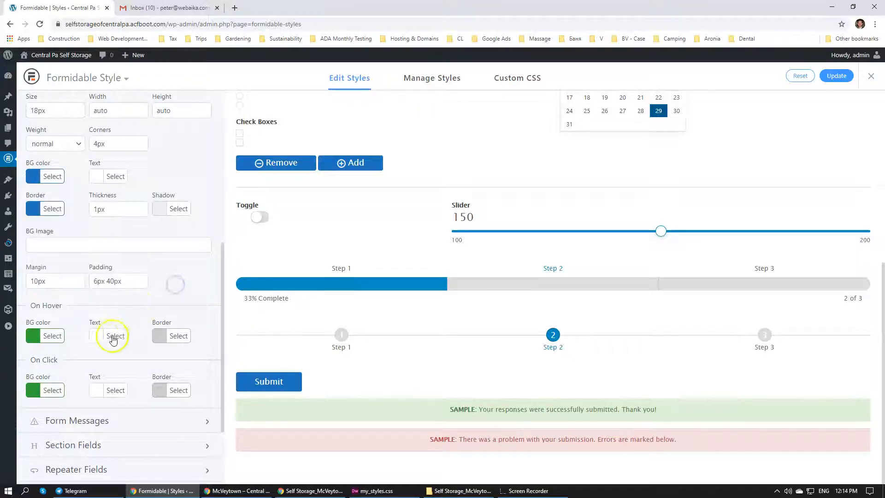
click(158, 334)
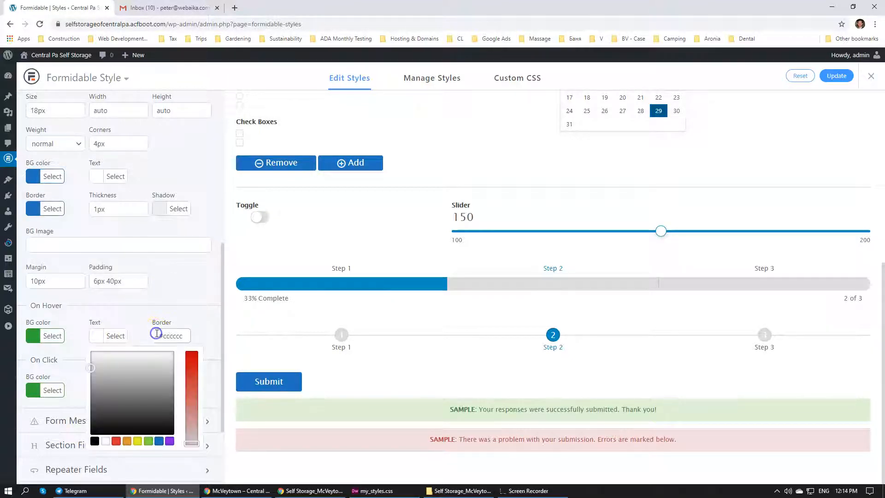
click(161, 442)
click(209, 317)
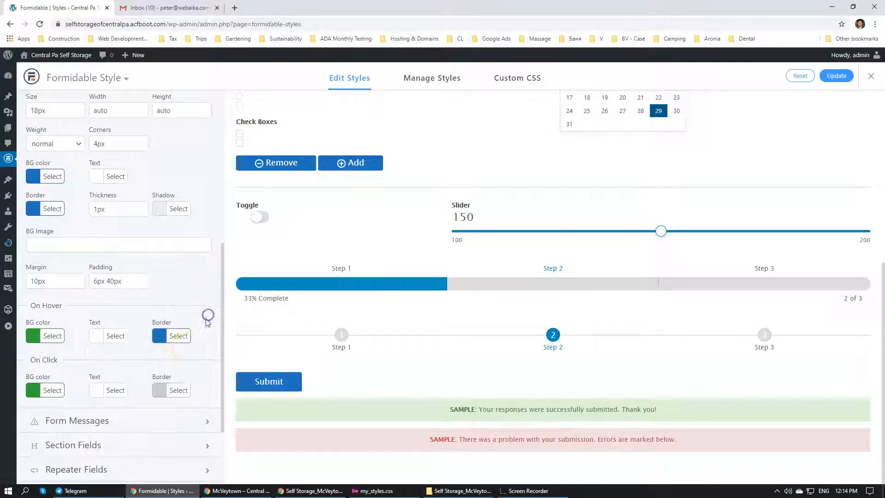
click(158, 389)
scroll(156, 412, down, 2)
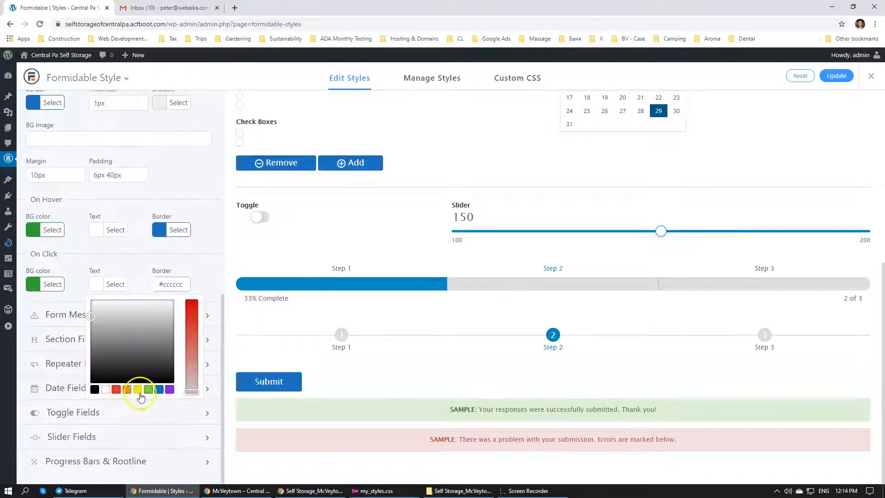
click(161, 389)
click(202, 263)
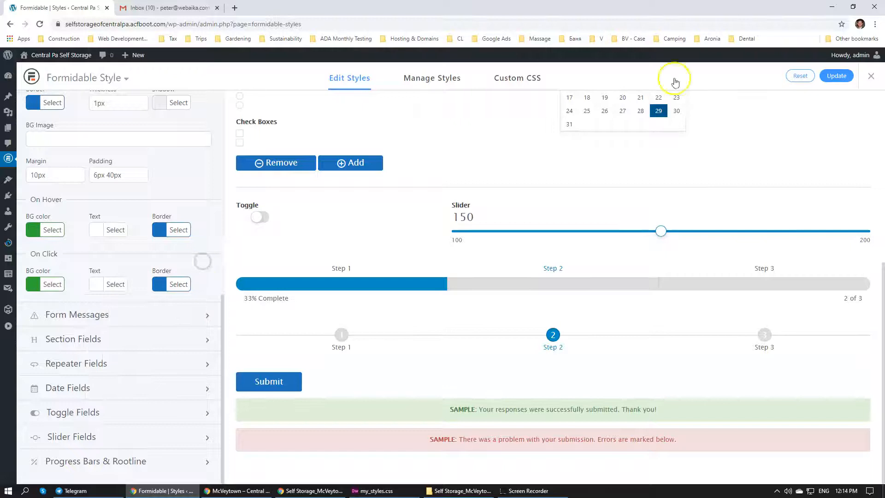
click(836, 76)
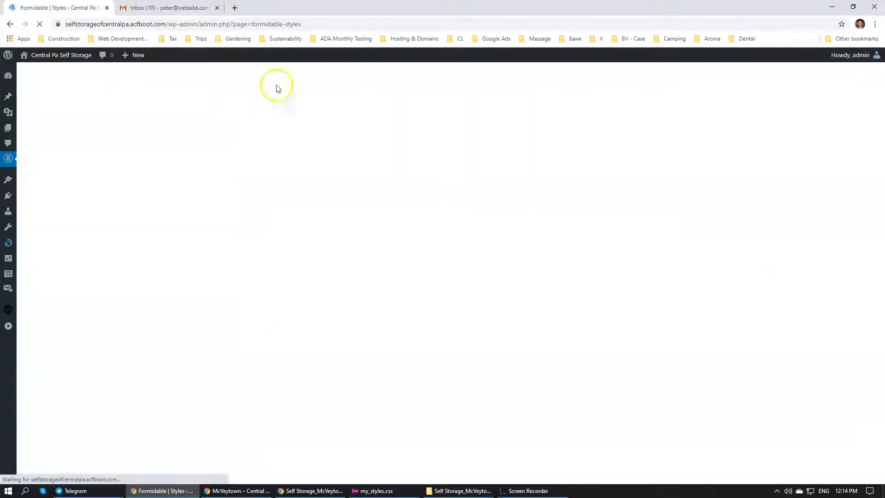
Switch to the incognito Chrome window, reload the McVeytown page and check the contact form and its Submit button
mouse_move(293, 490)
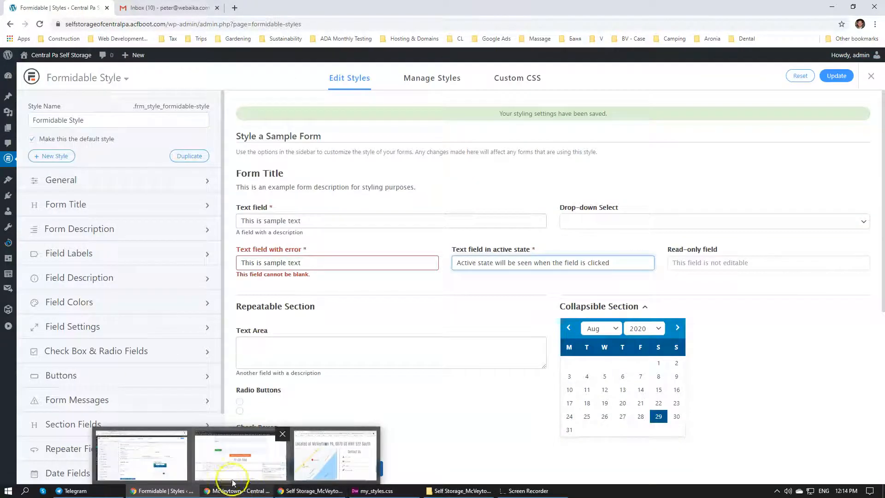
click(216, 491)
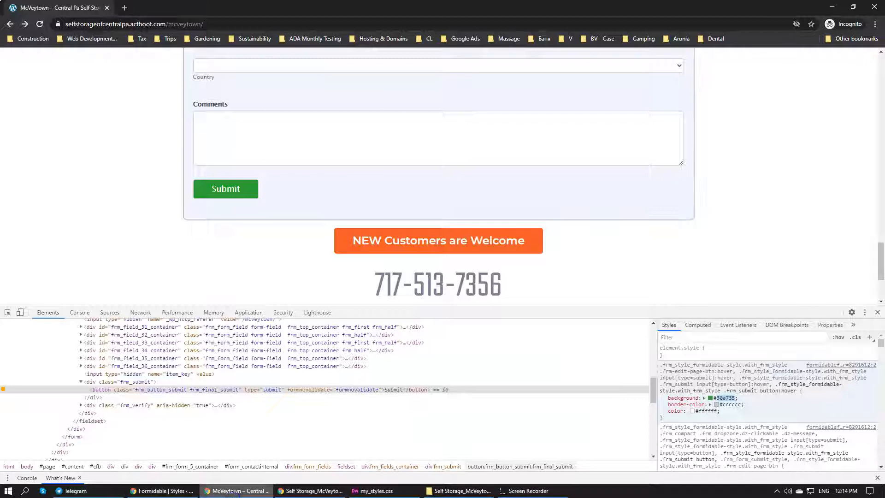
click(40, 24)
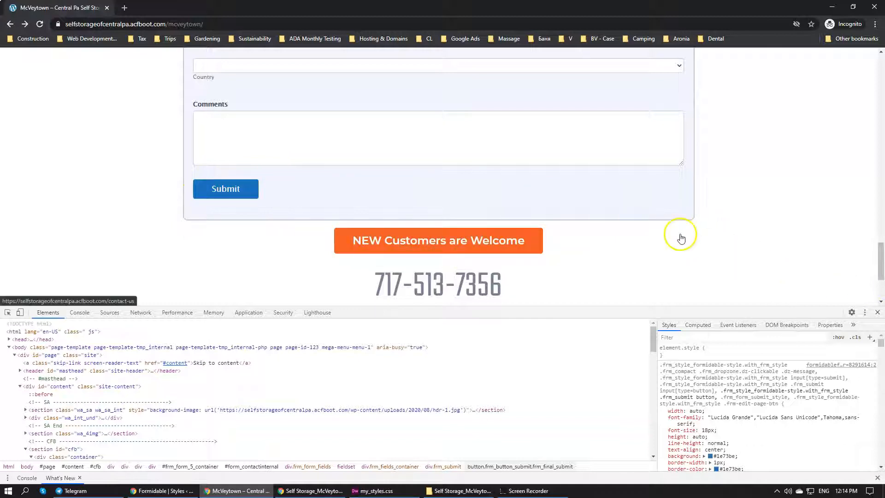
click(208, 196)
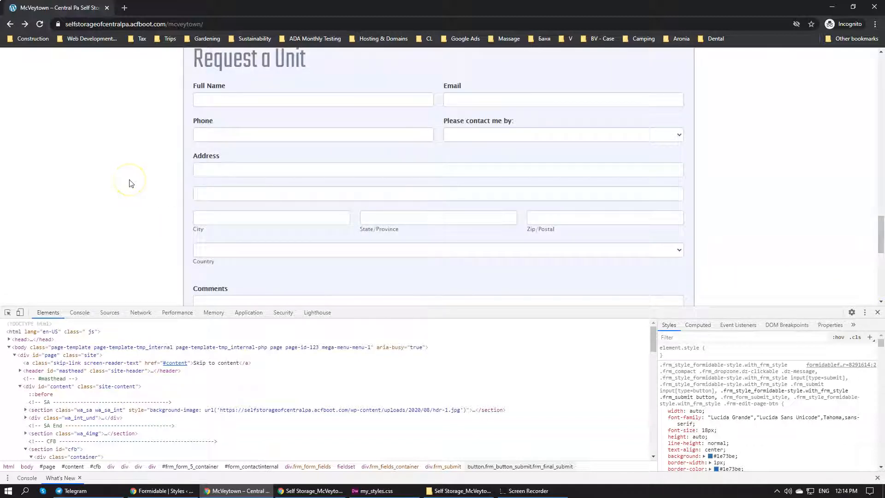
scroll(129, 183, down, 6)
scroll(130, 182, up, 1)
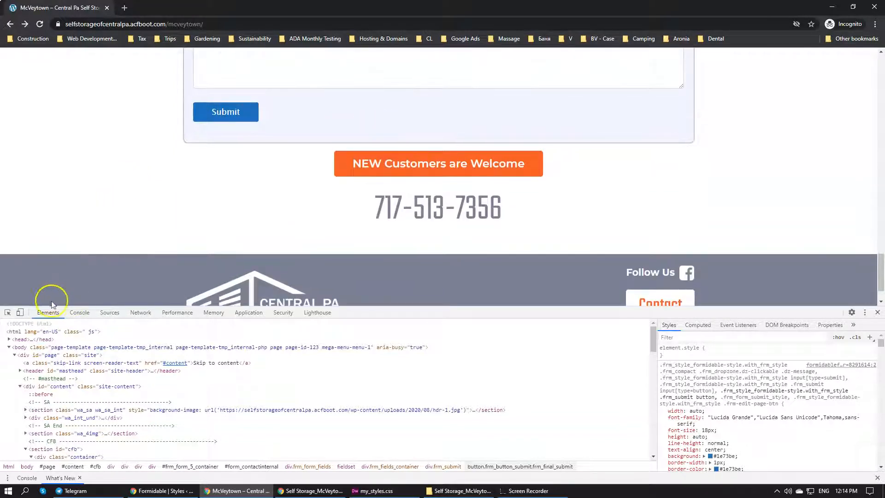
Inspect the NEW Customers are Welcome button and try the mt-4 class instead of mt-3 on its enclosing col-12 div
click(12, 315)
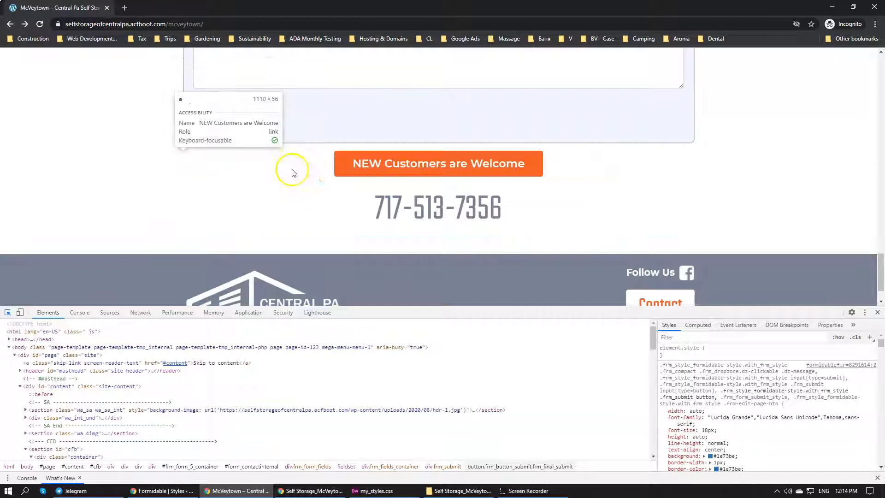
click(333, 159)
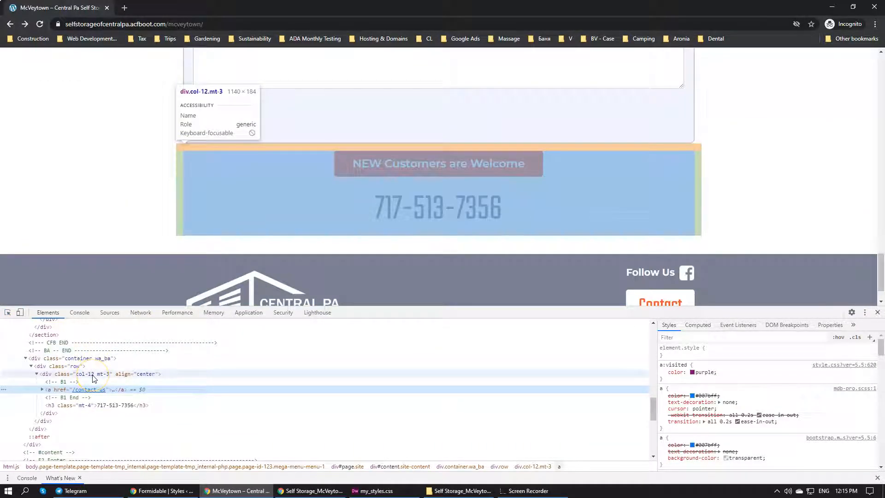
click(94, 375)
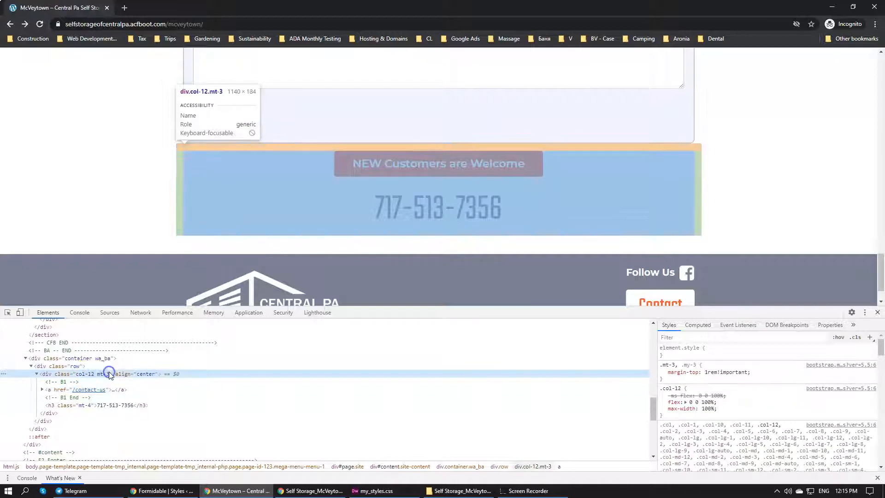
double_click(109, 374)
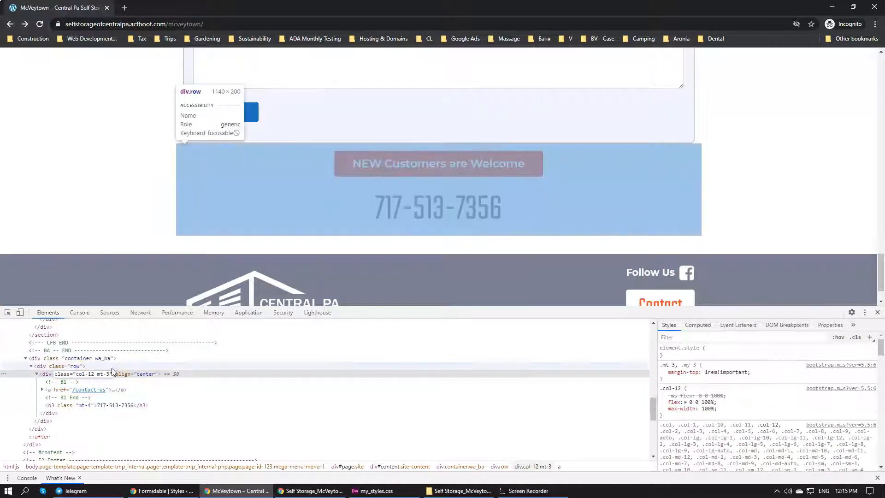
click(140, 404)
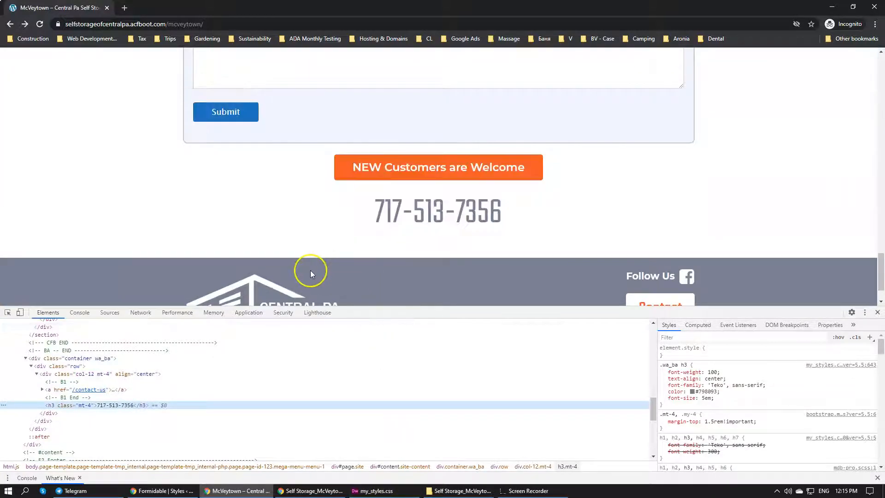
scroll(326, 254, up, 2)
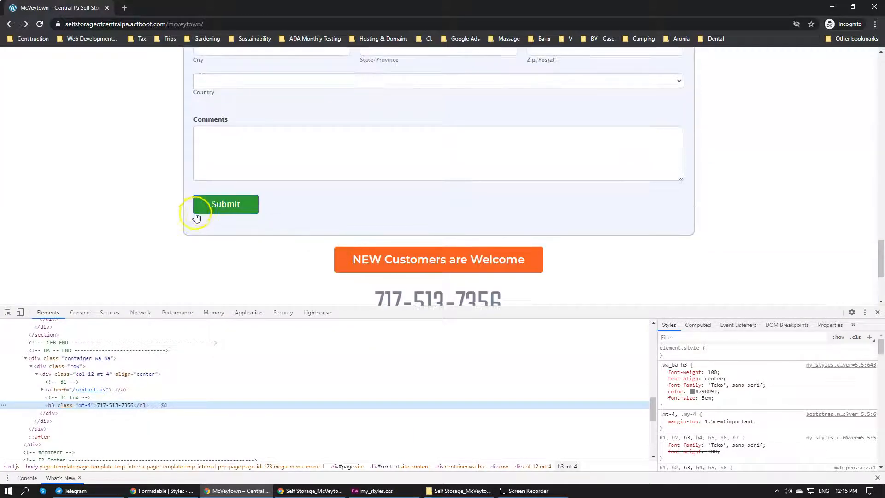
Switch to Dreamweaver, change the wa_ba block's column class to mt-4 in tmp_internal.php, and save the file
click(374, 490)
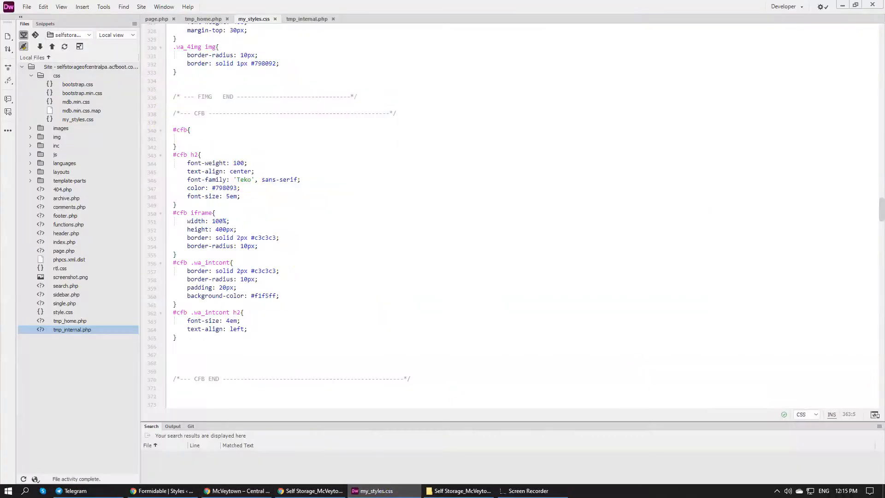
click(202, 19)
scroll(362, 253, down, 10)
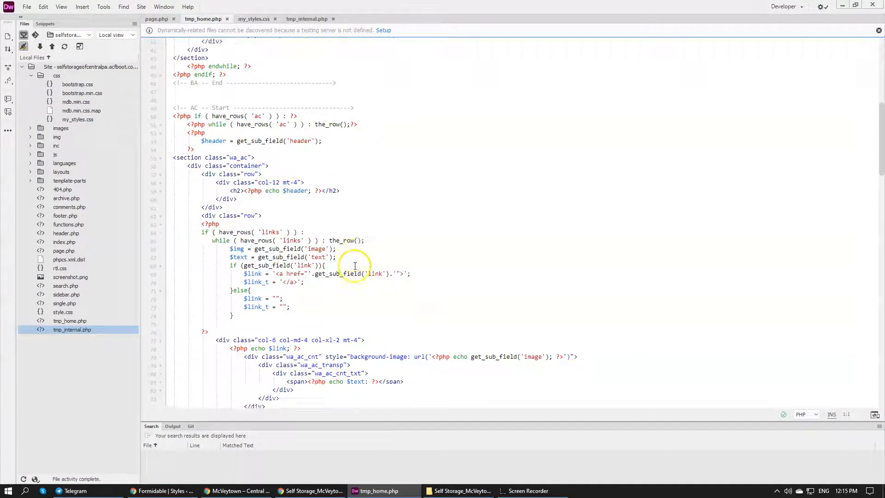
click(314, 19)
scroll(401, 235, down, 1)
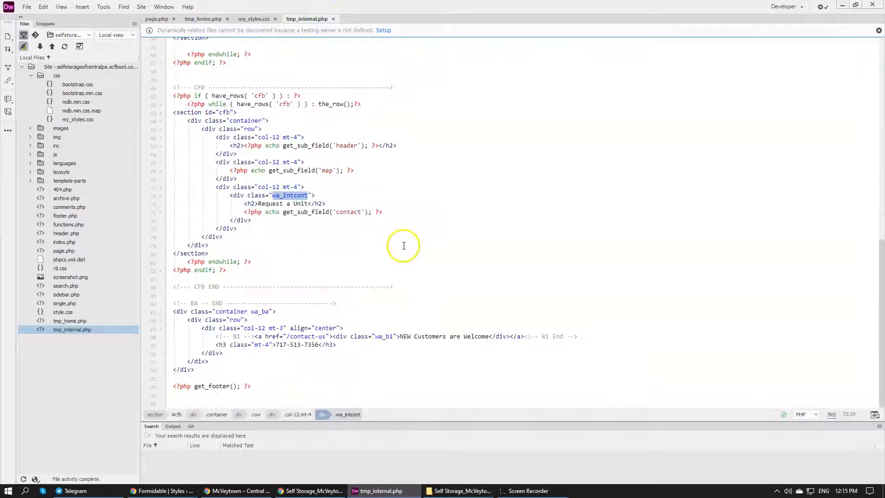
click(281, 328)
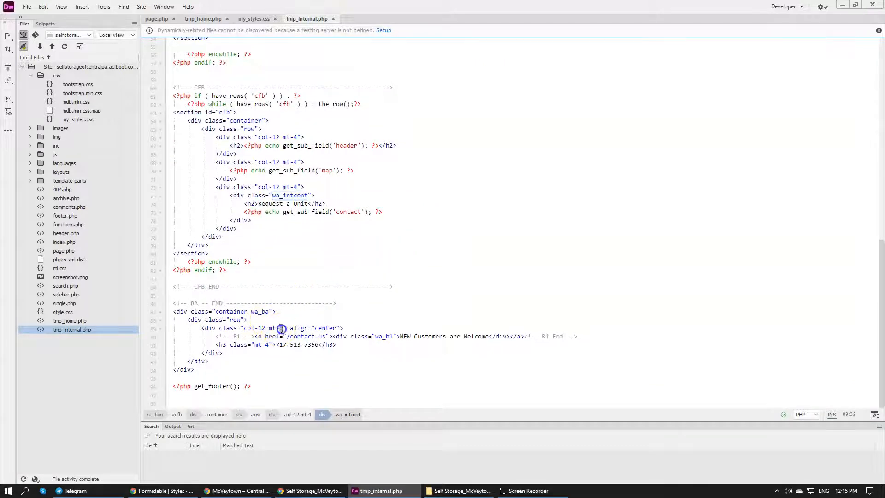
text(4)
click(307, 314)
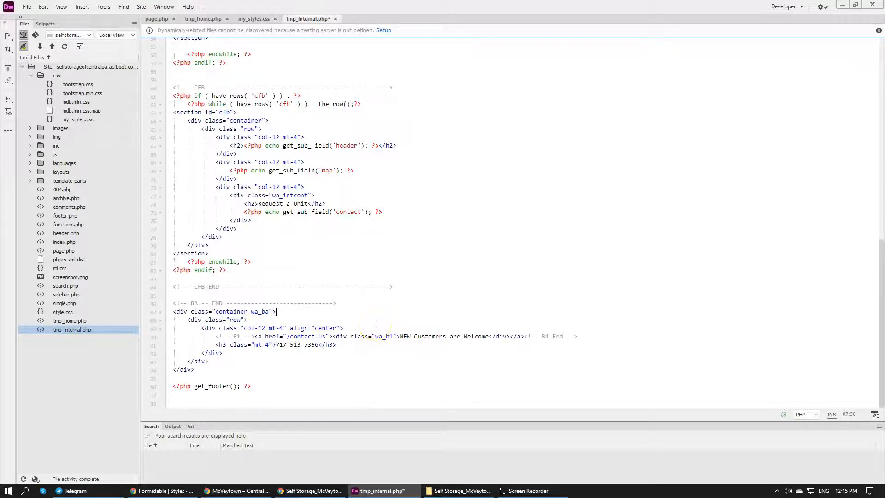
key(ctrl+s)
click(397, 319)
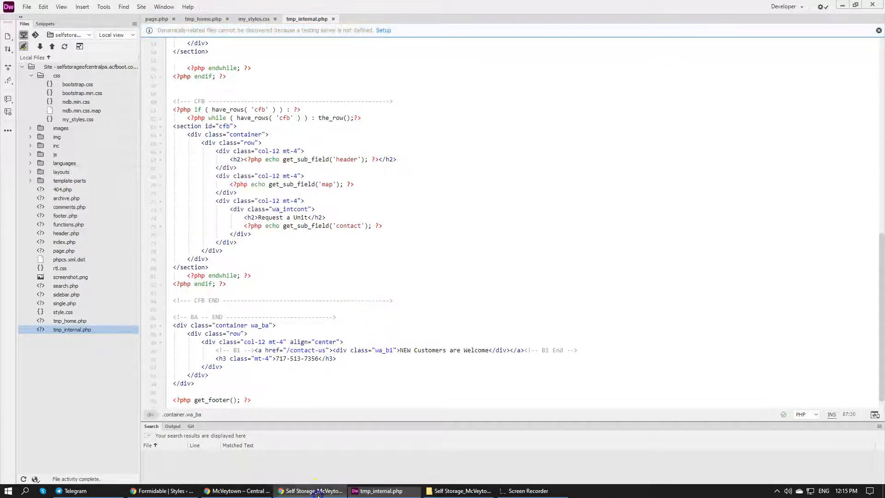
Return to the incognito Chrome window, reload the McVeytown page without the developer tools, and check the button spacing, contact form and map
click(231, 490)
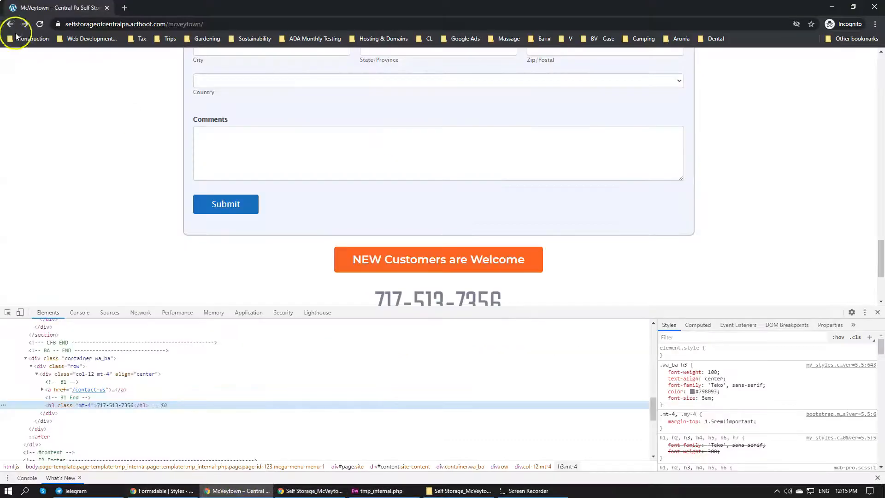
click(39, 24)
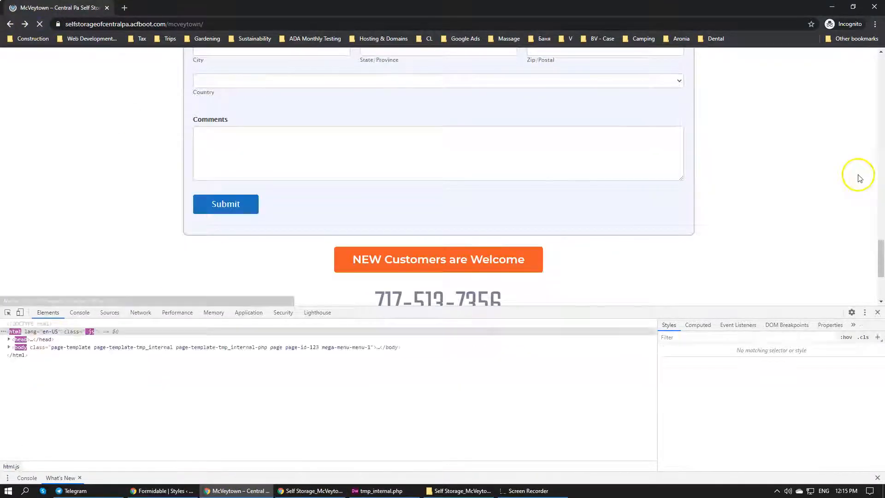
scroll(854, 179, down, 3)
click(876, 312)
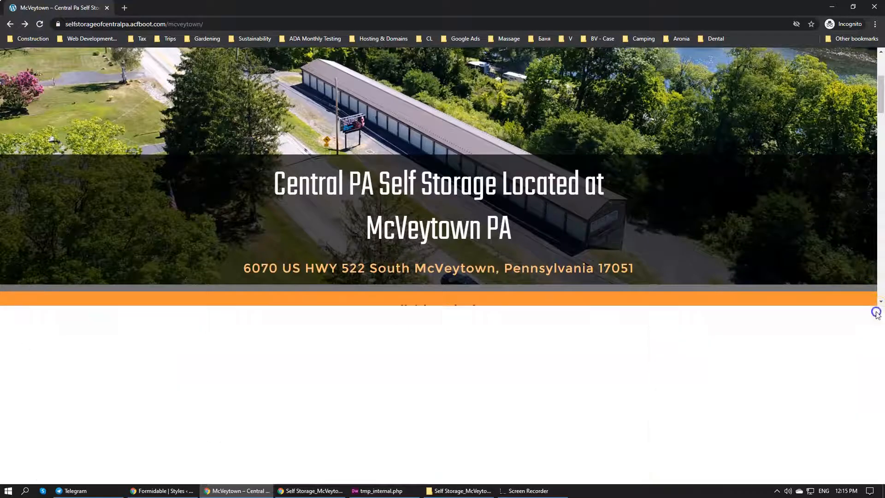
scroll(588, 184, down, 15)
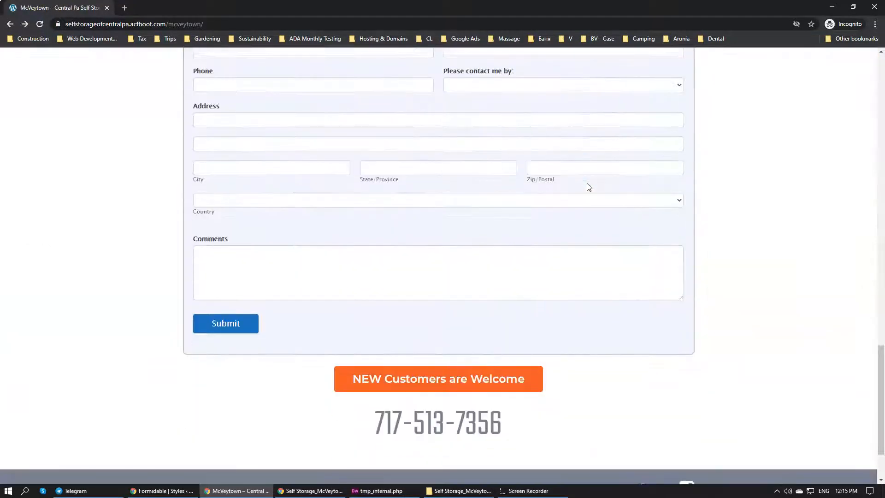
scroll(588, 186, down, 2)
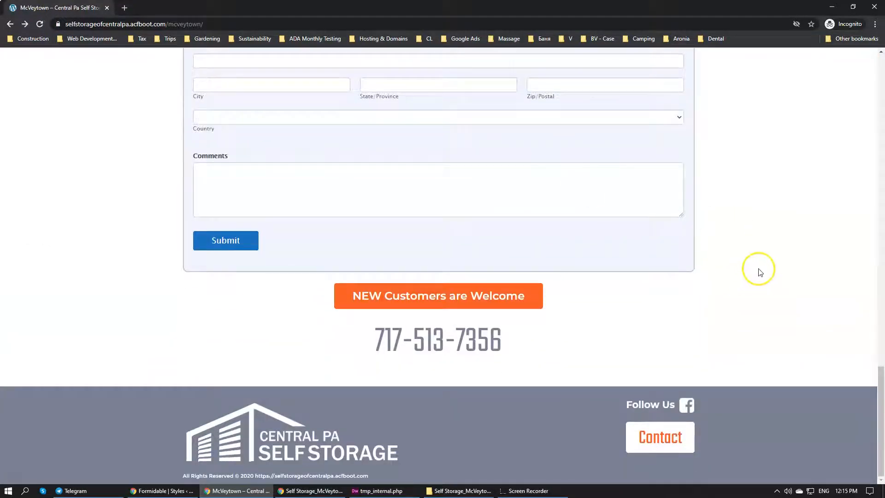
scroll(574, 306, up, 8)
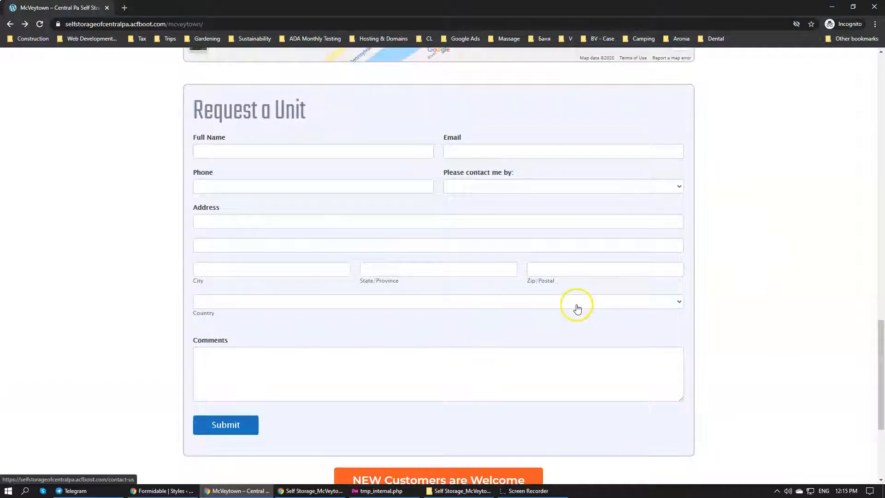
scroll(578, 308, down, 3)
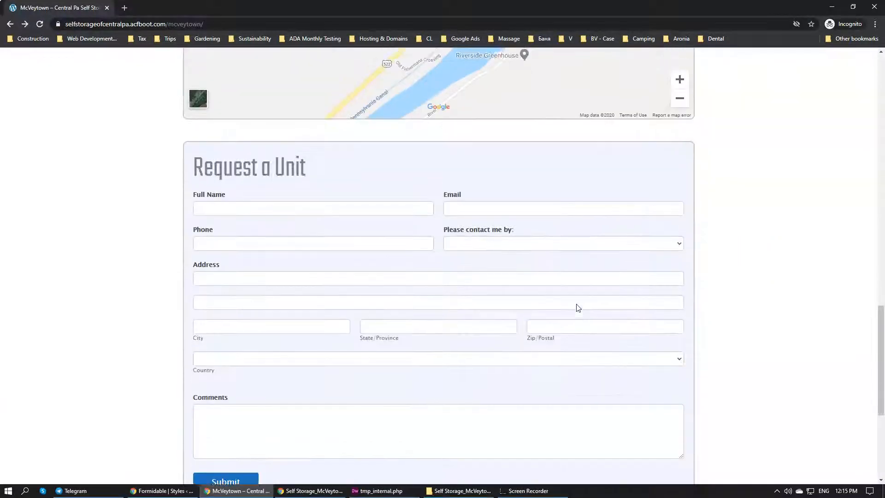
scroll(578, 307, up, 7)
scroll(577, 306, down, 4)
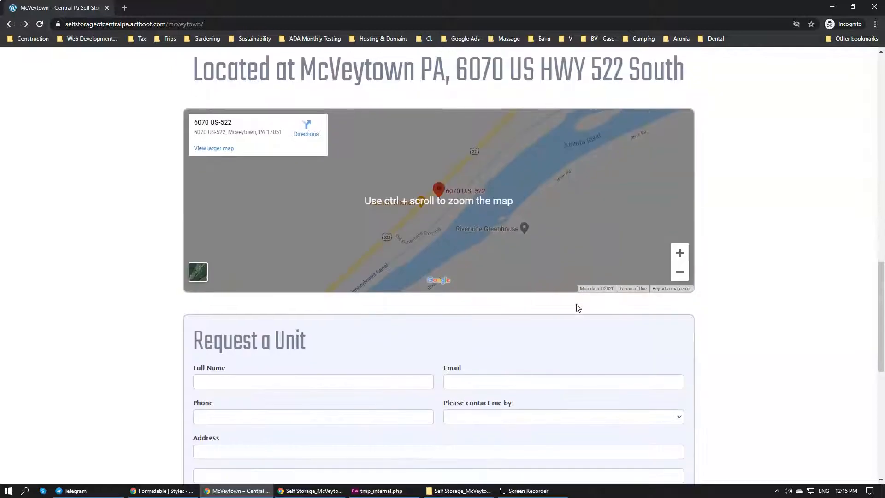
scroll(255, 263, up, 2)
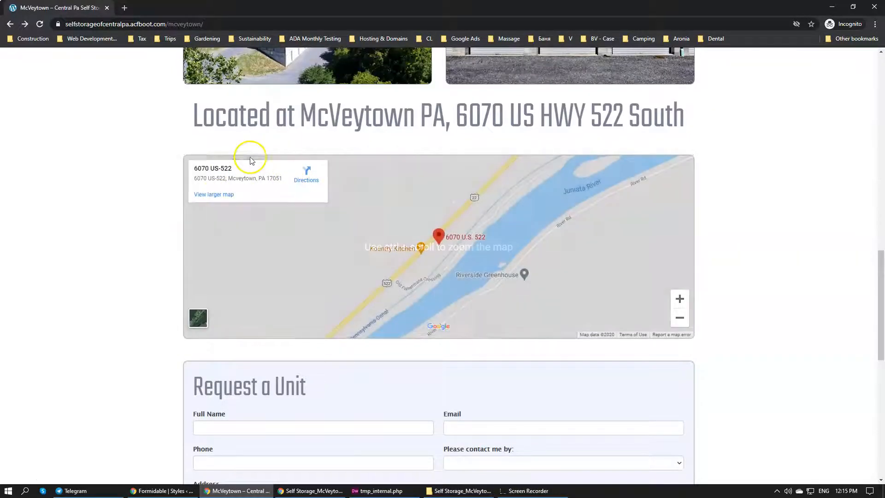
In Dreamweaver, move the Request a Unit form block above the map block in tmp_internal.php, remove the leftover blank line, and save
click(369, 490)
scroll(263, 274, down, 1)
scroll(264, 268, up, 6)
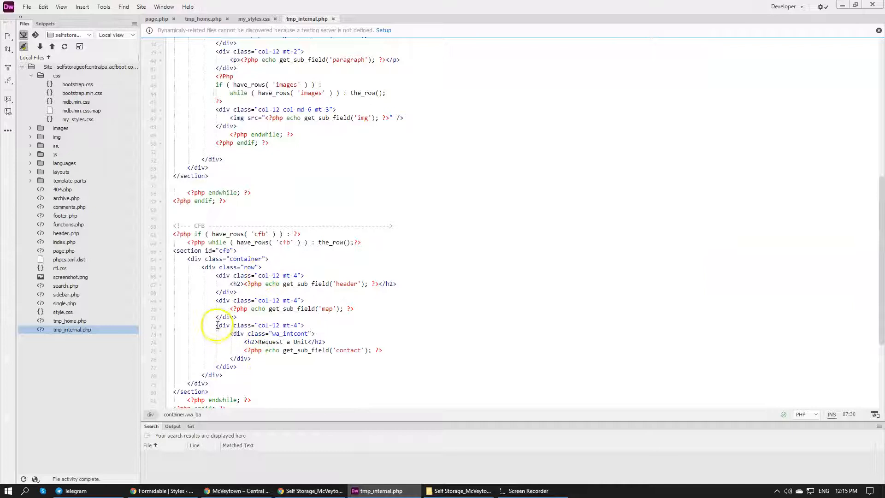
drag(215, 325, 262, 365)
key(ctrl+c)
key(Delete)
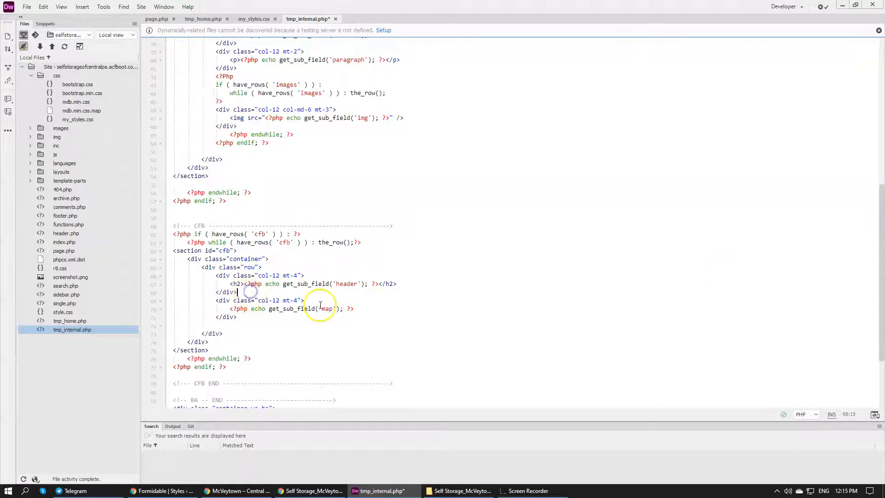
key(ctrl+v)
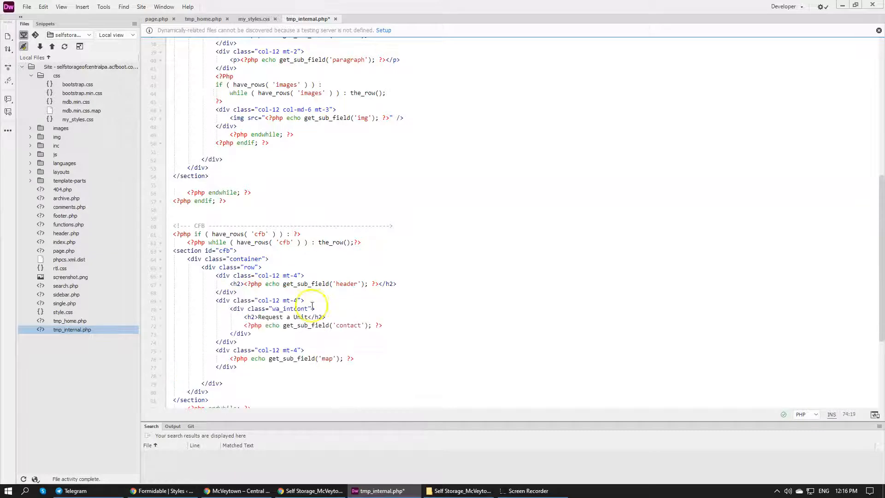
drag(248, 371, 254, 366)
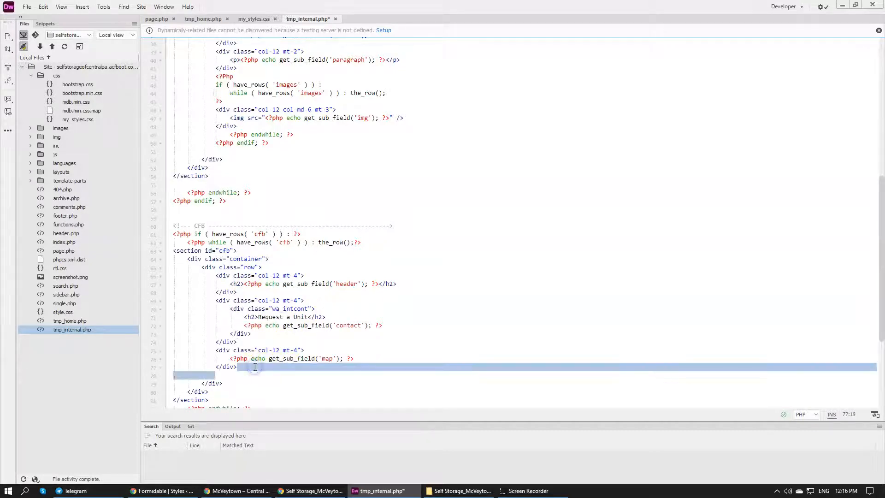
key(BackSpace)
key(ctrl+s)
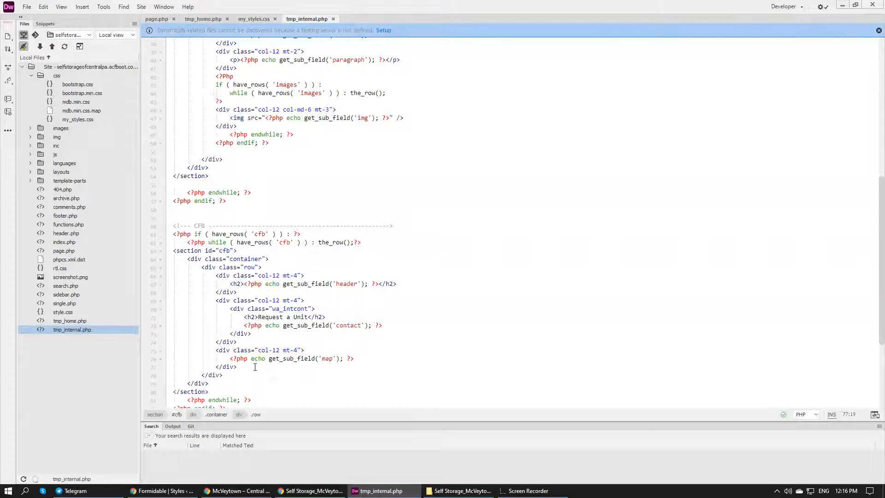
Switch to the incognito Chrome window and reload the McVeytown page to check the order of the form and map
click(295, 489)
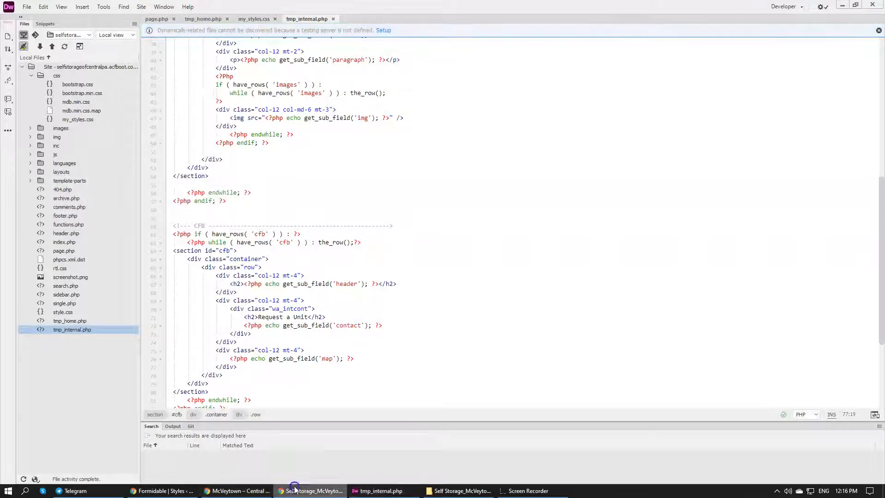
click(237, 490)
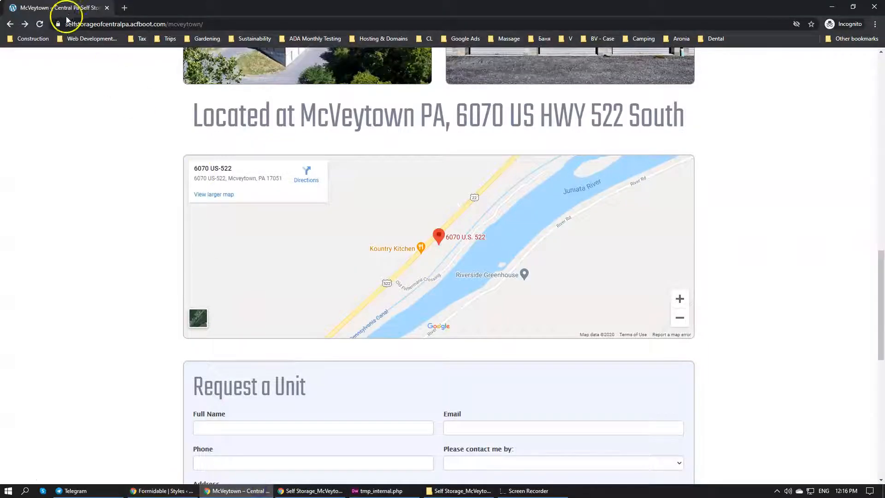
click(40, 25)
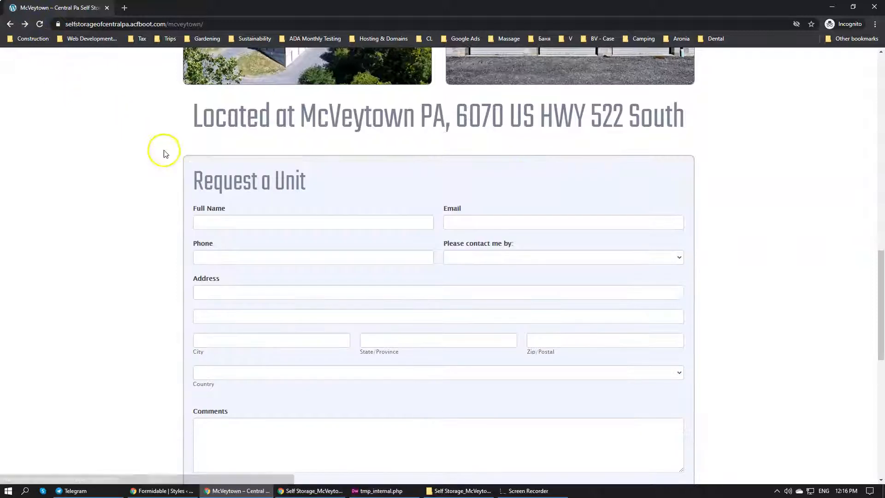
Review the McVeytown page from the header downward, examining the banner title, available unit sizes and introductory paragraph
scroll(182, 166, up, 12)
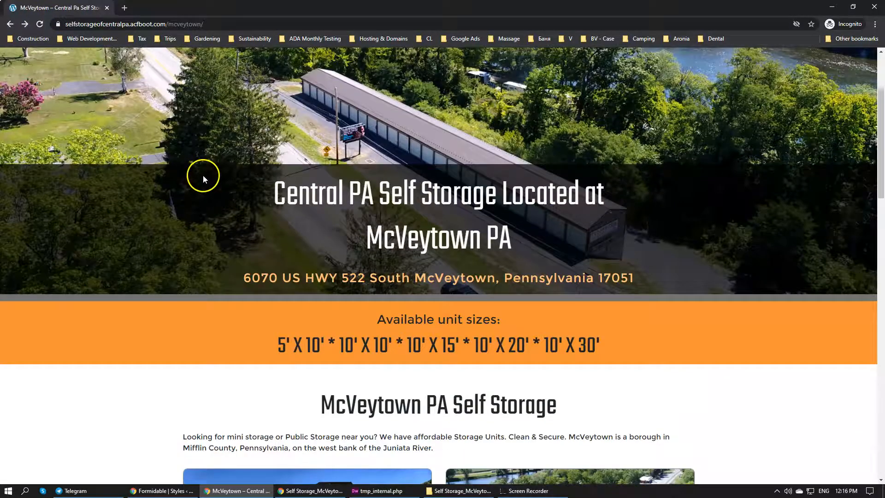
scroll(203, 175, up, 2)
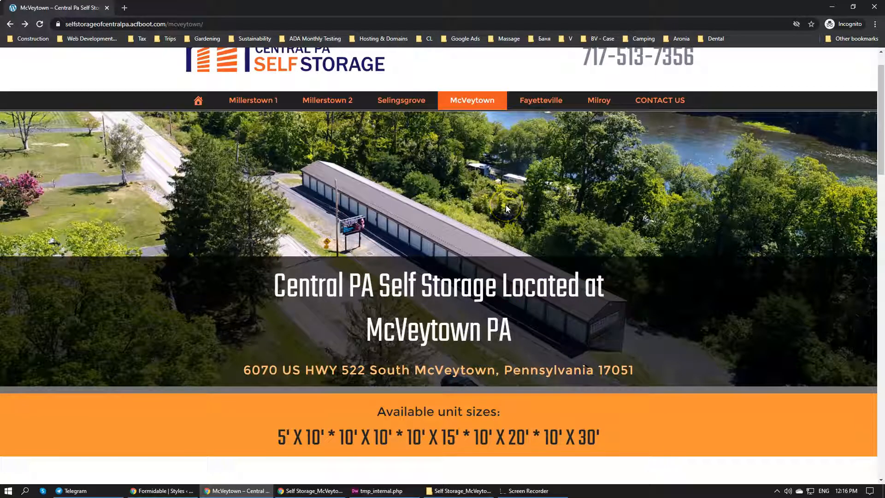
scroll(505, 204, down, 2)
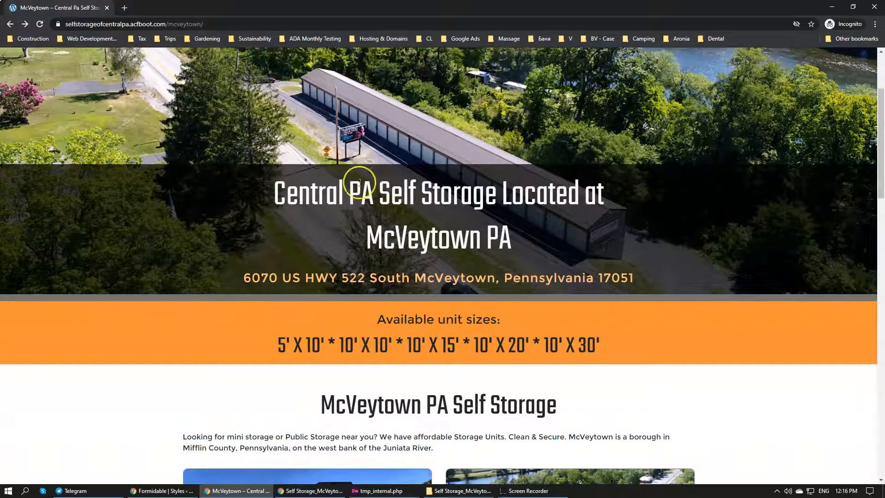
scroll(389, 294, down, 1)
drag(303, 237, 641, 236)
click(576, 229)
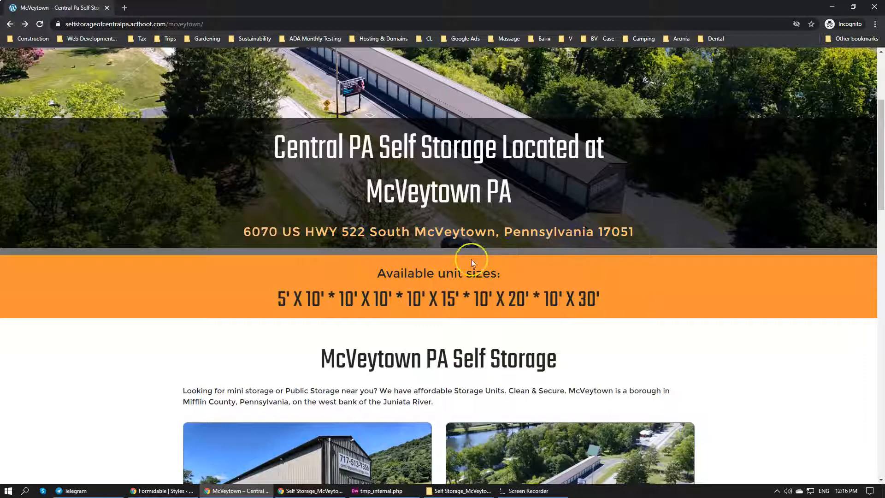
scroll(369, 258, down, 2)
drag(276, 208, 611, 215)
click(584, 212)
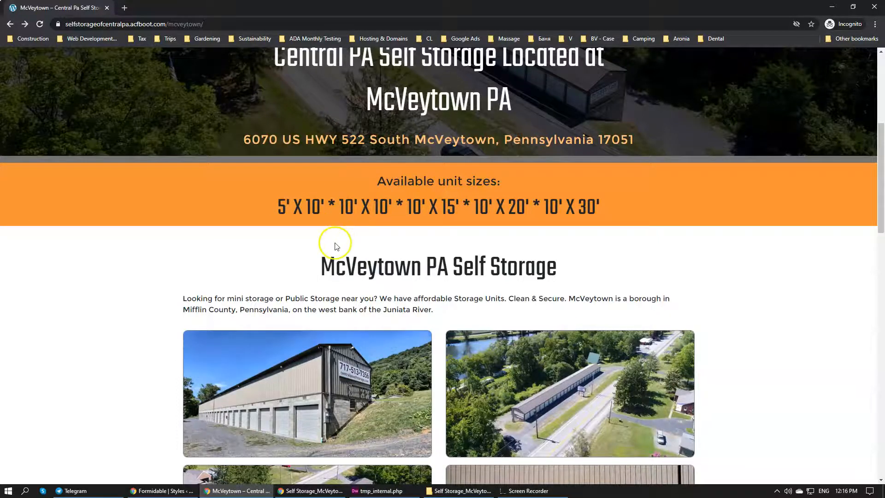
scroll(332, 237, down, 2)
drag(198, 208, 458, 235)
click(430, 222)
click(226, 203)
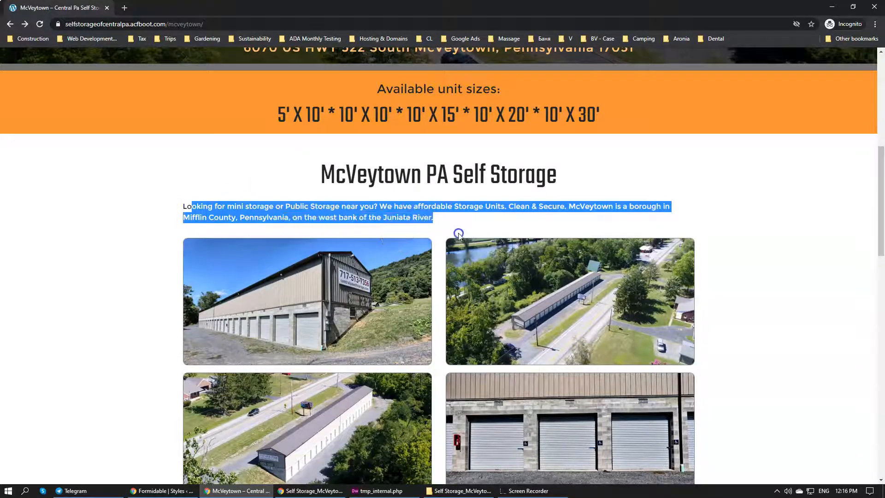
Examine the wording of the McVeytown introductory paragraph and the photo gallery beneath it
click(416, 227)
drag(411, 217, 394, 206)
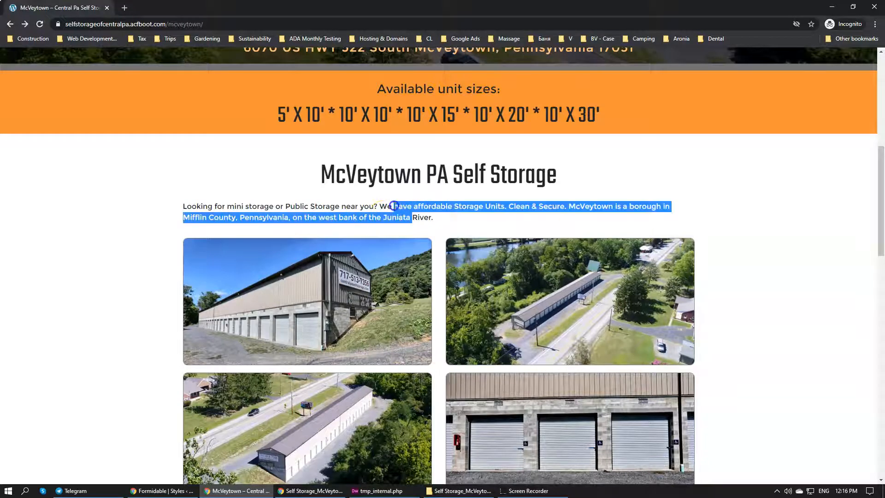
drag(329, 206, 352, 219)
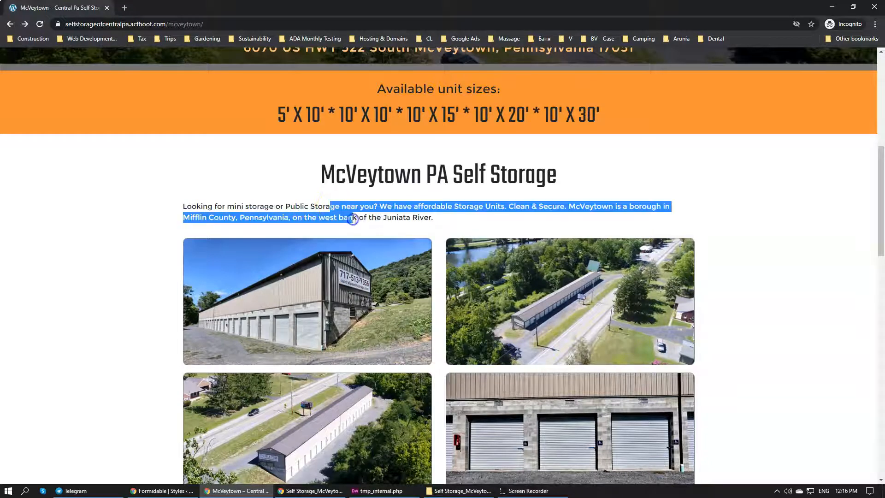
click(357, 219)
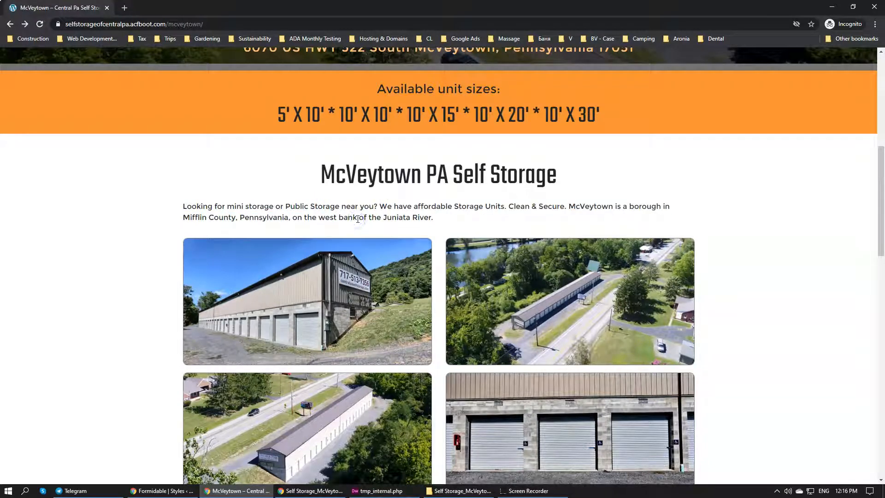
scroll(360, 230, down, 2)
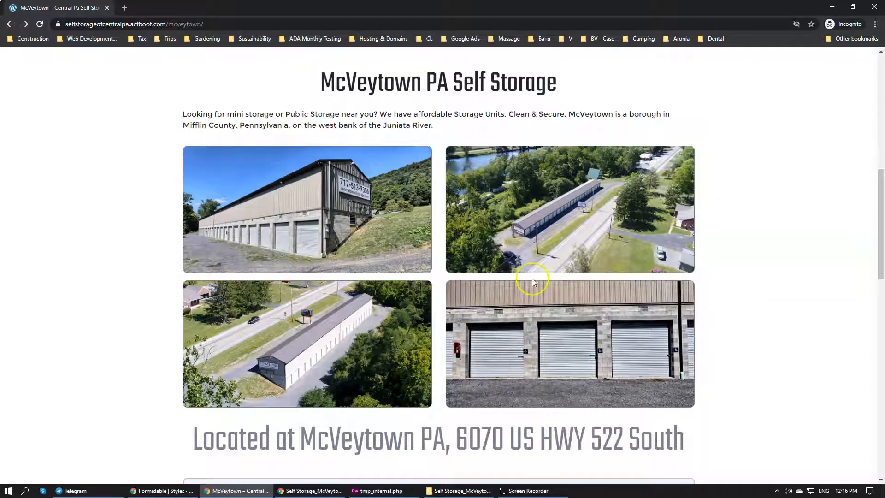
scroll(533, 282, down, 1)
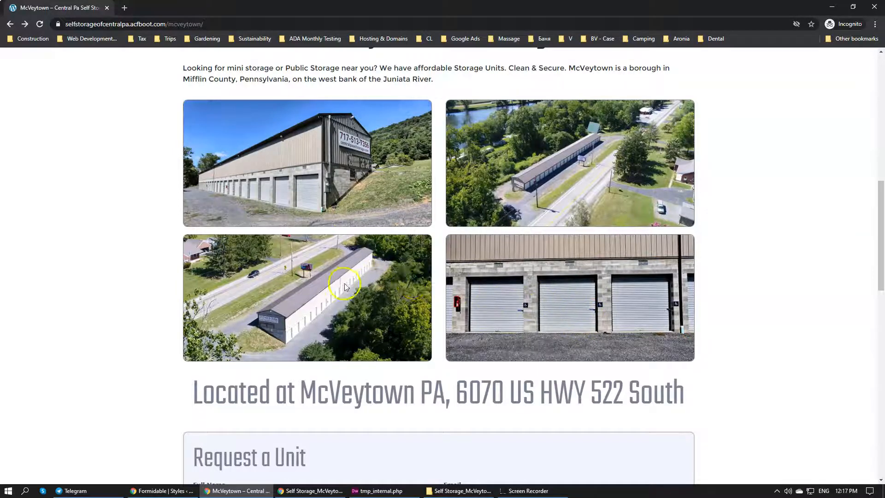
scroll(347, 279, up, 10)
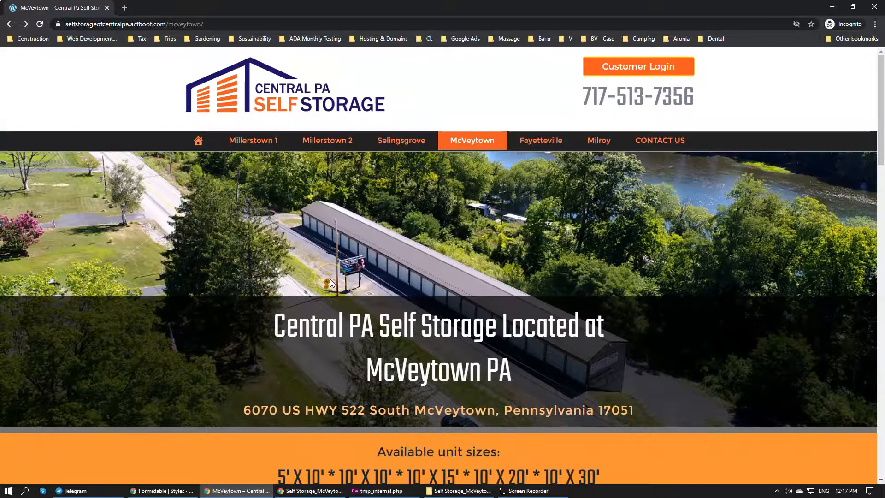
Review the Request a Unit form, the map and the NEW Customers are Welcome button with its link target
scroll(330, 282, down, 15)
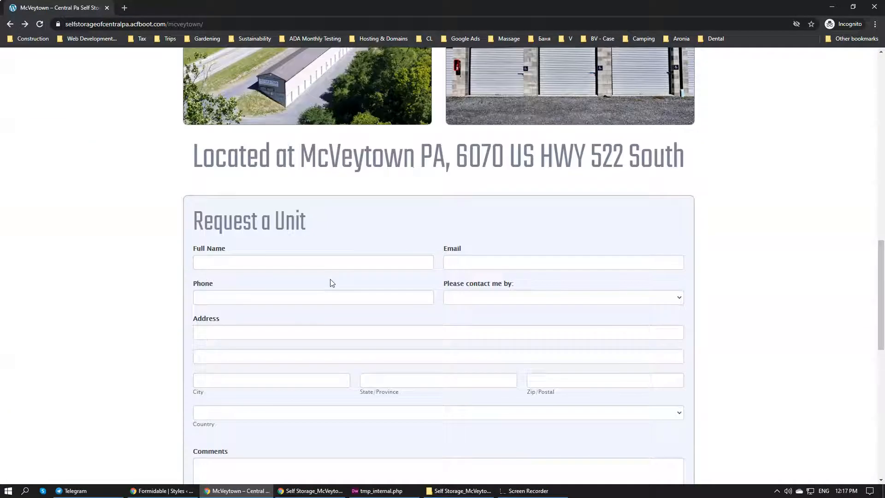
scroll(175, 253, down, 4)
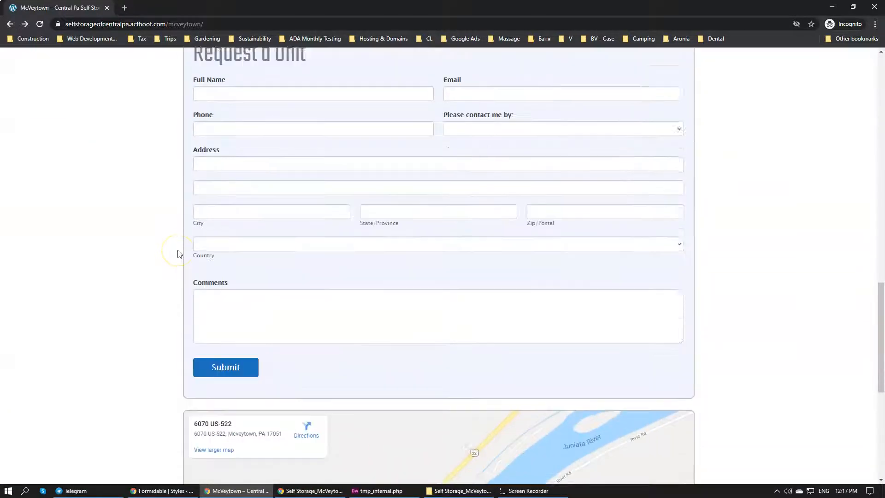
scroll(528, 292, up, 2)
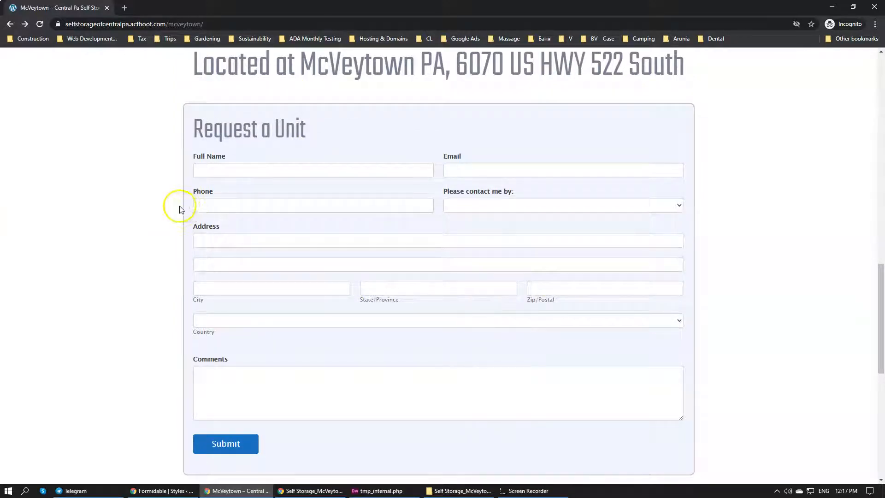
scroll(180, 210, down, 8)
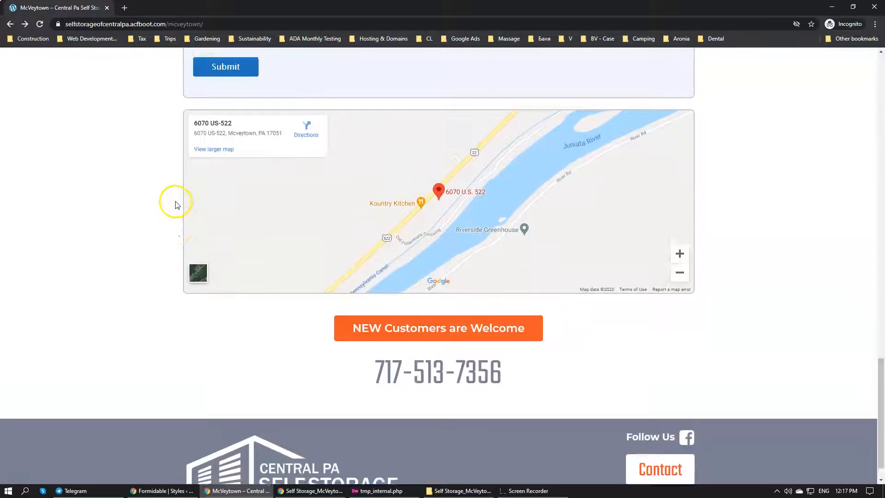
scroll(176, 204, up, 1)
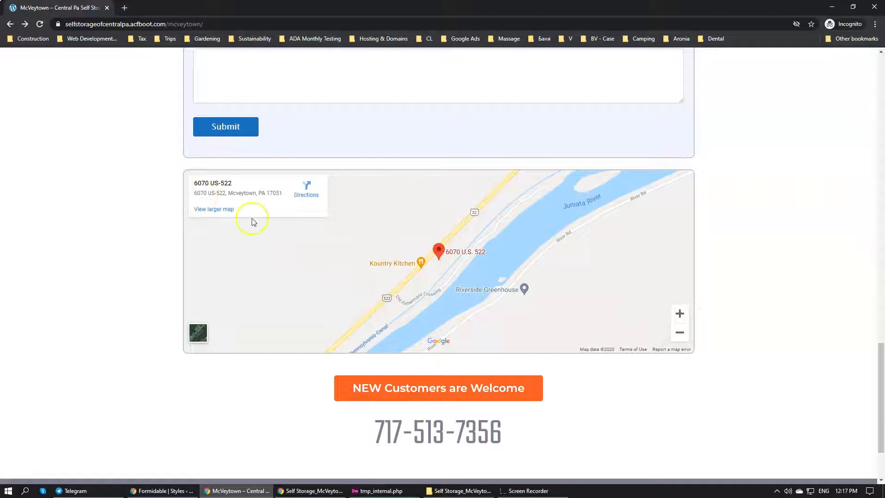
scroll(362, 310, down, 1)
scroll(362, 310, down, 1)
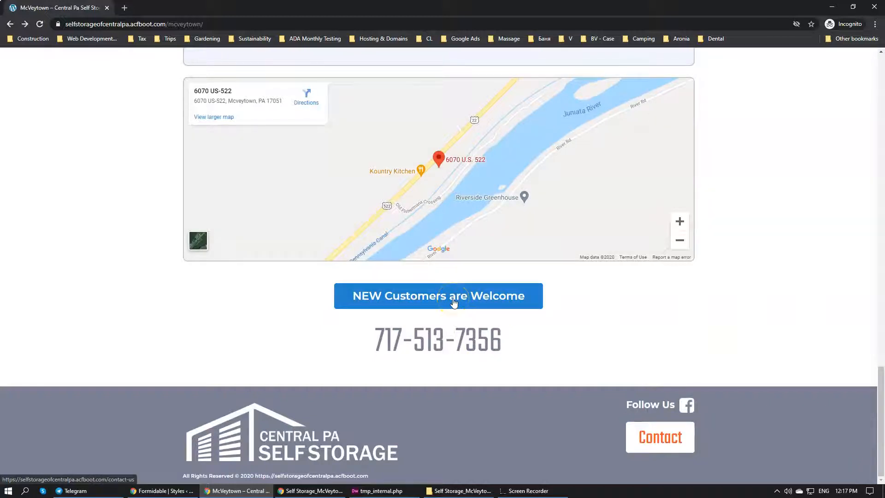
scroll(400, 296, up, 1)
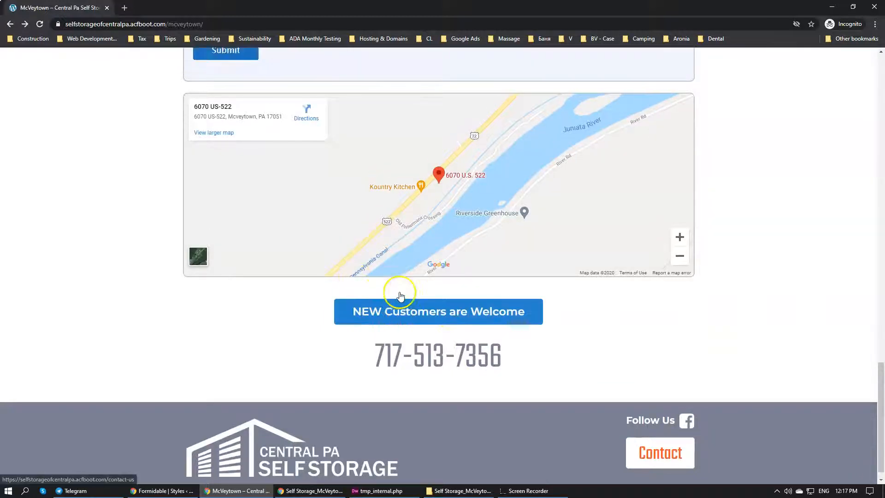
scroll(400, 295, up, 8)
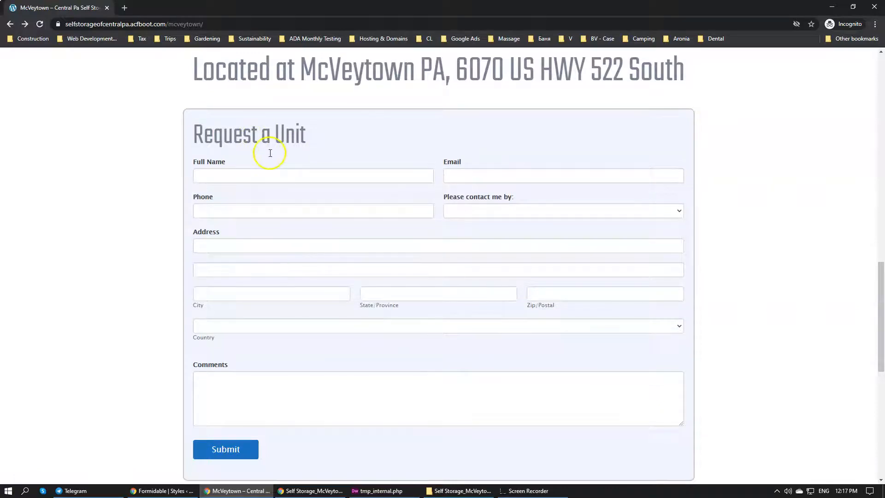
scroll(317, 221, down, 2)
scroll(319, 222, up, 1)
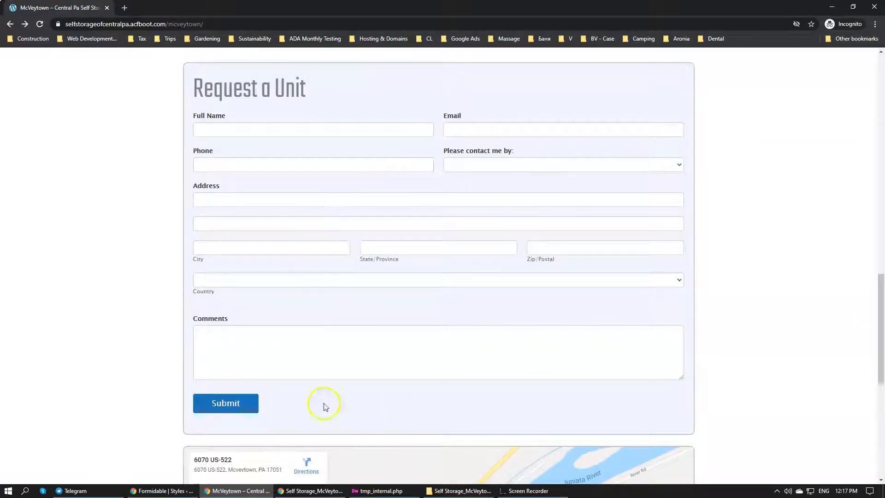
In Dreamweaver, change the NEW Customers are Welcome button's link in tmp_internal.php to #request
click(376, 491)
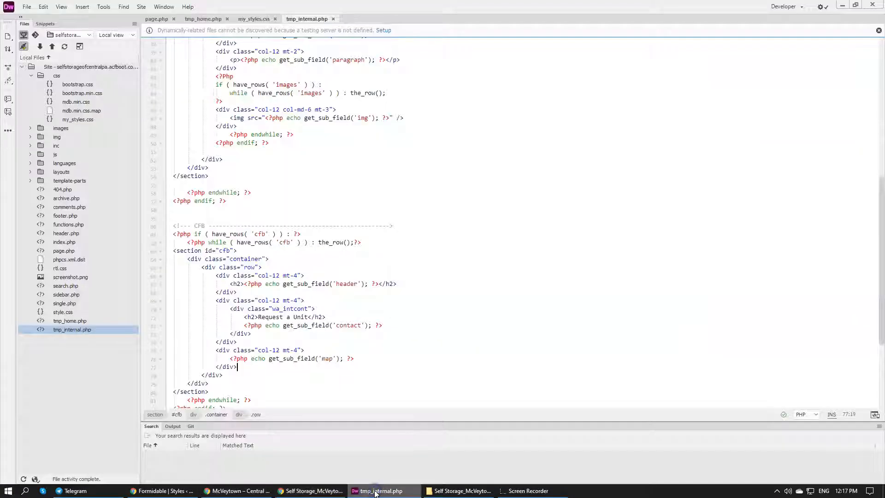
scroll(286, 355, down, 5)
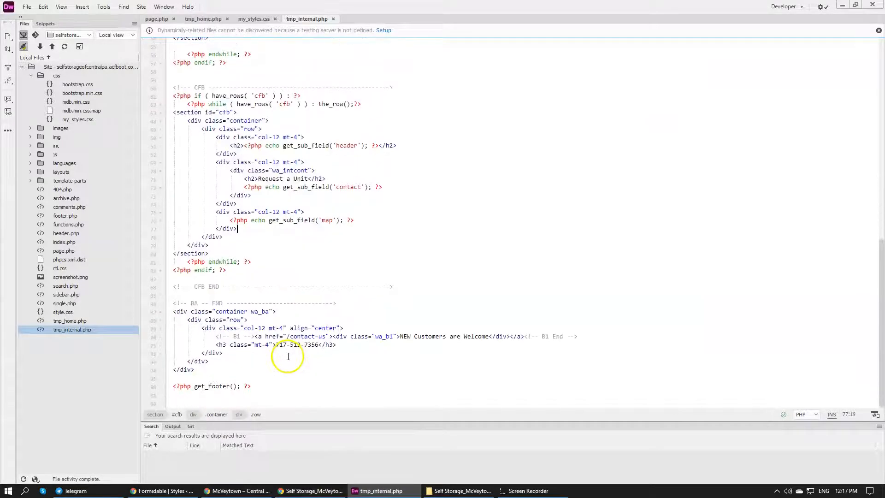
click(427, 332)
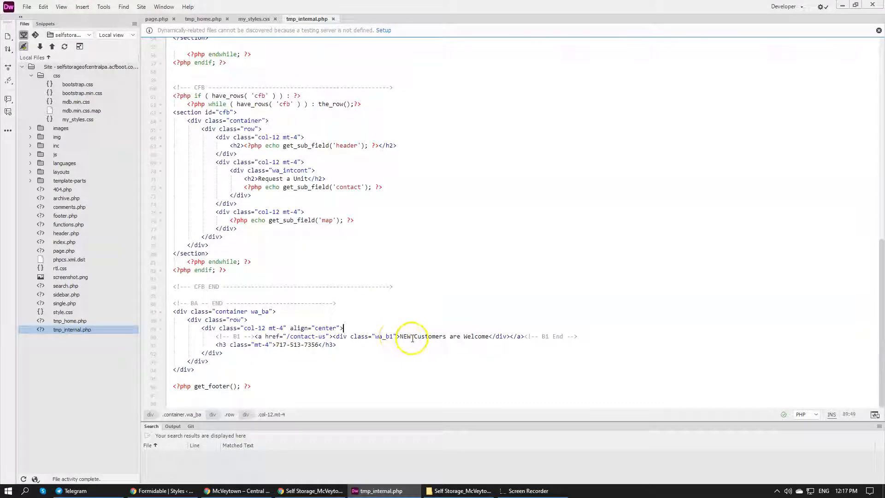
click(332, 336)
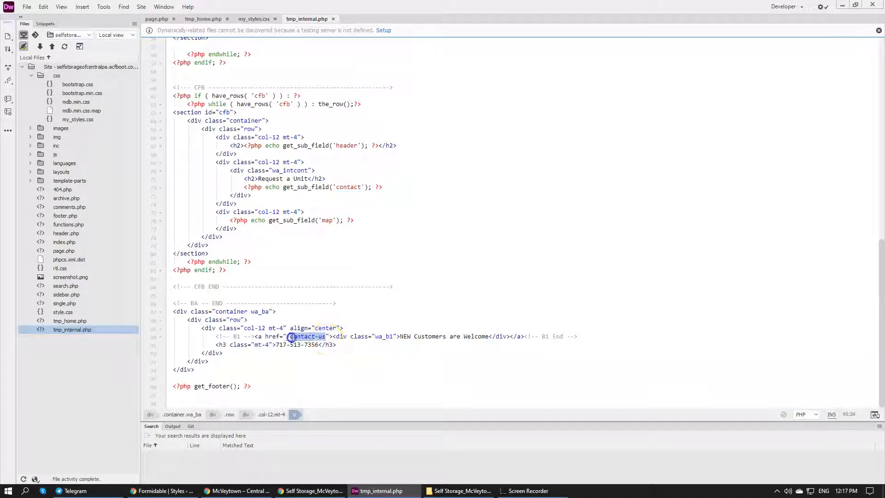
drag(287, 338, 285, 337)
text(#)
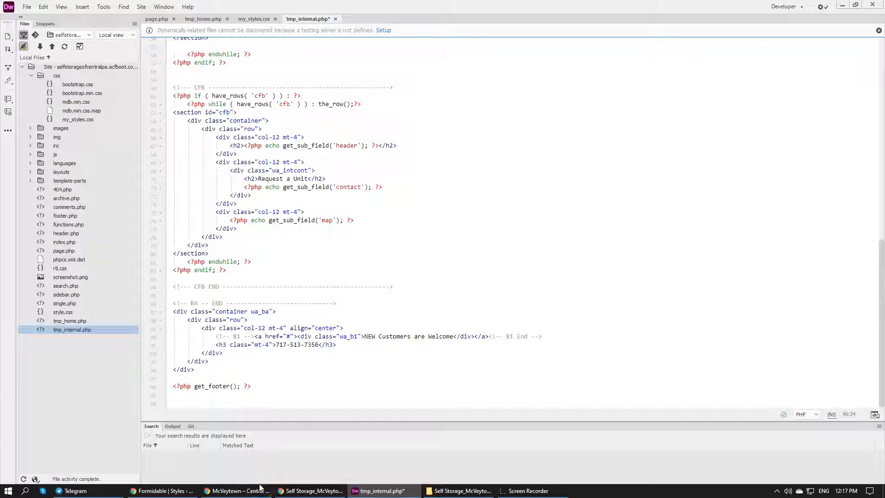
text(units)
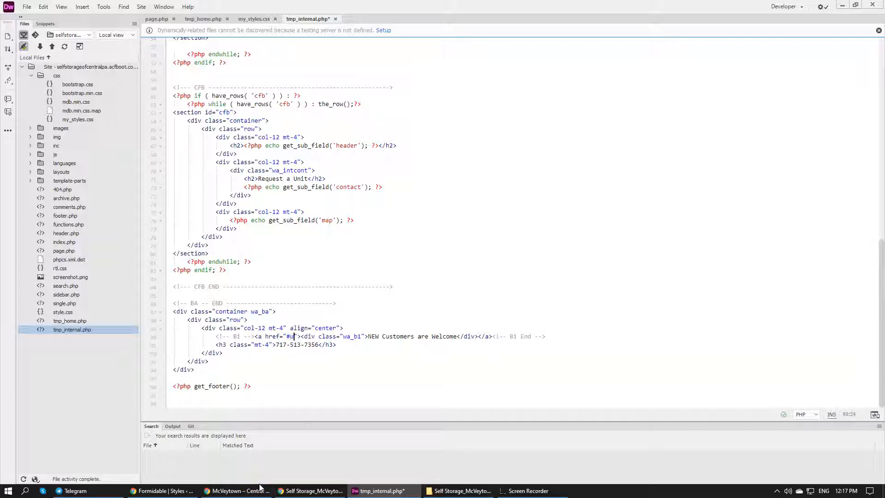
key(BackSpace)
key(BackSpace)
key(BackSpace)
key(BackSpace)
key(BackSpace)
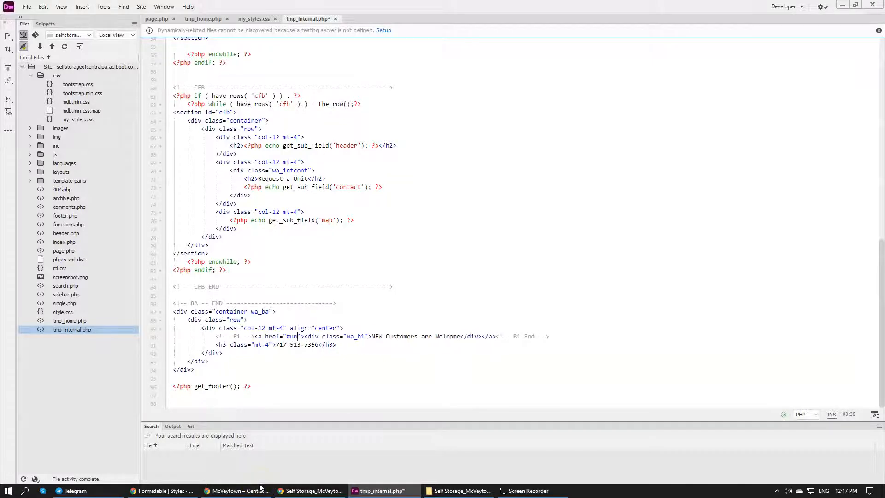
text(request)
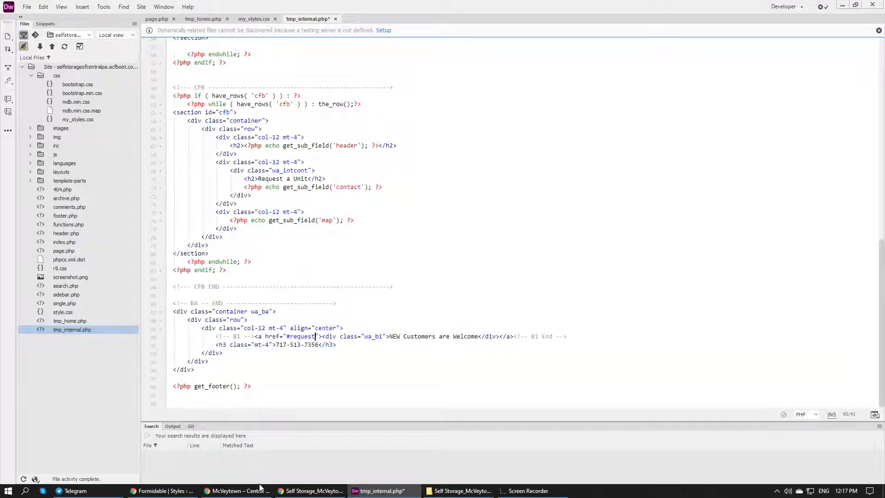
Add an empty anchor with name and id "request" above the header heading in the cfb section, and save tmp_internal.php
click(431, 250)
scroll(255, 132, up, 2)
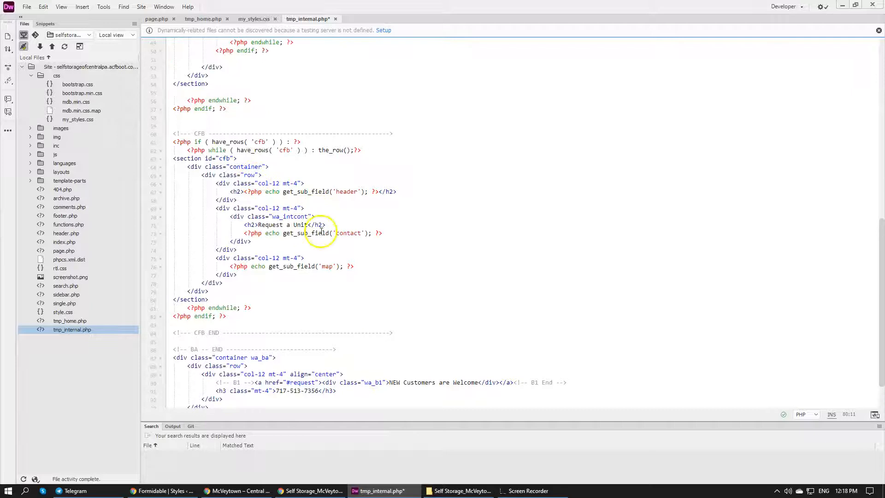
click(333, 209)
click(344, 199)
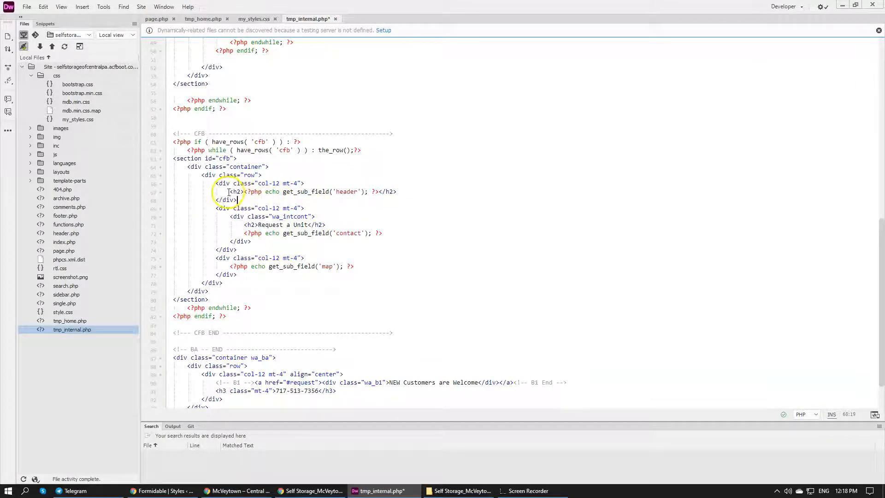
click(305, 183)
key(Return)
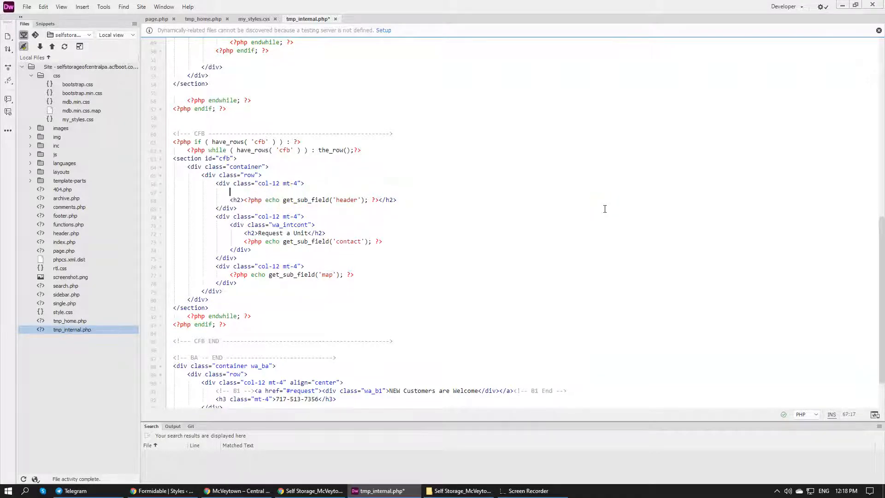
text(<a href=")
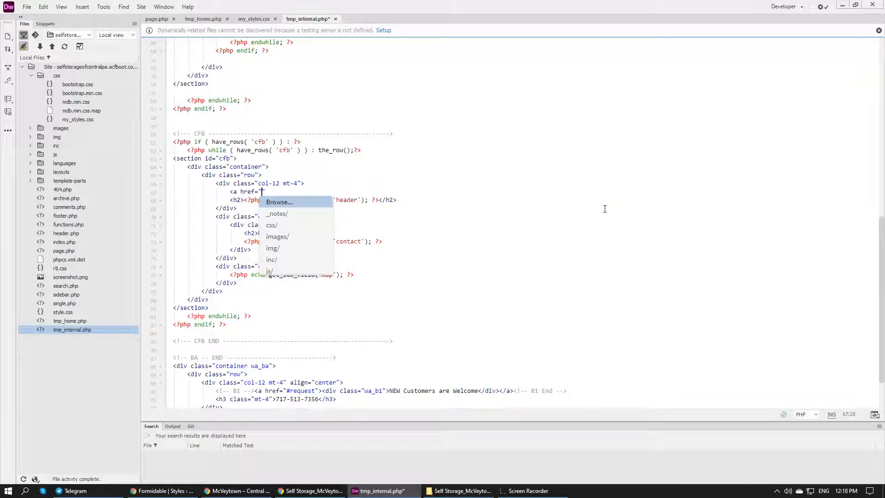
text(request")
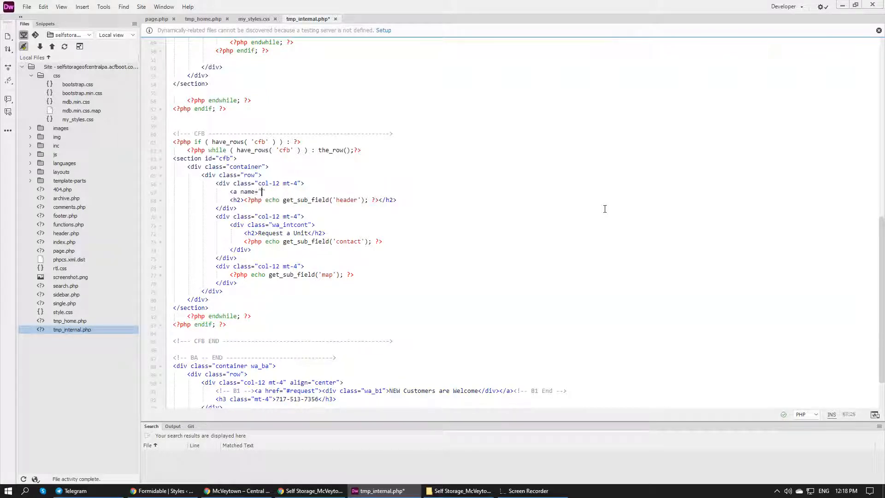
text(request")
text( id="re)
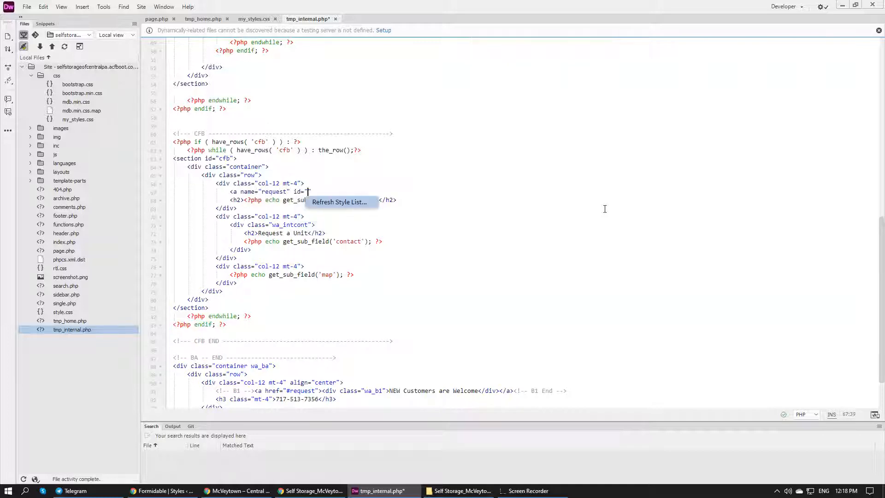
text(quest)
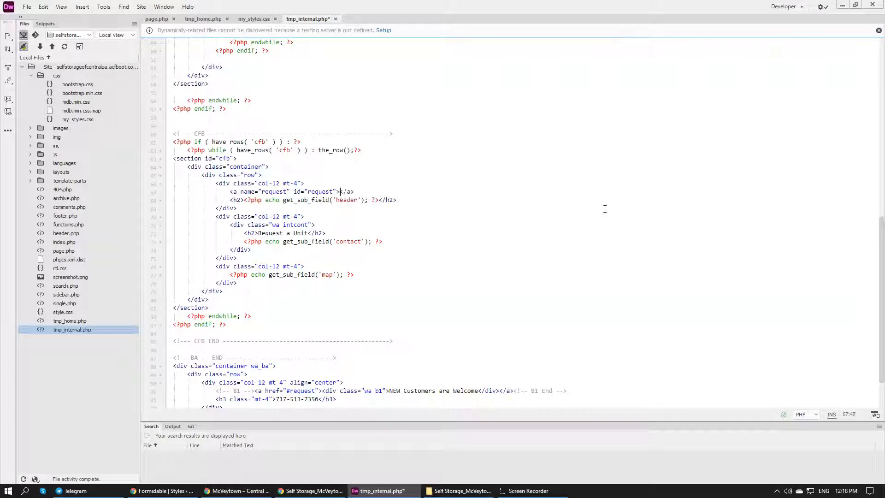
key(ctrl+s)
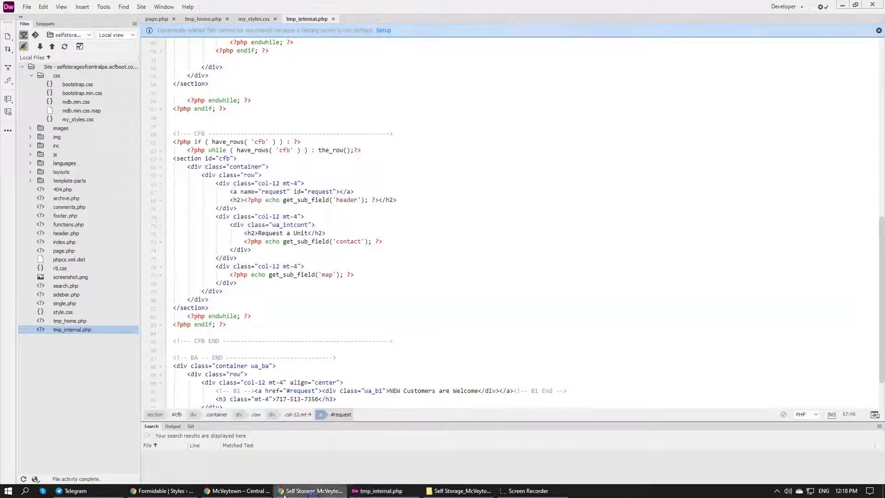
Switch to the incognito Chrome window, reload the McVeytown page, and test the NEW Customers are Welcome button's jump to the form
click(237, 490)
click(39, 24)
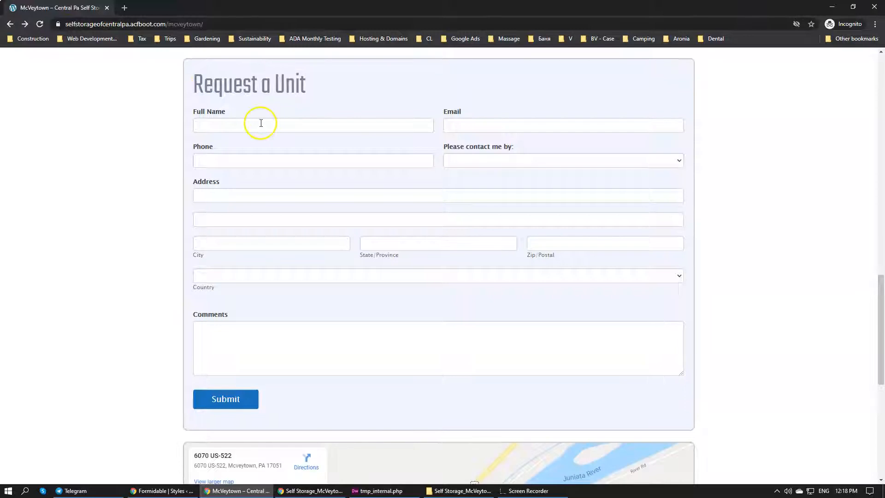
scroll(222, 160, down, 8)
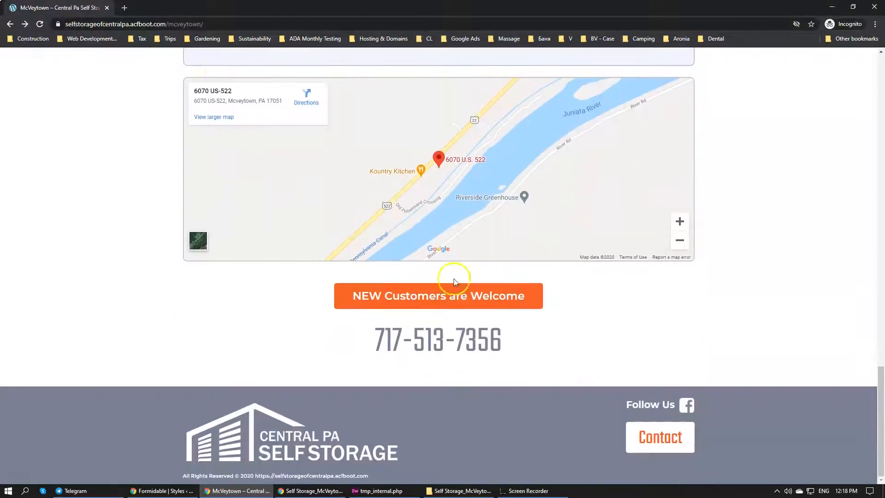
click(459, 296)
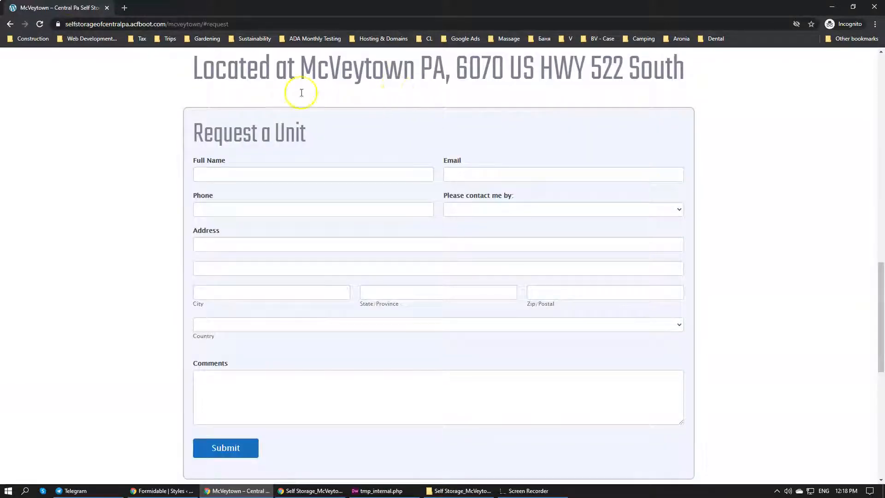
scroll(453, 270, up, 12)
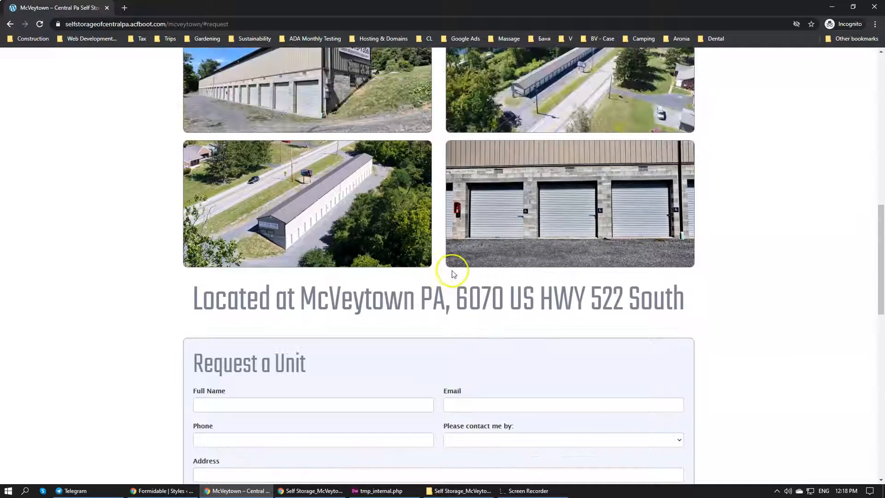
Review the McVeytown page's photos, Request a Unit form, map and NEW Customers are Welcome button
scroll(452, 271, down, 20)
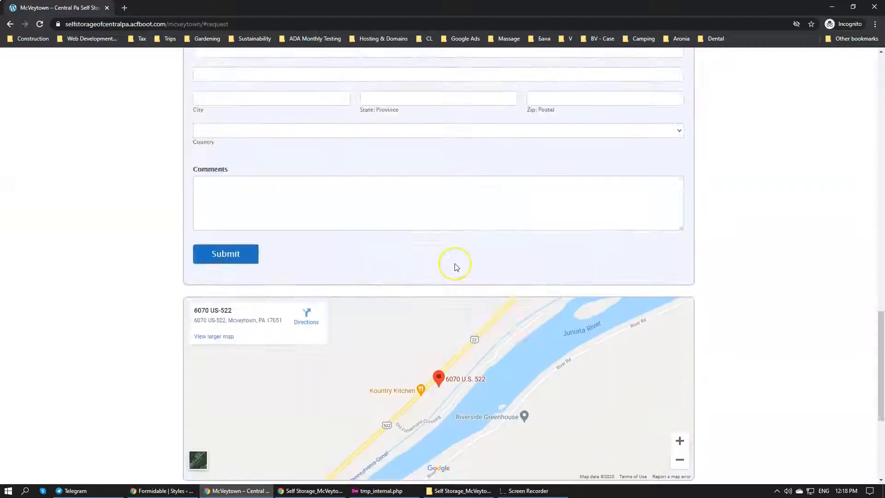
scroll(456, 263, up, 10)
scroll(463, 256, up, 5)
scroll(466, 254, down, 8)
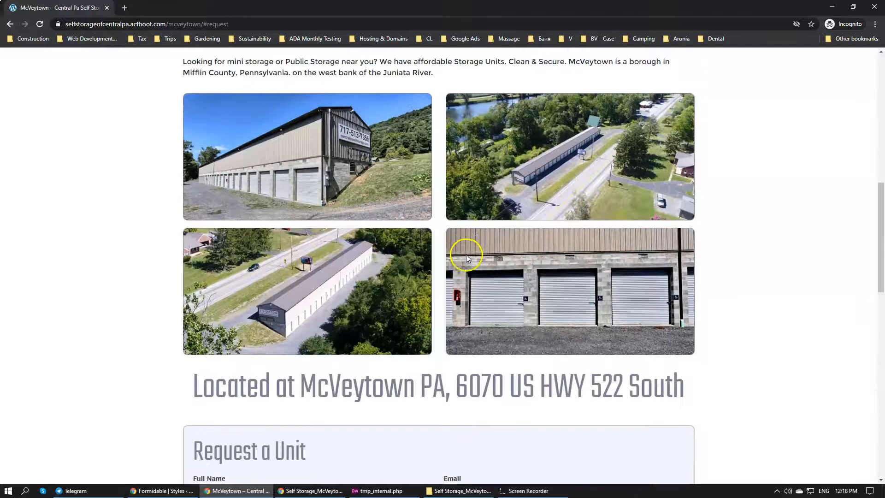
scroll(470, 256, up, 13)
scroll(477, 255, down, 20)
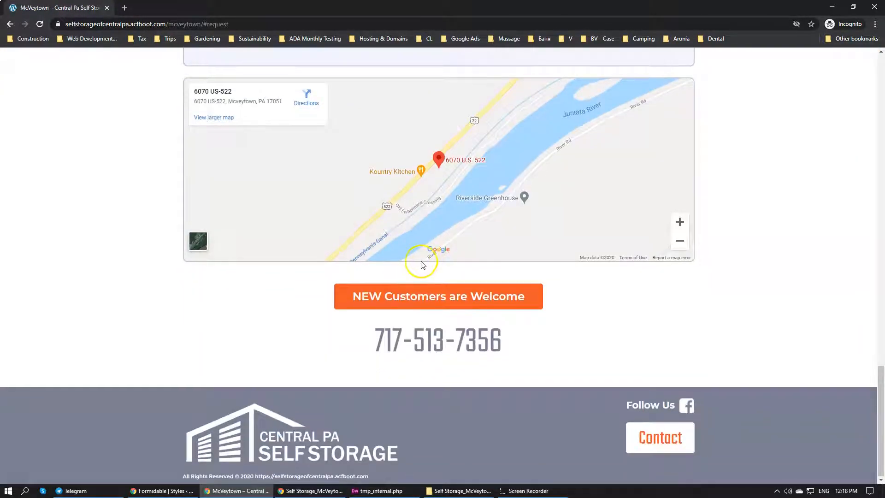
scroll(421, 261, up, 8)
click(306, 261)
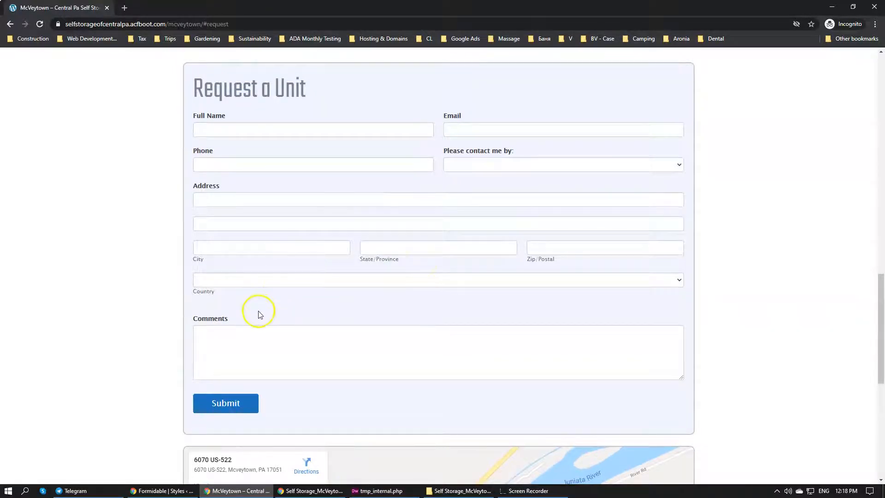
scroll(257, 312, up, 6)
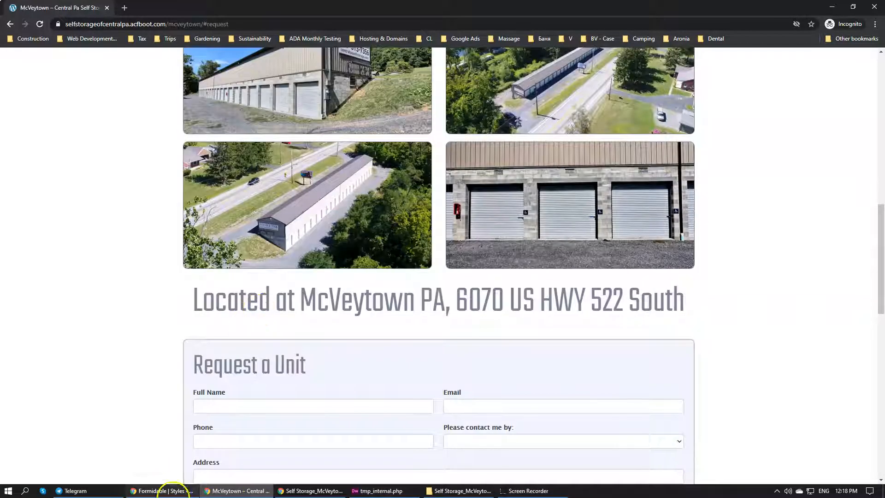
Switch to the WordPress admin Chrome window and open the Contact Internal form in the Formidable builder
click(168, 490)
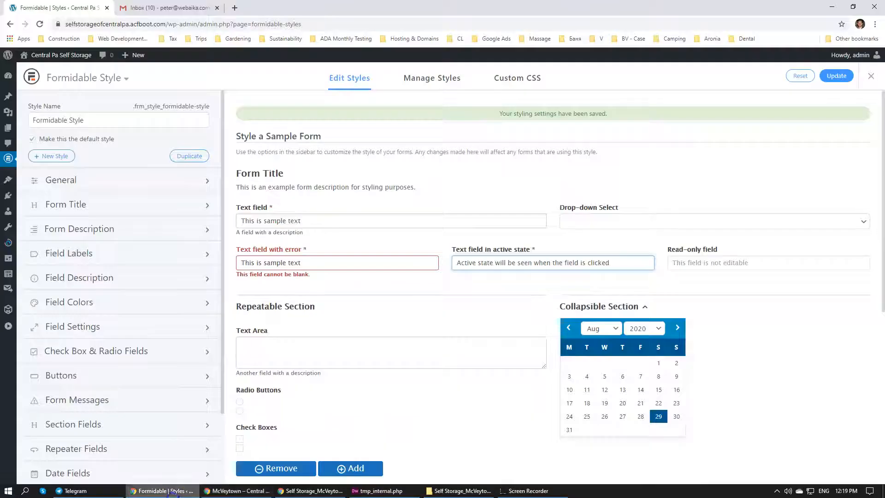
click(130, 79)
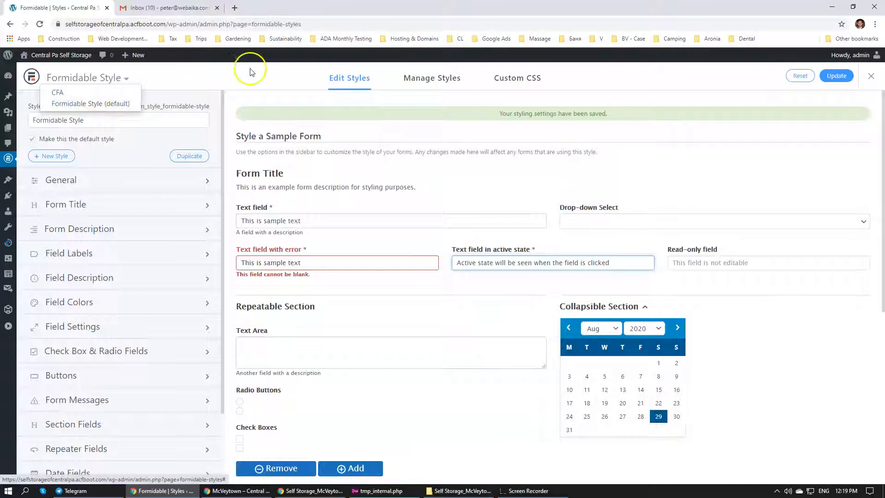
mouse_move(5, 164)
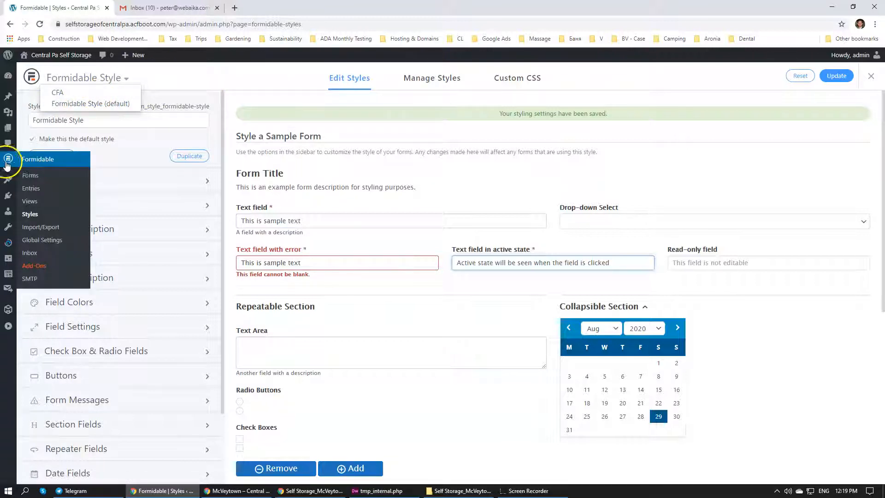
click(30, 175)
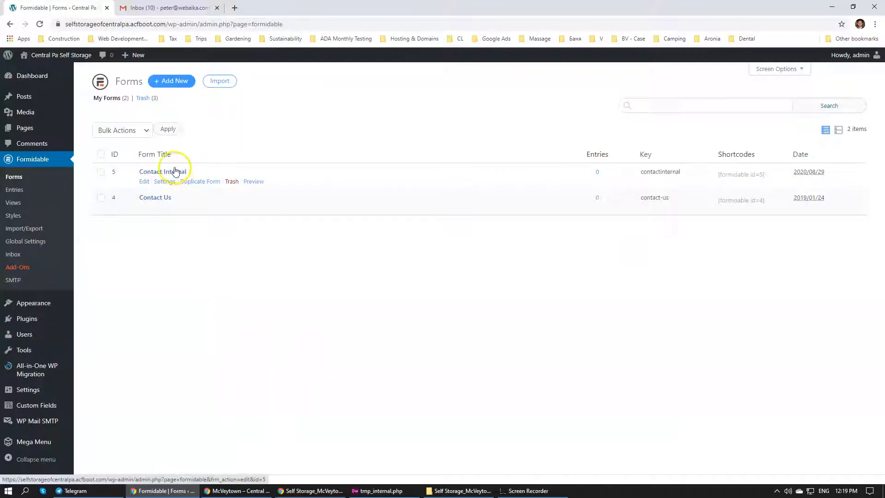
click(173, 171)
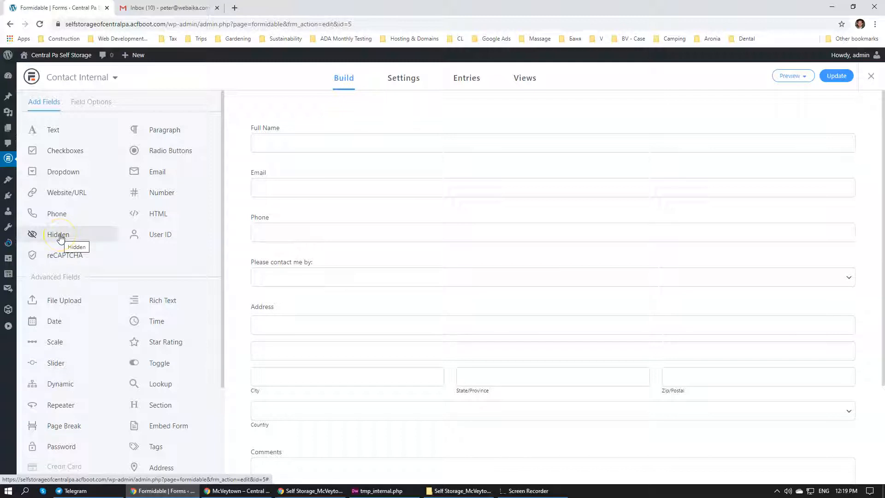
Add a hidden field above Full Name in the Contact Internal form and label it McVeytown
drag(60, 237, 358, 124)
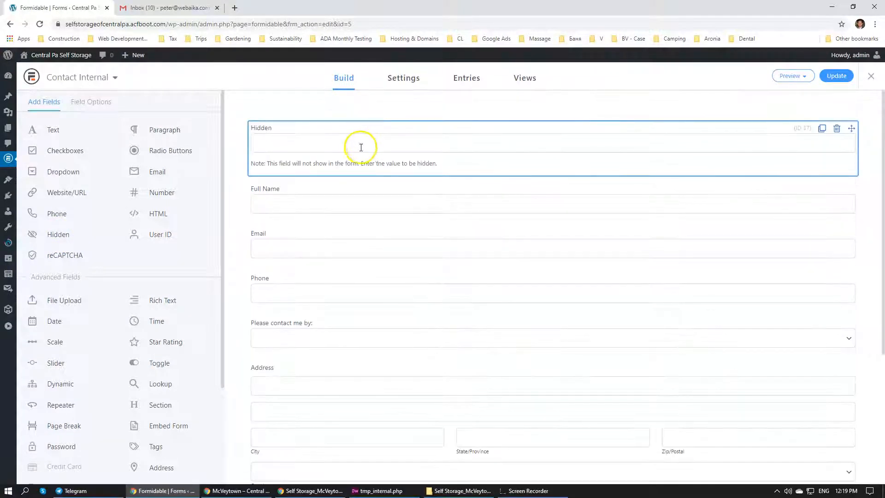
click(324, 146)
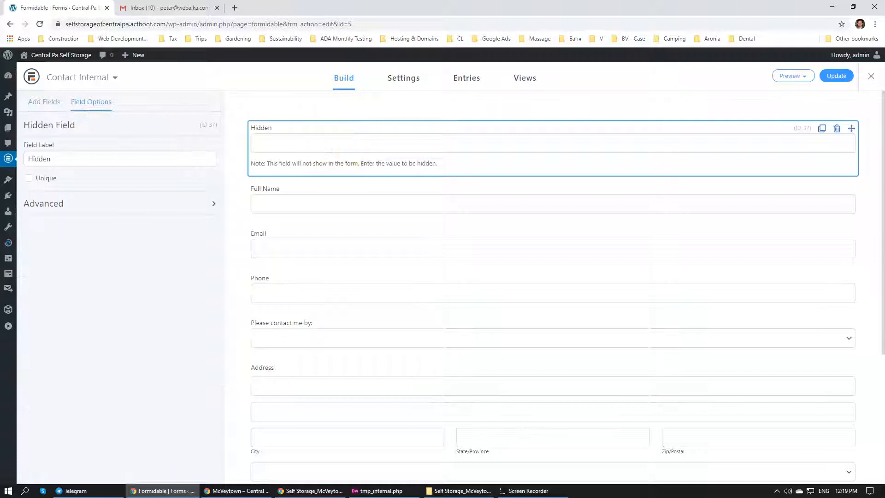
click(79, 156)
double_click(79, 155)
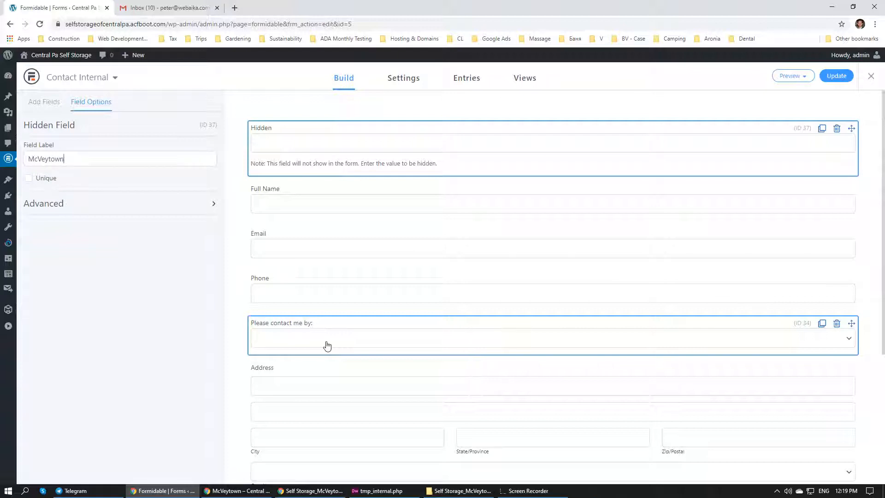
click(286, 138)
click(320, 197)
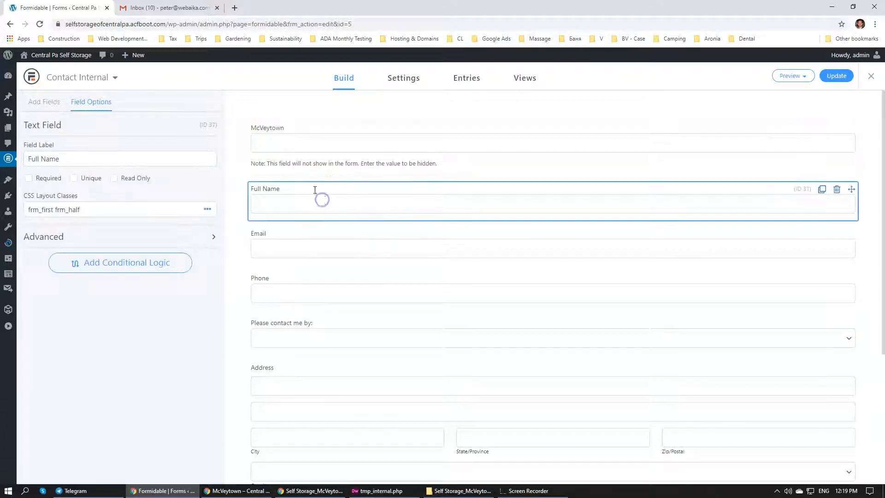
click(276, 150)
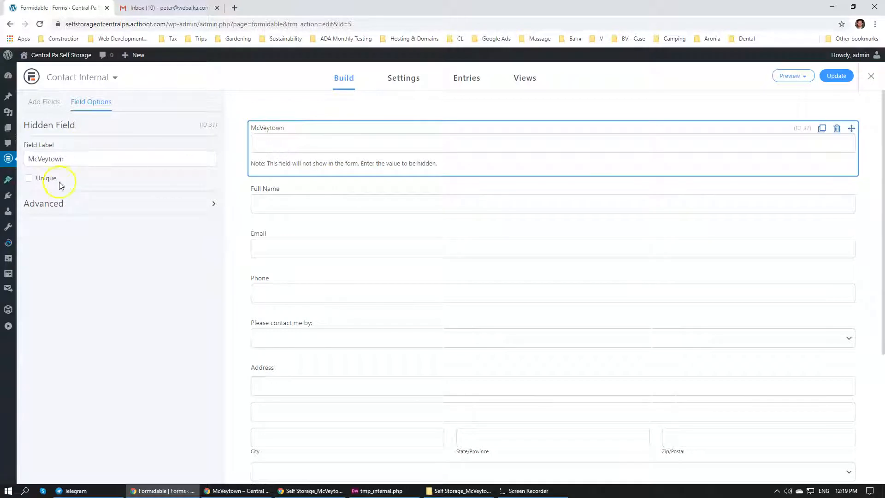
Rename the hidden field's label to Location
click(275, 146)
click(211, 203)
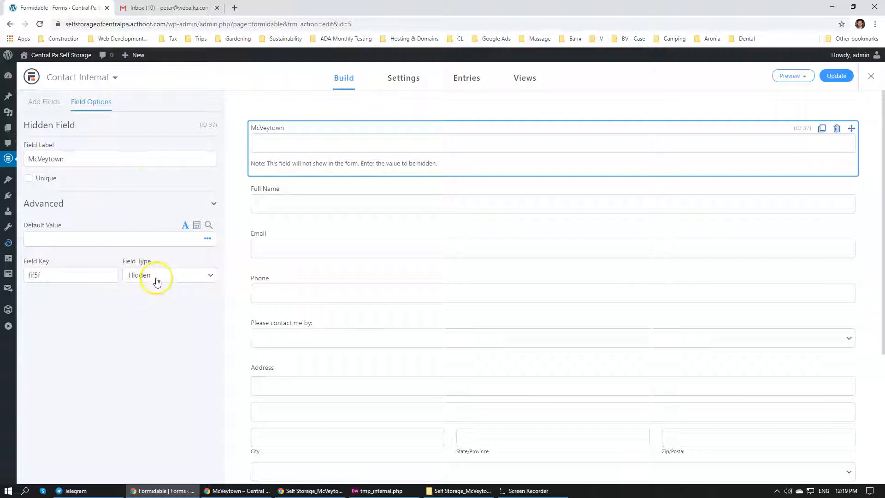
click(102, 160)
double_click(103, 160)
text(Location)
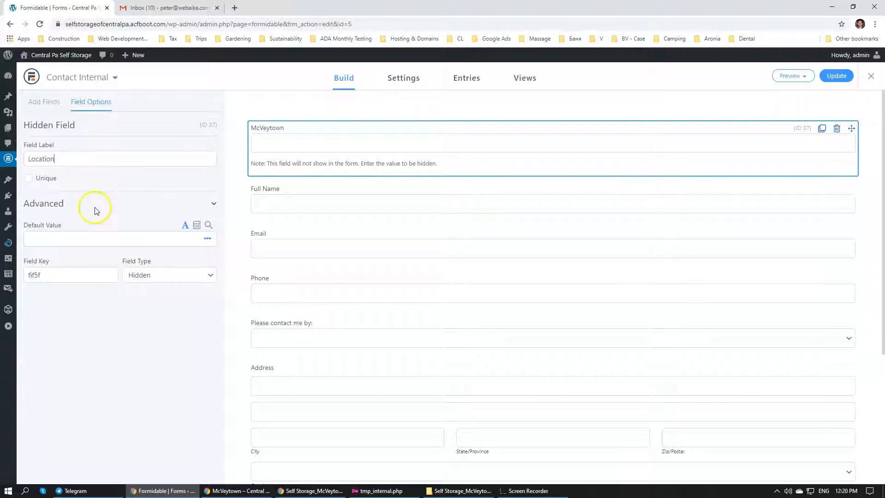
click(95, 210)
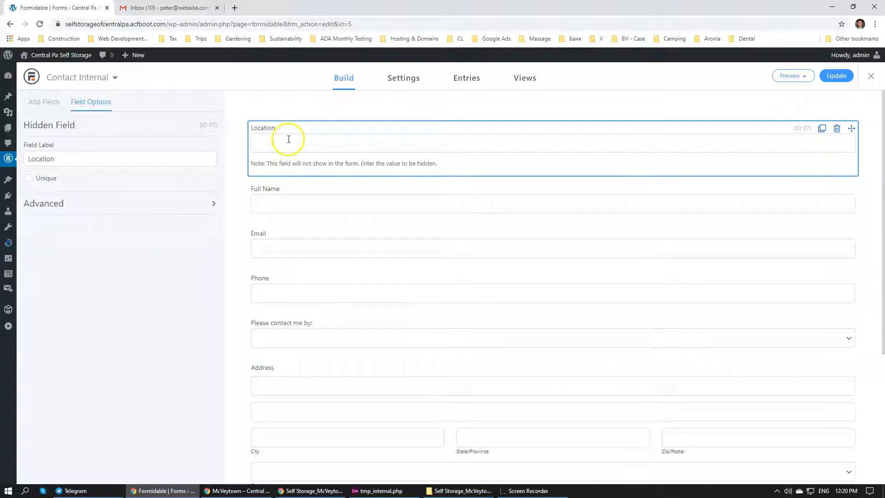
Set the Location field's default value to the Post Title smart tag, [post_title], and save the form
click(206, 199)
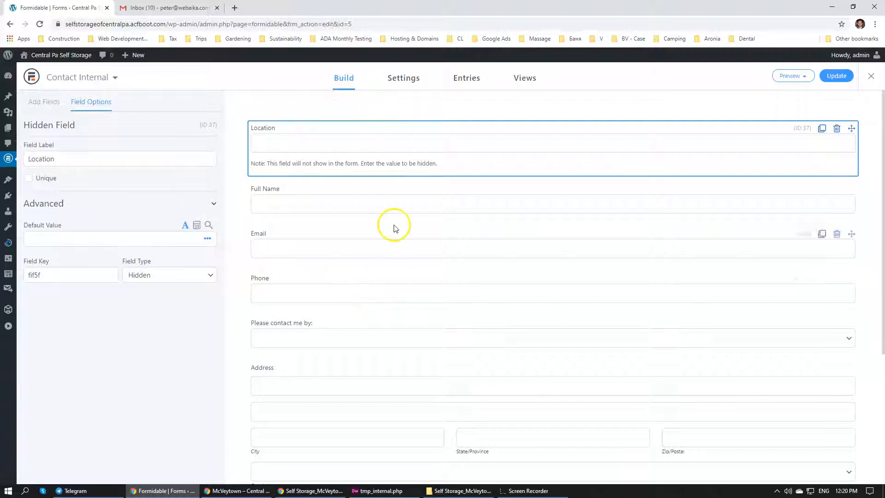
click(273, 160)
click(205, 240)
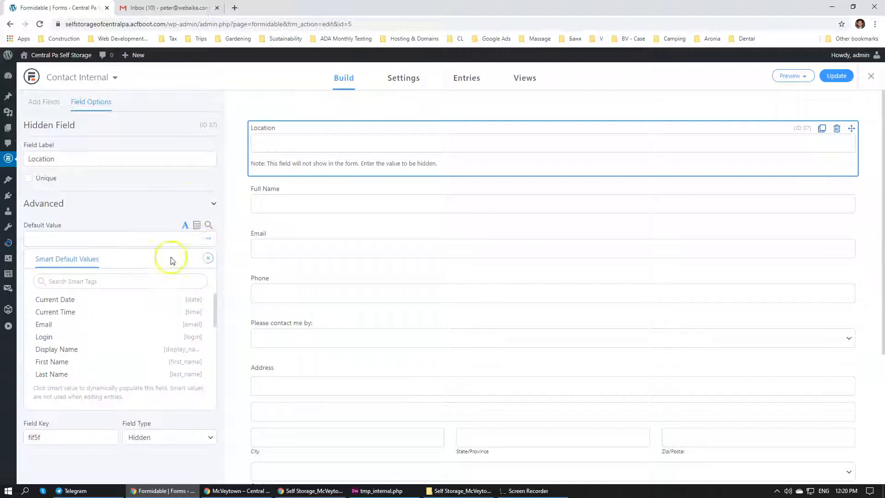
scroll(115, 366, down, 1)
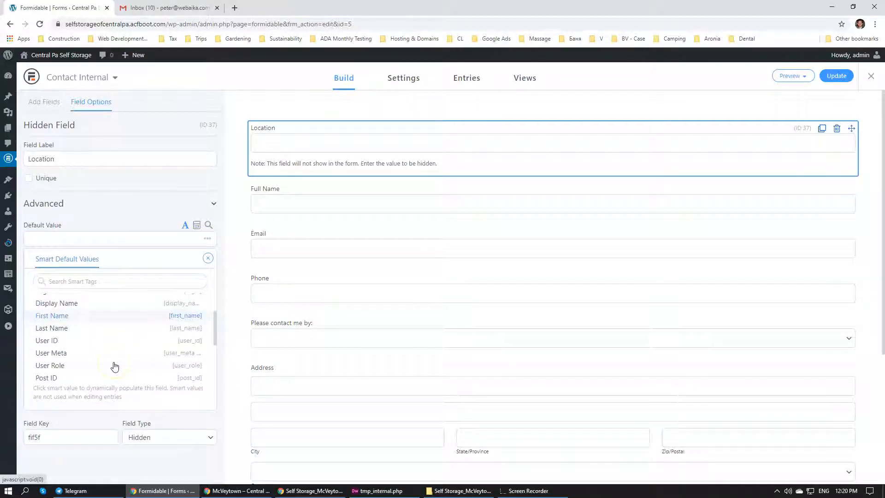
scroll(115, 366, down, 1)
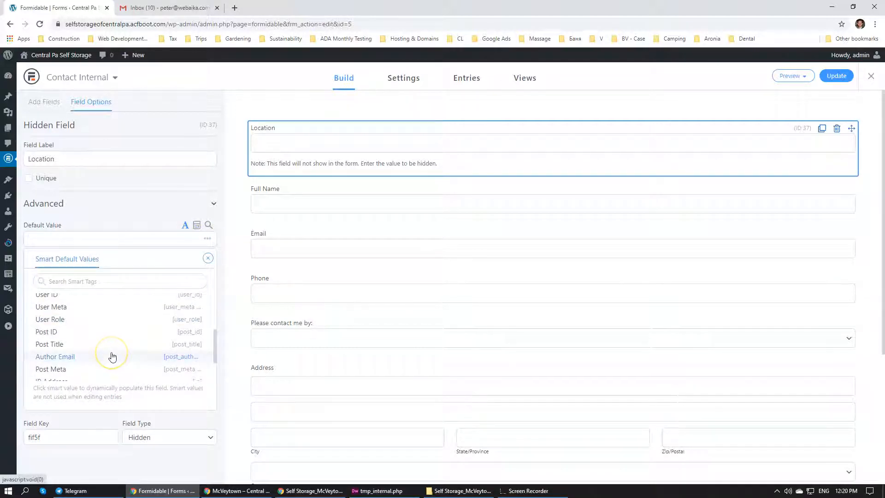
scroll(112, 356, down, 1)
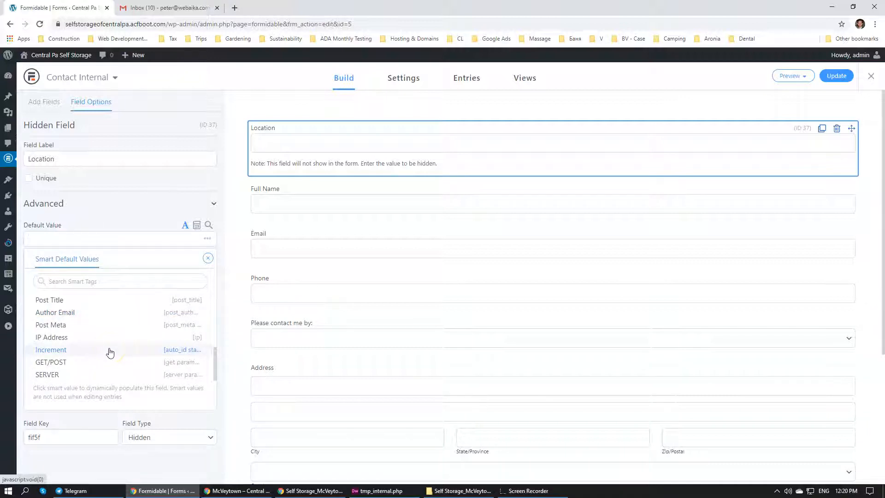
scroll(110, 353, up, 3)
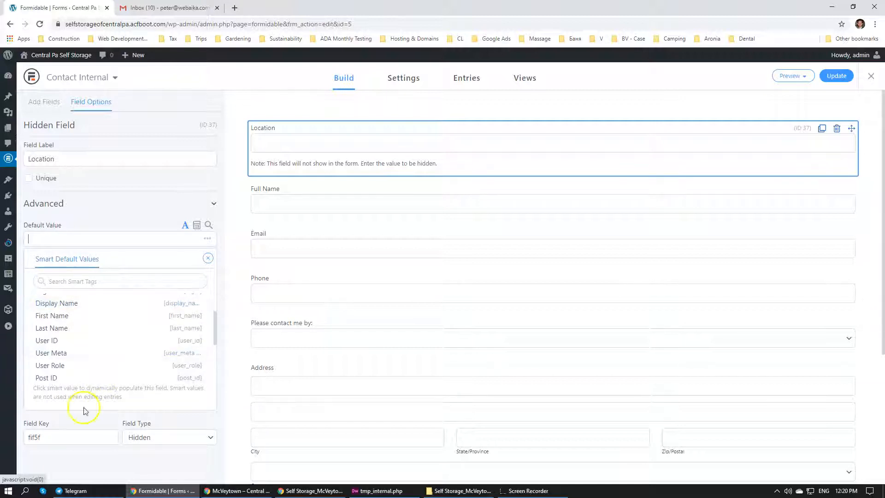
scroll(83, 369, down, 1)
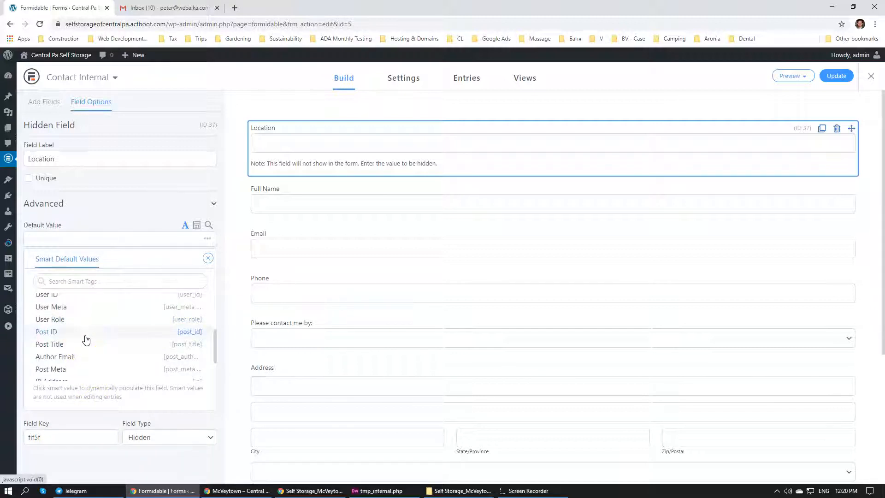
click(85, 357)
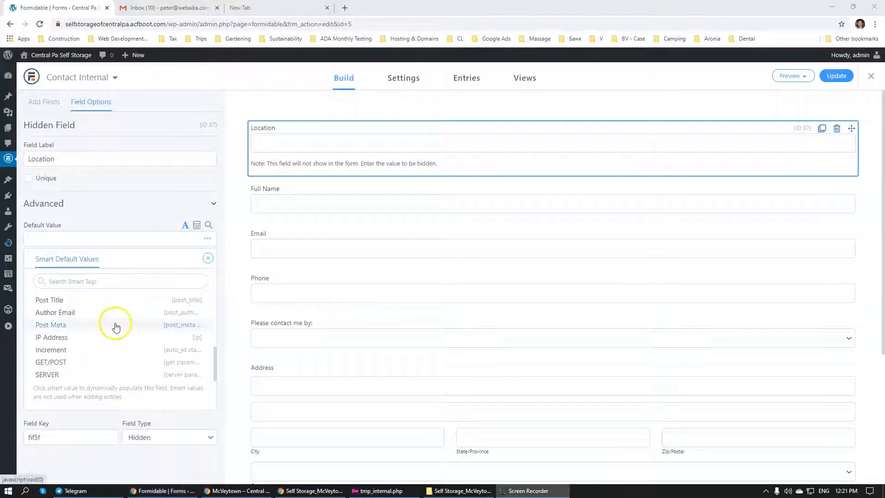
click(42, 302)
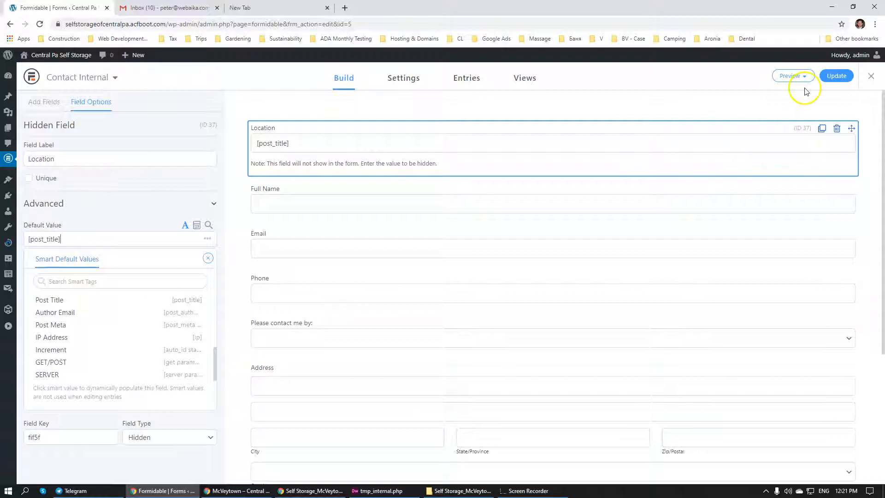
click(836, 76)
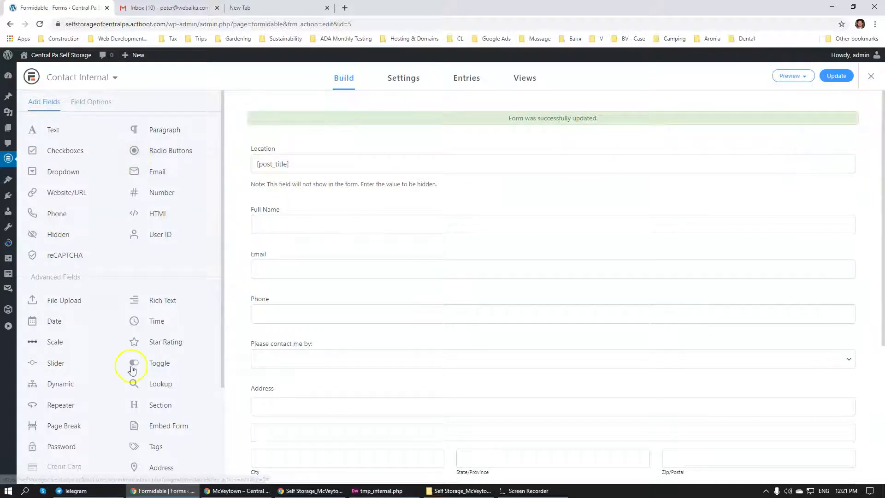
Add a reCAPTCHA field below the Comments field of the Contact Internal form
scroll(237, 258, down, 5)
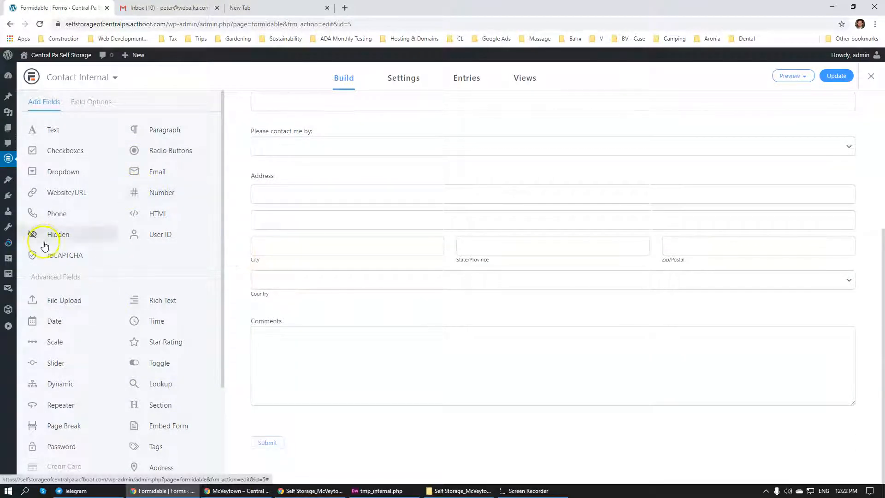
drag(52, 255, 333, 412)
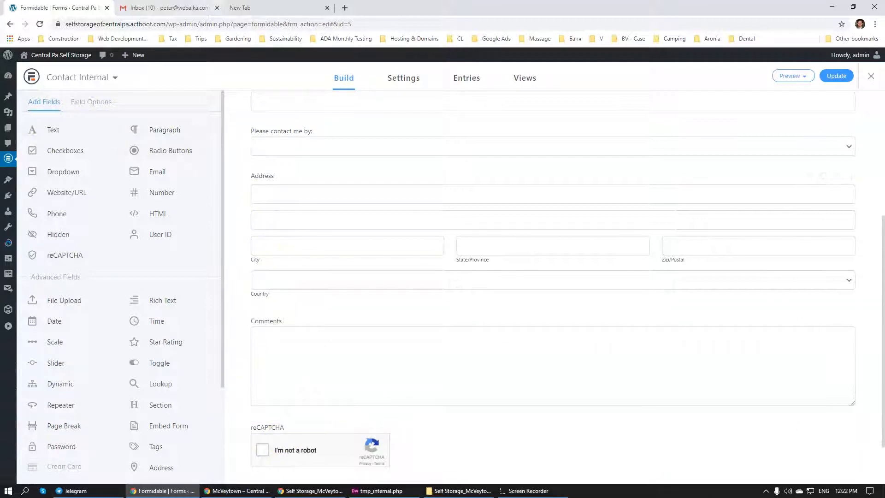
In the spare browser tab, search Google for "google recaptcha" and open the reCAPTCHA Admin Console to register a new site
click(292, 7)
key(BackSpace)
key(BackSpace)
key(BackSpace)
key(BackSpace)
key(BackSpace)
key(BackSpace)
key(BackSpace)
key(BackSpace)
key(BackSpace)
key(BackSpace)
key(BackSpace)
key(BackSpace)
key(BackSpace)
key(BackSpace)
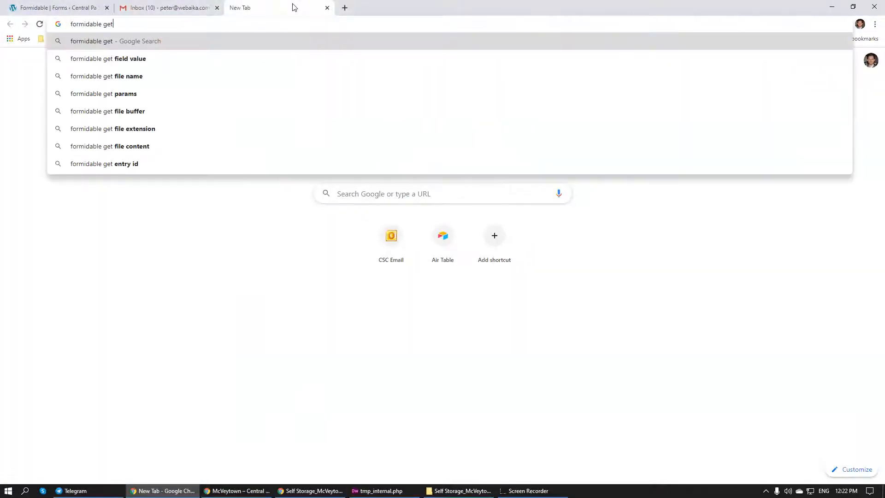
text(g)
key(BackSpace)
key(BackSpace)
text(google recaptcha)
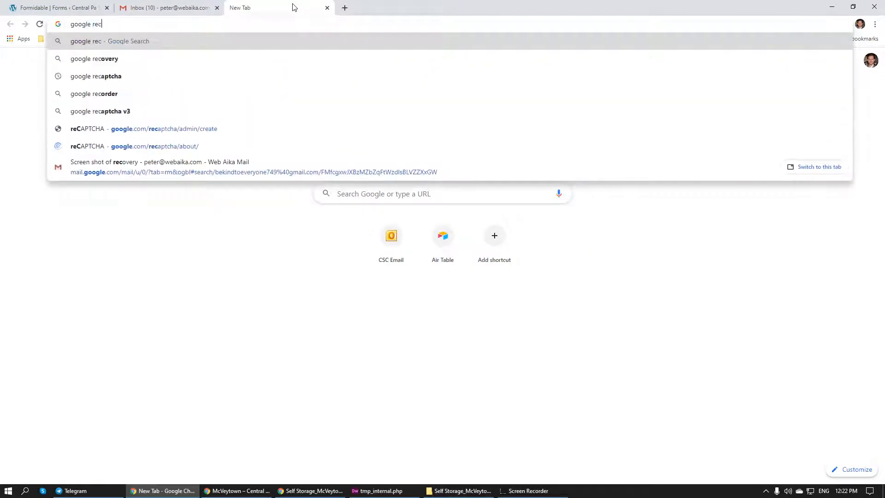
key(Return)
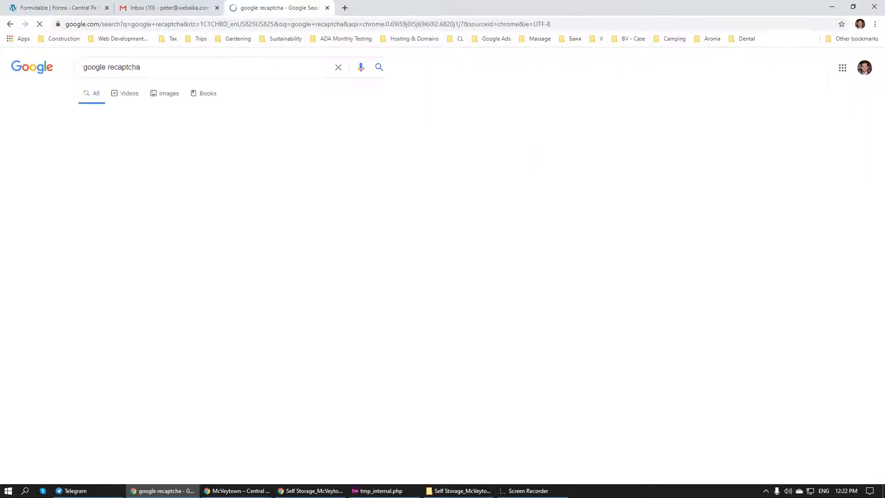
click(123, 148)
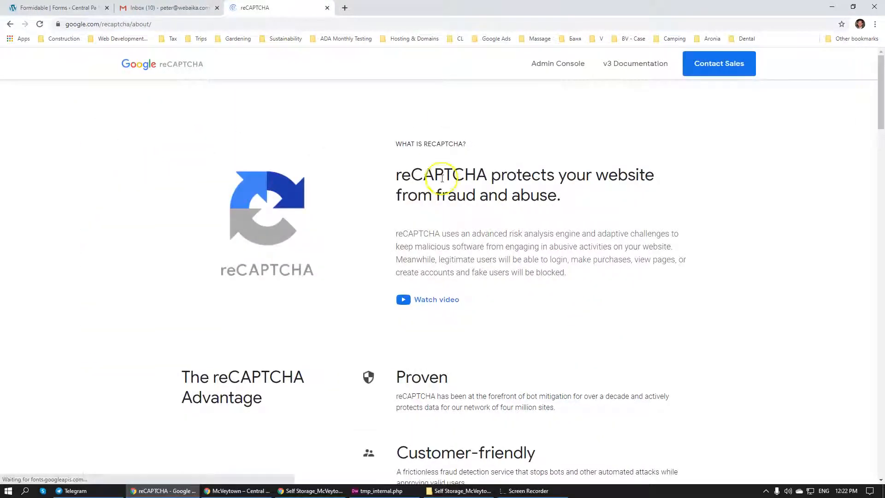
click(561, 63)
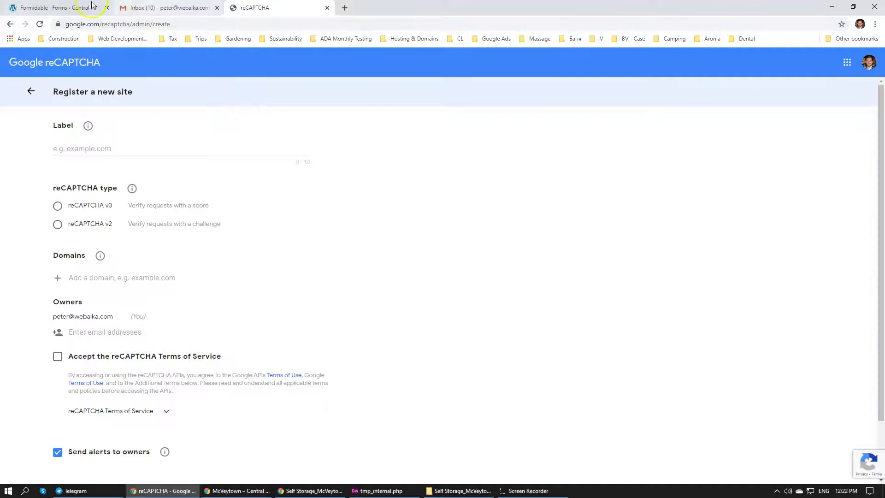
Label the new reCAPTCHA site selfstorageofcentralpa.acfboot.com, copied from the WordPress site's address, and select the reCAPTCHA v2 Invisible reCAPTCHA badge type
click(60, 8)
click(114, 23)
click(114, 24)
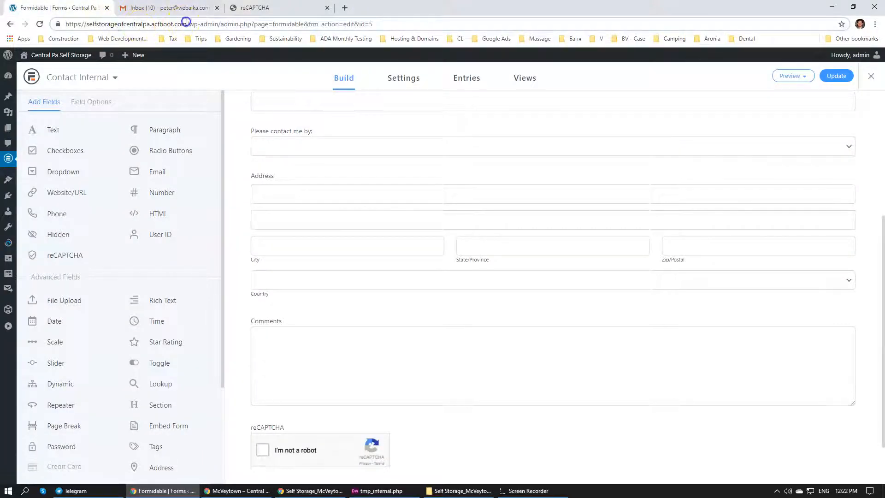
drag(151, 21, 100, 21)
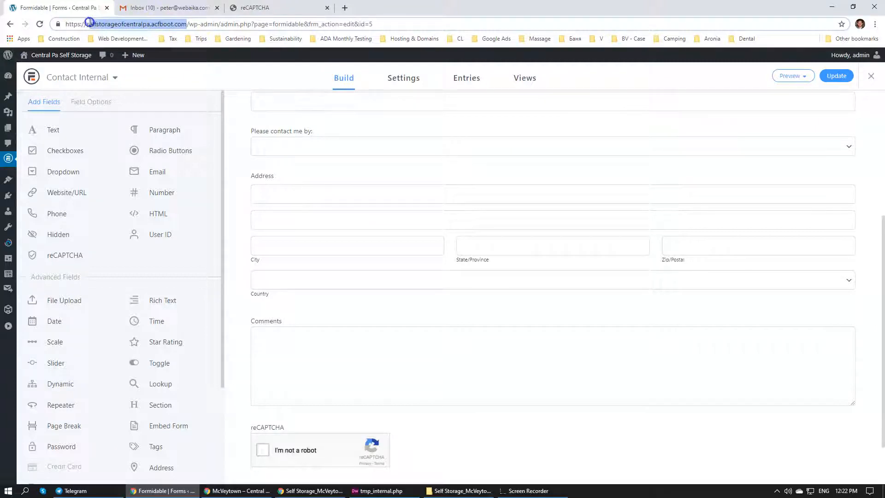
click(254, 8)
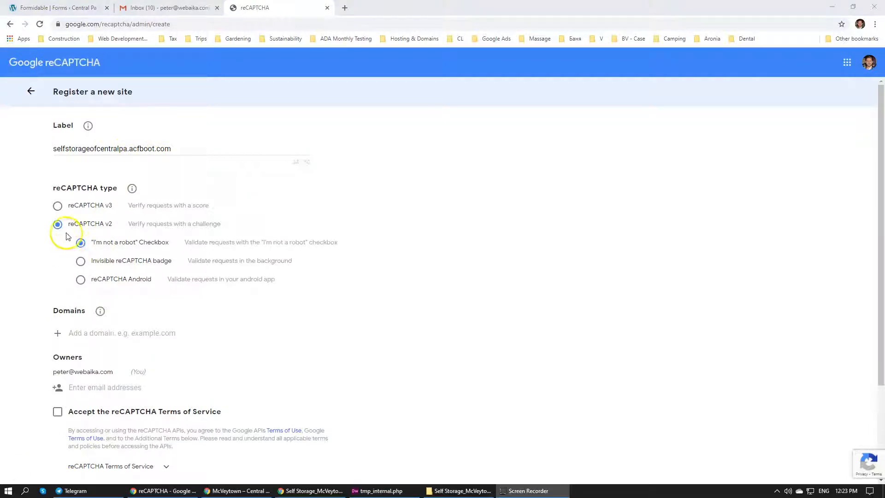
click(81, 264)
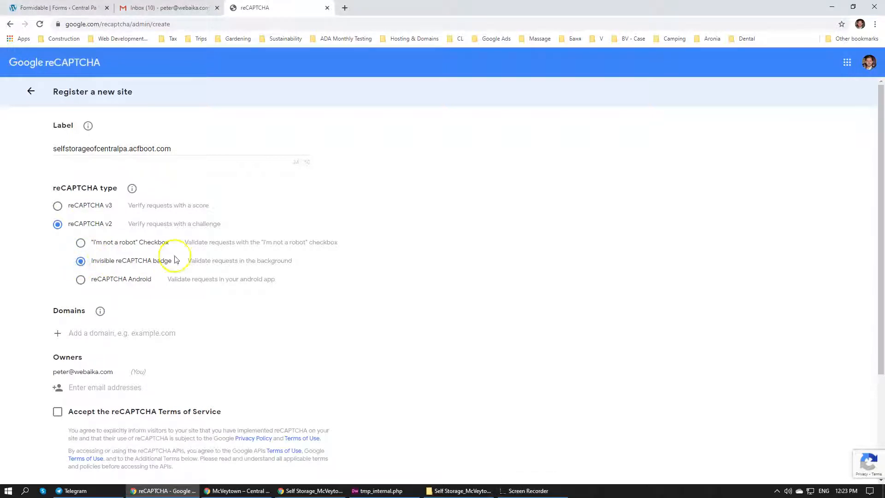
Add the copied site domain to the reCAPTCHA registration, accept the Terms of Service and turn off alerts to owners
click(124, 333)
text(selfstorageofcentralpa.acfboot.com)
click(481, 346)
scroll(479, 347, down, 3)
click(56, 274)
click(57, 389)
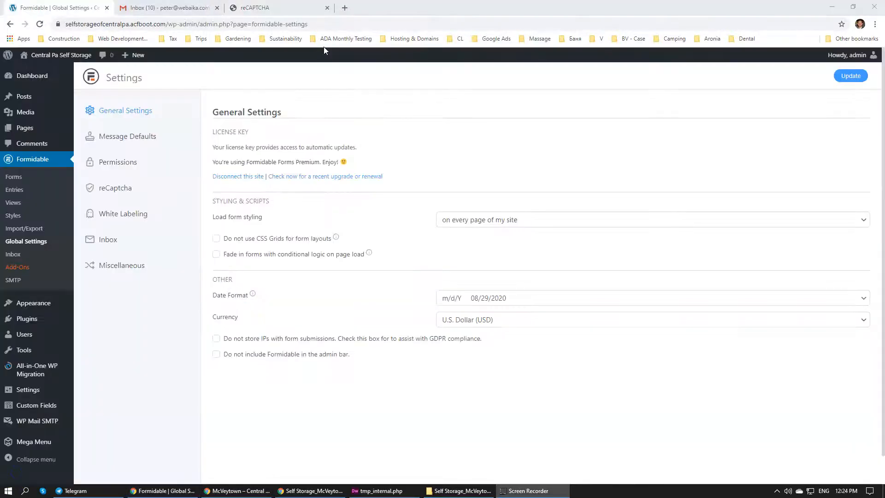
Close the reCAPTCHA tab, then reload the McVeytown page and check its reCAPTCHA badge around the Request a Unit form
click(327, 8)
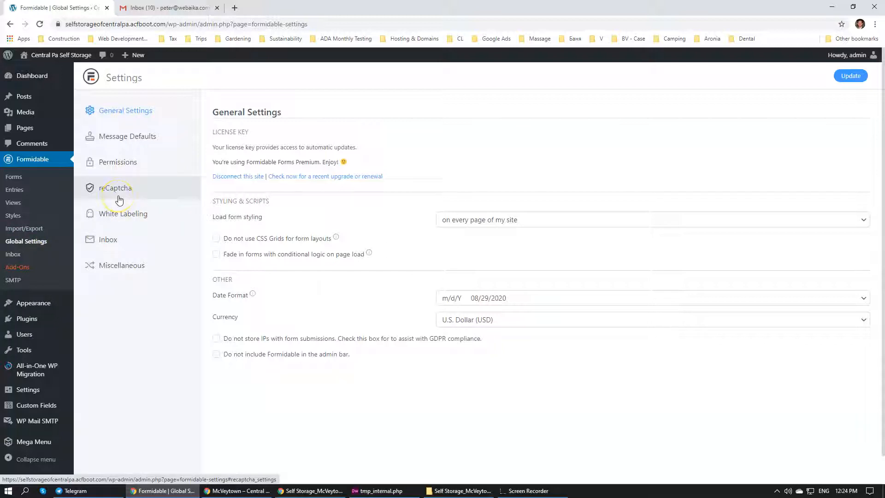
click(41, 160)
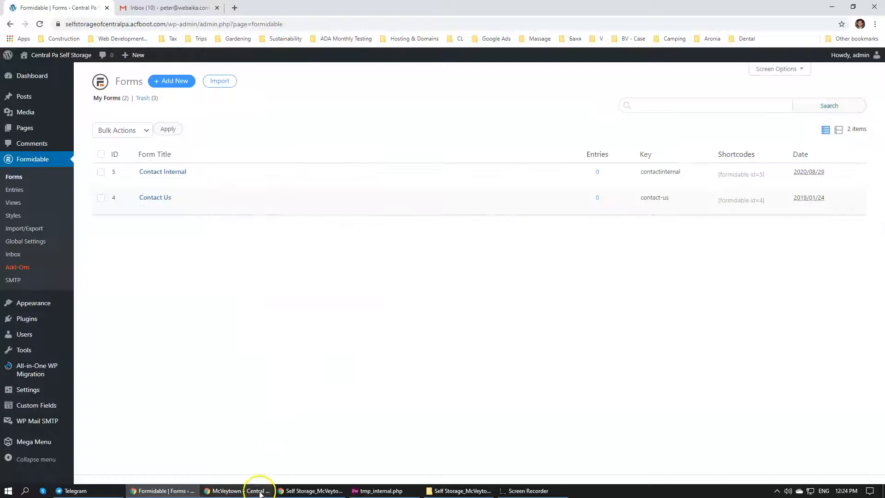
click(260, 491)
scroll(292, 294, down, 4)
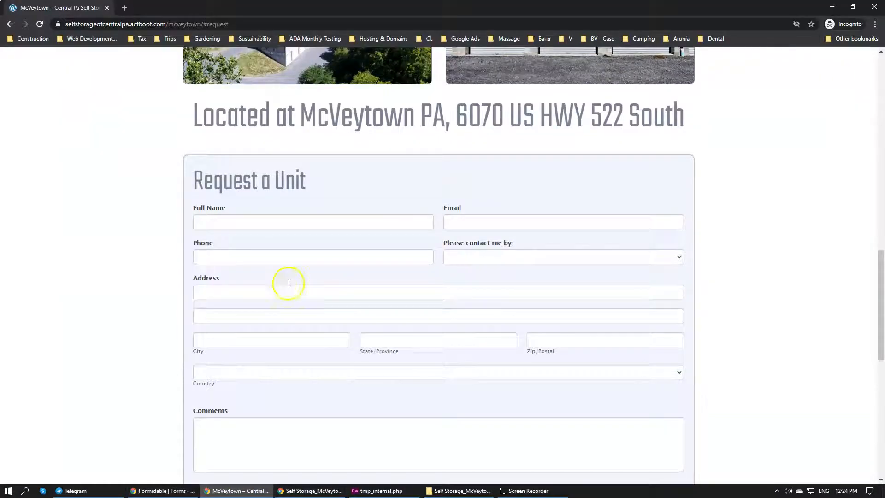
click(40, 24)
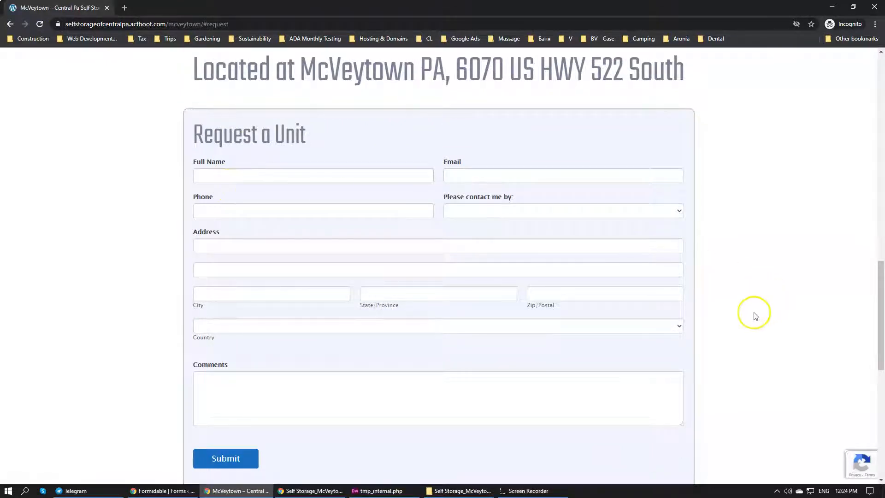
scroll(760, 336, down, 2)
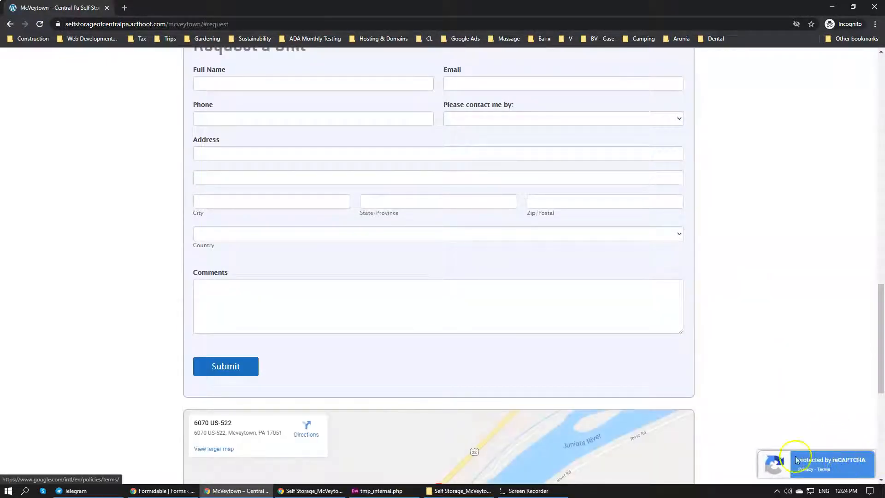
mouse_move(868, 471)
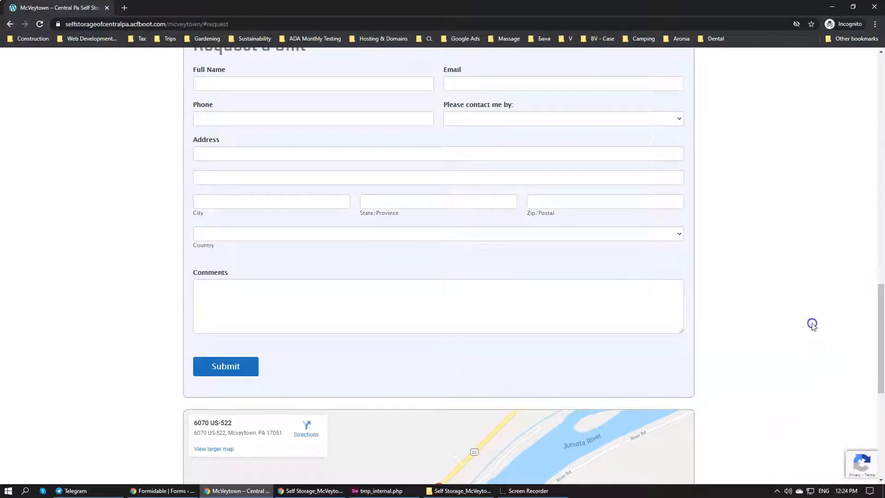
scroll(751, 313, up, 4)
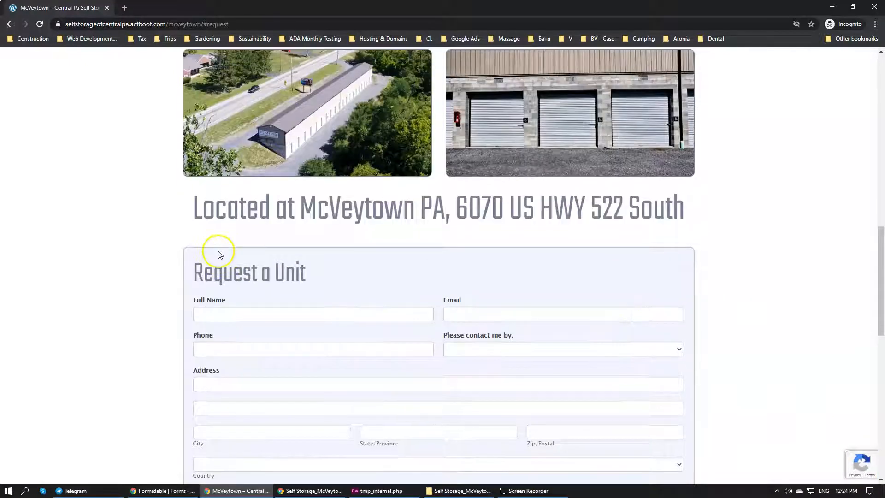
Reload the McVeytown page and autofill the Request a Unit form with the saved contact details
scroll(217, 251, down, 1)
click(217, 222)
click(98, 158)
click(40, 24)
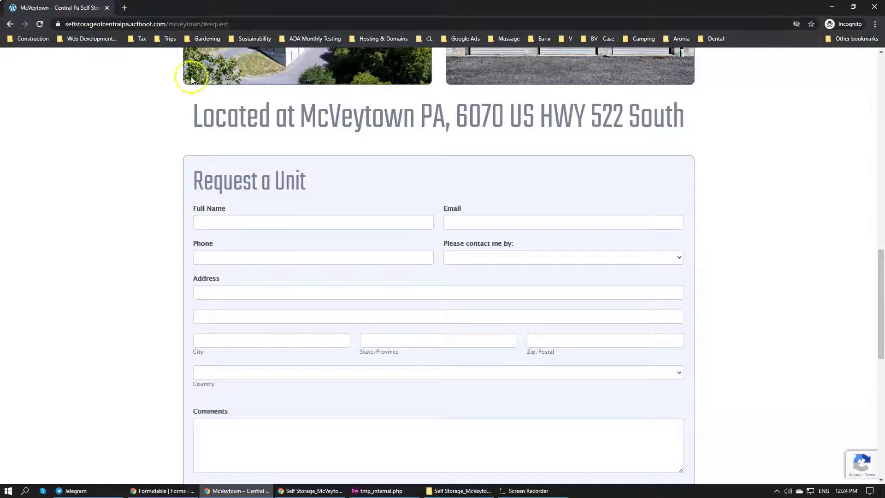
click(230, 222)
click(227, 240)
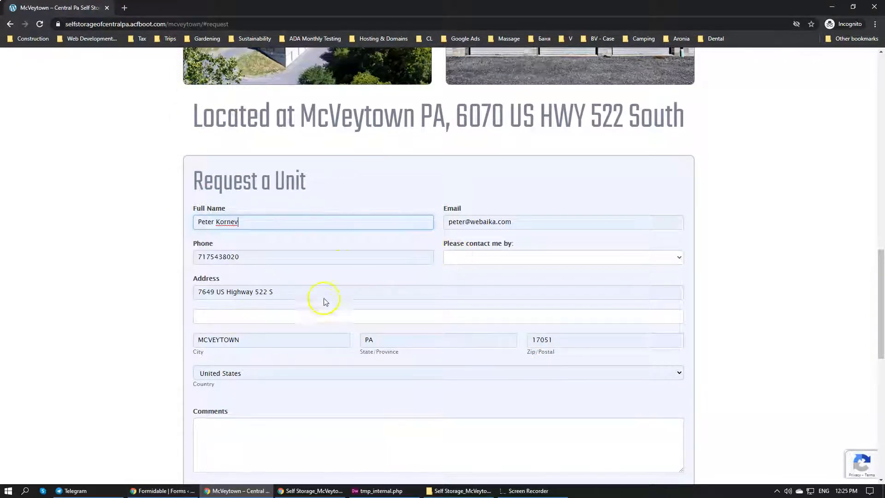
Open the Contact Internal form in Formidable and make the Full Name and Phone fields required
mouse_move(179, 492)
click(152, 491)
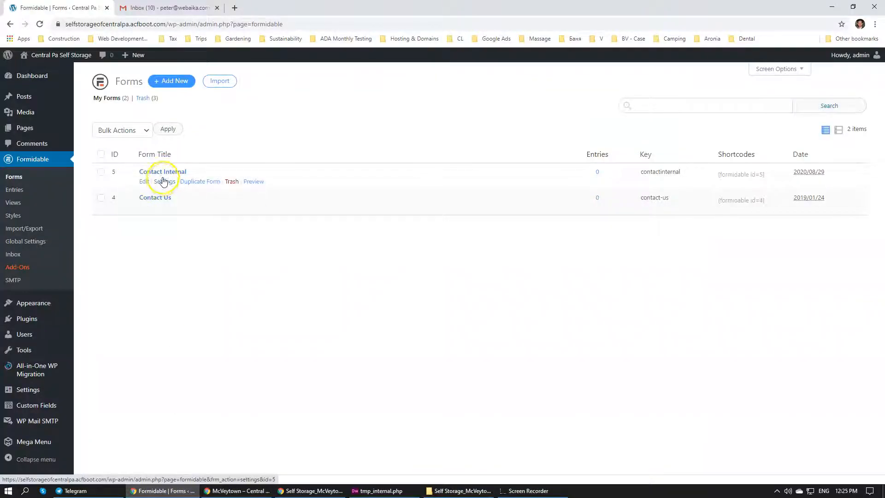
click(162, 171)
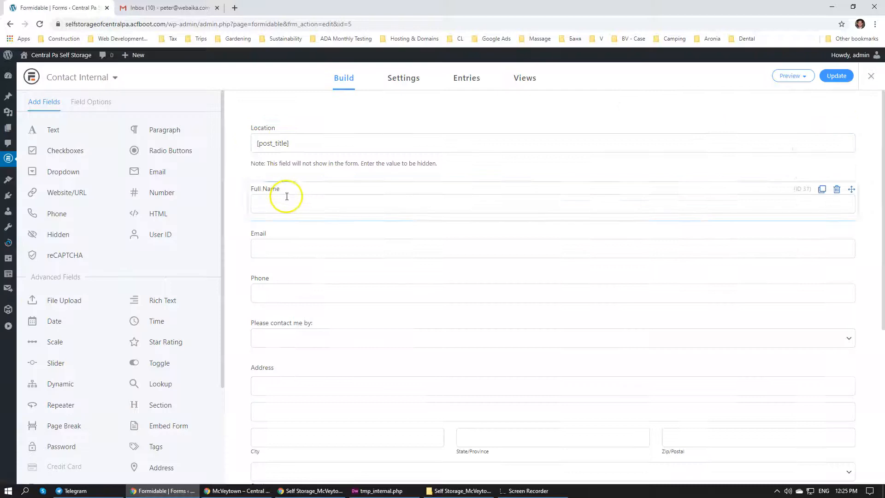
click(286, 197)
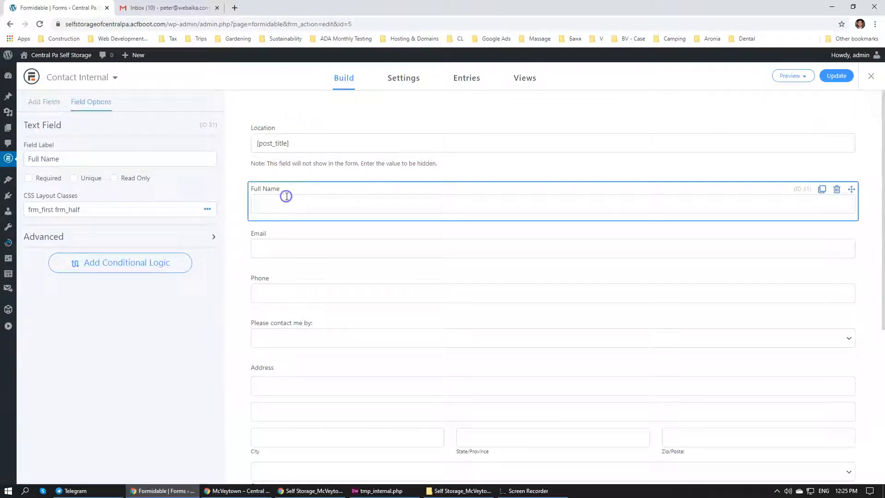
click(38, 180)
click(283, 280)
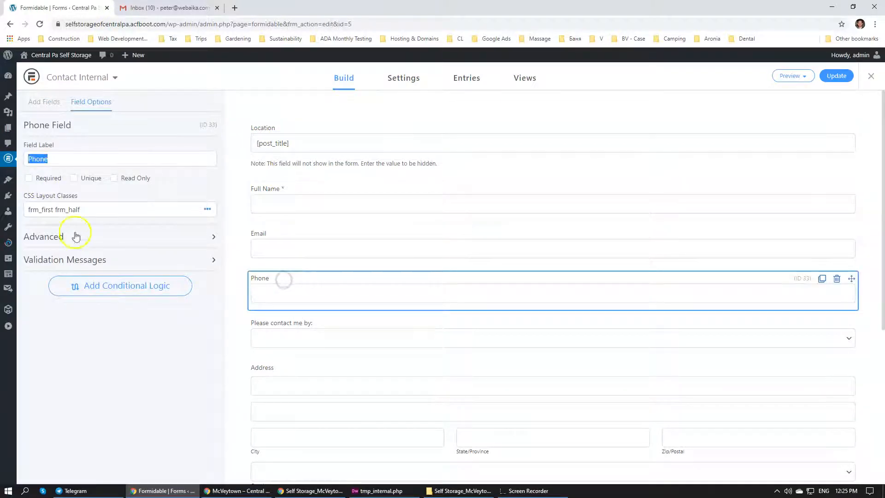
click(29, 178)
Set the "Please contact me by:" dropdown's options to Email and Phone, and add an Other-type option named Text
scroll(425, 221, down, 2)
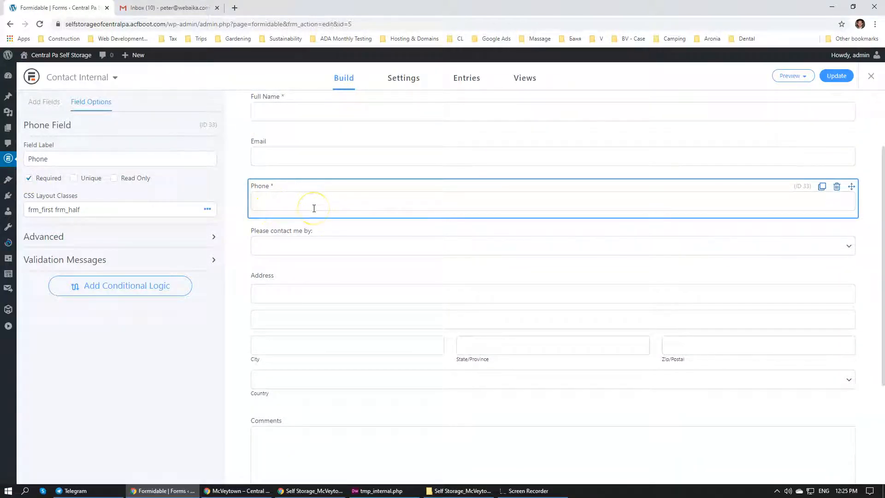
scroll(314, 208, down, 1)
click(384, 198)
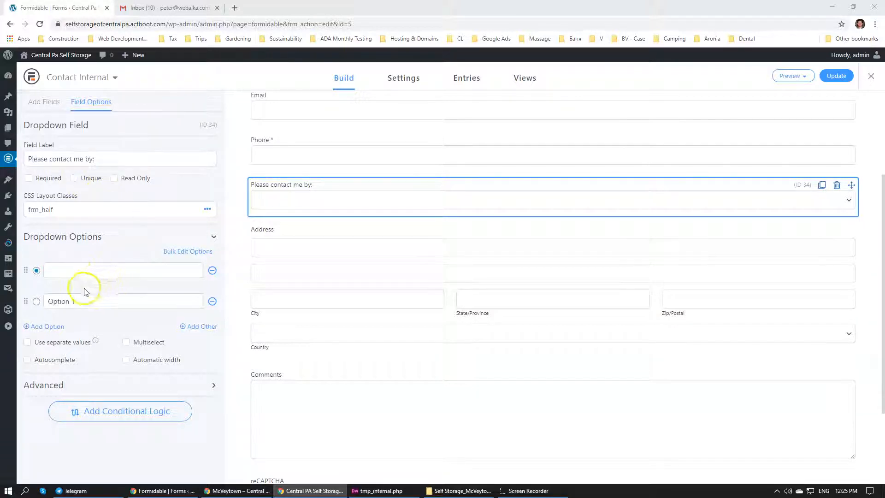
click(74, 270)
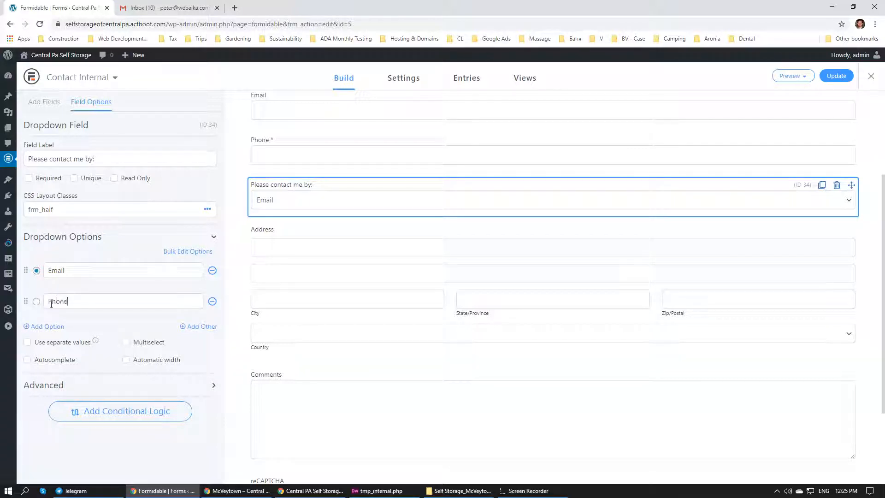
click(202, 326)
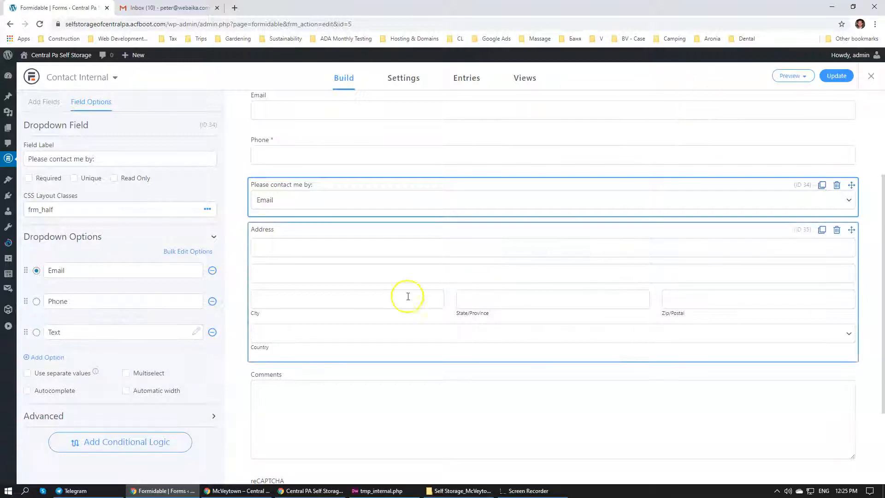
Change the Address field's type to United States and save the form
click(339, 320)
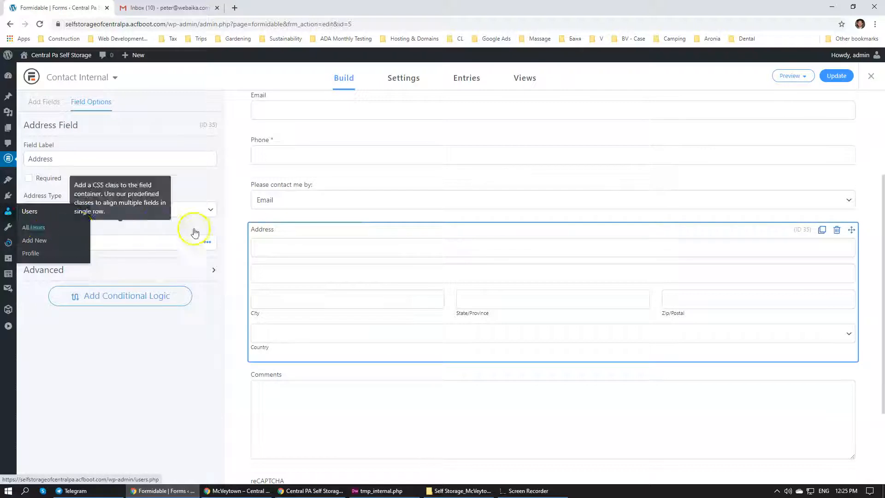
click(210, 212)
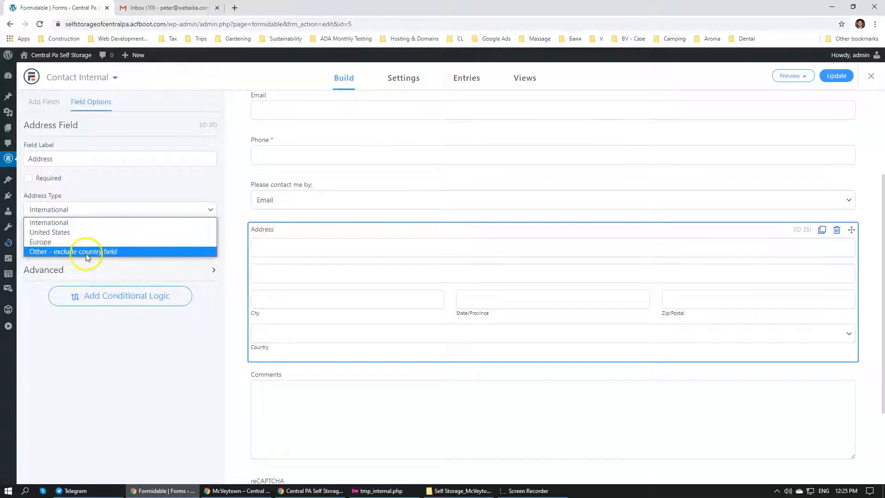
click(83, 232)
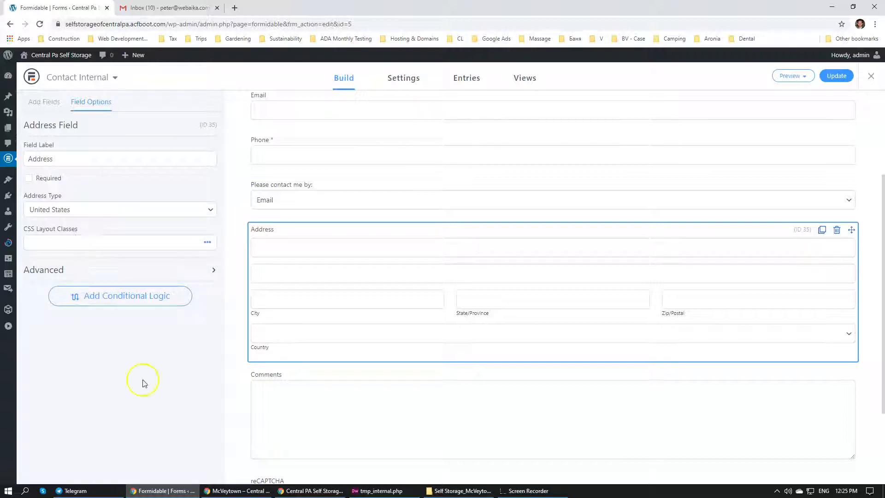
click(836, 76)
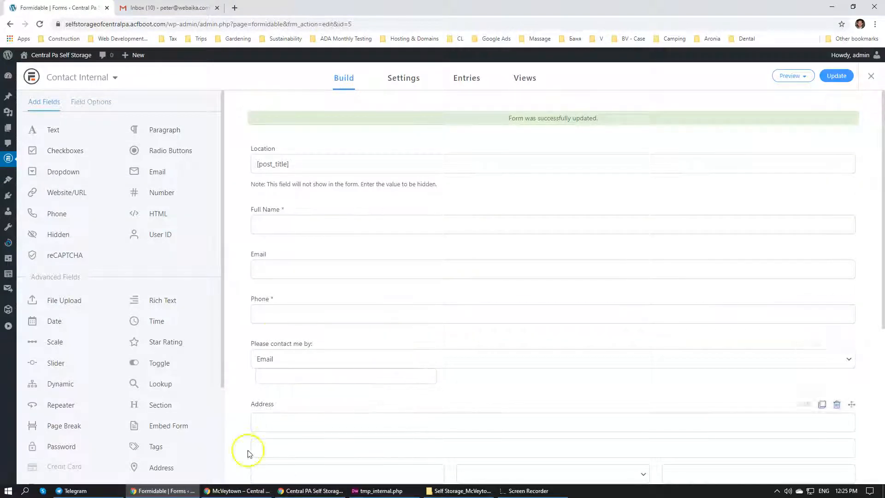
Replace the Other-type Text choice in the "Please contact me by:" dropdown with a regular option named Text, and save the form
scroll(276, 332, down, 3)
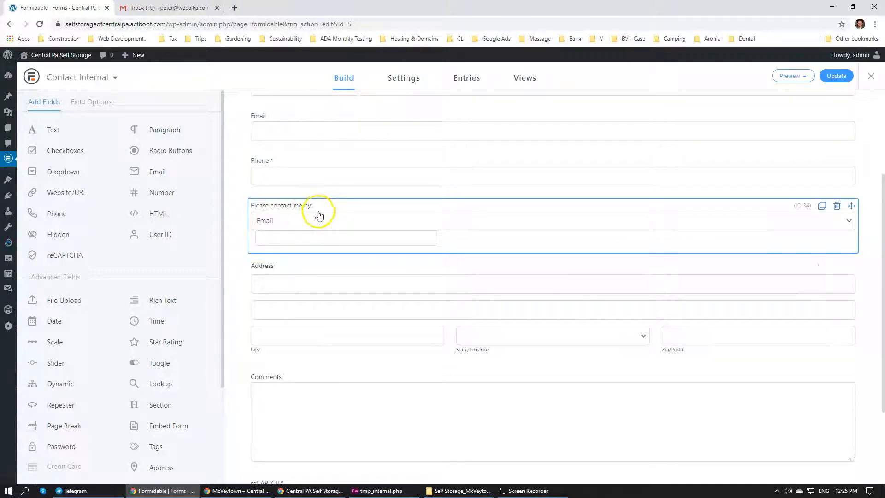
click(312, 227)
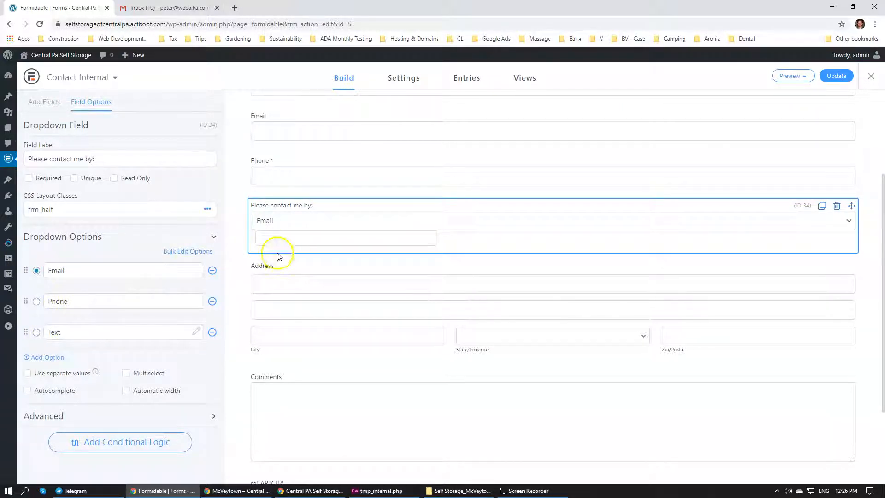
click(170, 250)
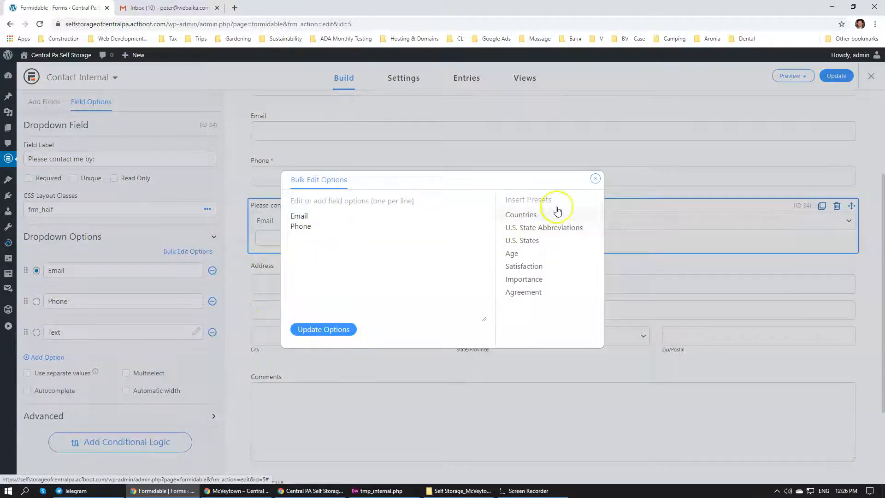
click(594, 178)
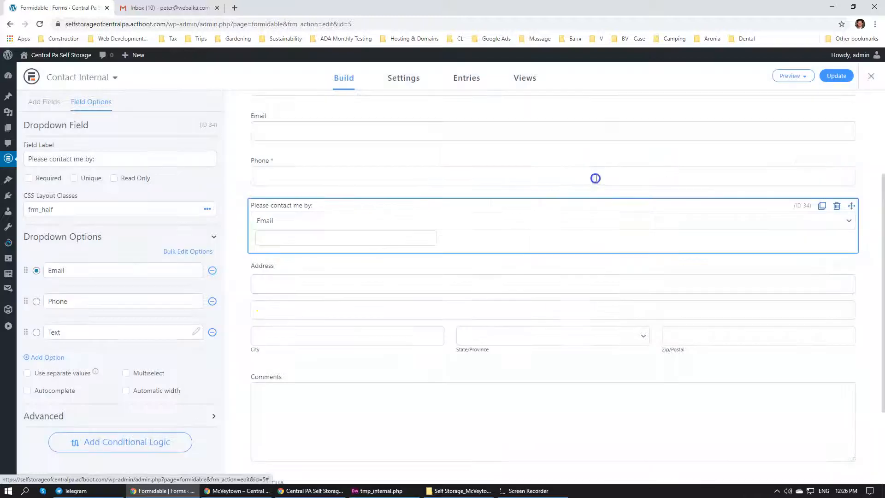
click(211, 332)
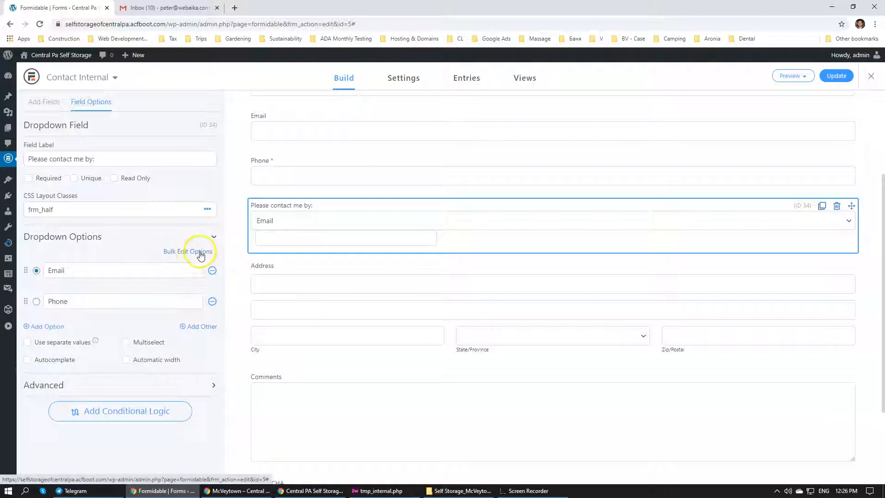
click(50, 326)
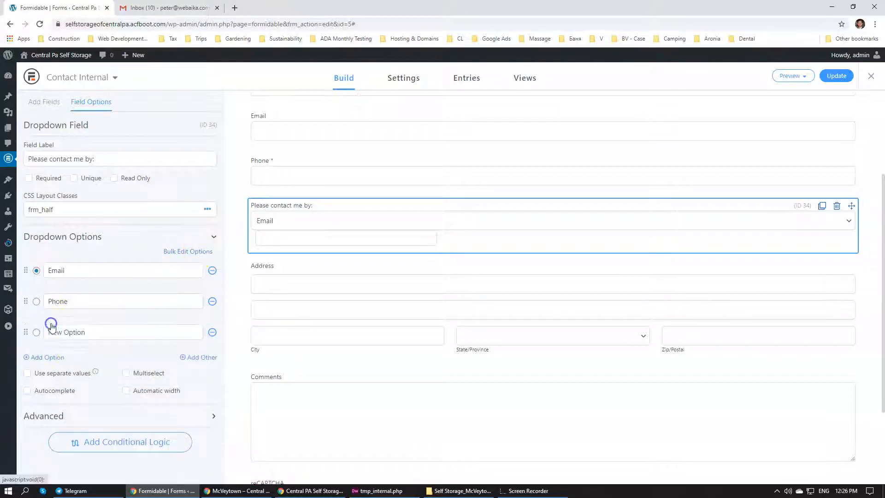
click(87, 330)
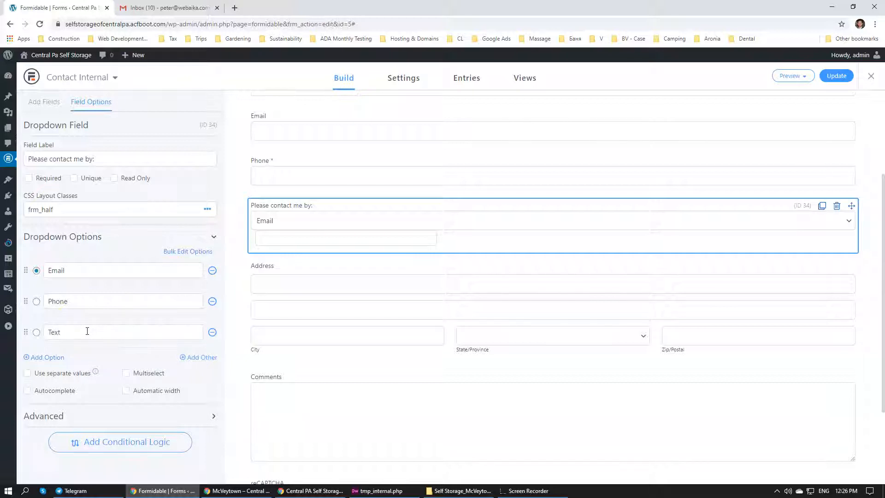
click(836, 75)
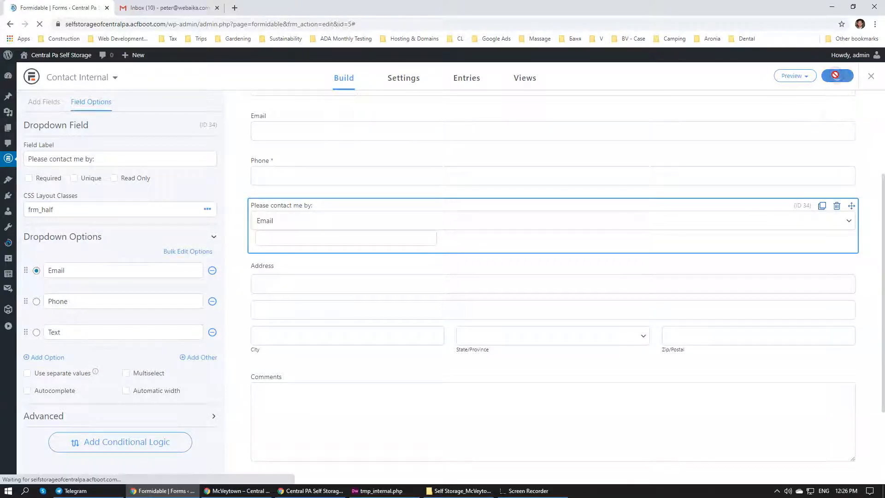
Reload the McVeytown page in the incognito window and examine the Request a Unit form, including its State/Province choices
click(296, 491)
click(237, 490)
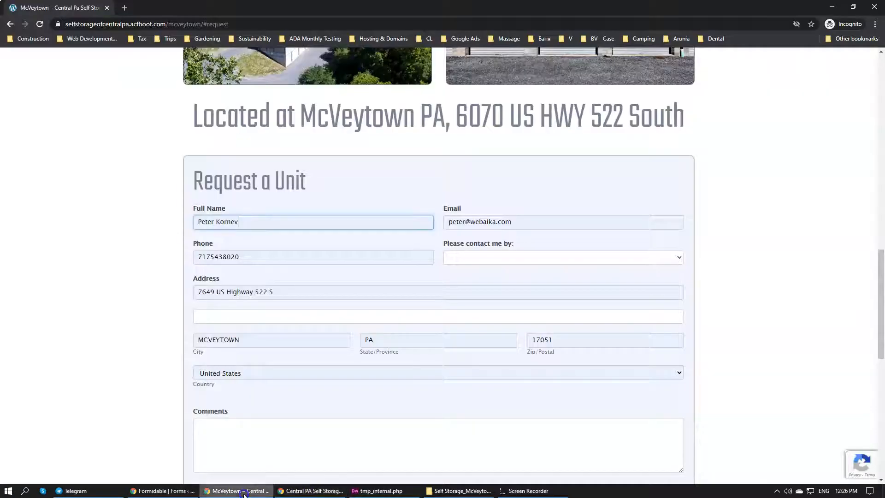
click(156, 24)
key(Return)
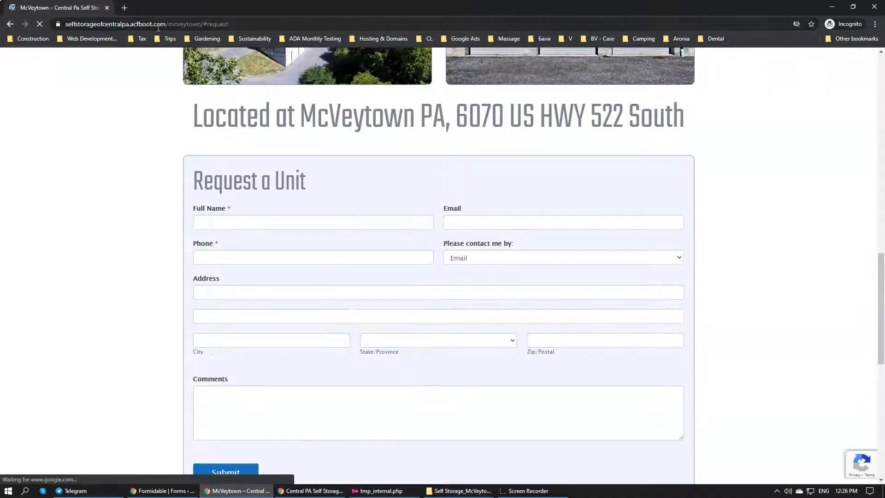
scroll(126, 183, down, 3)
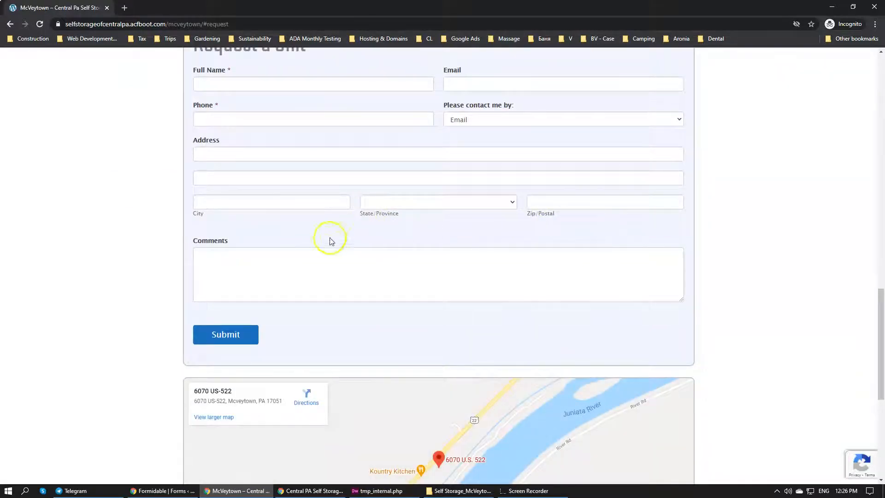
click(425, 203)
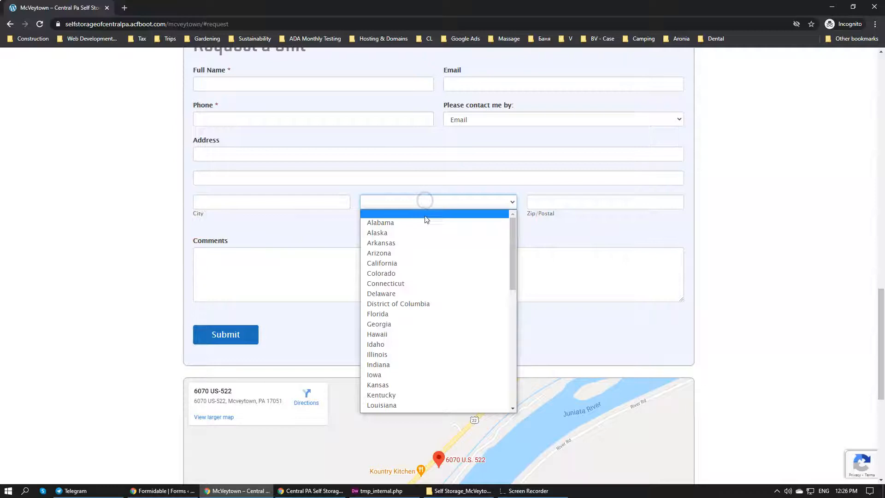
scroll(418, 276, down, 5)
scroll(417, 351, up, 5)
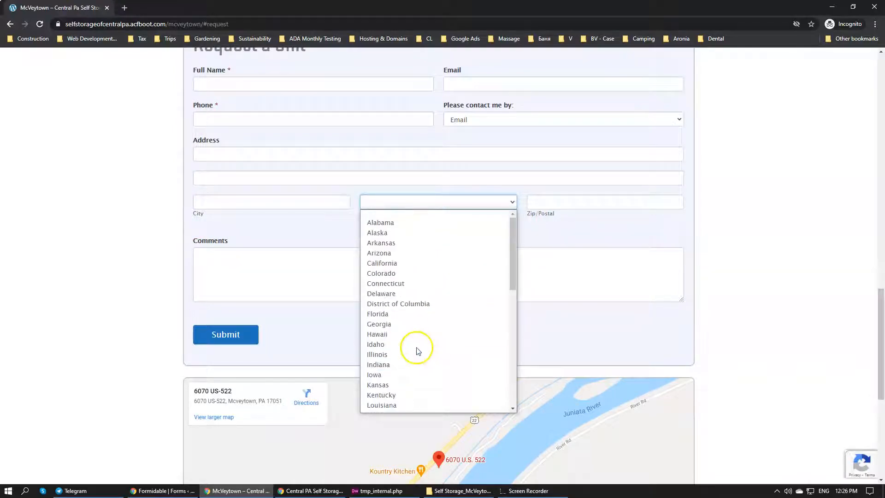
click(97, 237)
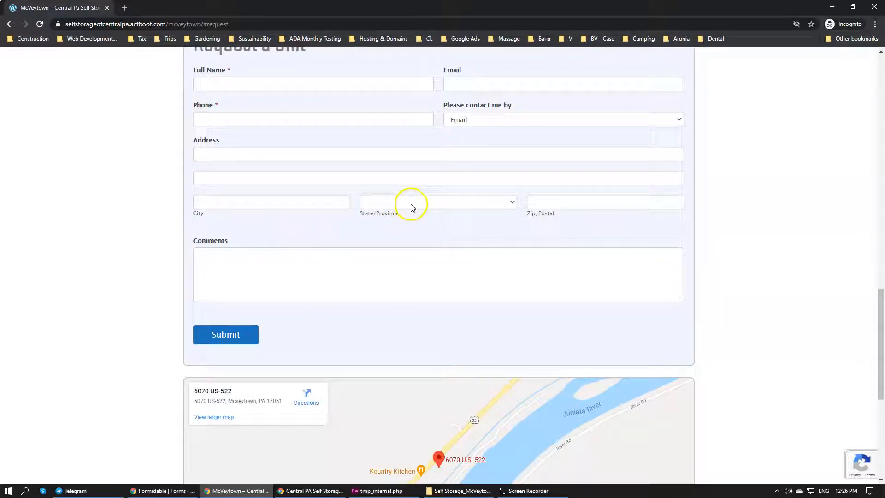
scroll(262, 244, up, 4)
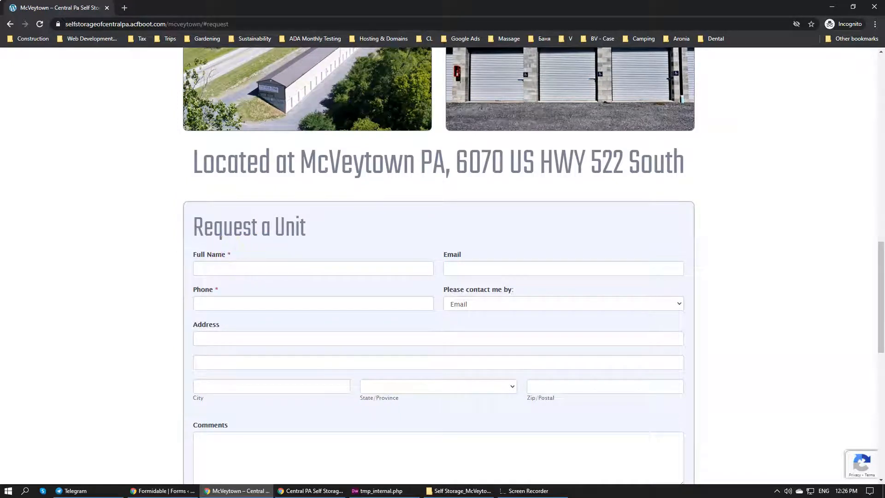
scroll(128, 276, down, 1)
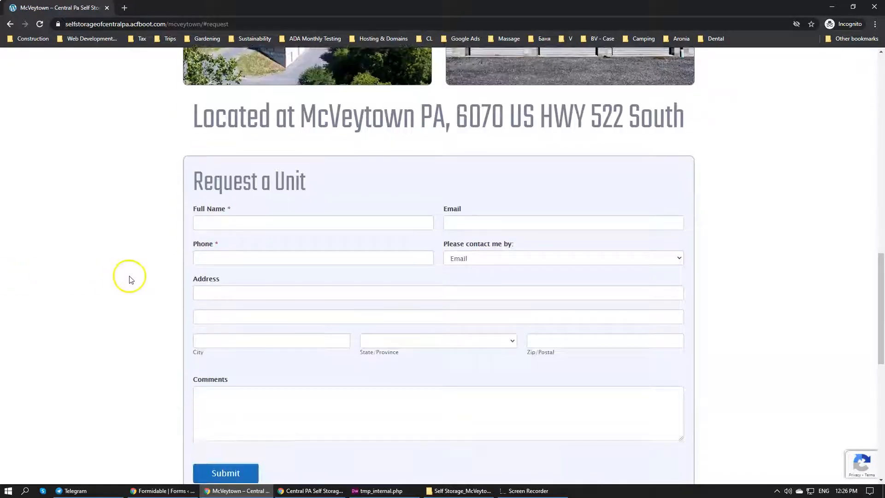
Fill in the Request a Unit form with the saved contact details, contact method Phone and comment "This is a test.", and submit it
click(235, 220)
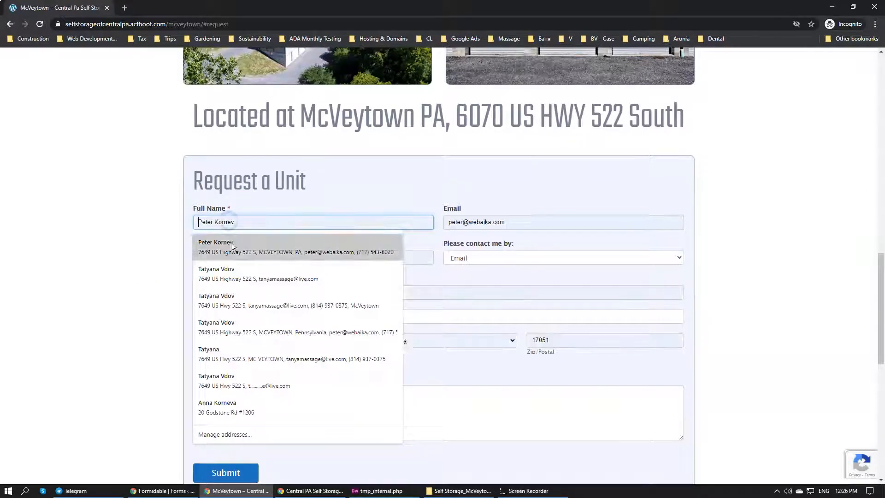
click(235, 250)
click(530, 258)
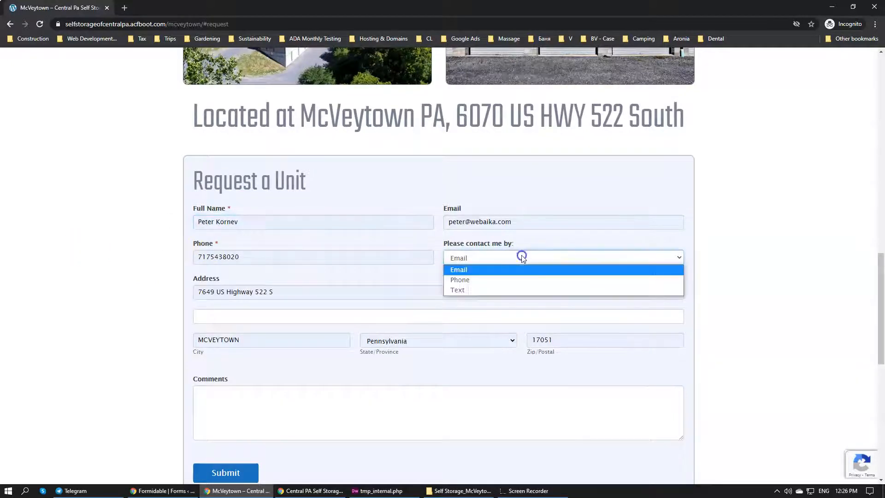
click(491, 278)
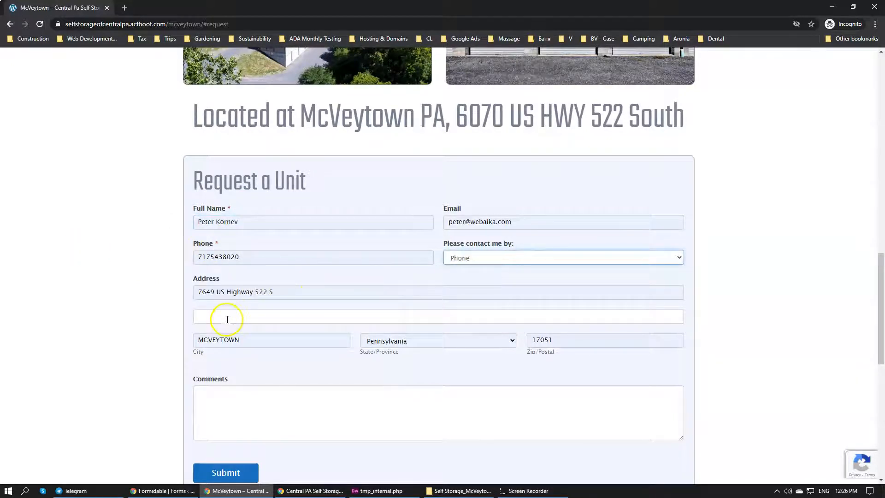
click(112, 268)
scroll(123, 271, down, 4)
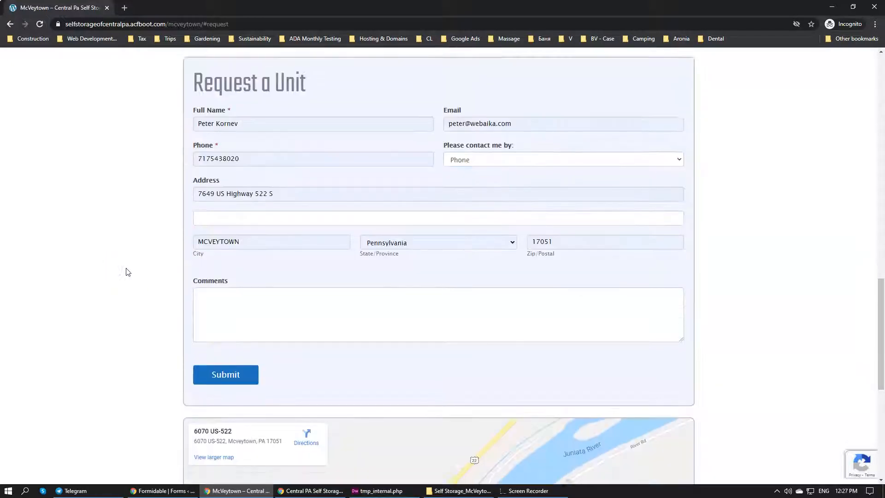
click(200, 230)
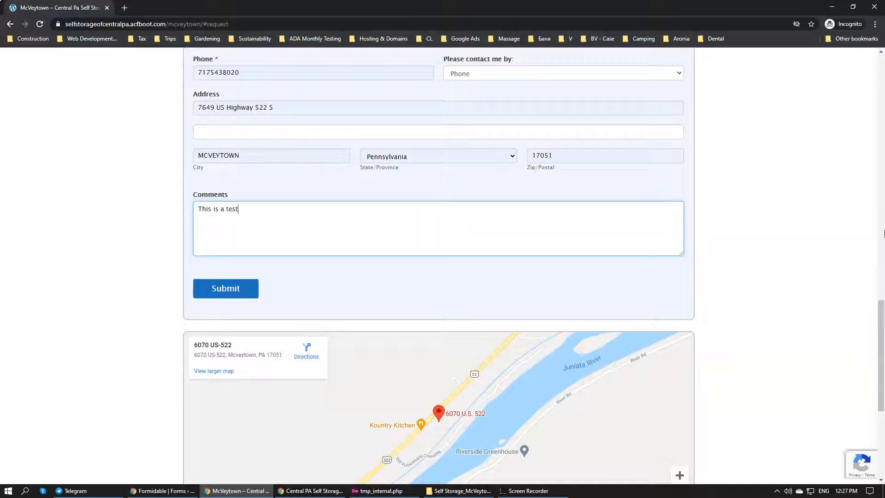
click(234, 289)
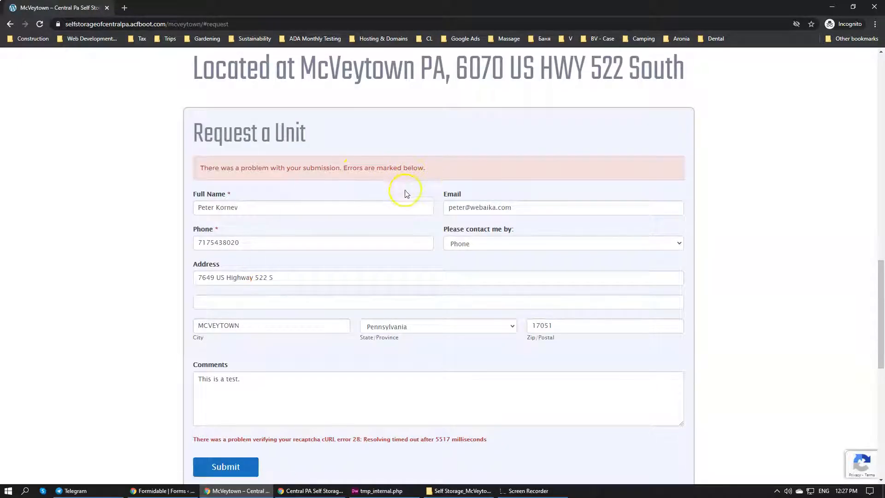
Review the submission errors on the Request a Unit form and submit the same entry again
scroll(406, 194, down, 2)
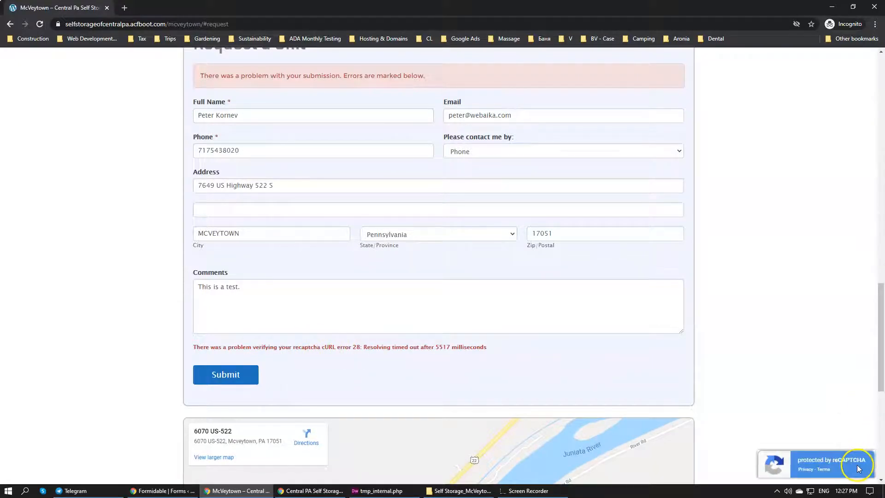
scroll(716, 328, up, 2)
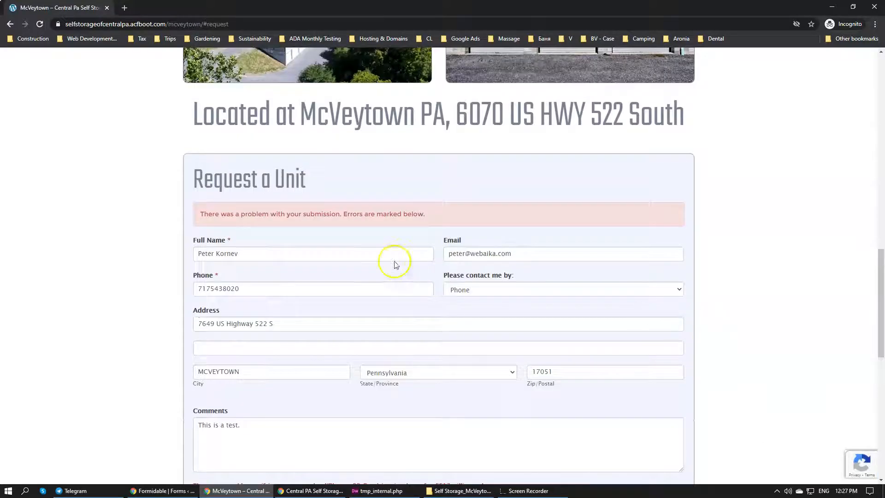
scroll(367, 228, down, 3)
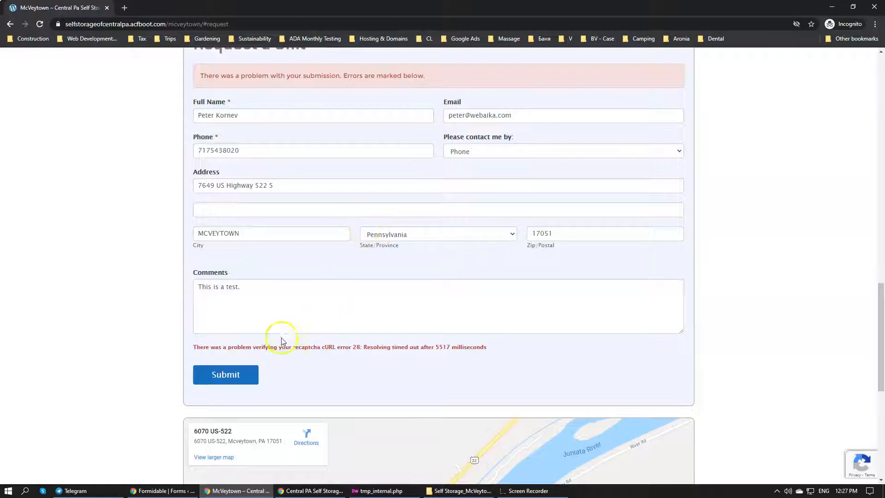
click(234, 377)
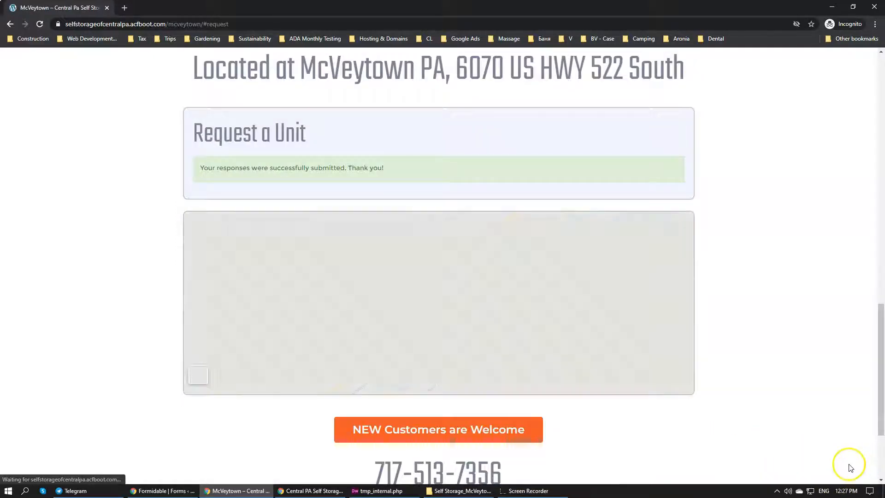
scroll(437, 236, up, 4)
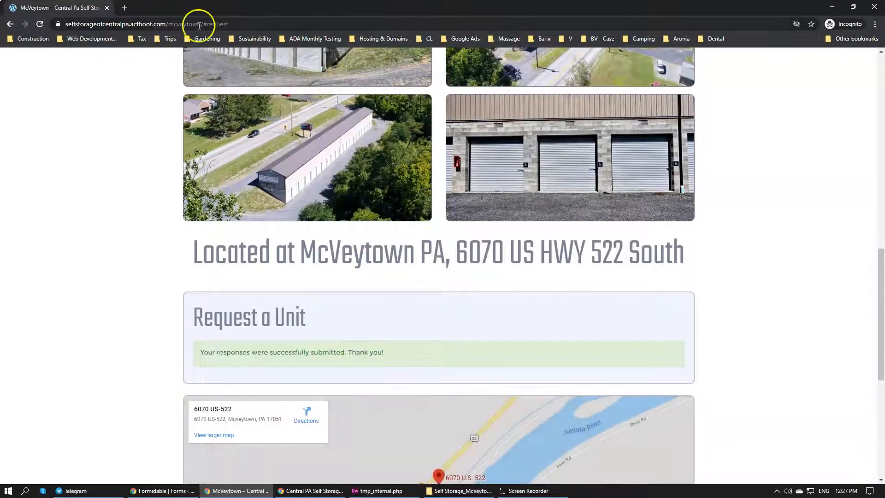
Remove the #request anchor from the McVeytown page address and load the page with a blank Request a Unit form
click(258, 24)
click(471, 98)
scroll(471, 98, down, 4)
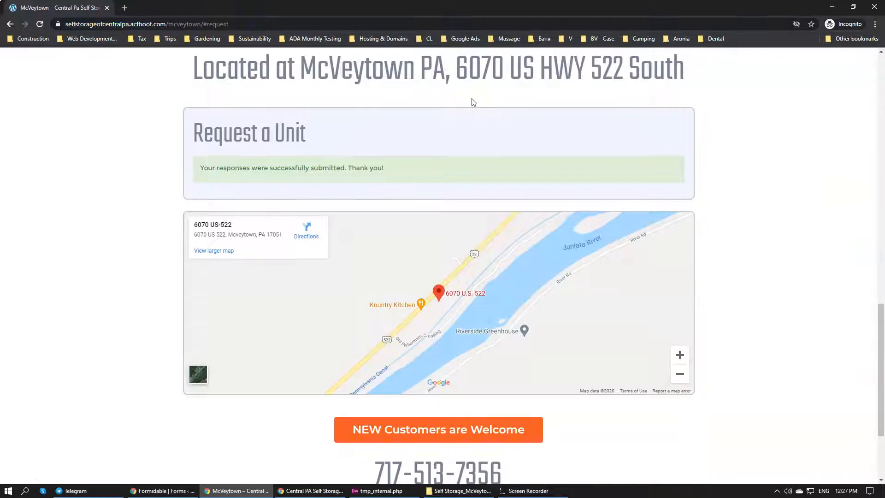
click(280, 25)
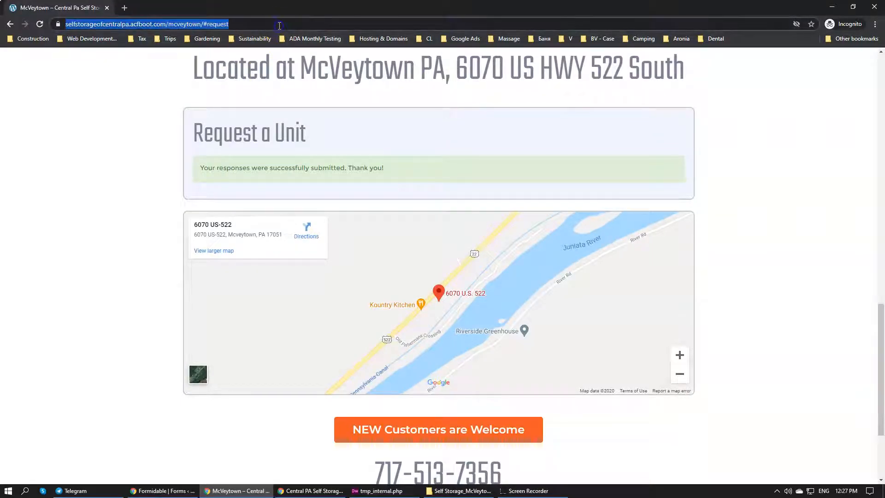
click(243, 25)
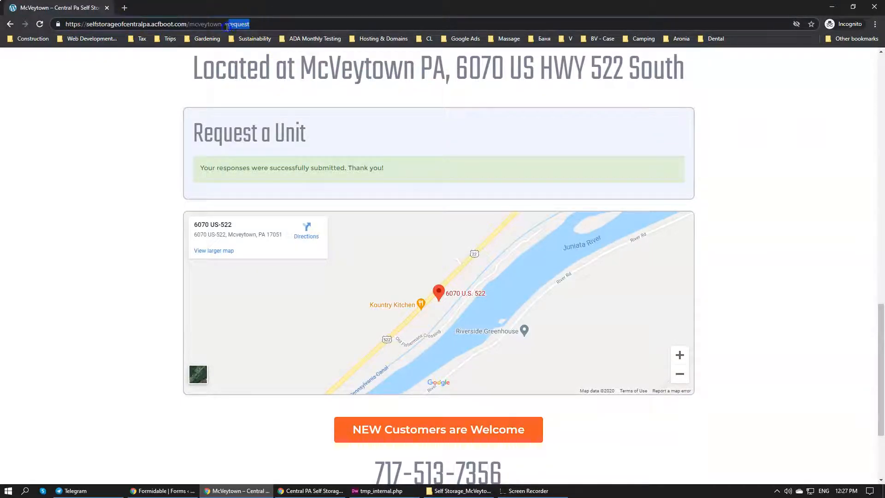
key(BackSpace)
key(Return)
scroll(232, 253, down, 10)
scroll(231, 249, down, 10)
scroll(229, 249, up, 2)
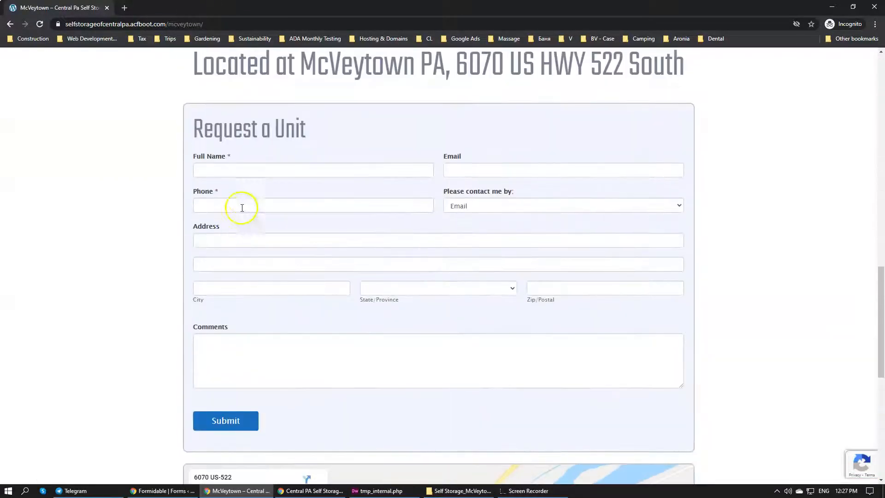
Fill in the Request a Unit form with the saved contact details and the comment "Second Test", and submit it
click(244, 167)
click(249, 192)
click(260, 358)
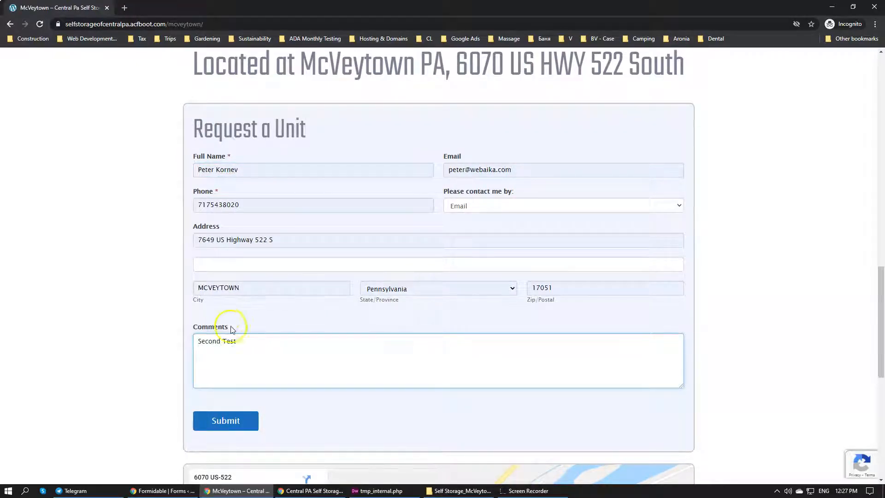
click(250, 429)
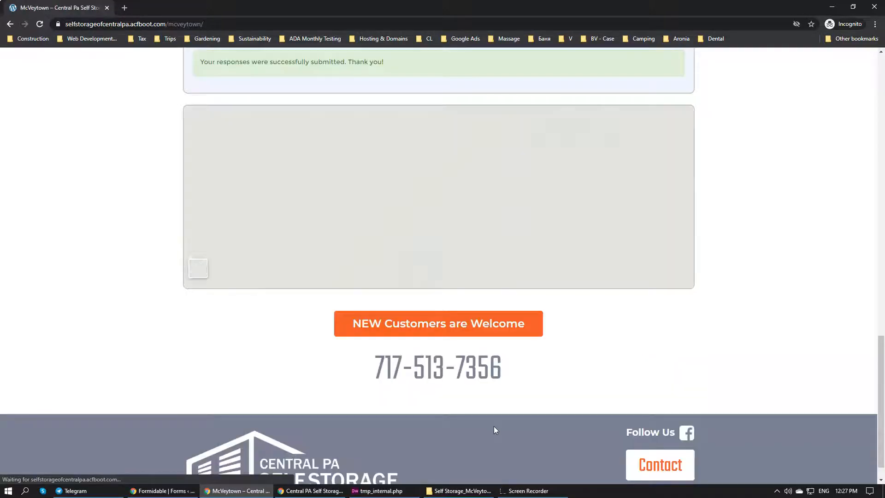
scroll(385, 242, up, 4)
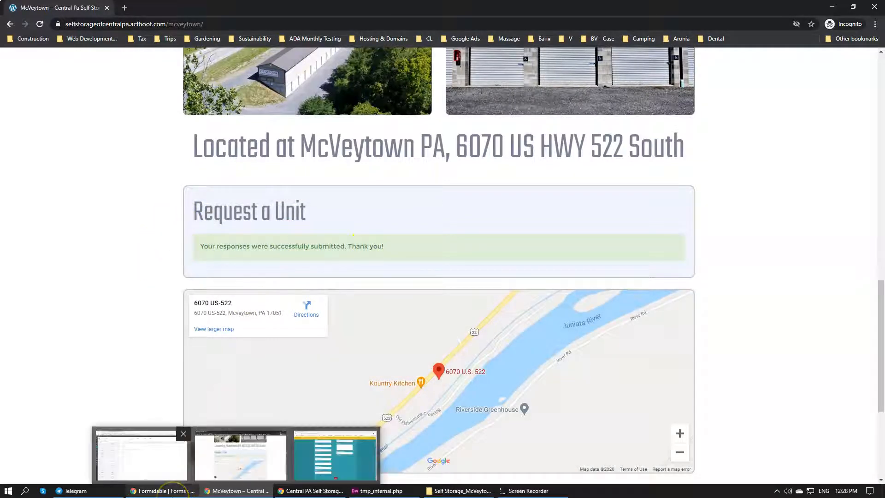
Open the Formidable entries in the WordPress admin and check the Location value of the first Contact Internal test entry
click(174, 491)
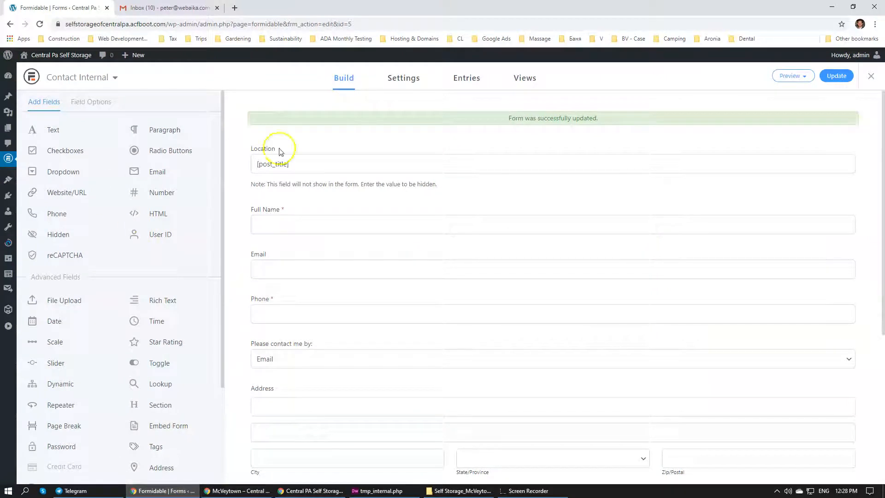
click(871, 78)
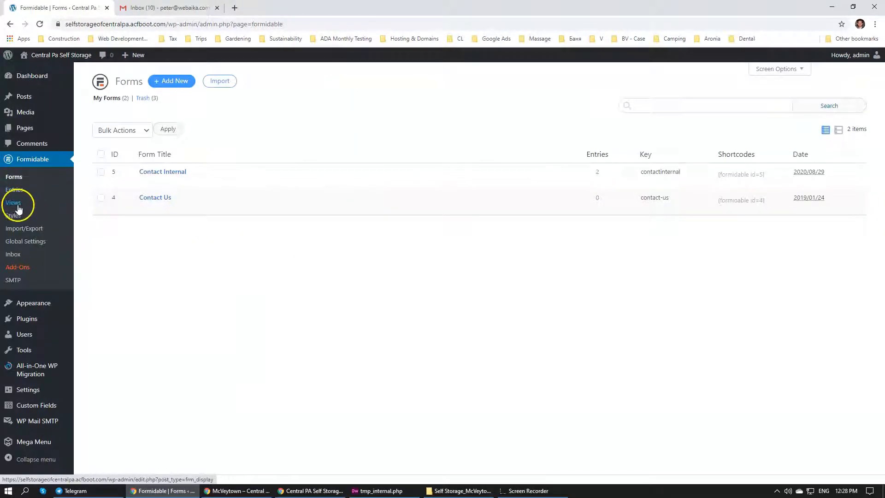
click(18, 188)
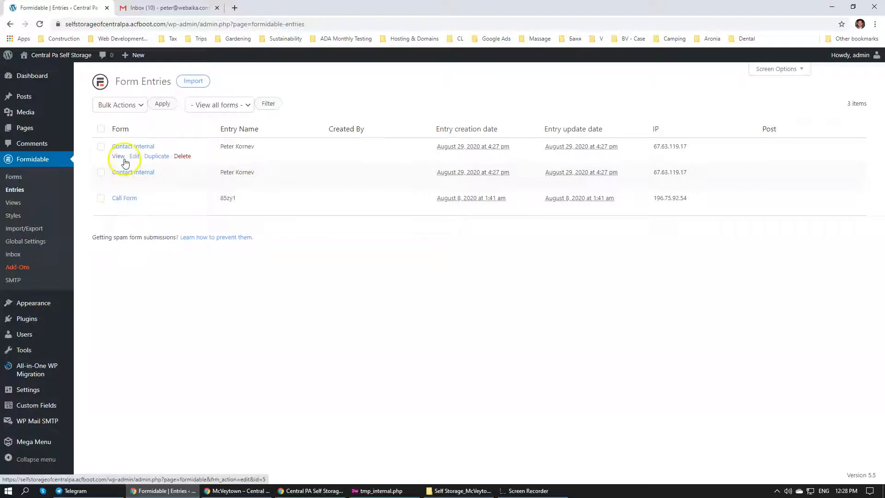
click(118, 208)
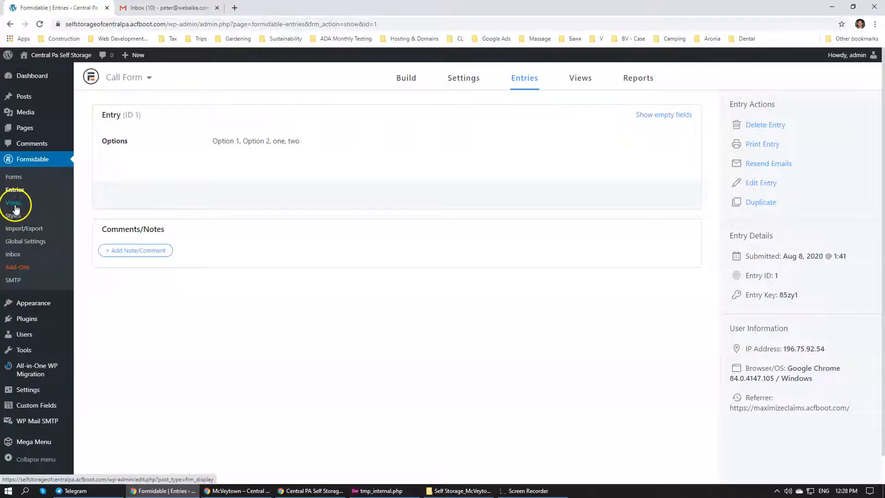
click(20, 192)
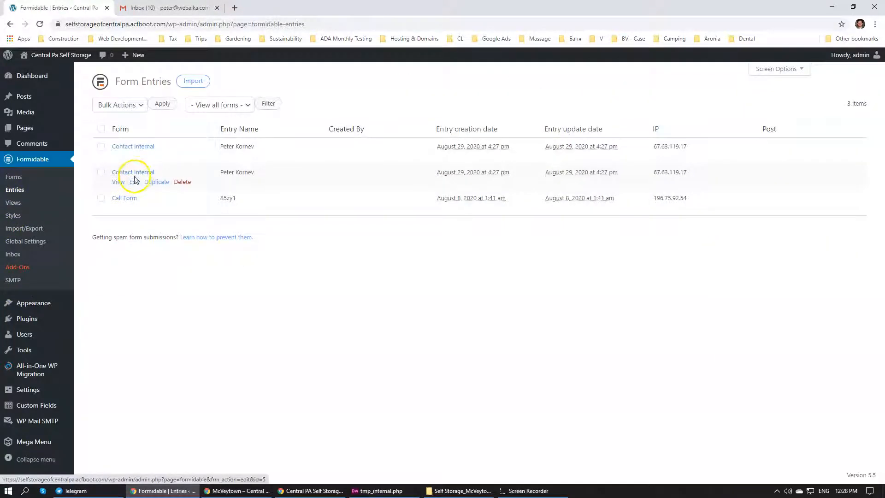
click(118, 183)
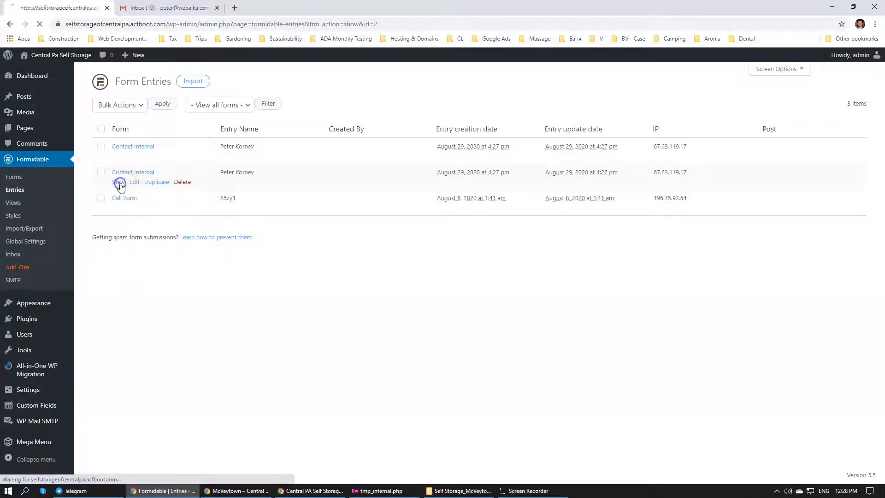
double_click(217, 144)
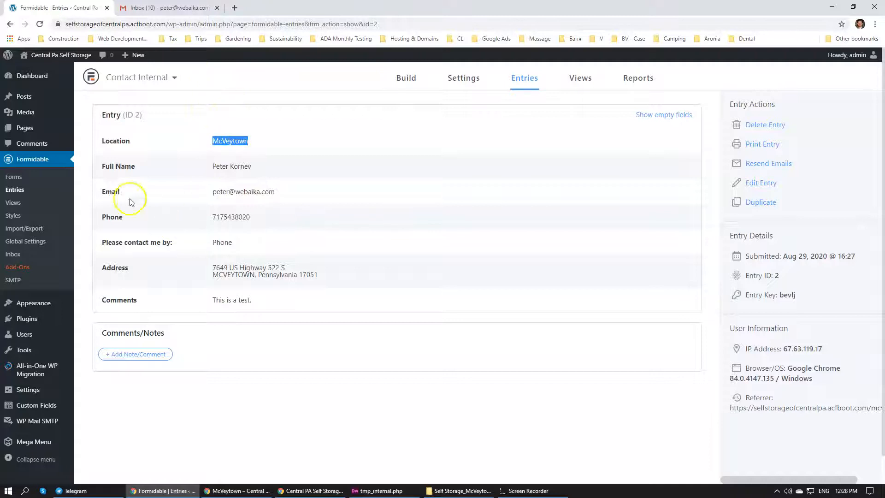
Permanently delete both Contact Internal test entries
click(774, 132)
click(475, 271)
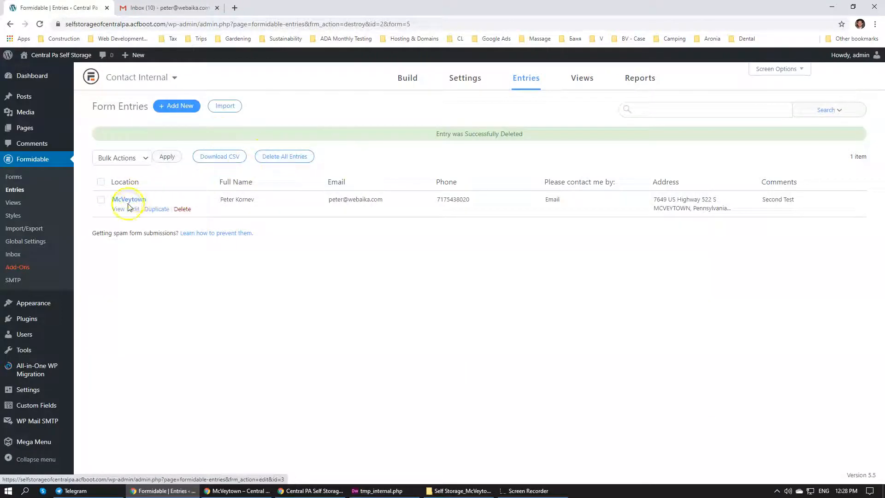
click(181, 209)
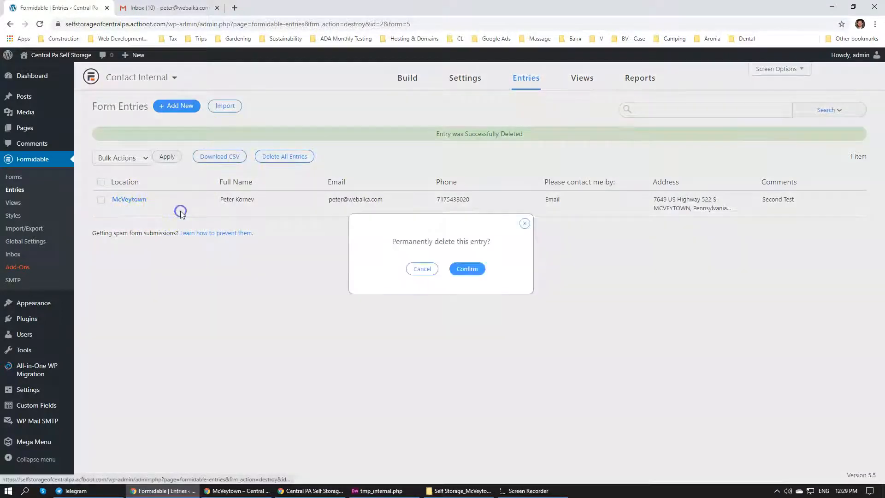
click(467, 269)
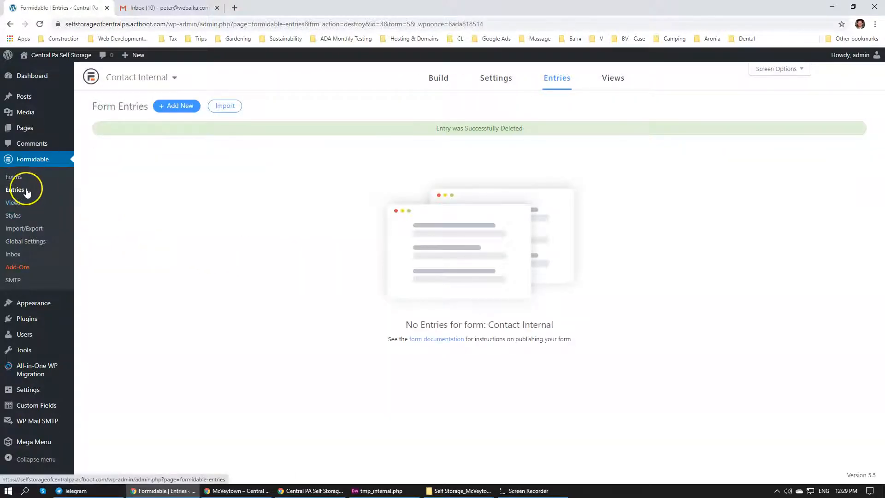
Permanently delete the old Call Form entry from the list of all form entries and return to the Formidable forms list
click(15, 189)
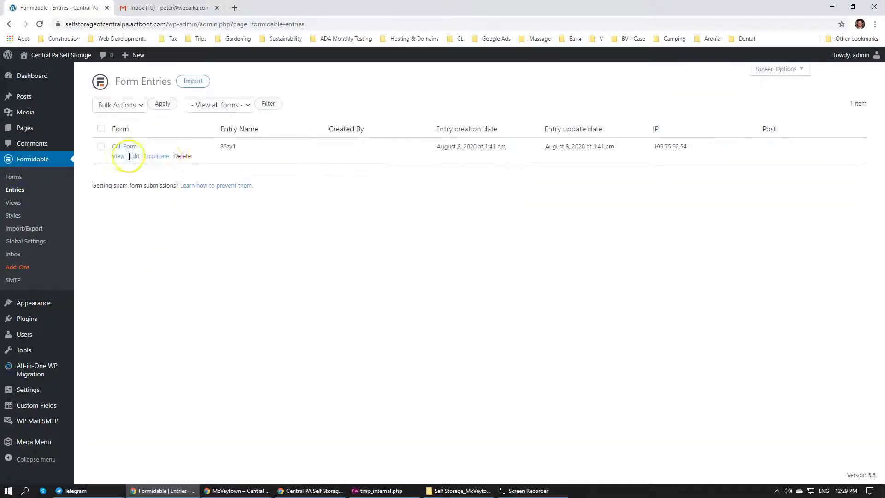
click(182, 157)
click(461, 267)
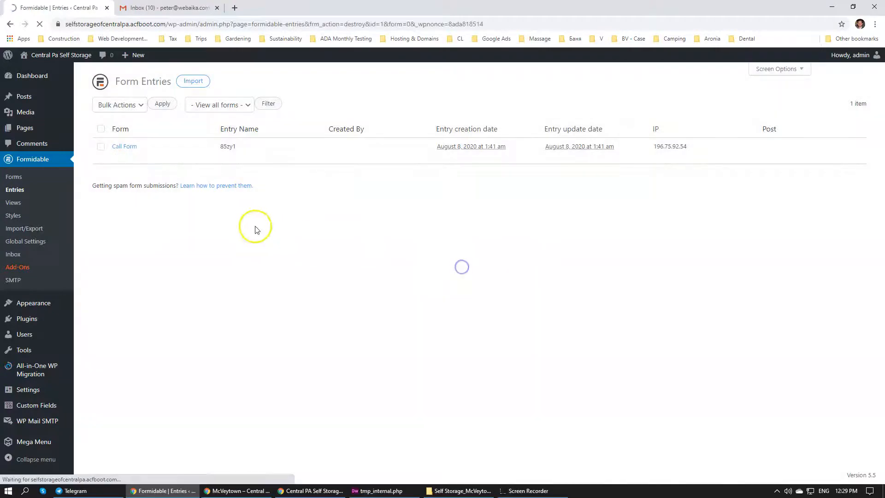
click(29, 160)
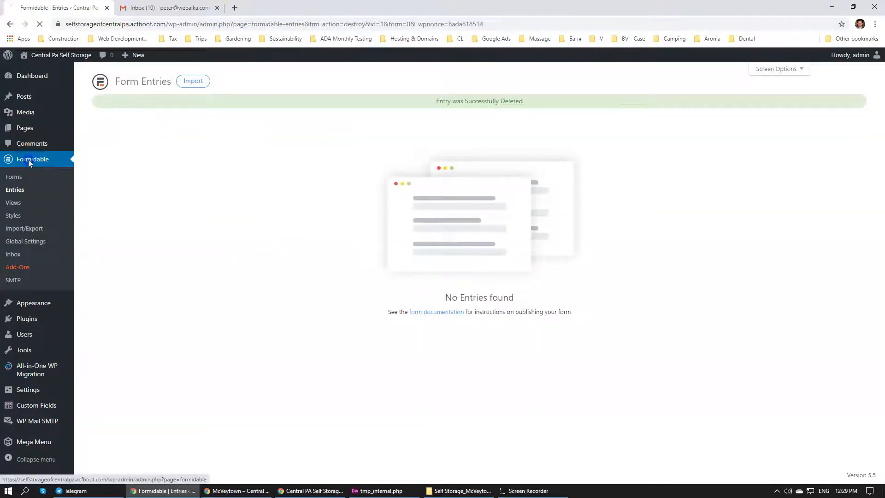
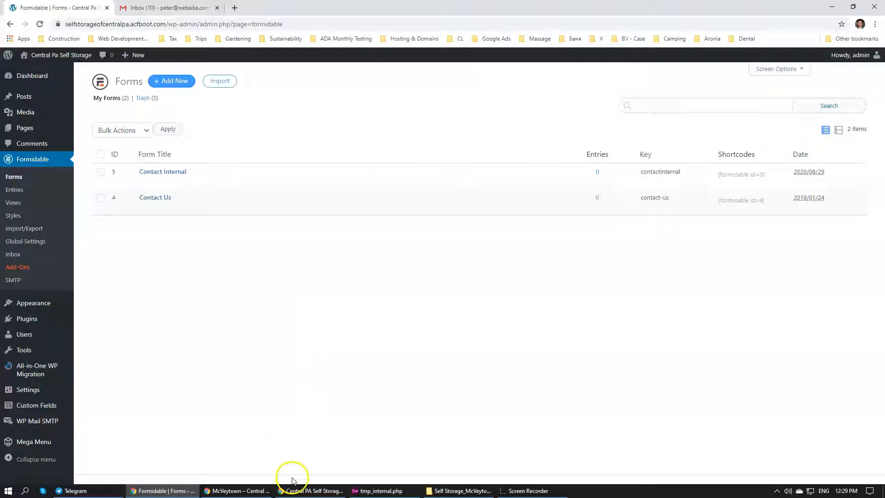
Reload the McVeytown page in the incognito browser window and examine its unit sizes, photos, Request a Unit form and map
click(254, 492)
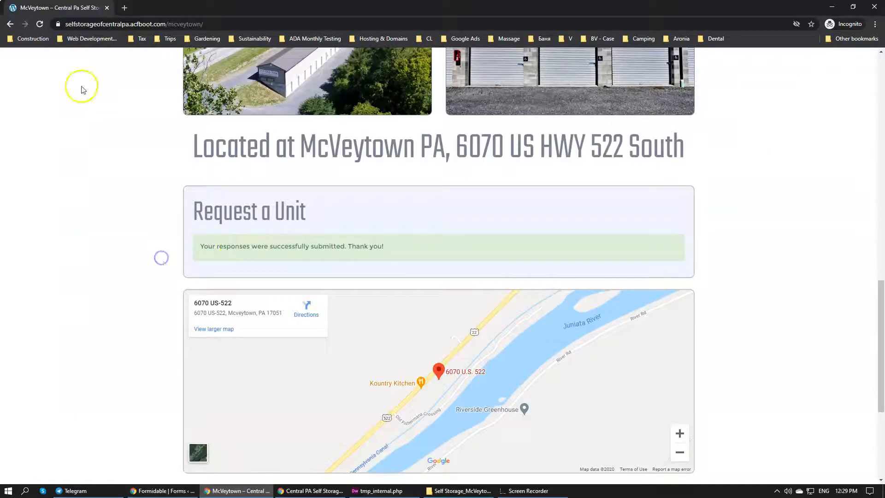
click(242, 24)
key(Return)
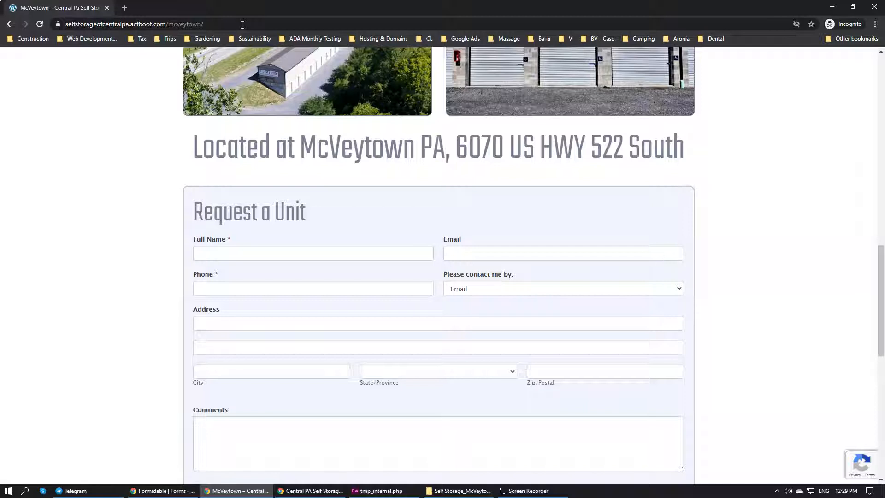
scroll(258, 120, down, 10)
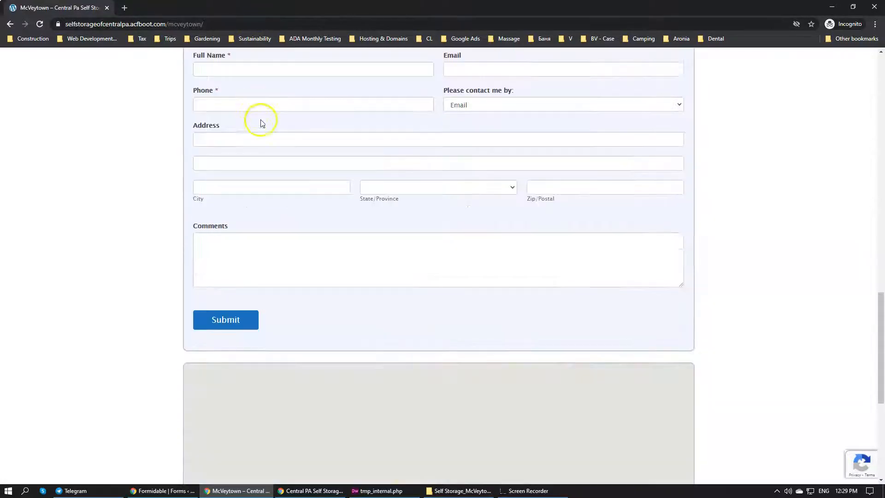
scroll(304, 143, up, 15)
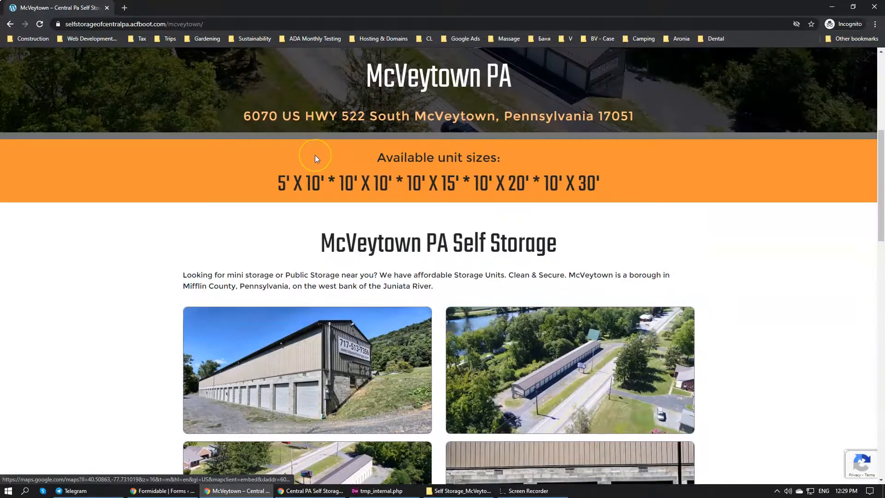
scroll(315, 158, down, 4)
scroll(341, 175, up, 10)
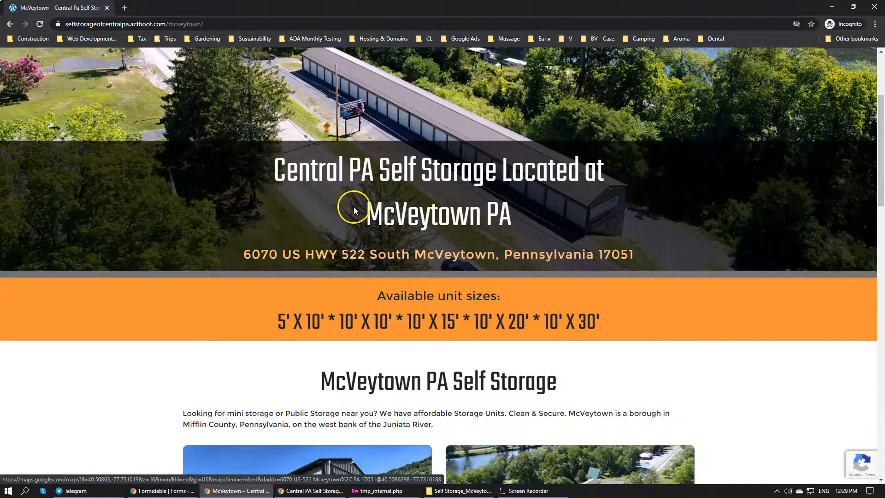
scroll(355, 206, down, 10)
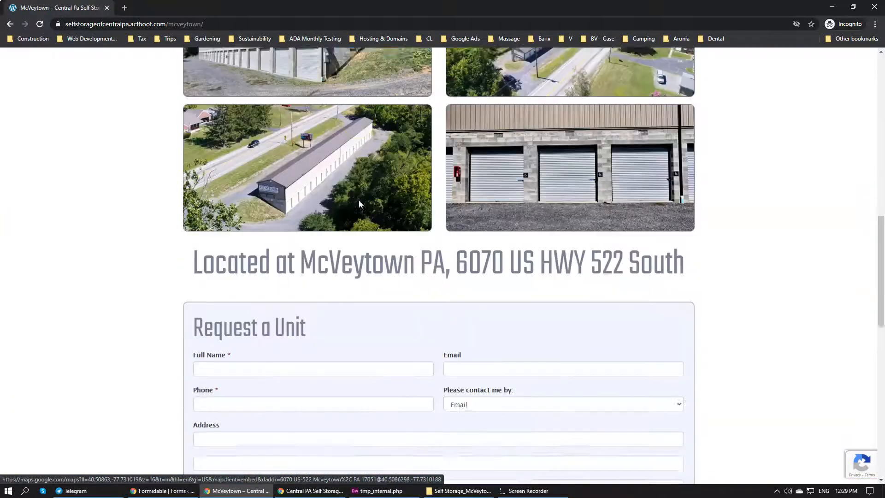
scroll(360, 204, down, 8)
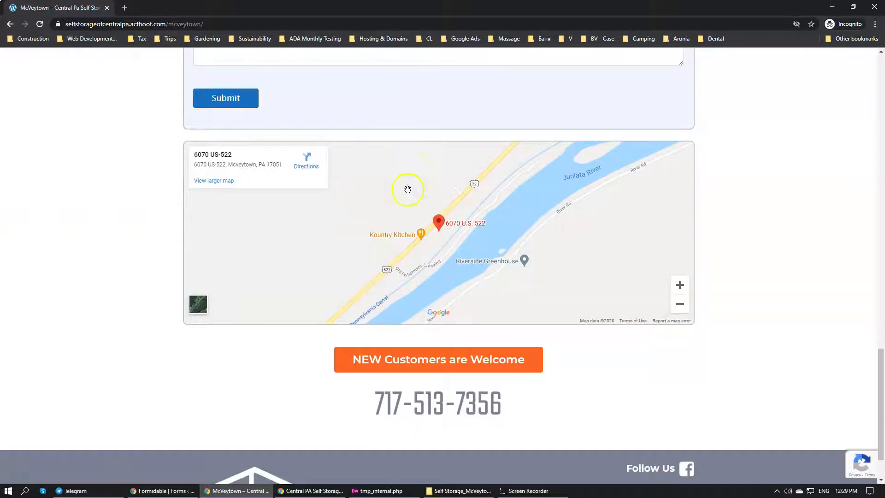
scroll(407, 190, up, 8)
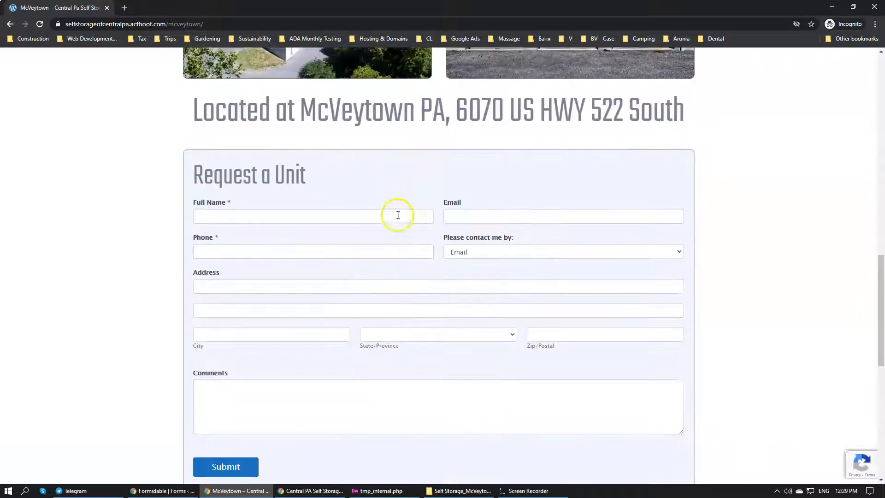
Switch to tmp_internal.php in Dreamweaver and remove the blank line before the CFB END comment
click(380, 490)
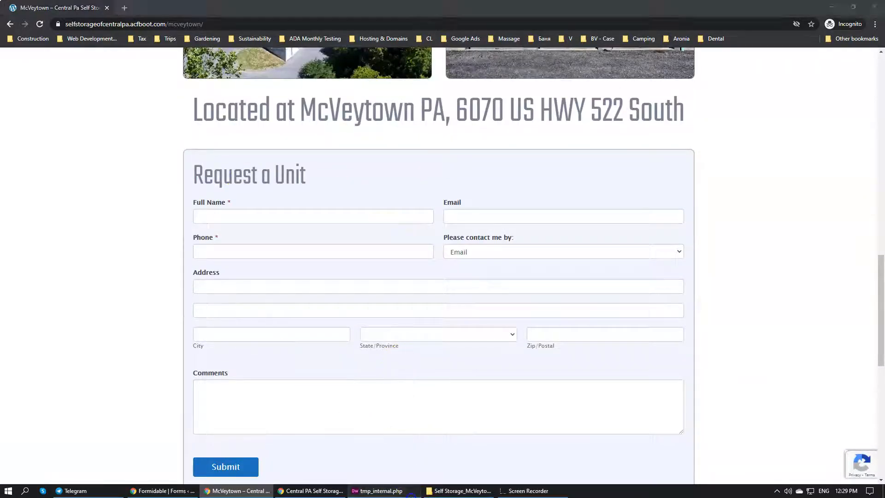
scroll(263, 221, down, 2)
drag(422, 296, 163, 87)
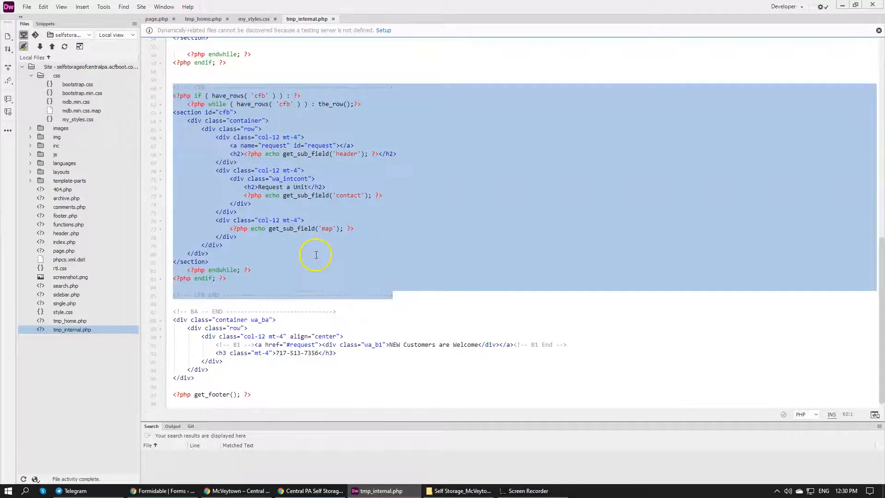
click(316, 255)
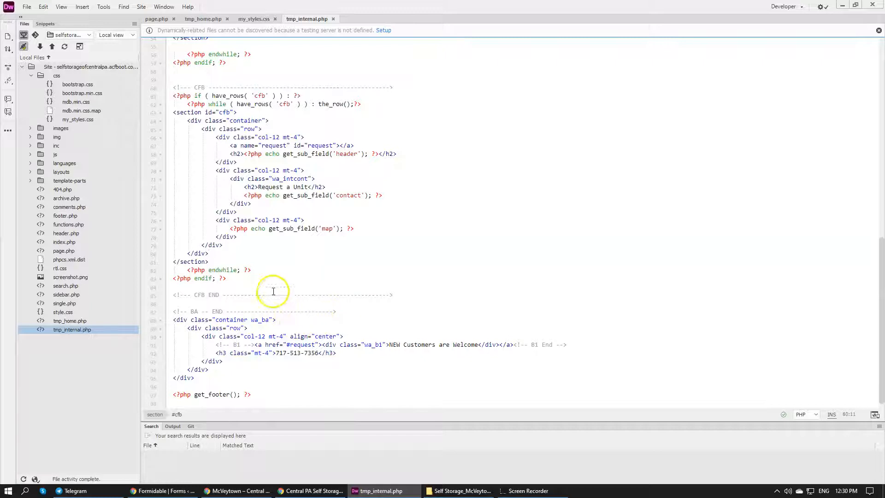
click(89, 330)
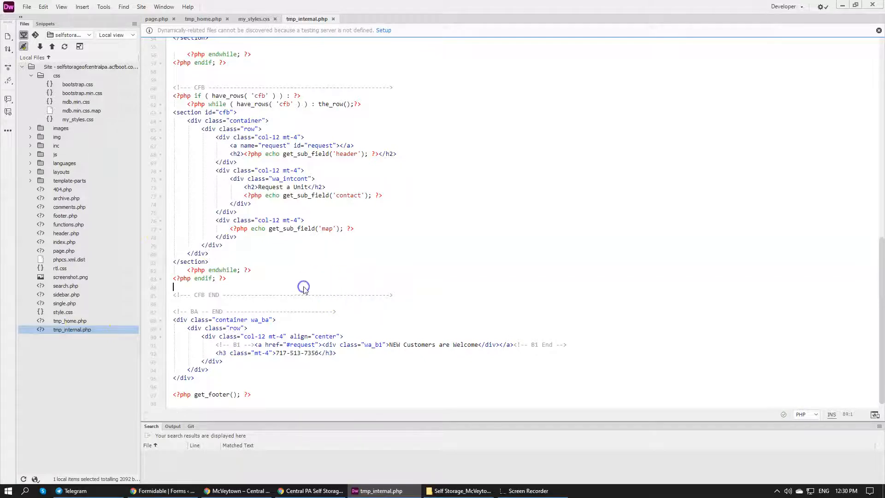
key(BackSpace)
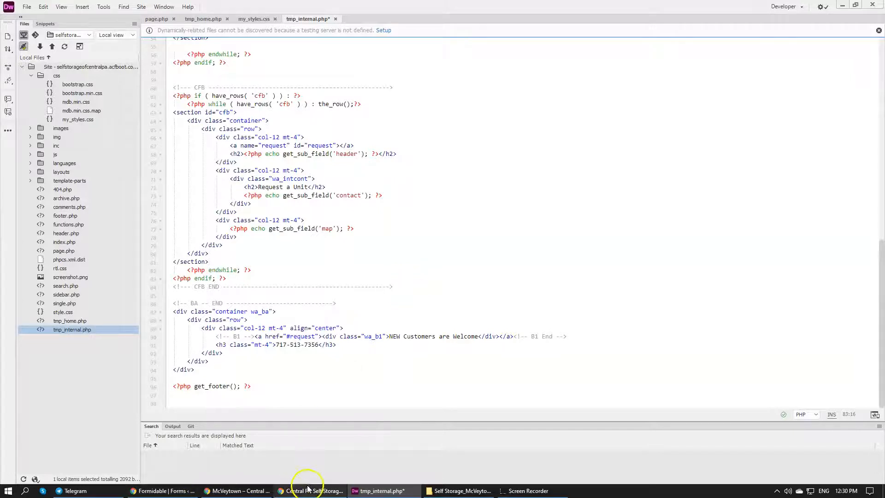
Switch to the WordPress admin window in Chrome and load acfboot.com in a new tab
click(227, 492)
click(147, 489)
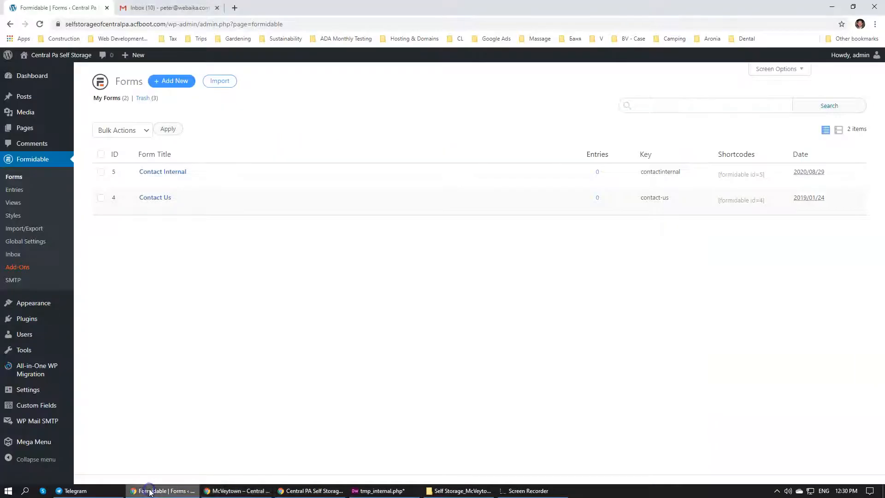
key(ctrl+Tab)
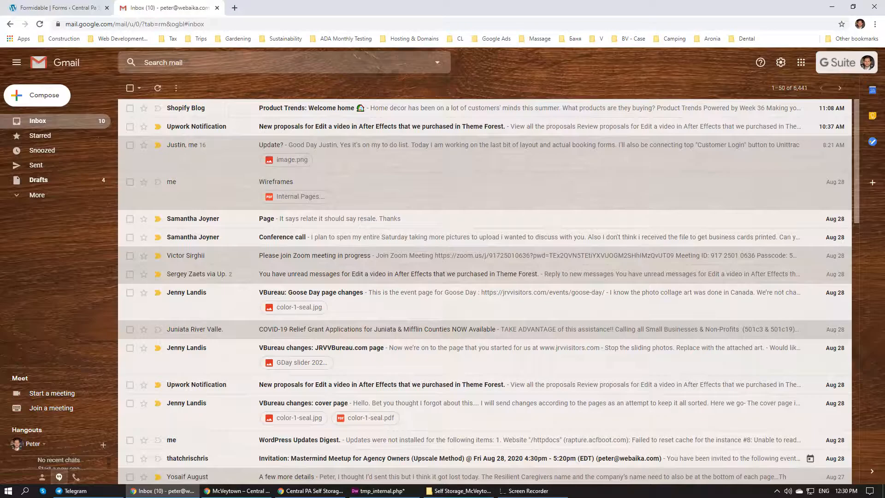
click(241, 7)
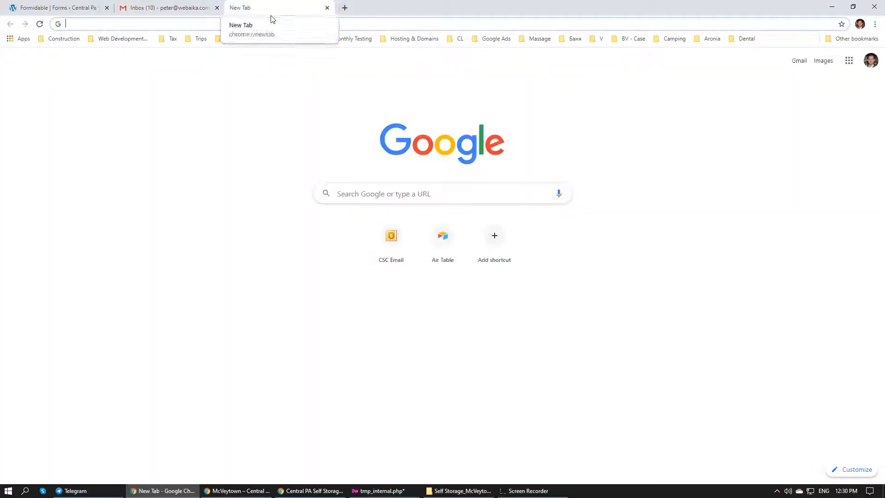
text(w)
key(BackSpace)
key(BackSpace)
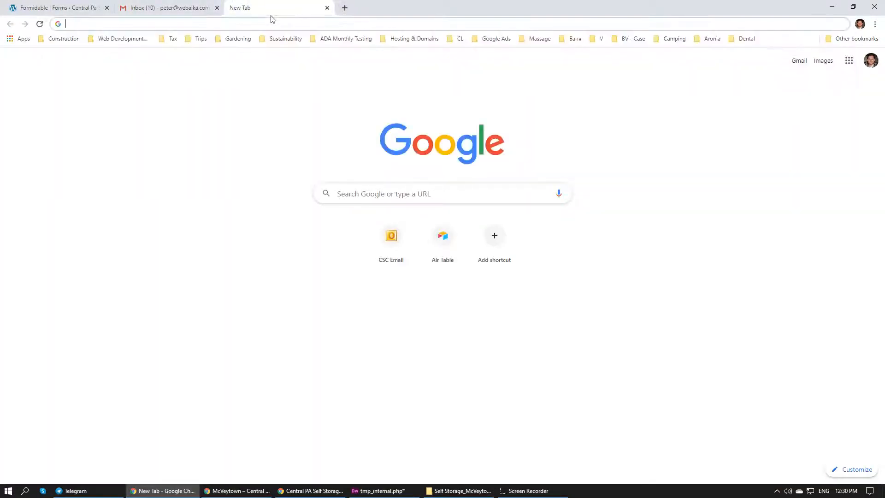
text(ac)
key(Return)
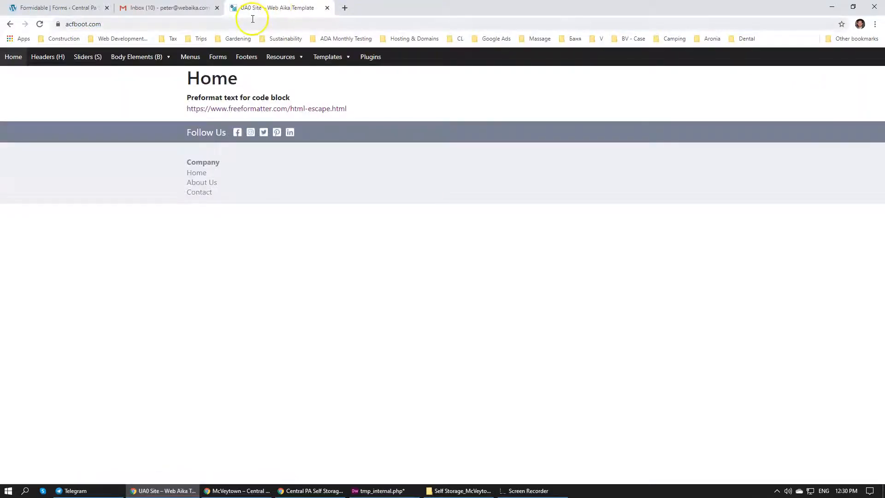
Open the acfboot.com/wp-admin login page and go to its username and password fields
click(148, 27)
click(175, 26)
text(/w)
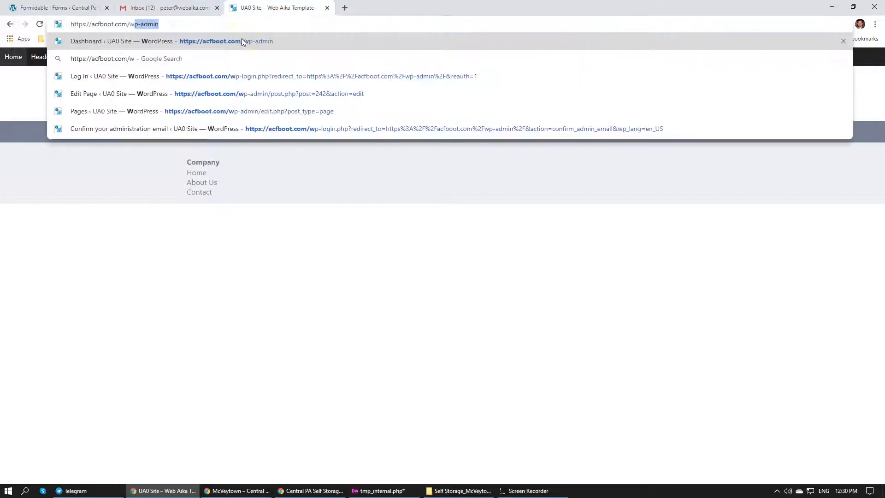
click(241, 40)
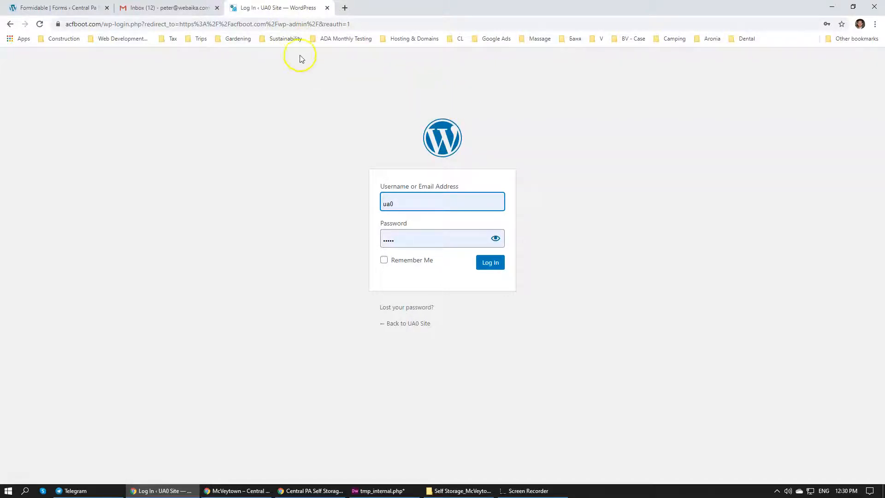
click(396, 200)
click(408, 249)
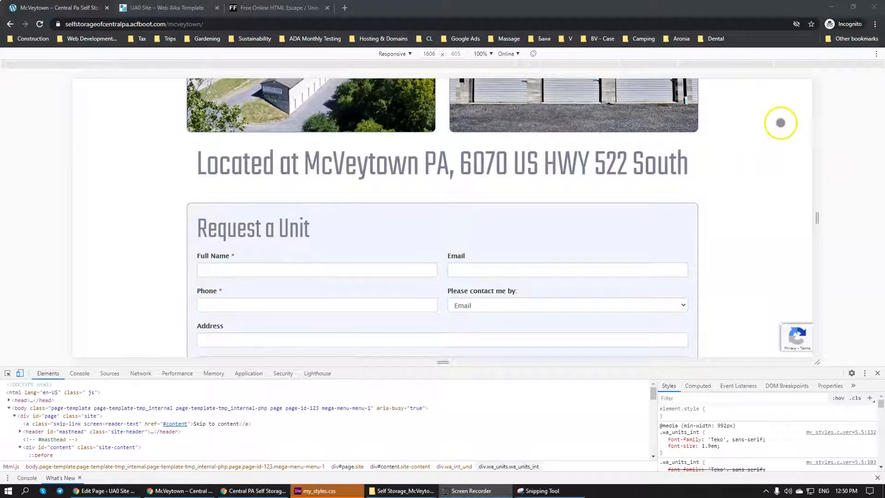
Narrow the responsive preview of the McVeytown page to a width of 320 px
scroll(751, 128, down, 7)
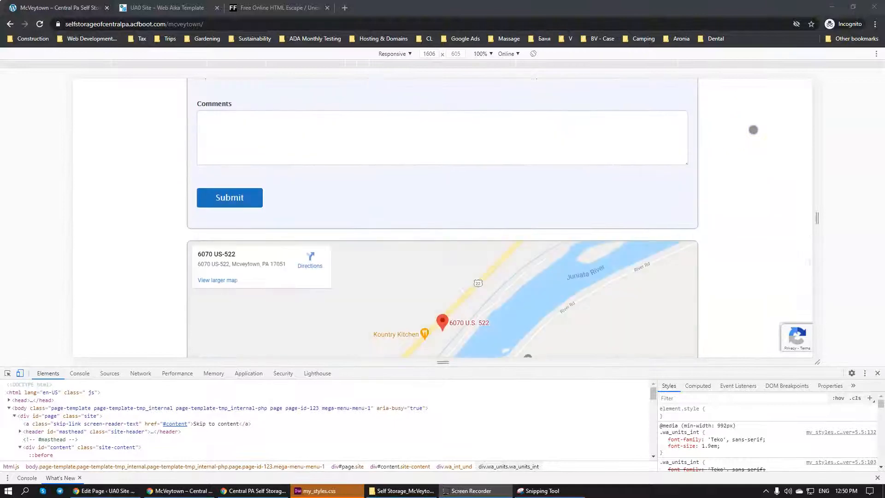
scroll(751, 129, up, 8)
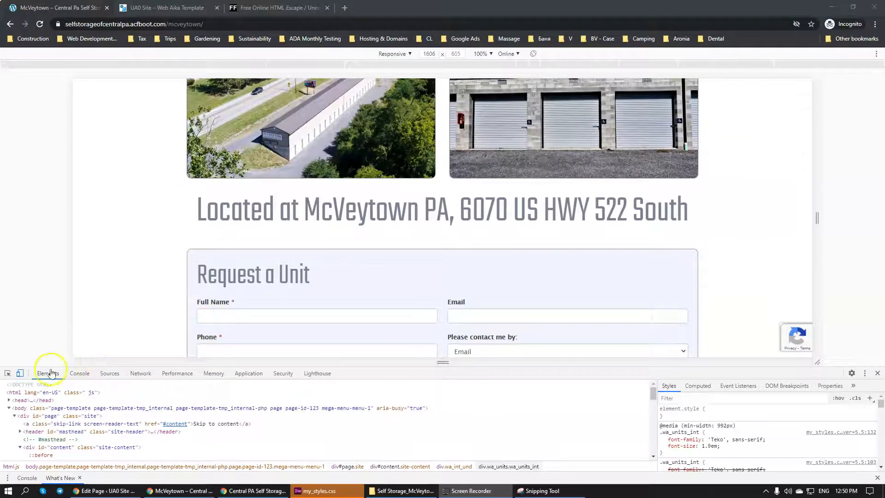
drag(821, 210, 556, 236)
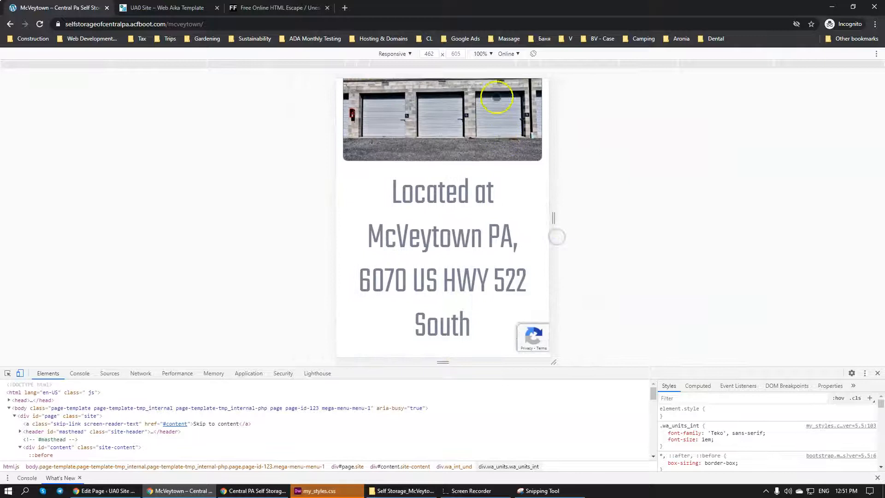
click(497, 65)
Examine how the location heading, Request a Unit form, map and customer banner fit at the 320 px mobile width
scroll(457, 181, down, 2)
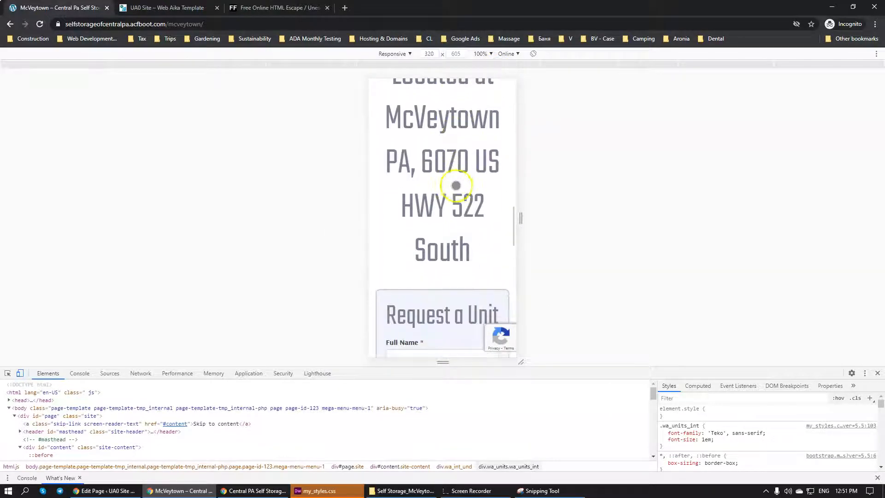
scroll(456, 187, up, 3)
scroll(443, 210, down, 3)
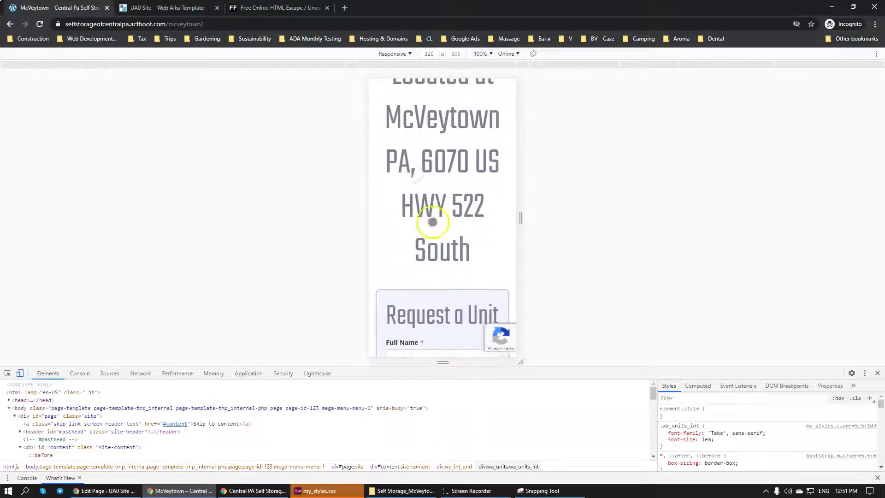
scroll(446, 196, down, 10)
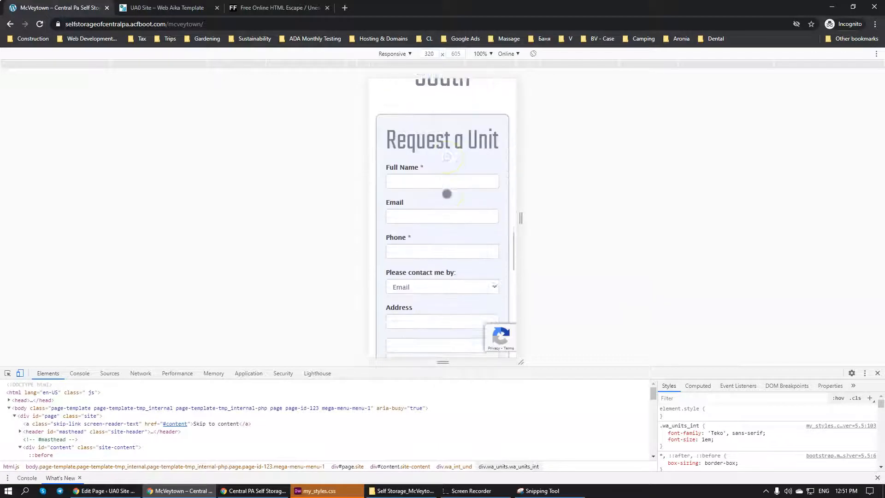
scroll(446, 193, down, 4)
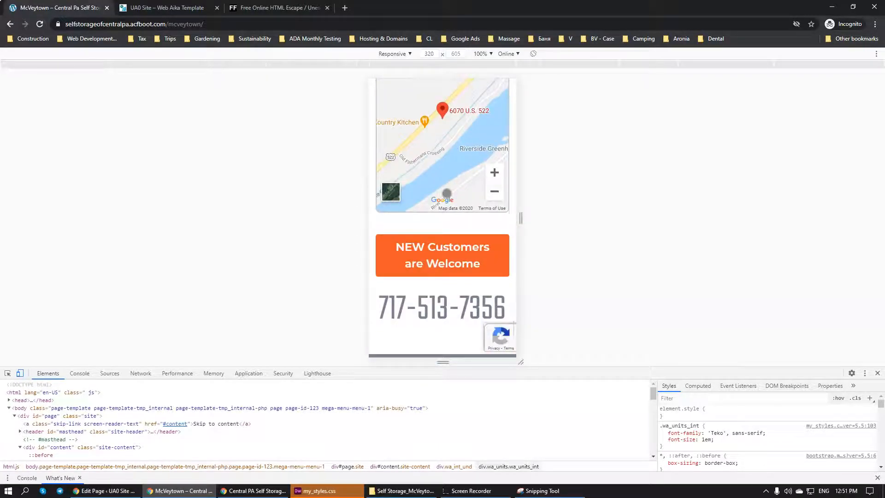
scroll(480, 201, up, 2)
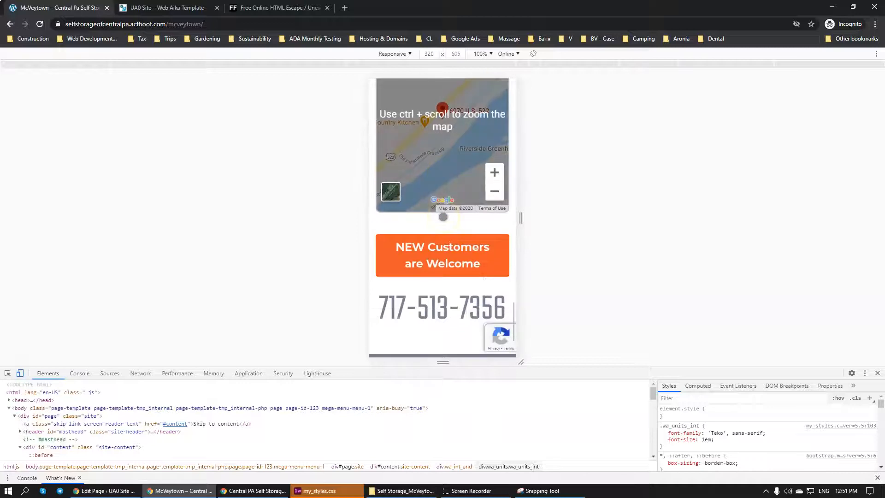
scroll(458, 233, up, 7)
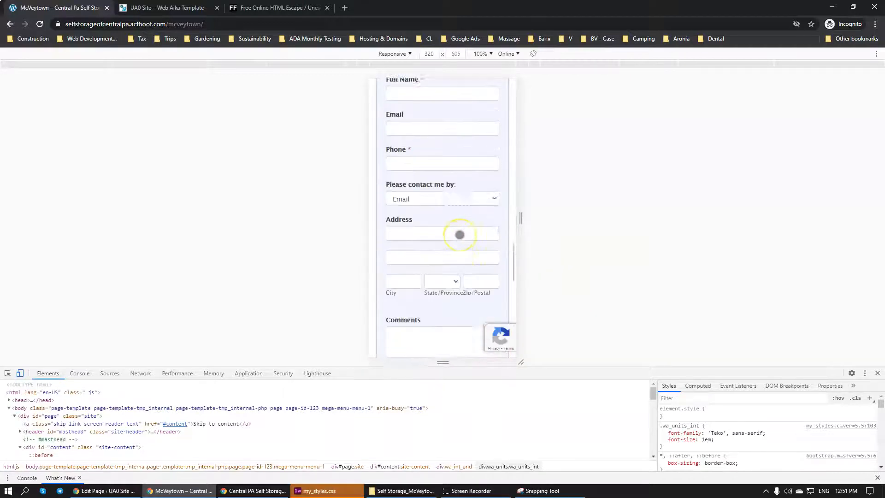
scroll(456, 166, up, 2)
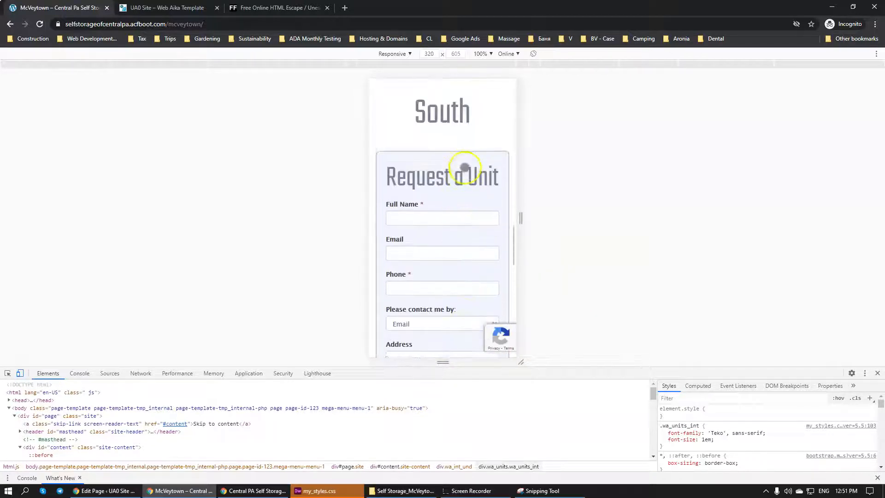
scroll(470, 223, up, 3)
scroll(461, 203, up, 2)
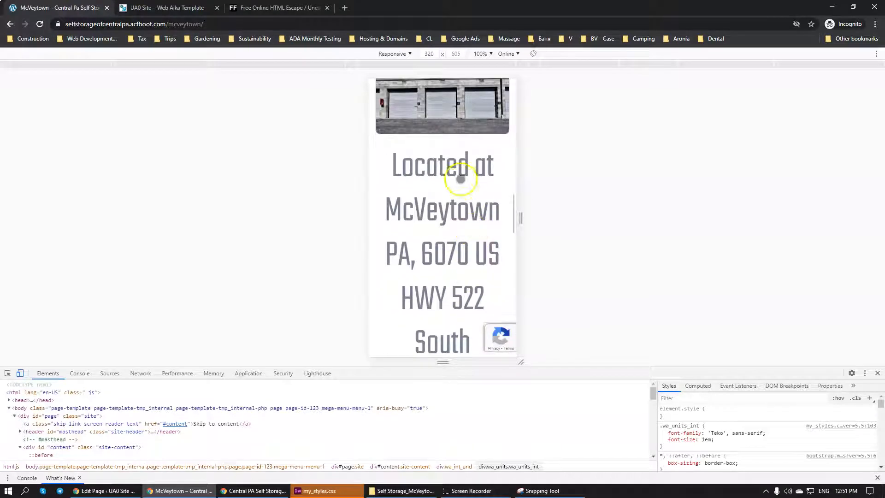
scroll(419, 265, down, 3)
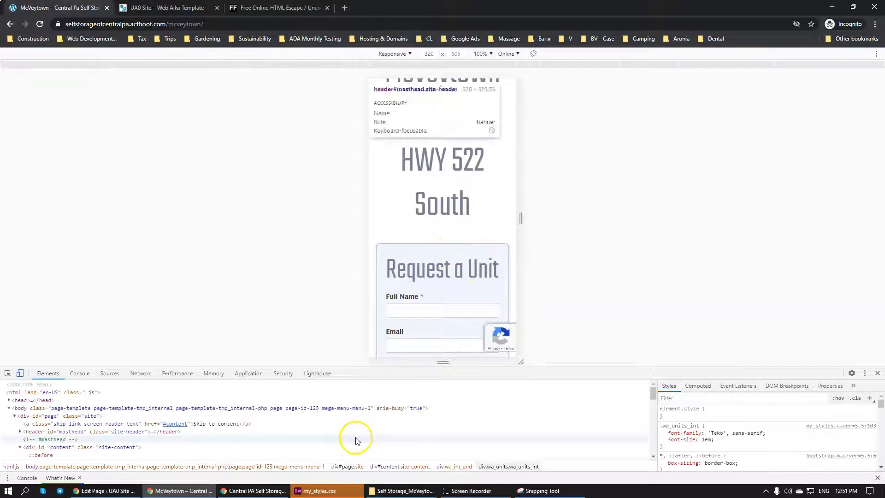
Switch to my_styles.css in Dreamweaver and copy the SA section's media query blocks from 576px through 1200px
click(315, 490)
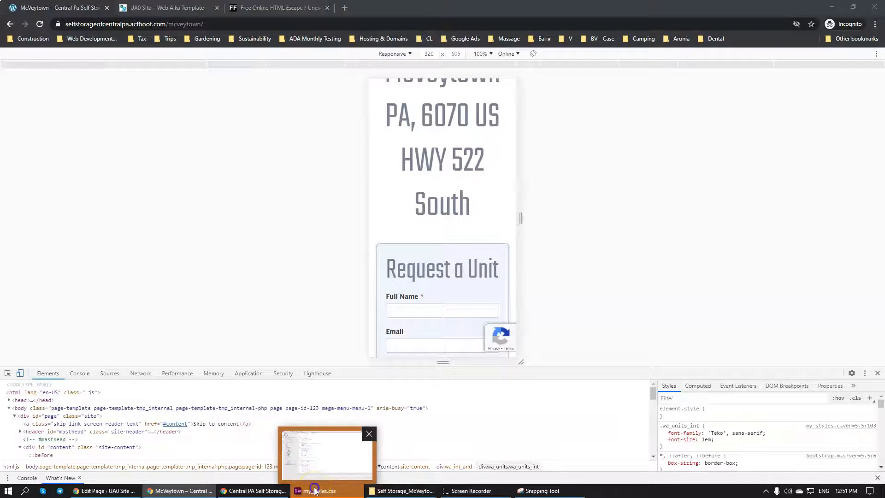
scroll(275, 304, down, 3)
scroll(275, 305, down, 3)
scroll(250, 372, down, 3)
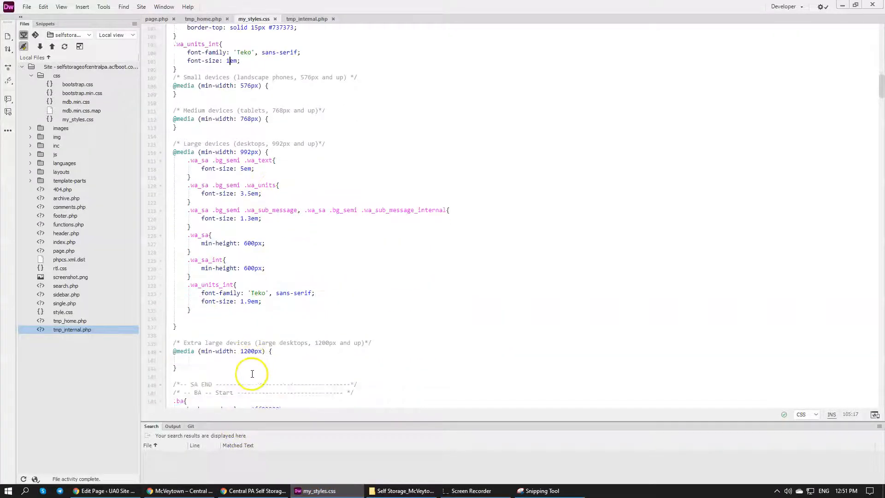
drag(191, 315, 169, 126)
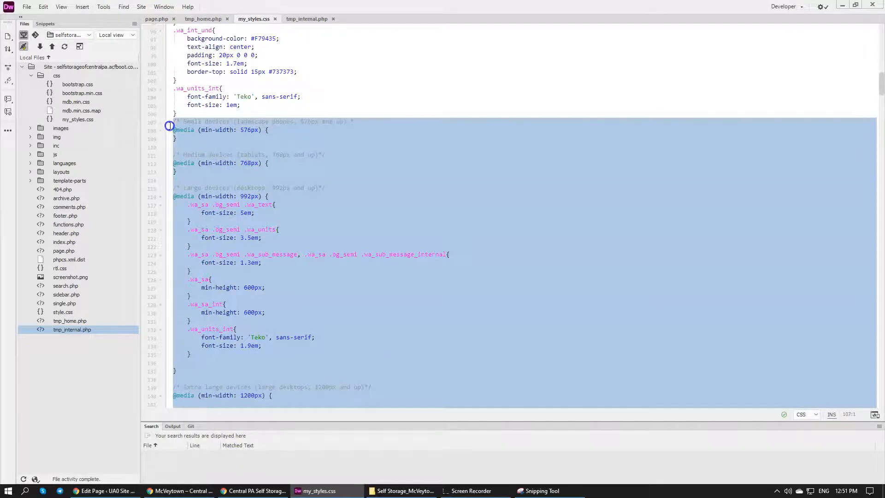
click(245, 172)
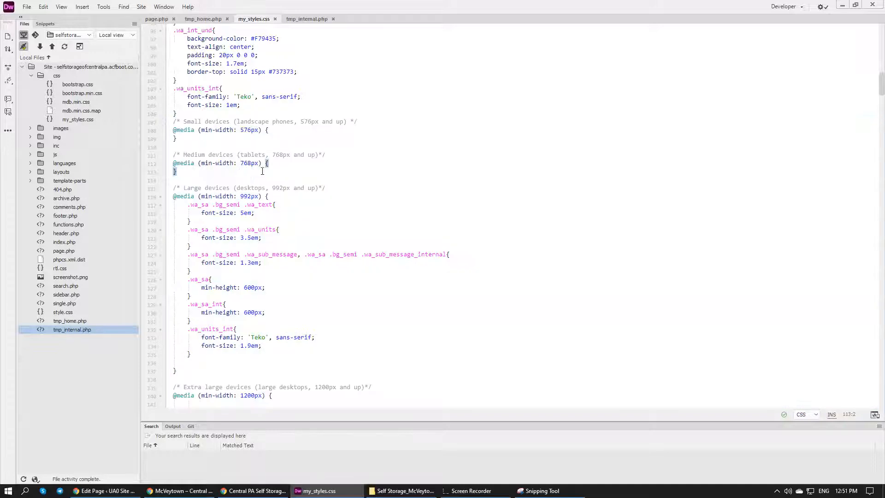
Paste the copied media query blocks into the CFB section, below the #cfb .wa_intcont h2 rule
scroll(262, 172, down, 15)
scroll(264, 173, down, 20)
scroll(265, 174, down, 2)
scroll(265, 173, down, 2)
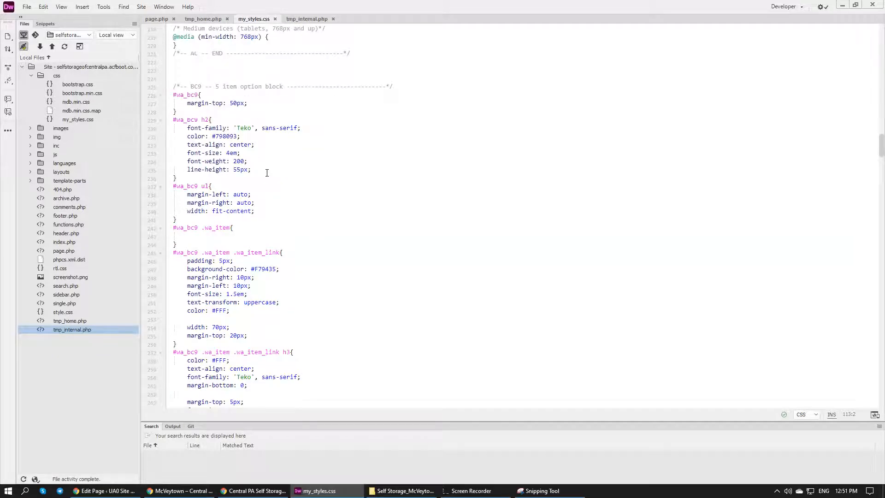
scroll(267, 173, down, 20)
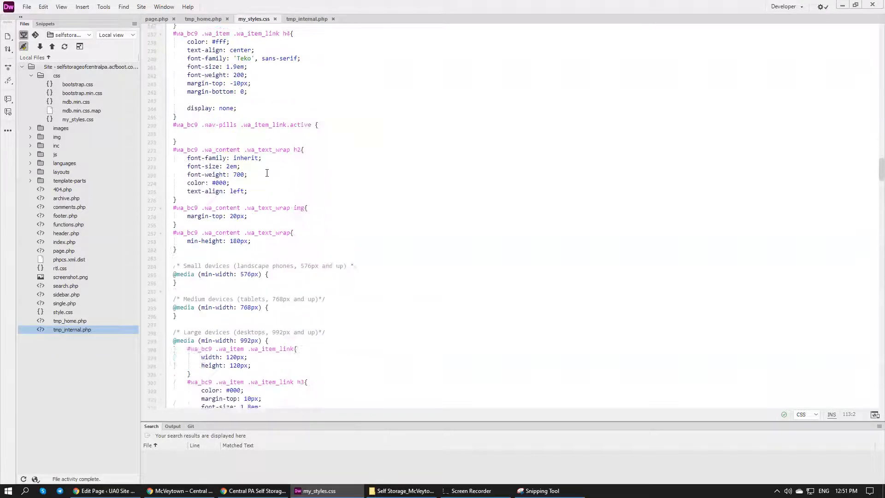
scroll(266, 173, down, 20)
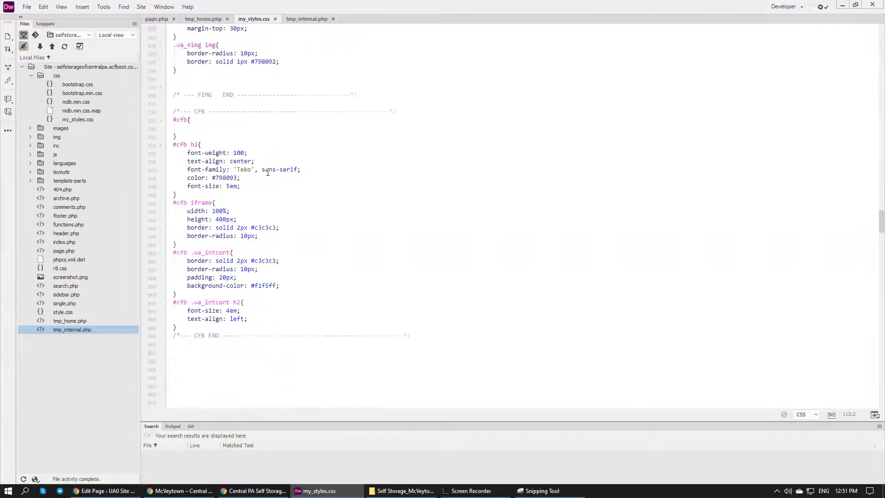
scroll(268, 172, down, 3)
click(275, 190)
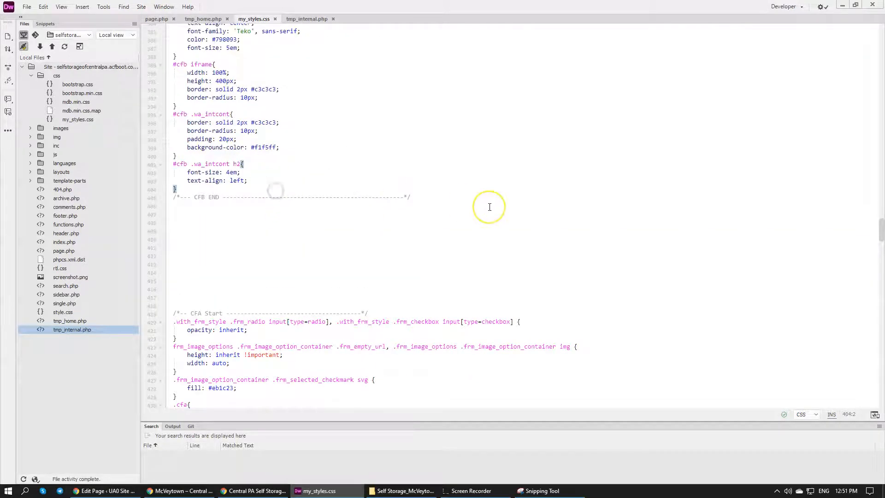
key(Return)
key(ctrl+v)
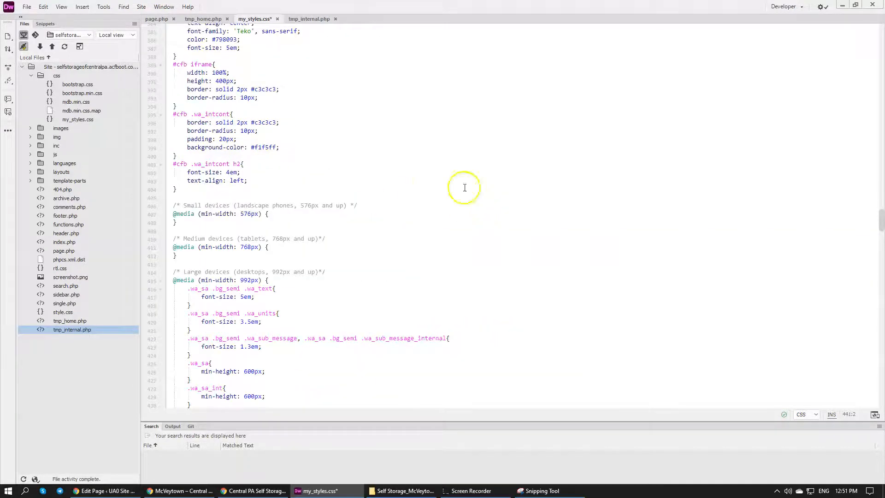
Clear all the .wa_sa, .wa_sa_int and .wa_units_int rules from the CFB section's 992px media query
scroll(332, 276, down, 6)
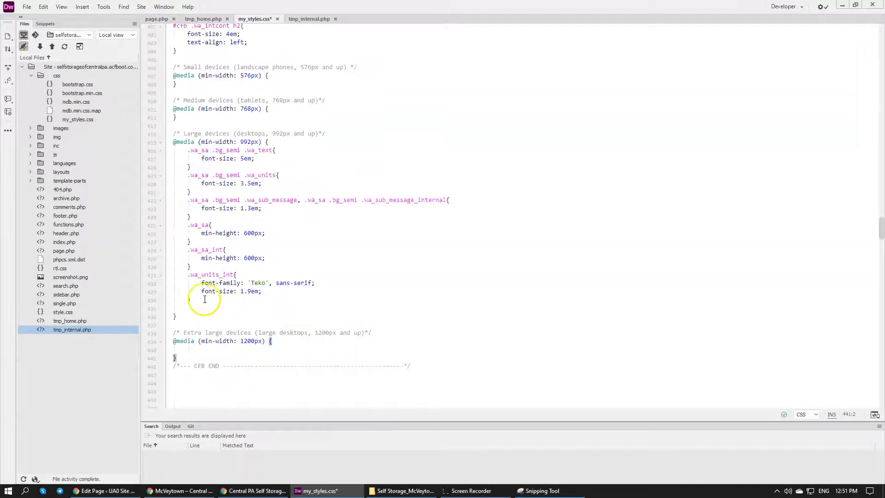
drag(197, 299, 168, 152)
key(BackSpace)
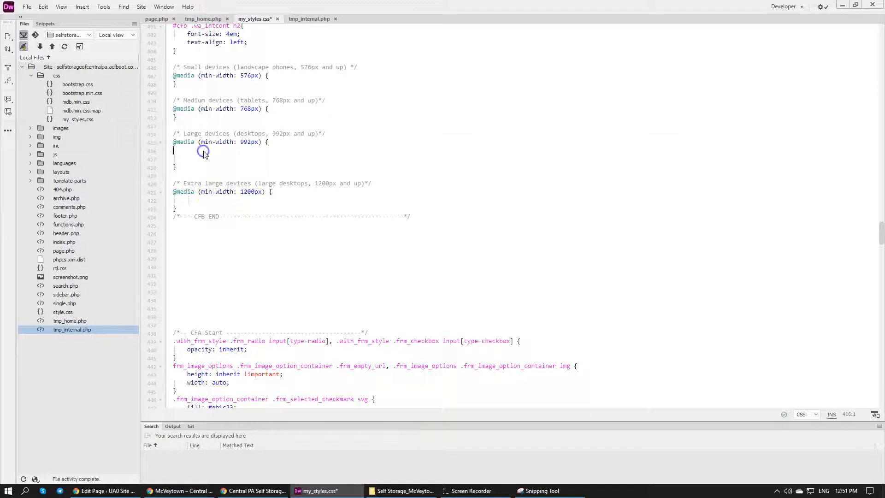
key(BackSpace)
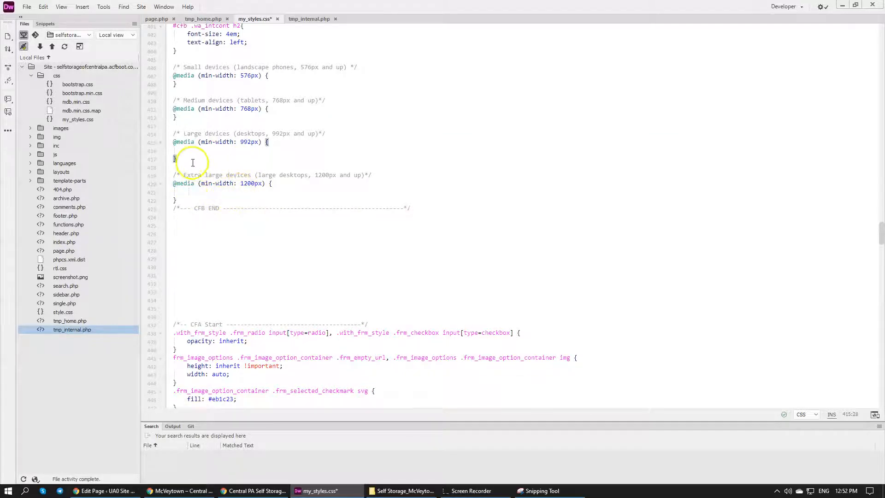
Switch to the McVeytown page in Chrome and inspect the location heading's CSS rule in desktop and 320 px mobile views
scroll(249, 131, up, 4)
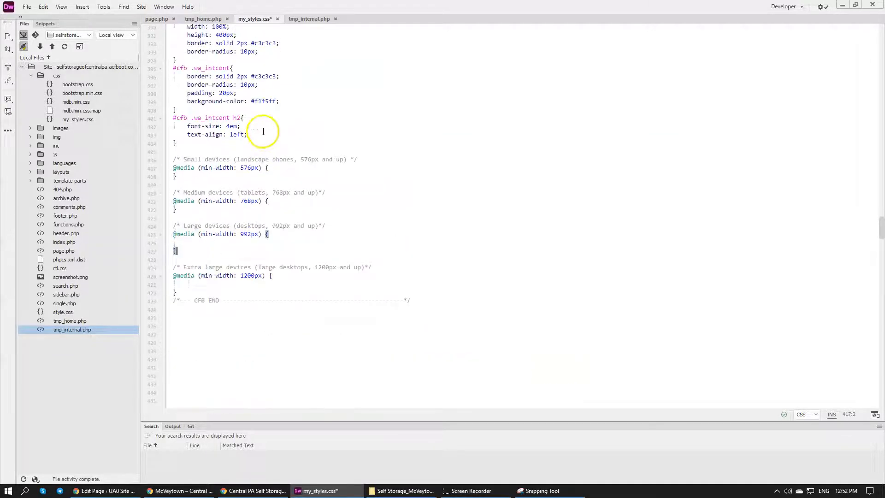
scroll(240, 173, up, 4)
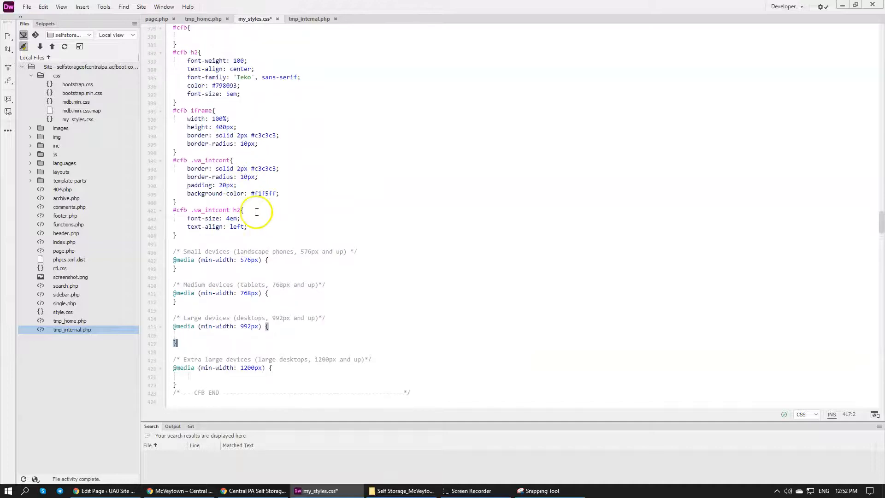
click(212, 489)
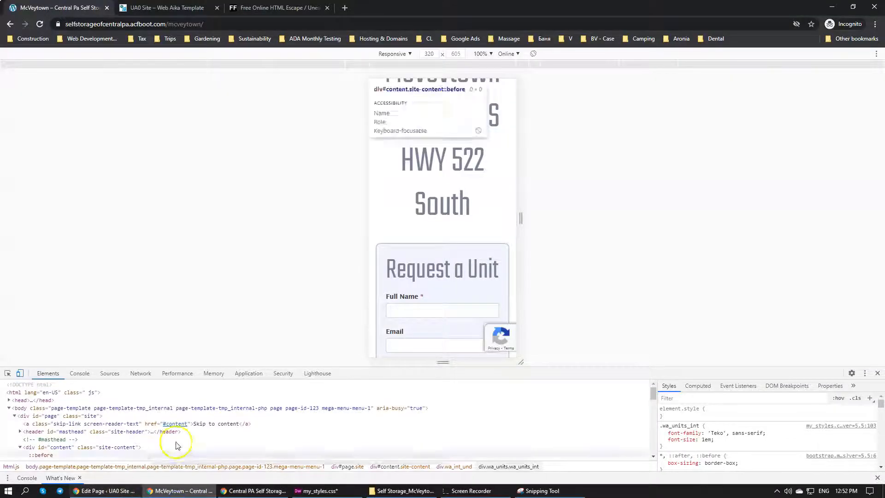
scroll(490, 154, up, 2)
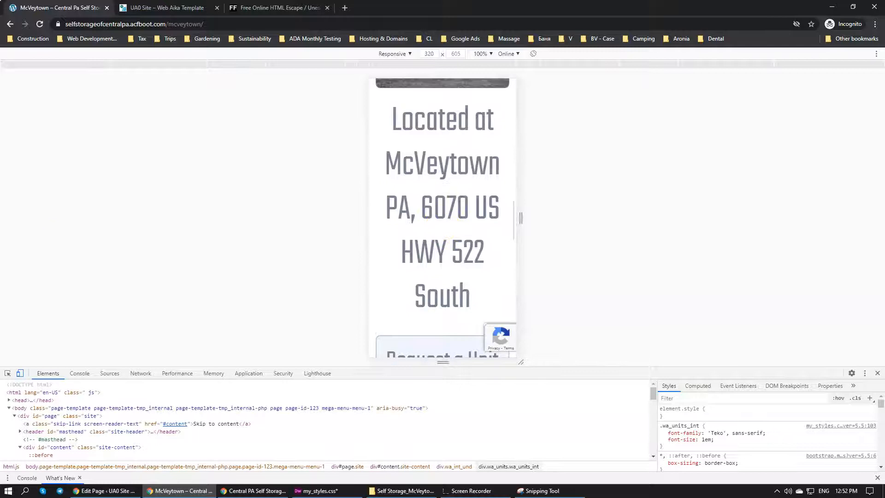
click(20, 373)
click(7, 373)
scroll(355, 179, up, 6)
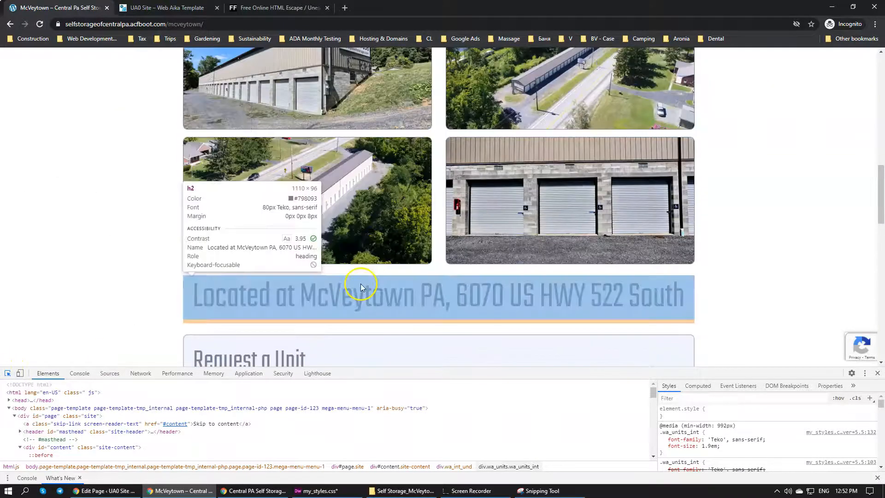
click(361, 295)
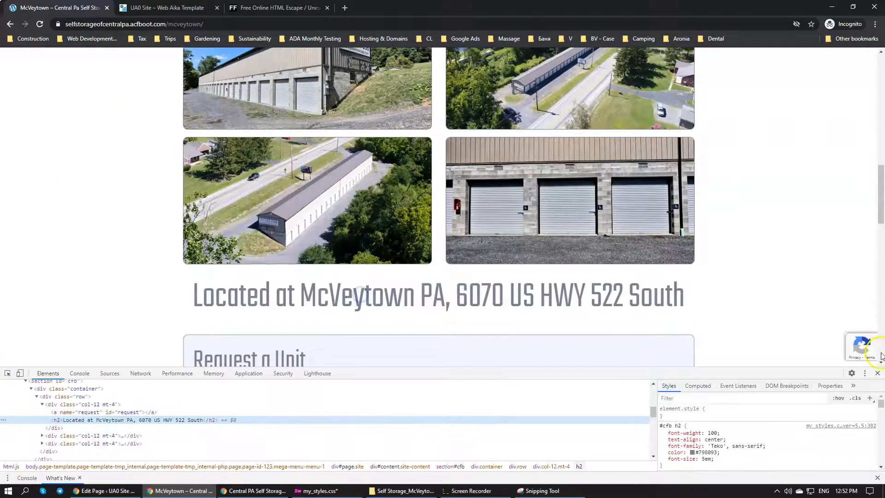
click(20, 372)
scroll(460, 206, down, 3)
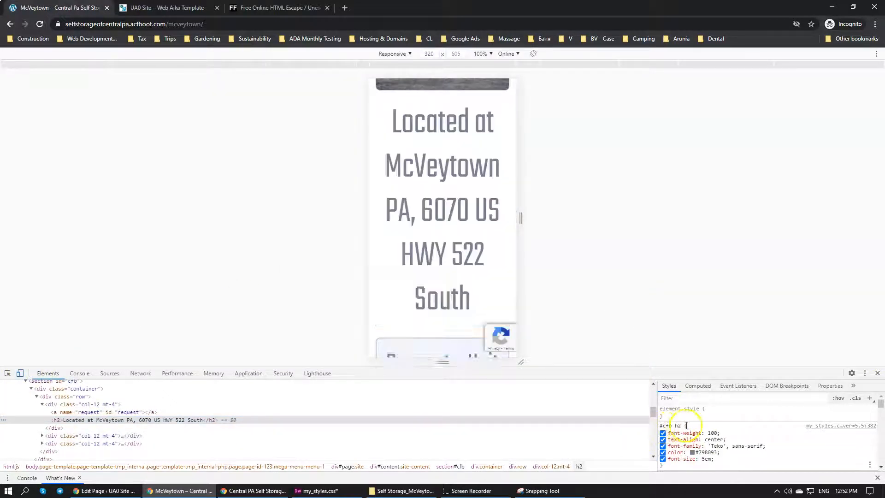
Return to my_styles.css in Dreamweaver and copy the #cfb h2 rule, indented, into the CFB section's 992px media query
click(318, 491)
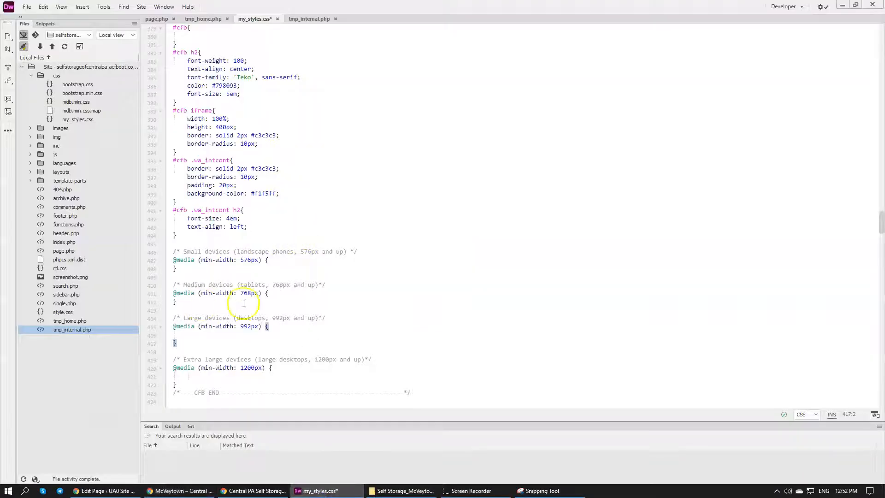
click(264, 333)
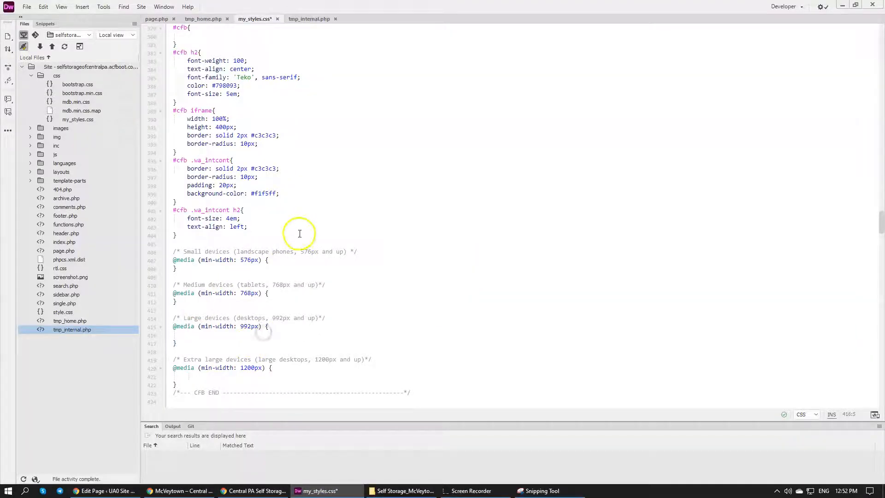
scroll(299, 234, up, 4)
drag(176, 195, 164, 143)
key(ctrl+c)
scroll(265, 230, down, 7)
click(233, 245)
key(ctrl+v)
drag(178, 293, 184, 251)
key(Tab)
click(234, 271)
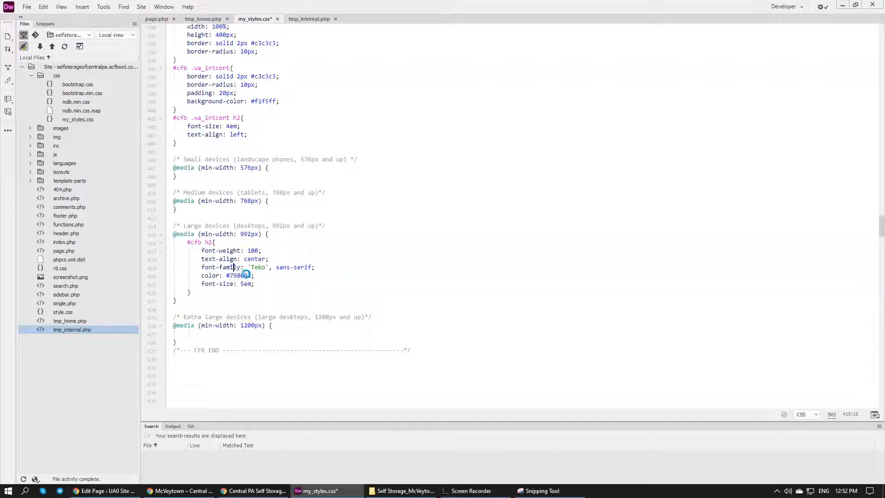
Reduce the #cfb h2 rule in the 992px media query to its 5em font size and save the stylesheet
mouse_move(247, 274)
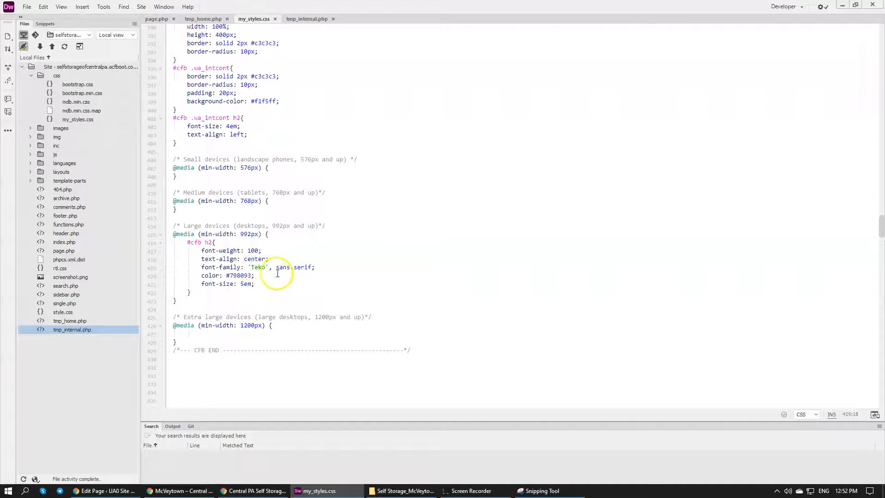
drag(259, 275, 262, 245)
key(BackSpace)
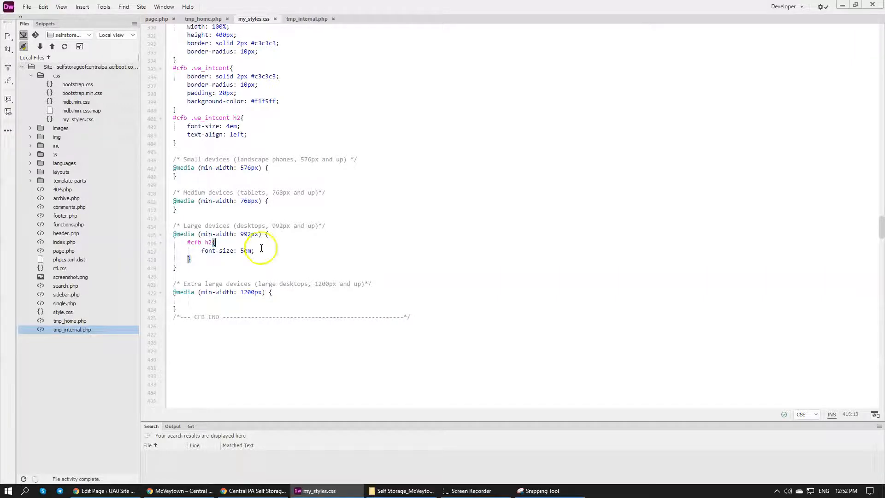
key(ctrl+s)
In Chrome's mobile preview, test the location heading's #cfb h2 font size at 2em and 3em, then settle on 2.5em
click(205, 490)
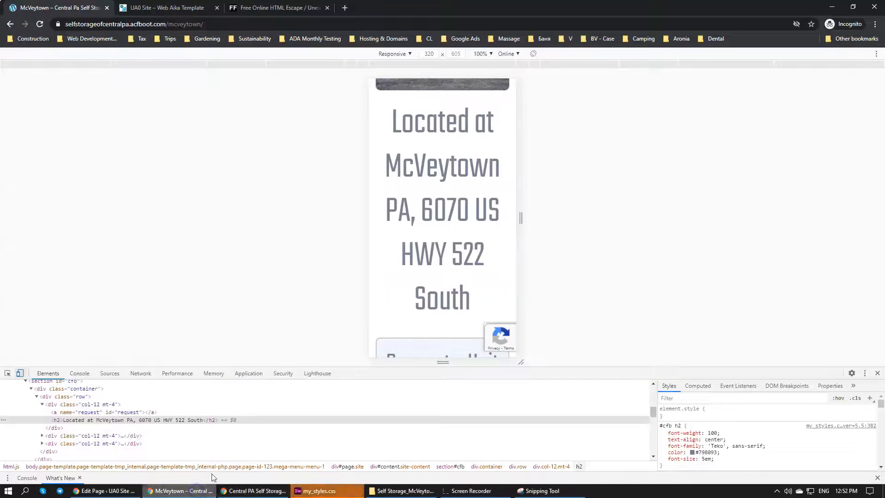
click(8, 373)
click(414, 187)
click(704, 460)
key(BackSpace)
text(2)
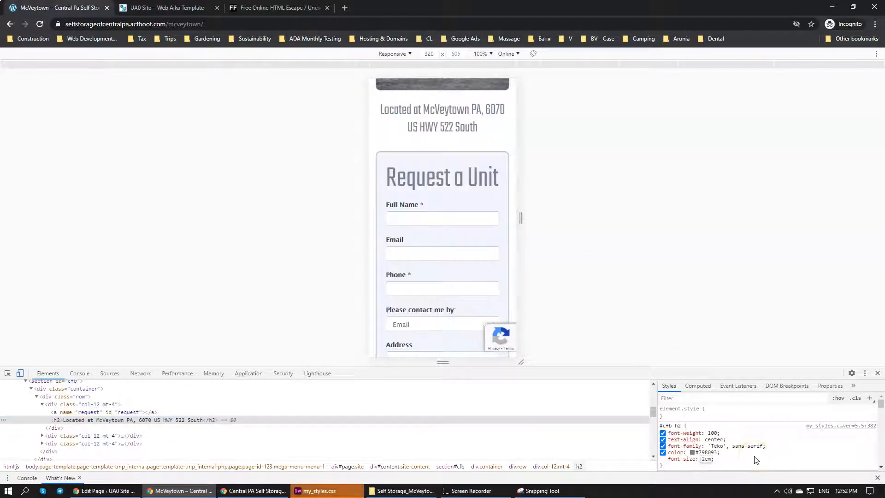
key(BackSpace)
text(3)
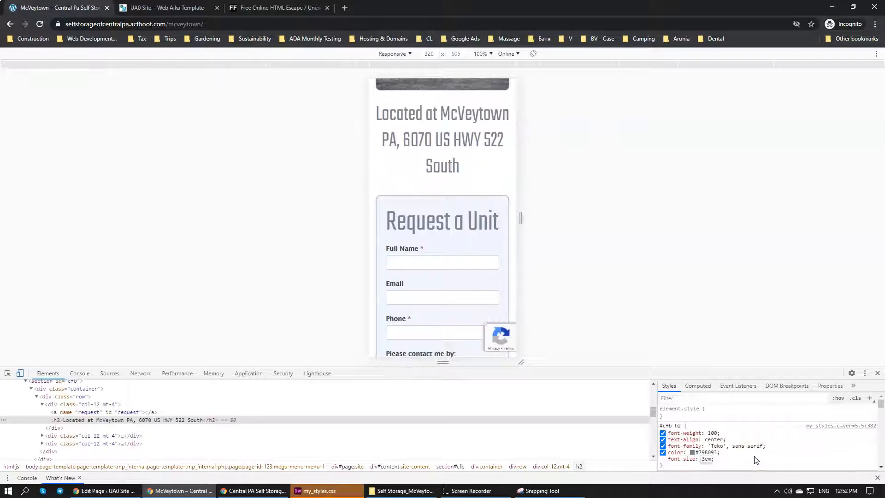
key(BackSpace)
text(2.5)
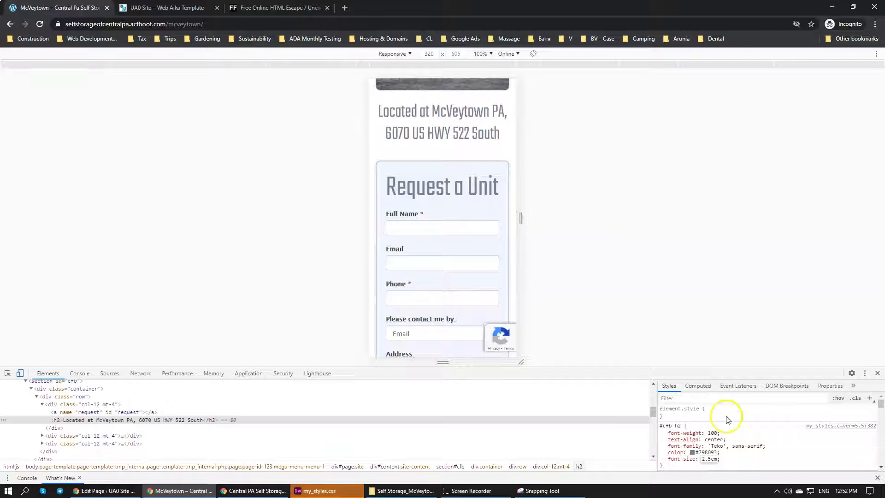
scroll(426, 148, up, 1)
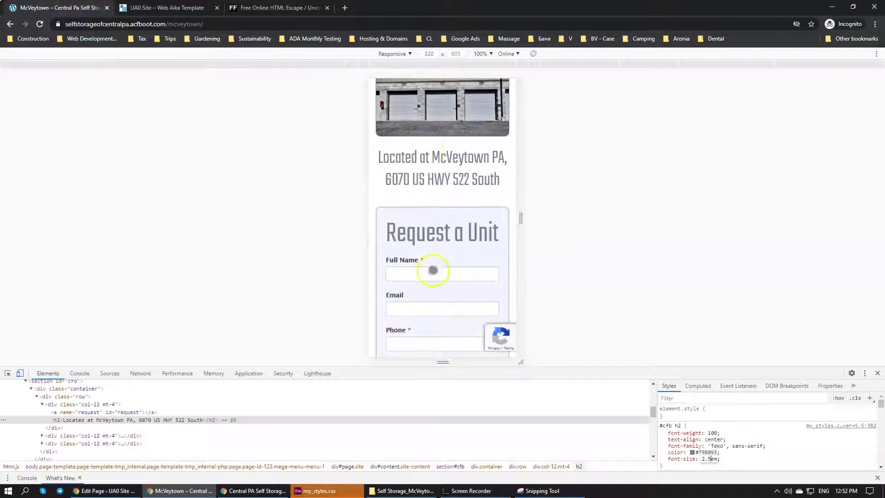
In my_styles.css in Dreamweaver, set the base font size of #cfb h2 to 2.5em and #cfb .wa_intcont h2 to 2em
click(329, 491)
scroll(247, 230, up, 5)
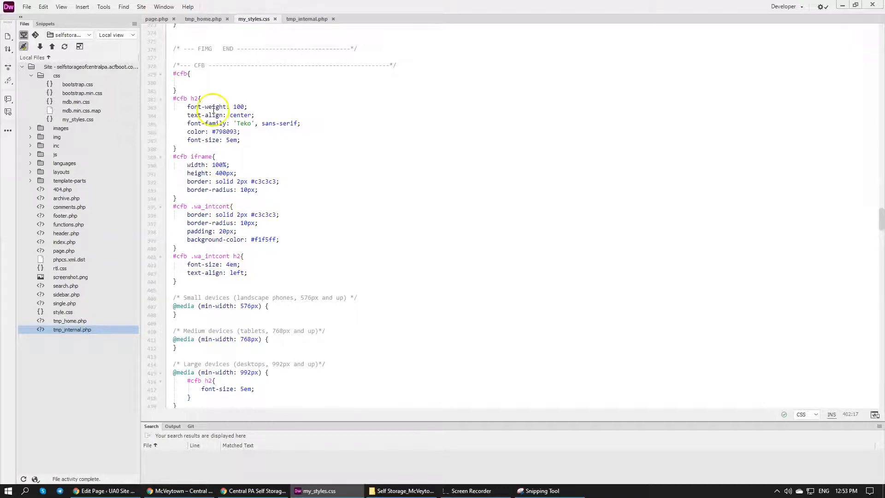
key(BackSpace)
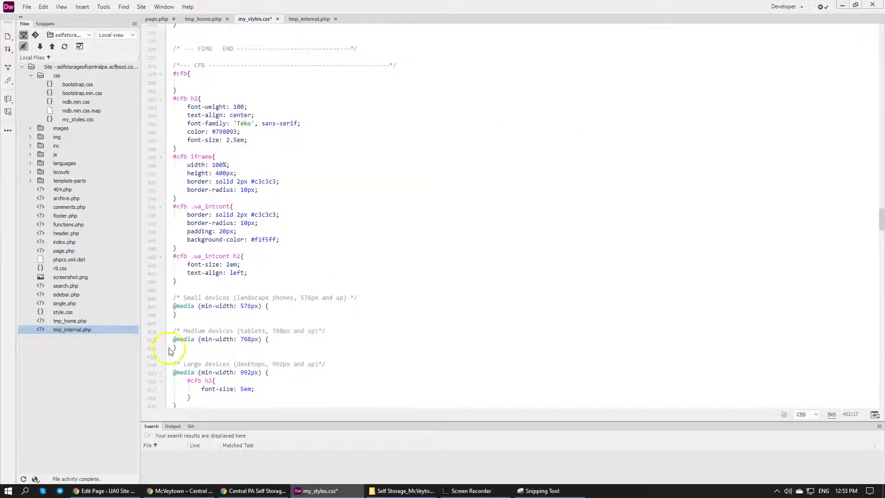
Copy the #cfb .wa_intcont h2 rule into the CFB section's 992px media query and delete its text-align line
drag(176, 280, 164, 260)
key(ctrl+c)
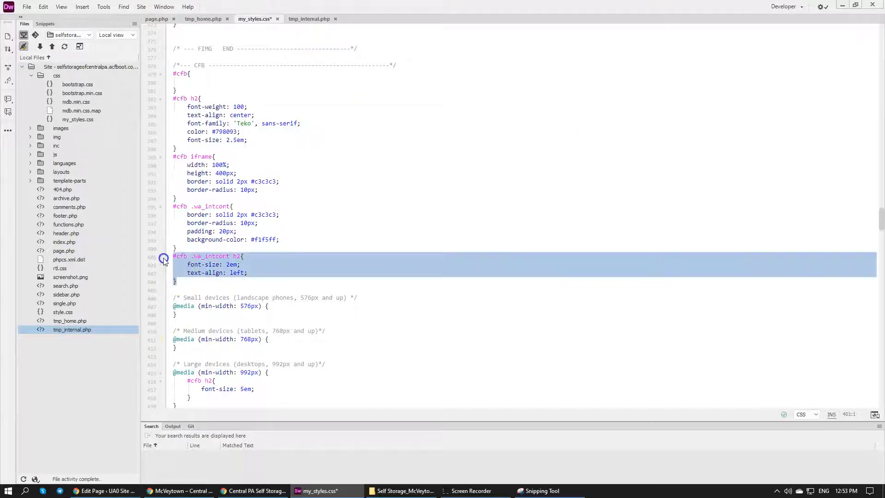
scroll(242, 260, down, 6)
click(247, 260)
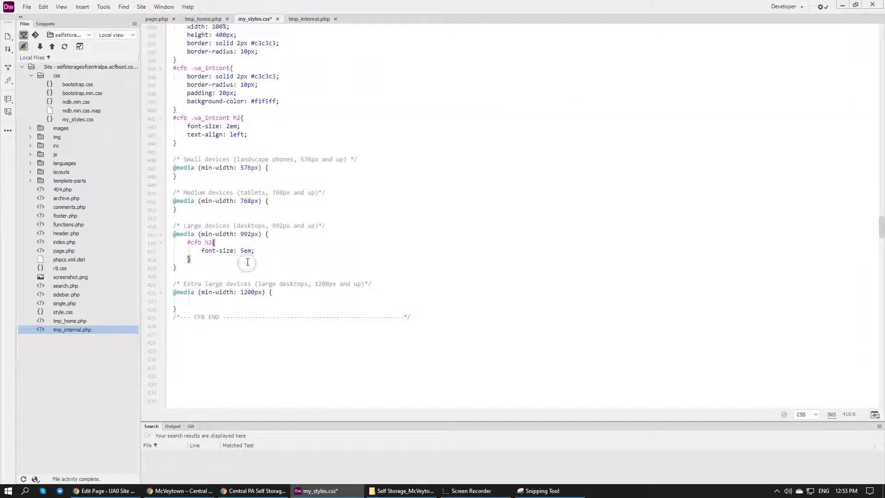
key(Return)
key(ctrl+v)
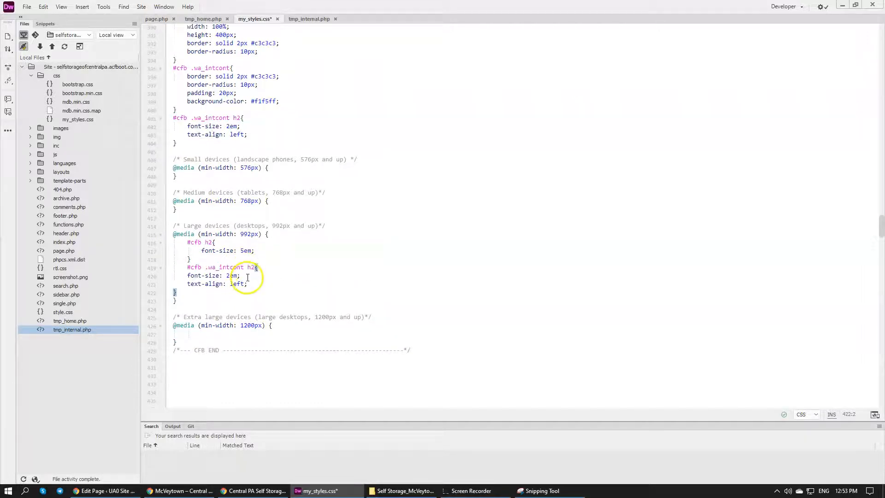
drag(252, 283, 253, 276)
key(BackSpace)
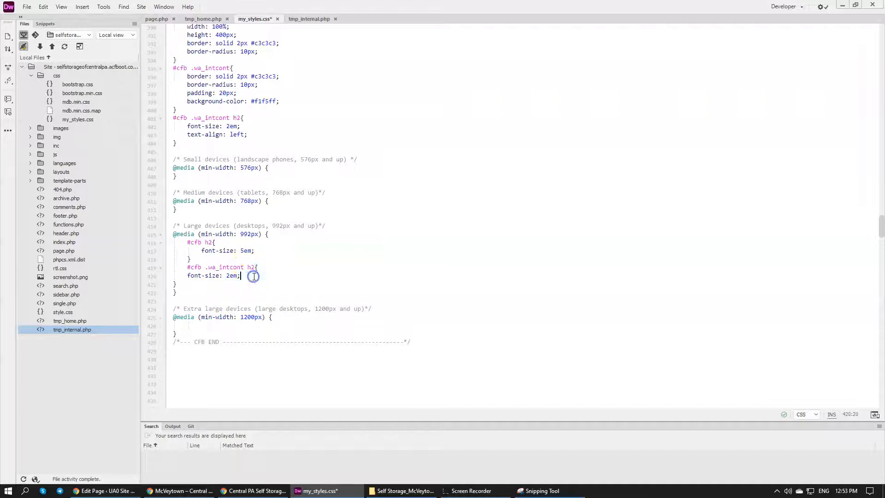
Set the font size of #cfb .wa_intcont h2 in the 992px media query to 4em and save my_styles.css
key(BackSpace)
text(4)
key(ctrl+s)
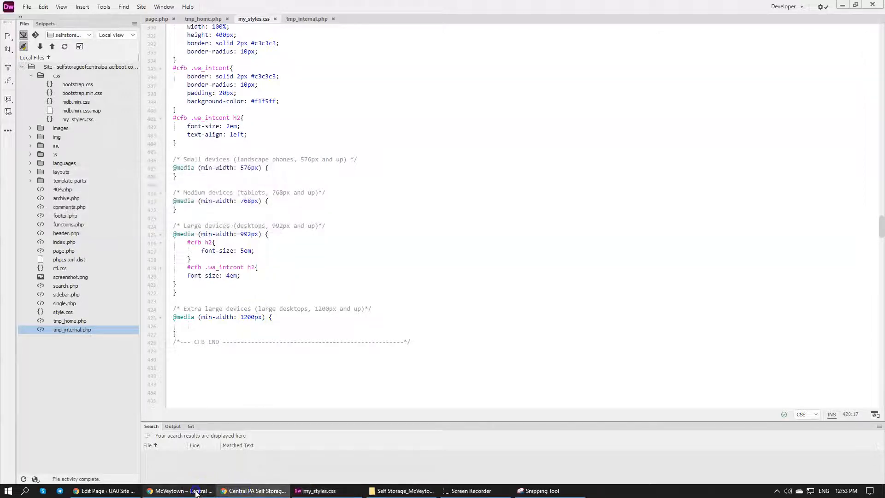
In Chrome's 320-pixel mobile preview, inspect the Request a Unit heading, reload the page and check how both section headings fit
click(184, 490)
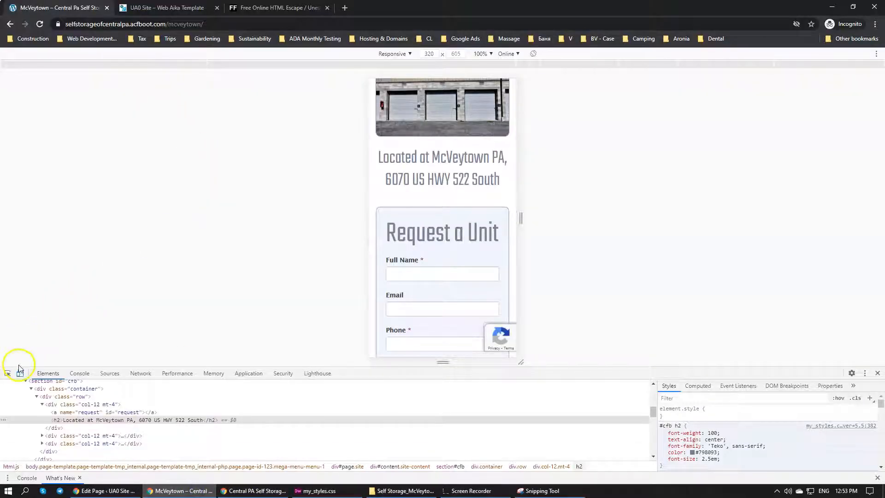
click(7, 374)
click(422, 225)
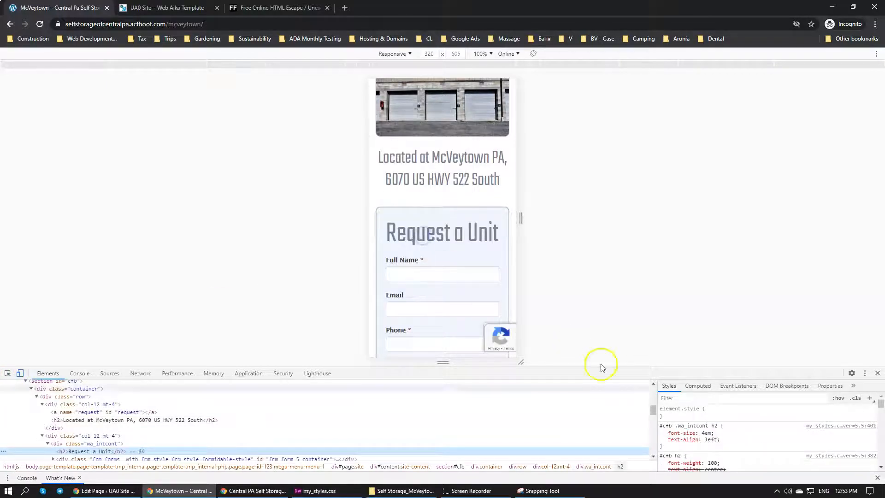
click(40, 24)
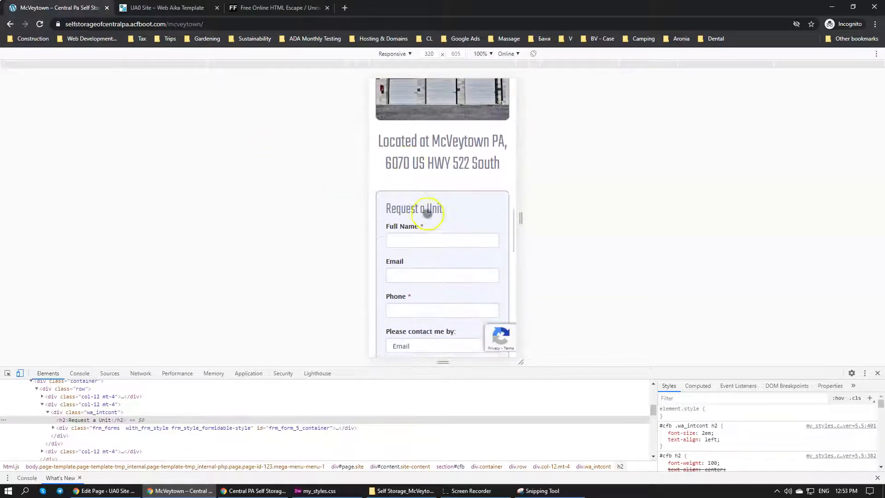
scroll(488, 198, up, 3)
scroll(488, 204, down, 6)
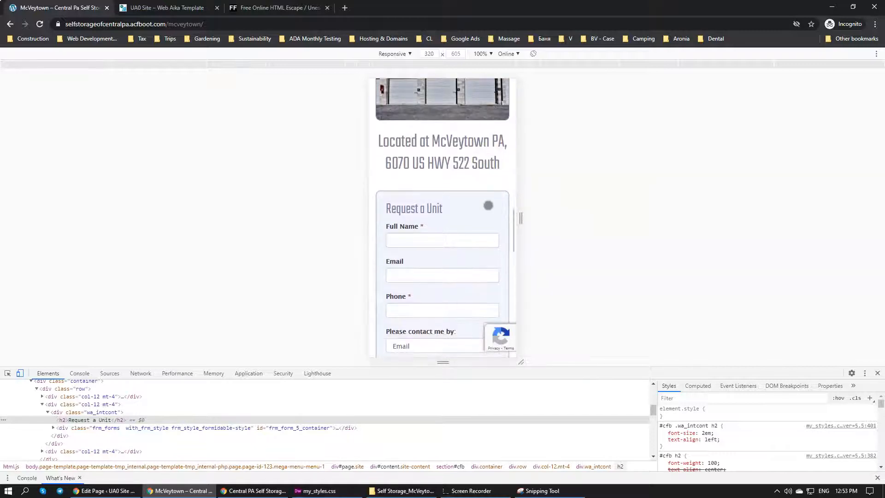
scroll(488, 205, up, 4)
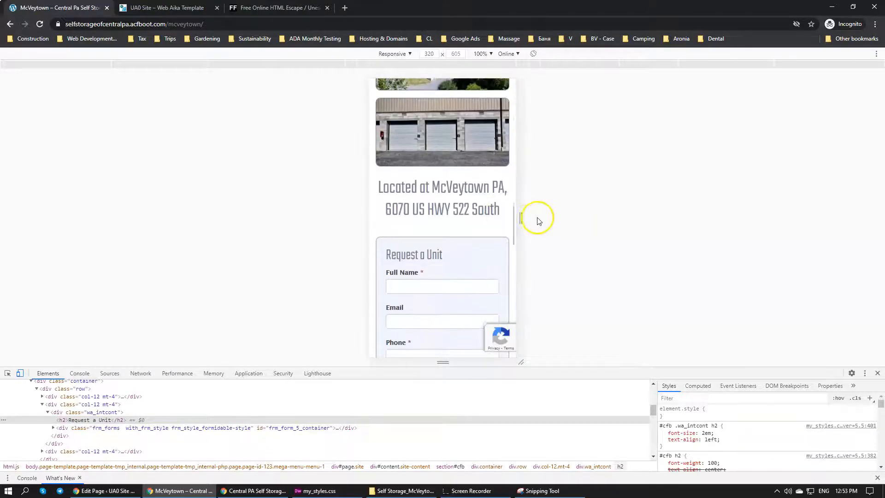
Widen the responsive preview to 1098 and 1638 pixels, then close DevTools to examine the headings at desktop size
drag(525, 220, 702, 227)
scroll(623, 225, up, 2)
scroll(632, 213, down, 3)
scroll(614, 217, up, 2)
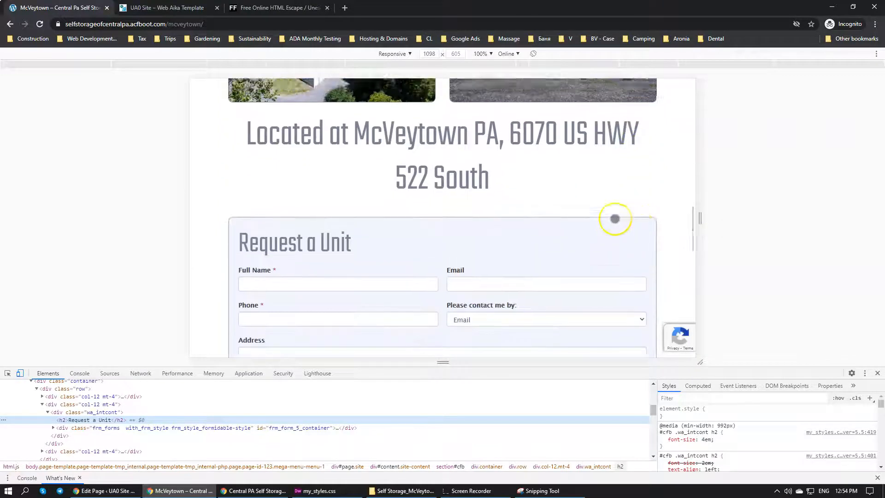
scroll(614, 218, down, 1)
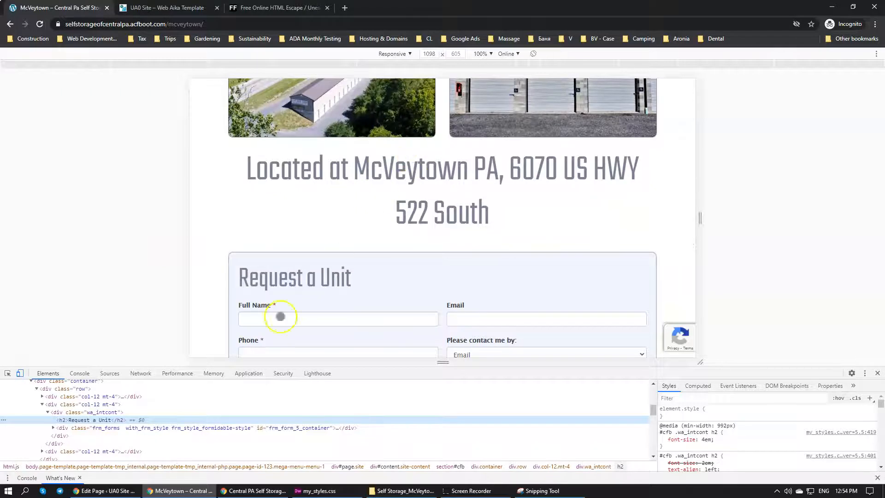
click(7, 373)
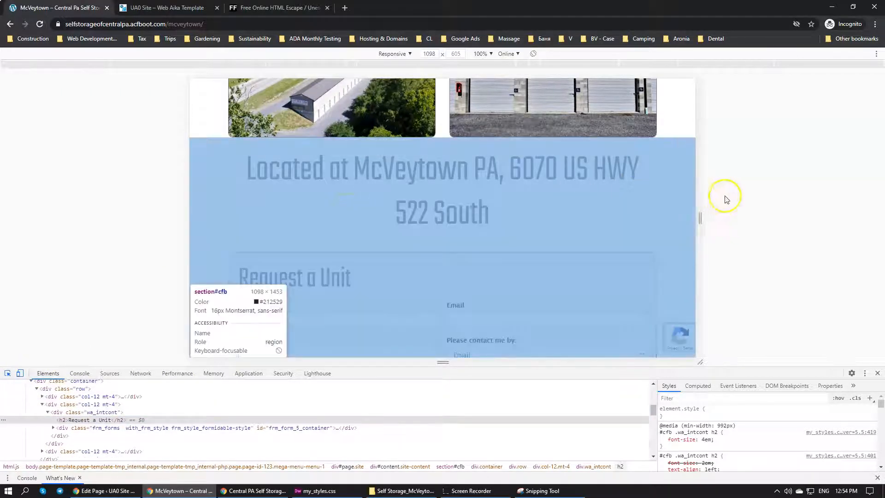
drag(699, 217, 822, 216)
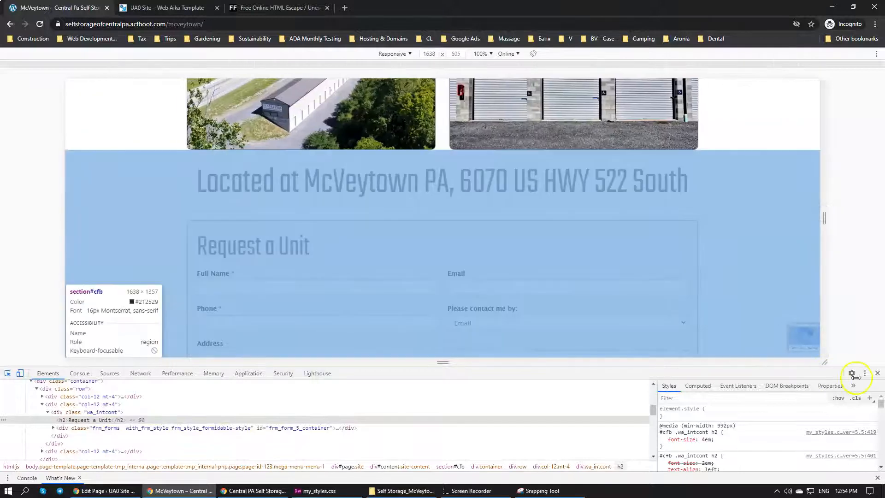
click(876, 373)
scroll(524, 281, up, 5)
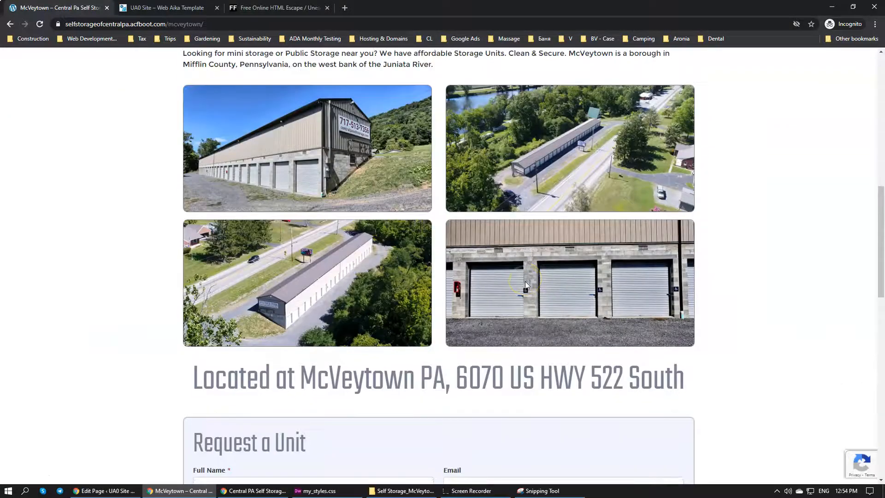
scroll(346, 261, down, 3)
Inspect the section with id cfb around the location heading and test a margin-top of 30px on its #cfb rule
right_click(284, 238)
click(315, 346)
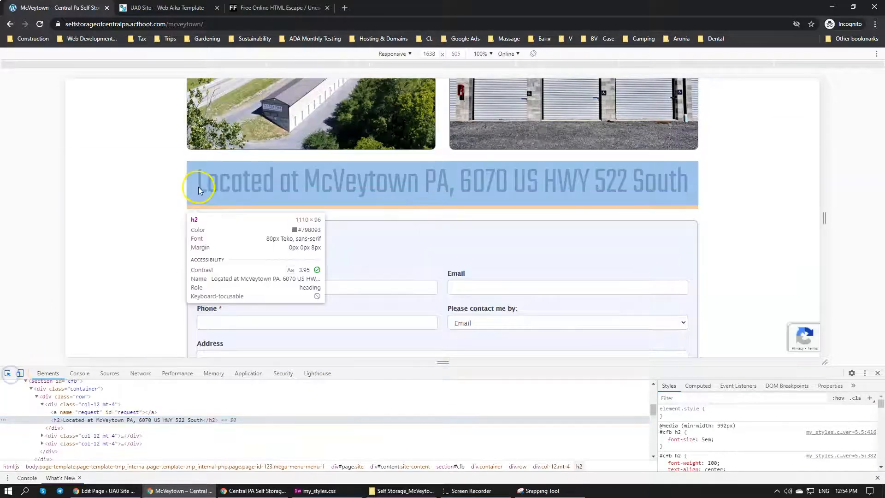
click(197, 185)
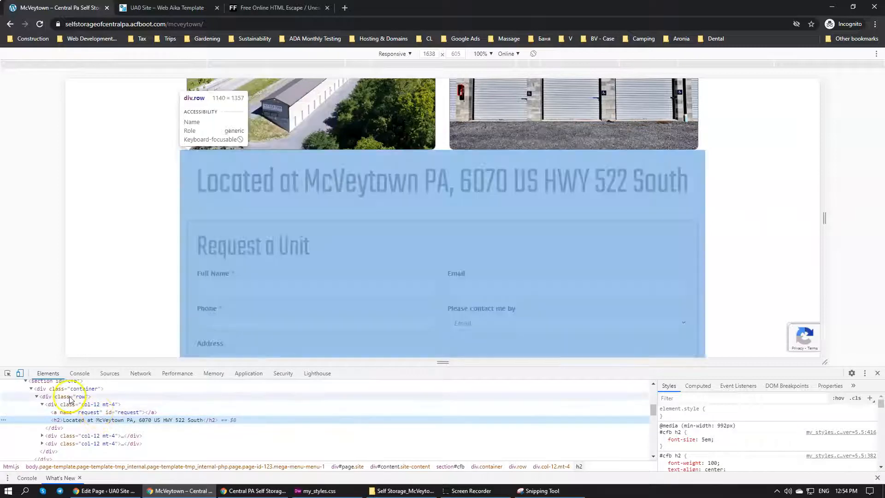
click(75, 382)
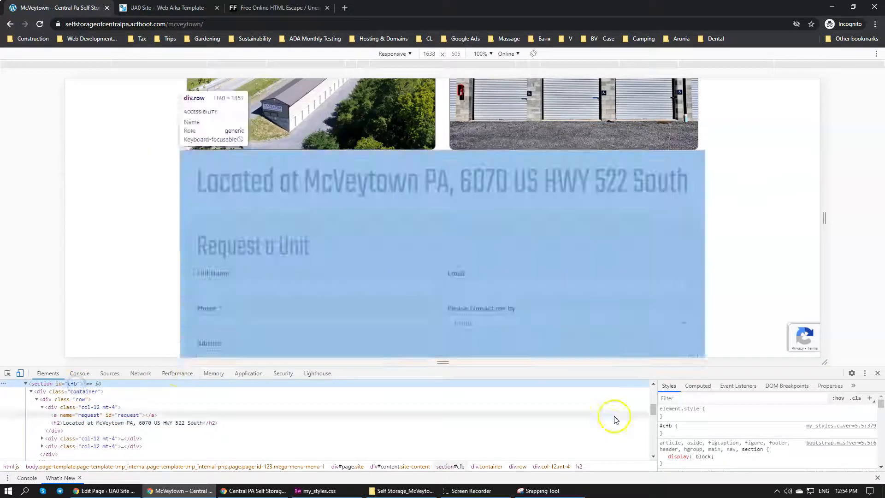
click(717, 430)
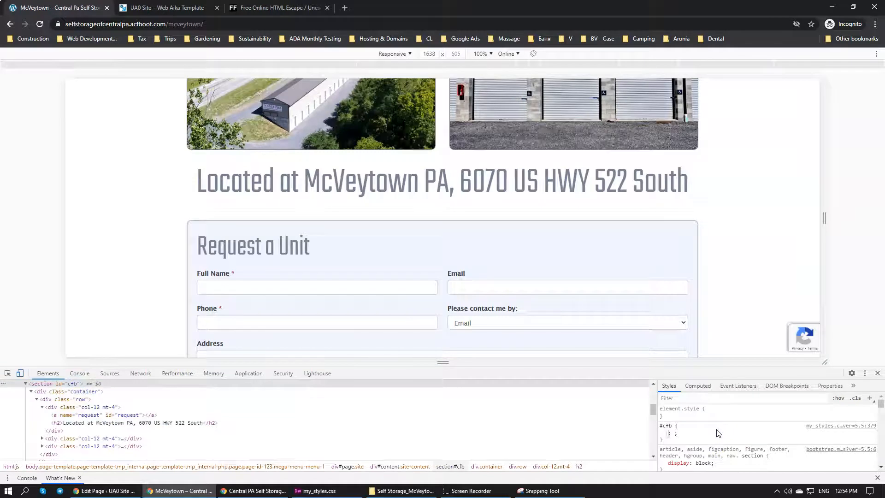
text(margin-top)
key(Tab)
text(30px)
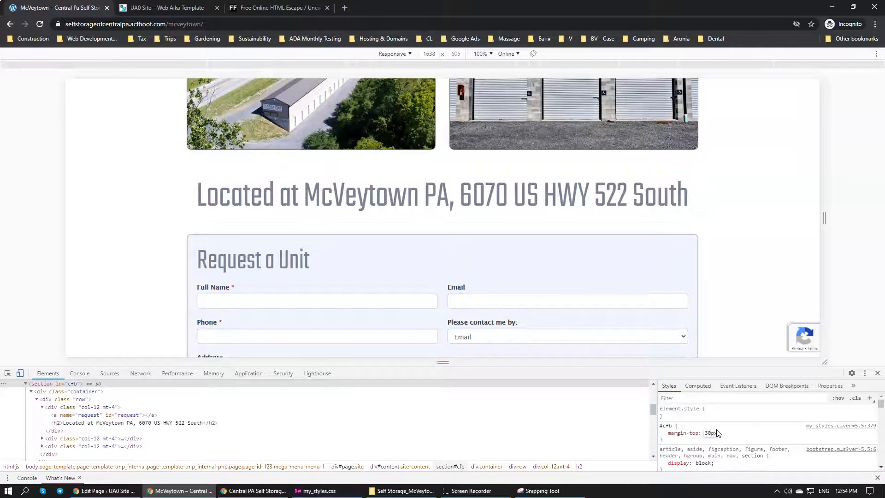
Review the spacing between the photo grid, location heading and request form with the top margin applied
scroll(493, 186, down, 1)
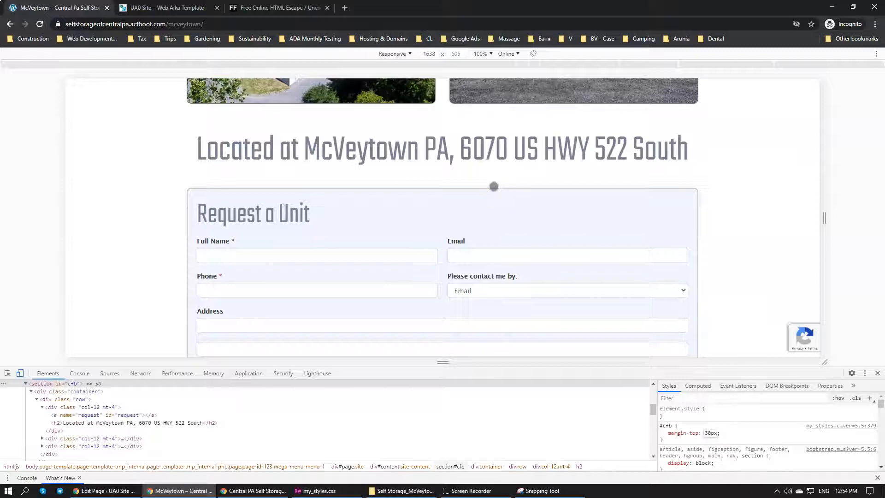
scroll(524, 182, up, 5)
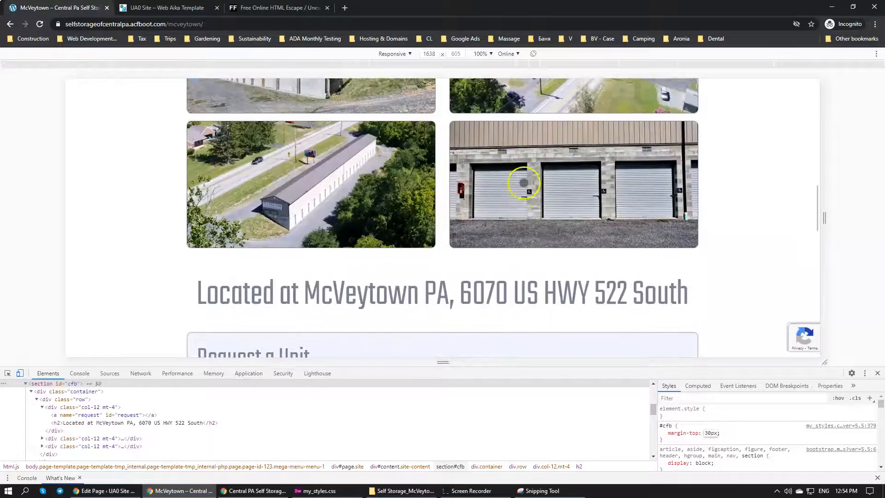
scroll(566, 170, down, 4)
scroll(574, 178, up, 2)
scroll(574, 179, down, 2)
scroll(529, 172, down, 3)
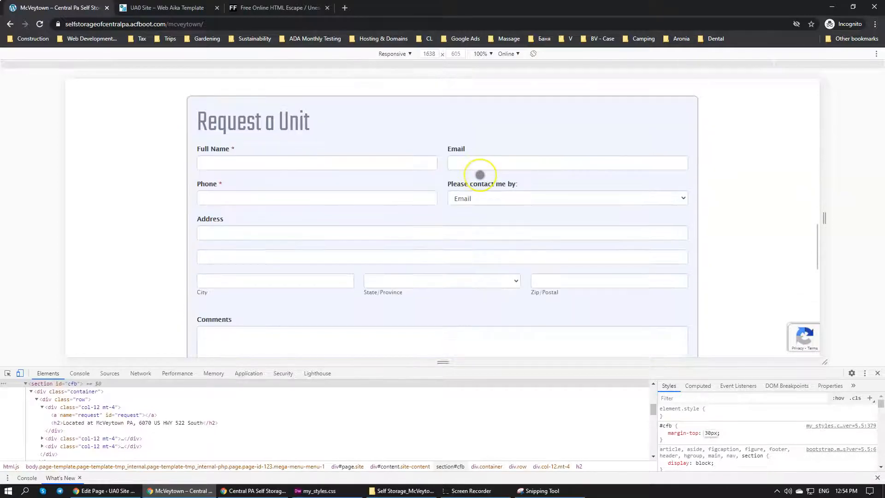
scroll(480, 175, down, 3)
scroll(479, 174, up, 8)
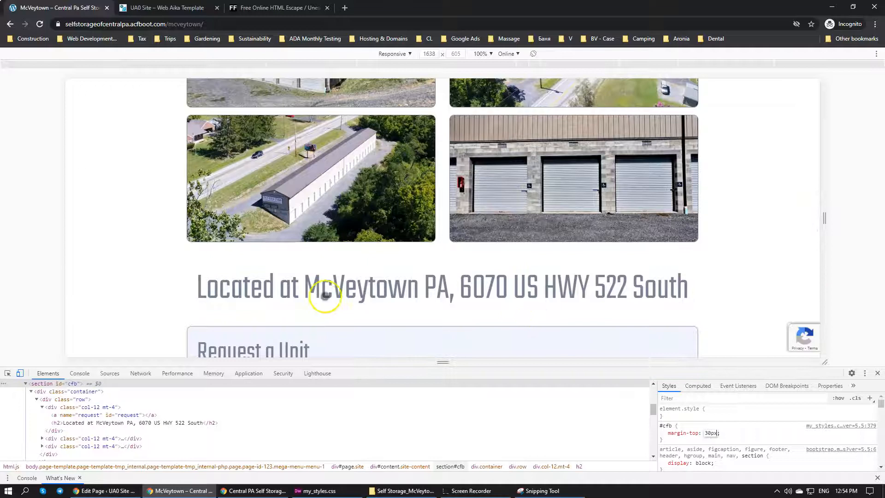
scroll(618, 181, up, 4)
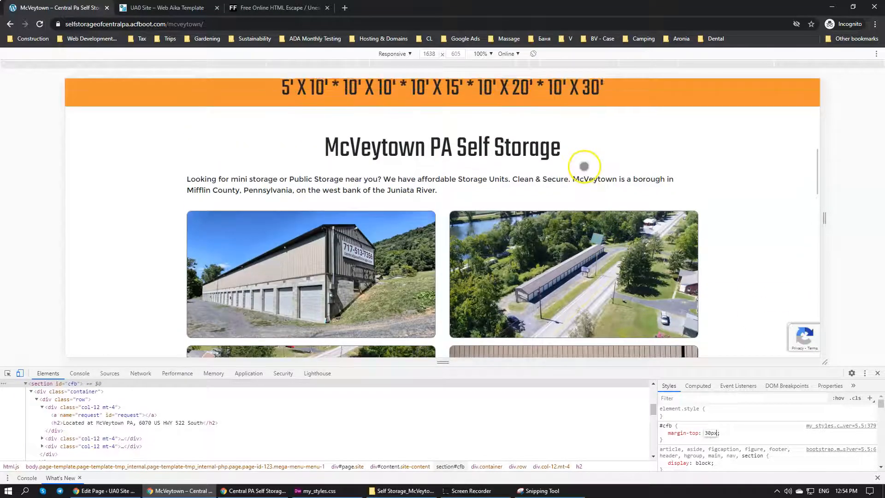
scroll(582, 164, down, 4)
scroll(582, 167, down, 4)
scroll(544, 187, up, 4)
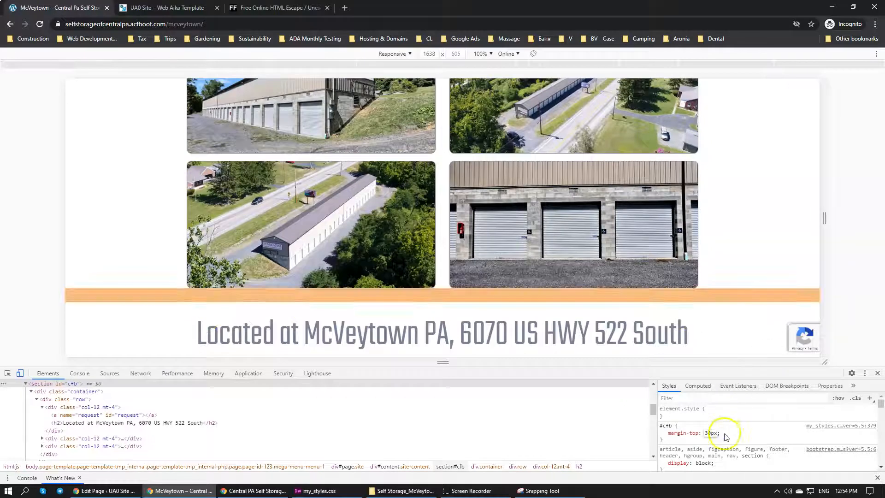
Copy the margin-top: 30px declaration from DevTools into the empty #cfb rule of my_styles.css in Dreamweaver and save the stylesheet
drag(723, 434, 666, 433)
key(ctrl+c)
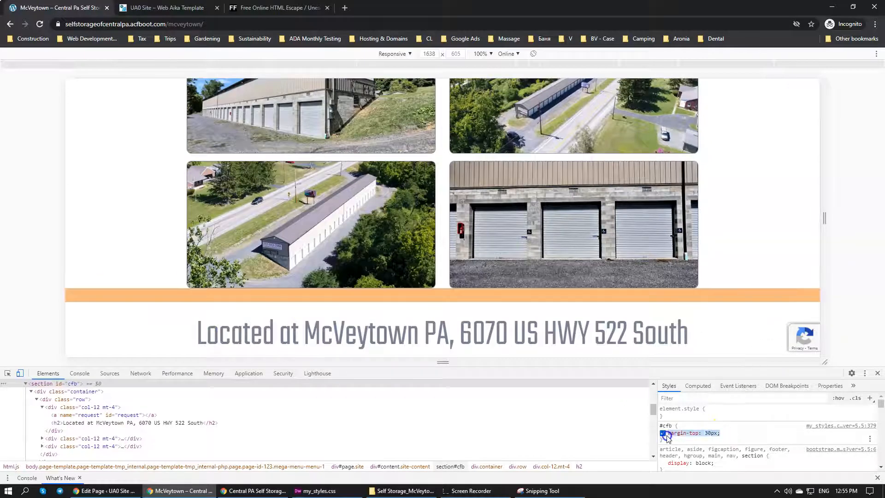
click(317, 490)
scroll(277, 325, up, 4)
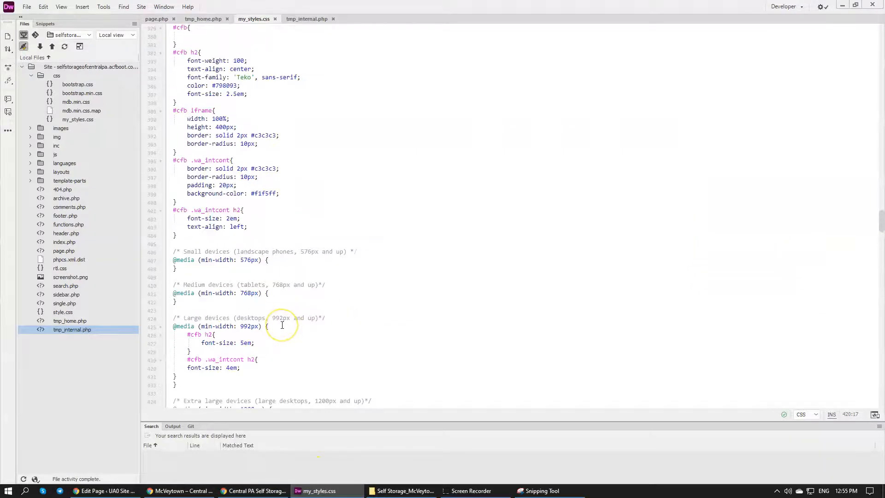
scroll(282, 323, up, 4)
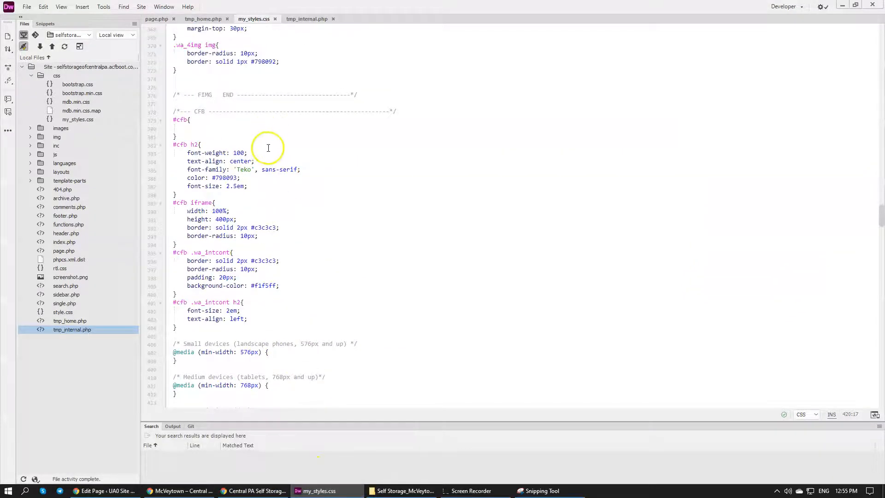
click(276, 194)
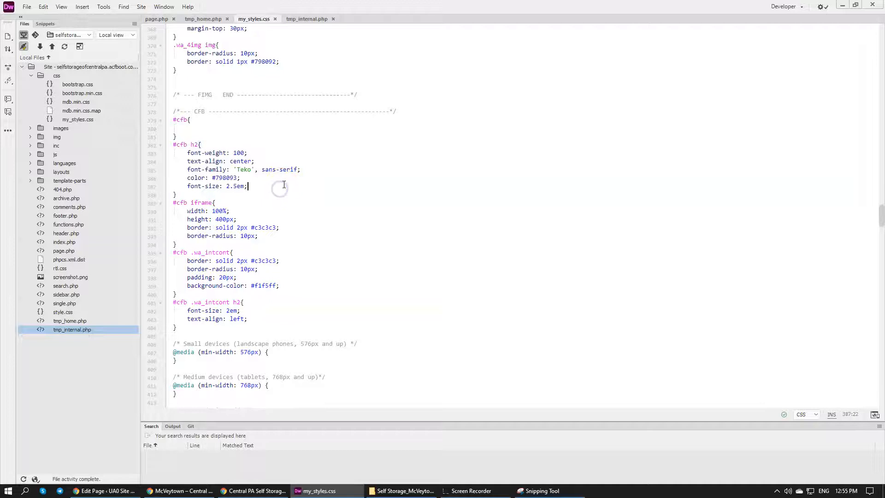
click(248, 130)
key(ctrl+v)
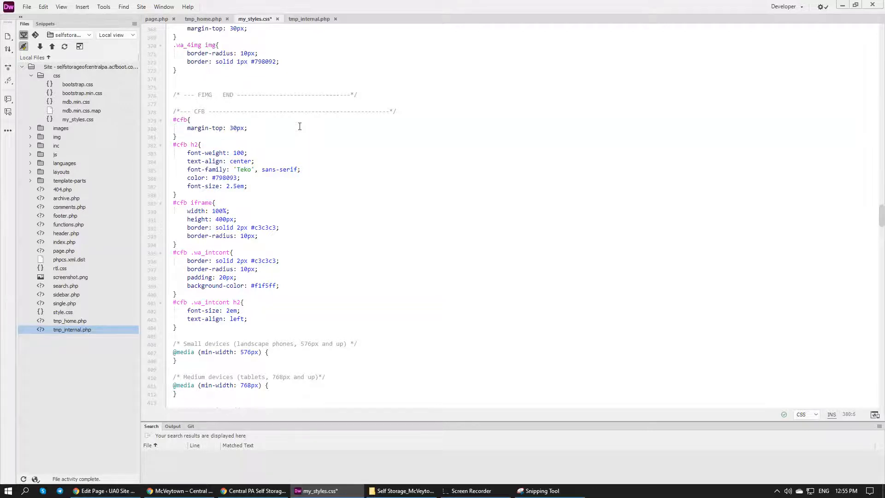
key(ctrl+s)
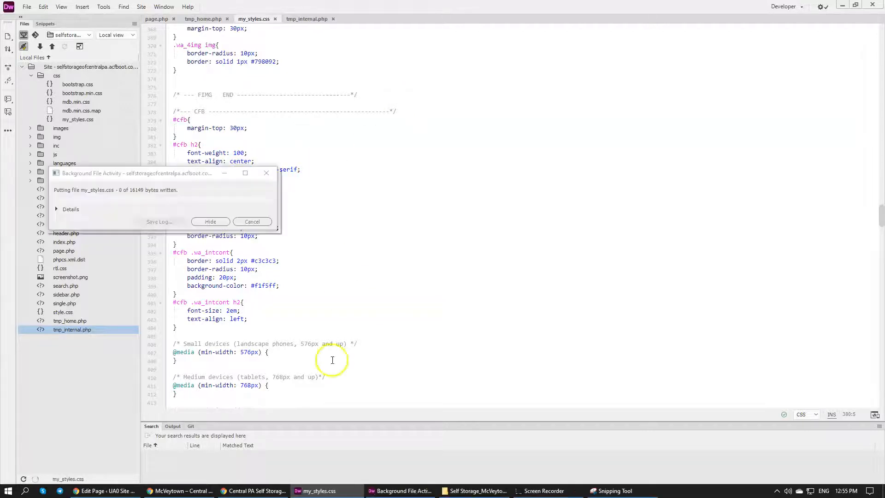
Back in Chrome, close DevTools and examine the McVeytown page's photos, request form and map, including the gap above the map
click(199, 491)
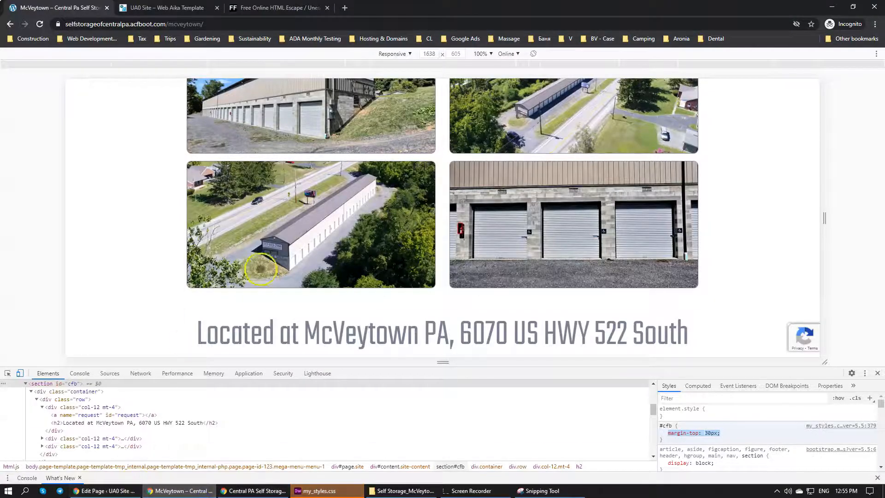
click(877, 373)
scroll(399, 225, up, 7)
scroll(391, 250, down, 14)
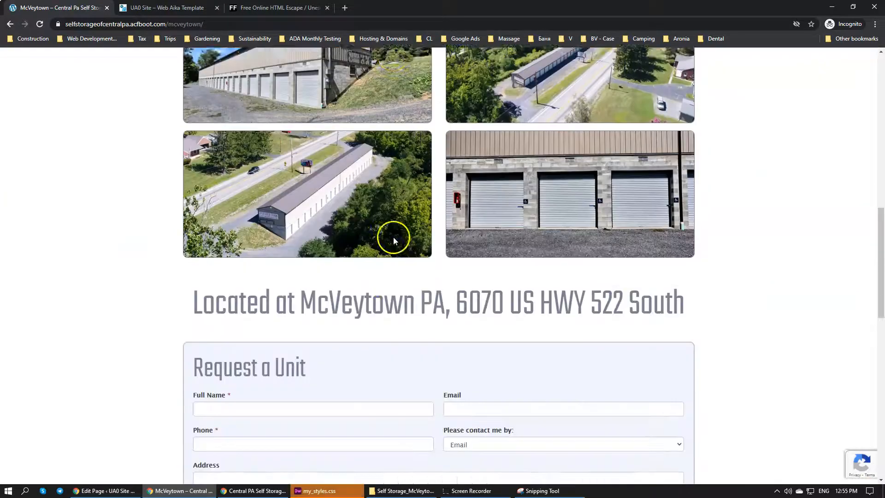
scroll(259, 227, up, 3)
scroll(359, 270, down, 3)
scroll(351, 317, down, 3)
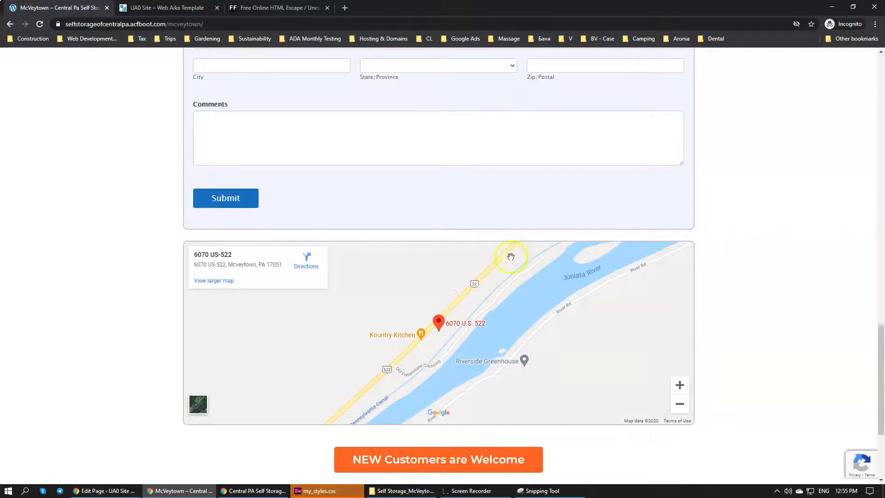
right_click(308, 237)
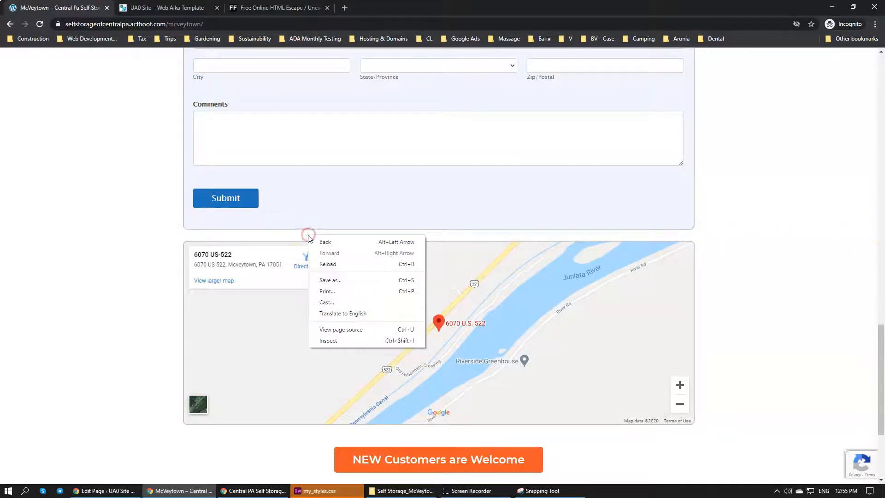
click(320, 353)
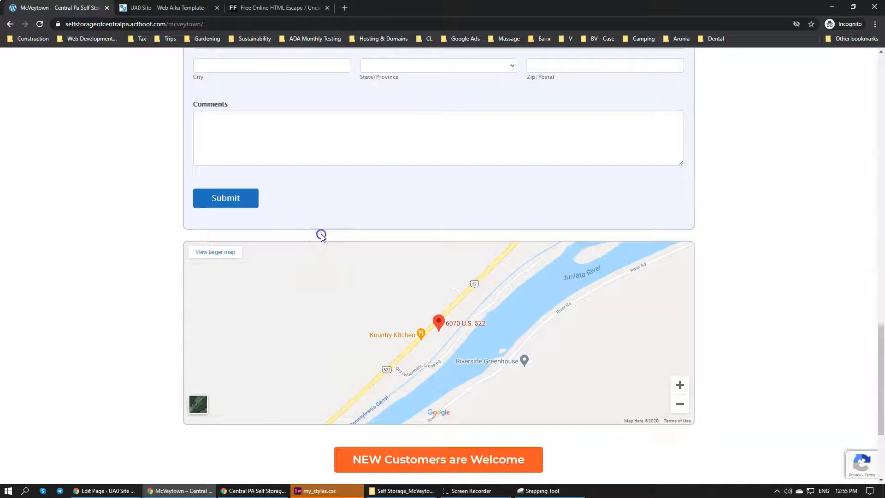
scroll(295, 216, up, 5)
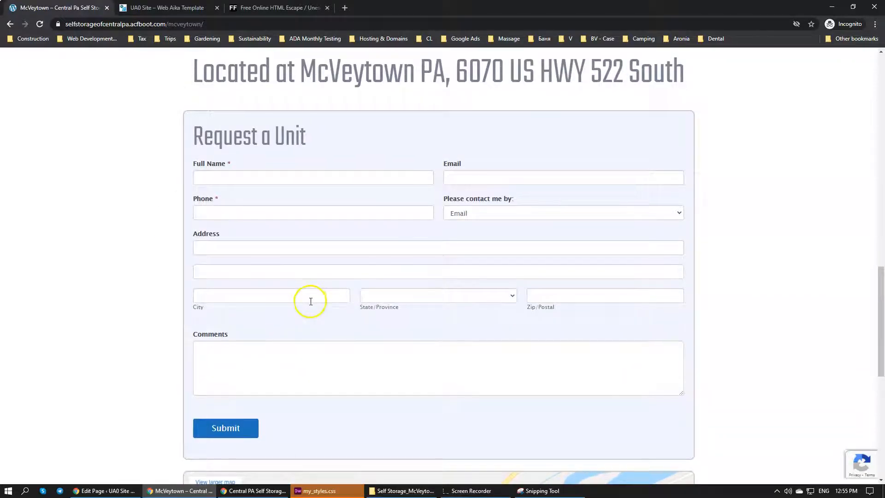
scroll(309, 300, down, 5)
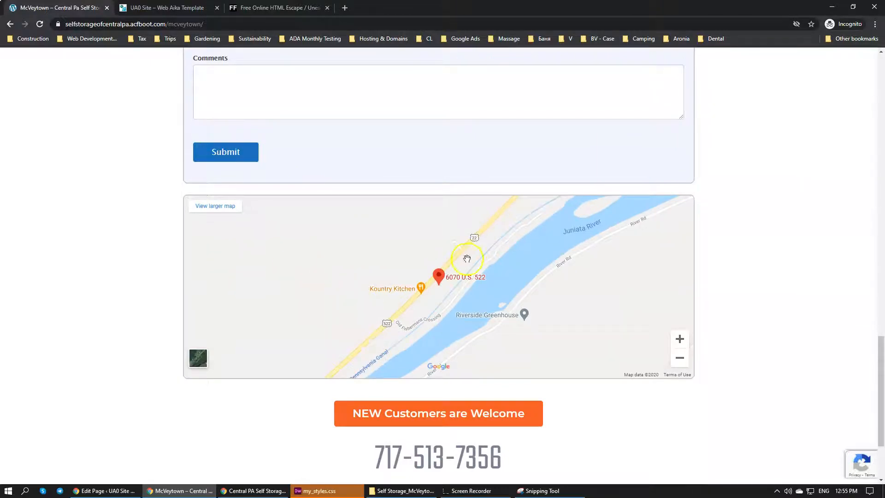
Reload the McVeytown page and review the request form, map, footer and photo grid spacing
click(39, 24)
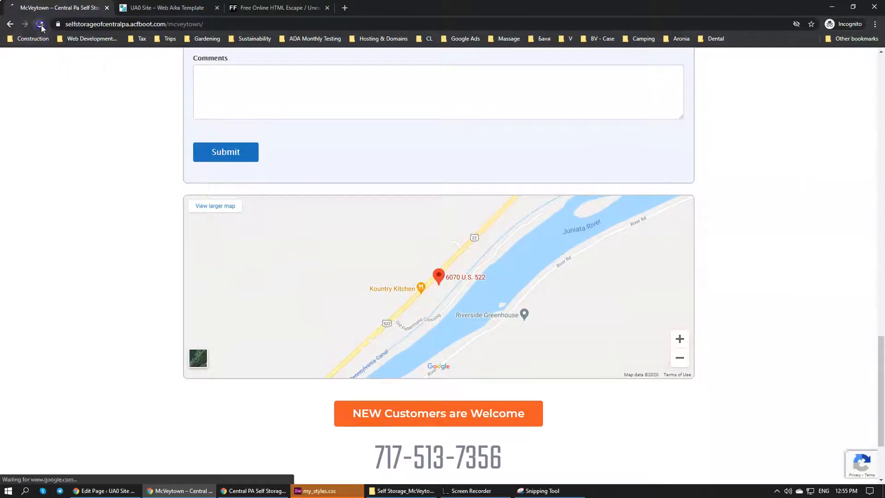
scroll(338, 229, up, 4)
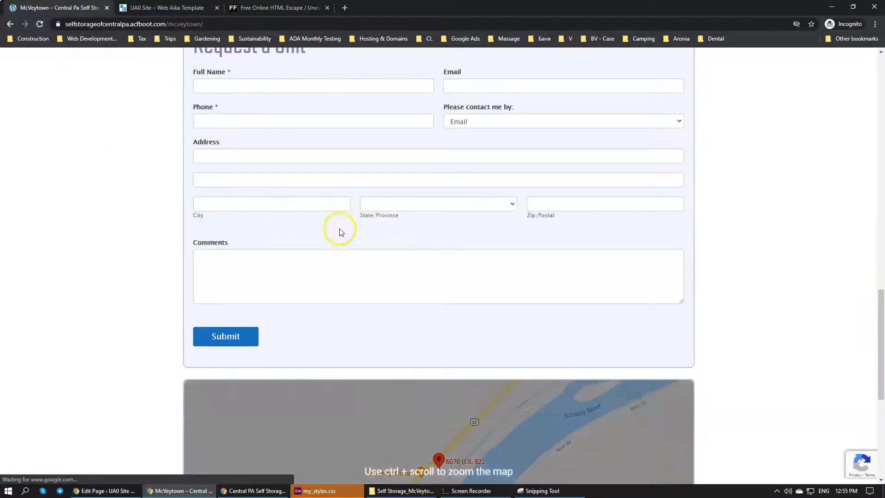
scroll(797, 287, down, 6)
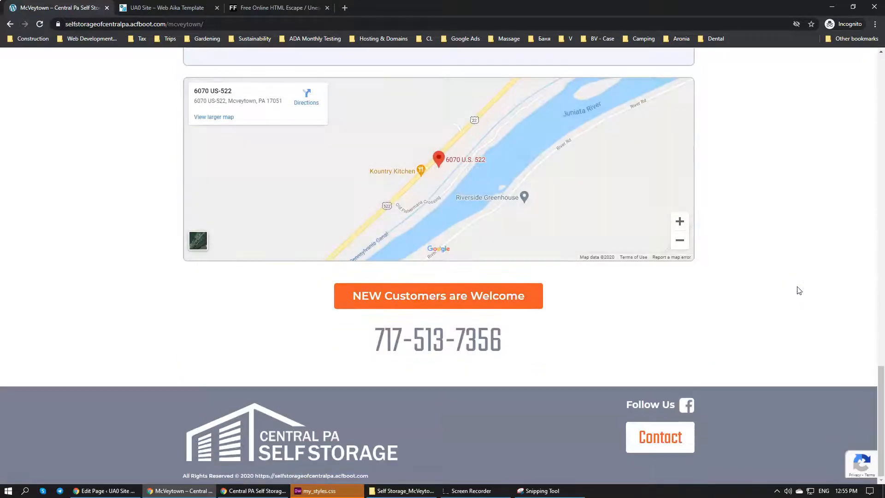
scroll(674, 349, up, 13)
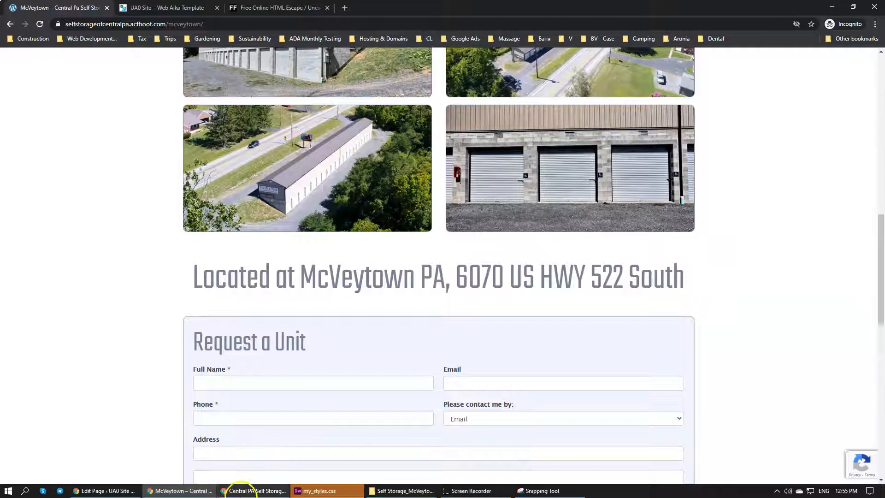
In Dreamweaver, delete the empty 576px and 768px media queries from the CFB section of my_styles.css
mouse_move(237, 487)
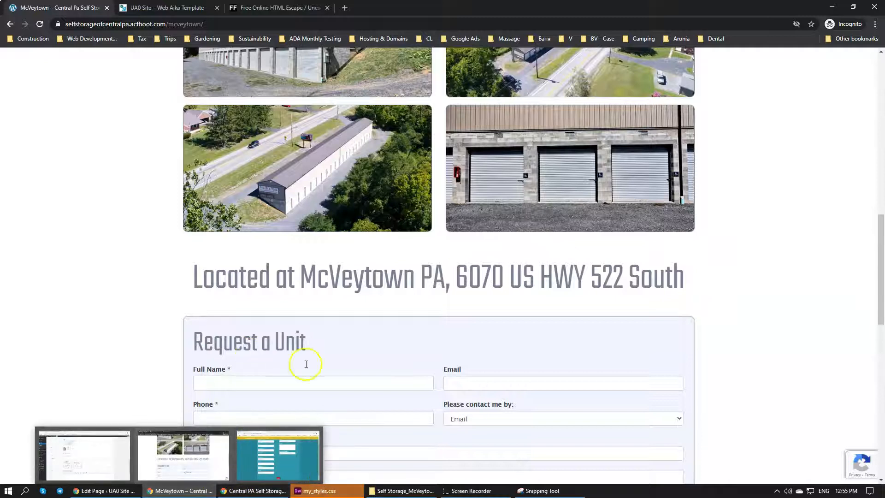
click(357, 491)
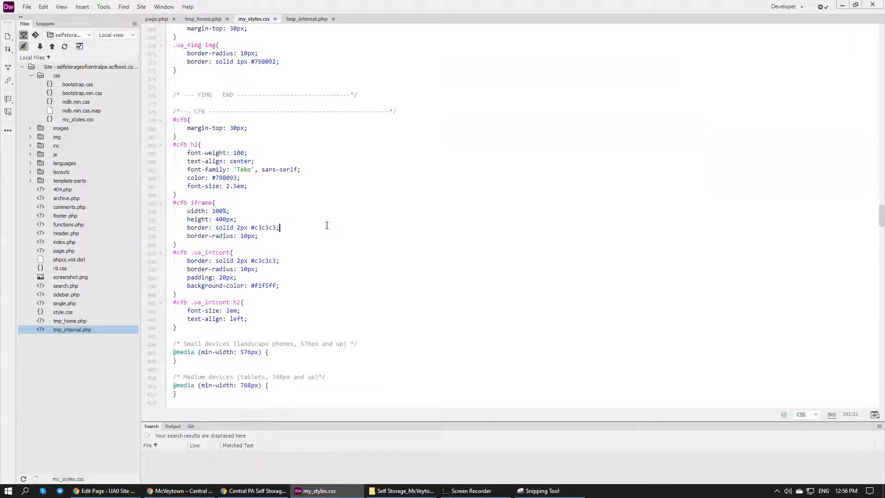
scroll(322, 224, down, 5)
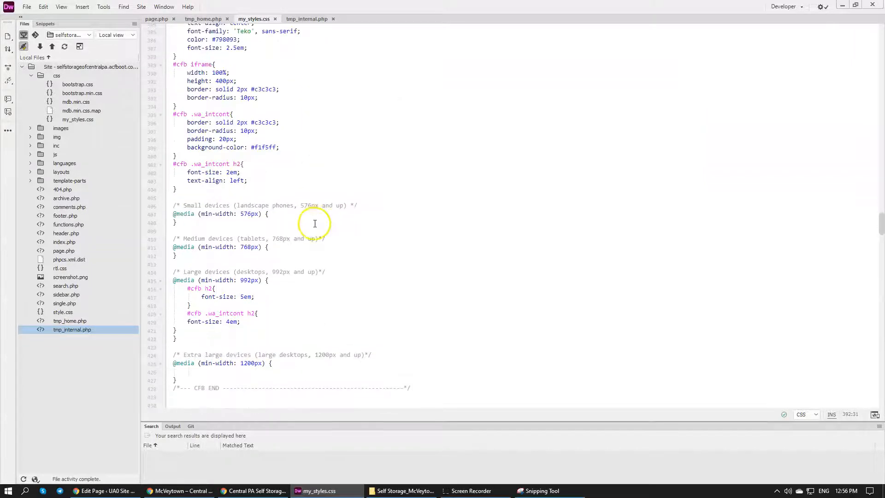
drag(183, 260, 178, 189)
key(BackSpace)
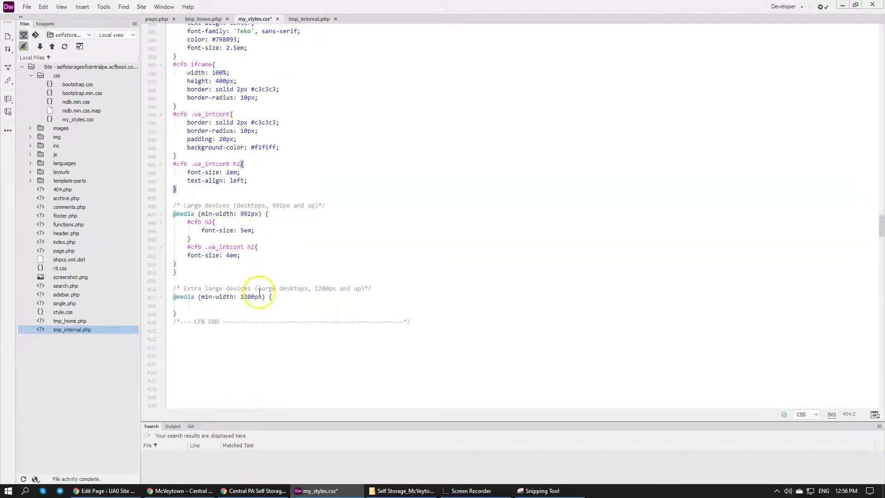
Remove the empty 1200px media query from the CFB section and tidy the blank line above the 992px comment
drag(199, 308, 207, 262)
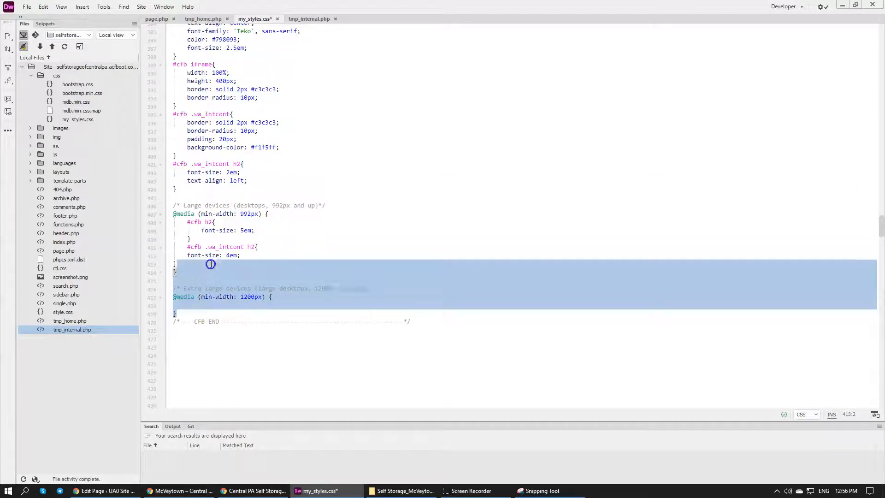
key(BackSpace)
click(382, 249)
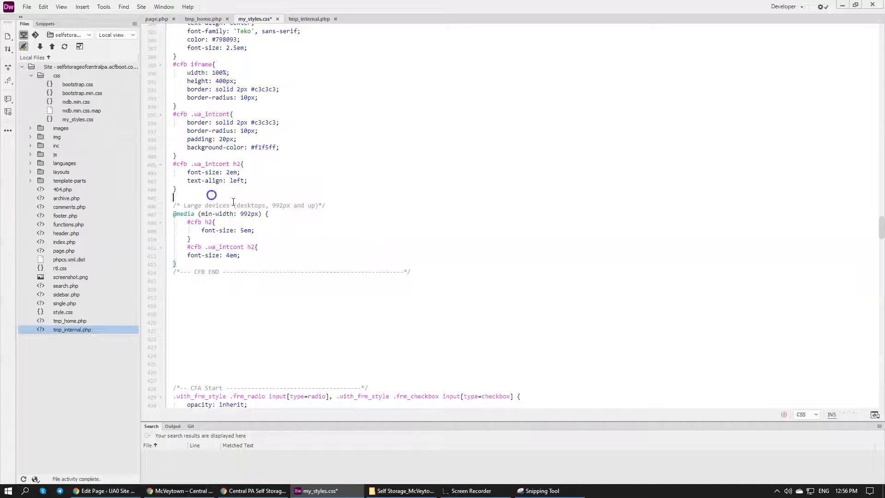
key(BackSpace)
click(325, 185)
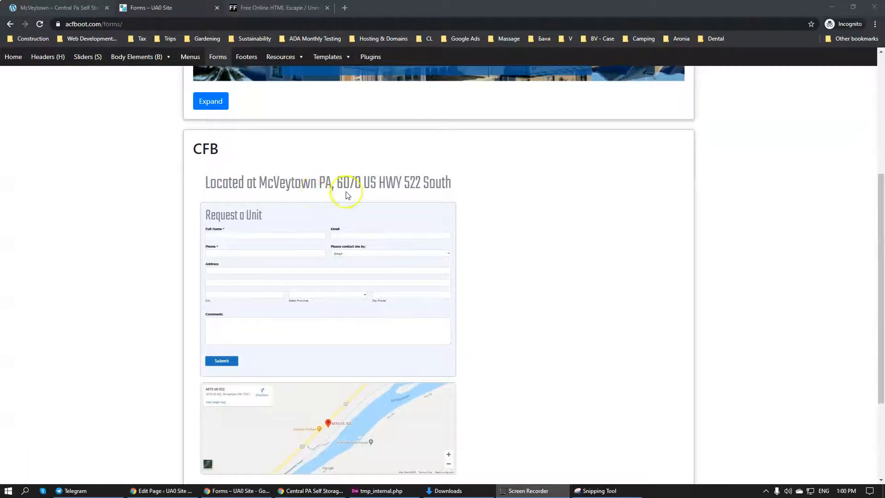
Look over the CFA and CFB form entries on the UA0 Site Forms page in Chrome
scroll(562, 219, down, 3)
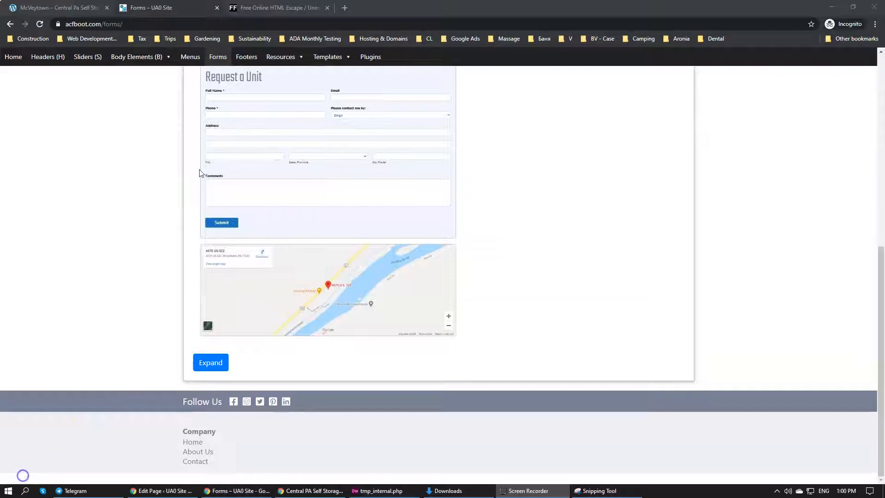
scroll(145, 214, up, 8)
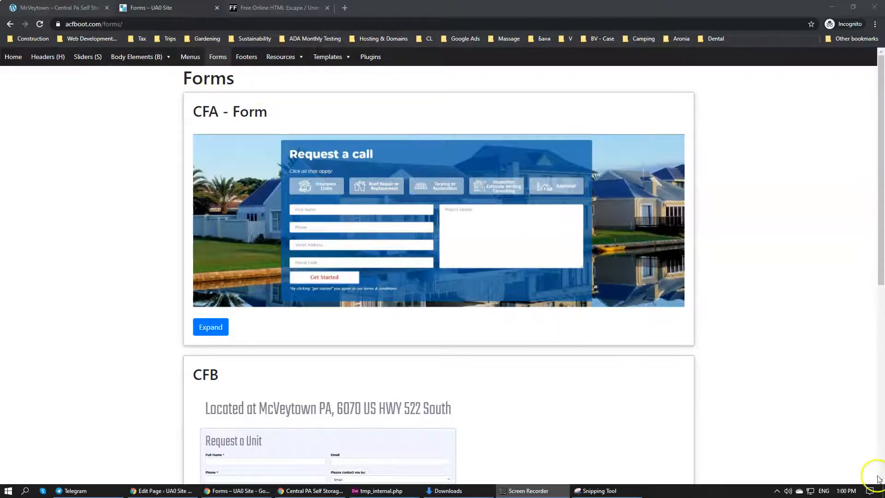
click(846, 490)
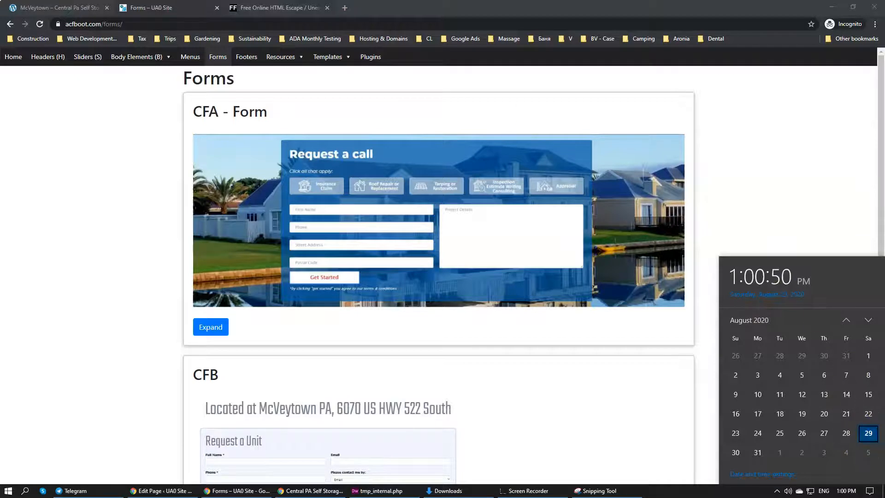
key(Escape)
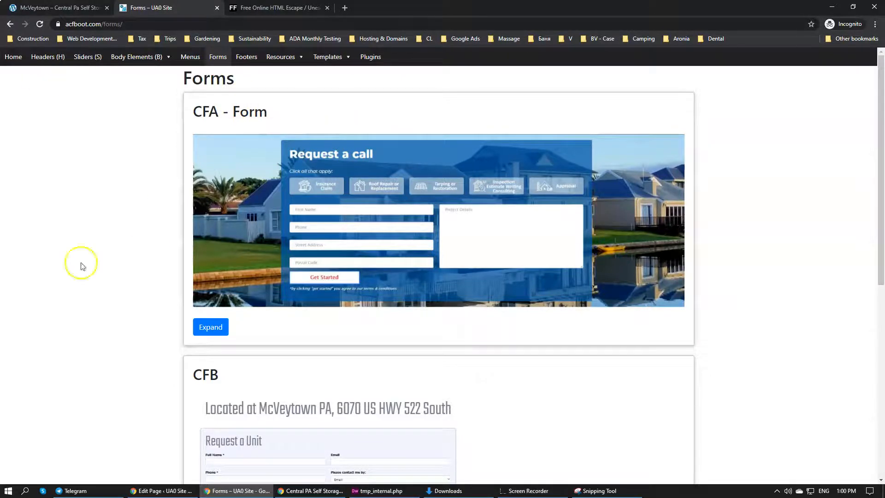
scroll(194, 267, down, 3)
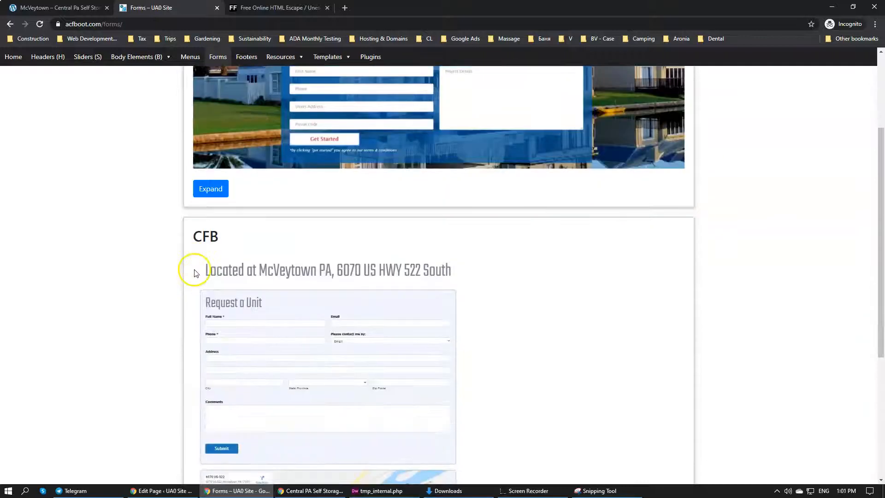
scroll(188, 204, up, 1)
scroll(170, 276, down, 4)
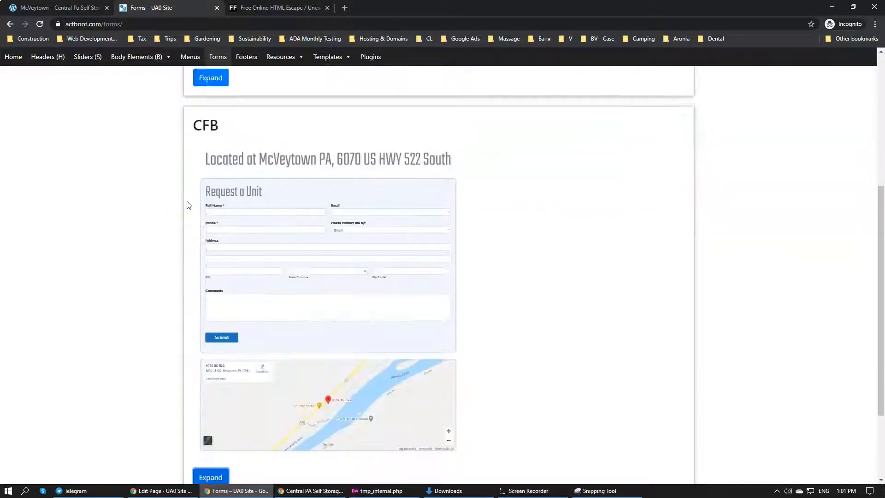
scroll(181, 257, up, 4)
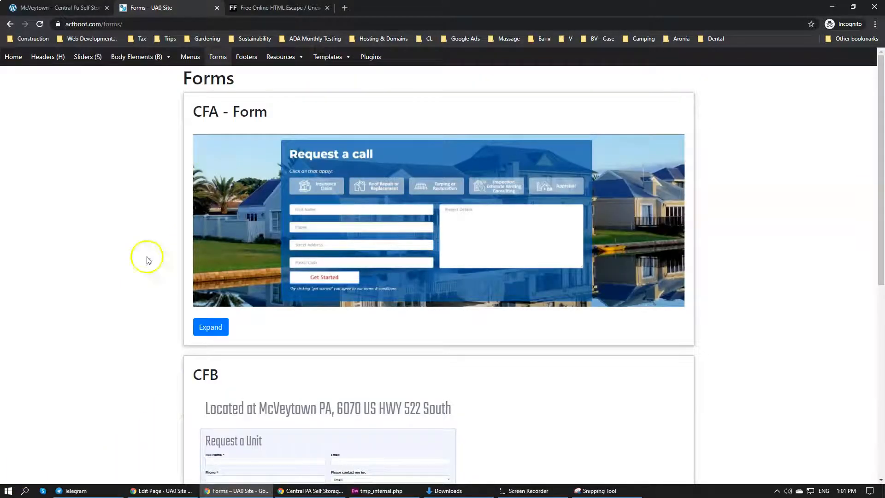
scroll(164, 206, down, 6)
scroll(166, 210, down, 2)
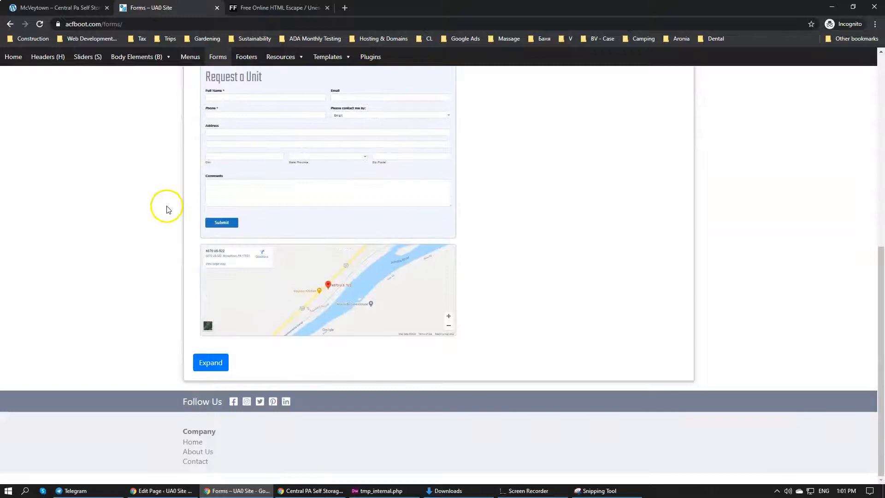
scroll(169, 209, up, 8)
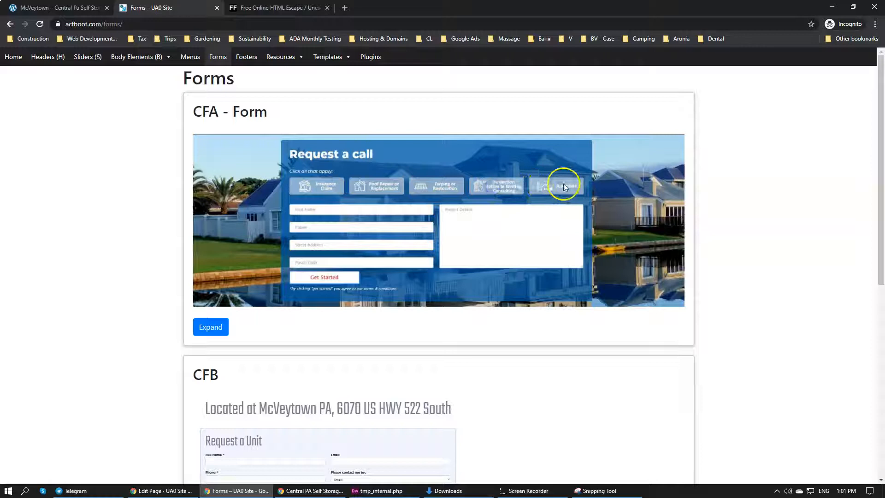
Open maximizeclaims.acfboot.com in a new browser tab
click(346, 9)
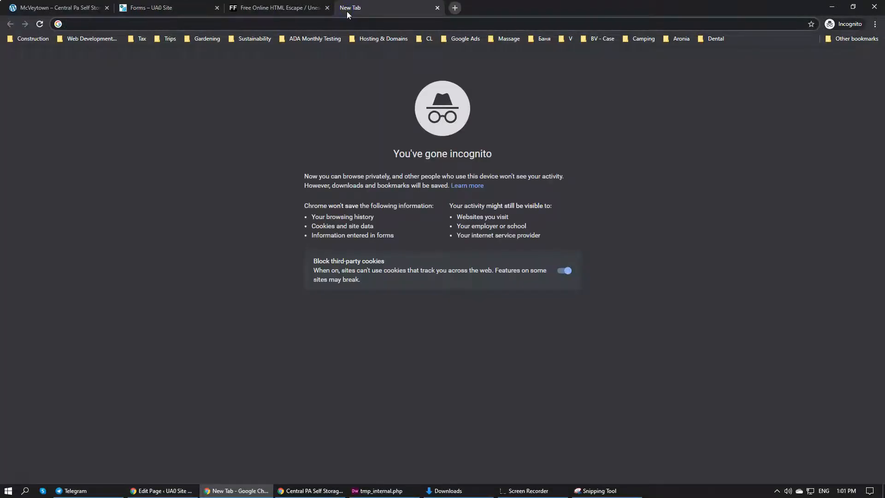
key(ctrl+v)
key(Return)
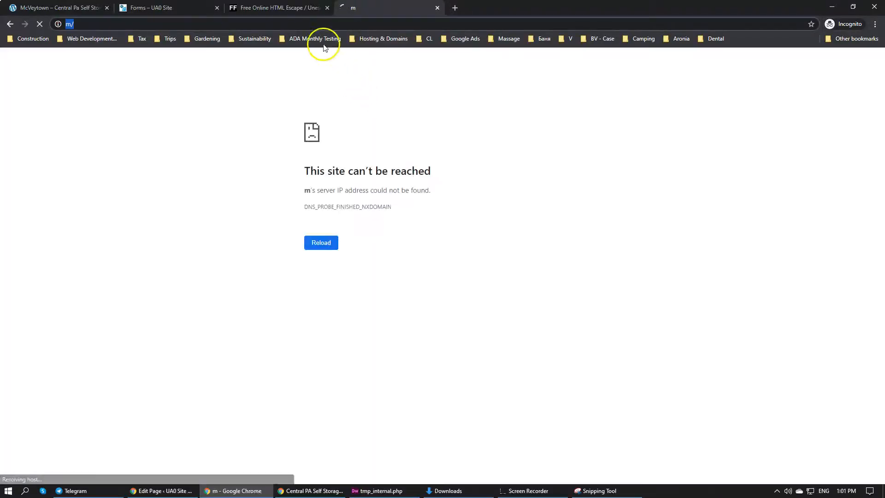
click(183, 22)
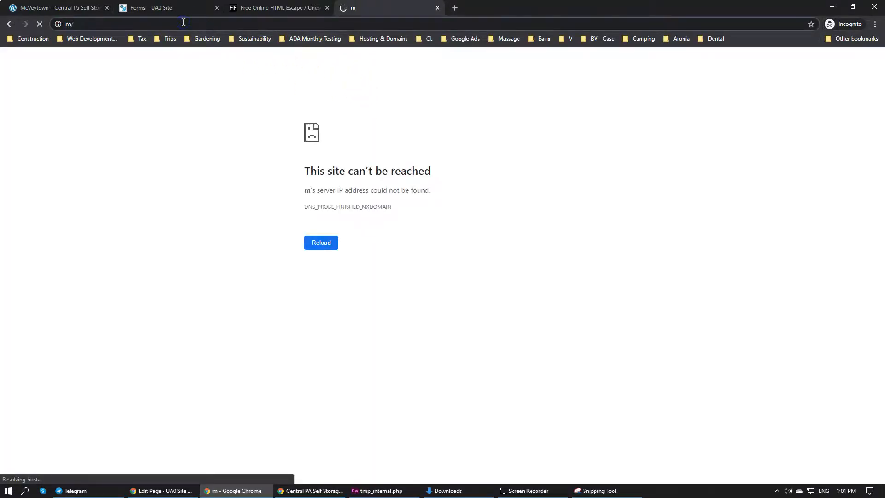
key(BackSpace)
text(a)
key(Return)
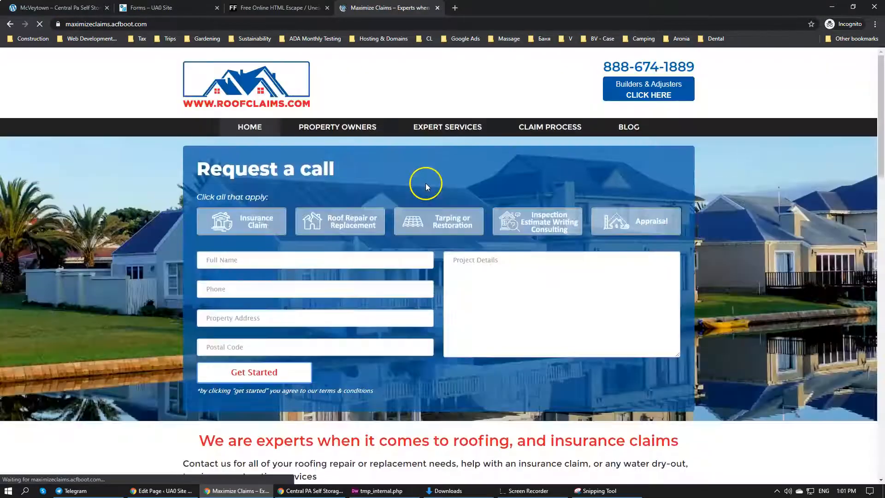
Try the Request a call form by choosing Tarping or Restoration, Inspection Estimate Writing Consulting and Insurance Claim
click(456, 229)
click(540, 224)
click(256, 228)
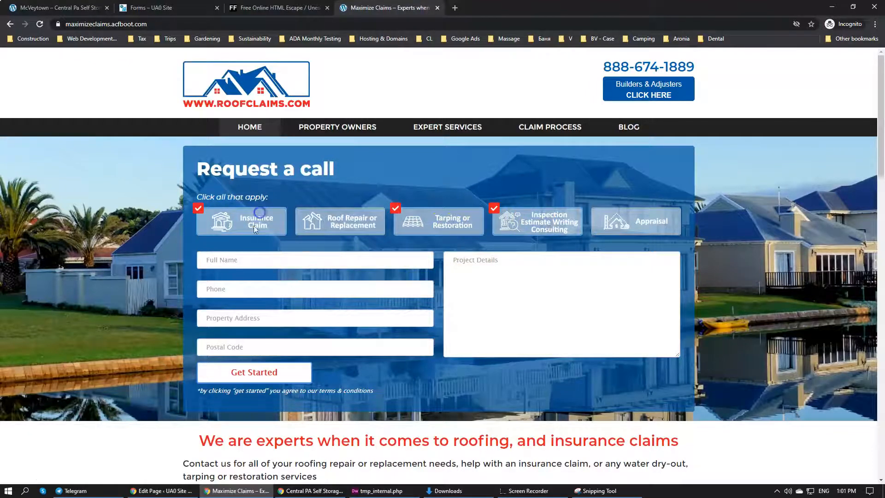
click(244, 261)
click(505, 290)
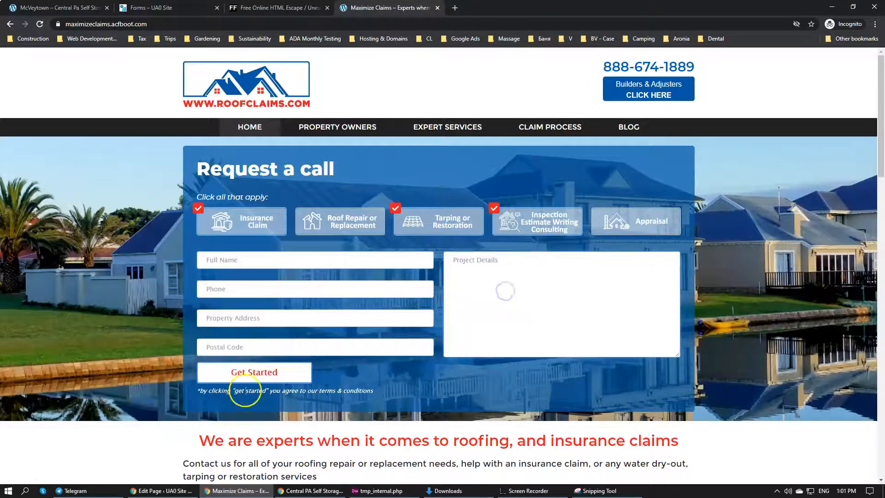
Return to the UA0 Site Forms page and expand the CFA entry to view its code, then collapse it
key(ctrl+shift+Tab)
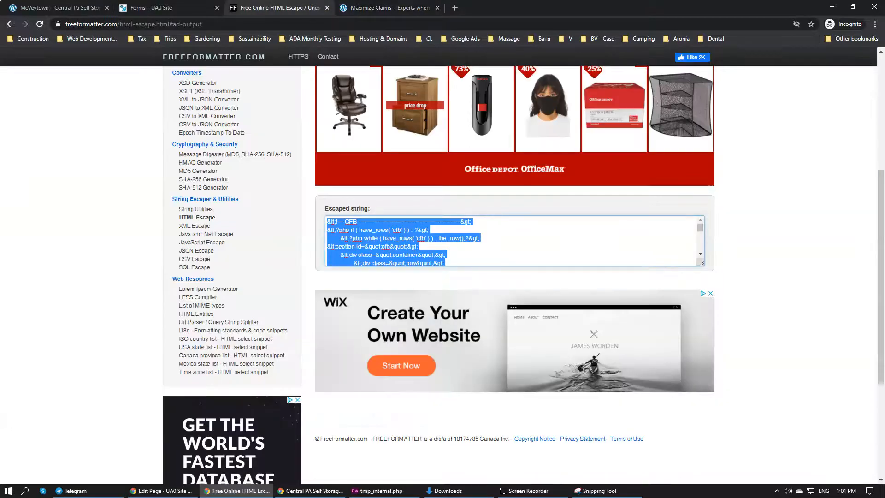
key(ctrl+shift+Tab)
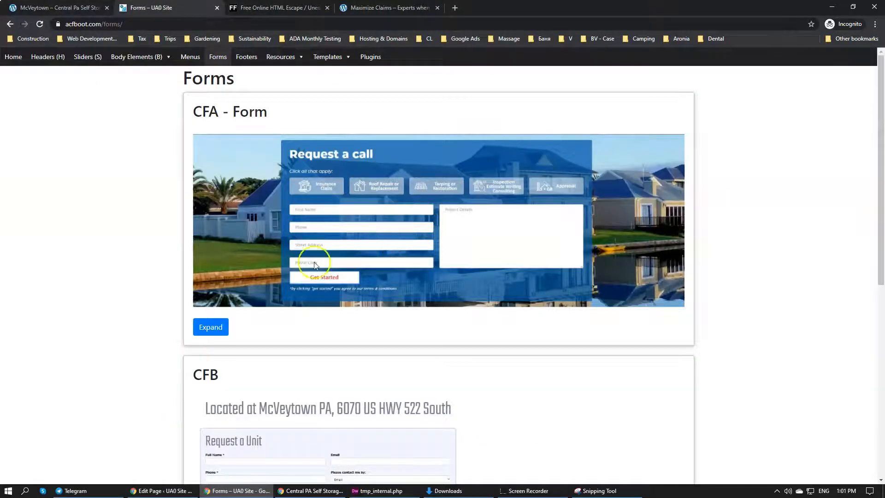
scroll(255, 258, down, 2)
scroll(255, 258, down, 1)
click(212, 189)
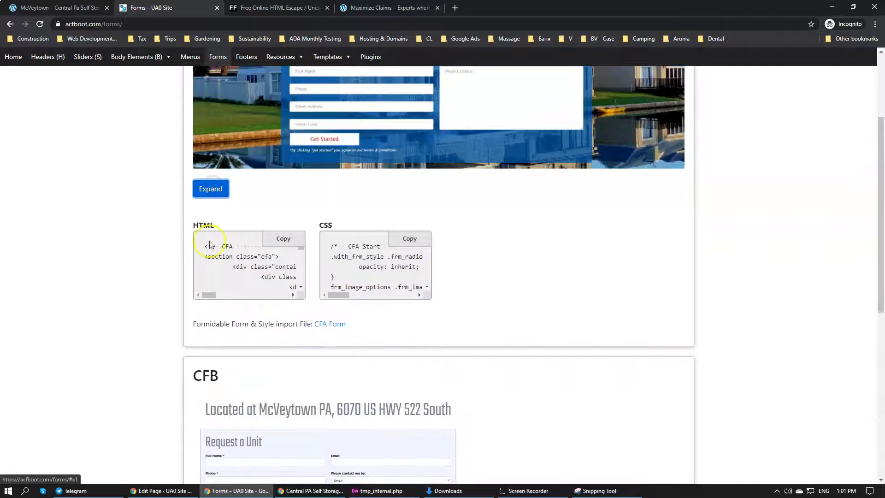
click(212, 190)
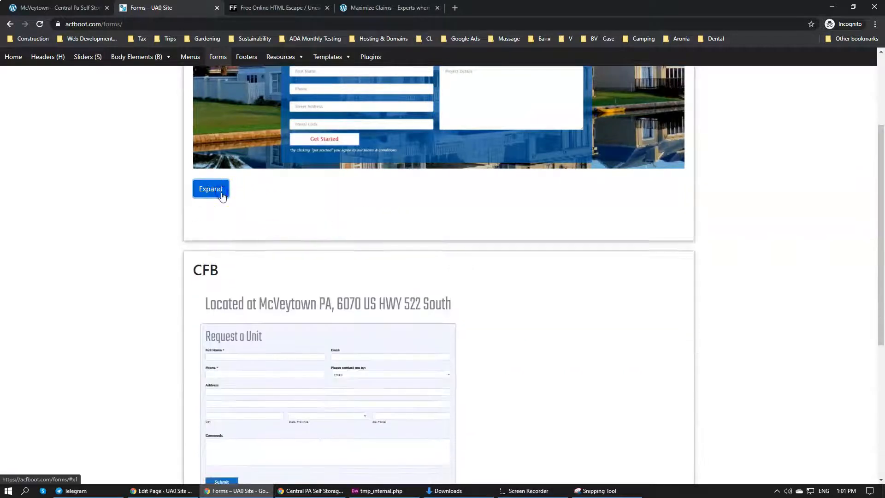
Expand the CFB entry on the Forms page and copy its HTML code
scroll(225, 198, down, 5)
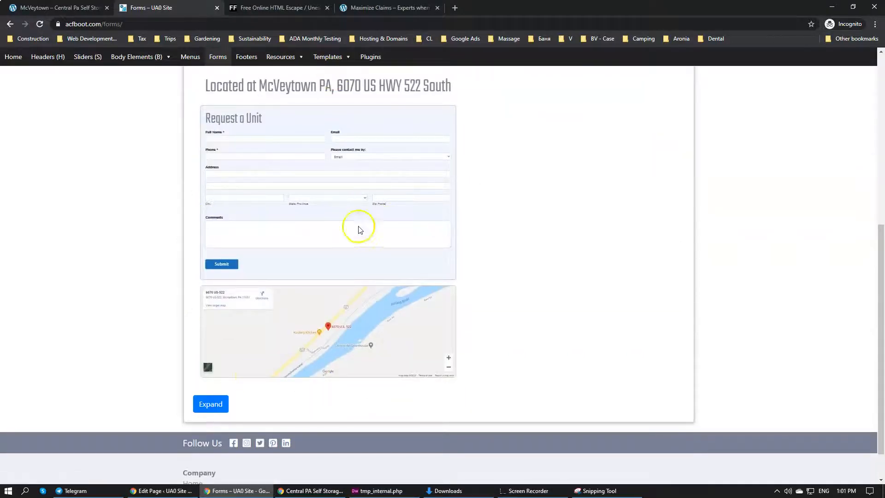
scroll(351, 244, down, 1)
scroll(300, 323, up, 3)
scroll(258, 382, down, 2)
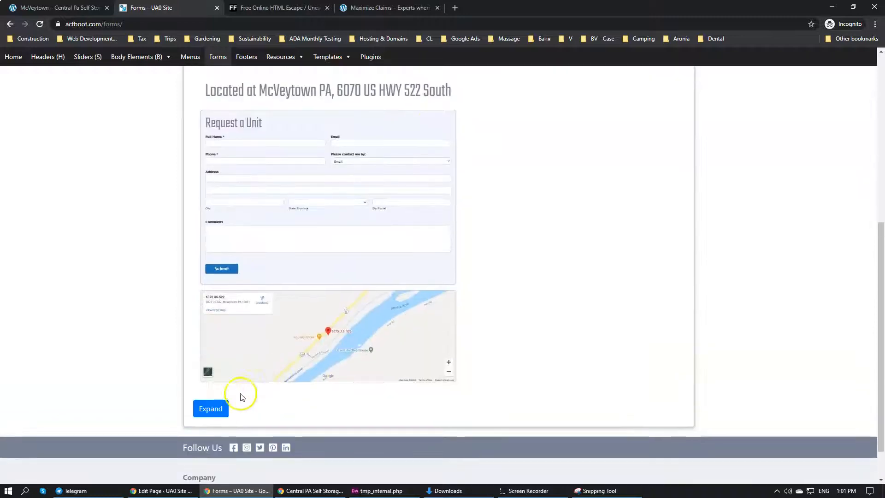
click(214, 411)
scroll(193, 304, down, 4)
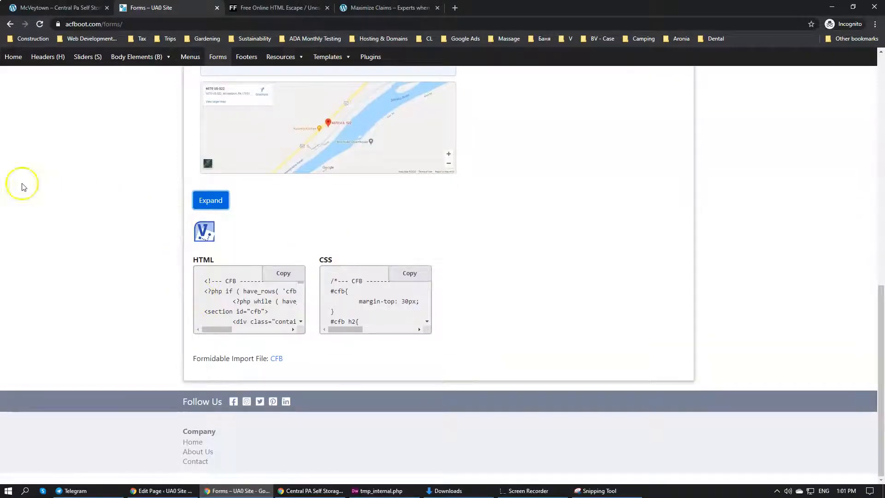
click(279, 275)
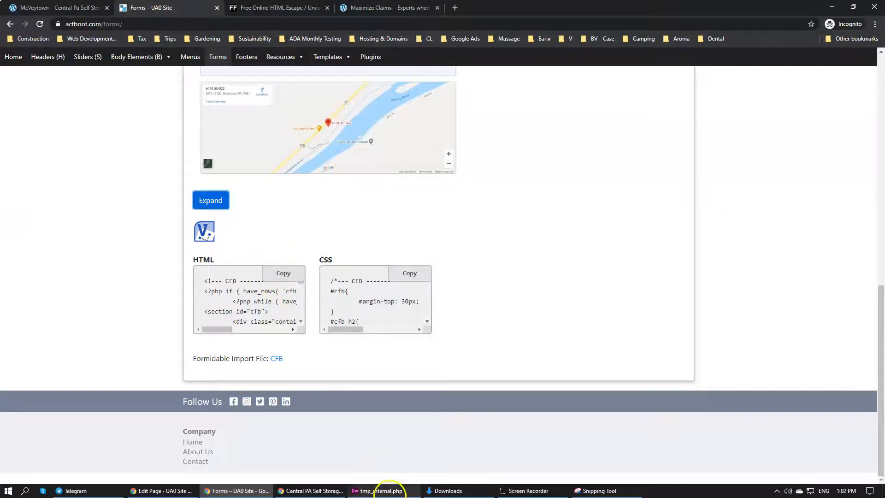
Compare the CFB section in tmp_internal.php with the CFB code on the UA0 Site Forms page
click(380, 490)
drag(288, 322, 202, 130)
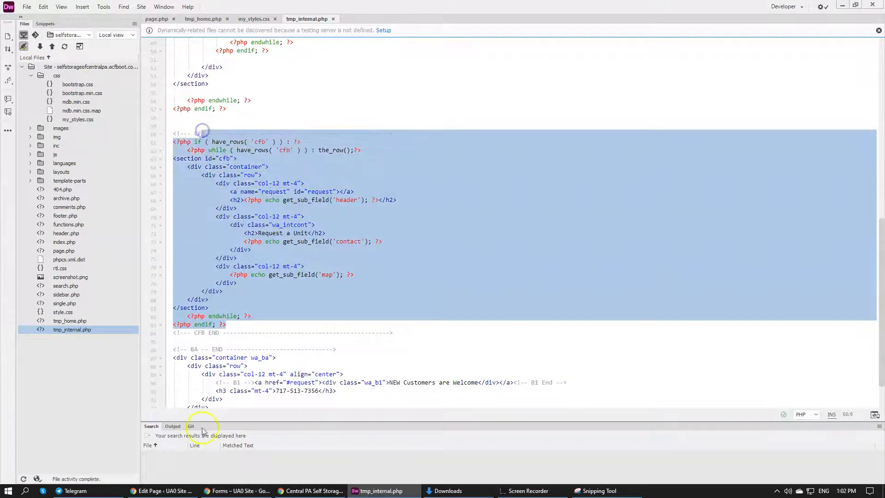
click(162, 490)
click(237, 490)
click(362, 293)
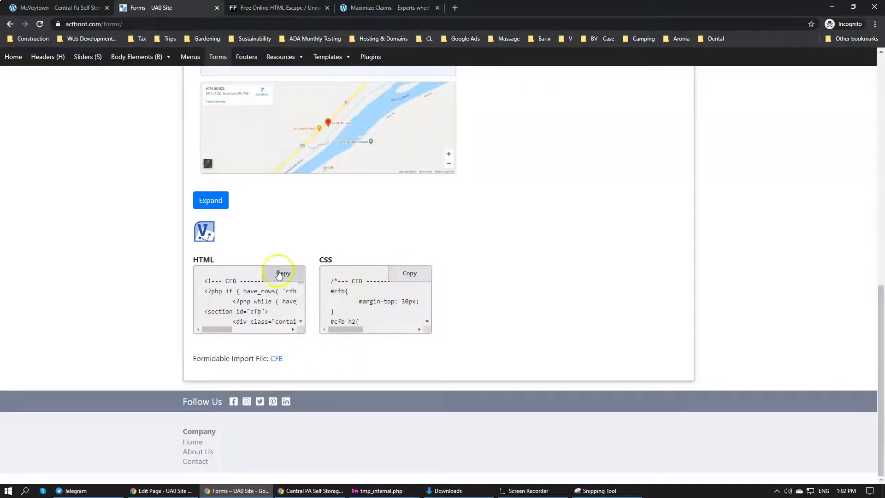
Paste the copied CFB HTML on a new line below the CFB END comment in tmp_internal.php
click(369, 491)
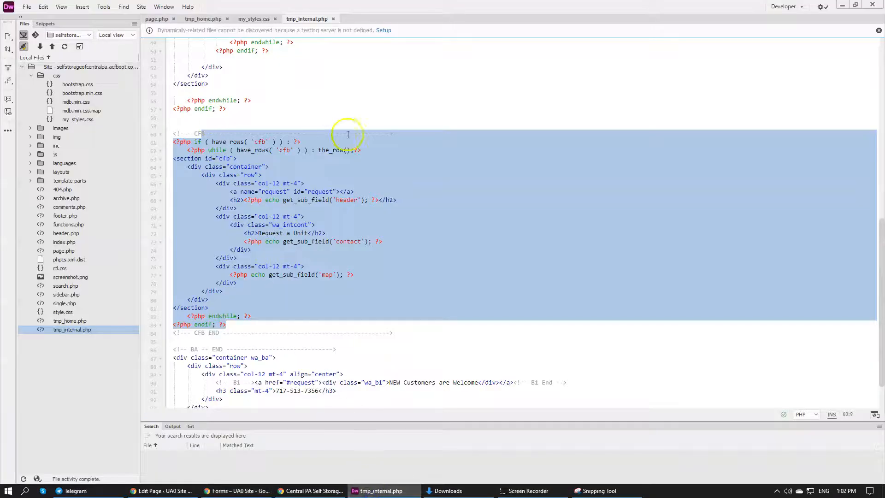
click(387, 111)
click(461, 333)
key(Return)
key(Return)
key(Return)
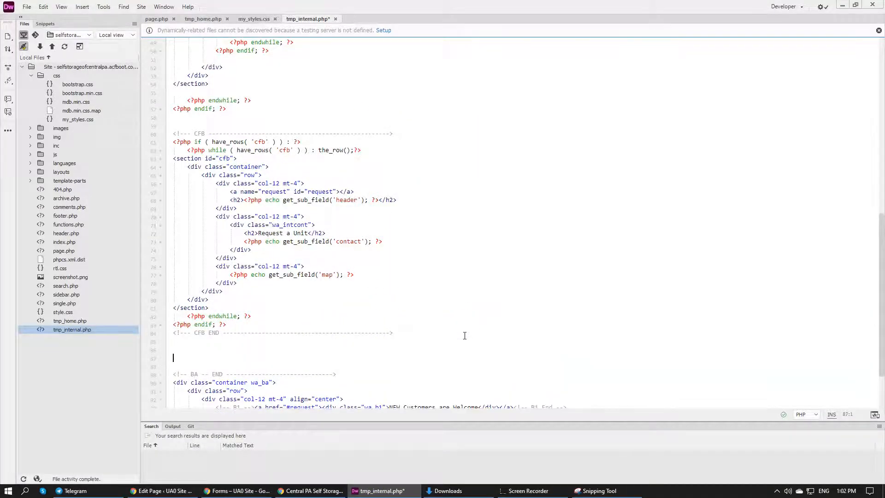
key(ctrl+v)
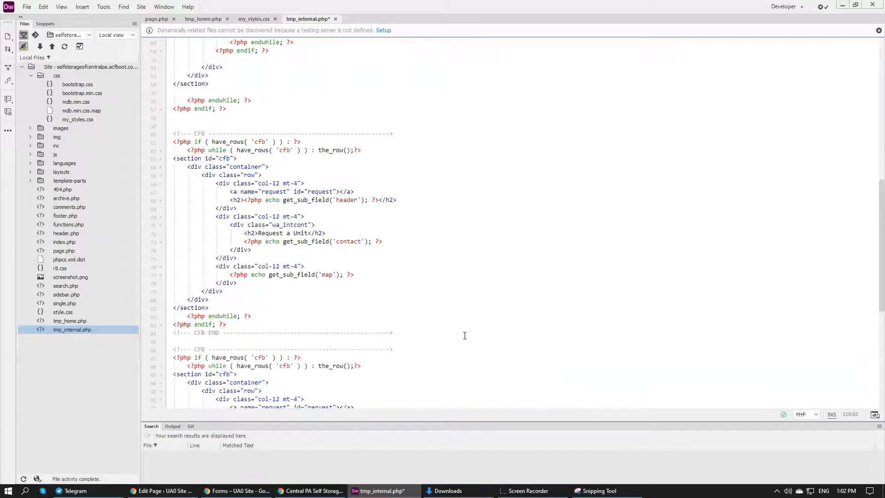
Delete the duplicate CFB block from below the original CFB section in tmp_internal.php
scroll(465, 335, down, 7)
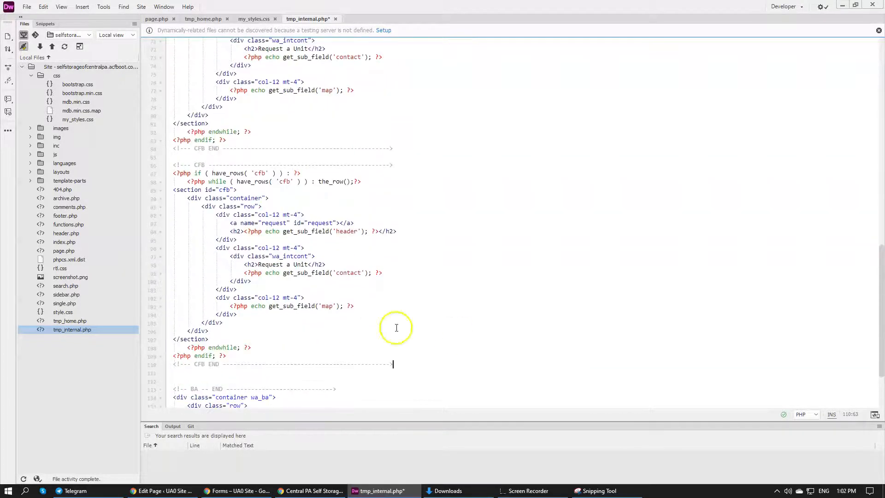
drag(405, 363, 184, 158)
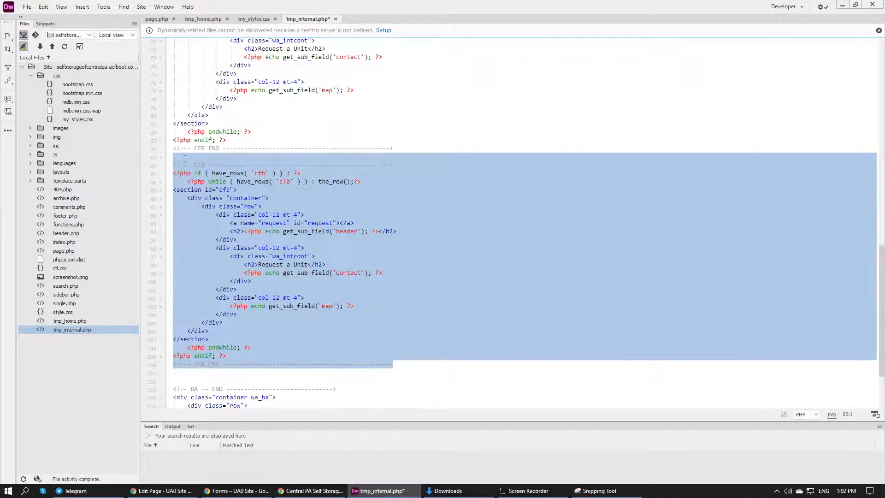
key(Delete)
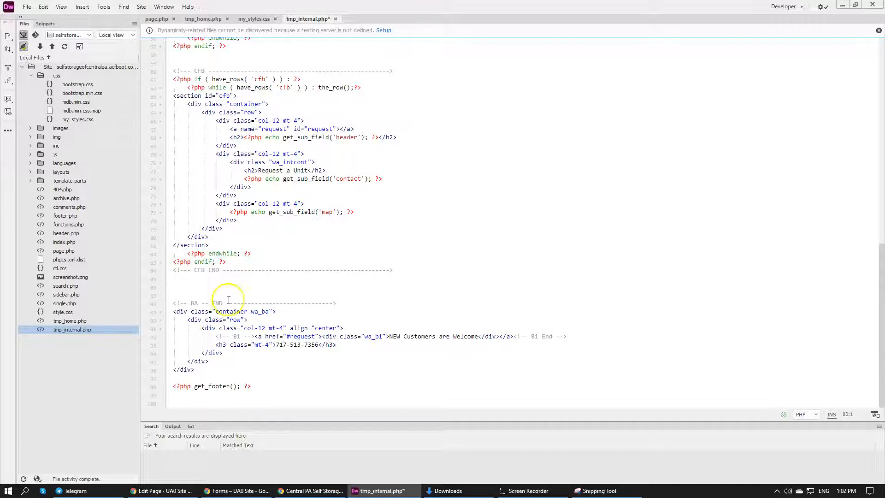
Download the CFB Formidable import file from the UA0 Site Forms page and open the zip archive
click(239, 490)
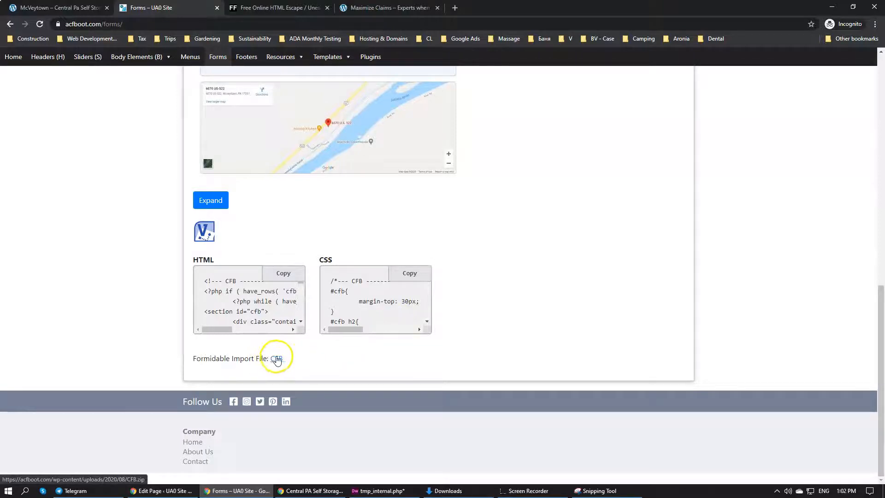
click(277, 359)
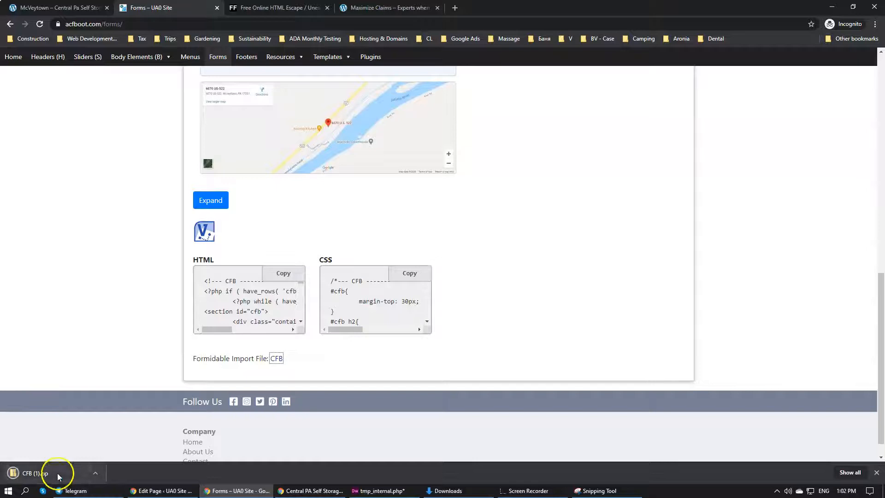
click(59, 476)
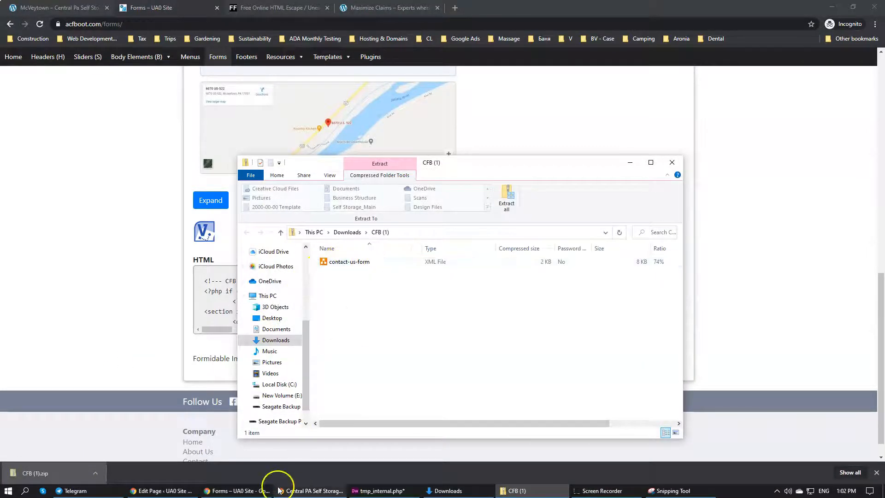
Open Formidable's Import/Export page in the UA0 Site admin and view the import file chooser without selecting a file
click(218, 490)
click(182, 489)
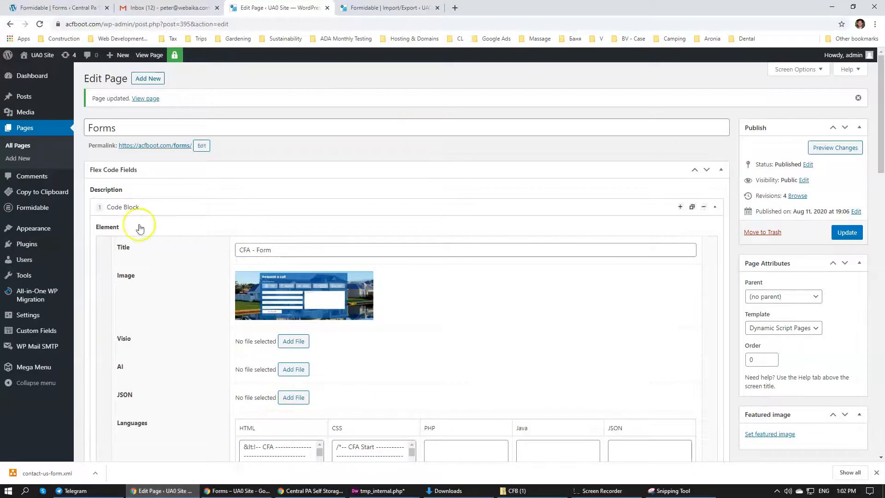
click(45, 210)
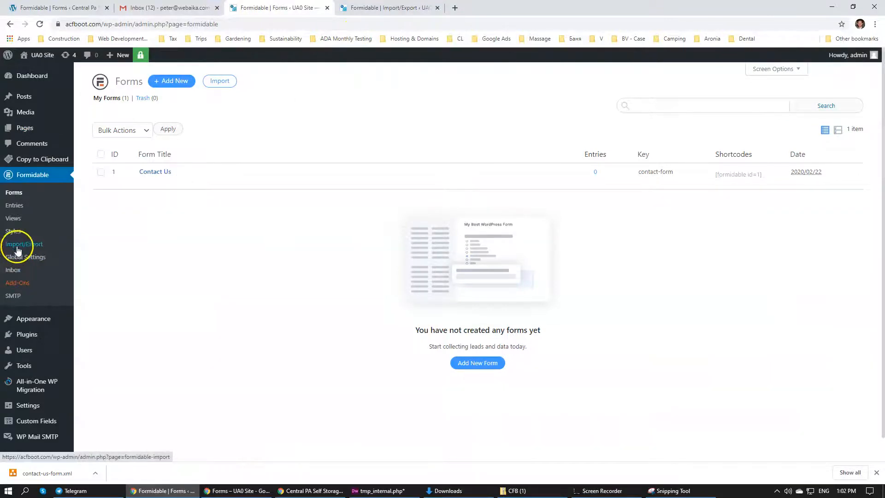
click(17, 250)
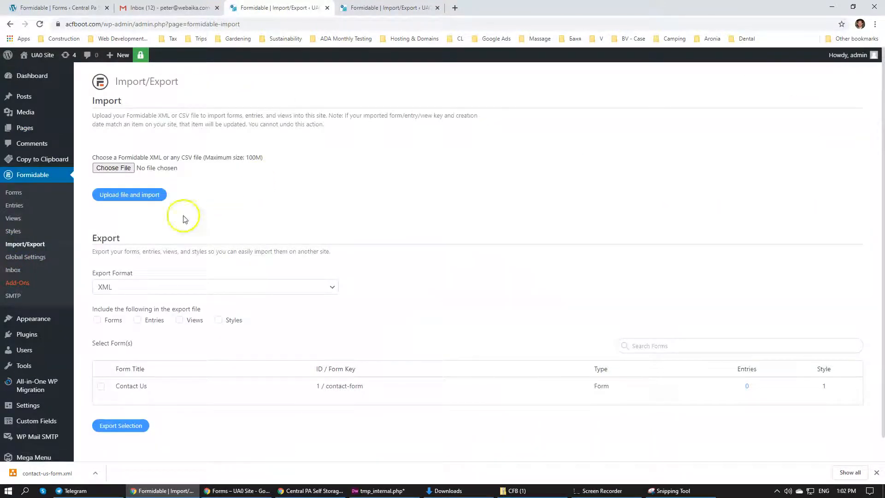
click(113, 168)
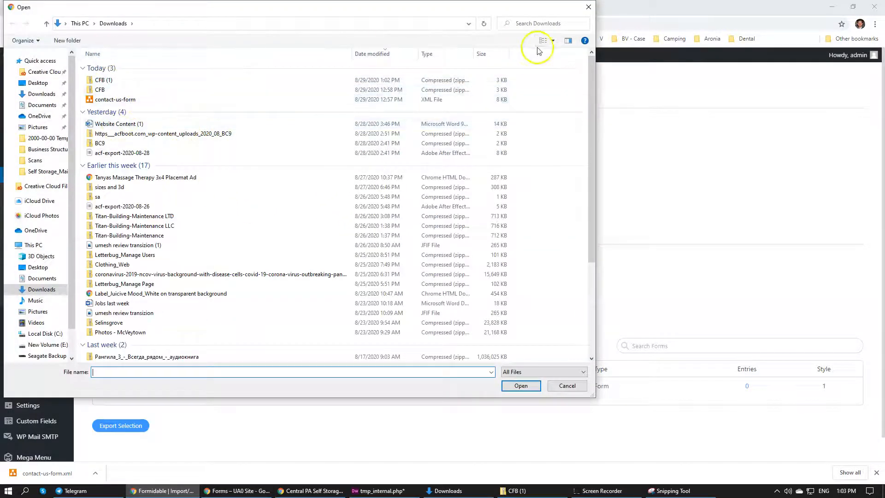
click(586, 8)
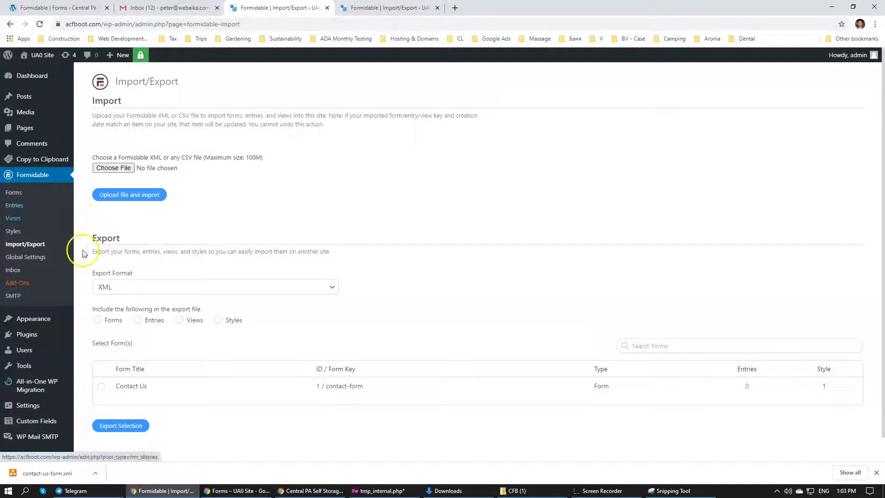
Review the fimg, CFB and BA sections of the tmp_internal.php template code
click(365, 491)
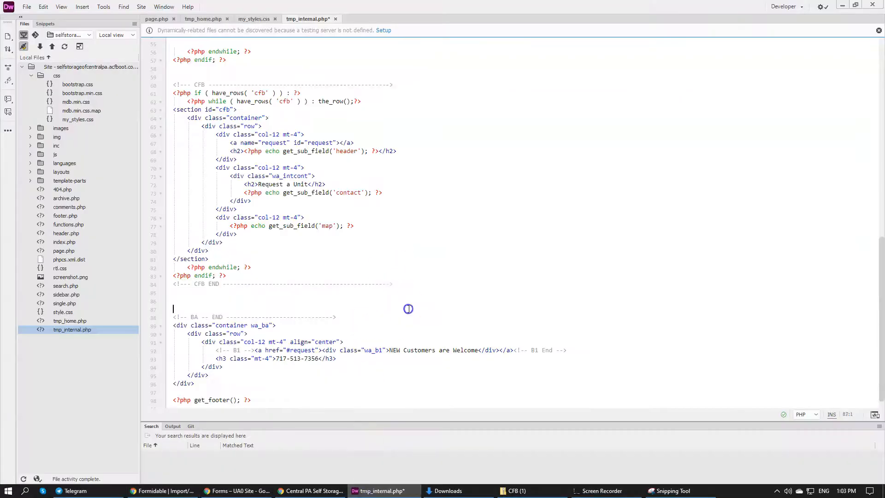
scroll(410, 312, up, 10)
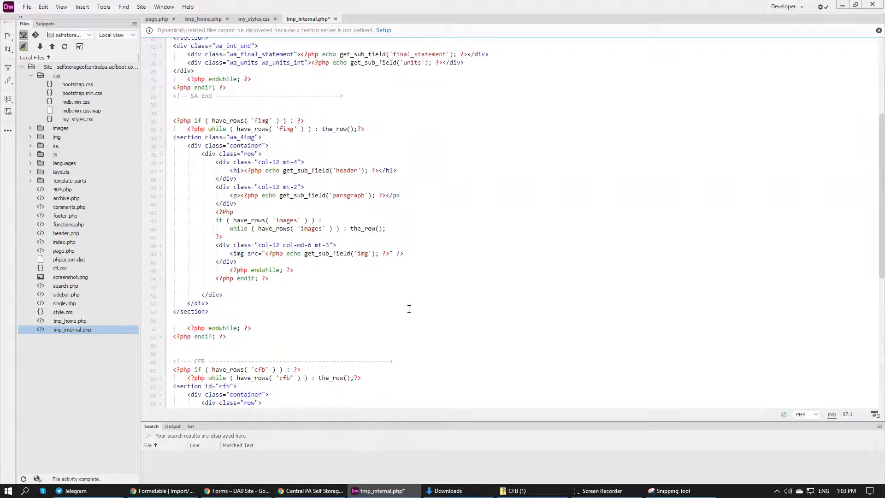
scroll(408, 309, down, 11)
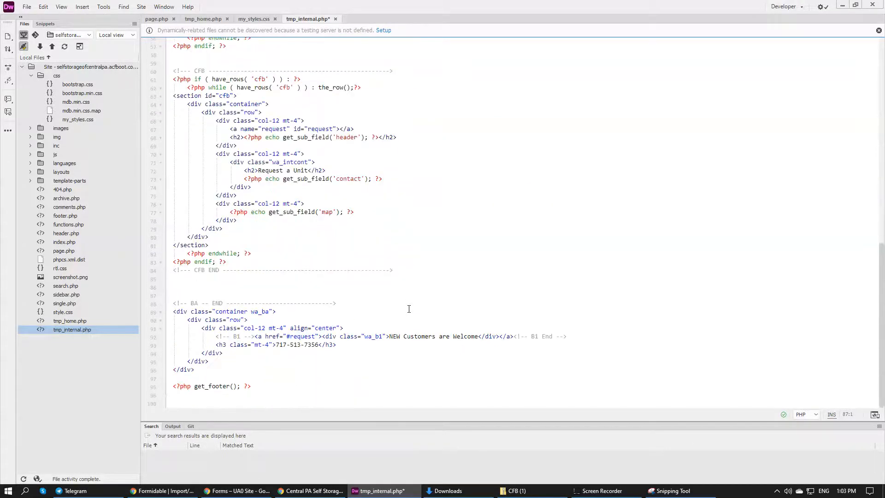
click(159, 490)
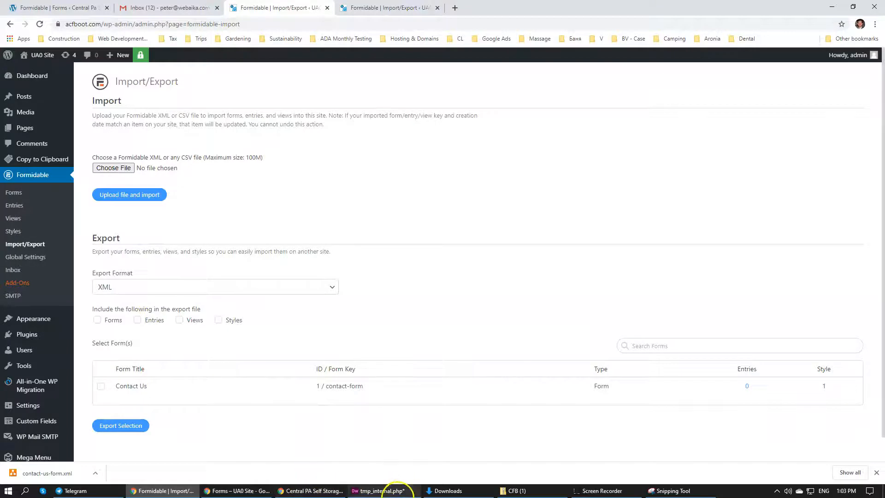
click(385, 490)
Look over the CFB preview on the Forms page and the live McVeytown page with its Request a Unit form
click(238, 491)
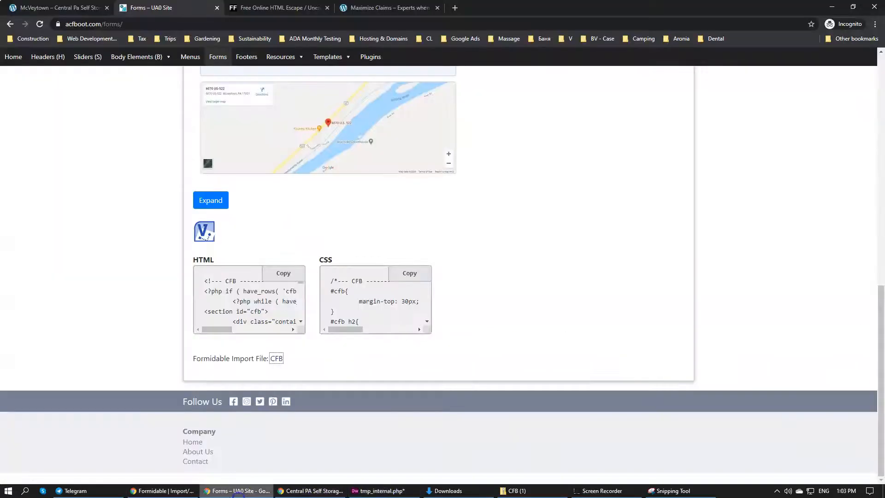
scroll(339, 339, up, 5)
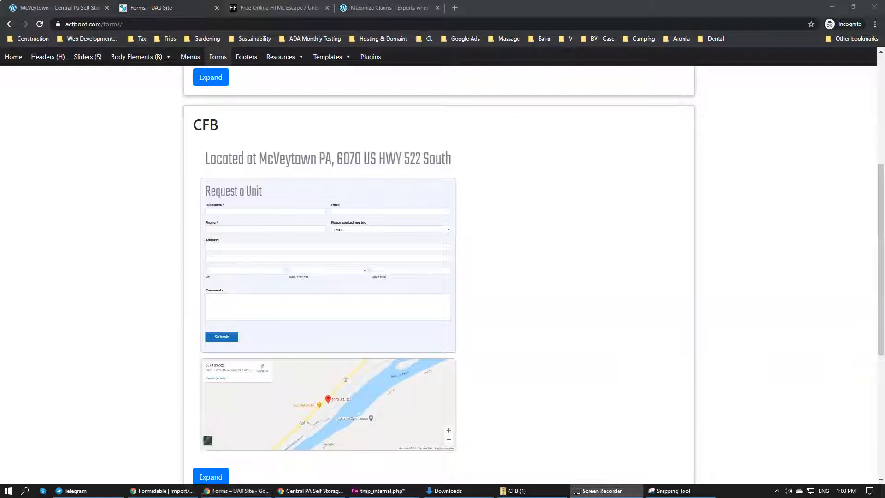
click(57, 8)
scroll(399, 232, down, 5)
scroll(400, 236, down, 7)
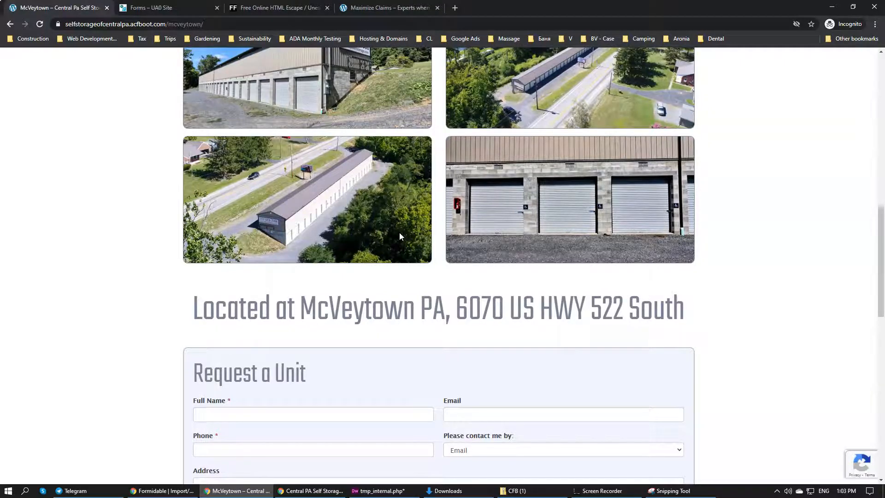
scroll(399, 231, up, 5)
scroll(398, 129, up, 4)
scroll(398, 129, down, 5)
scroll(398, 129, up, 5)
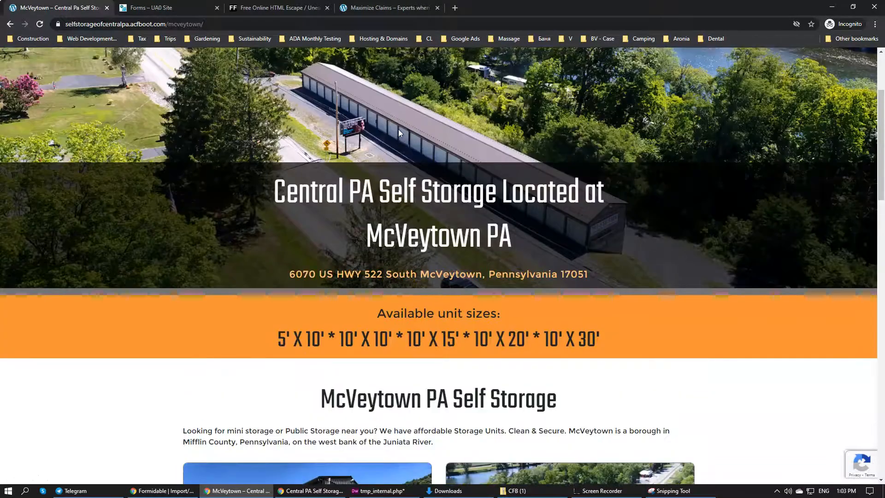
scroll(398, 129, up, 3)
Open the live Selingsgrove page and check its content below the image gallery
click(401, 140)
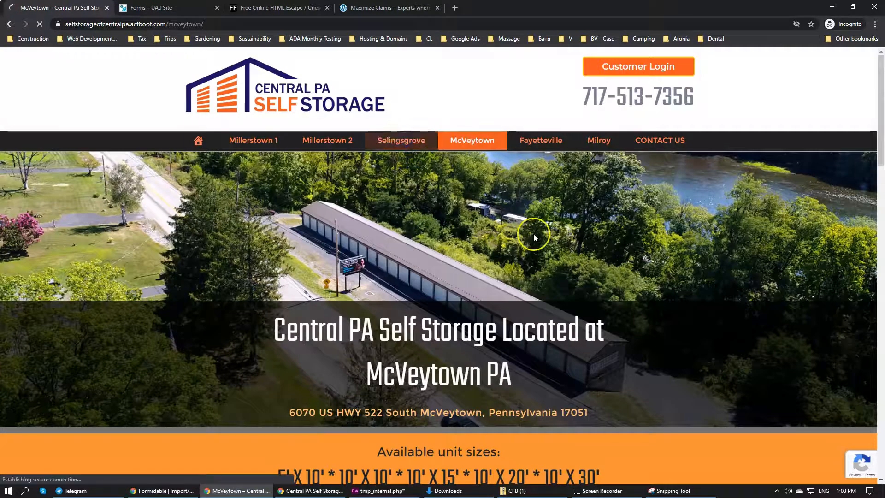
scroll(367, 220, down, 7)
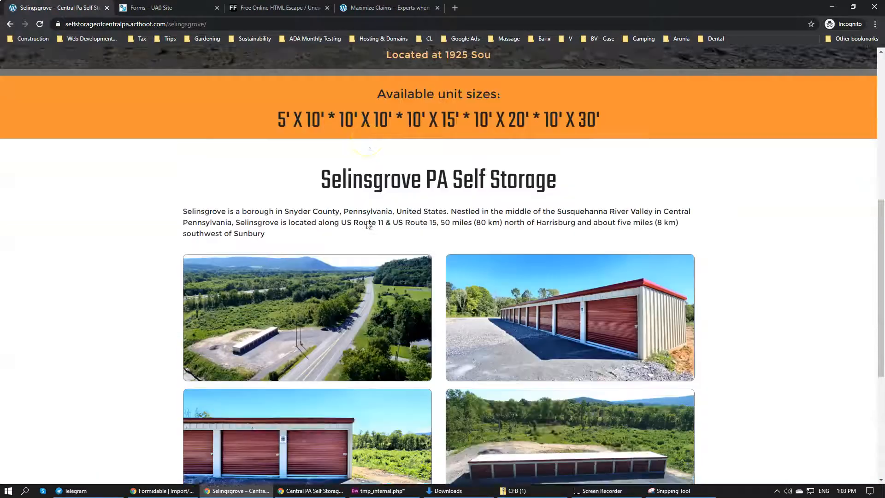
scroll(367, 225, down, 4)
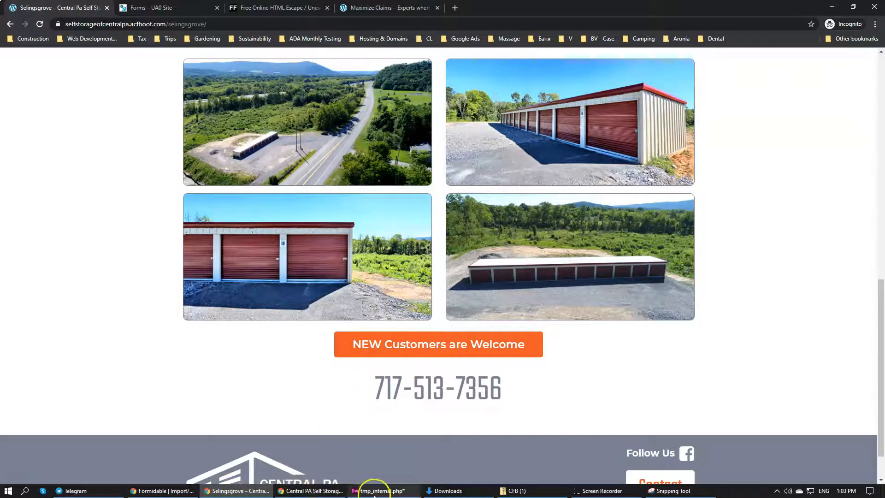
click(162, 490)
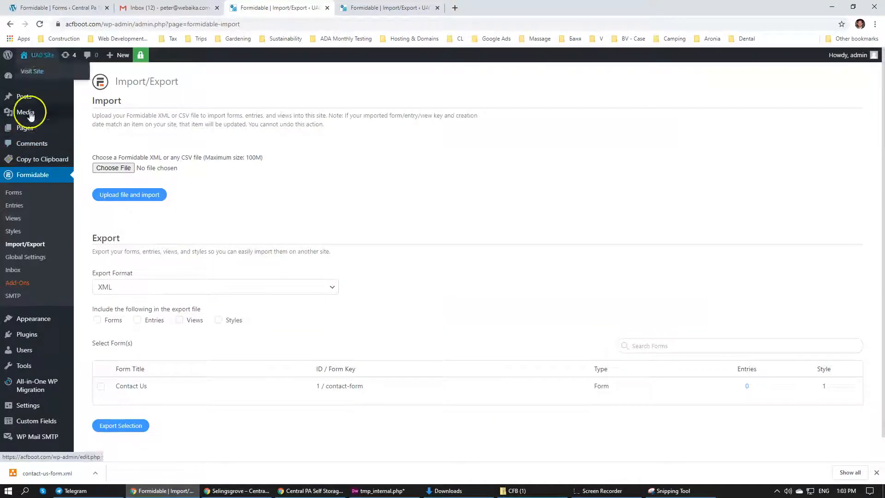
click(26, 134)
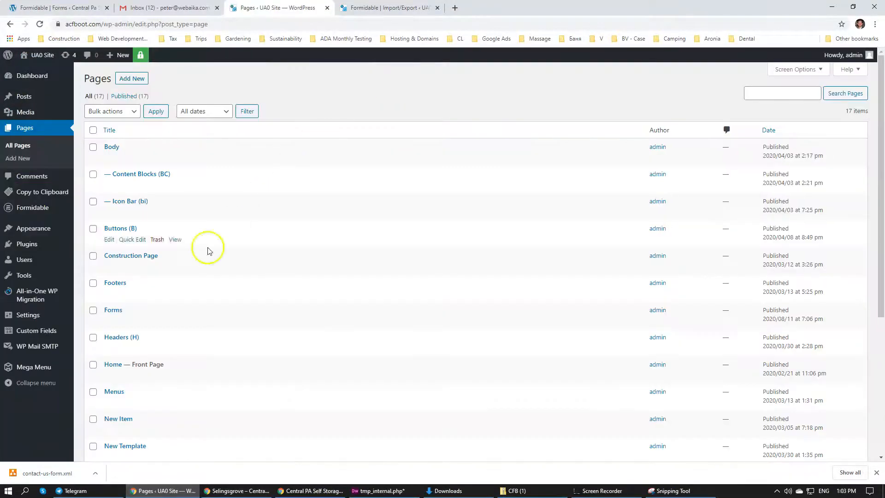
scroll(134, 346, down, 1)
scroll(133, 346, down, 3)
scroll(135, 339, up, 3)
scroll(131, 196, down, 1)
scroll(131, 196, down, 4)
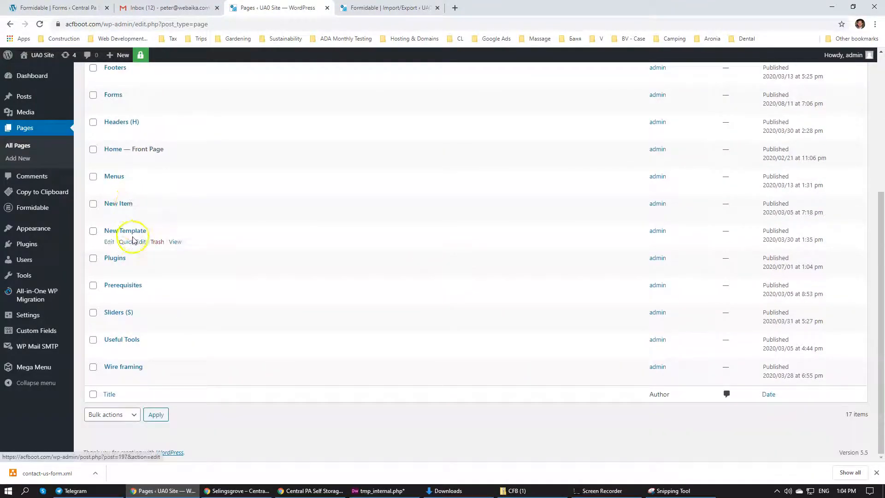
click(327, 8)
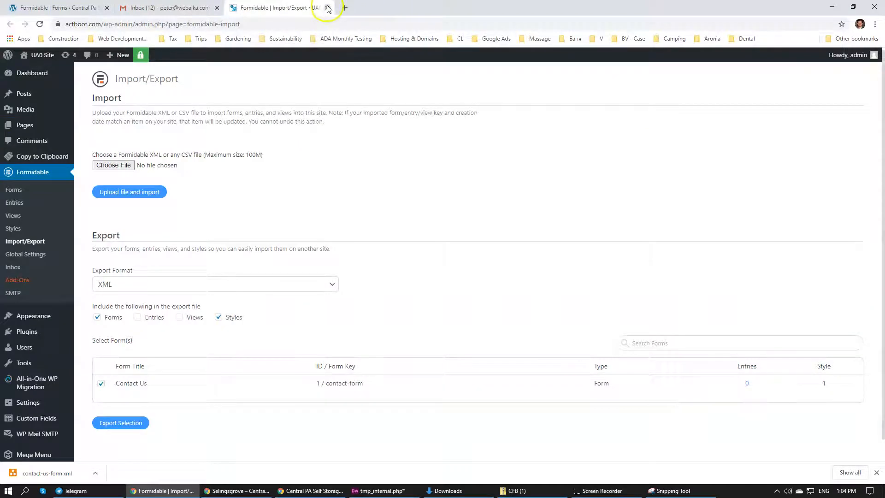
click(327, 8)
Open the Selingsgrove page for editing in a new tab from the Central PA Self Storage pages list and go to its images section
click(65, 8)
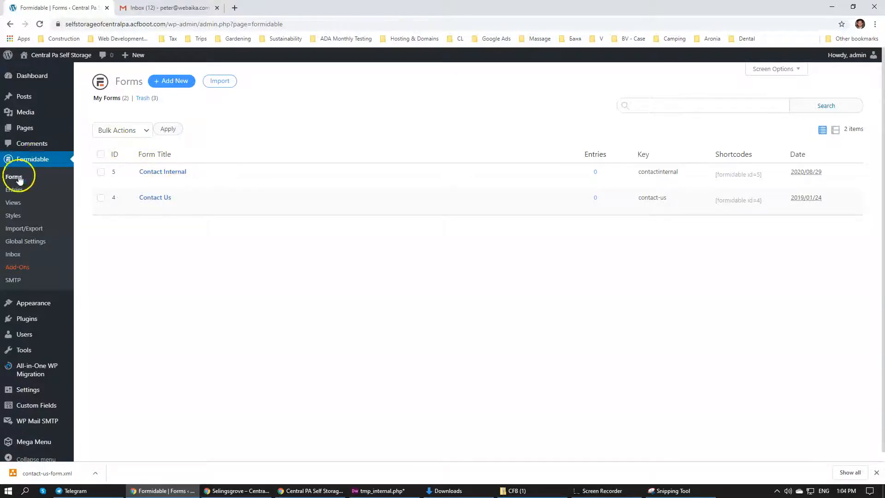
click(25, 128)
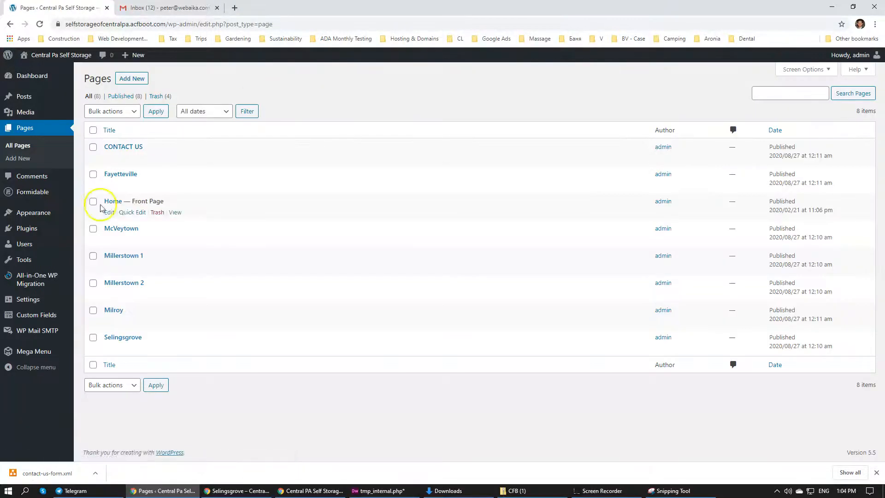
middle_click(129, 338)
click(194, 7)
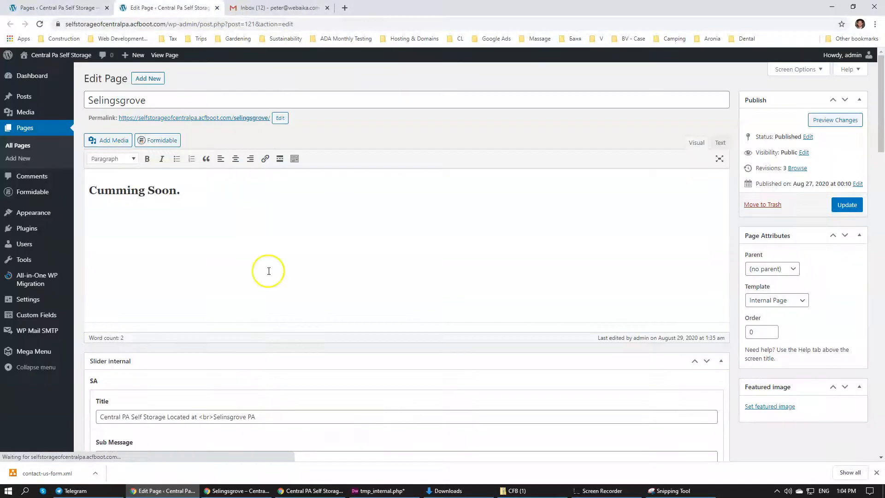
scroll(221, 259, down, 15)
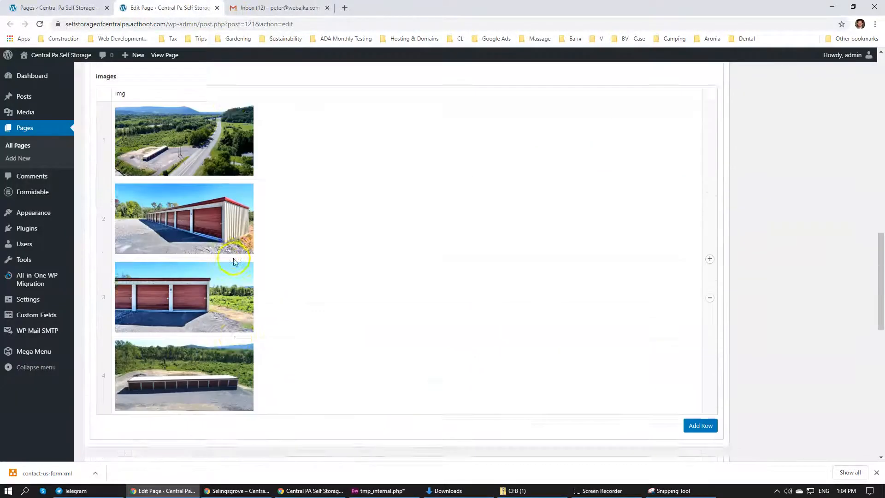
Check the Contact CFB fields on the Selingsgrove edit page and open the McVeytown page for editing in a new tab at its Contact CFB section
scroll(235, 260, down, 8)
scroll(239, 259, down, 4)
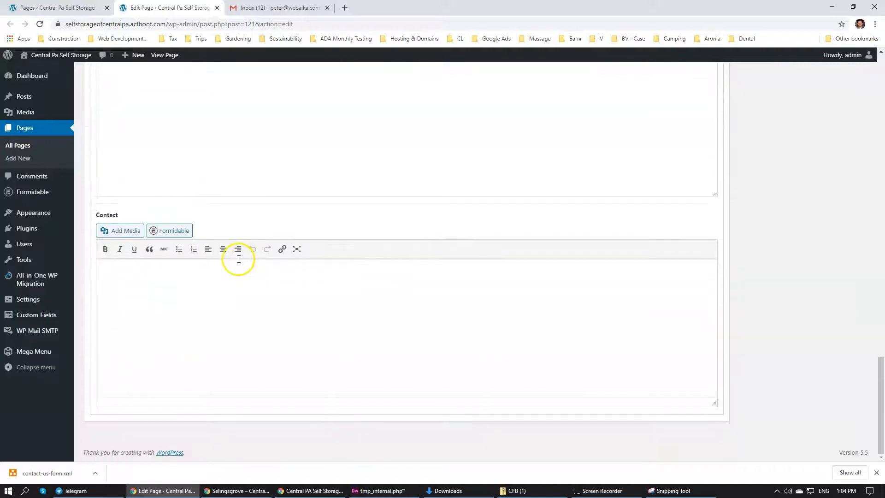
scroll(239, 259, up, 5)
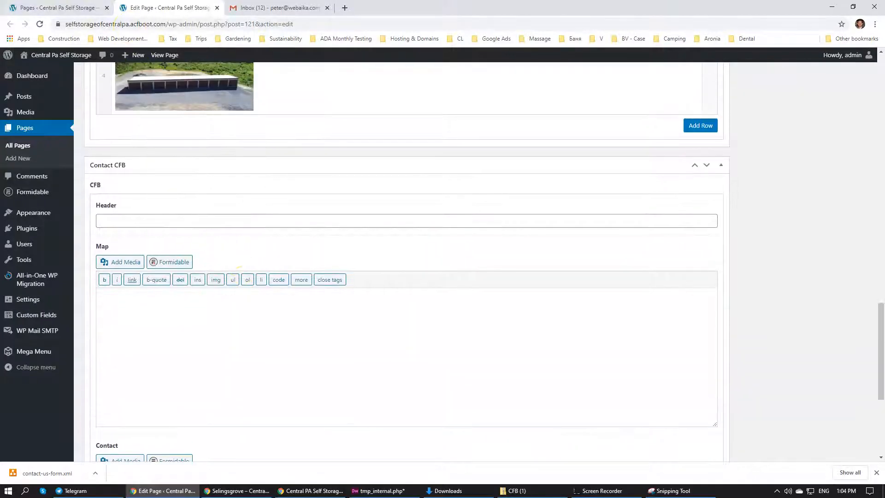
key(ctrl+shift+Tab)
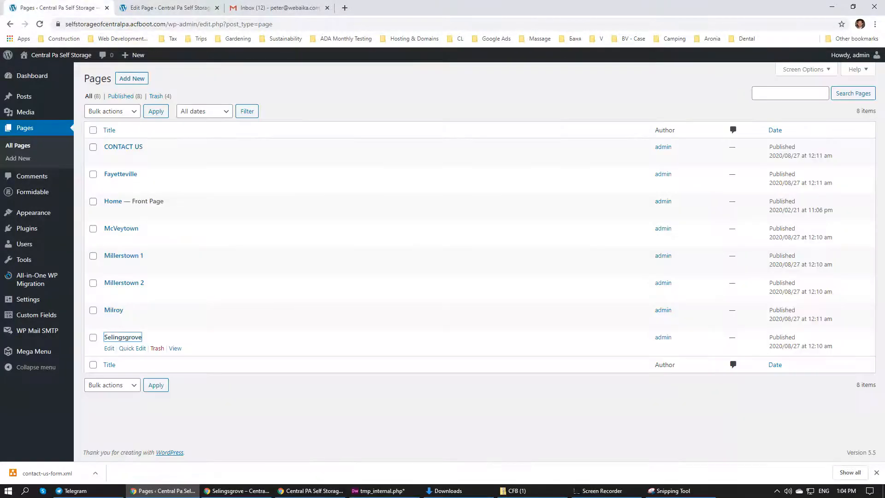
ctrl+click(122, 228)
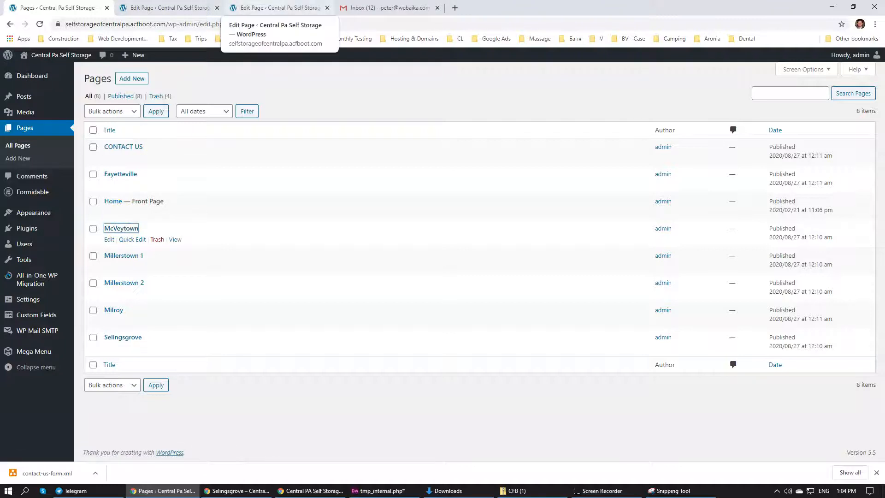
click(273, 10)
scroll(186, 233, down, 5)
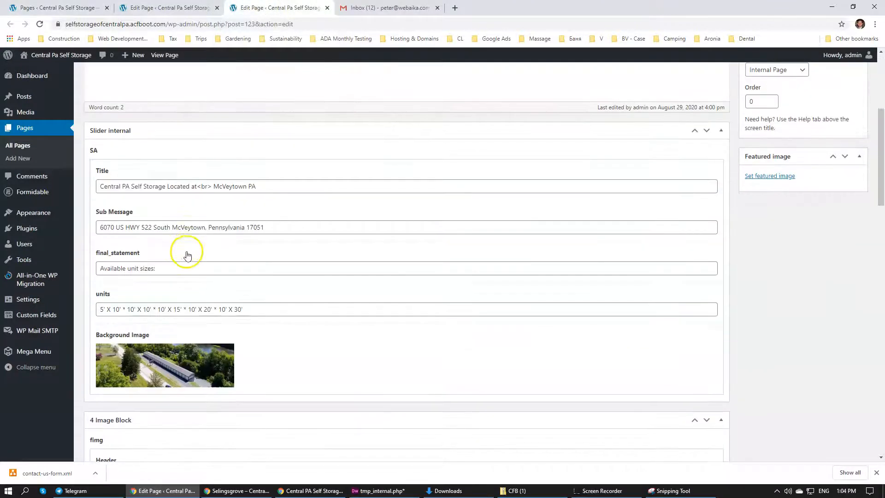
scroll(162, 189, down, 15)
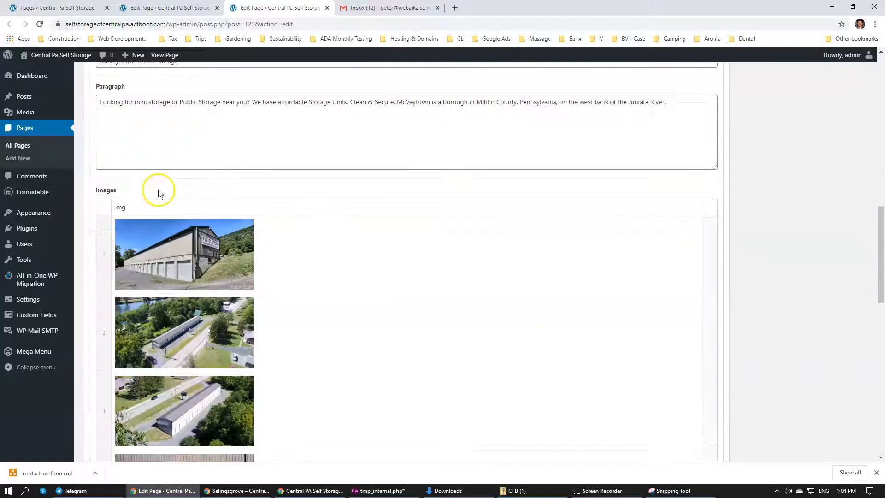
scroll(157, 190, up, 2)
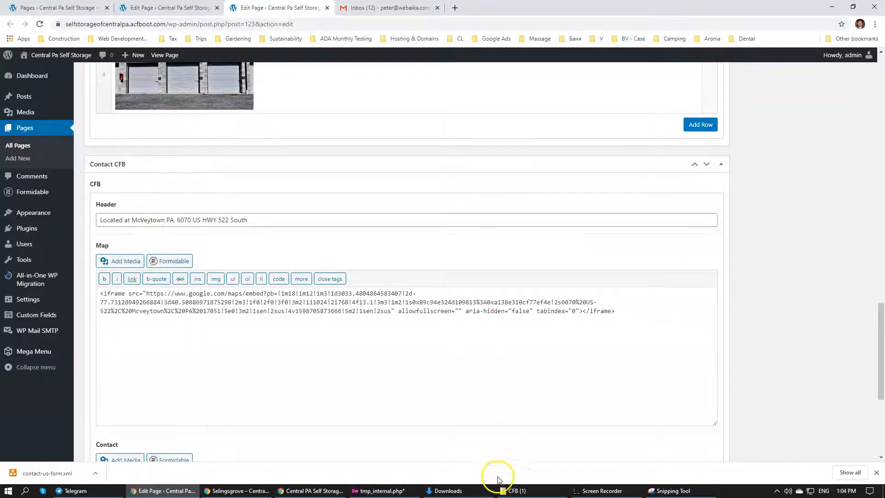
In File Explorer, open the client folder selfstorageofcentralpa.com under Desktop > Web Development > Client
mouse_move(524, 493)
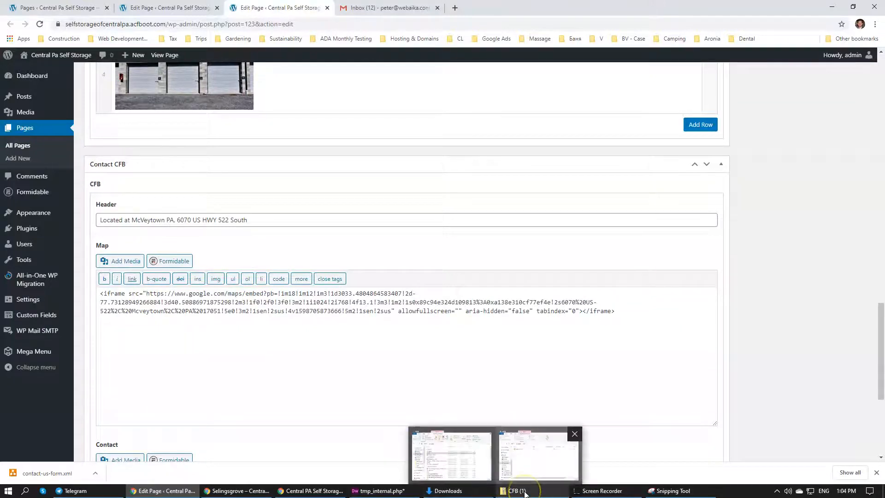
click(446, 490)
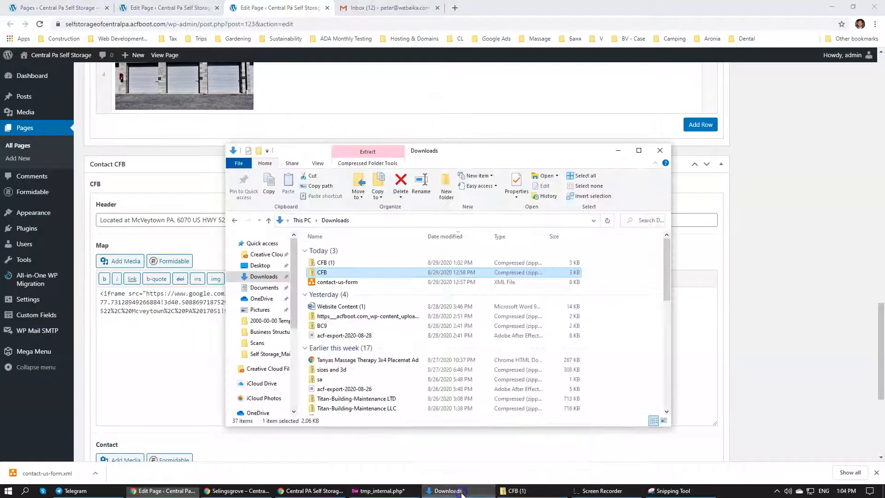
click(263, 265)
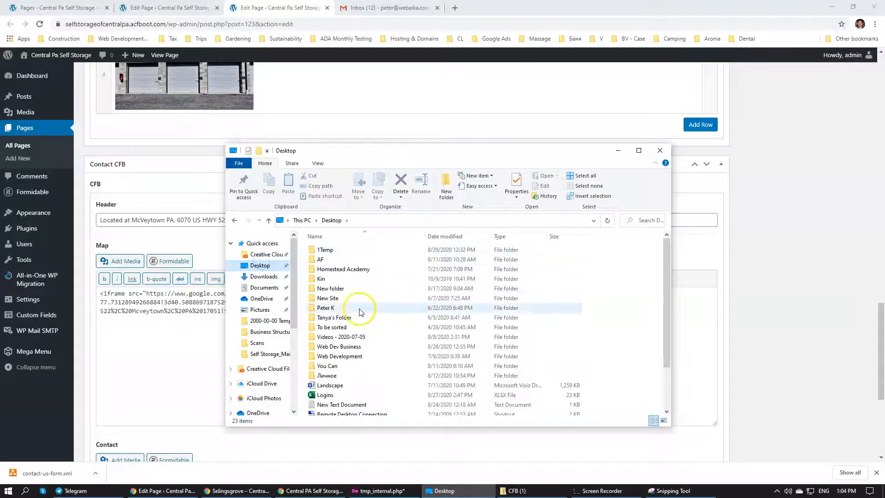
double_click(347, 347)
key(alt+Left)
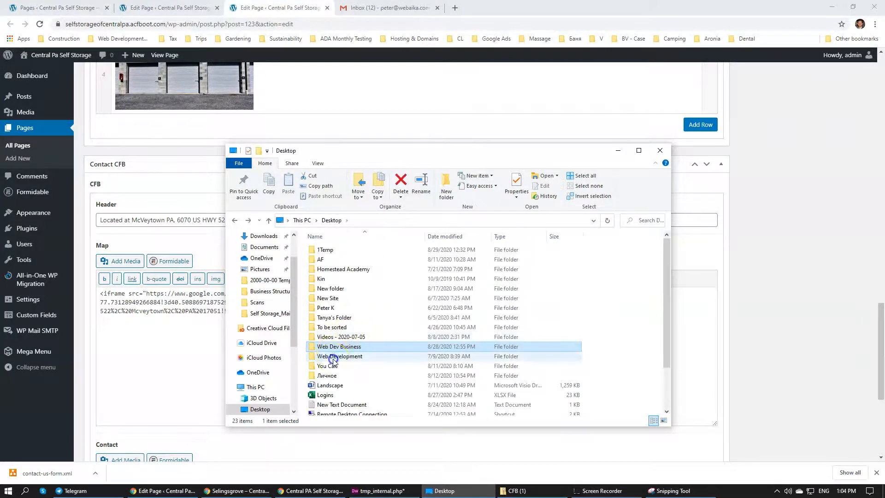
double_click(331, 356)
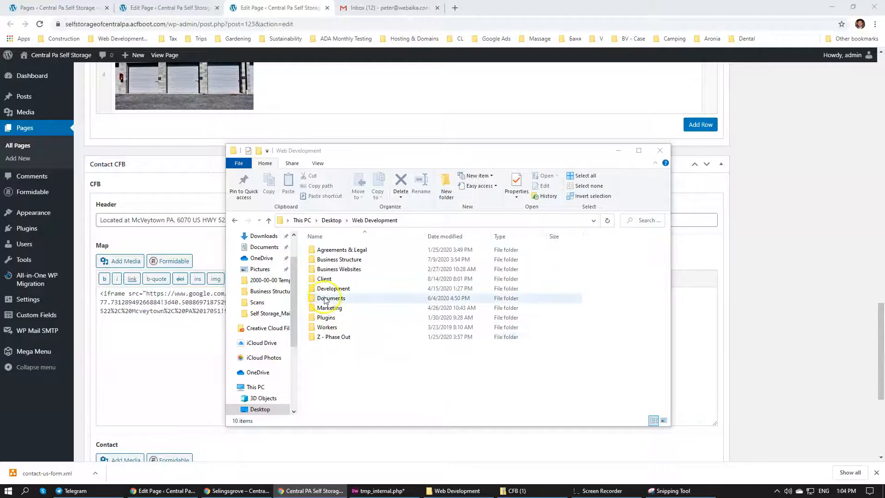
double_click(331, 278)
key(s)
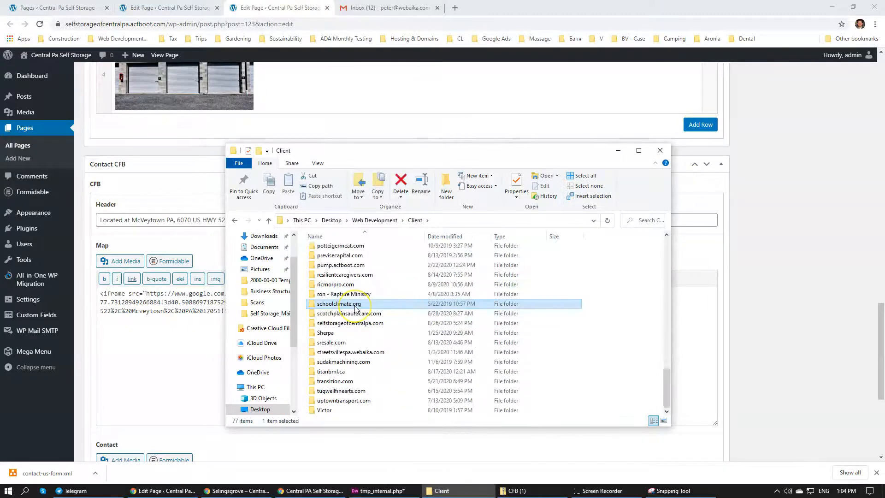
double_click(354, 329)
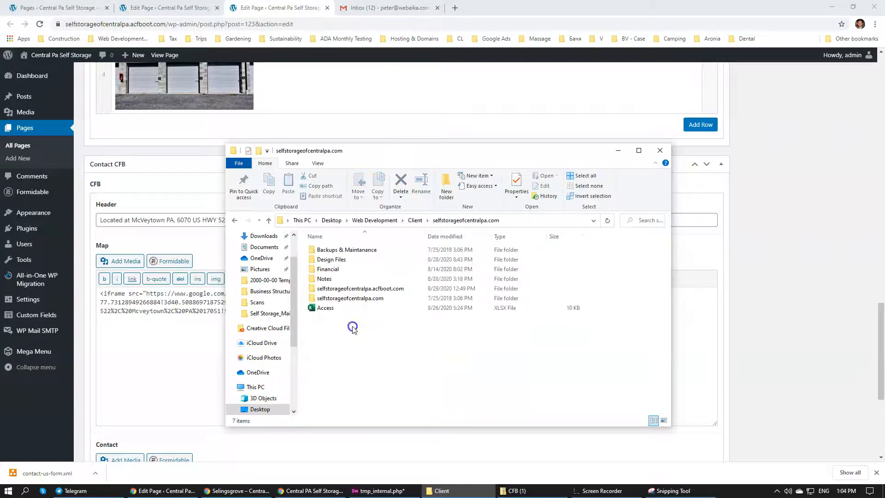
Open the Self Storage_Selinsgrove PA design PDF from the Self Storage_Selinsgrove PA folder in Design Files
double_click(335, 260)
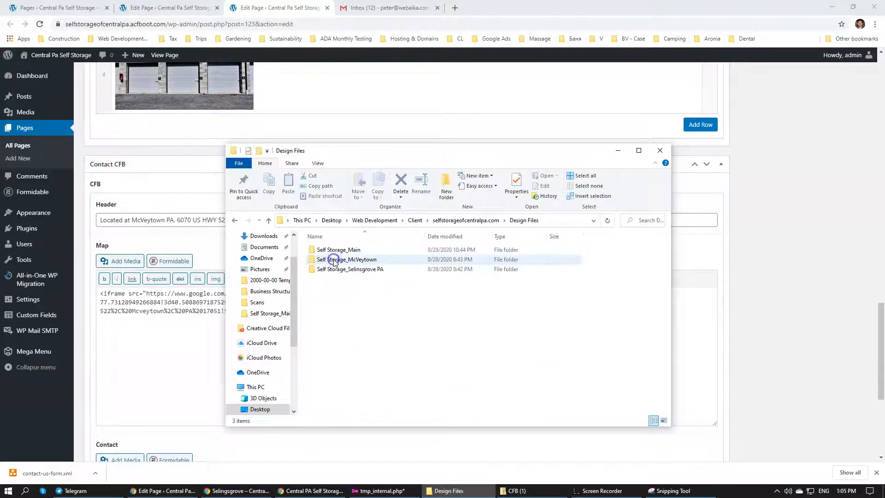
double_click(342, 271)
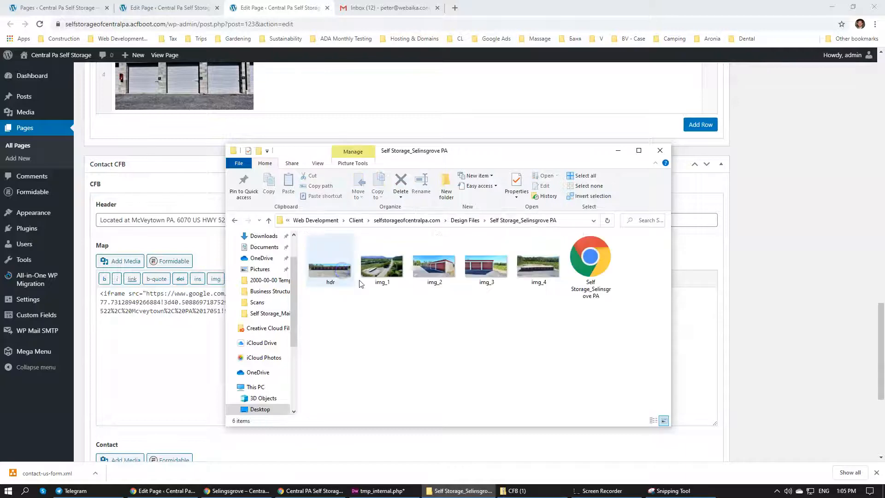
click(589, 269)
double_click(588, 270)
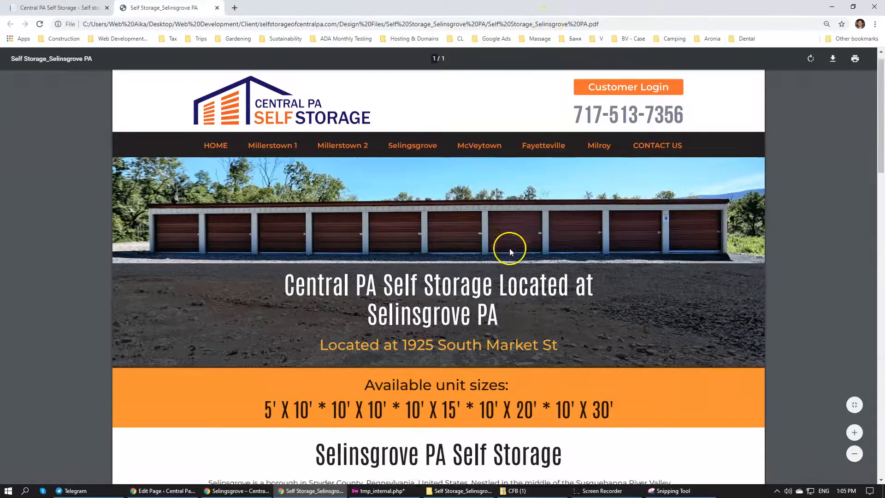
Copy the "Located at Selinsgrove PA" heading with the street address above the map in the design PDF
scroll(510, 248, down, 2)
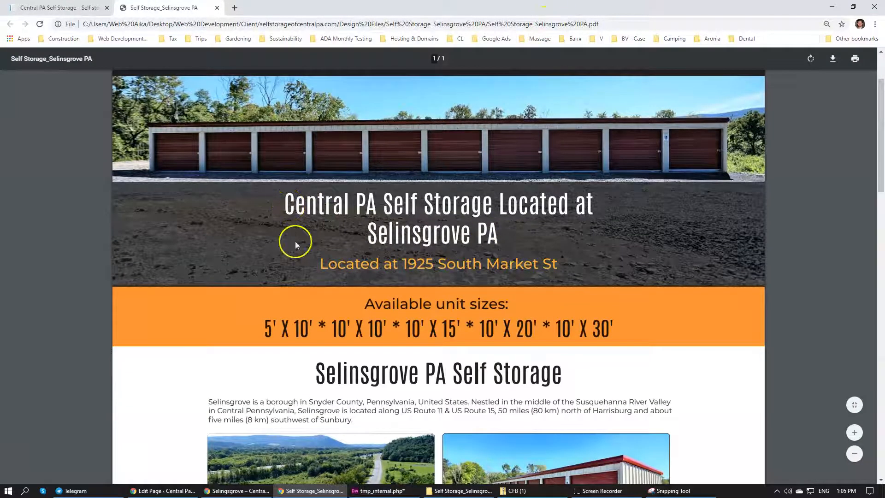
scroll(339, 302, down, 12)
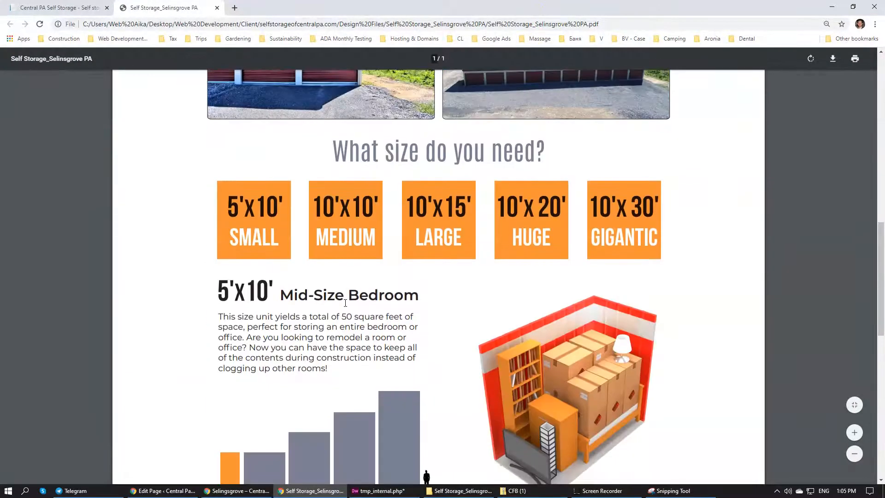
scroll(345, 303, down, 9)
drag(218, 195, 642, 191)
key(ctrl+c)
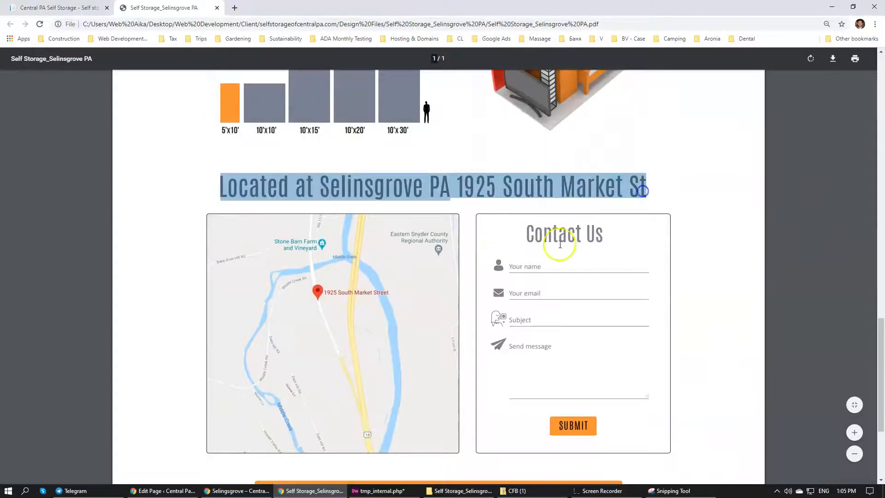
Back on the Selingsgrove edit page, paste the copied location heading into the Header field of the Contact CFB section
click(235, 491)
click(164, 490)
scroll(148, 302, down, 5)
scroll(150, 313, up, 5)
scroll(166, 323, down, 5)
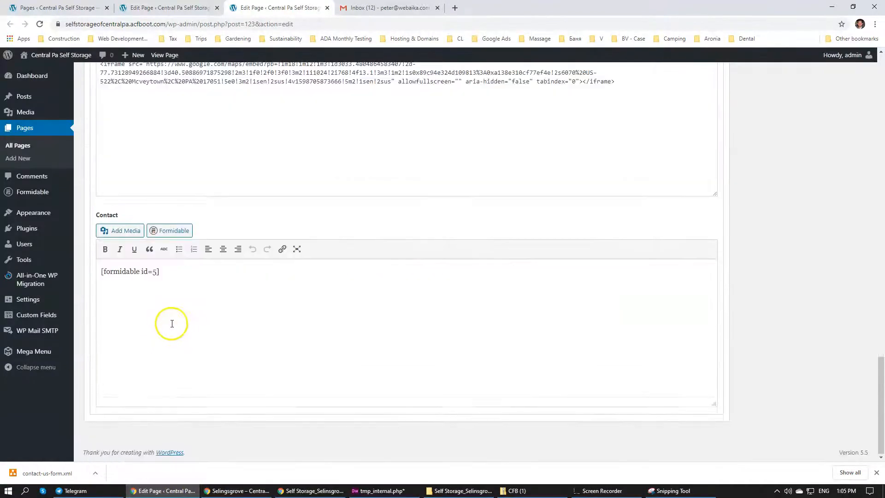
key(ctrl+shift+Tab)
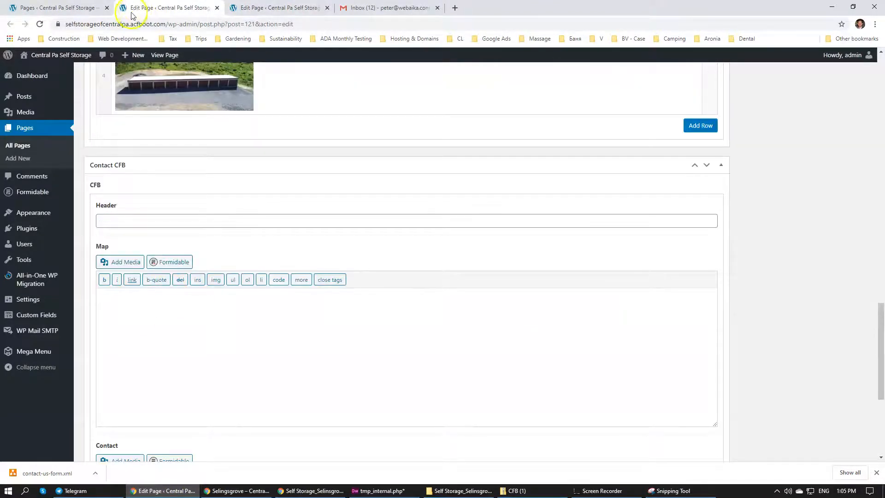
click(156, 222)
key(Down)
key(Return)
click(143, 318)
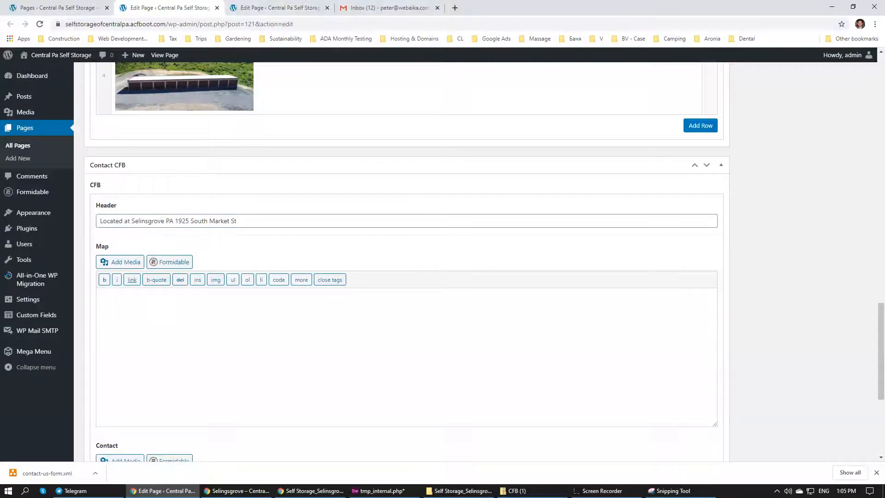
Search Google for "google maps" plus the copied Selinsgrove location heading in a new tab, and open the location in Google Maps
click(456, 9)
text(g)
key(BackSpace)
key(BackSpace)
text(m)
key(BackSpace)
key(BackSpace)
text(google maps)
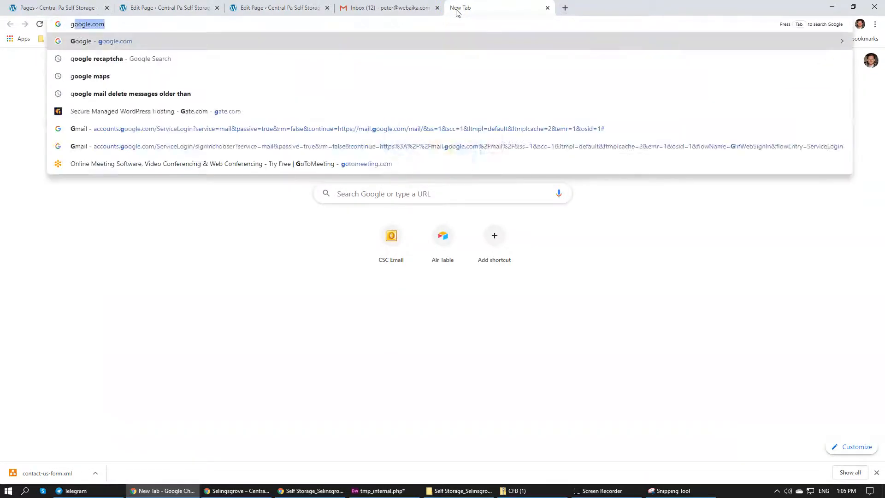
key(ctrl+v)
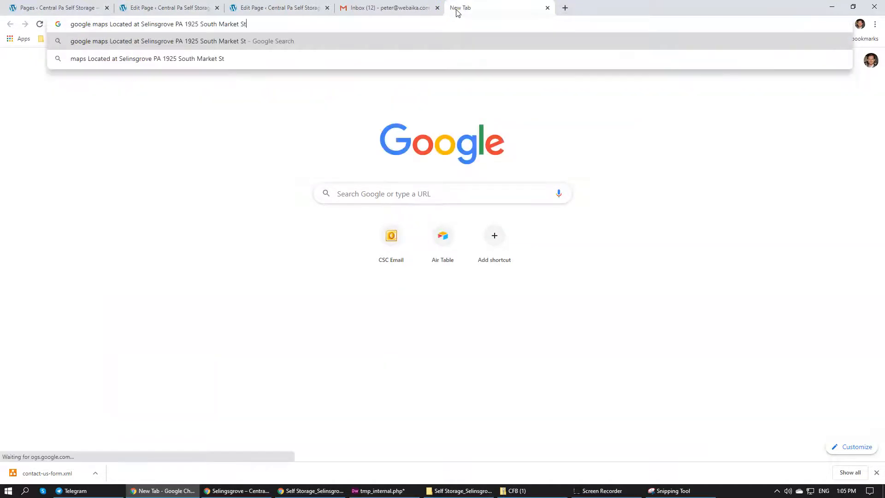
key(Return)
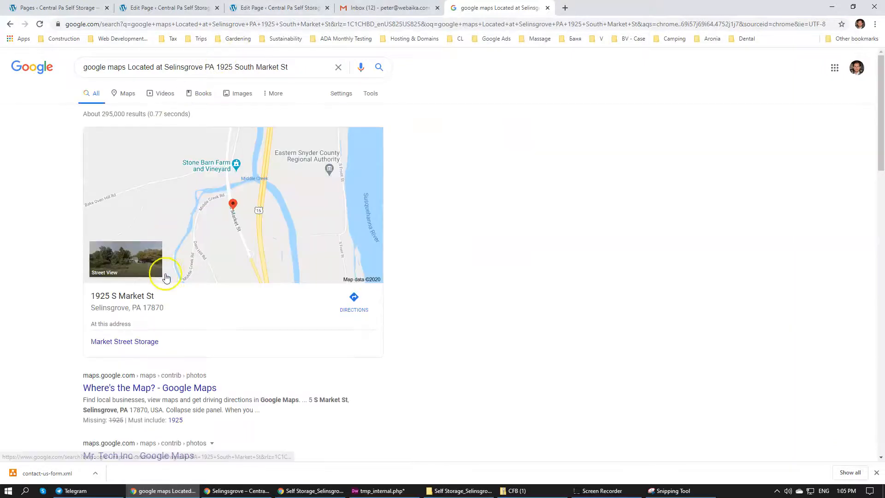
click(202, 196)
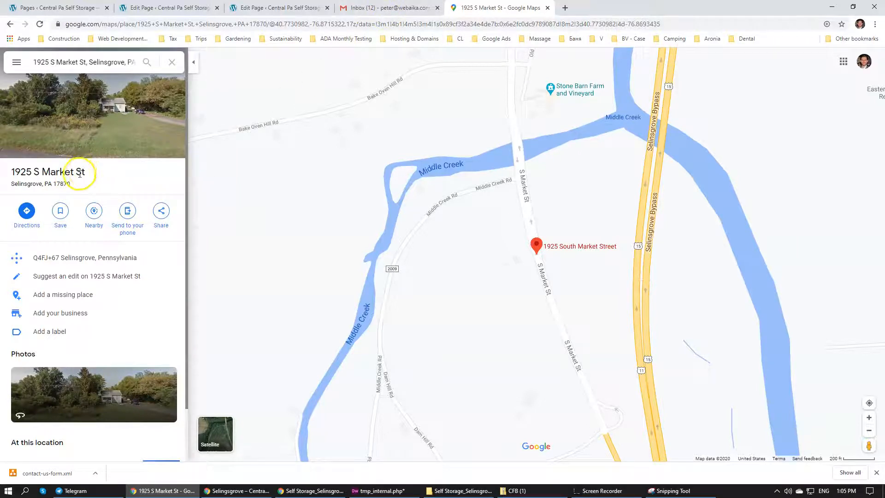
Copy the medium-size embed HTML for the Selinsgrove location from the Google Maps sharing options
click(161, 213)
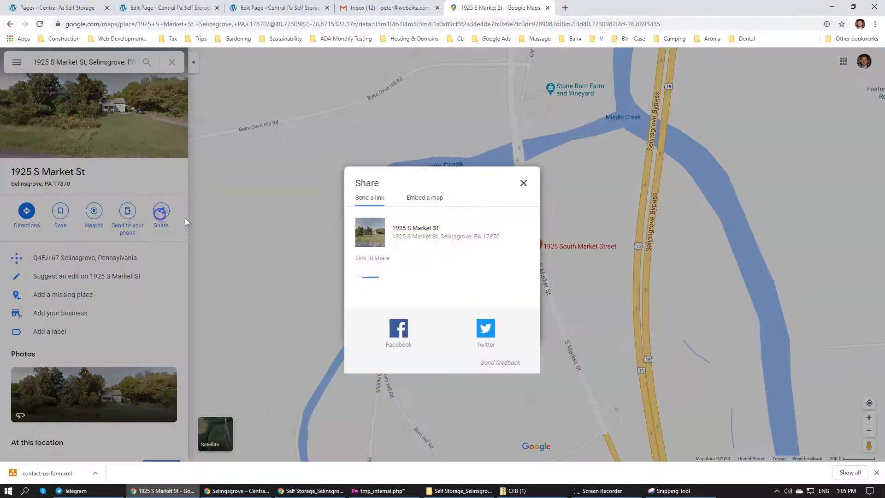
click(422, 199)
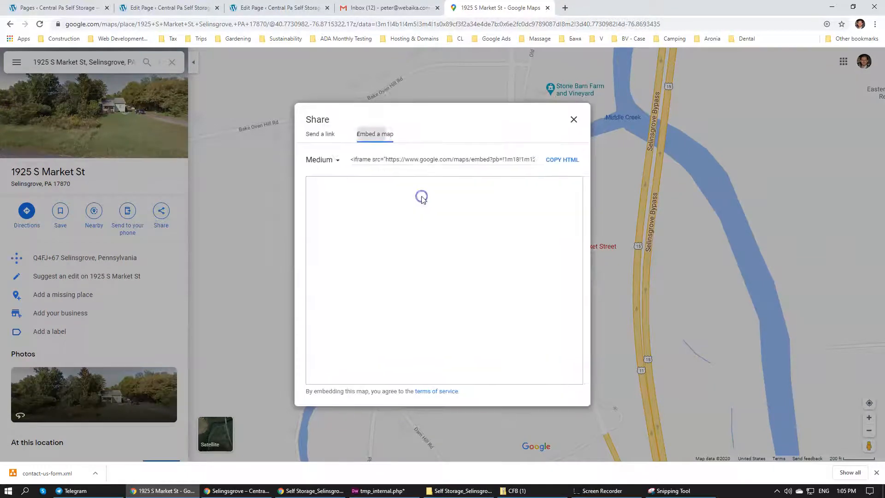
click(563, 161)
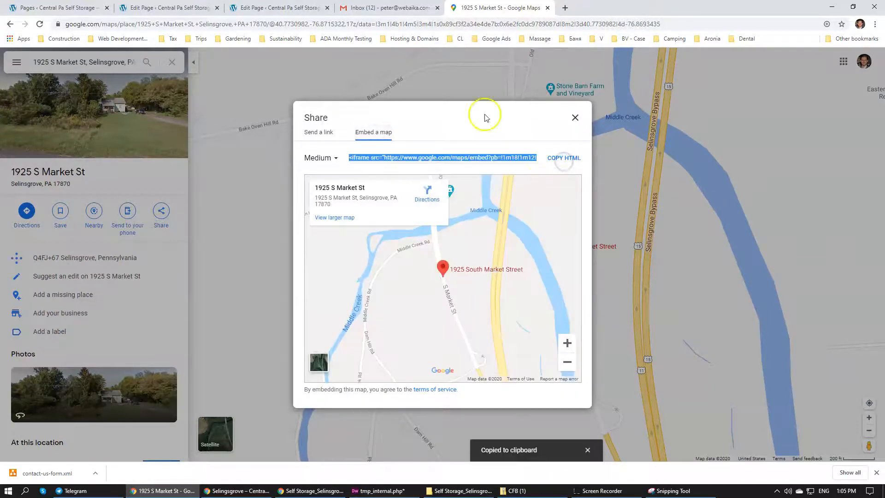
Paste the map iframe into the Selingsgrove page's Map field and remove its width, height, frameborder and style attributes
click(168, 8)
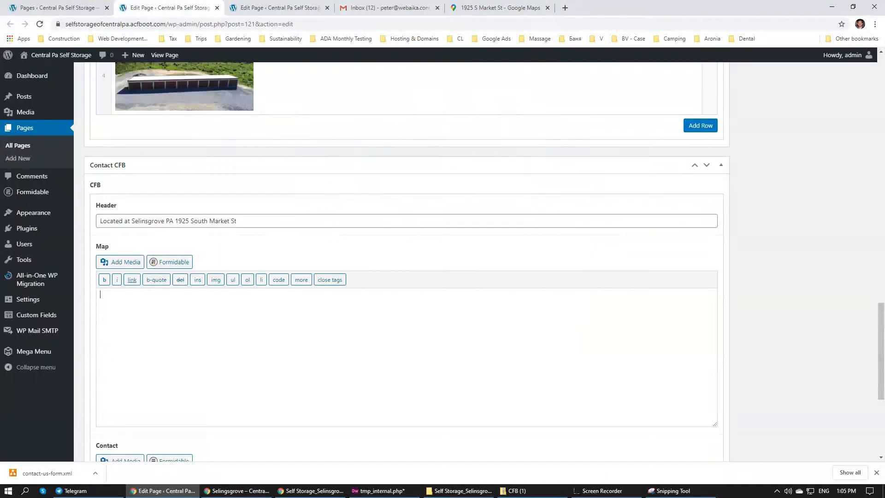
click(156, 332)
key(ctrl+v)
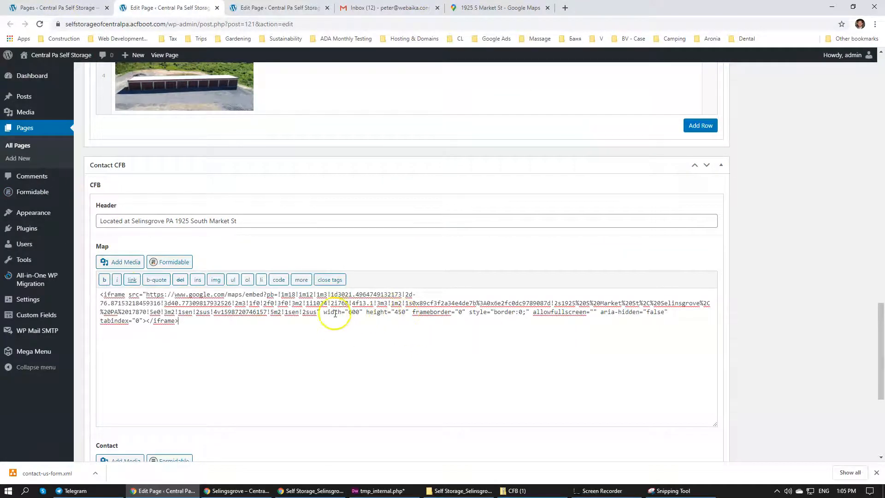
drag(323, 313, 443, 315)
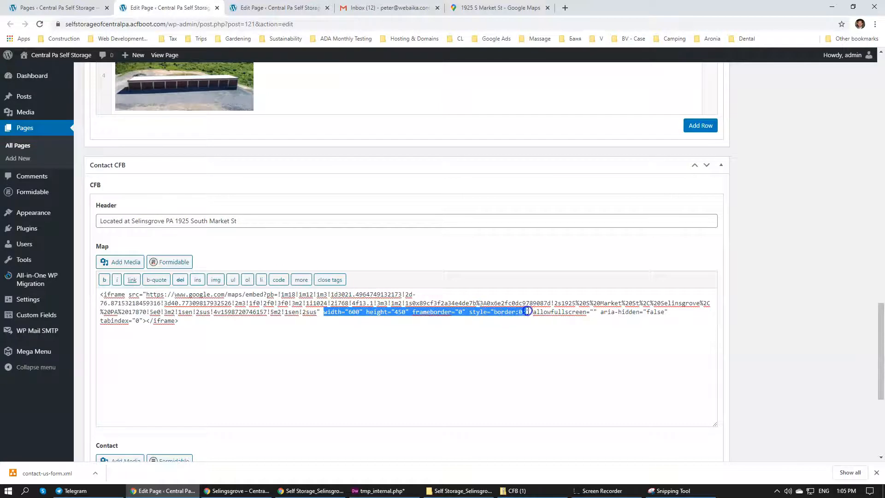
key(Delete)
key(Delete)
scroll(322, 368, down, 3)
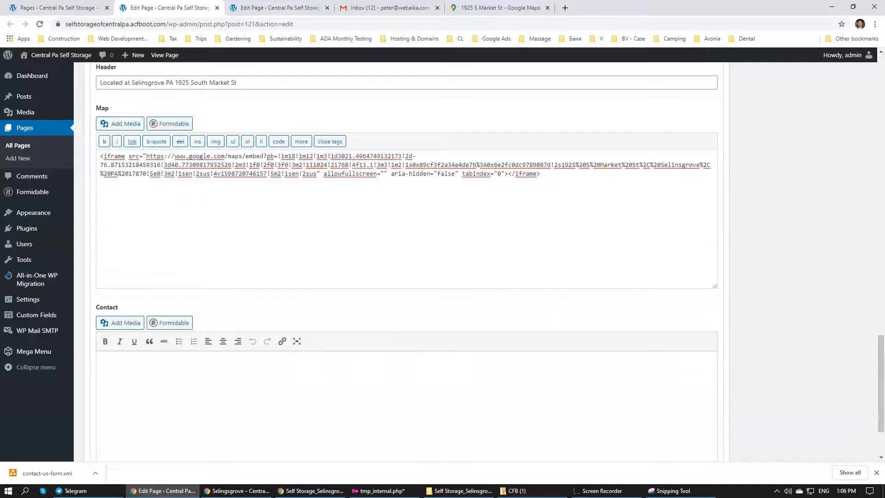
Copy the [formidable id=5] shortcode from the McVeytown page's Contact field into Selingsgrove's Contact field and update the page
key(ctrl+Tab)
scroll(252, 197, down, 4)
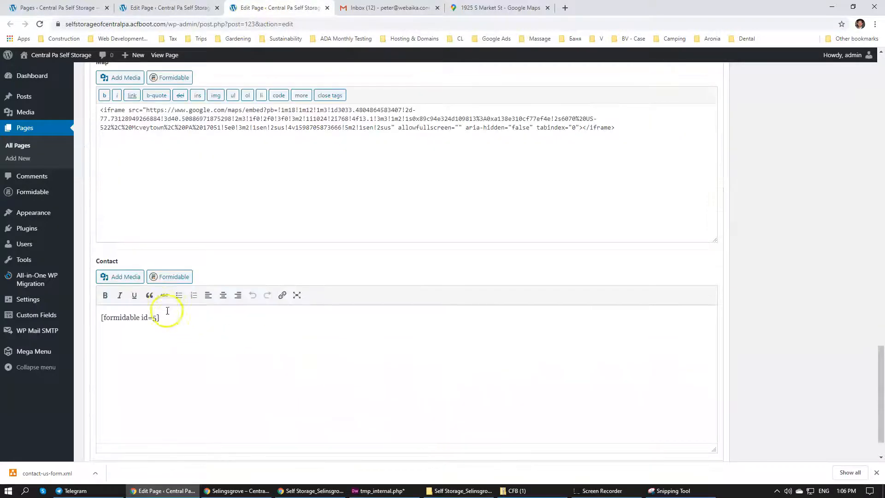
key(ctrl+shift+Tab)
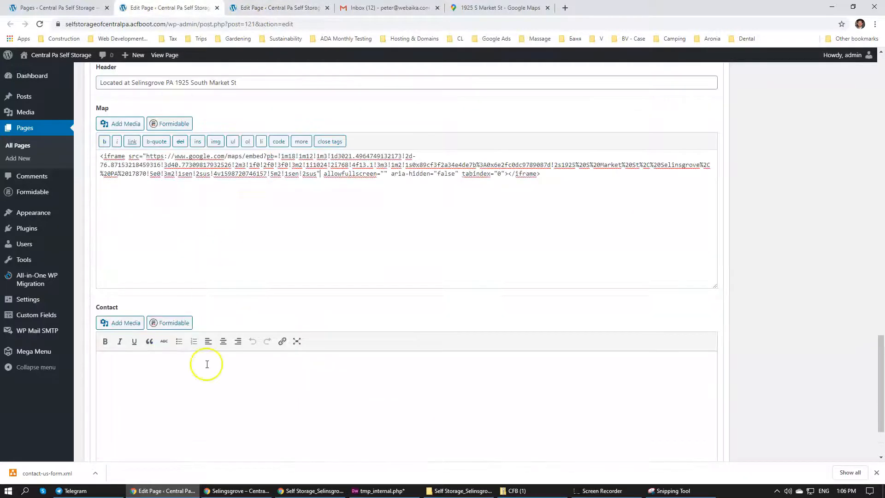
scroll(811, 351, down, 2)
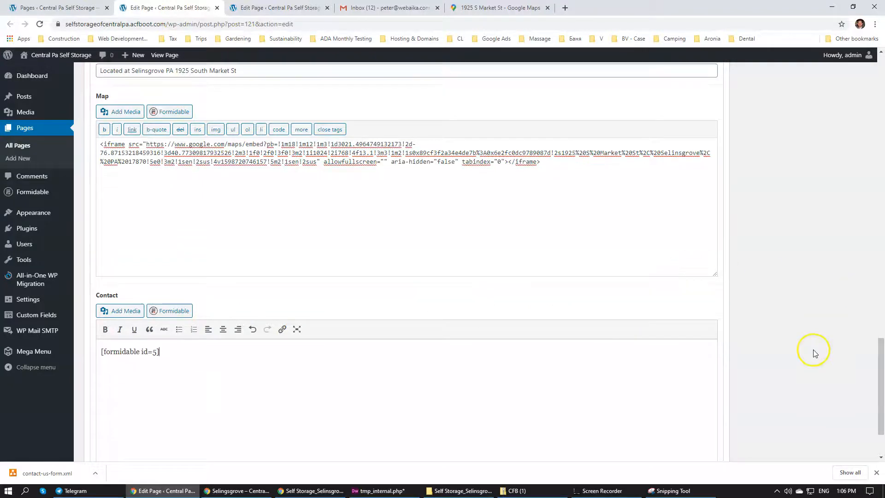
scroll(839, 367, up, 15)
scroll(861, 272, up, 5)
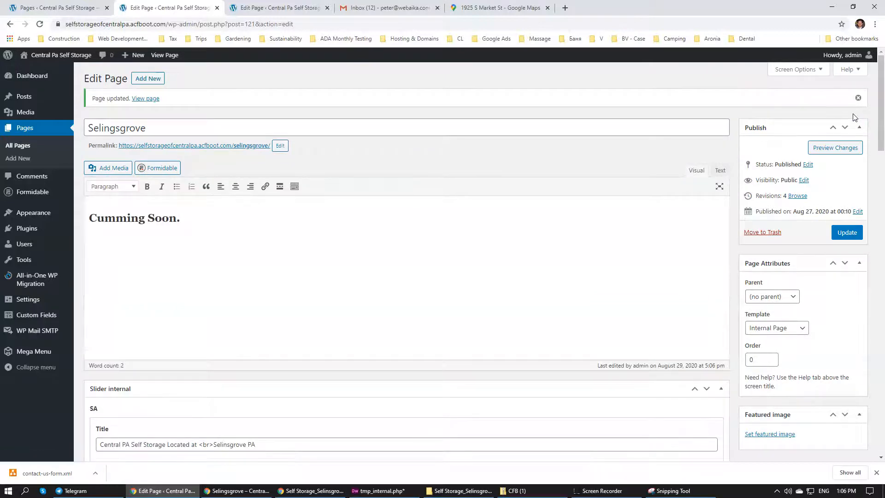
Reload the live Selingsgrove page and check its location heading, Request a Unit form and map
click(311, 491)
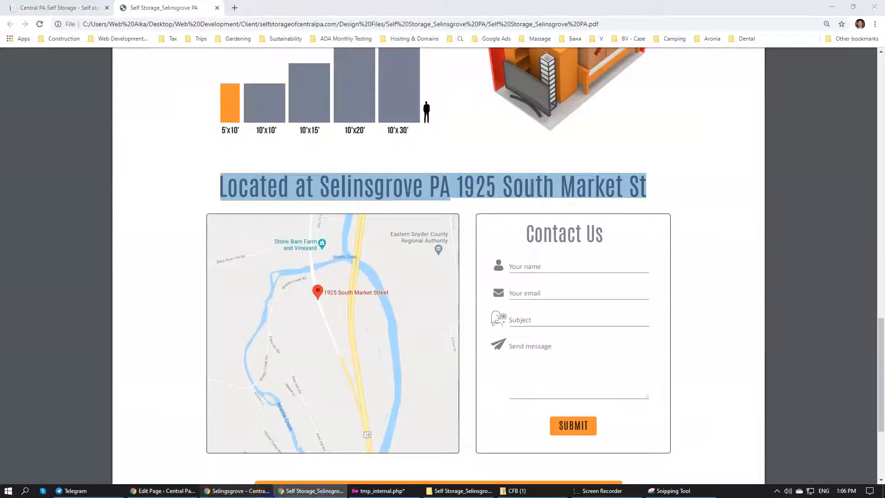
click(239, 490)
scroll(295, 362, up, 10)
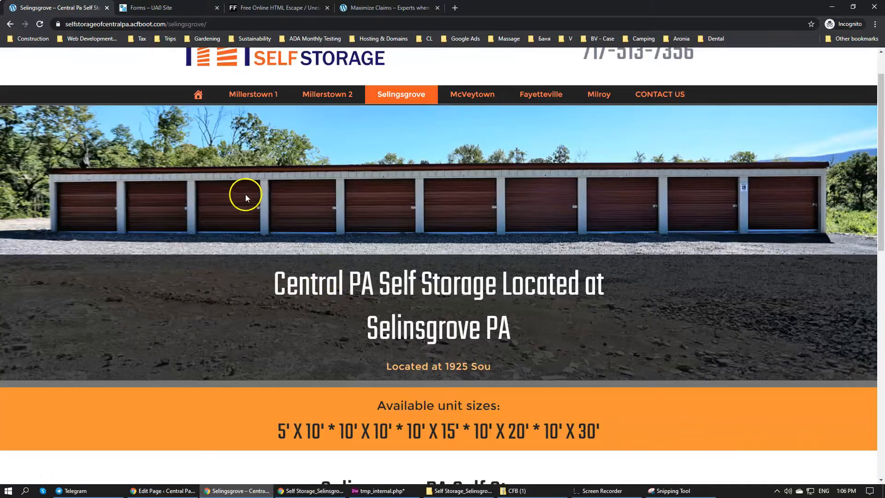
scroll(244, 195, down, 5)
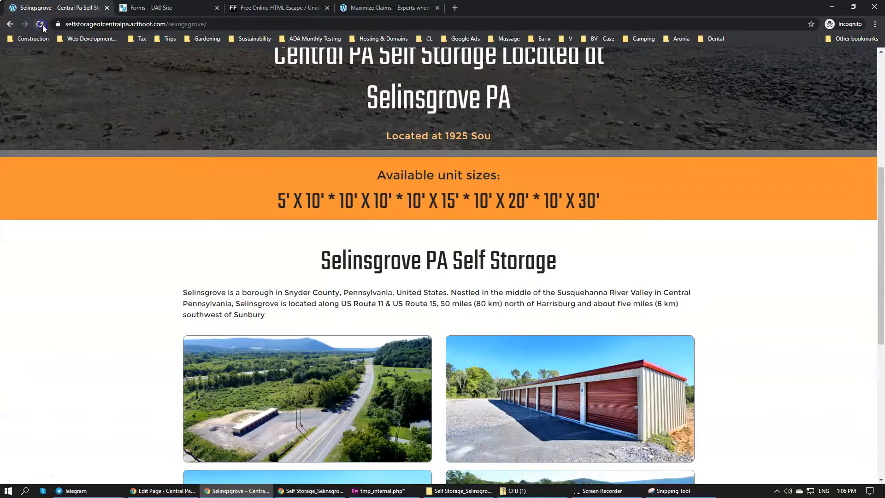
click(42, 27)
scroll(273, 227, down, 10)
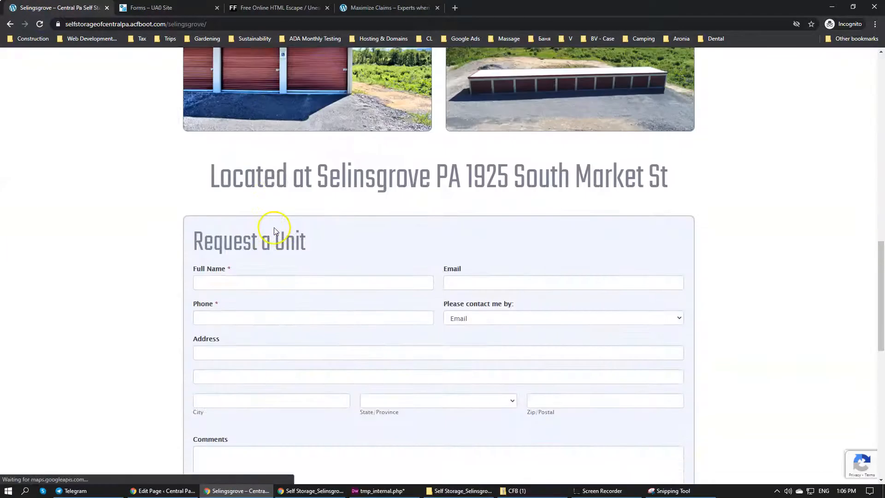
scroll(273, 230, down, 8)
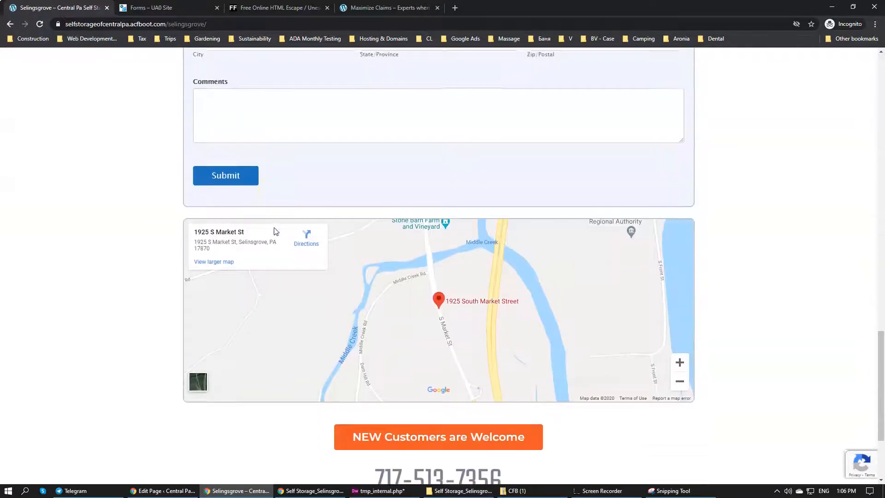
scroll(273, 231, down, 2)
scroll(272, 231, up, 10)
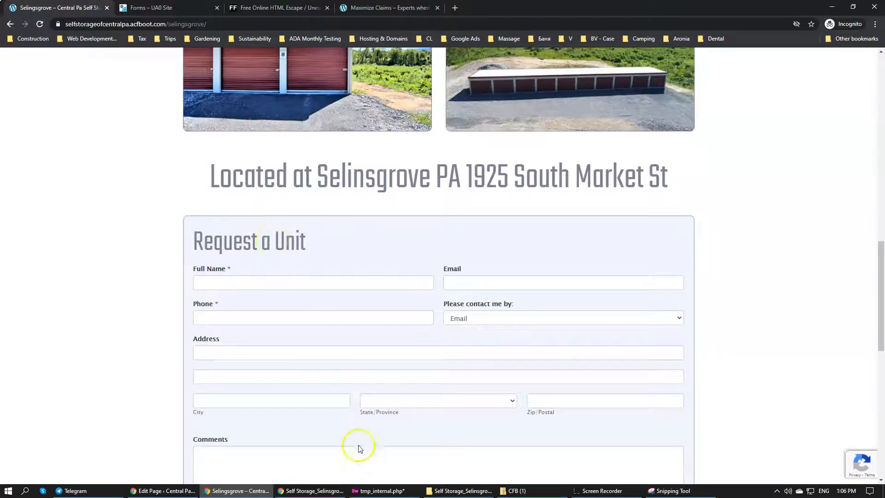
Save tmp_internal.php in Dreamweaver and reload the live Selingsgrove page in the browser
click(378, 490)
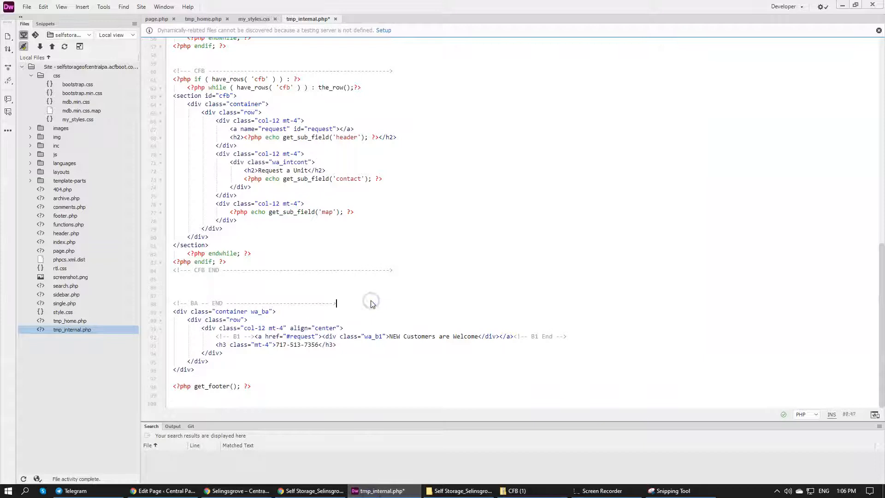
key(ctrl+s)
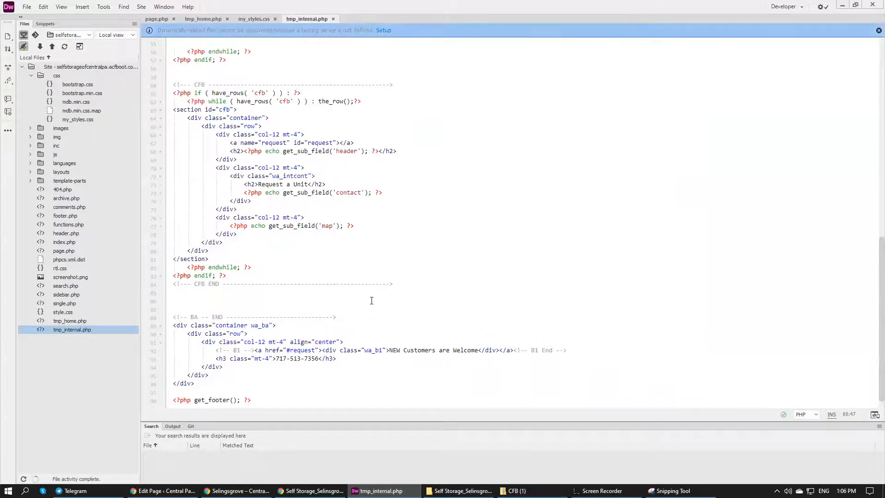
click(231, 490)
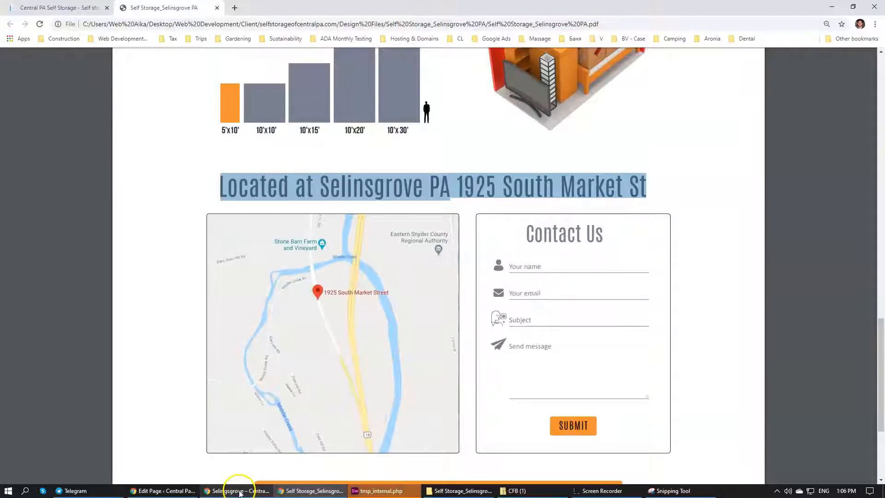
key(F5)
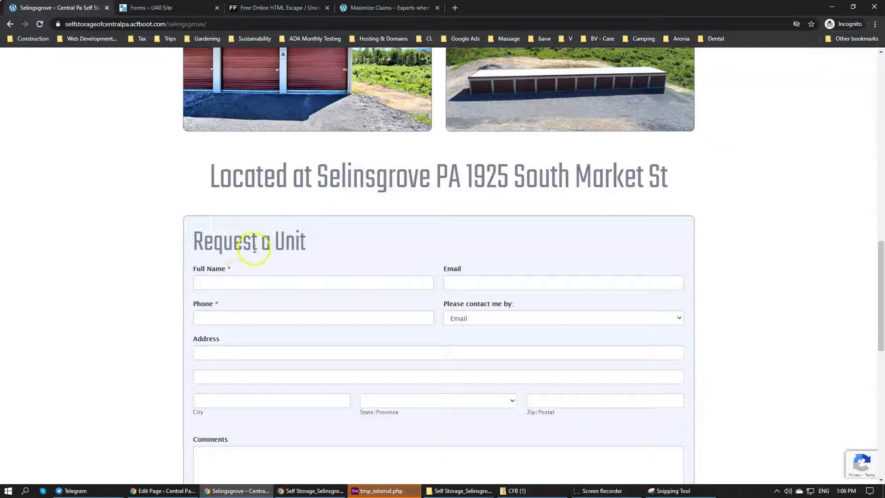
Fill in the Request a Unit form's name, email, phone and address fields with the first saved contact profile
scroll(219, 274, down, 5)
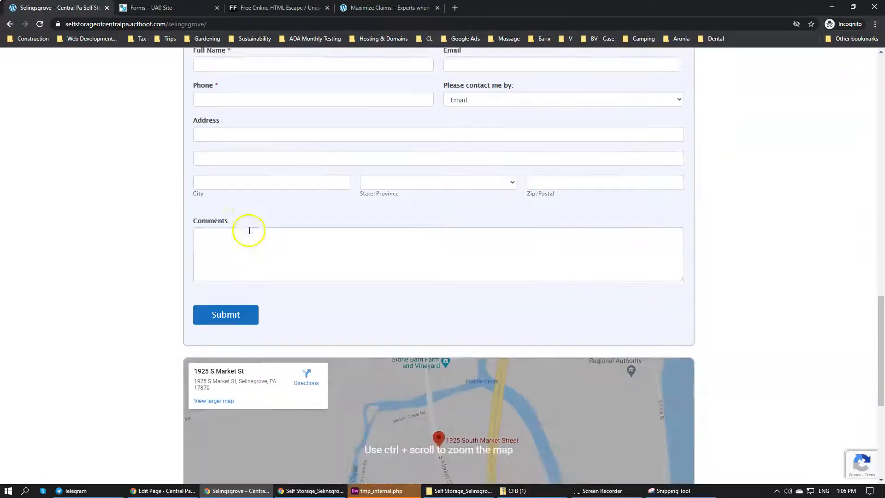
scroll(235, 224, up, 3)
click(227, 190)
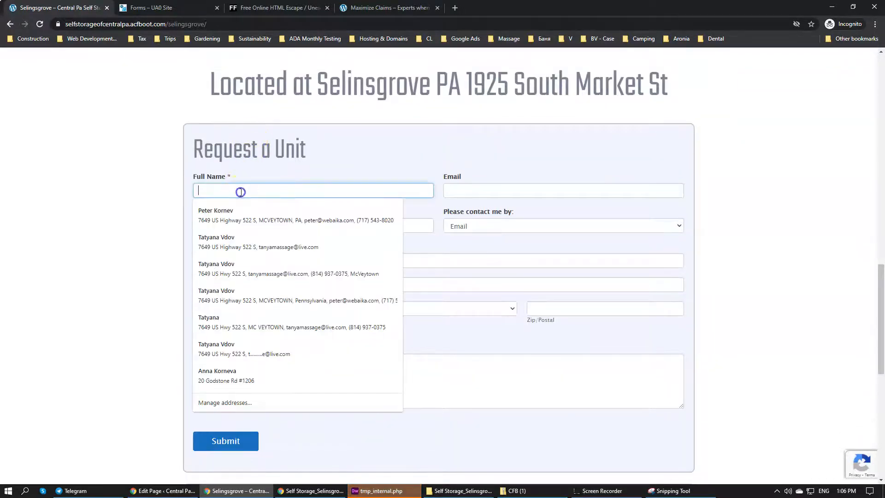
click(238, 207)
click(317, 374)
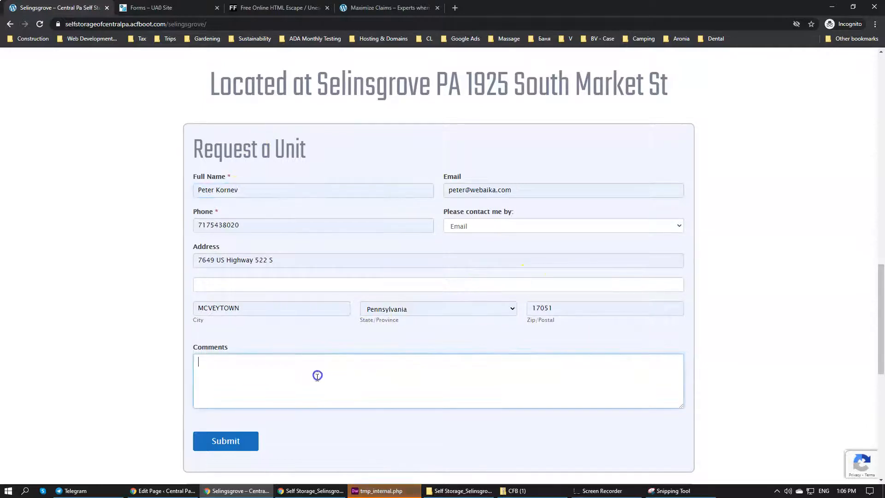
Enter "Selinsgrove test" as the comment, taking the town's spelling from the page heading, and submit the form
text(Seil)
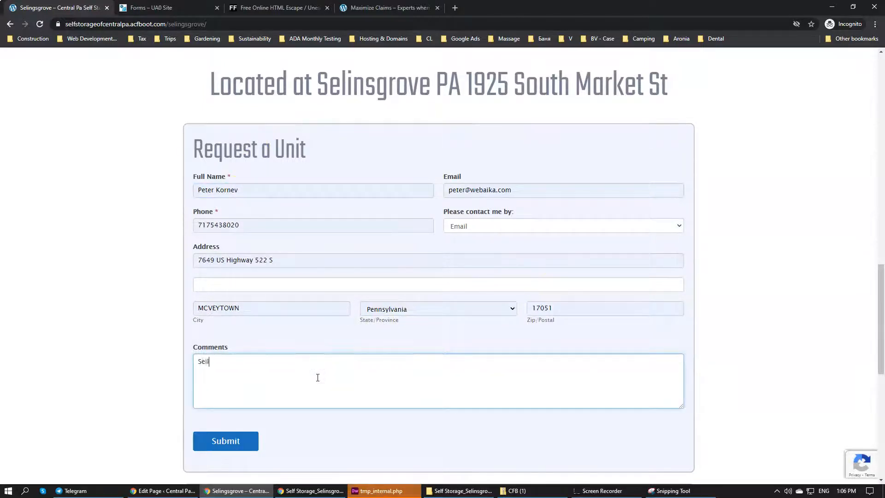
text(onsgrove test)
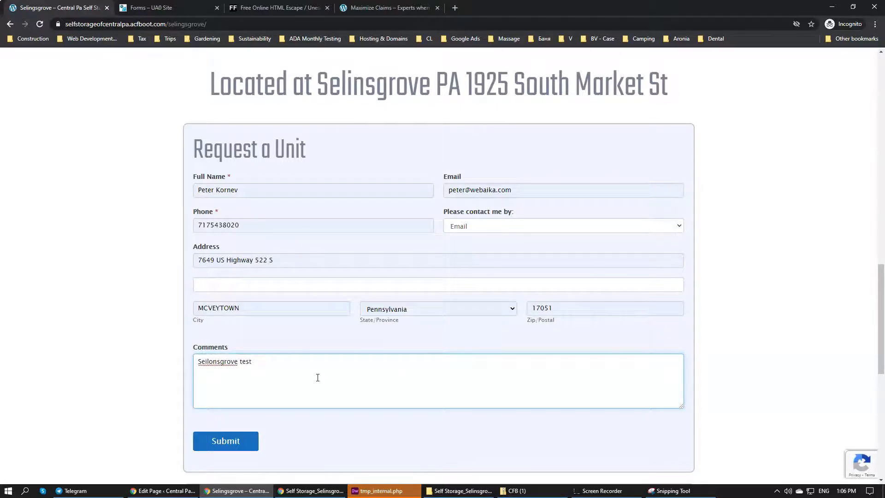
double_click(352, 82)
drag(351, 83, 215, 365)
click(230, 440)
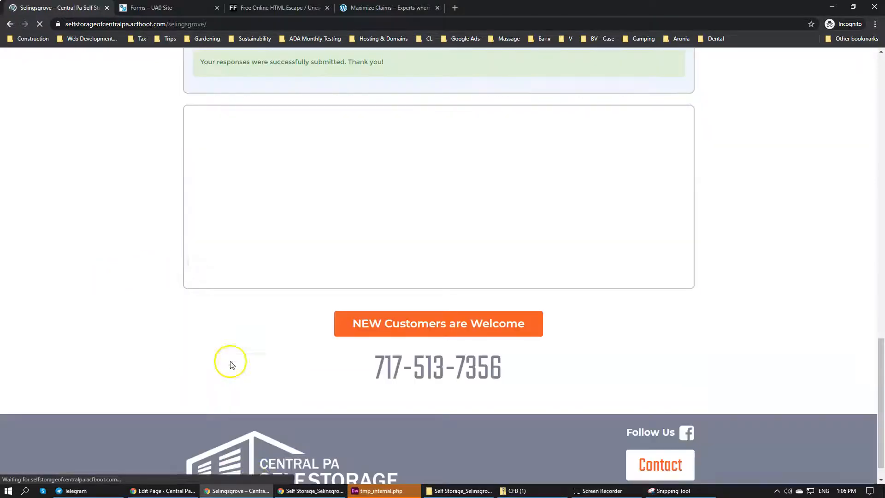
scroll(222, 310, up, 3)
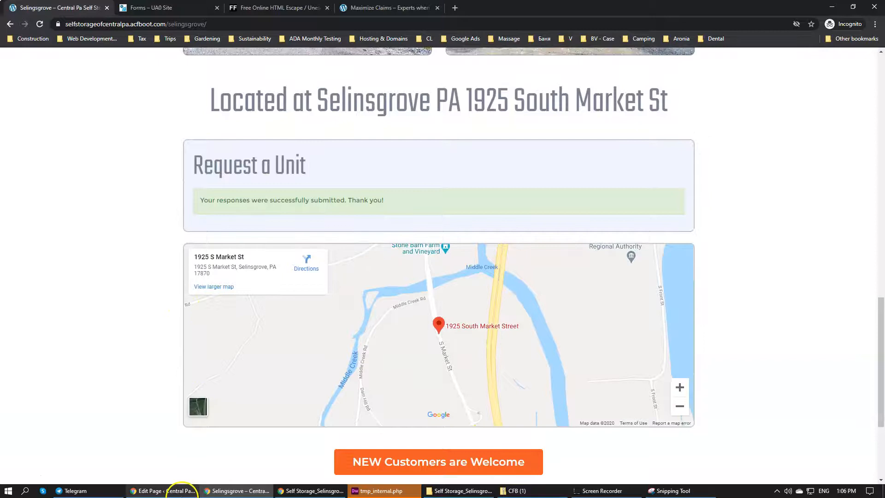
Back in the WordPress admin, open the Formidable form entries list in a new tab
click(181, 491)
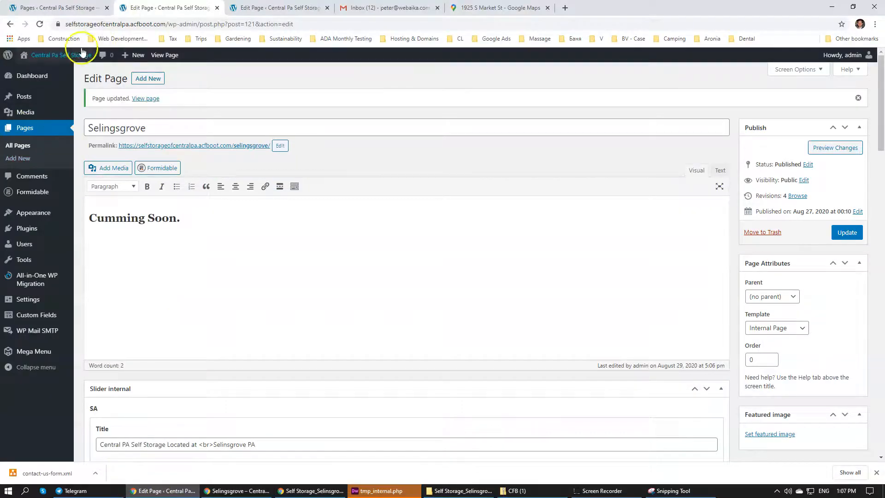
click(57, 7)
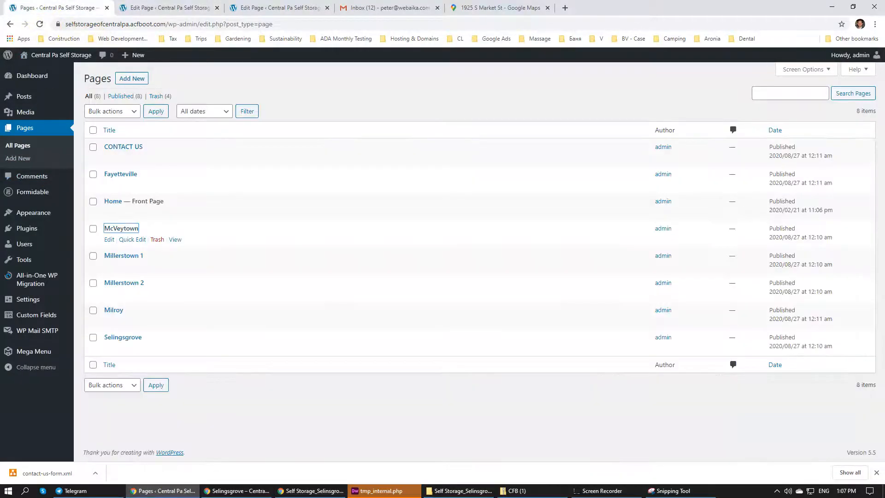
click(240, 6)
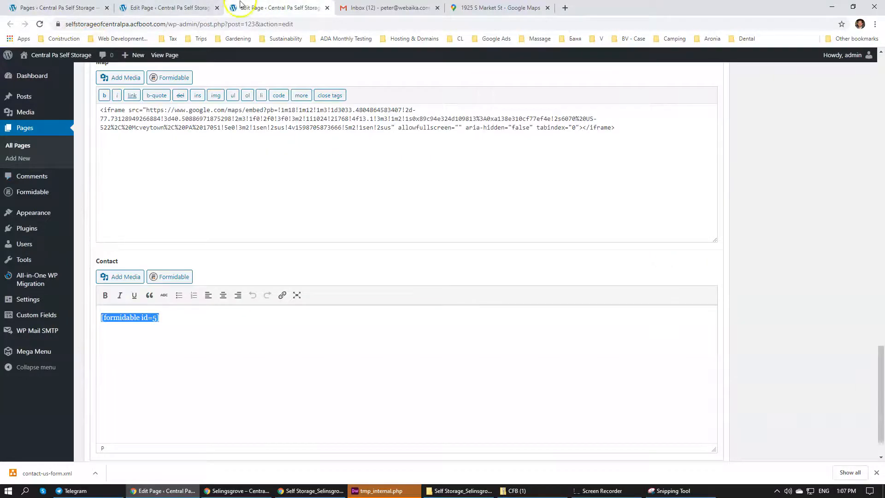
click(174, 9)
click(57, 7)
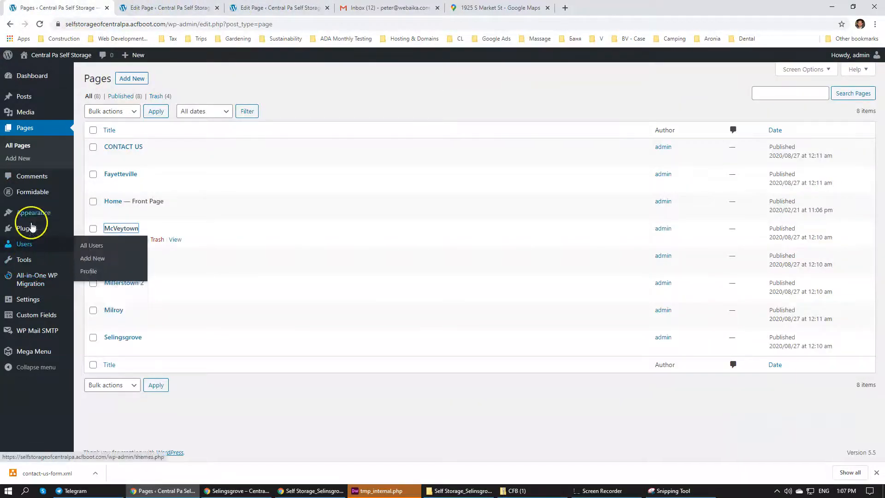
mouse_move(42, 196)
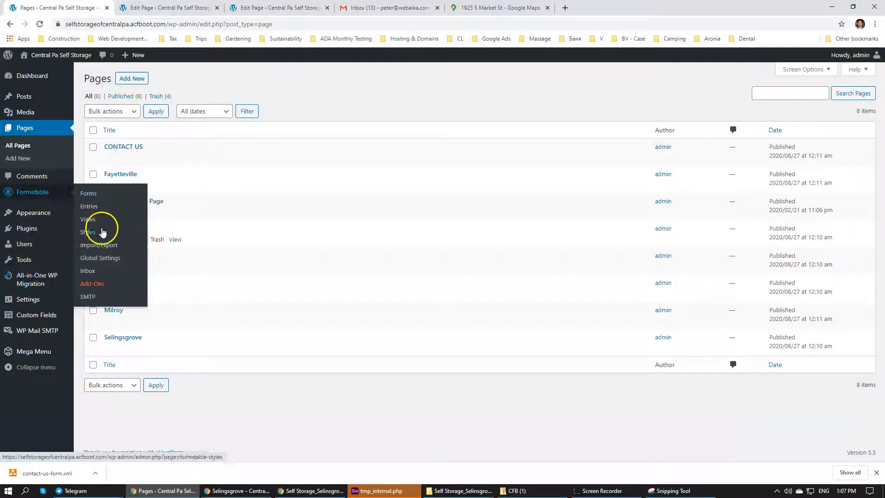
ctrl+click(93, 208)
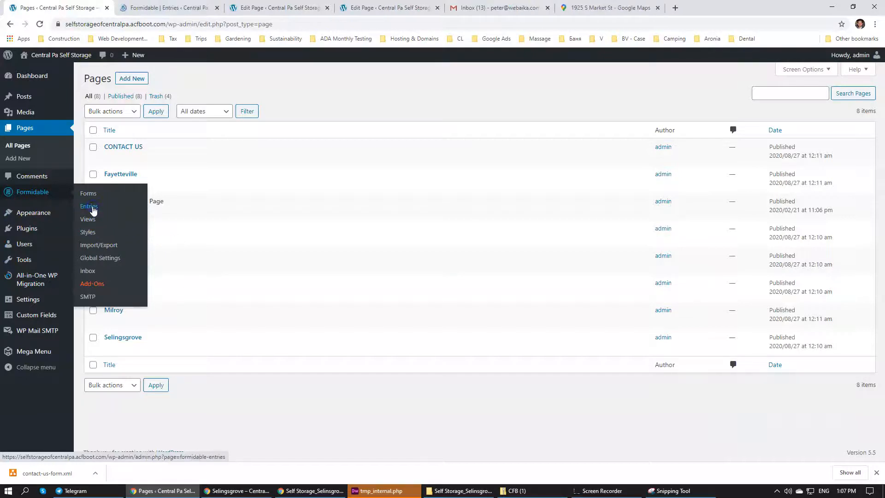
key(ctrl+Tab)
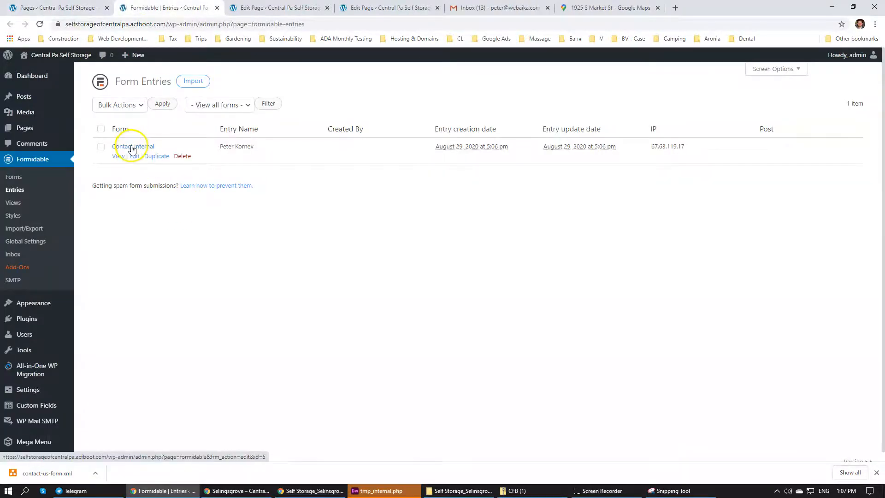
View the submitted Contact Internal entry and examine its Location value
click(118, 156)
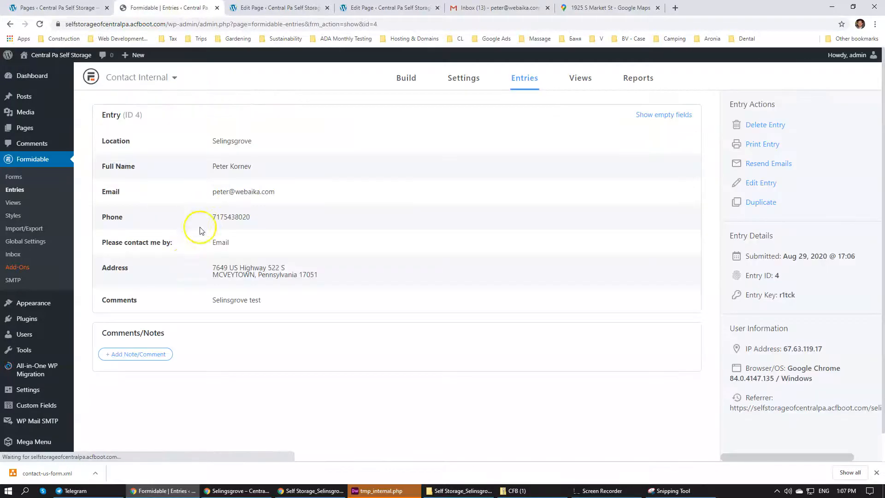
double_click(213, 142)
click(219, 142)
click(218, 142)
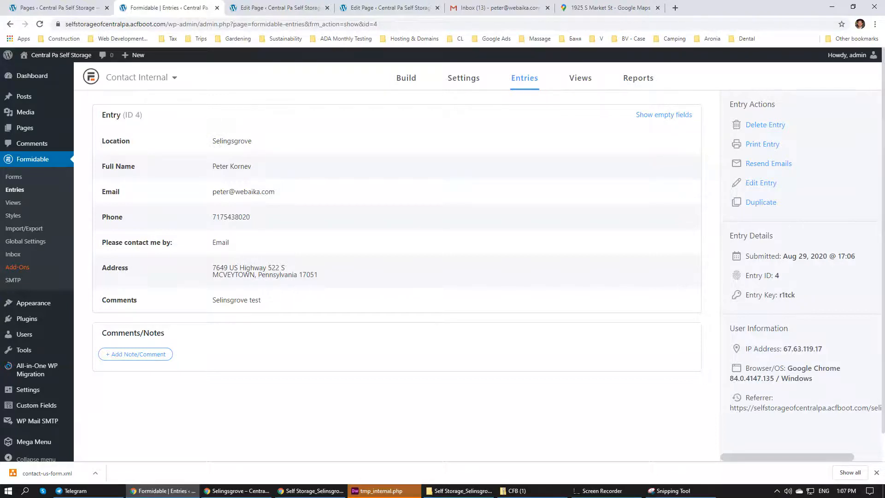
Return to the Pages list, then review the photo, unit-size and contact sections of the Selinsgrove design PDF
click(59, 8)
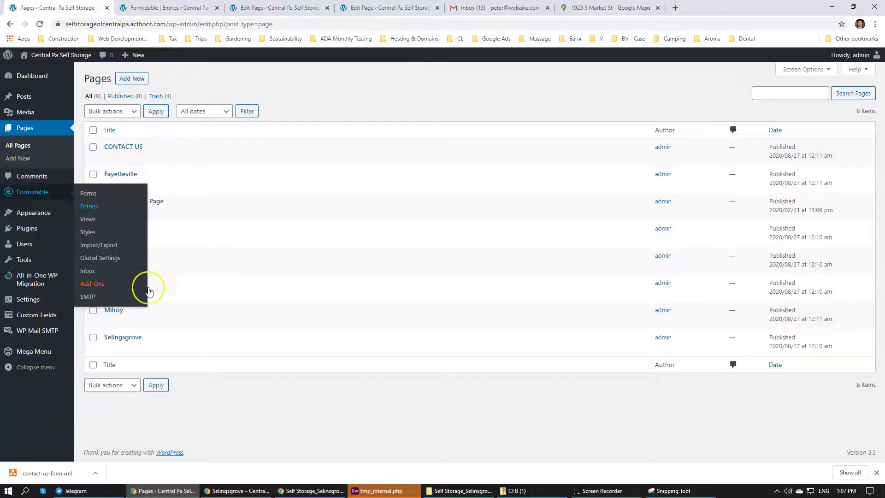
click(212, 423)
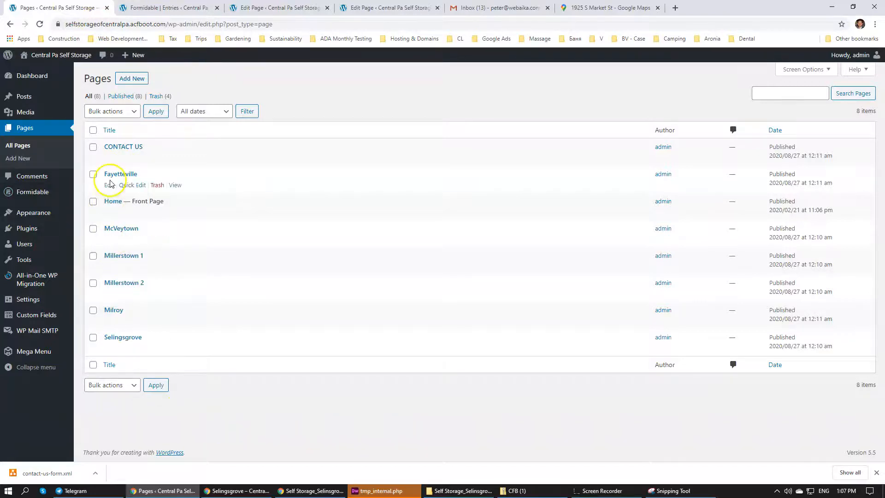
click(249, 490)
click(316, 491)
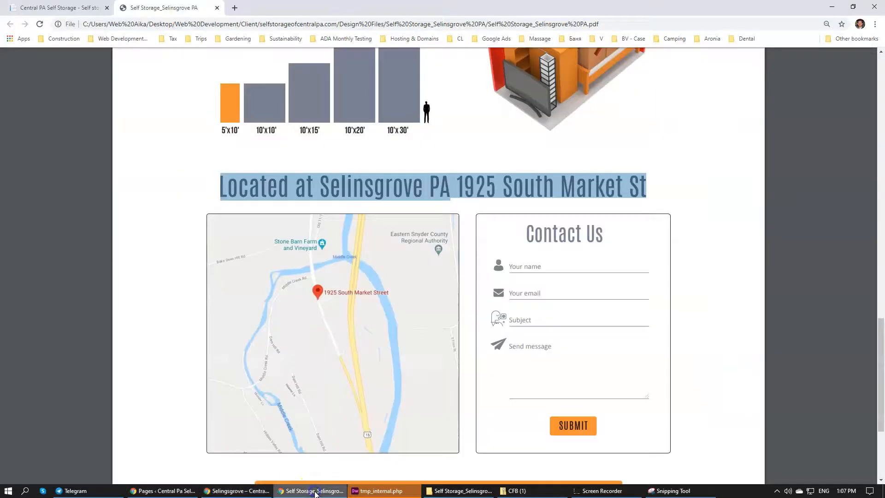
scroll(323, 336, up, 5)
scroll(461, 442, up, 9)
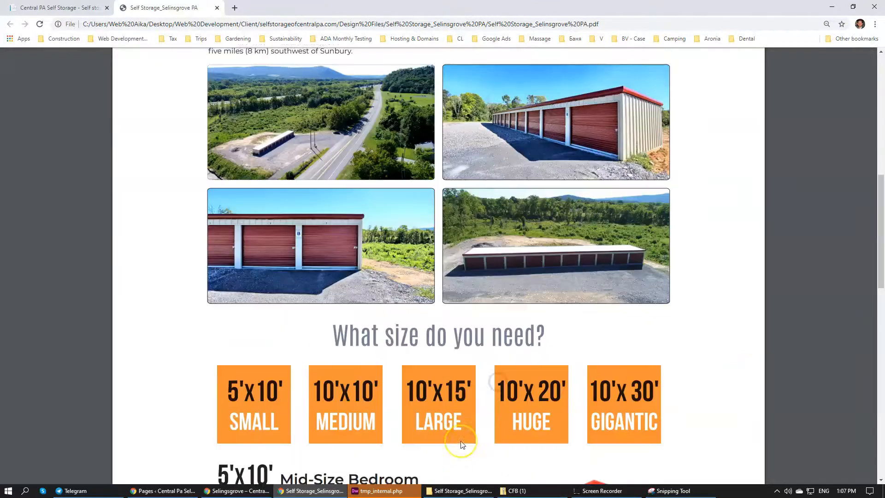
scroll(461, 442, down, 11)
scroll(460, 431, down, 4)
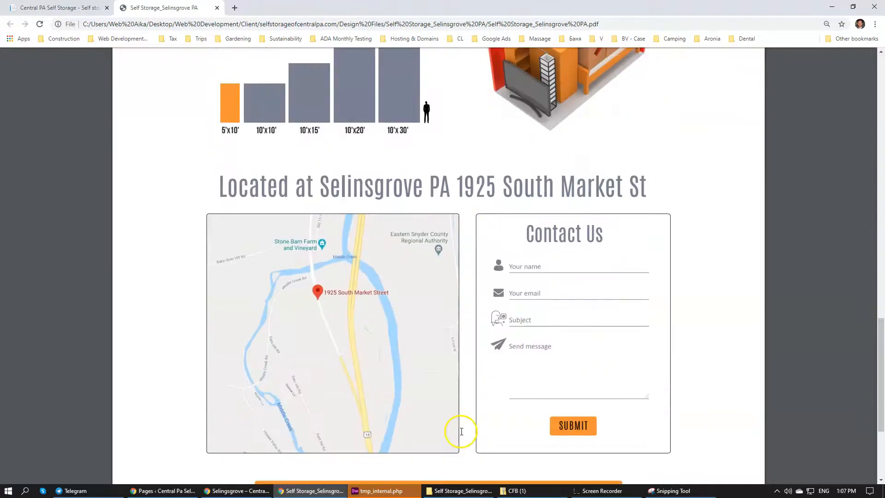
Close the Selinsgrove design PDF and bring back the Lease Application page of the old storage site
scroll(458, 431, up, 4)
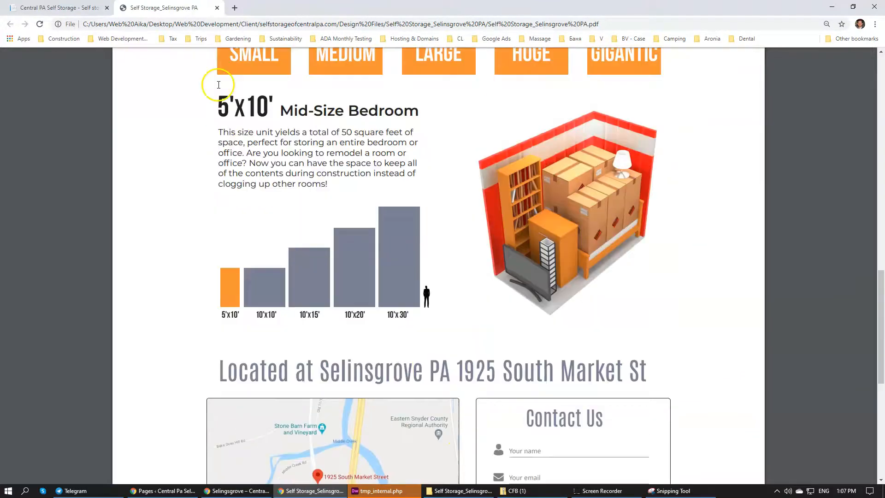
click(216, 8)
click(243, 492)
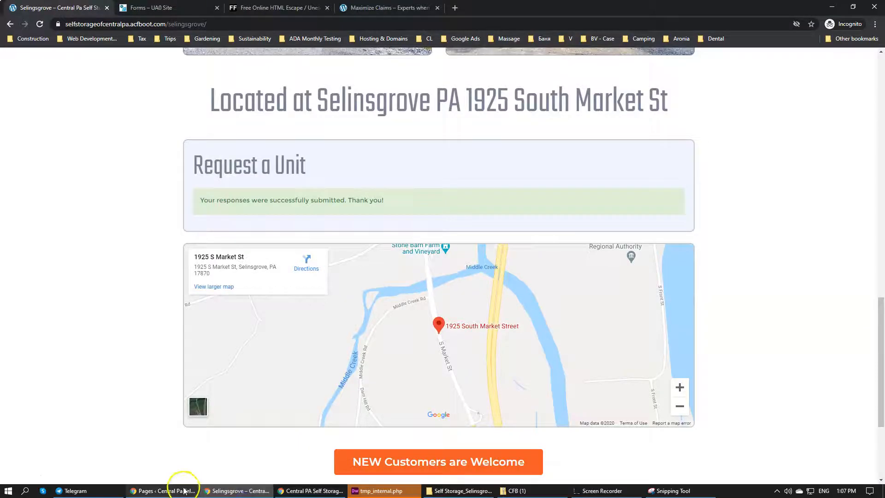
click(290, 492)
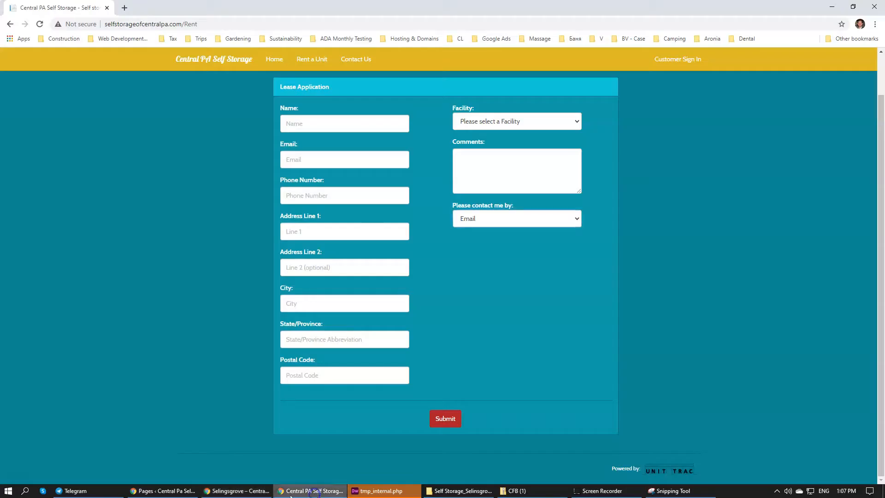
In the WordPress admin, revisit the submitted Contact Internal entry and the open page editors, ending on the McVeytown page's map and contact fields
click(163, 491)
click(166, 8)
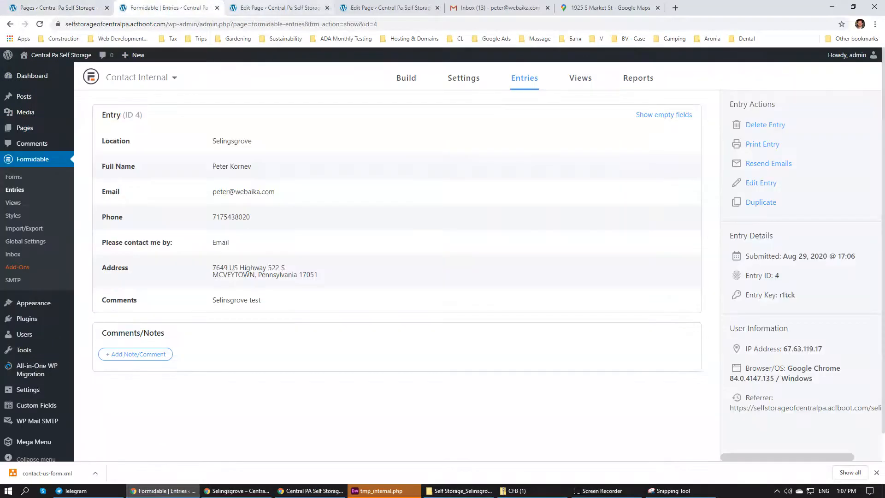
click(282, 8)
click(362, 8)
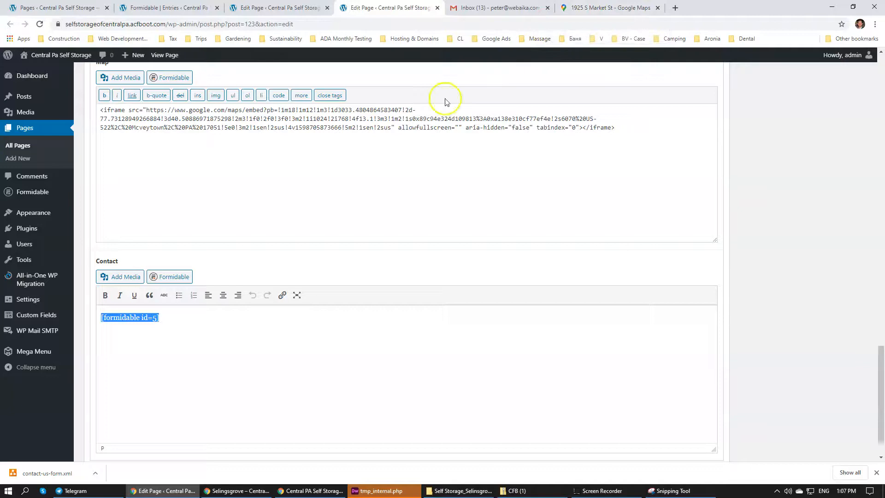
Return to the live Selingsgrove page and look over its header, banner and available unit sizes
click(311, 490)
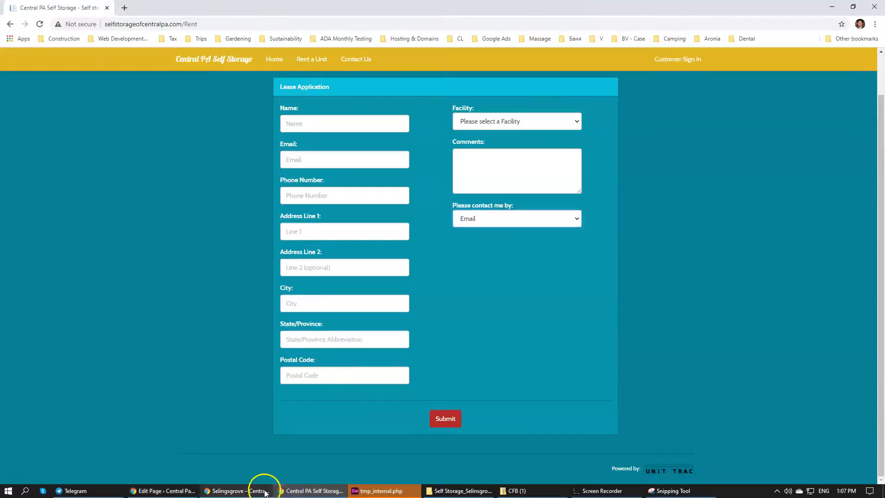
click(240, 491)
scroll(81, 138, up, 15)
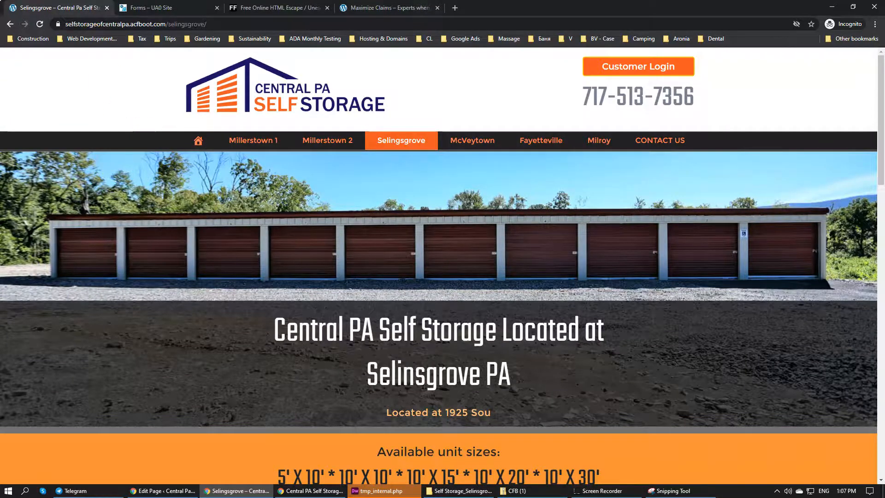
Open webaika.com in a new tab of the incognito window and go to its Contact page
click(150, 8)
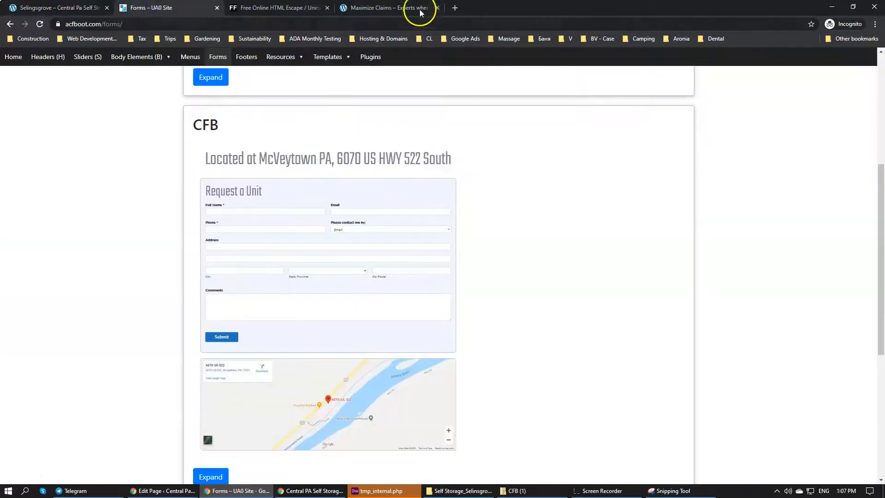
click(455, 9)
text(webaika.com)
key(Return)
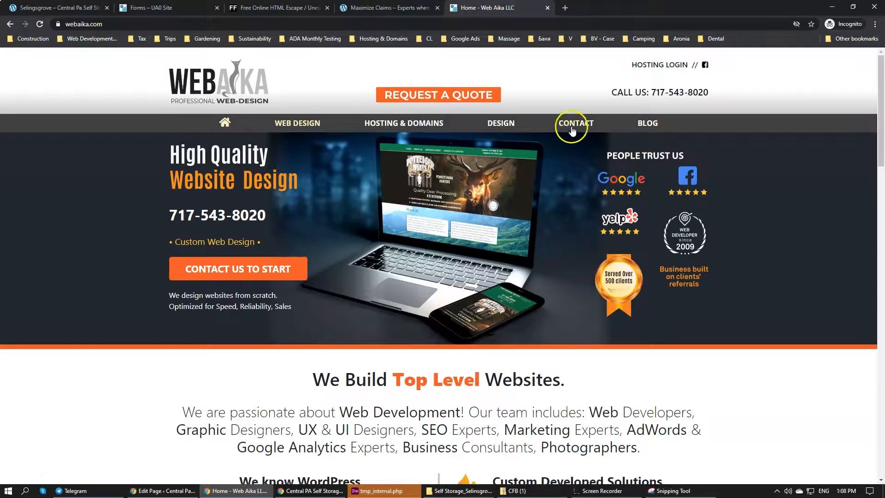
click(571, 131)
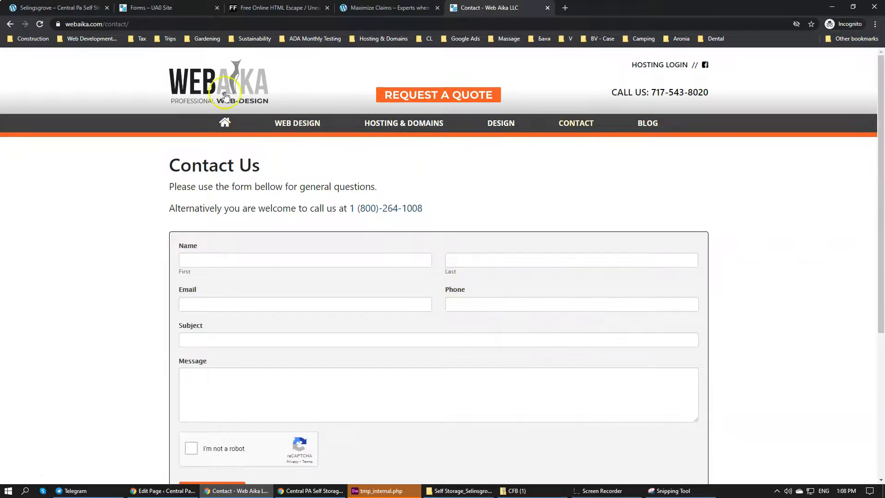
Examine the Web Aika contact page's address and its form, from the name fields down to the message box, reCAPTCHA and submit area
drag(140, 22, 71, 21)
click(123, 24)
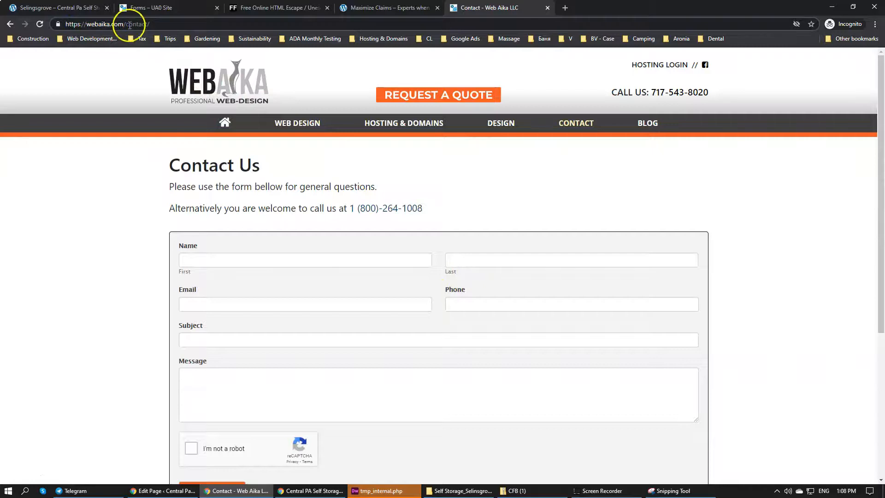
click(256, 261)
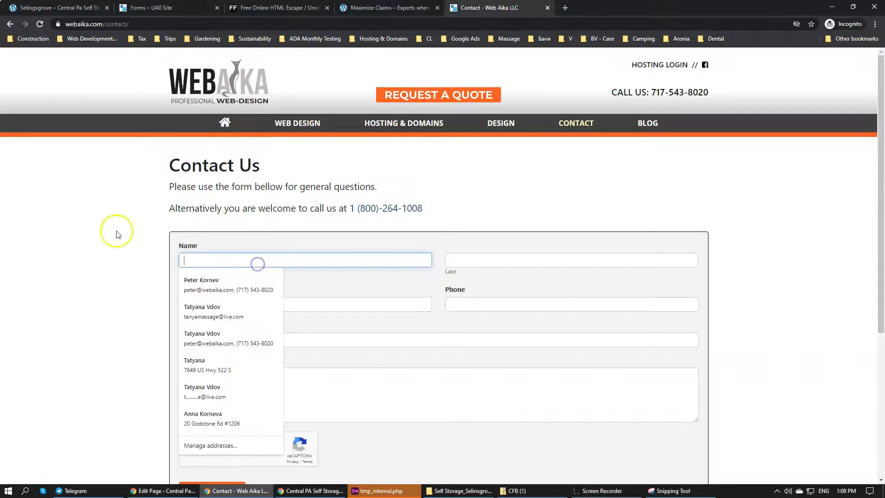
click(116, 231)
scroll(140, 244, down, 1)
scroll(141, 245, down, 3)
click(246, 202)
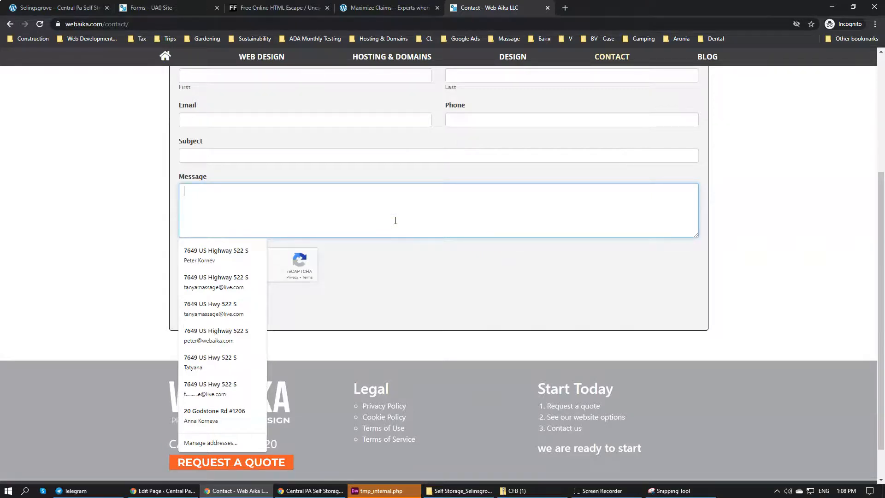
click(824, 213)
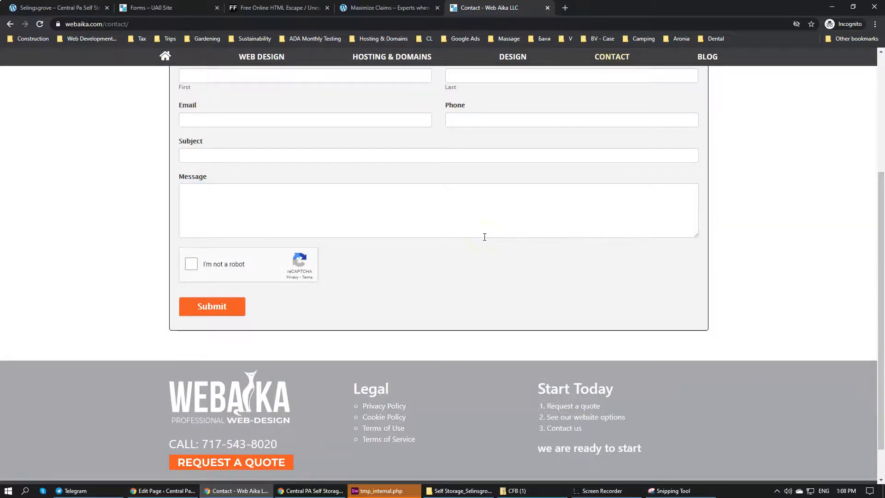
click(483, 225)
Check the Lease Application page again, then return to the McVeytown page editor in the WordPress admin
click(287, 492)
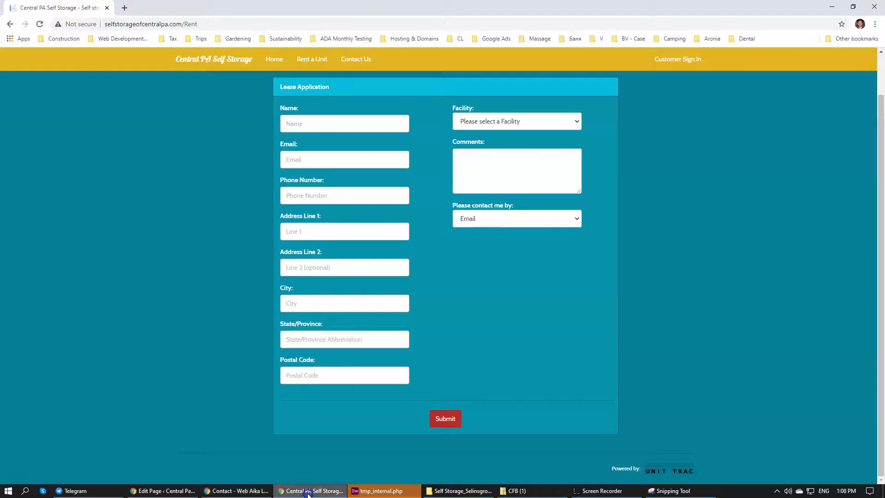
click(177, 490)
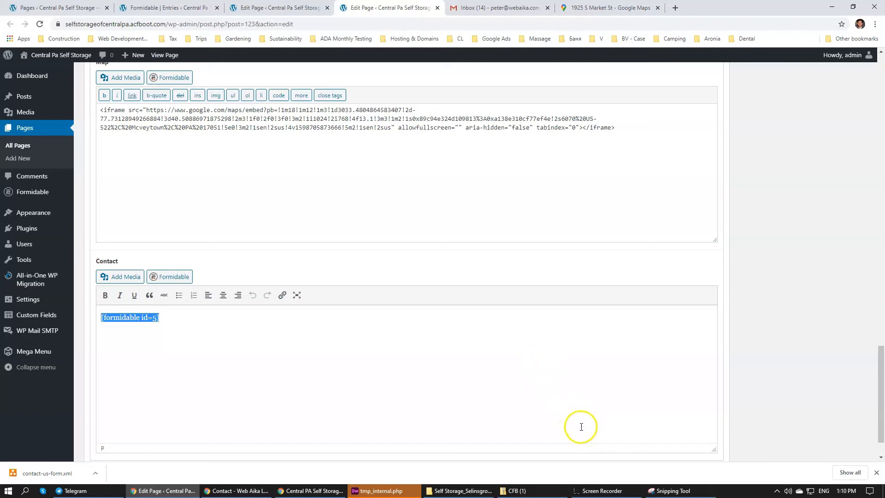
click(602, 492)
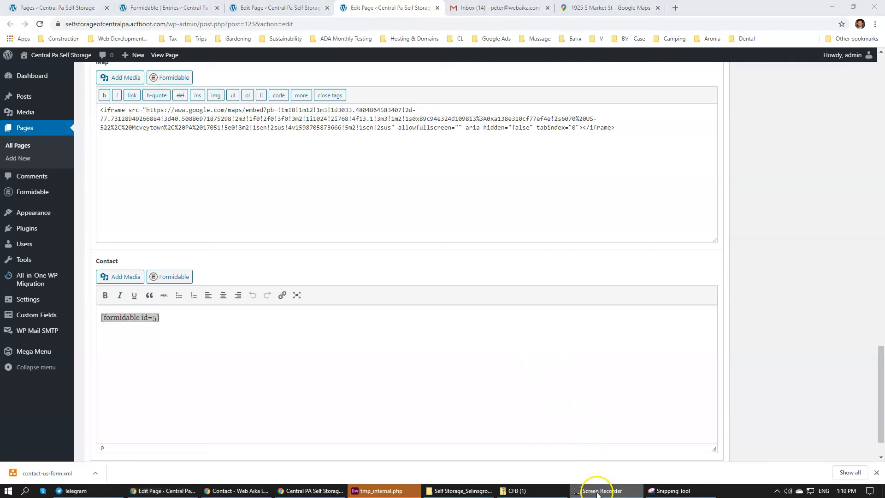